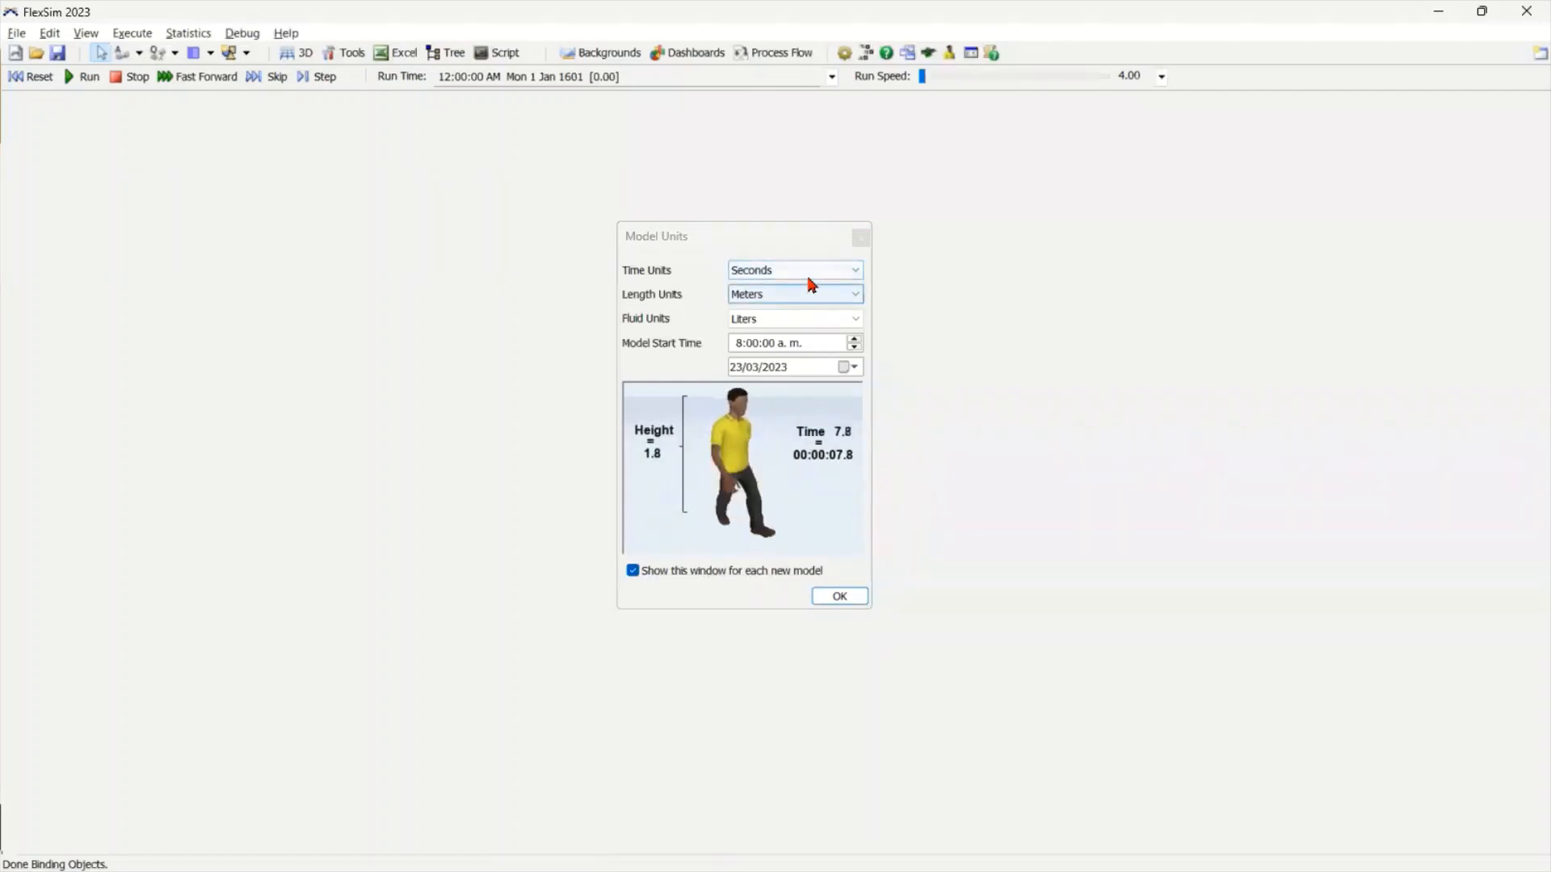
# Set the new model's time units to Minutes and fluid units to Kilograms, and accept the model units
pyautogui.scroll(-1, 809, 274)
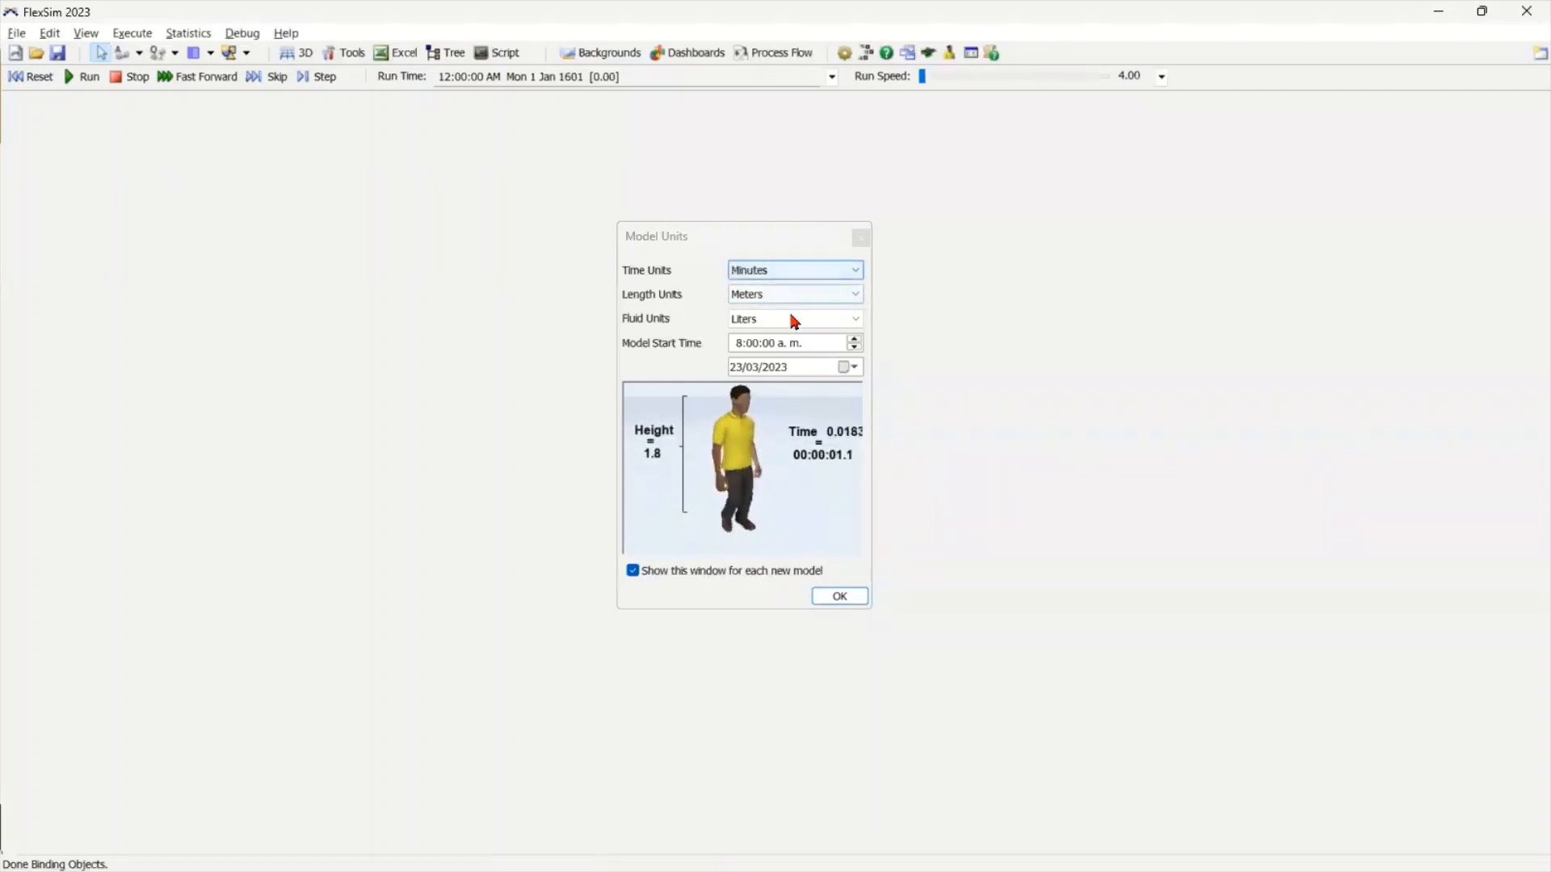
pyautogui.scroll(-1, 793, 323)
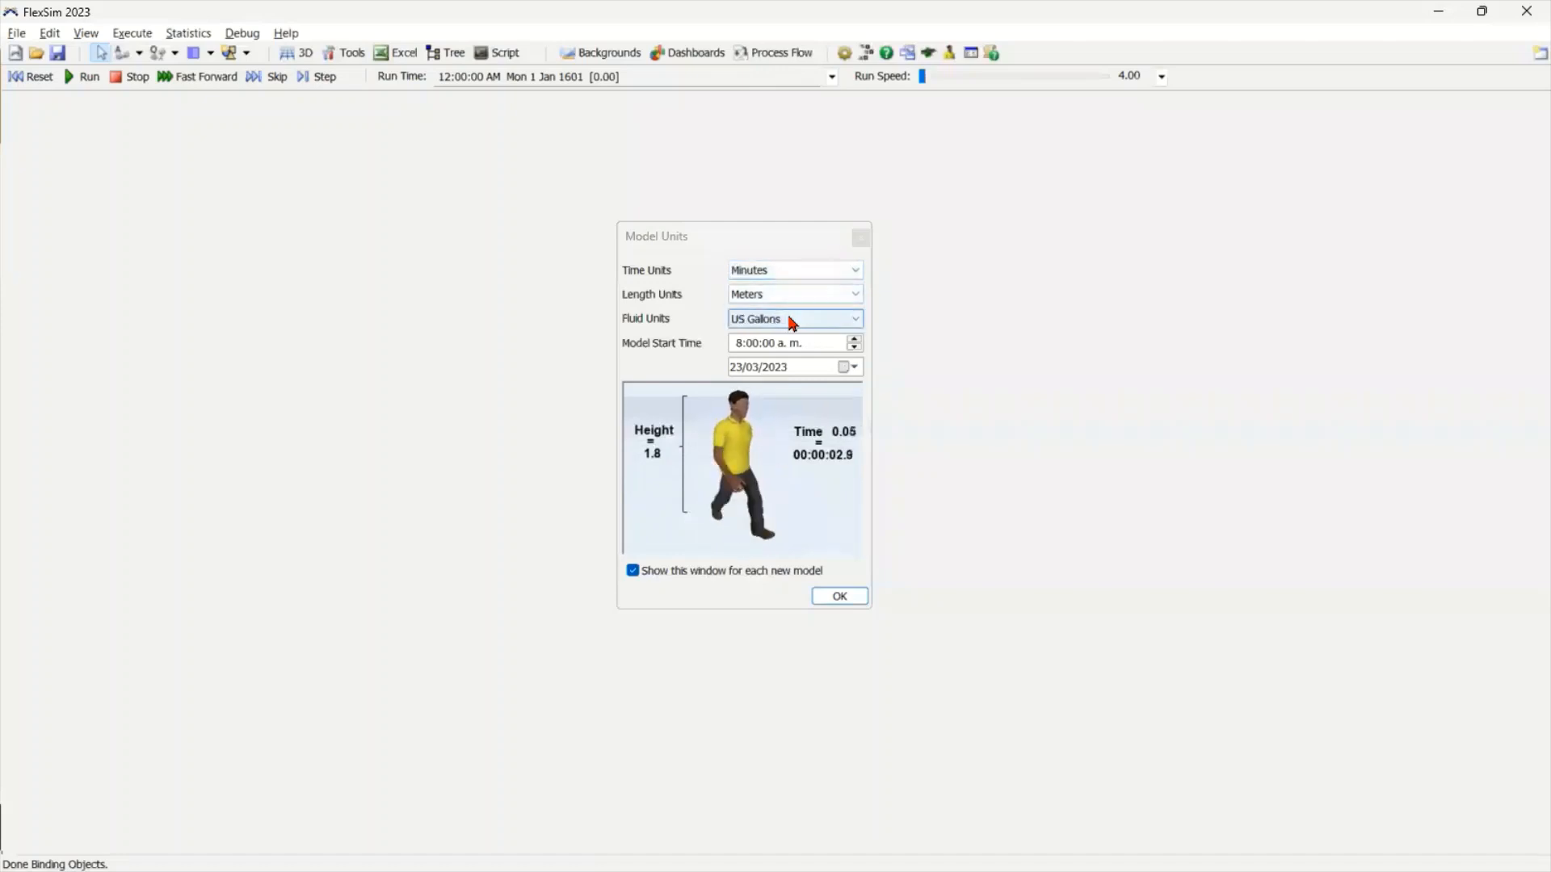
pyautogui.scroll(-1, 792, 322)
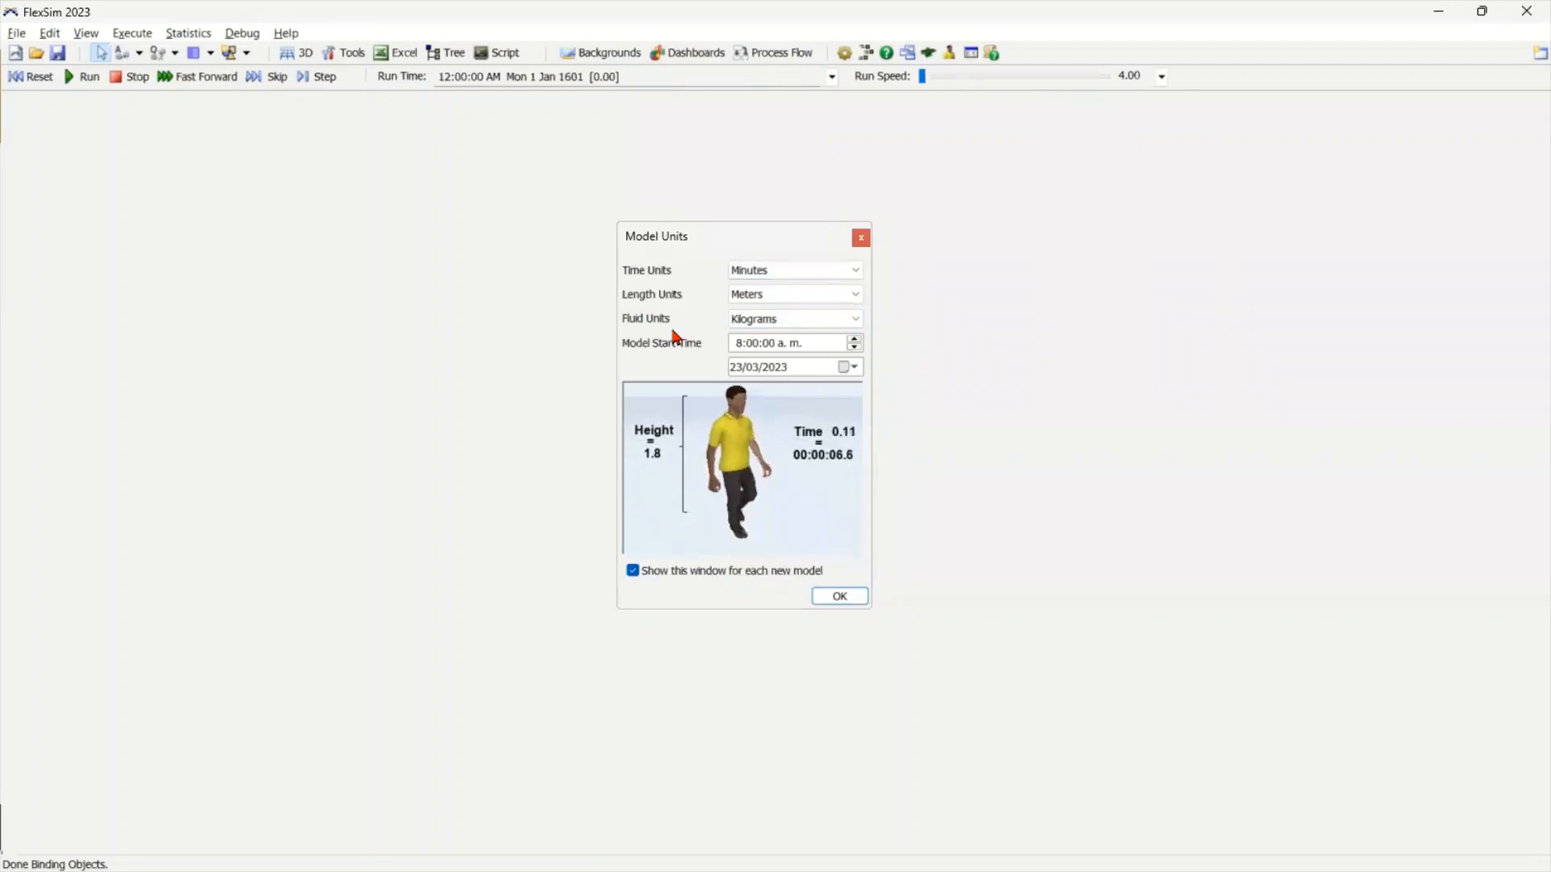
pyautogui.click(843, 597)
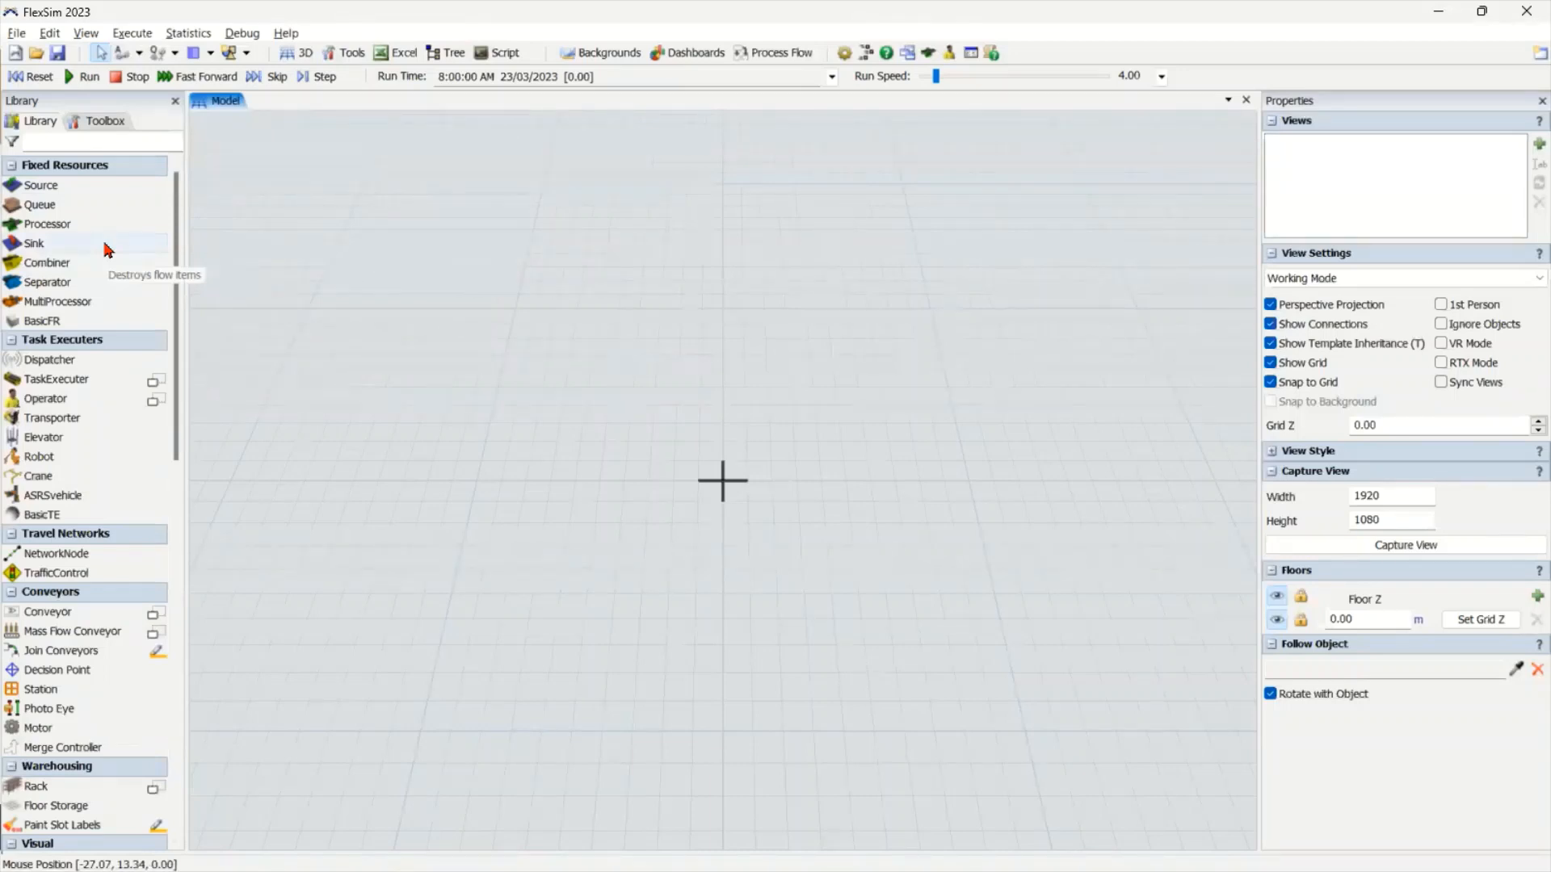
pyautogui.scroll(-3, 87, 226)
pyautogui.scroll(-8, 87, 226)
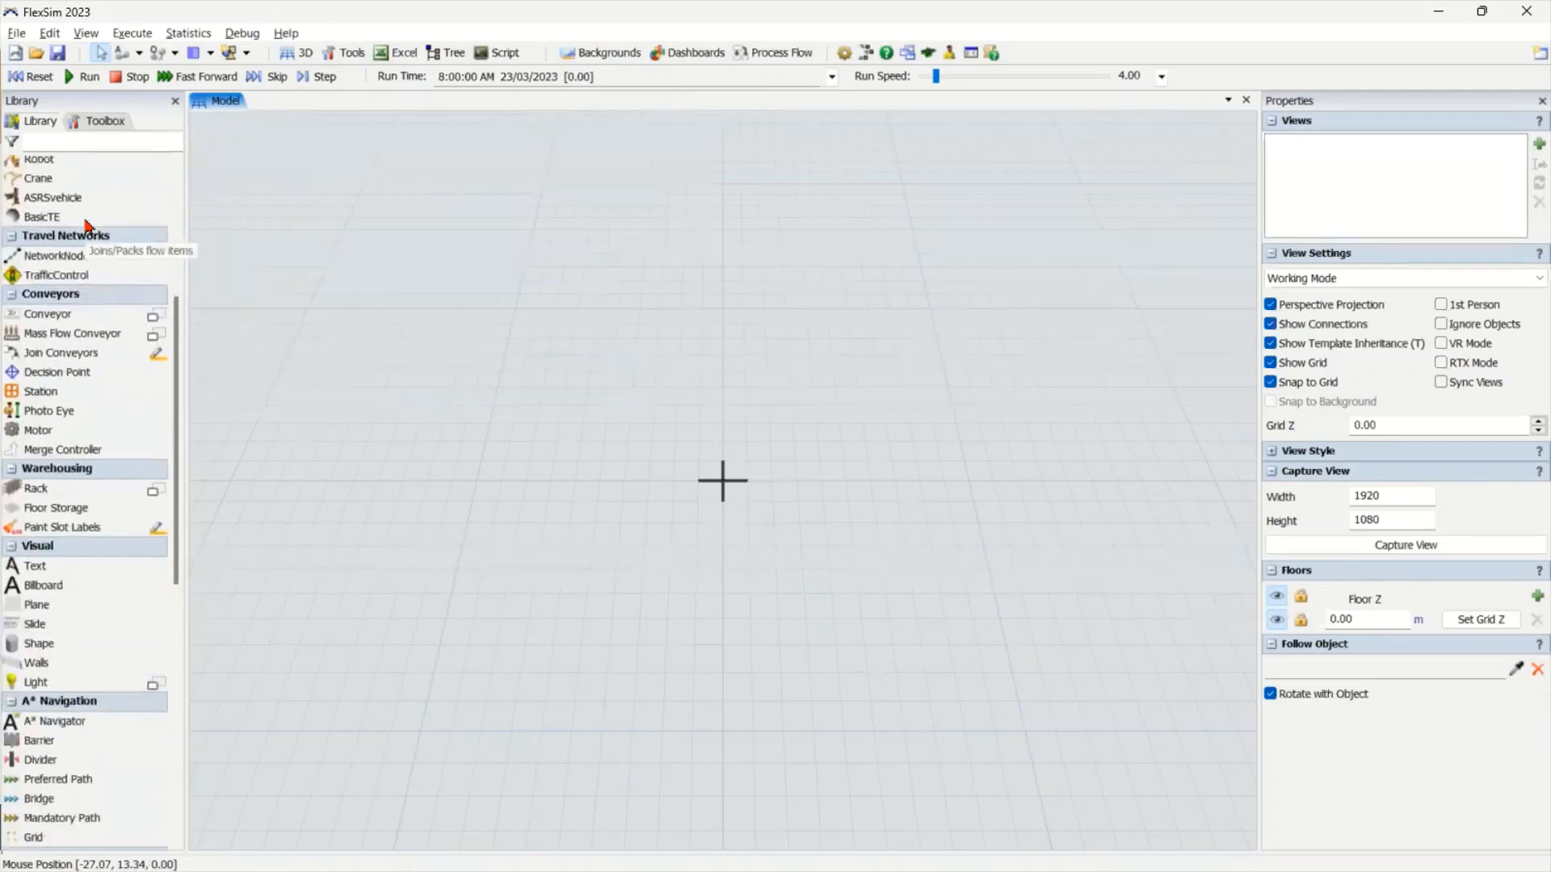
pyautogui.scroll(11, 96, 416)
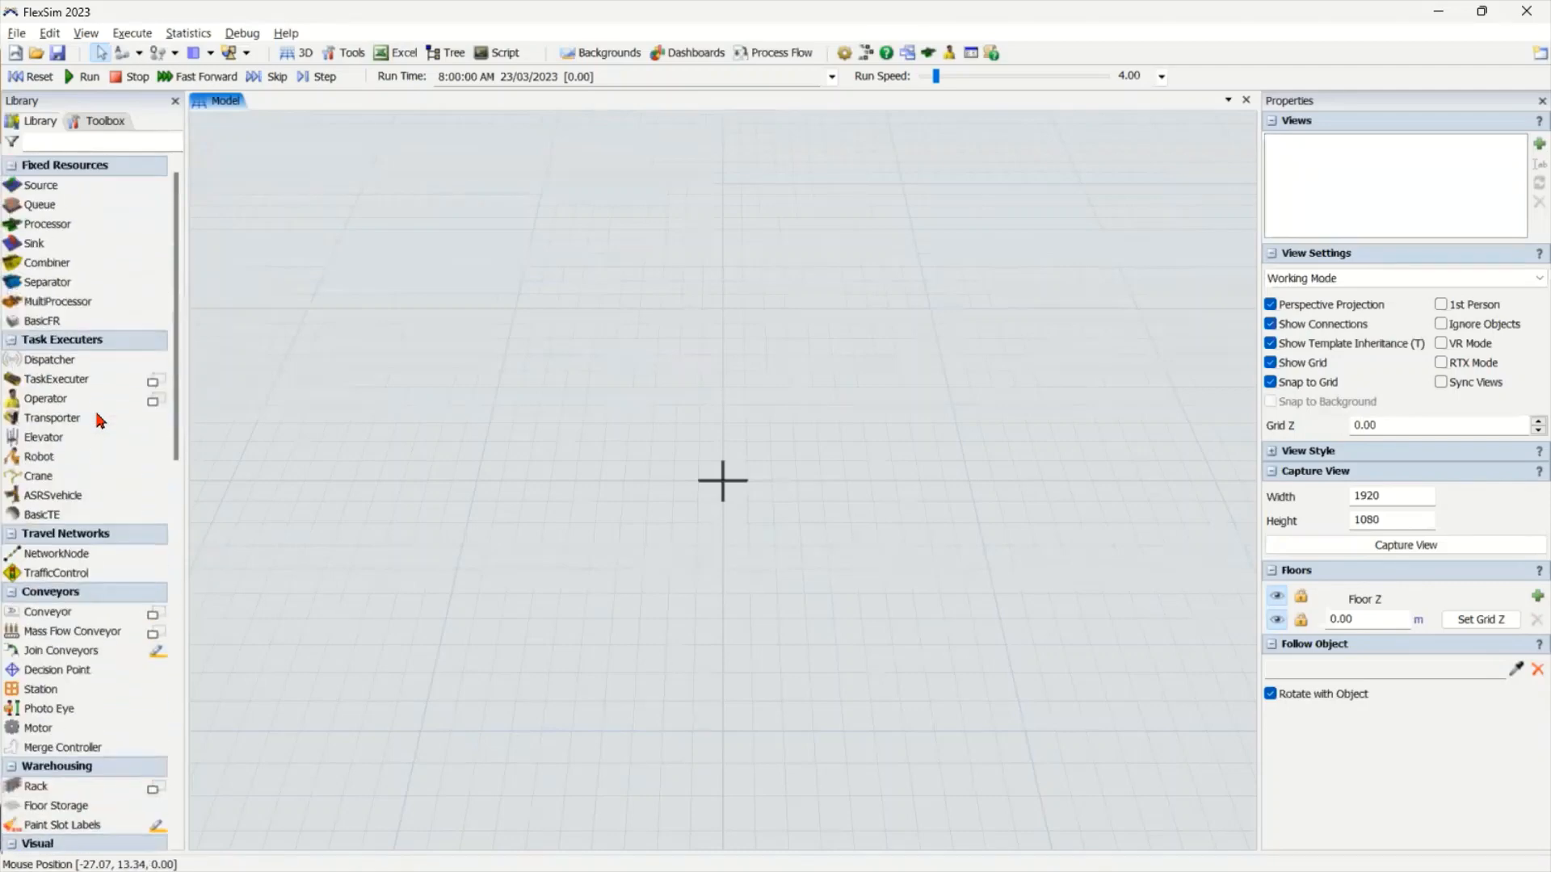
pyautogui.click(116, 124)
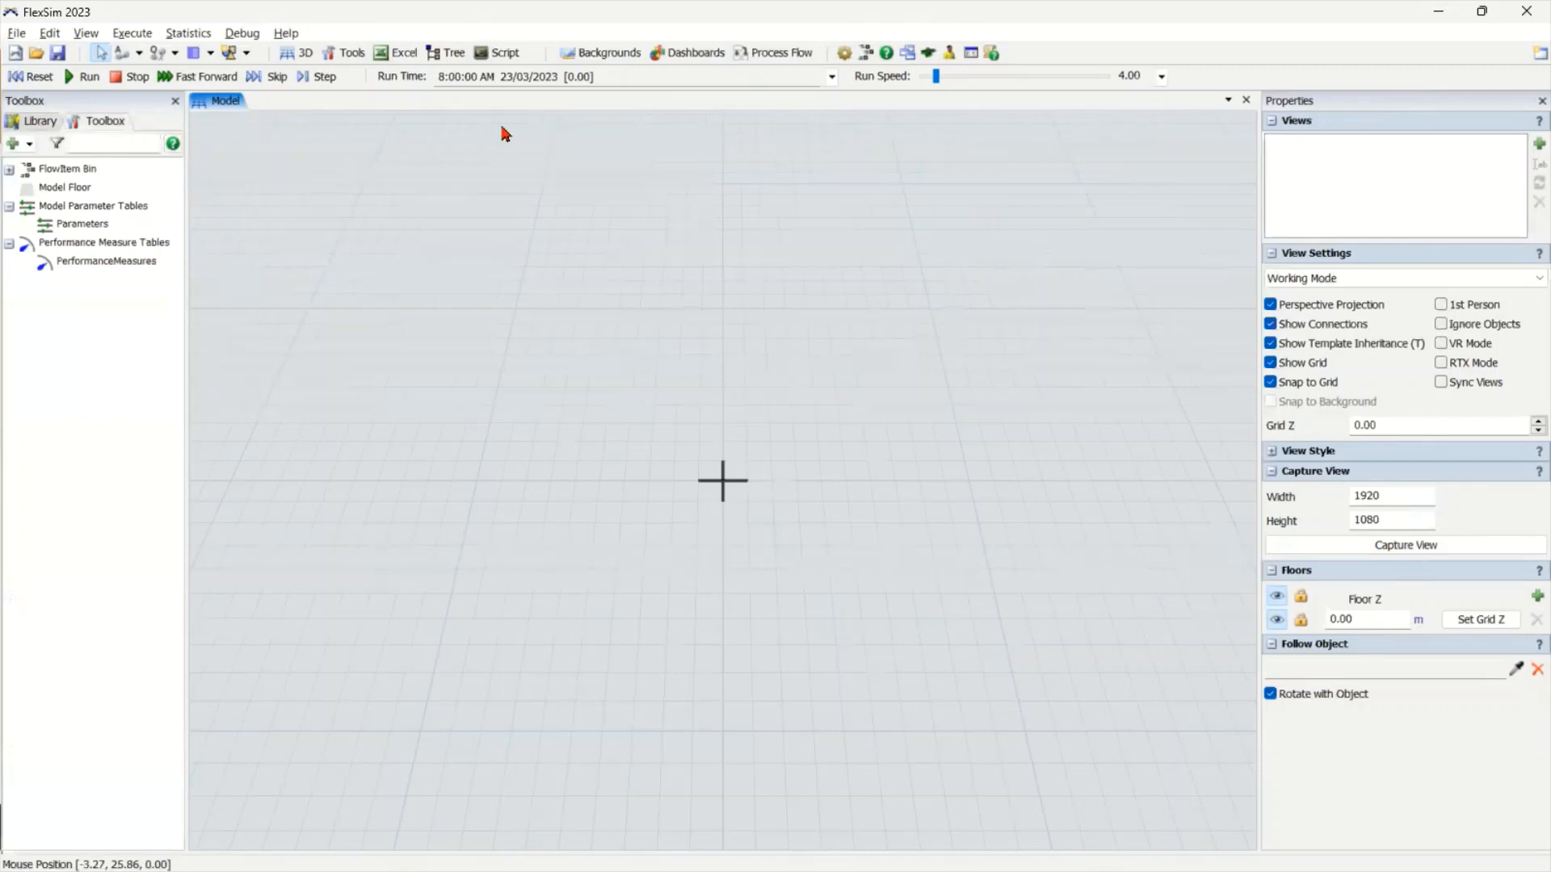
pyautogui.click(42, 122)
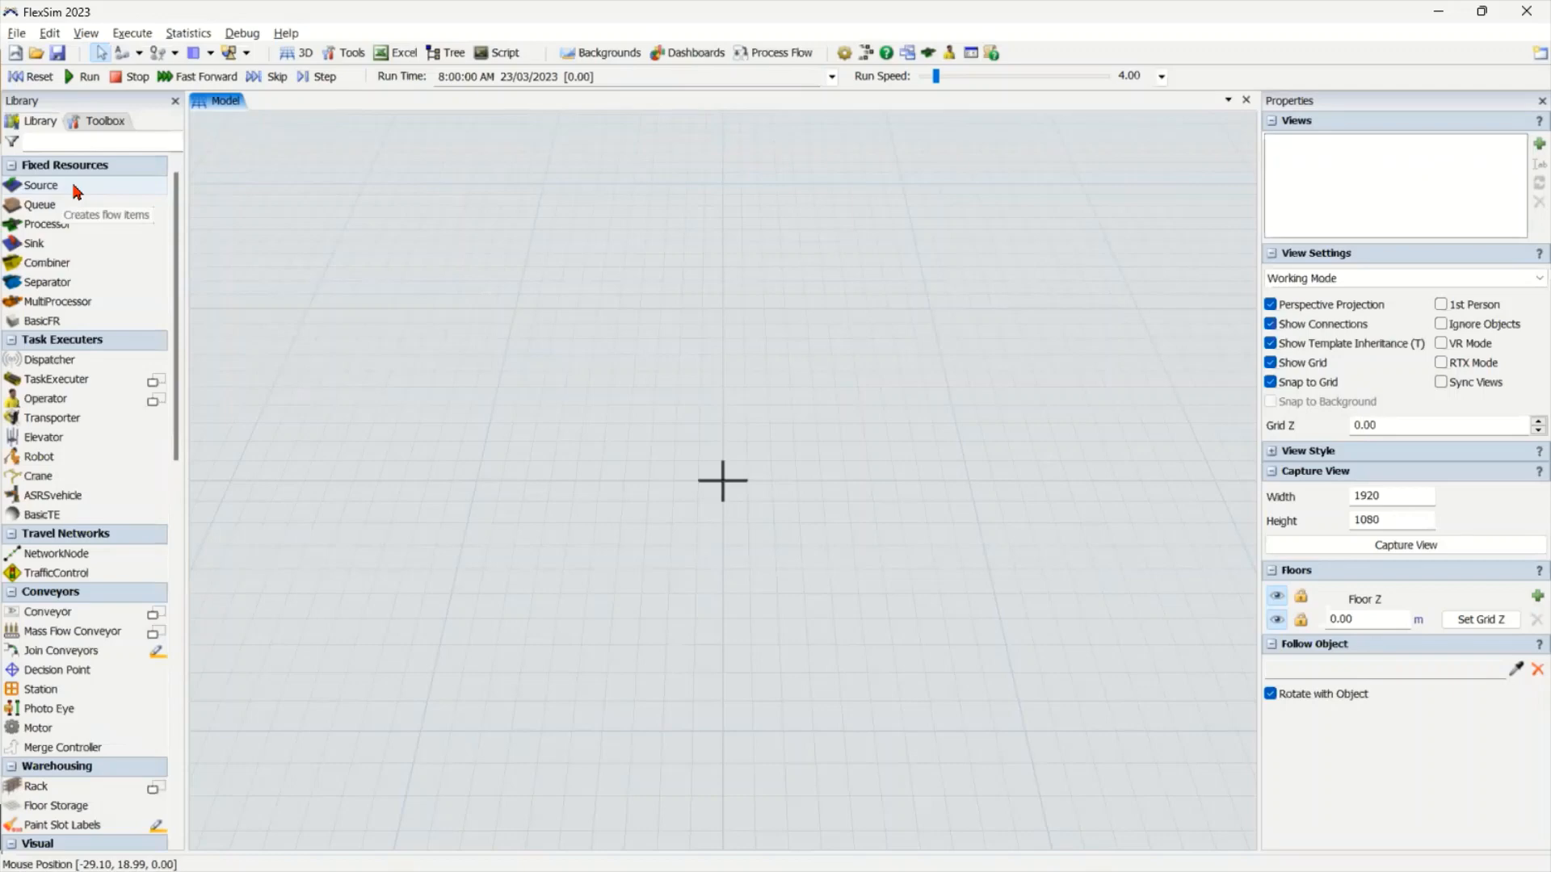
# Add a Source to the model at about X -10, Y 8 and name it Zona de Sacos
pyautogui.click(74, 184)
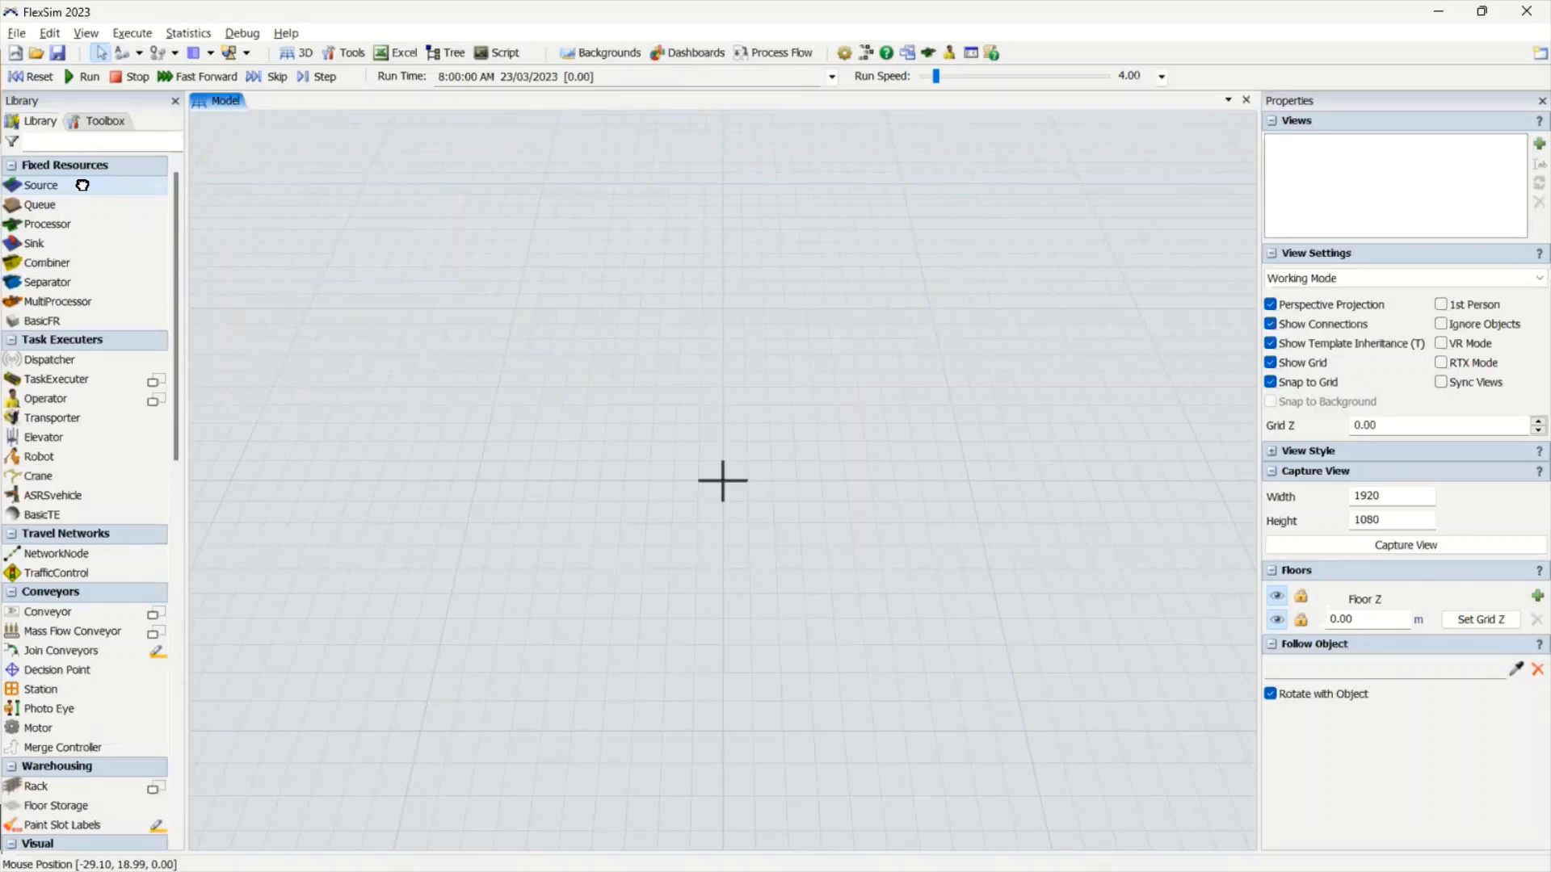
pyautogui.moveTo(69, 197); pyautogui.dragTo(516, 336)
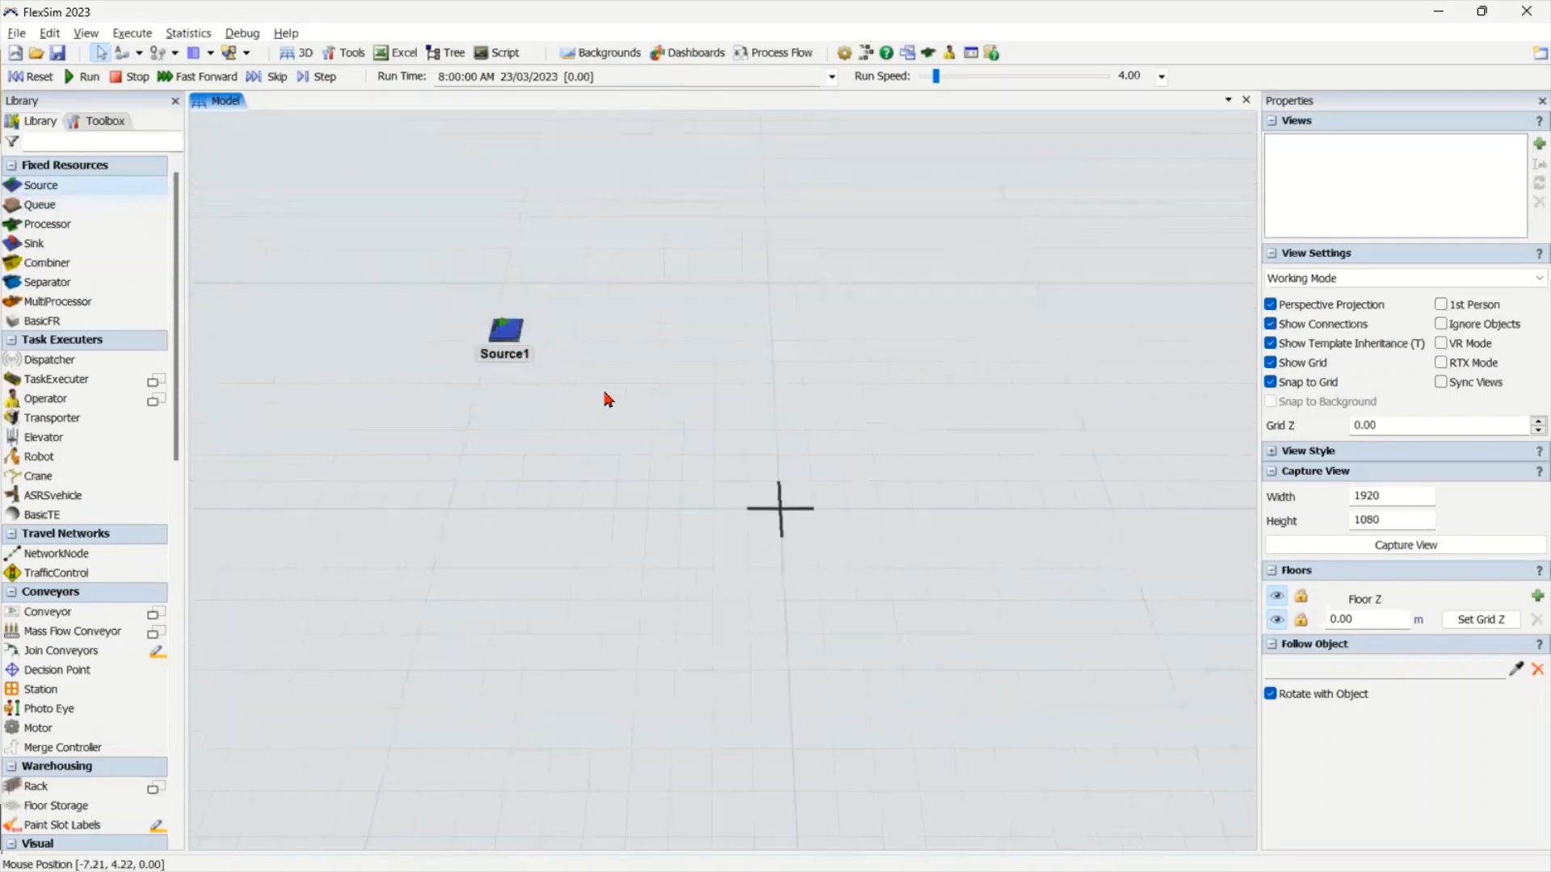
pyautogui.moveTo(735, 404); pyautogui.dragTo(575, 426)
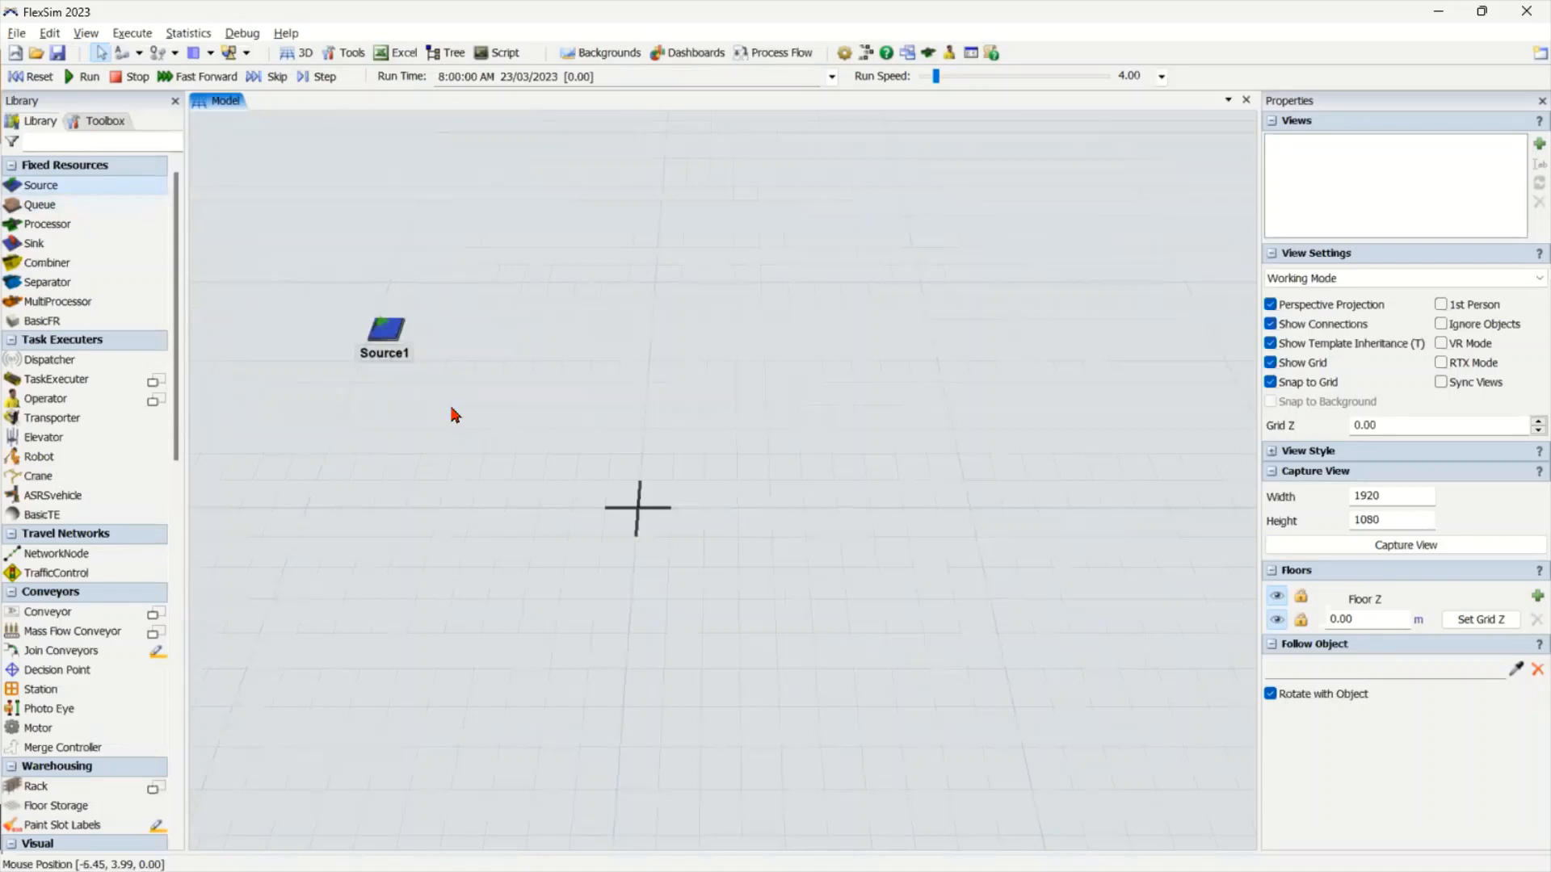
pyautogui.doubleClick(396, 336)
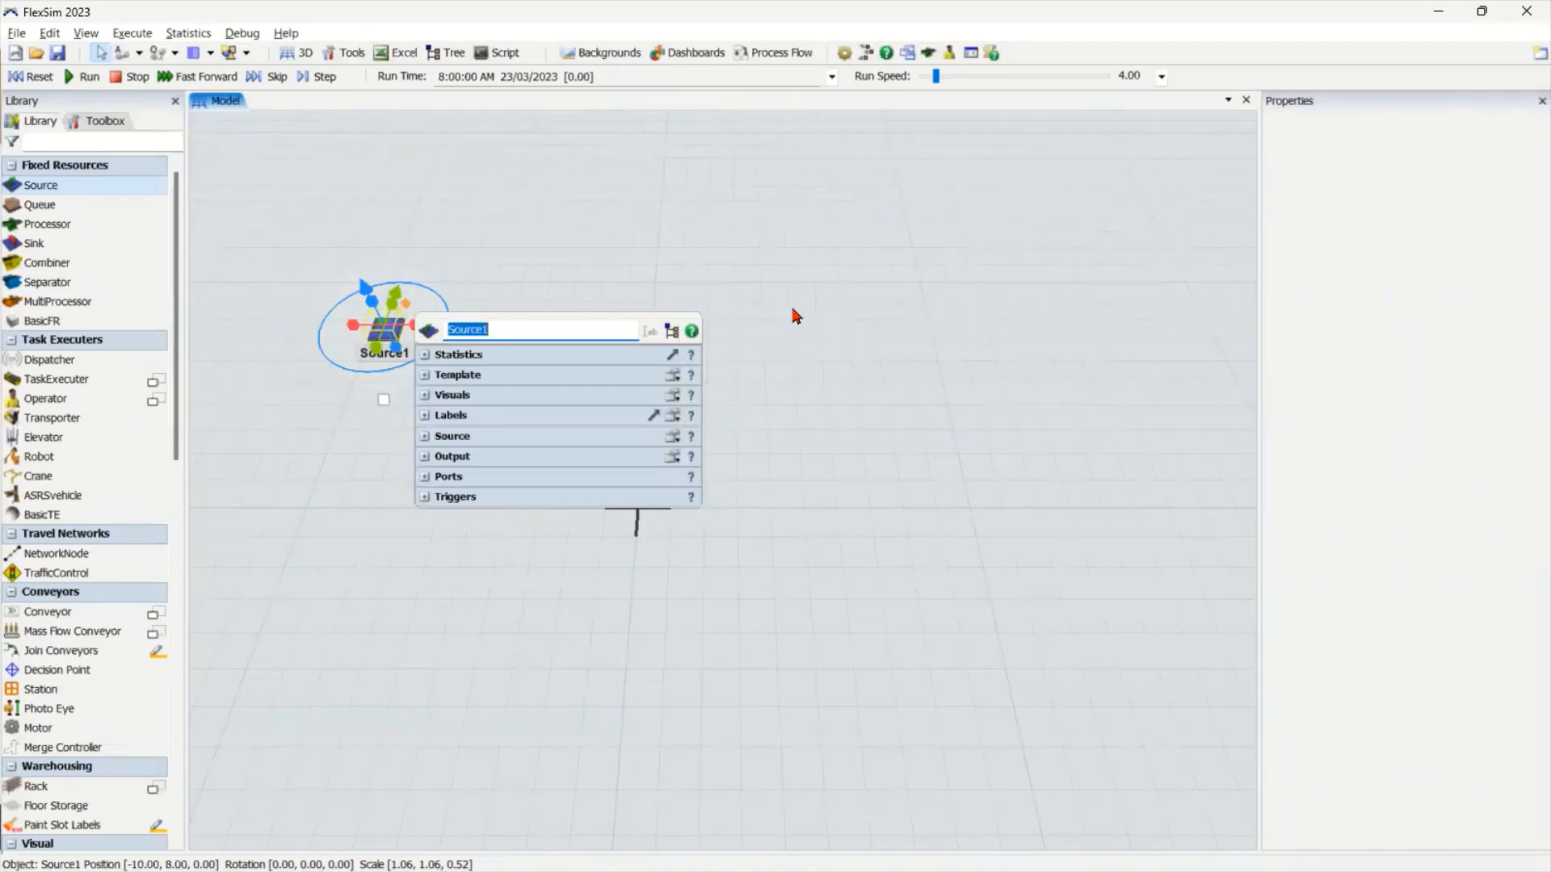
pyautogui.write('Zona de Sacos')
pyautogui.click(817, 395)
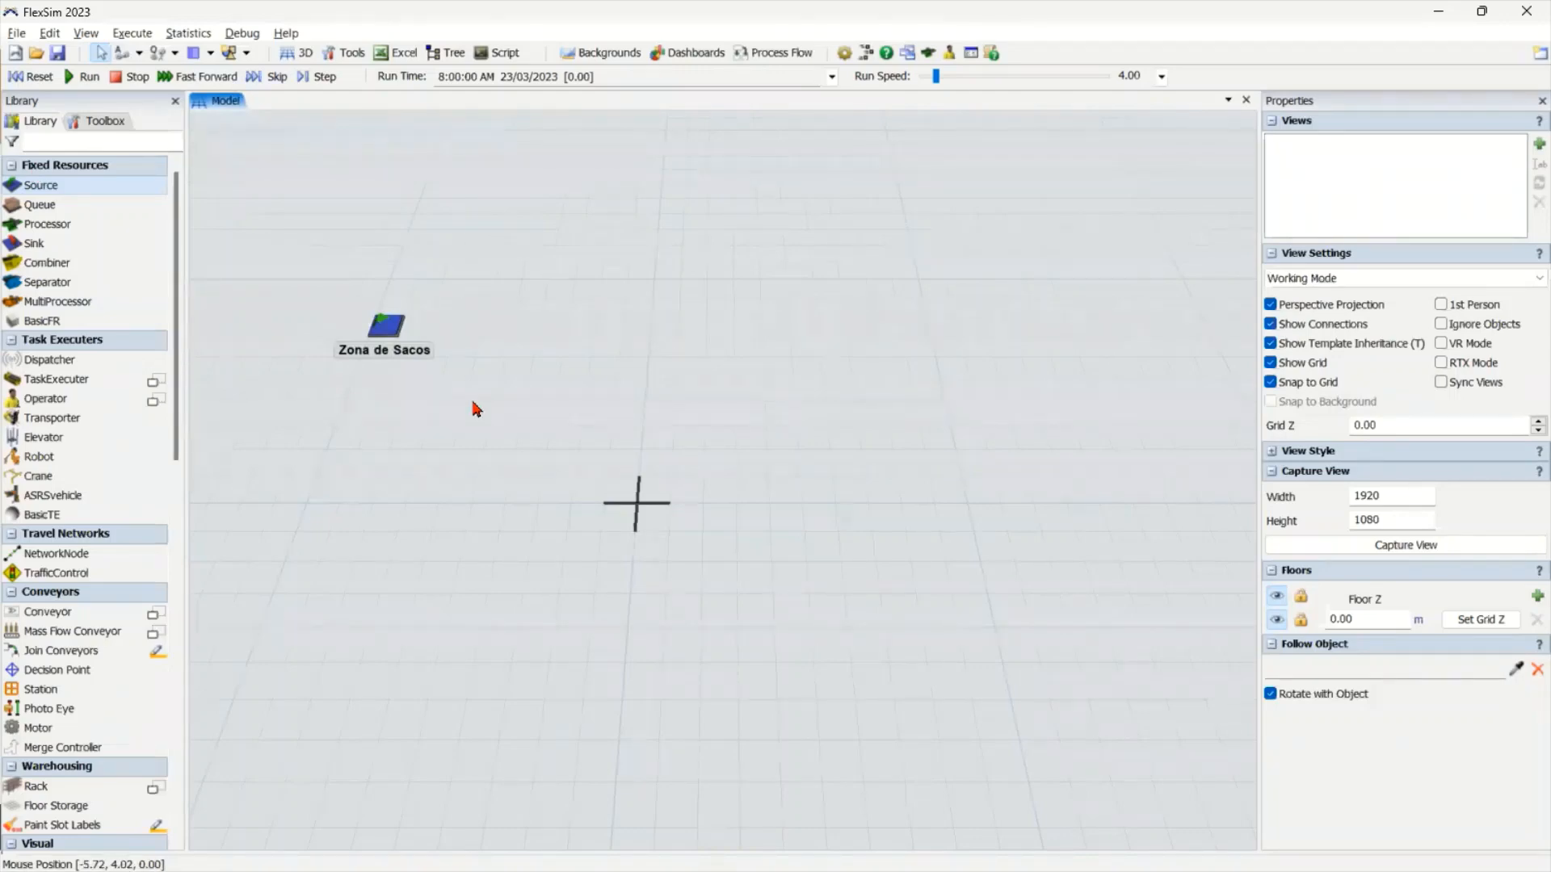
# Browse the object library to find the Fluid objects
pyautogui.scroll(-14, 105, 383)
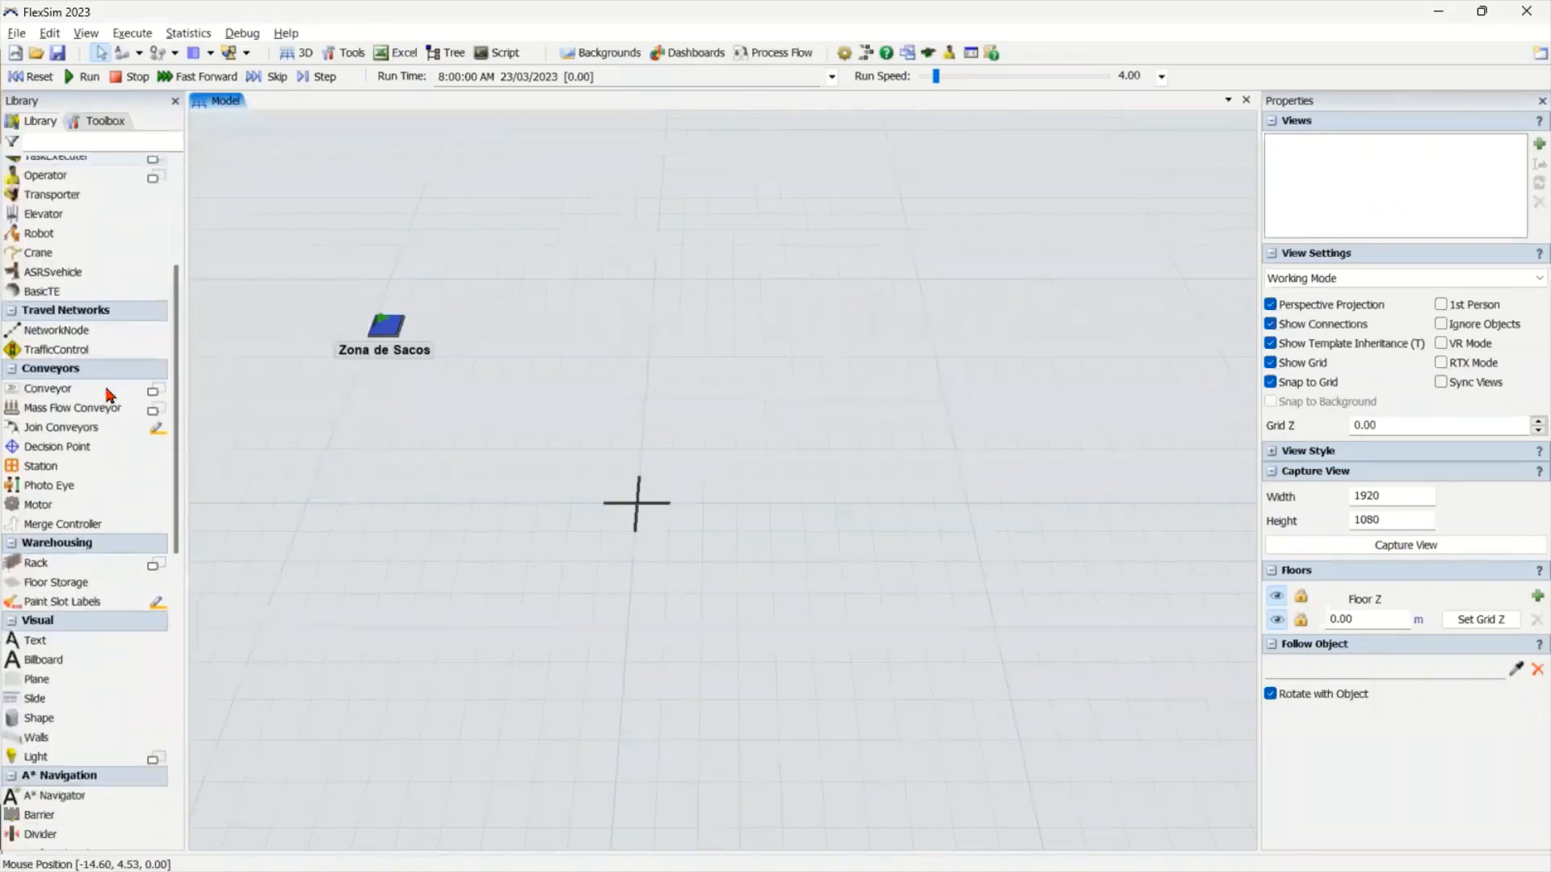
pyautogui.scroll(-4, 105, 383)
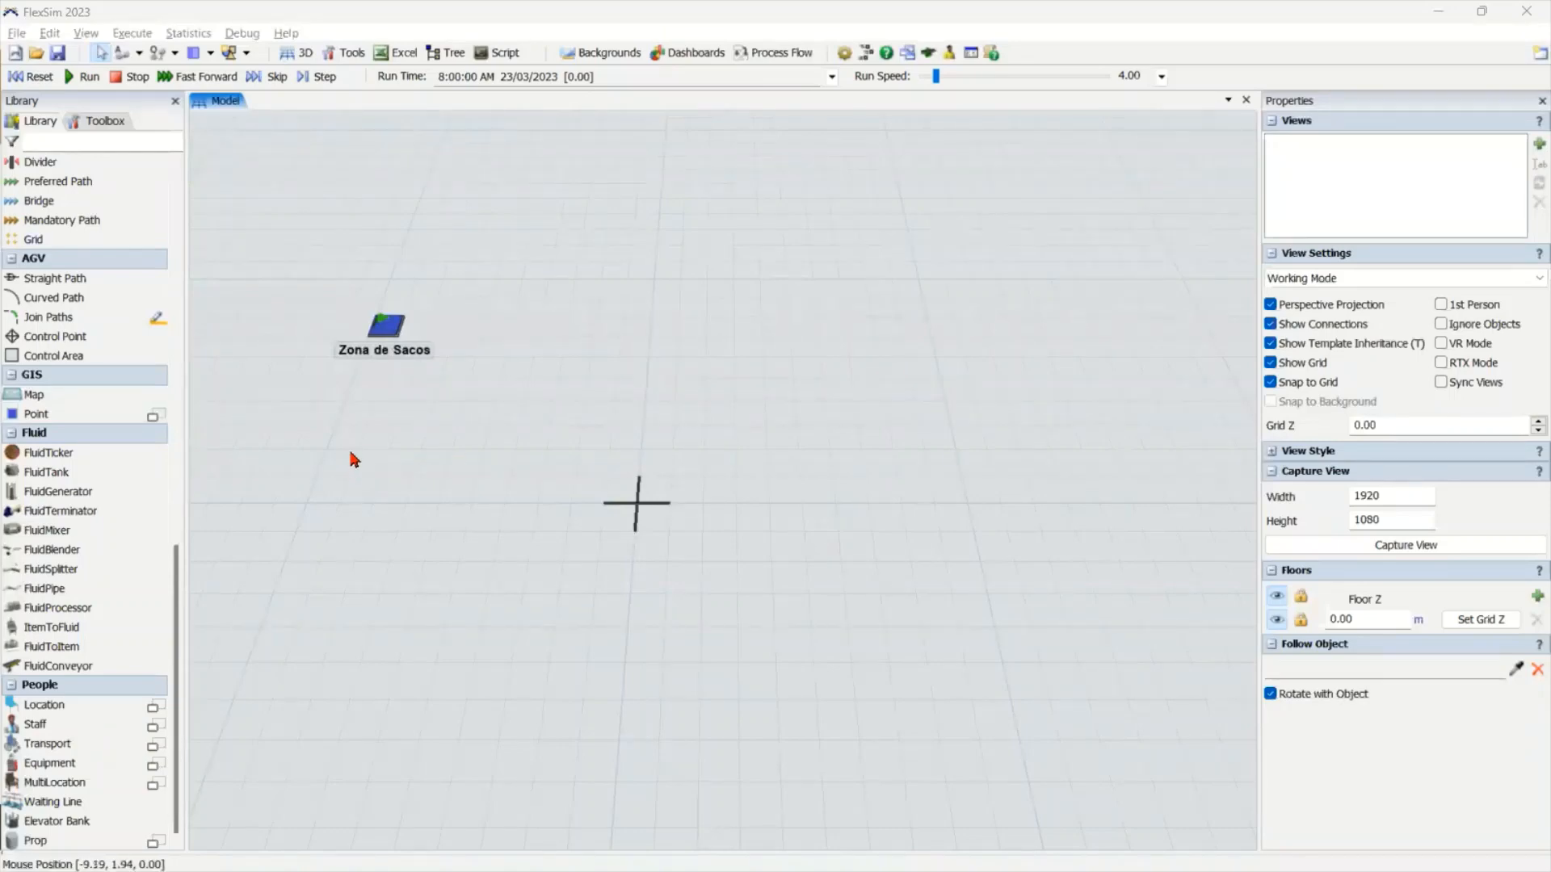
pyautogui.scroll(6, 108, 489)
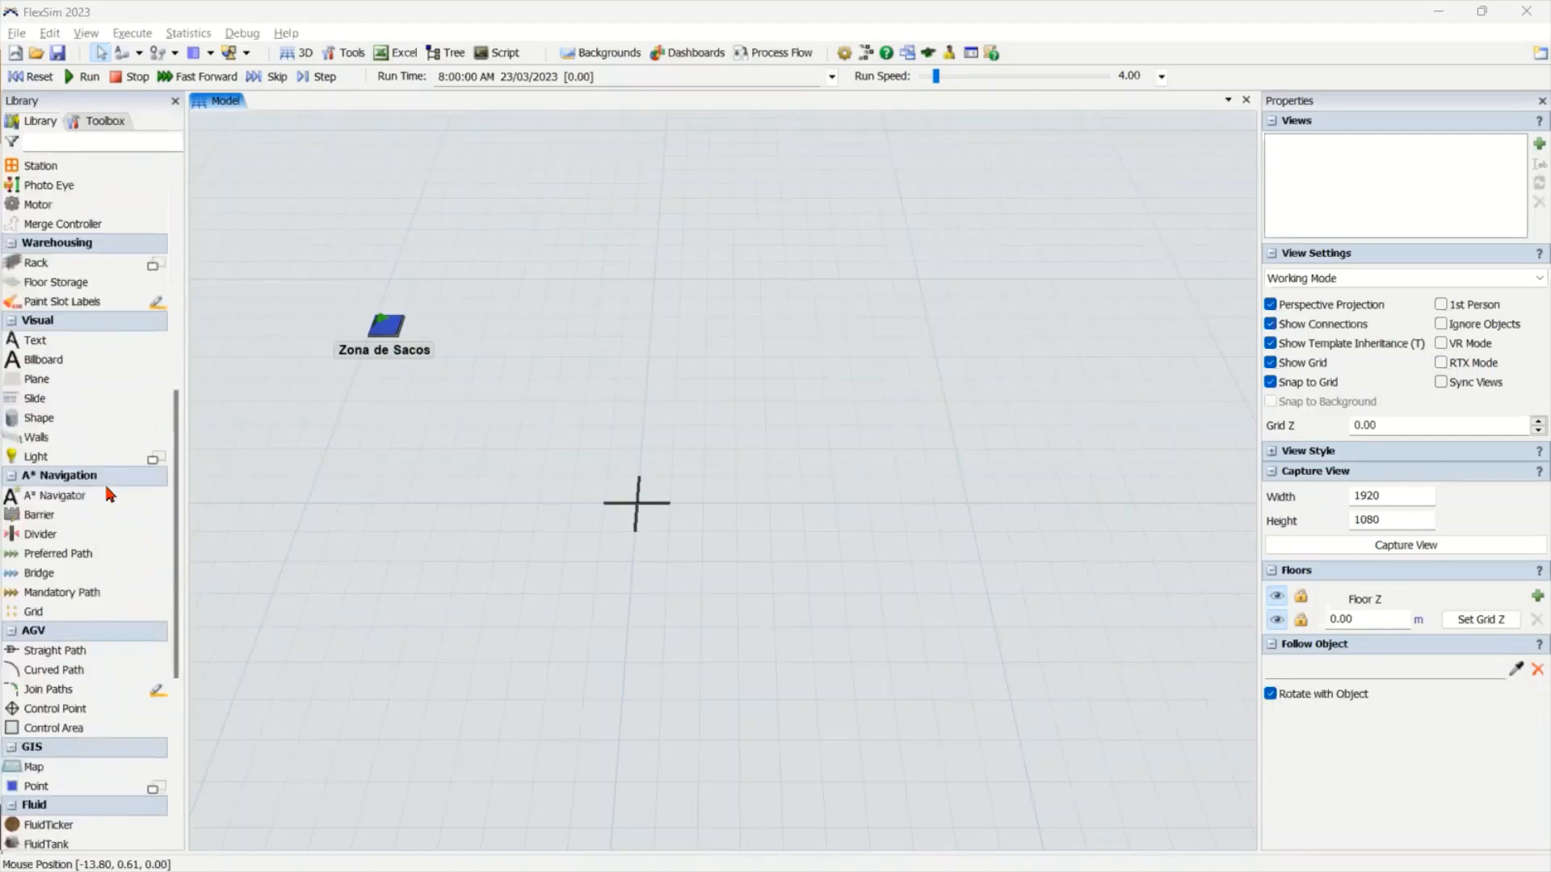
pyautogui.scroll(8, 110, 494)
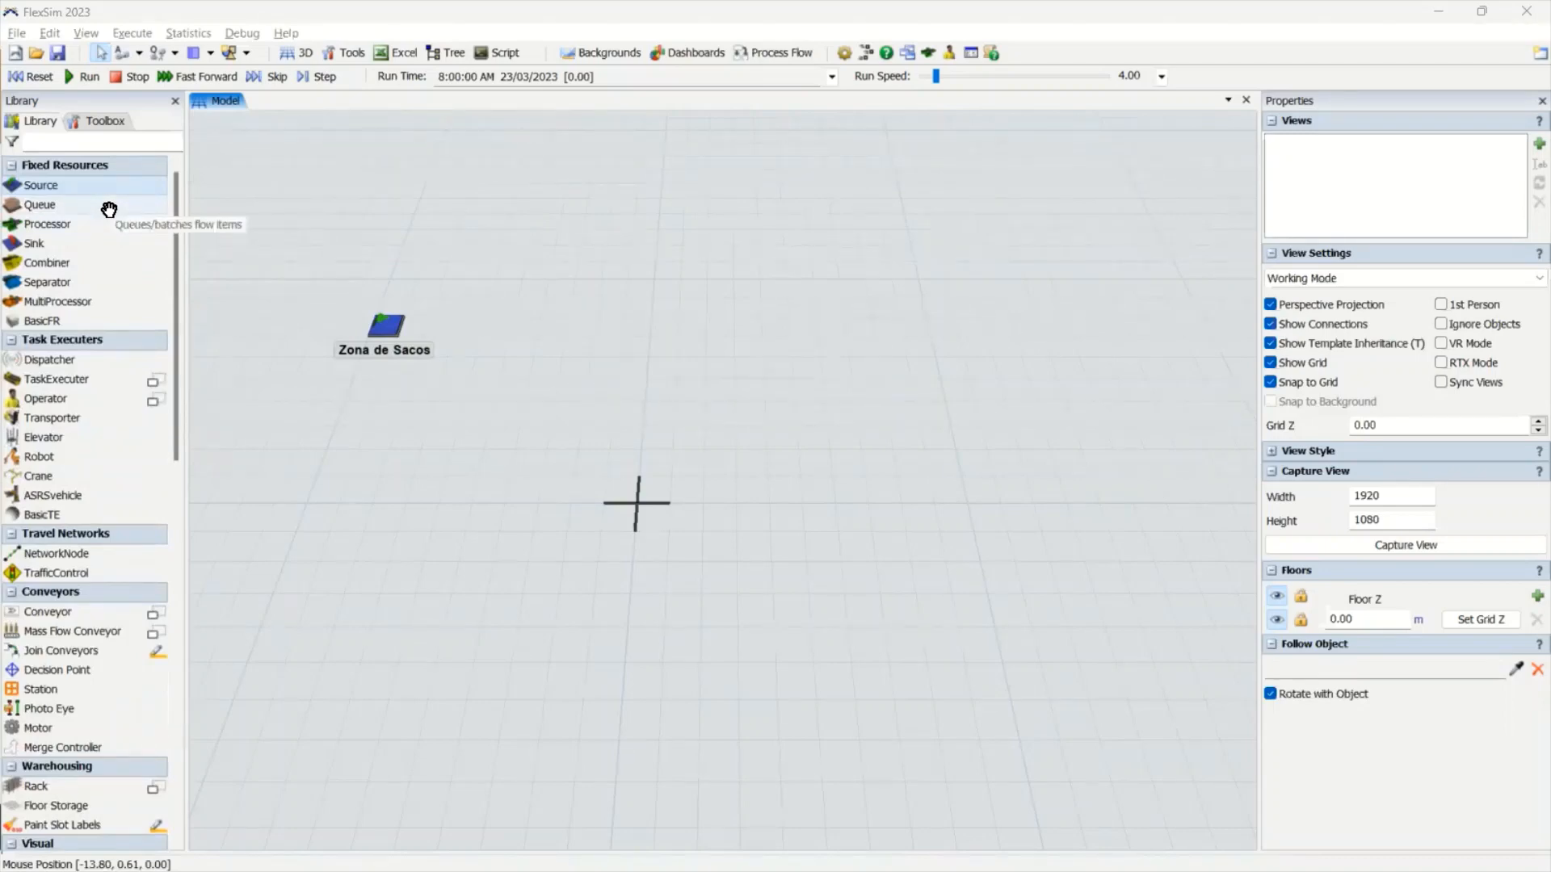
pyautogui.scroll(-10, 109, 210)
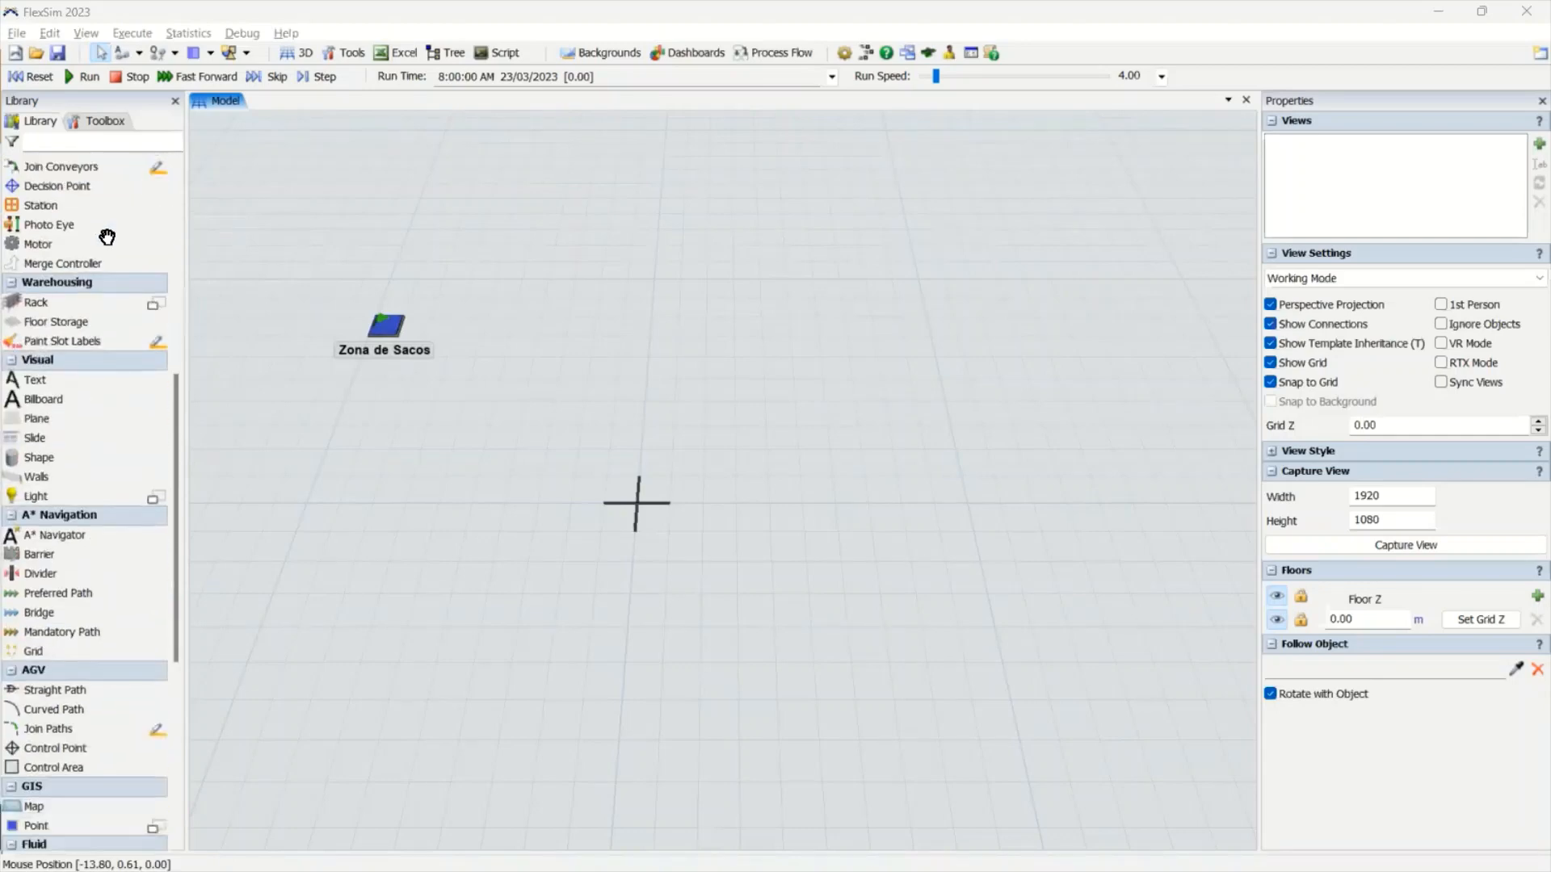
pyautogui.scroll(-5, 119, 347)
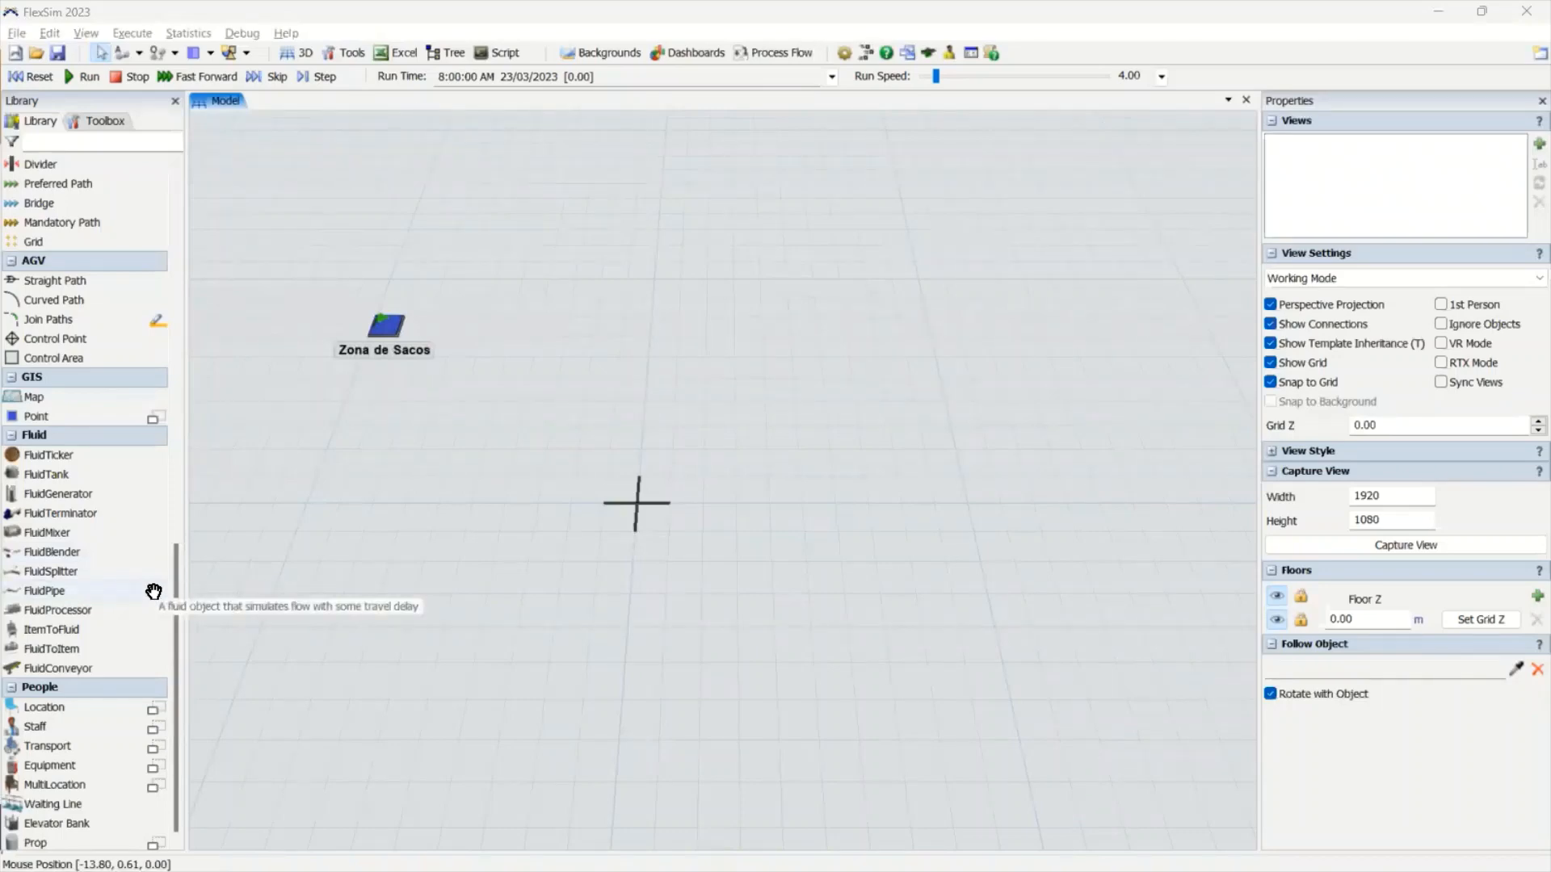
# Review the fluid units in the Model Settings and close the settings without changes
pyautogui.click(85, 33)
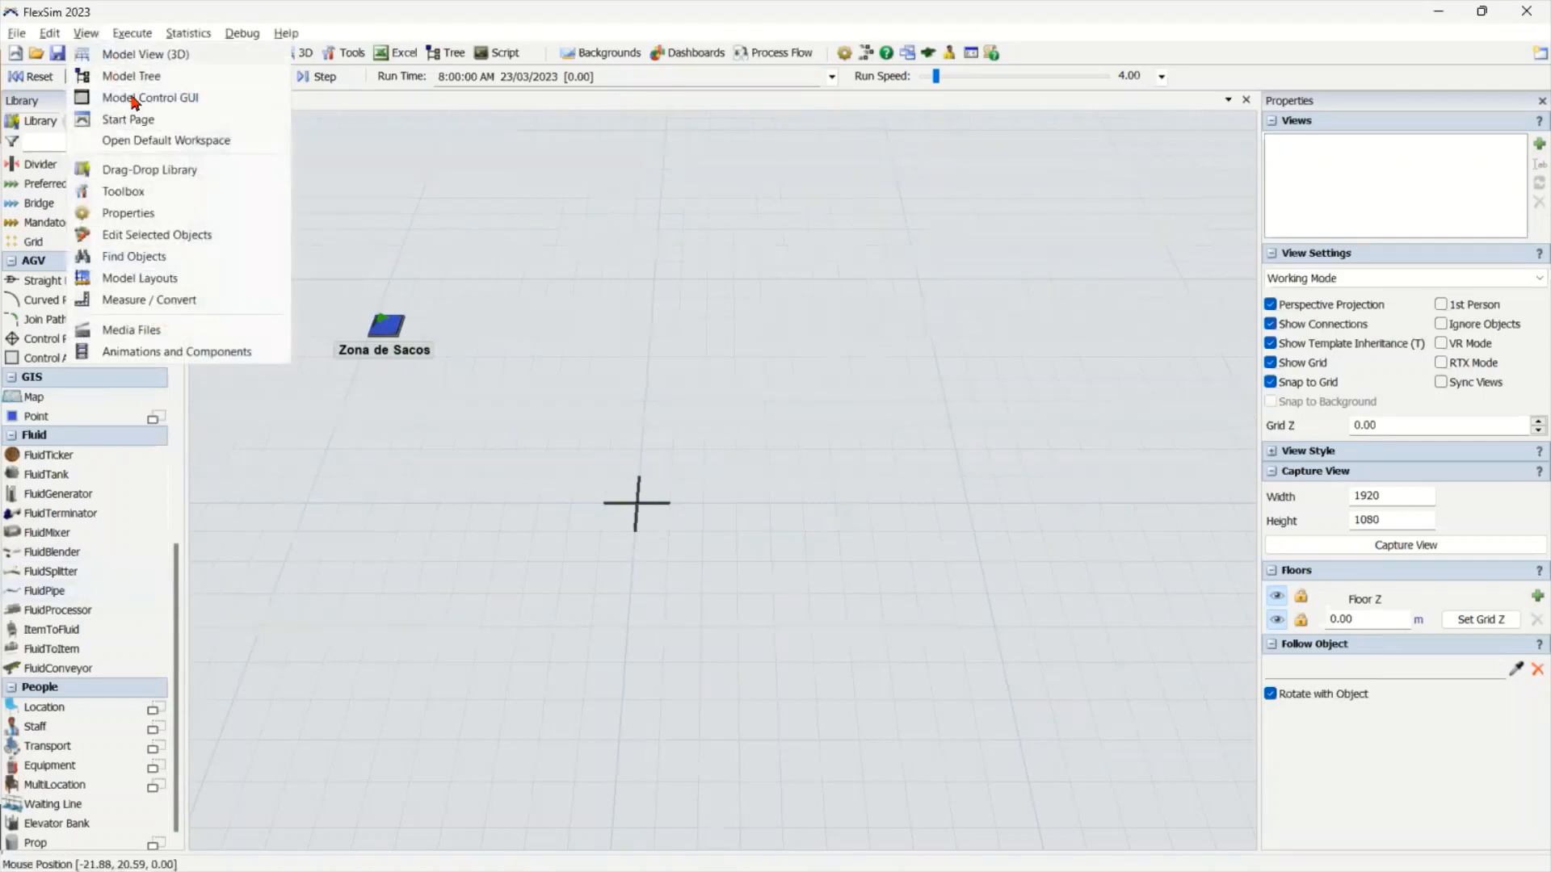
pyautogui.moveTo(49, 34)
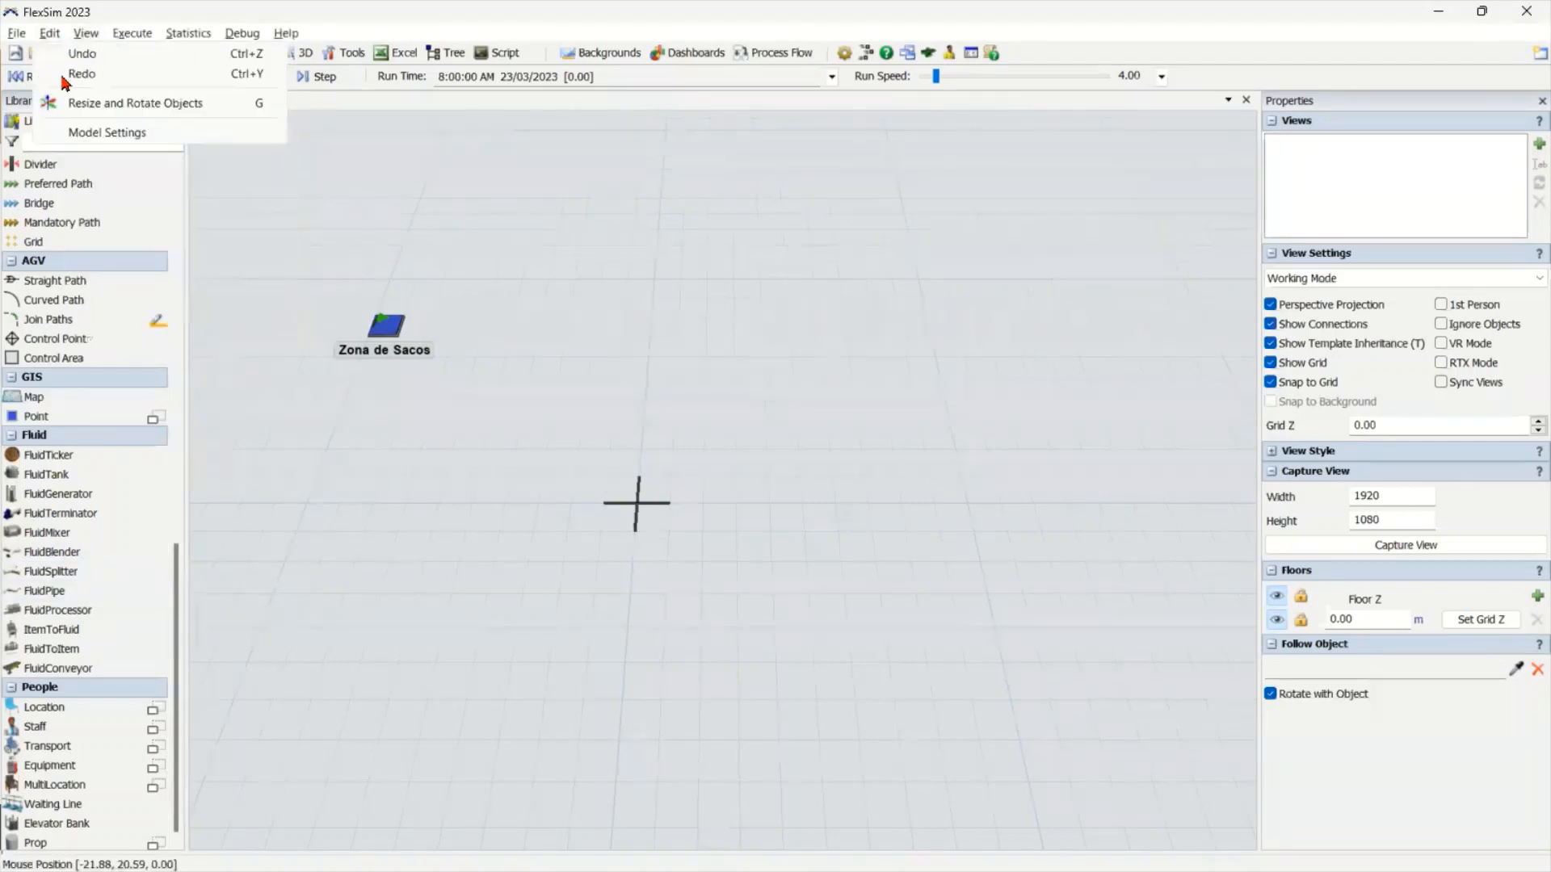
pyautogui.click(89, 132)
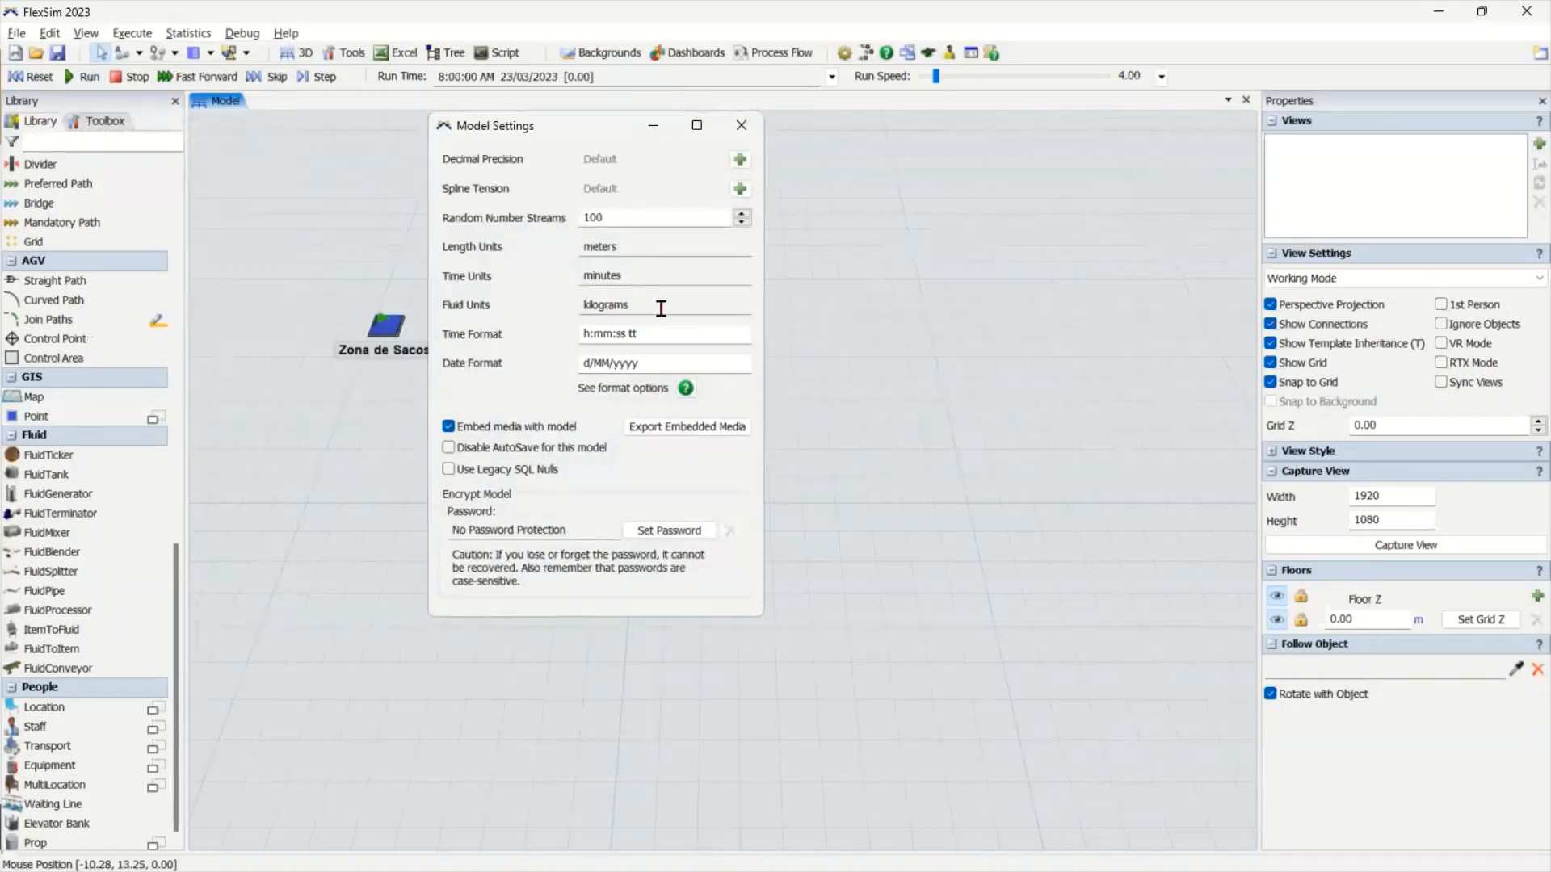
pyautogui.moveTo(661, 305); pyautogui.dragTo(521, 303)
pyautogui.click(510, 310)
pyautogui.click(739, 127)
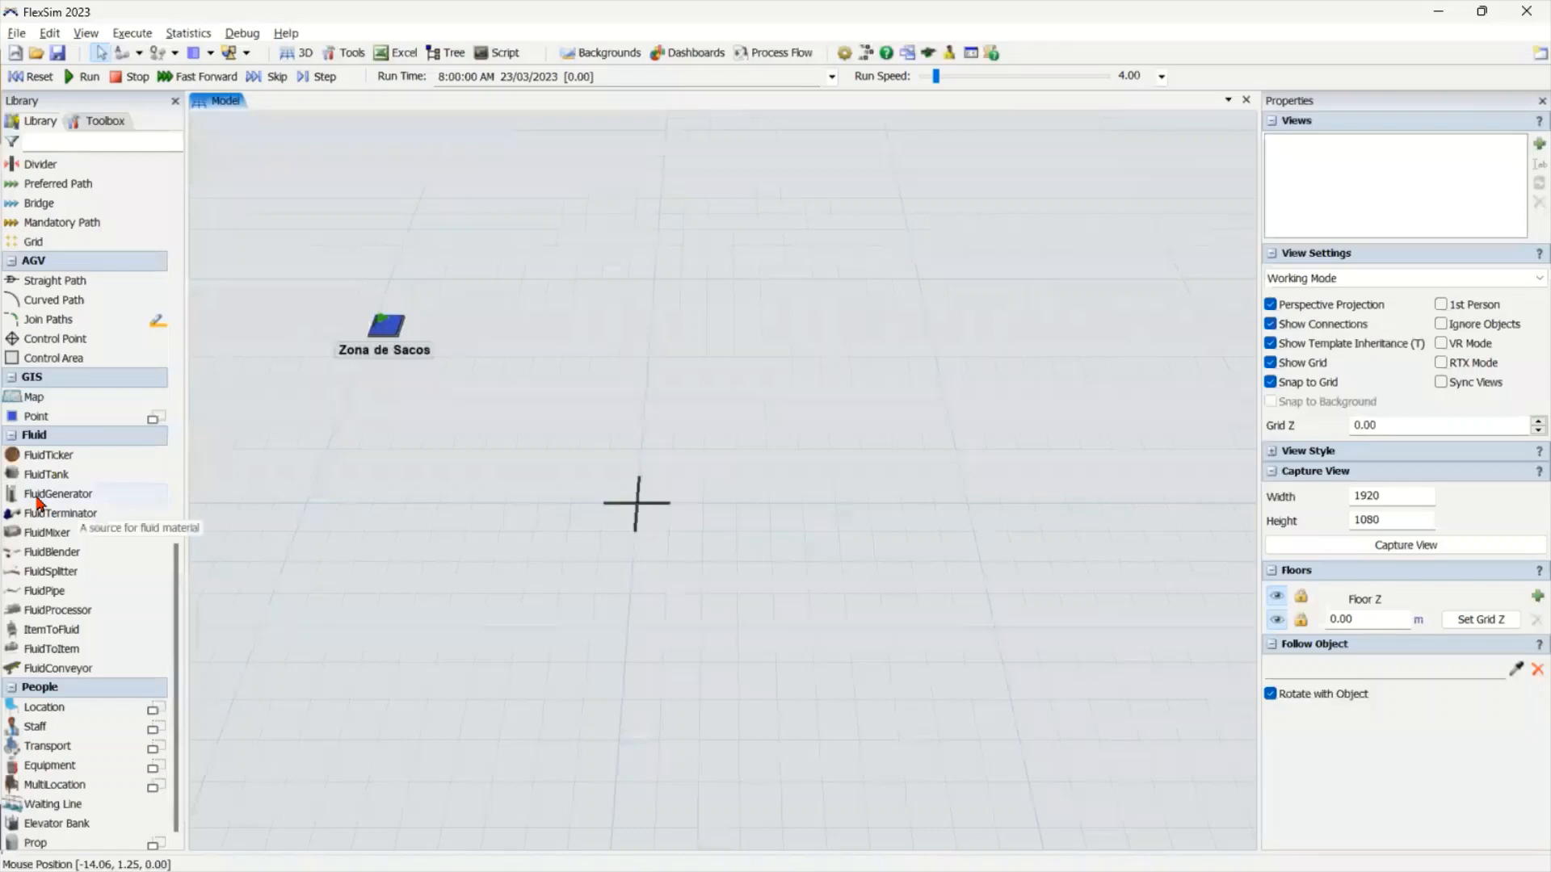
# Add a FluidGenerator to the model at about X 9, Y 8 and name it Aditivo
pyautogui.moveTo(37, 501); pyautogui.dragTo(908, 322)
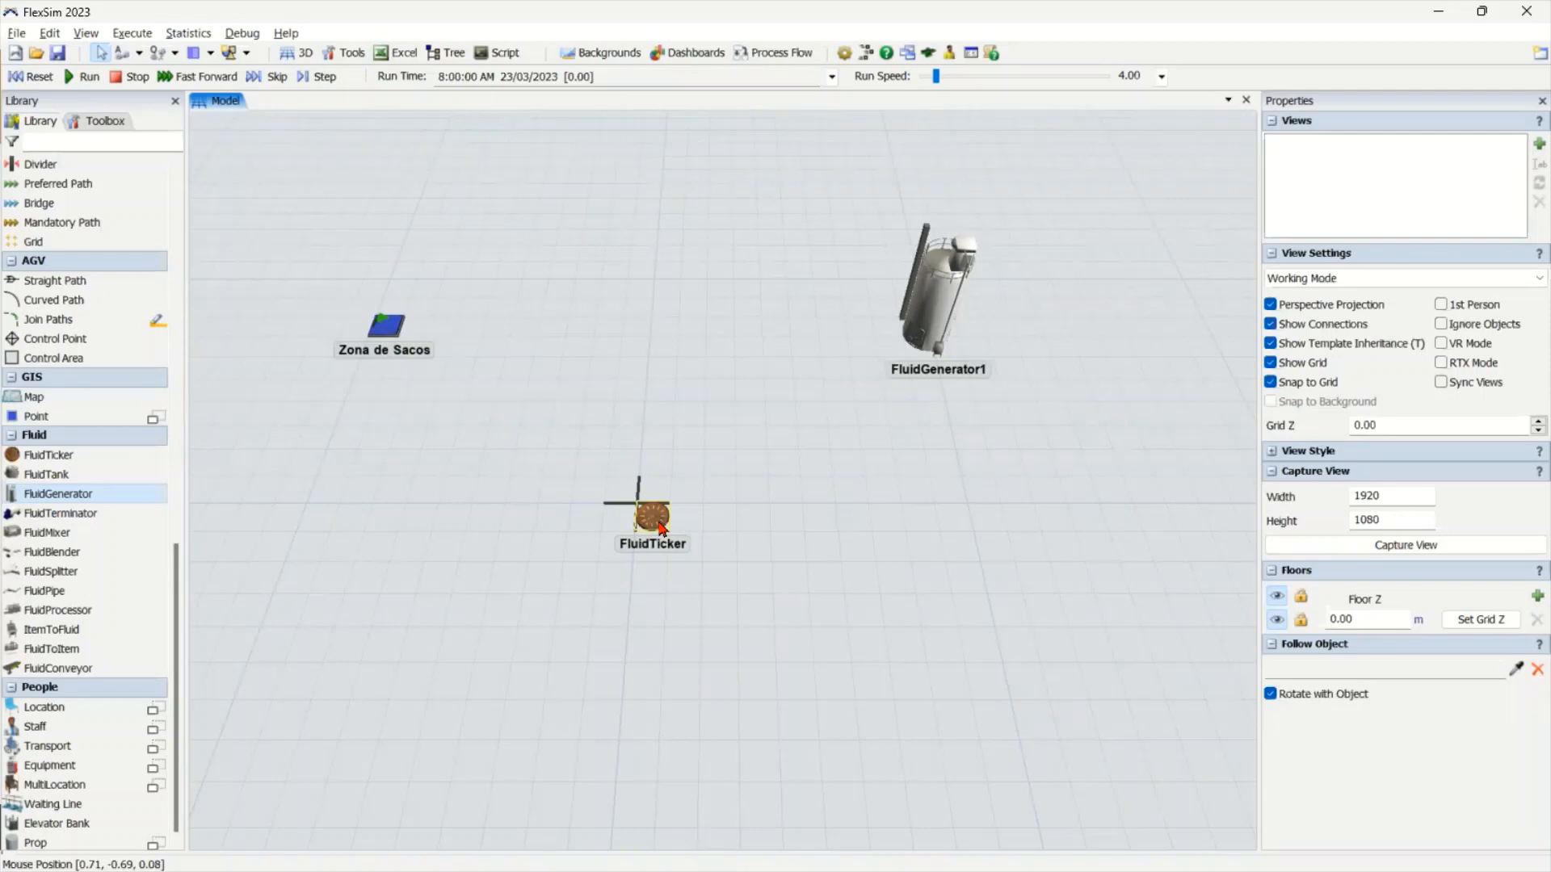
pyautogui.click(929, 283)
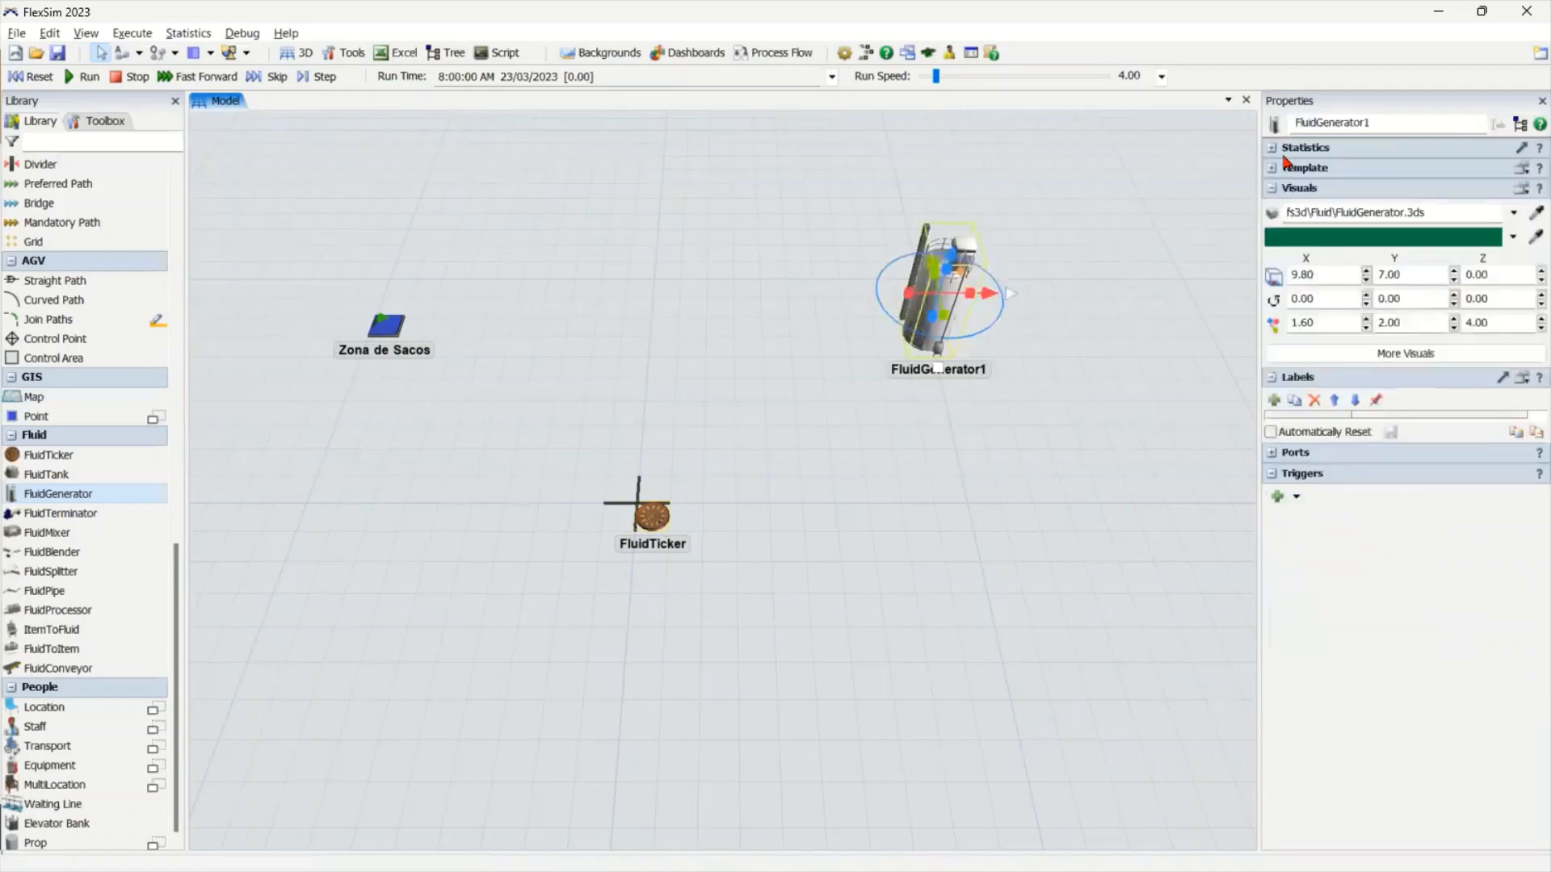
pyautogui.doubleClick(1389, 125)
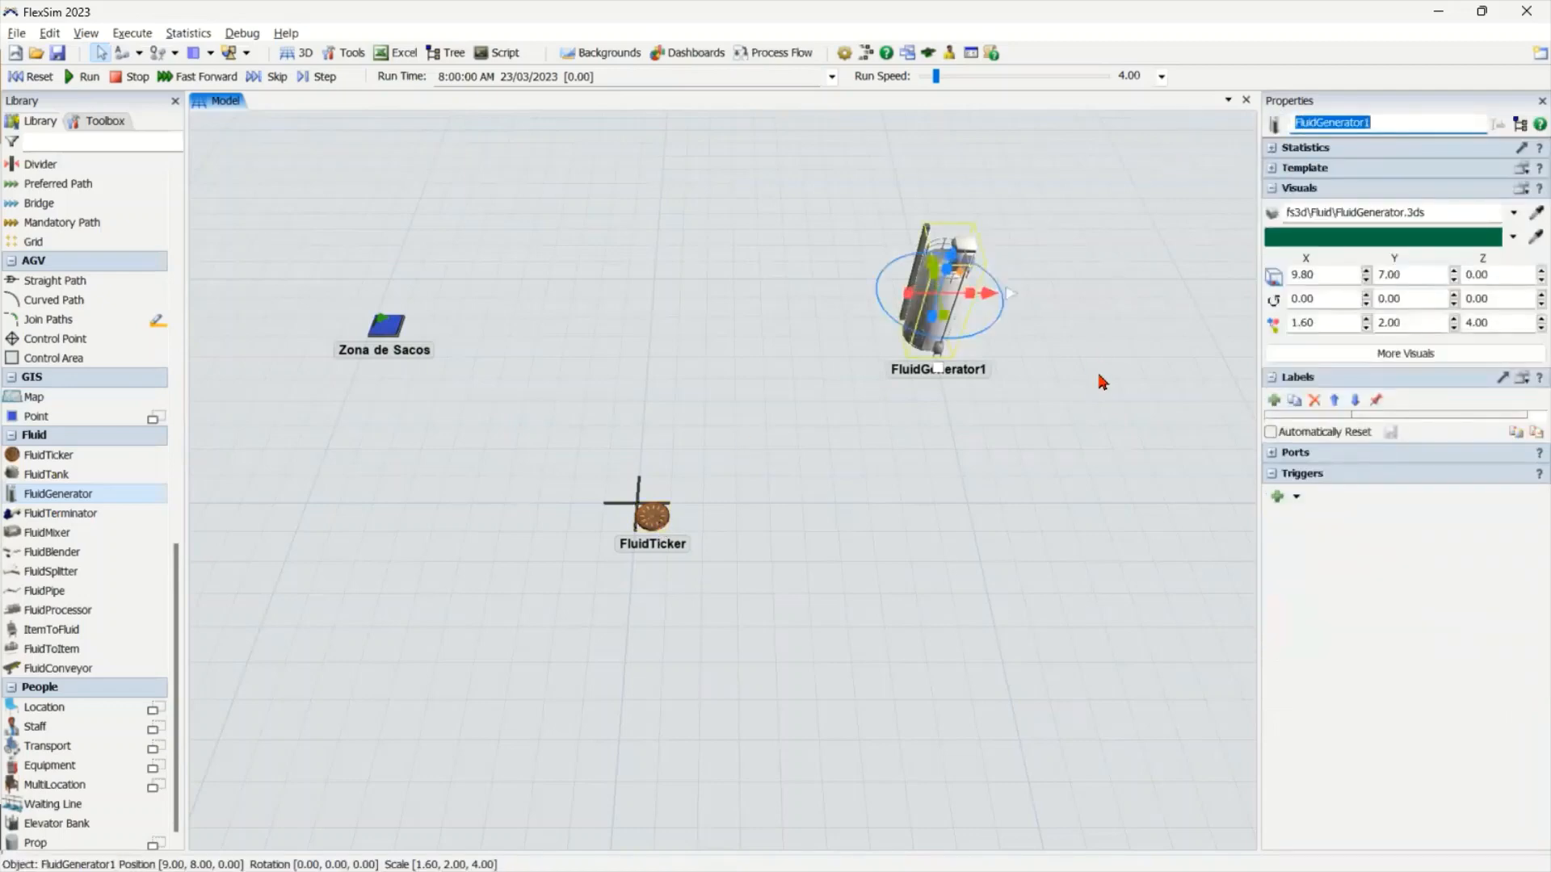
pyautogui.write('Aditivo')
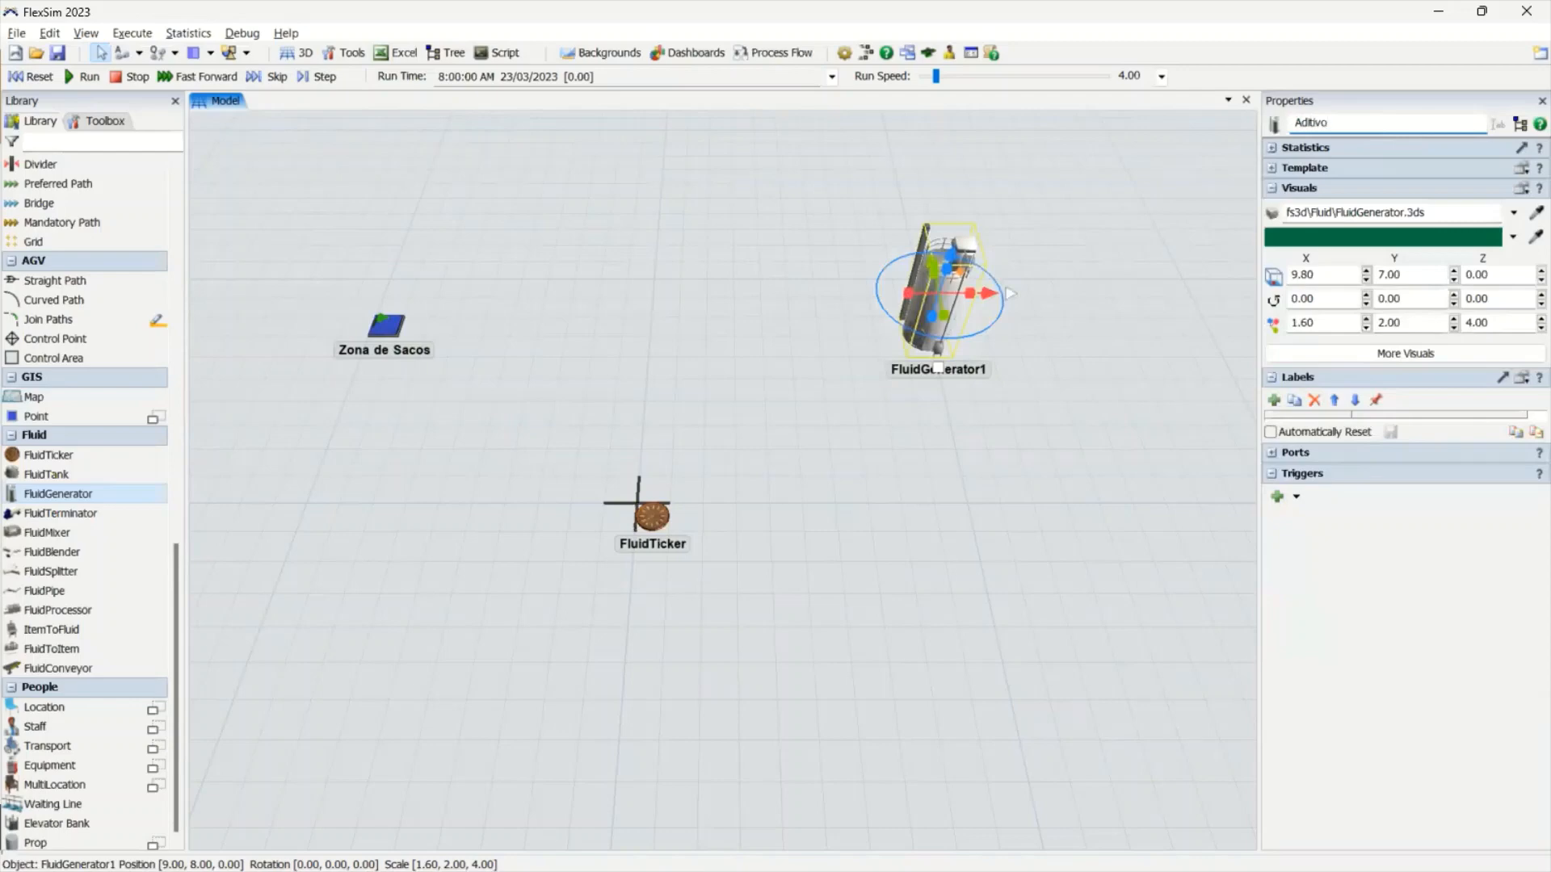
pyautogui.click(996, 527)
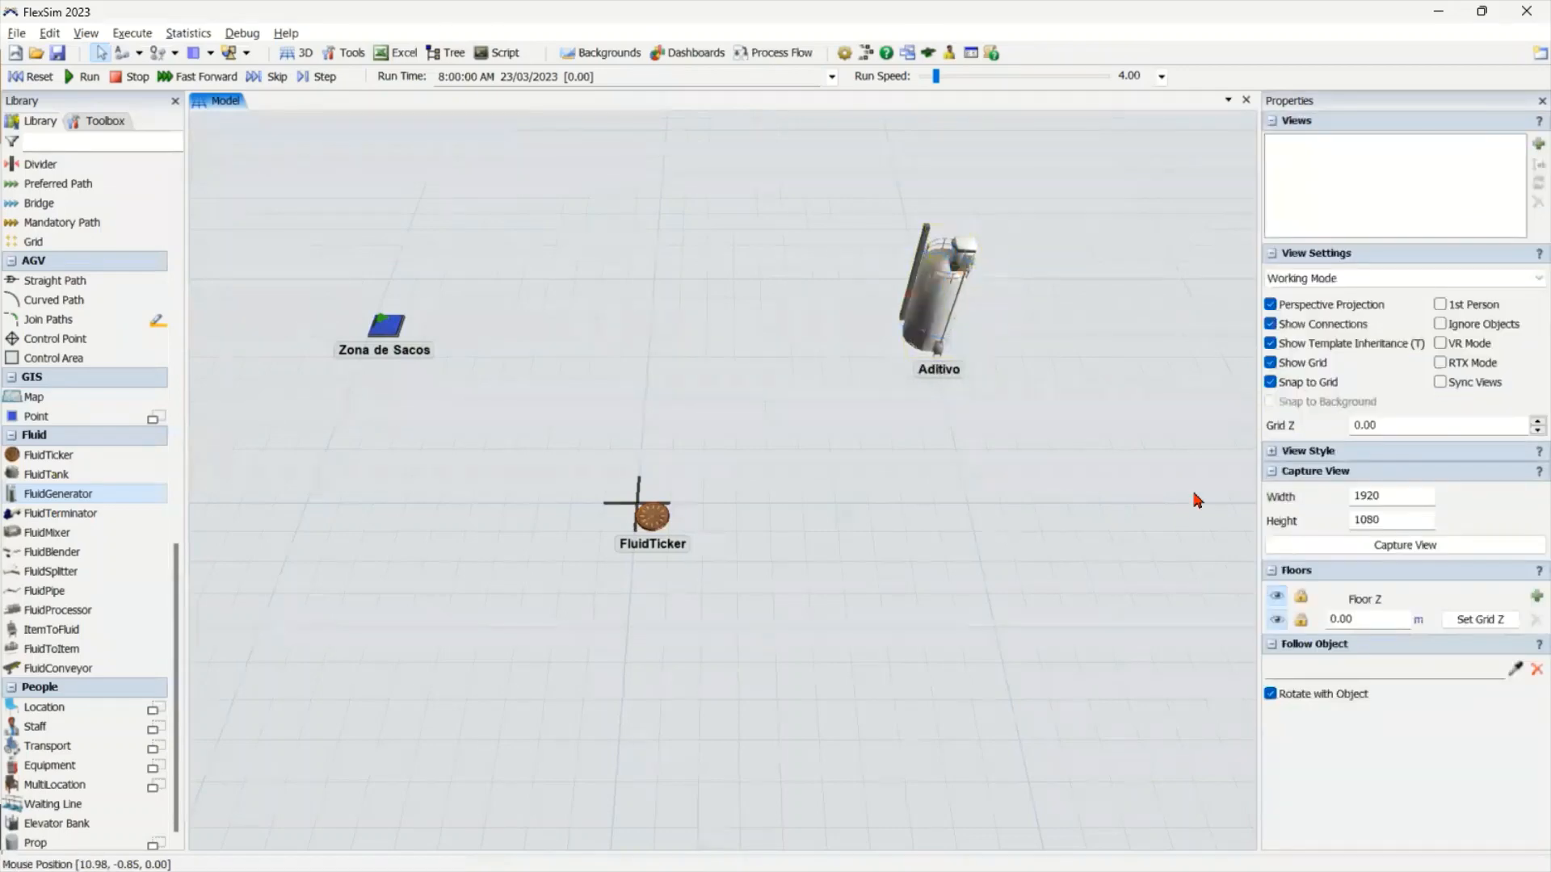
# Add an ItemToFluid in front of Aditivo at about X 9, Y 1 and rotate it 90° about Z
pyautogui.click(105, 627)
pyautogui.click(954, 470)
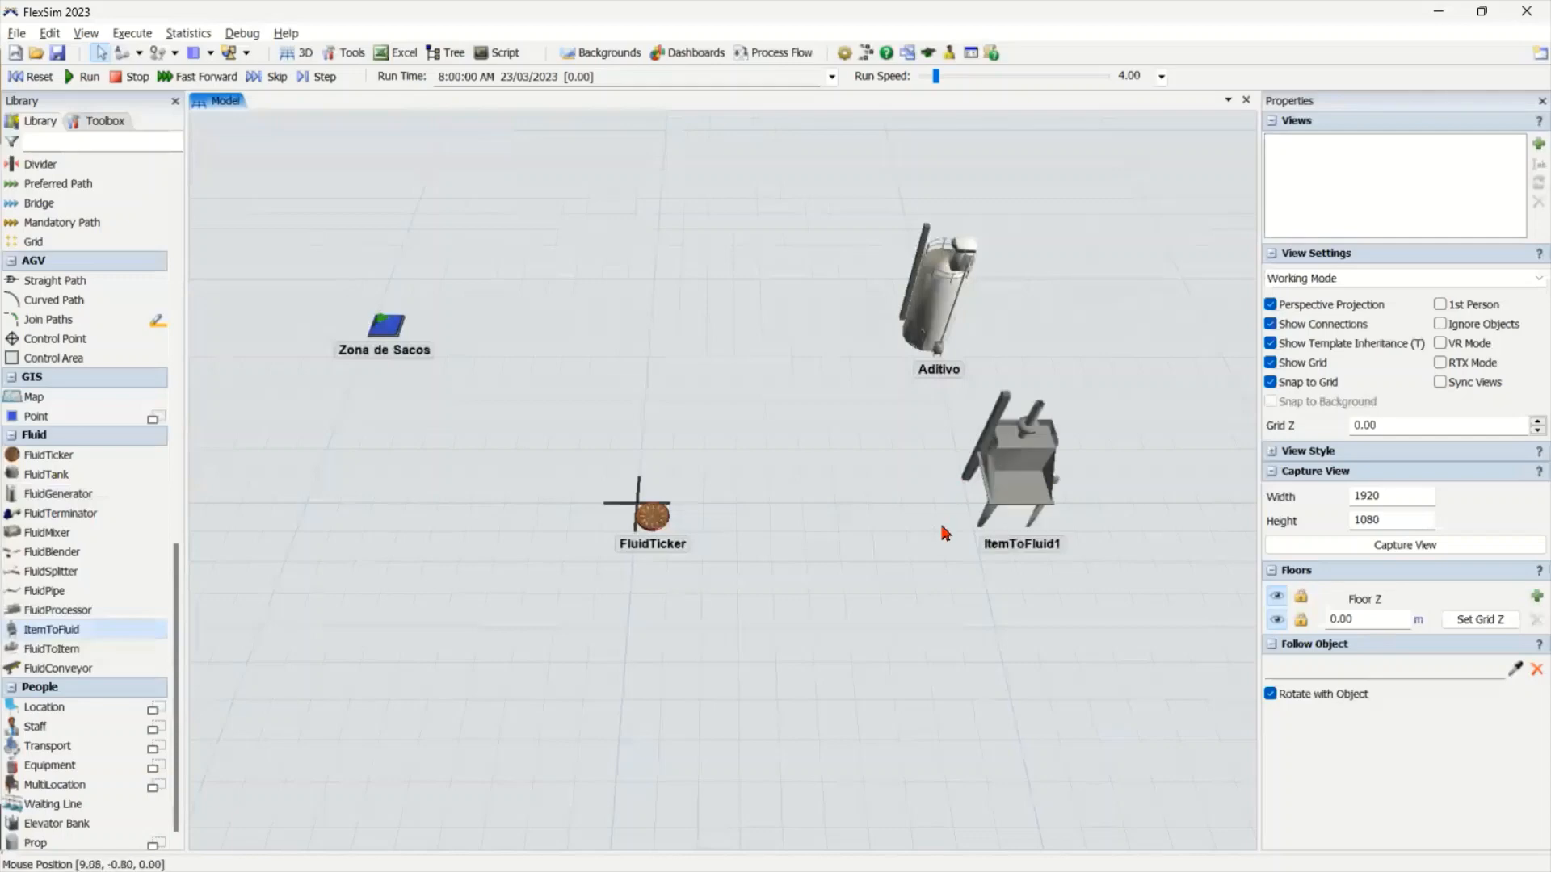
pyautogui.click(1018, 515)
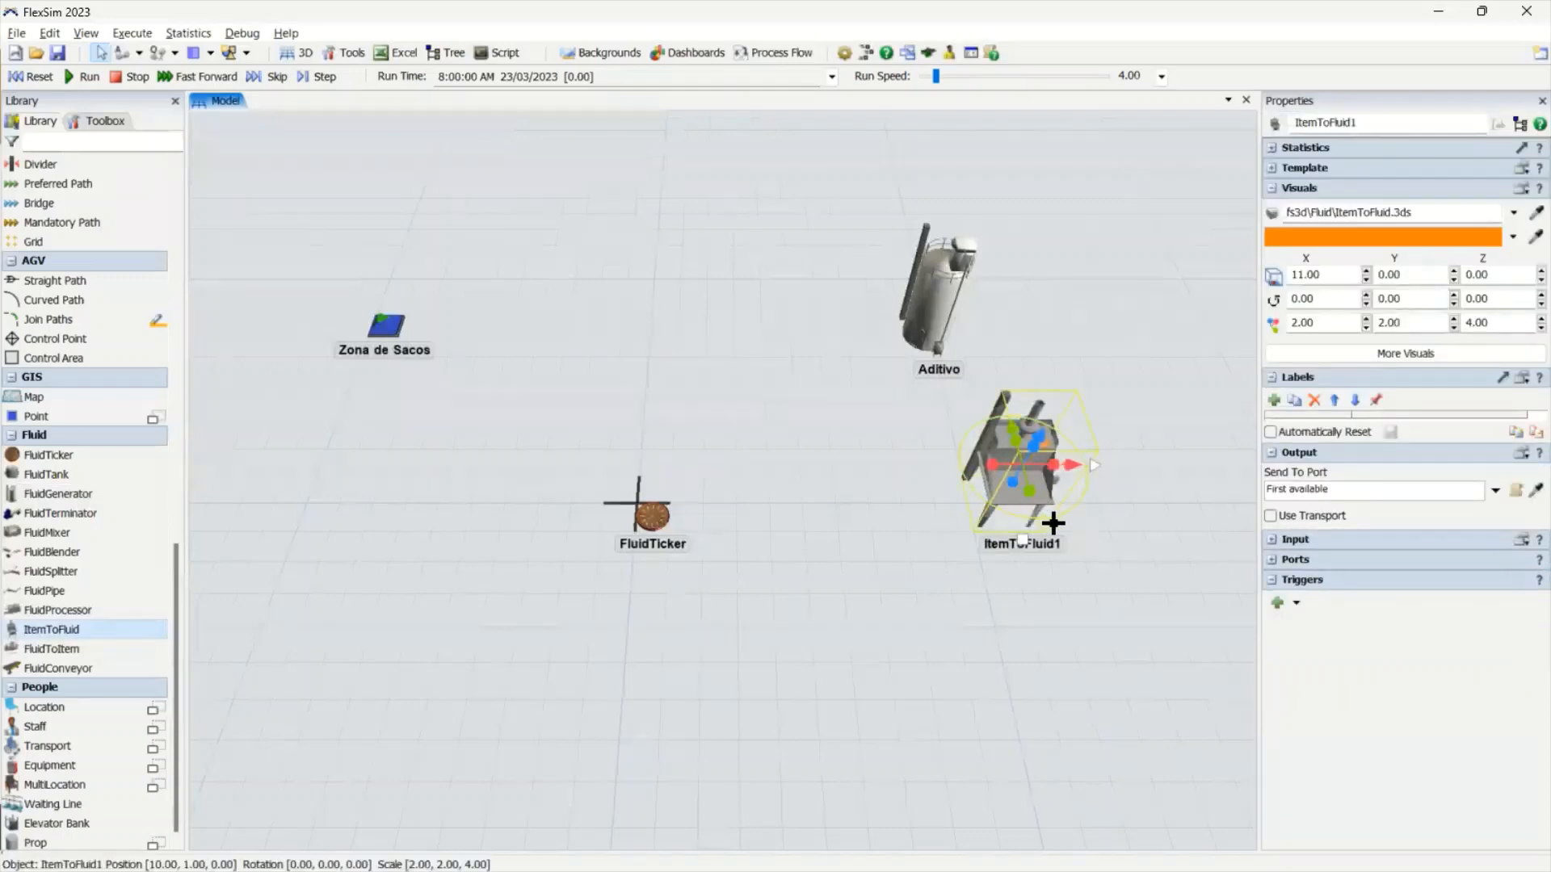
pyautogui.moveTo(1054, 523); pyautogui.dragTo(984, 494)
# Rename the ItemToFluid object as Tolva
pyautogui.doubleClick(1384, 127)
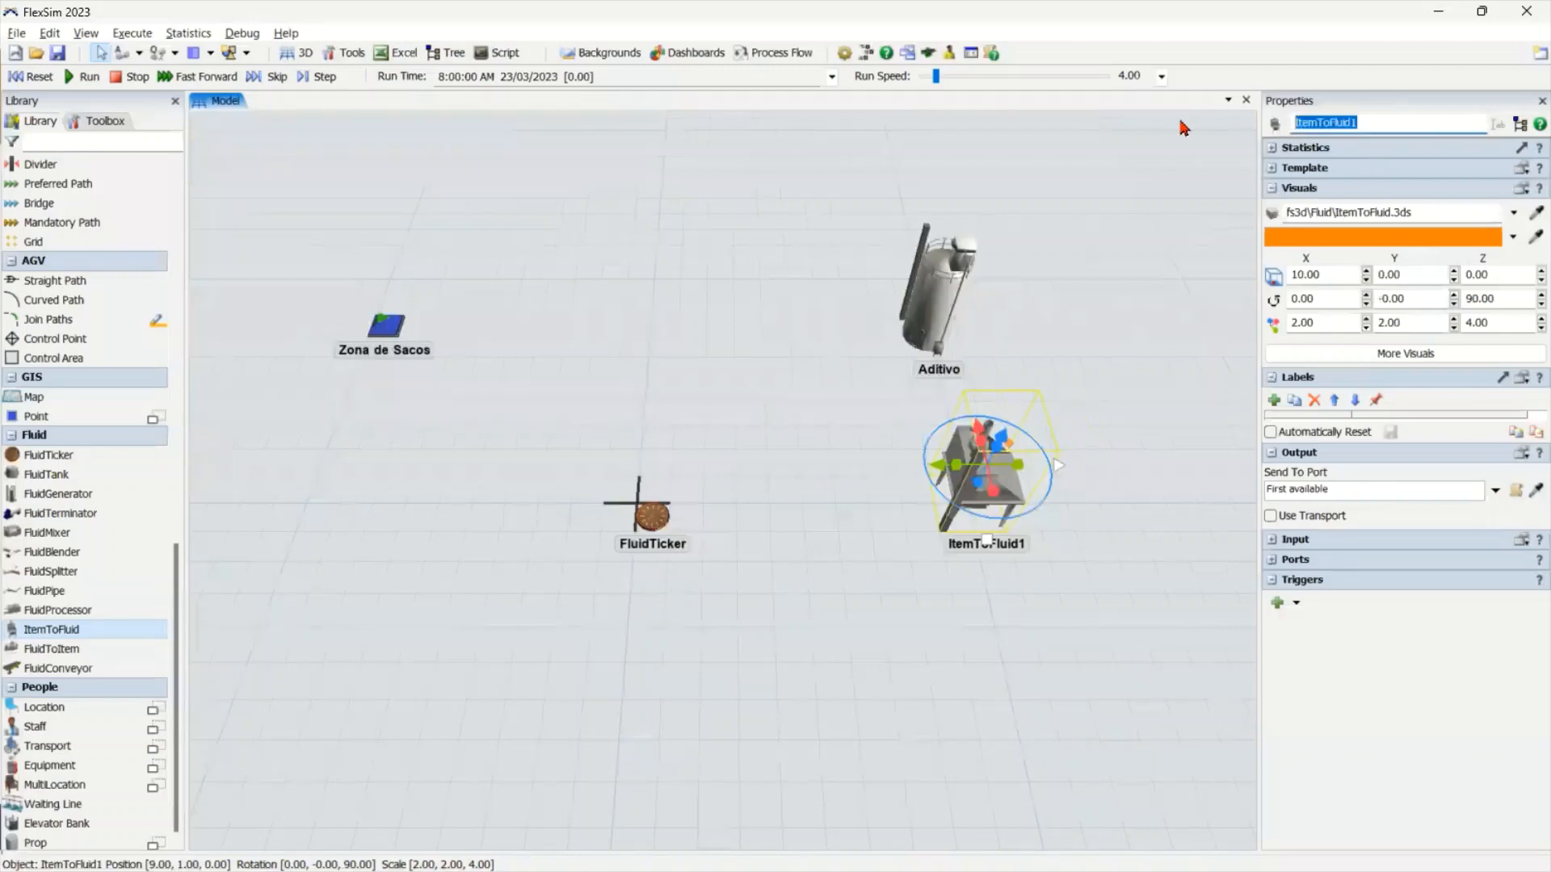
pyautogui.write('Tool')
pyautogui.press('BackSpace')
pyautogui.press('BackSpace')
pyautogui.write('lva')
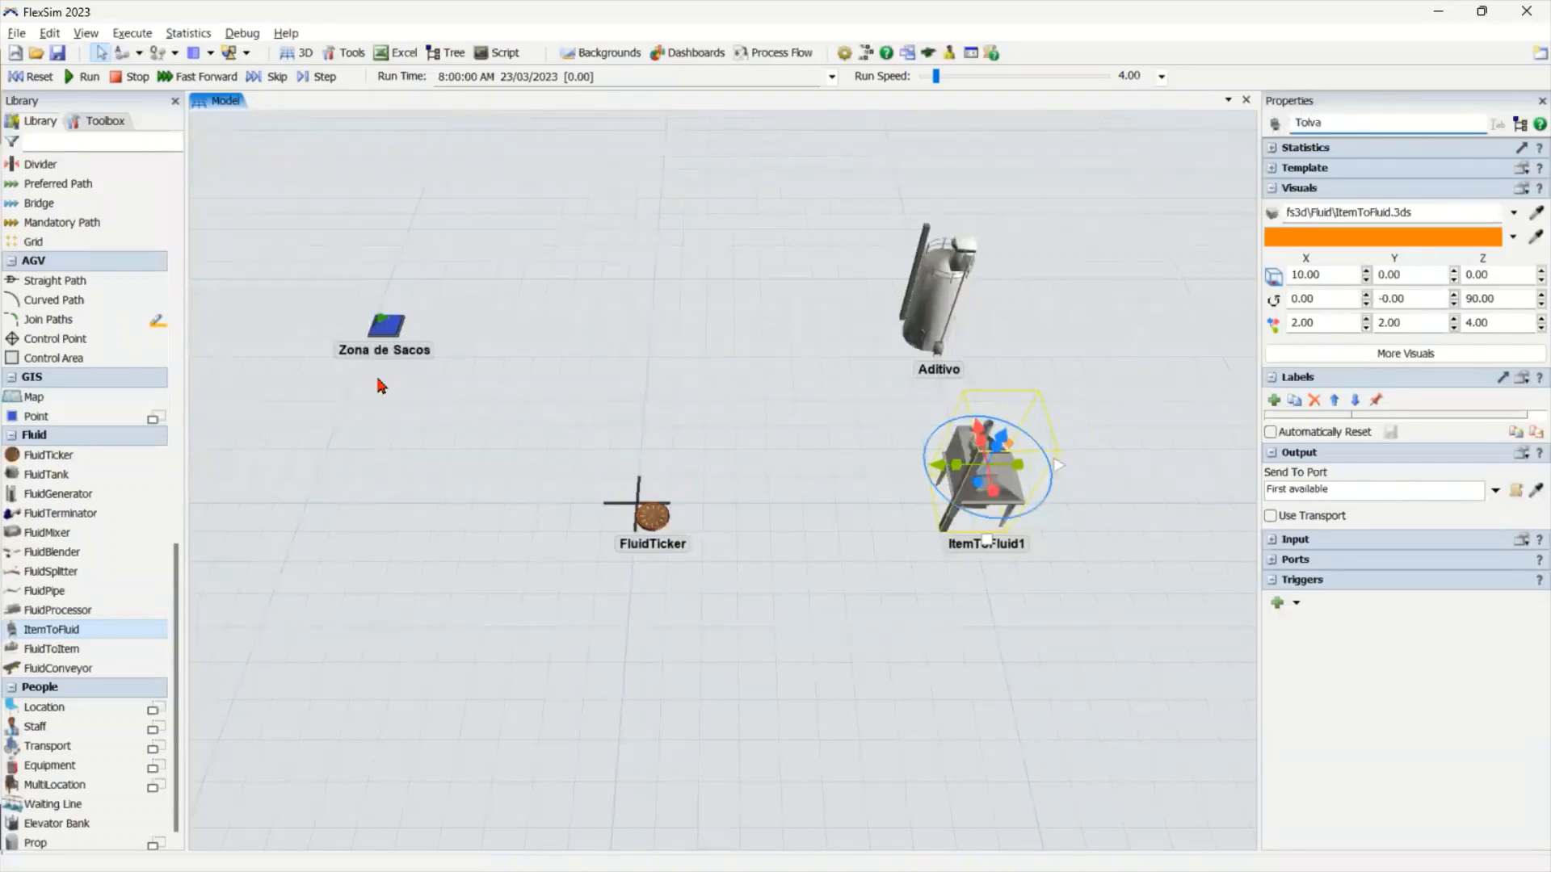
pyautogui.press('Return')
pyautogui.click(880, 558)
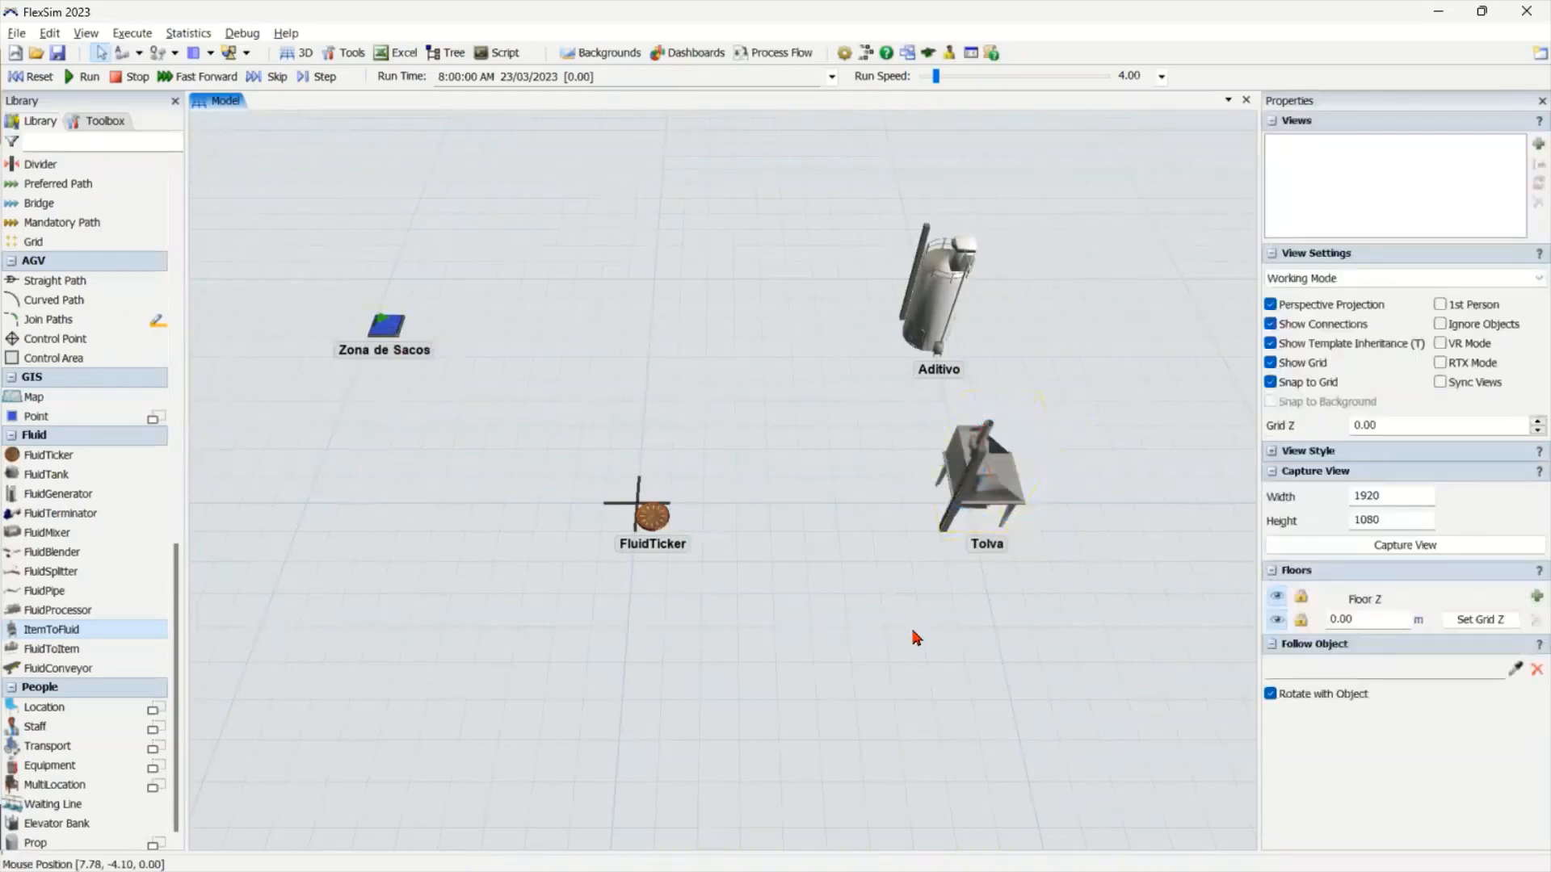
# Add a FluidMixer beside Tolva at about X 6, Y 1 and rotate it -90° about Z
pyautogui.click(95, 533)
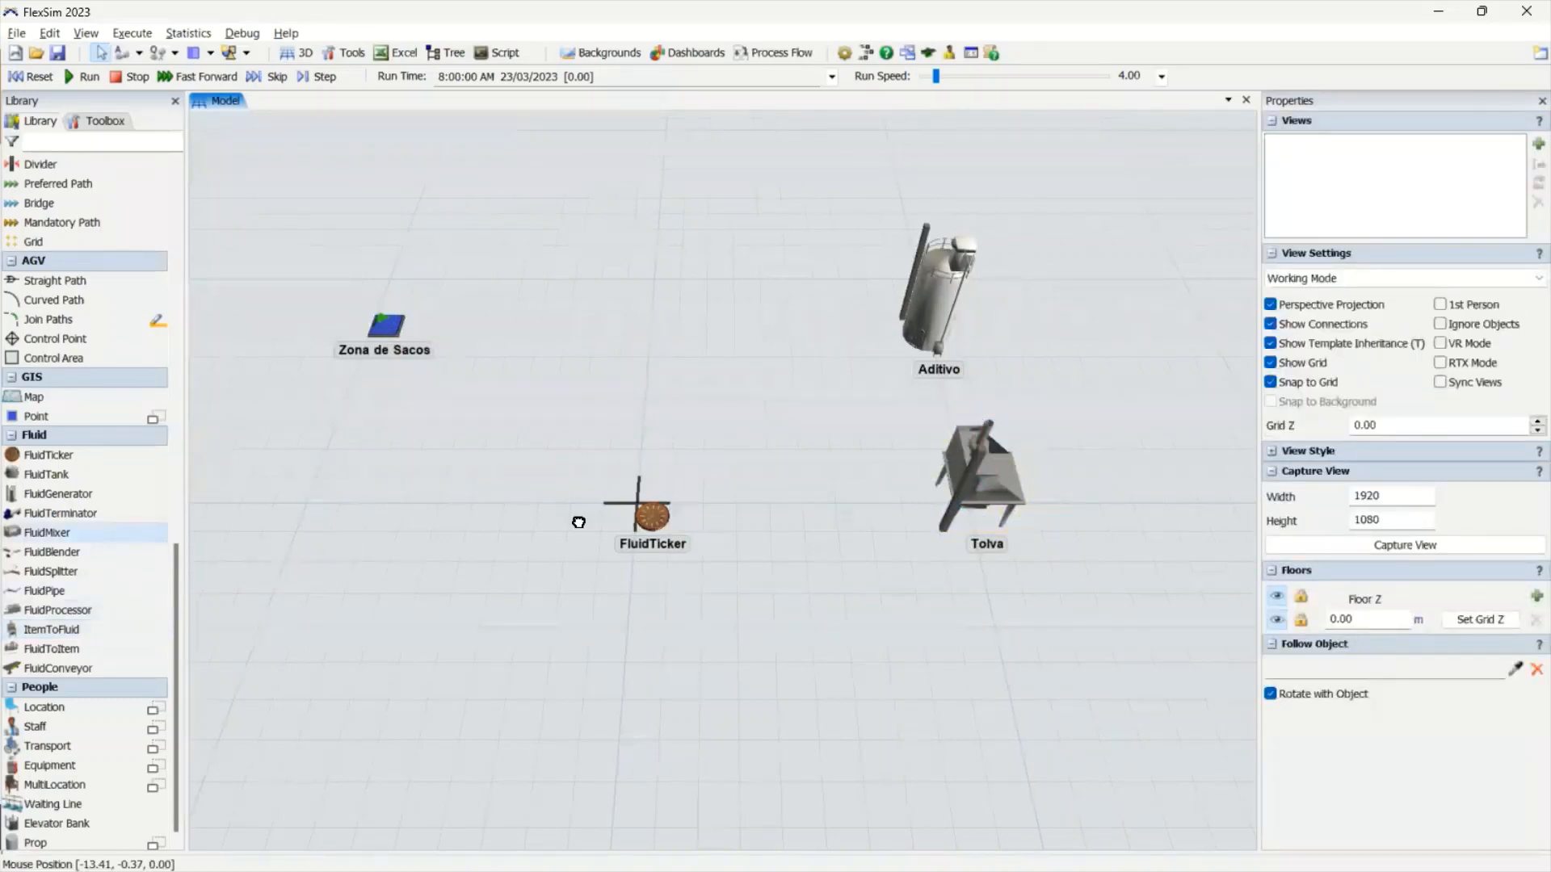
pyautogui.click(865, 519)
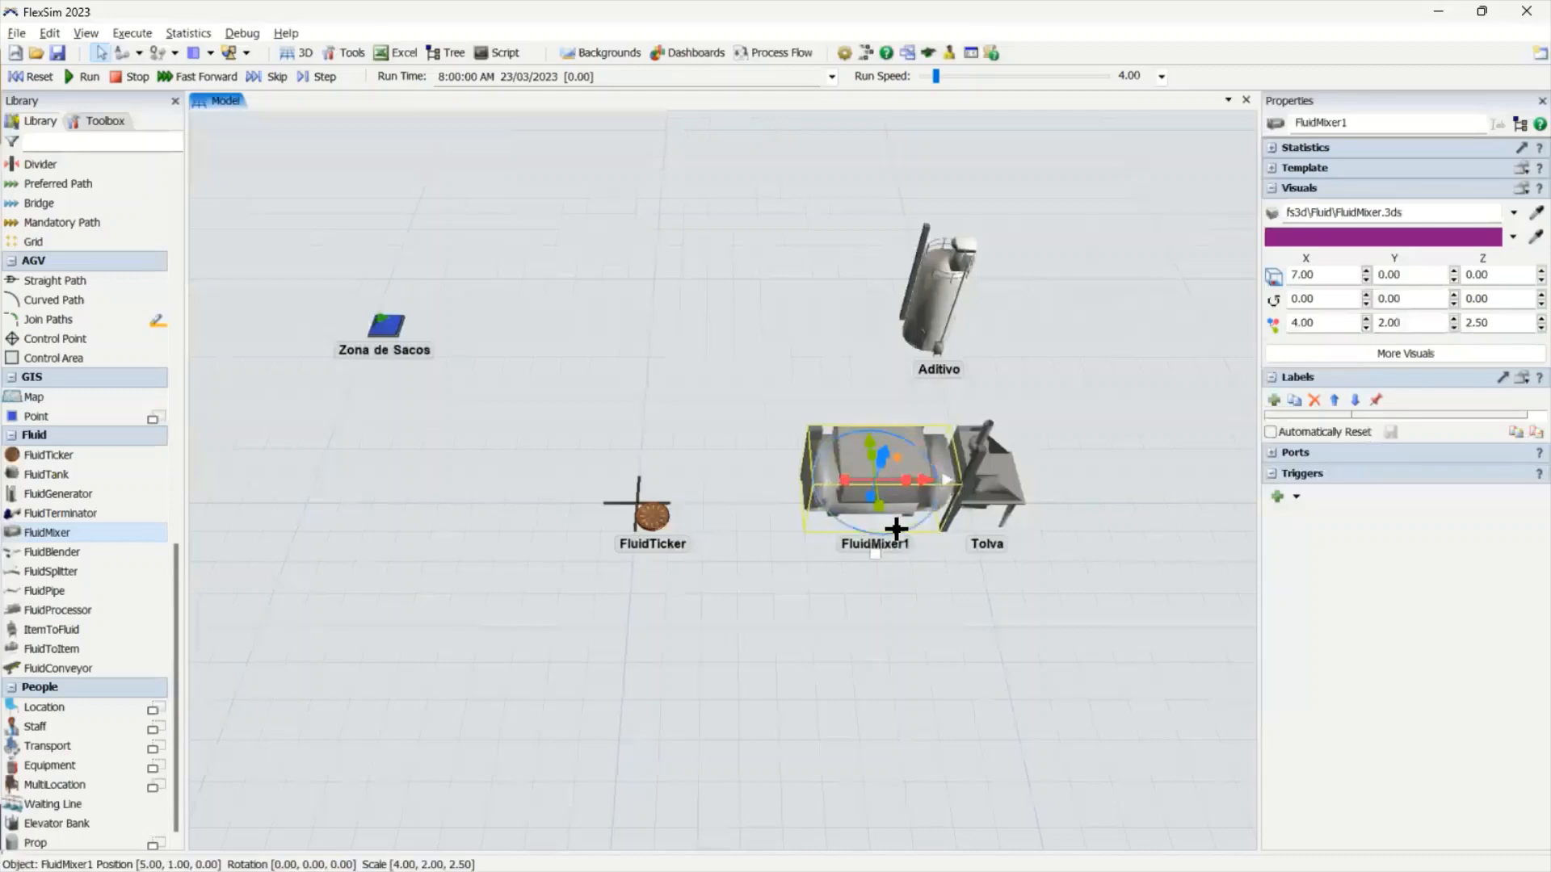
pyautogui.moveTo(869, 531); pyautogui.dragTo(822, 485)
pyautogui.click(798, 596)
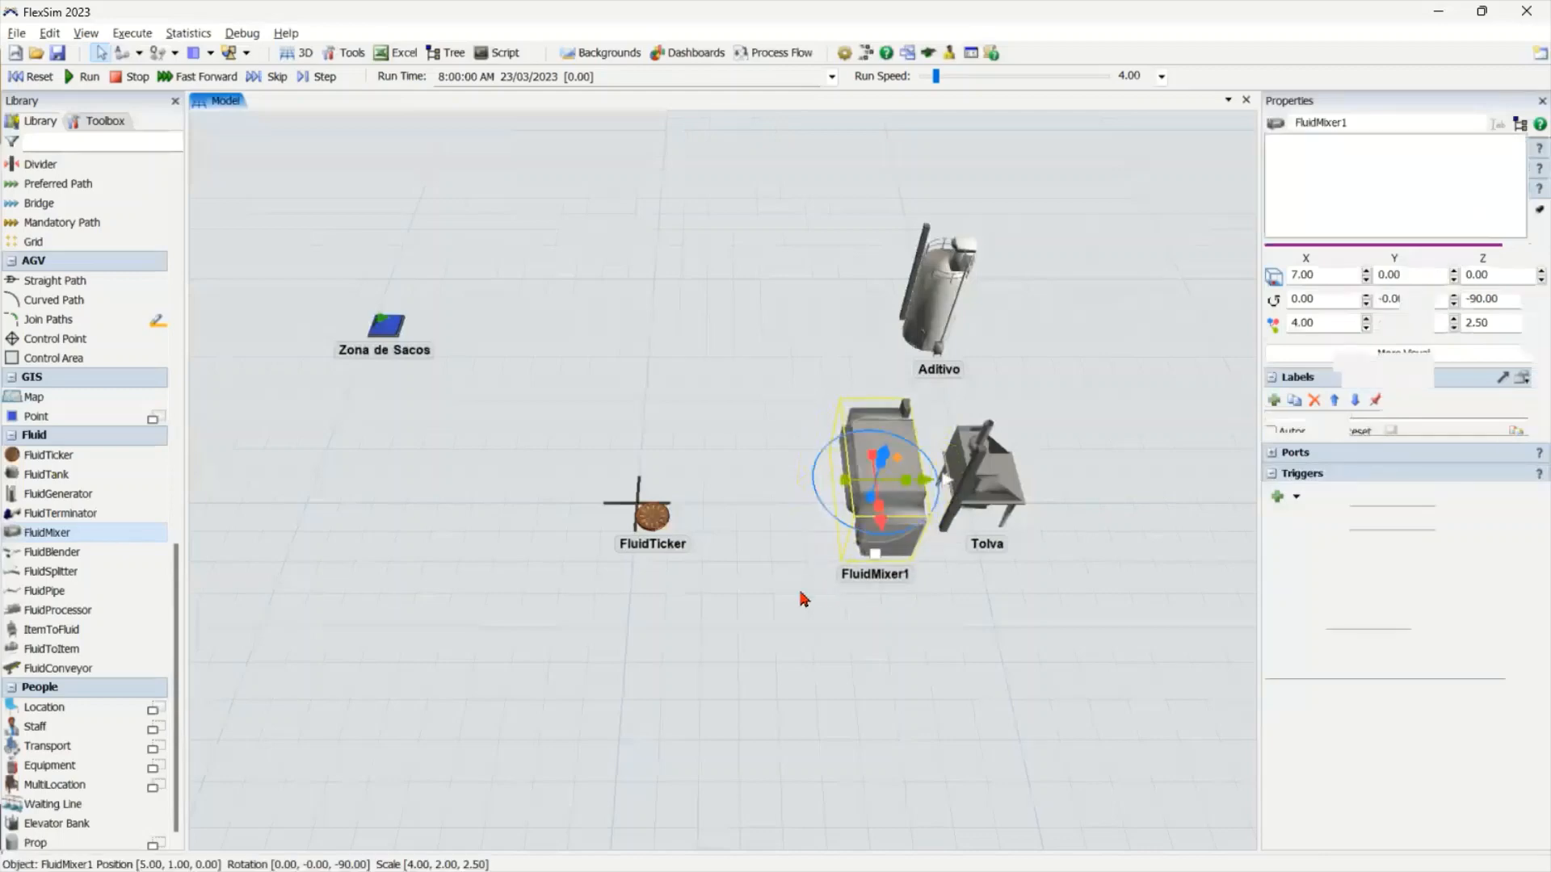
pyautogui.moveTo(849, 540); pyautogui.dragTo(753, 552)
pyautogui.click(753, 552)
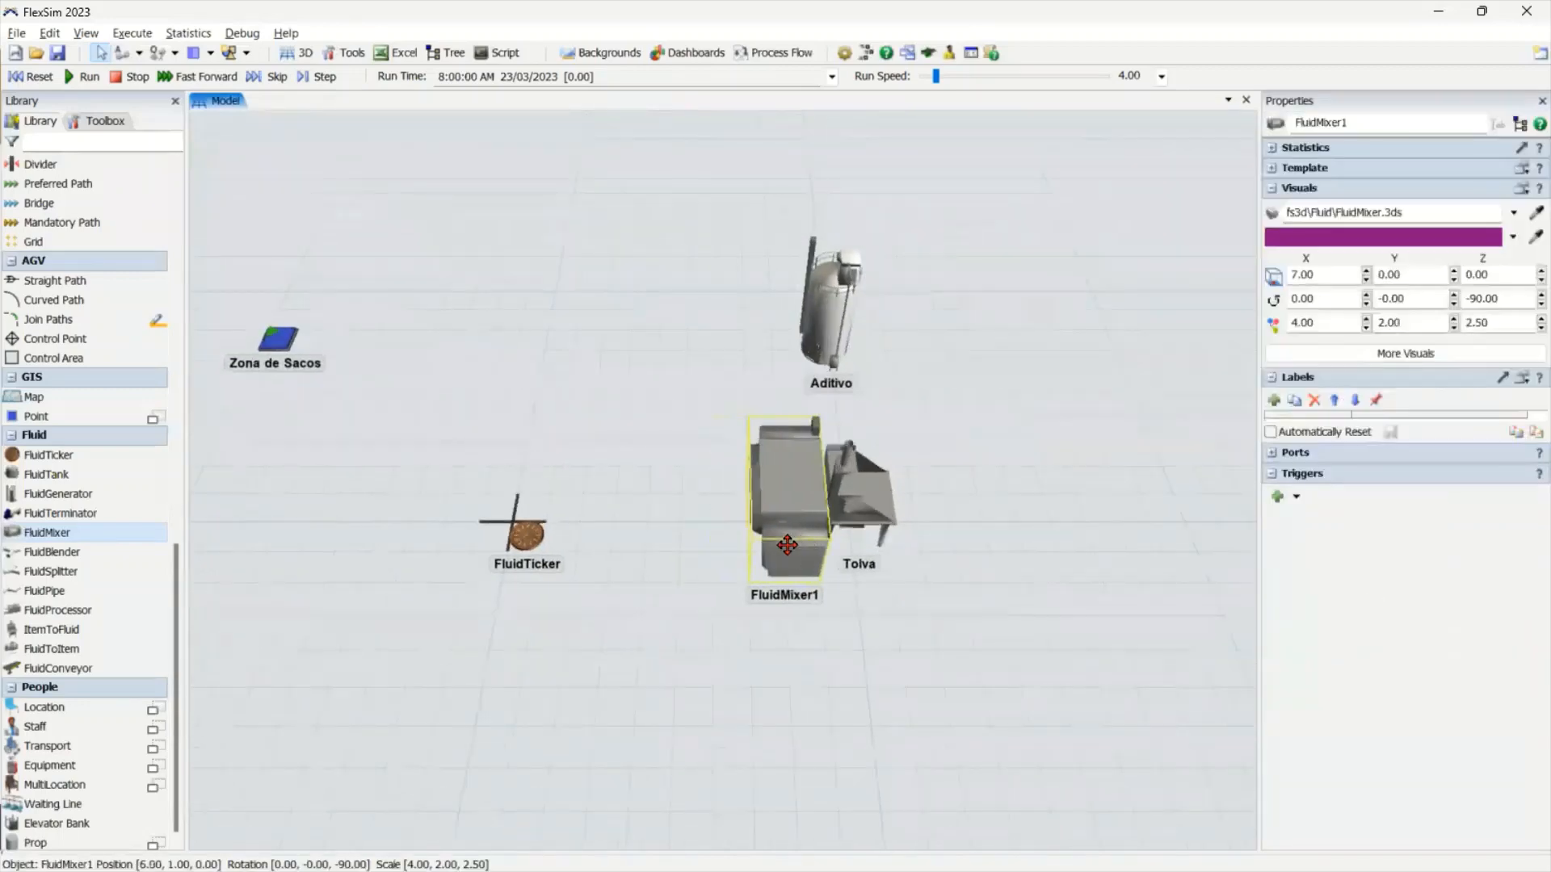
# Move Aditivo behind the mixer to about X 7, Y 8 and rename the FluidMixer as Mezcladora
pyautogui.click(1362, 121)
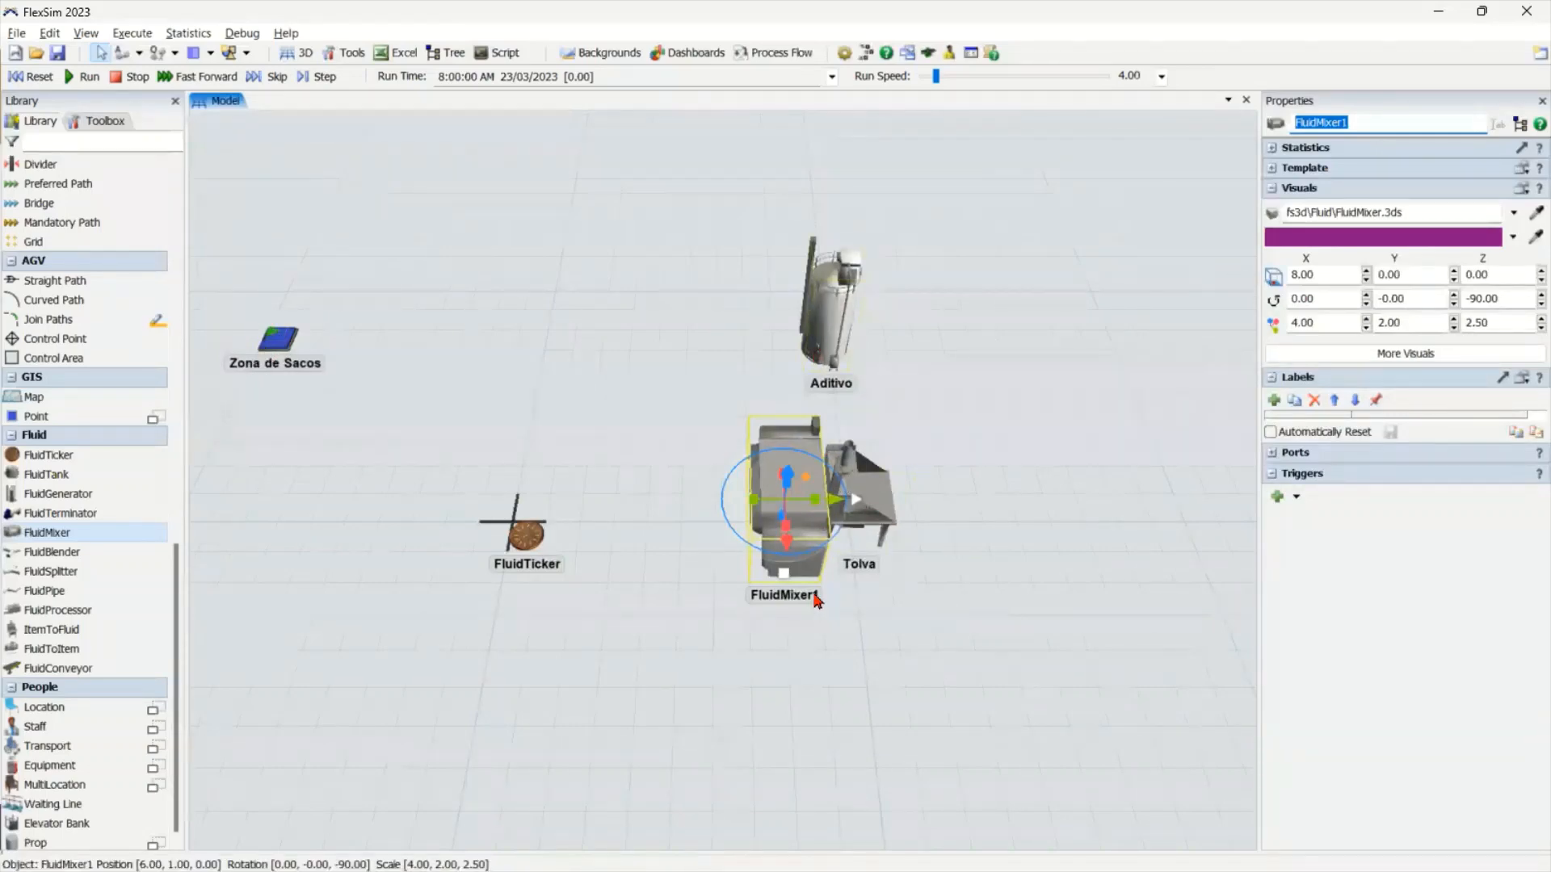
pyautogui.moveTo(844, 339); pyautogui.dragTo(783, 338)
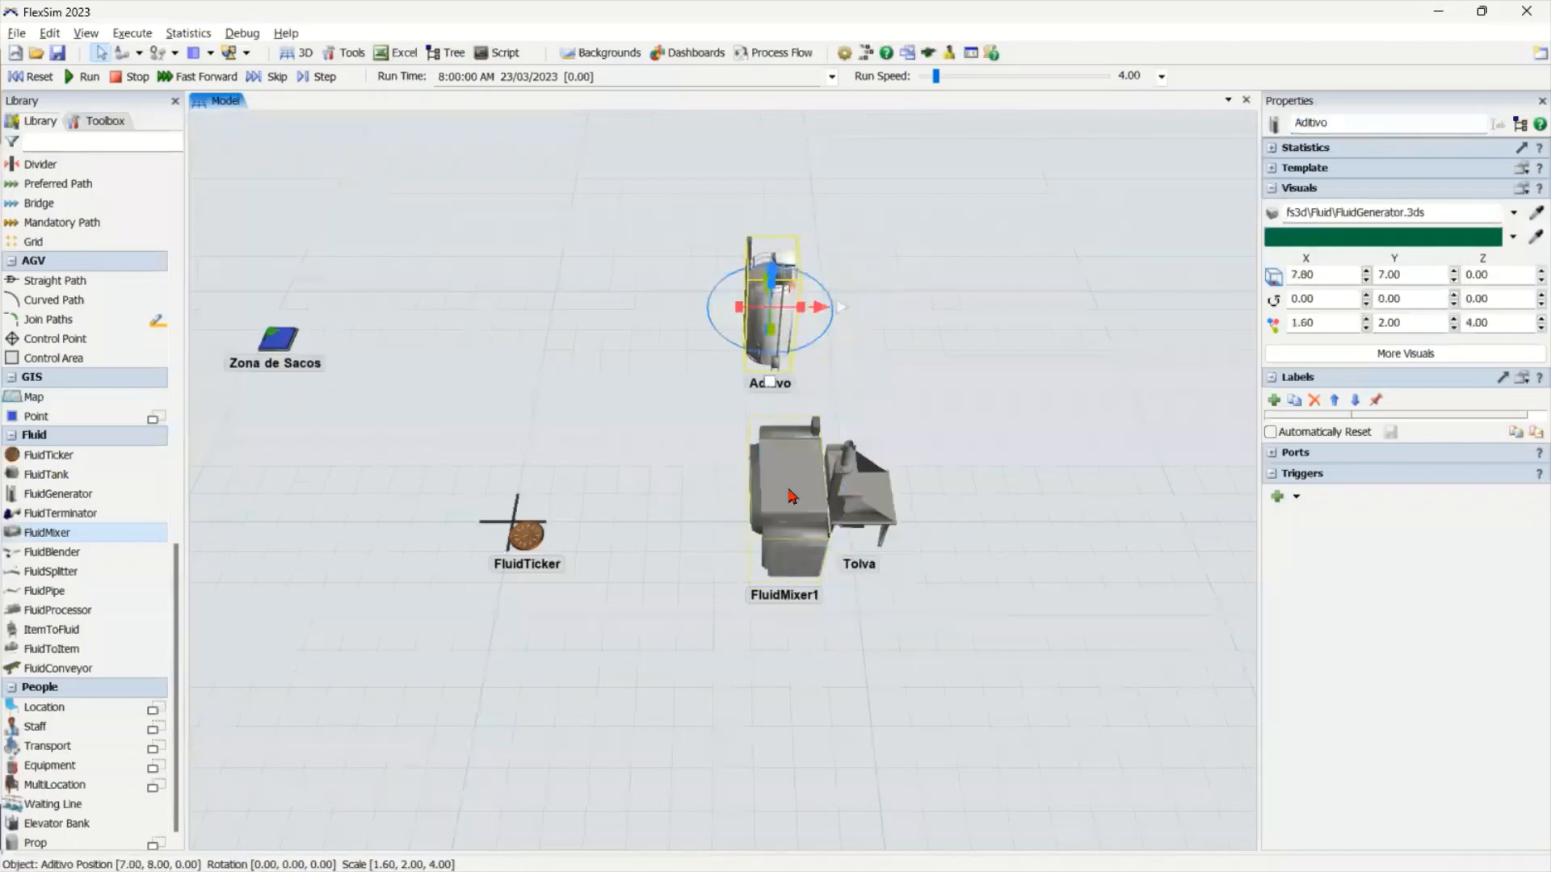
pyautogui.click(812, 471)
pyautogui.click(1388, 121)
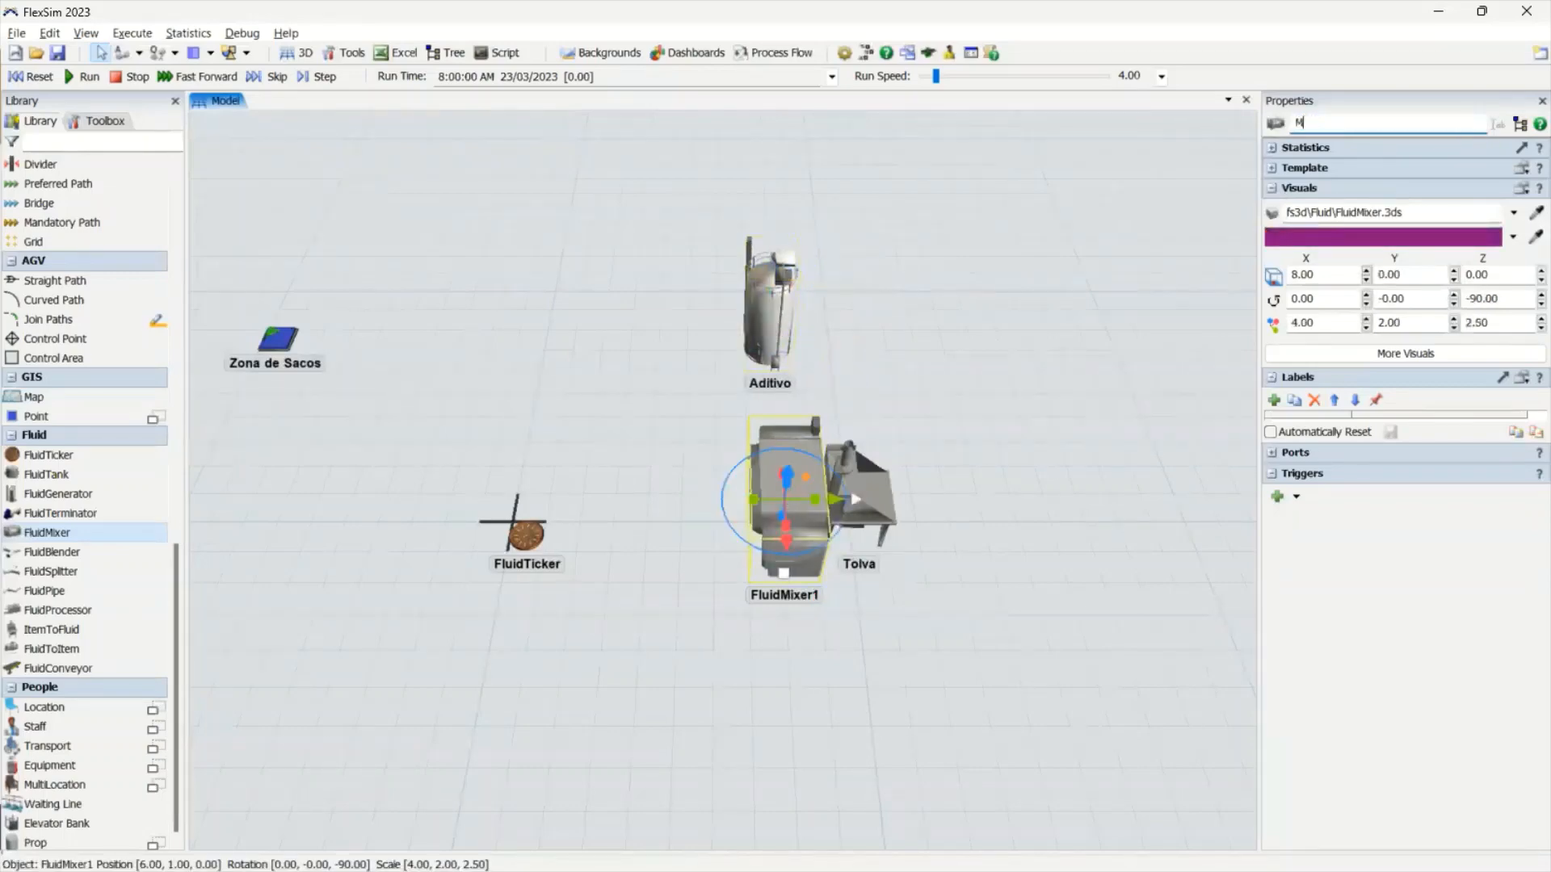
pyautogui.write('Mezcladora')
pyautogui.click(951, 386)
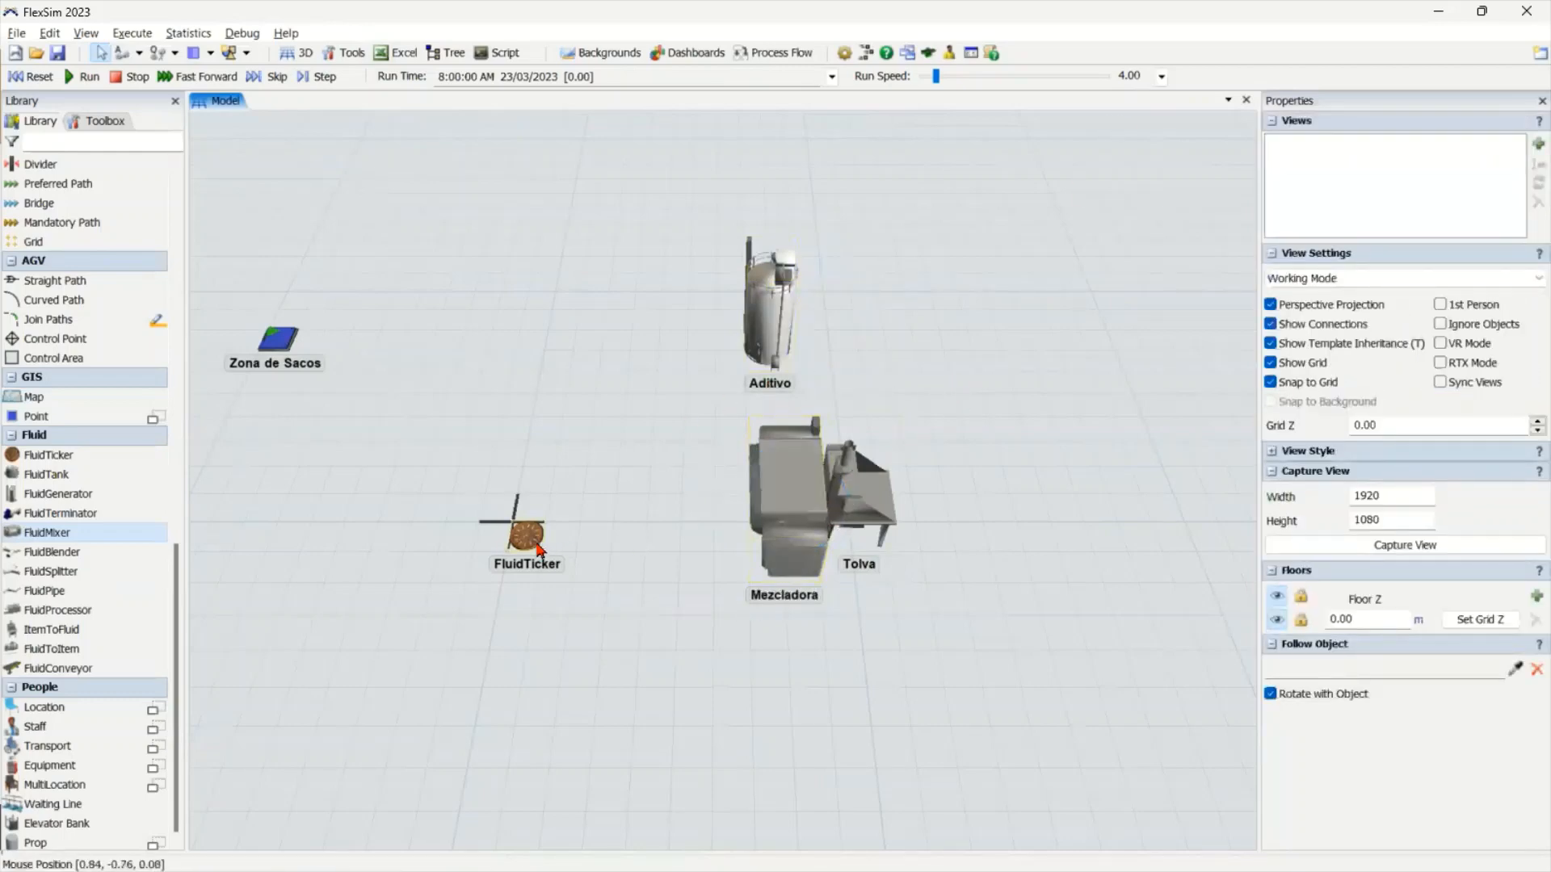
# Move the FluidTicker away from the process area to about X -5, Y 14
pyautogui.moveTo(529, 536); pyautogui.dragTo(452, 228)
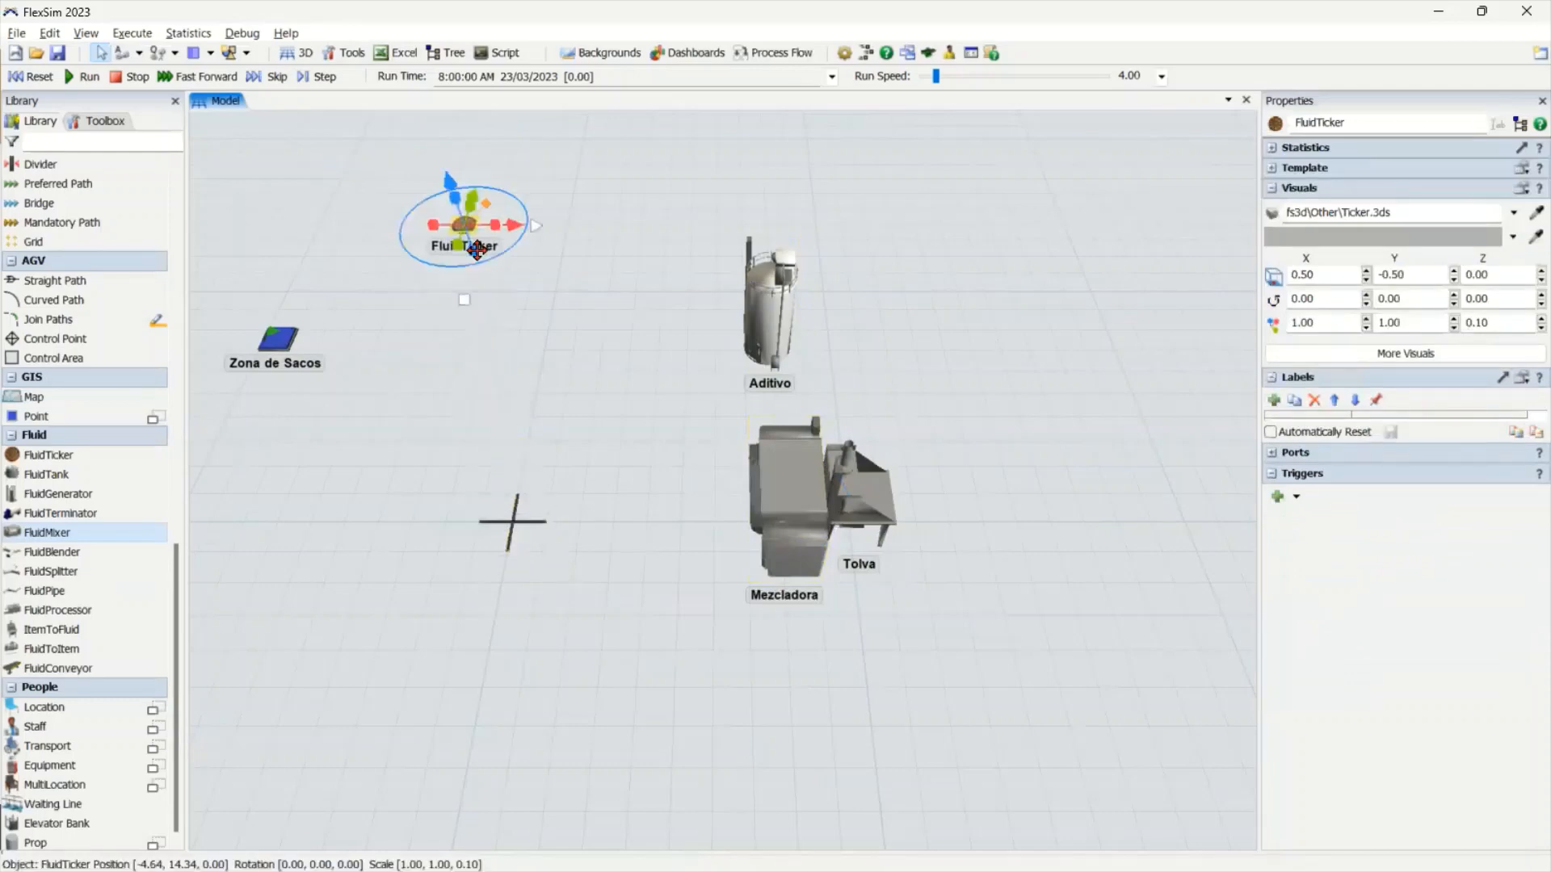
pyautogui.click(596, 477)
pyautogui.moveTo(595, 477); pyautogui.dragTo(651, 473)
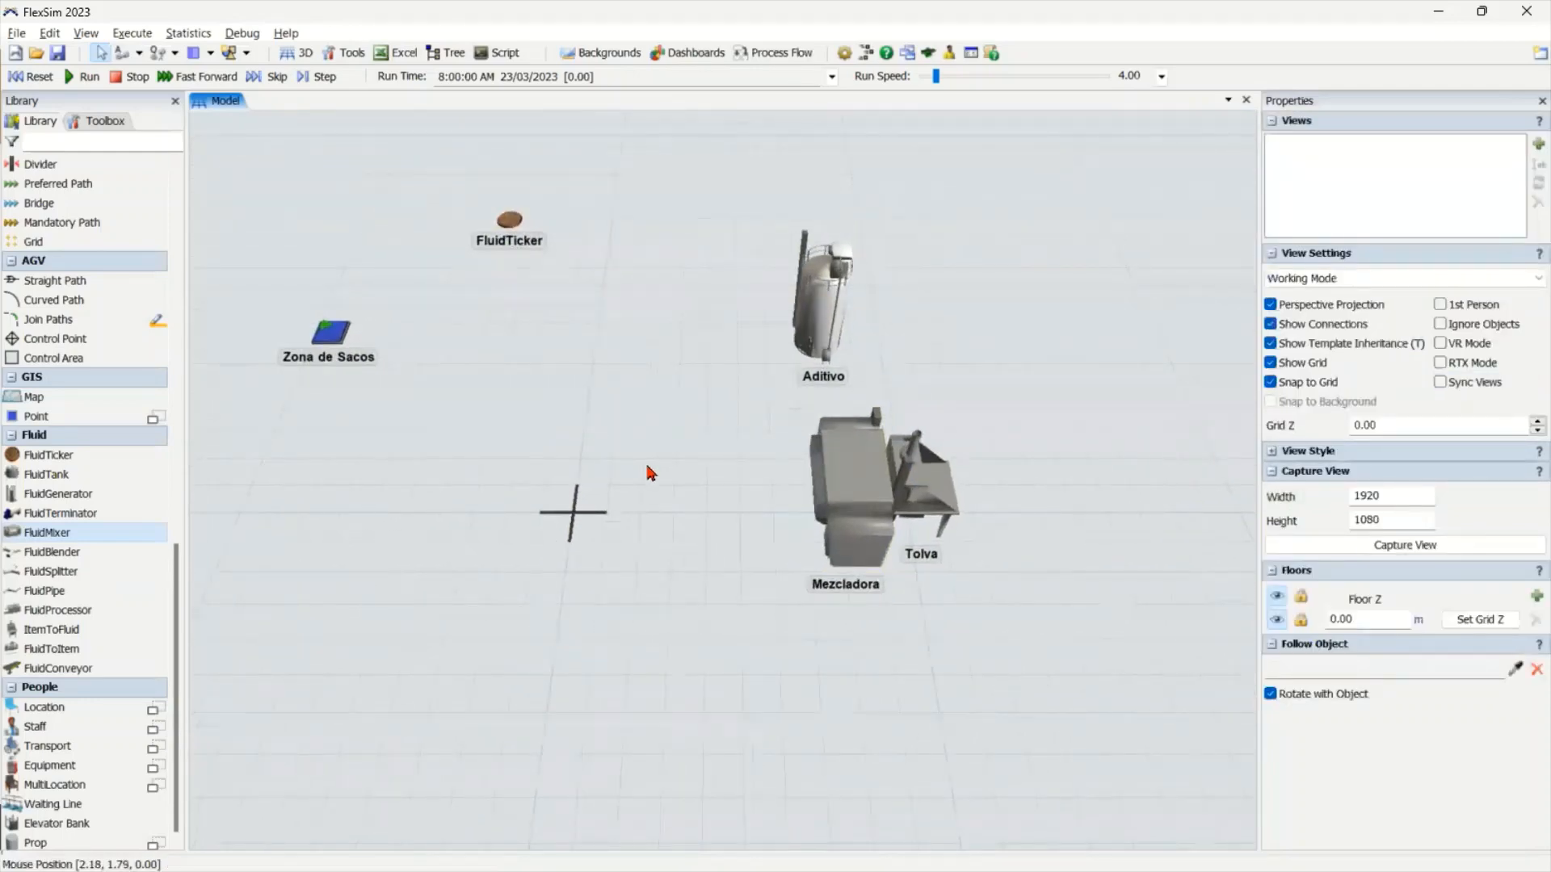
# Add a FluidToItem on the side of Mezcladora opposite Tolva, at about X 2, Y 1
pyautogui.click(133, 647)
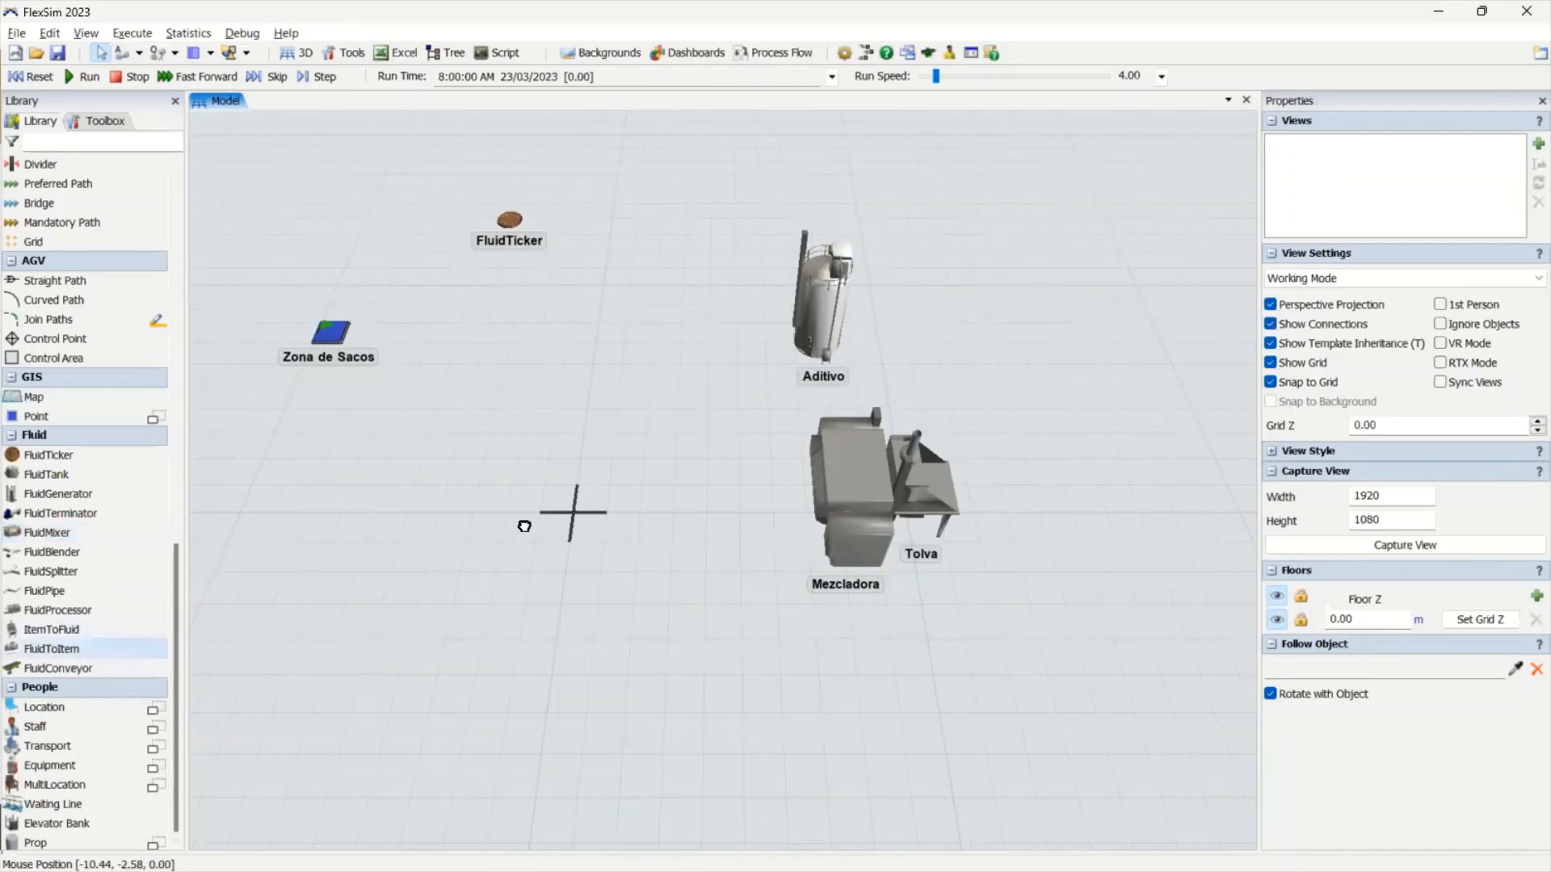
pyautogui.click(672, 485)
pyautogui.click(672, 486)
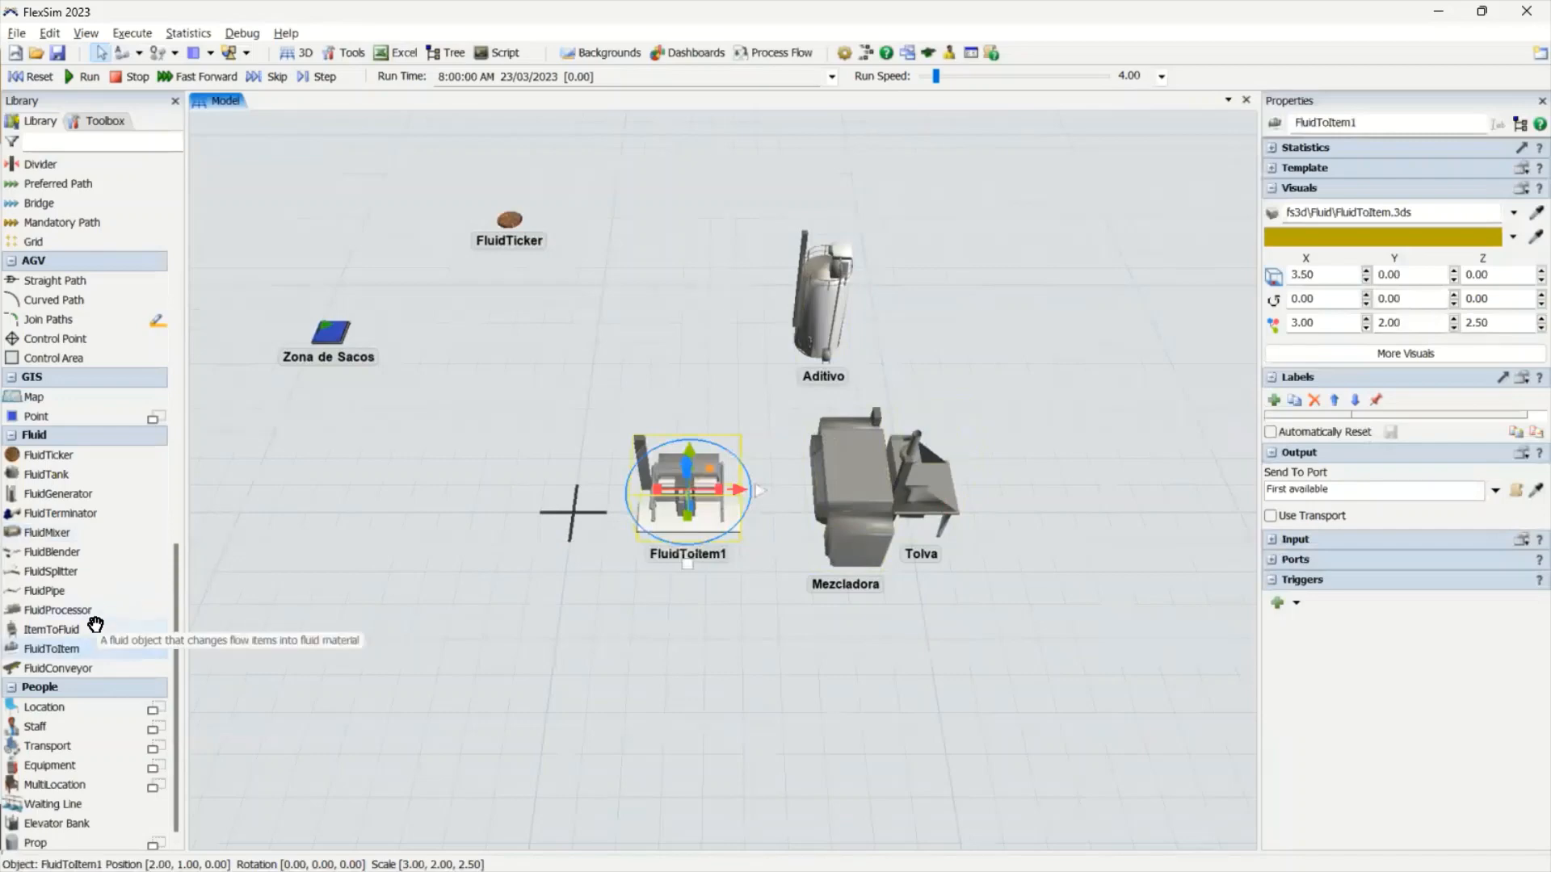
pyautogui.click(925, 491)
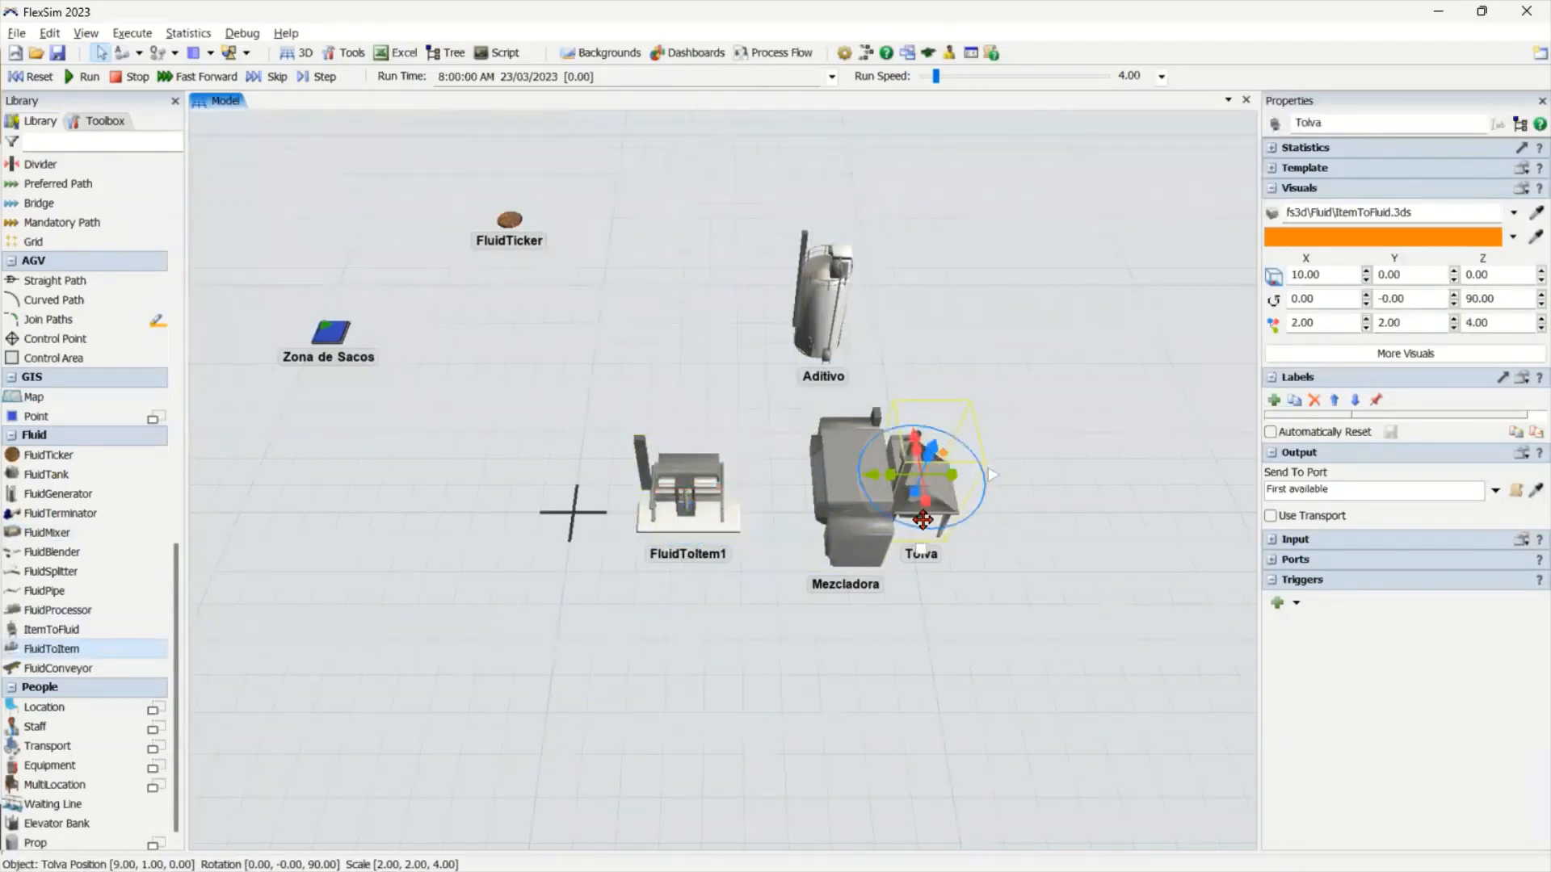
# Rename the FluidToItem object as Empacadora
pyautogui.click(716, 517)
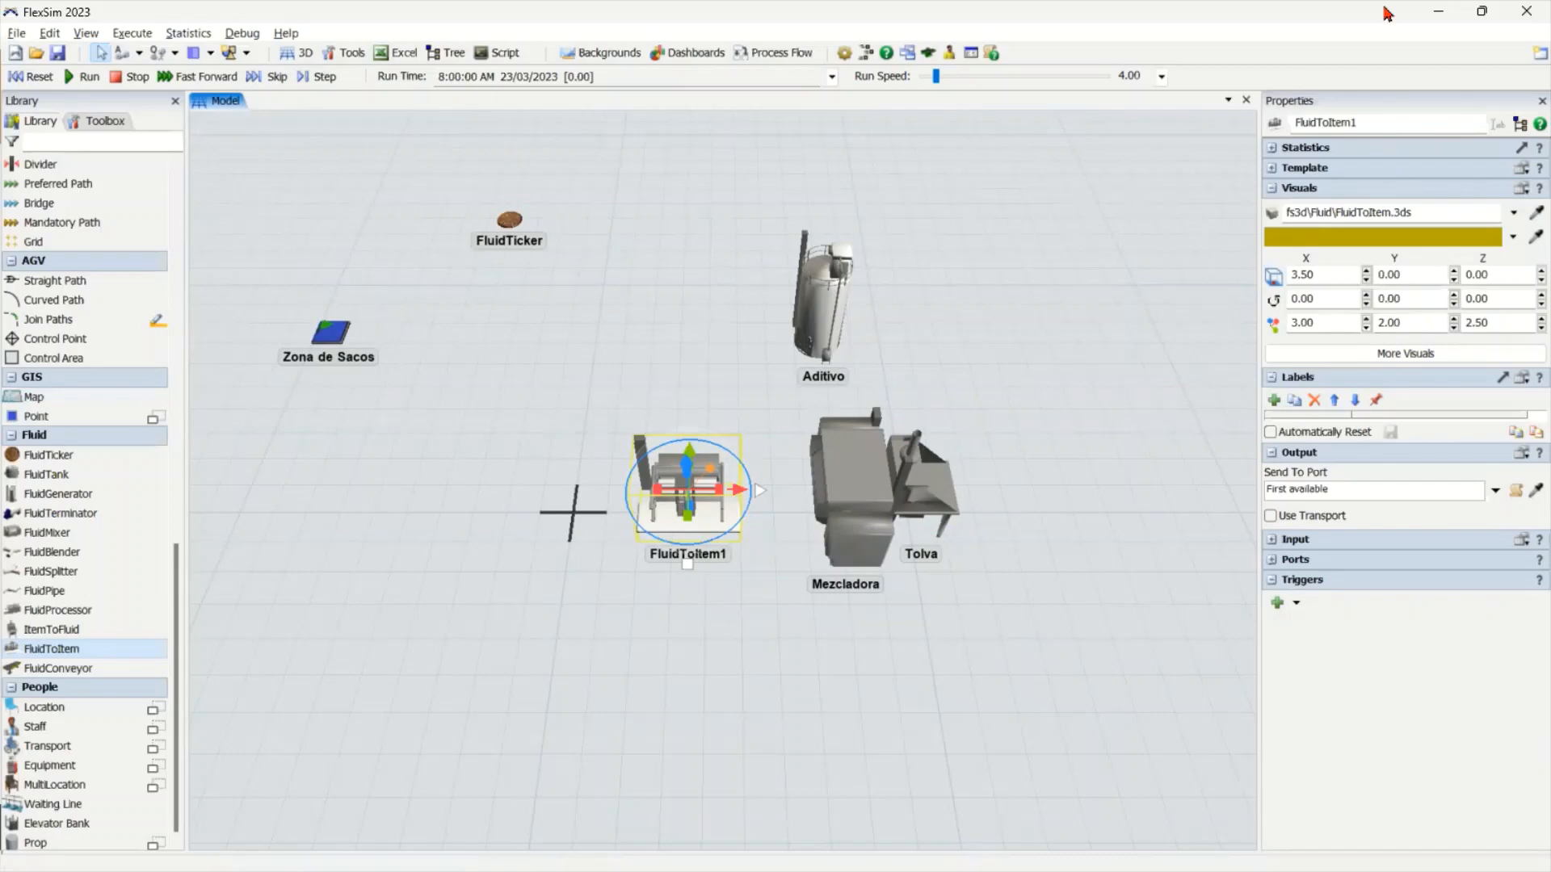
pyautogui.click(1413, 119)
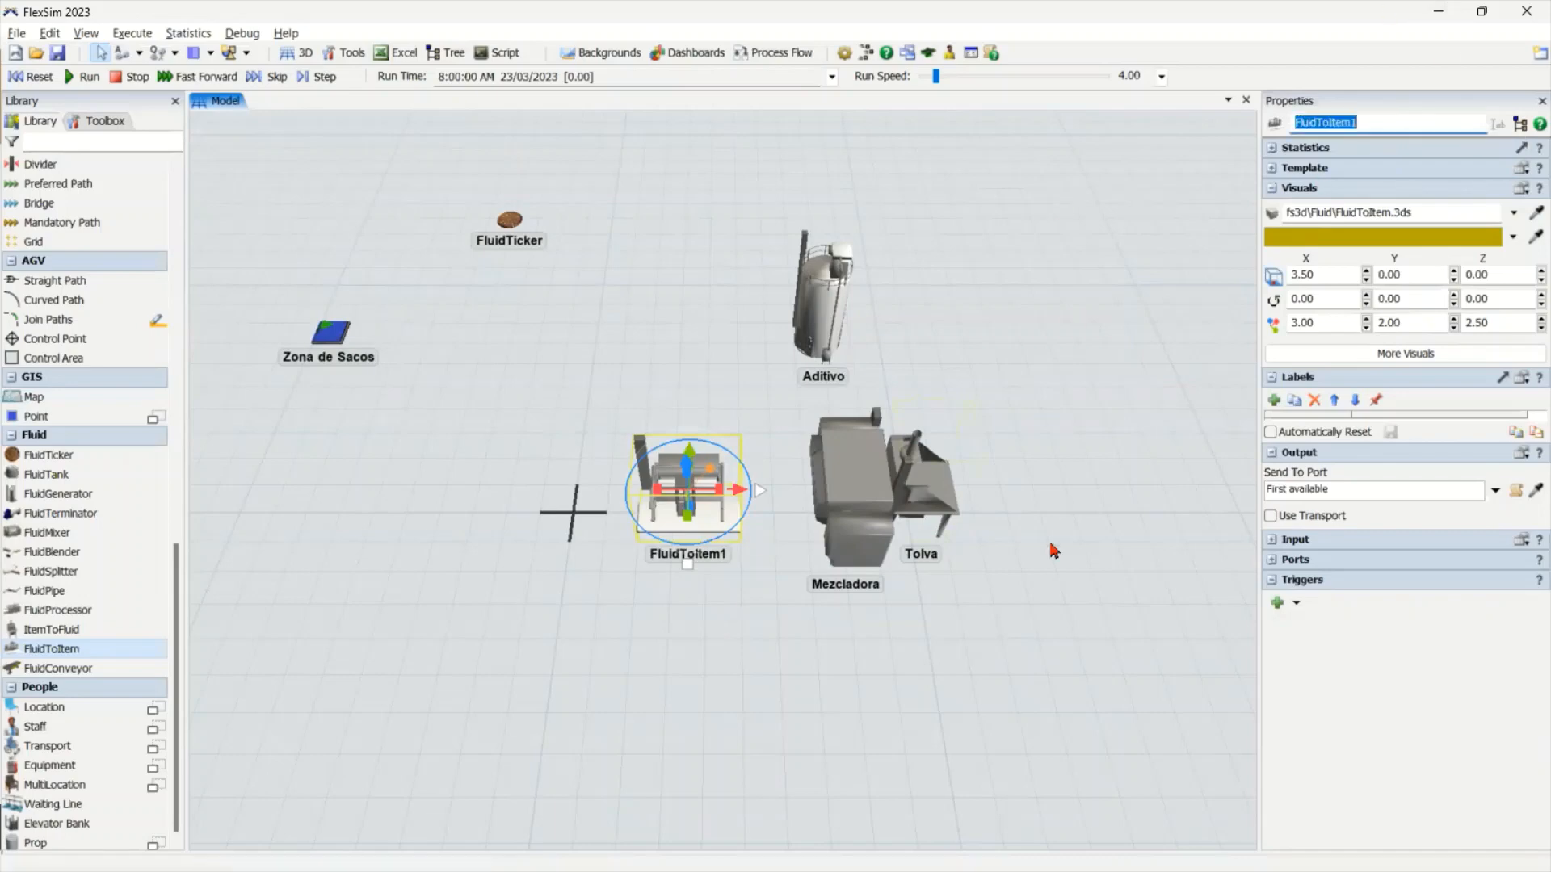
pyautogui.write('Empz')
pyautogui.press('BackSpace')
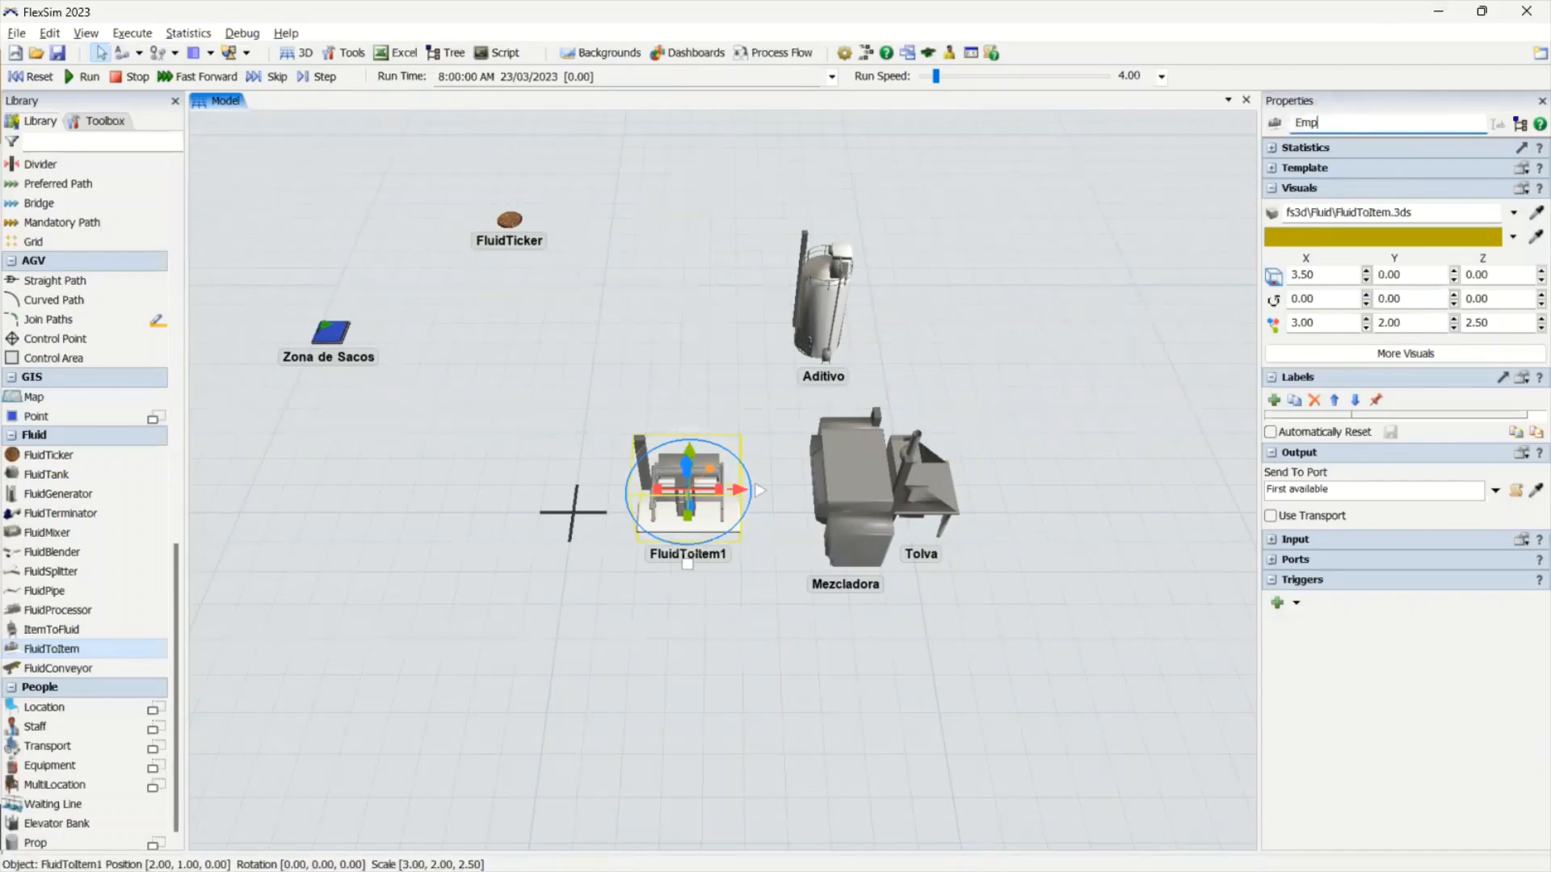
pyautogui.write('acadora')
pyautogui.press('Return')
pyautogui.click(550, 693)
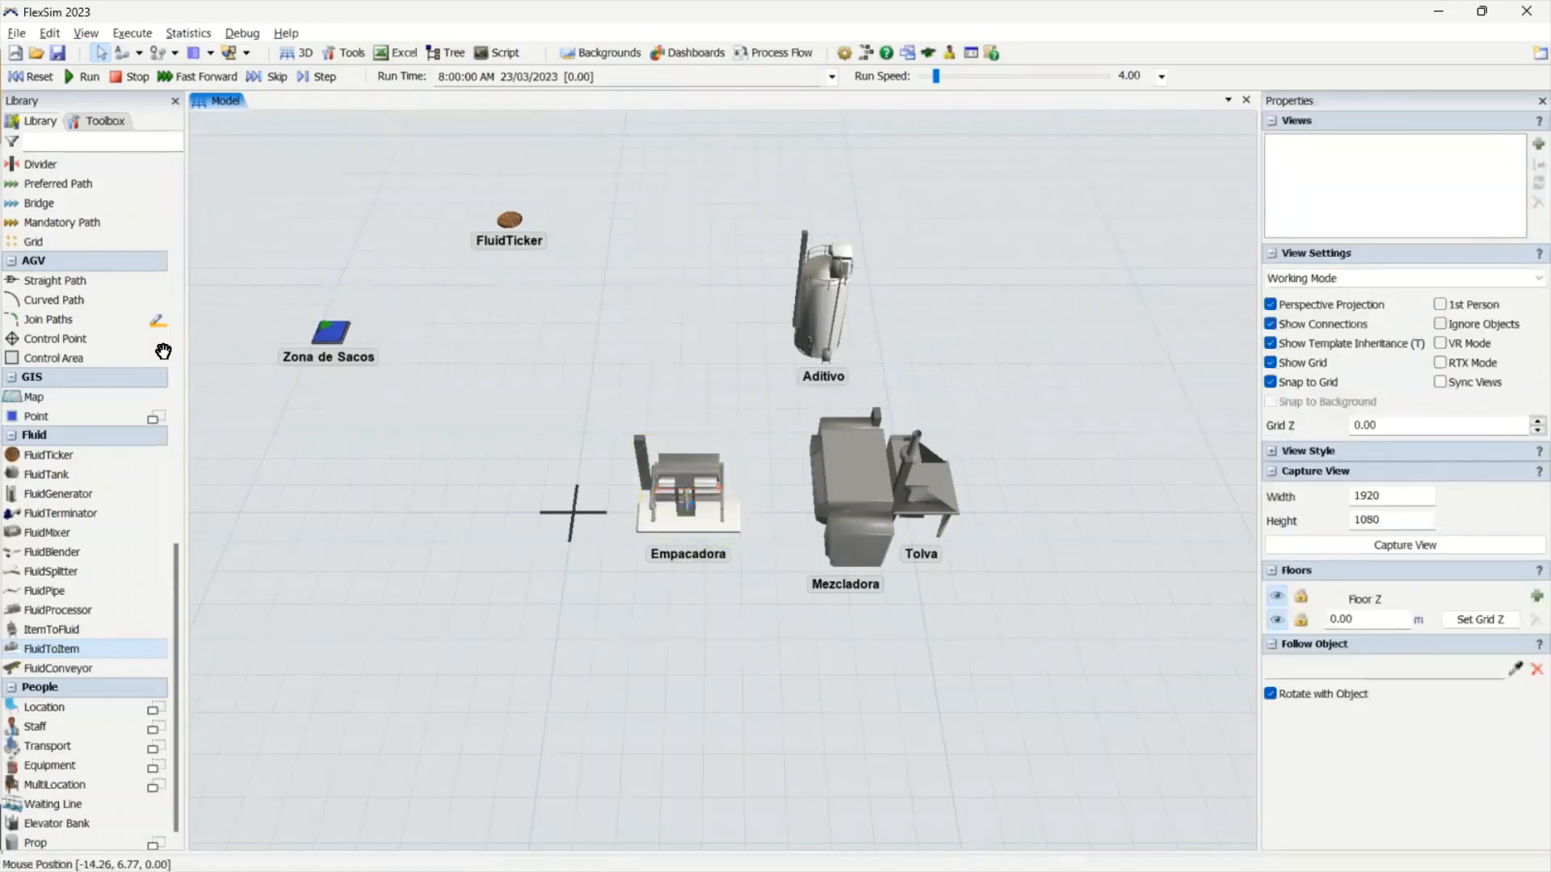
# Add a 10 m straight conveyor and position it beside Empacadora, running from about X -8.22 to X 1.78 at Y -0.46
pyautogui.scroll(3, 77, 359)
pyautogui.scroll(6, 77, 358)
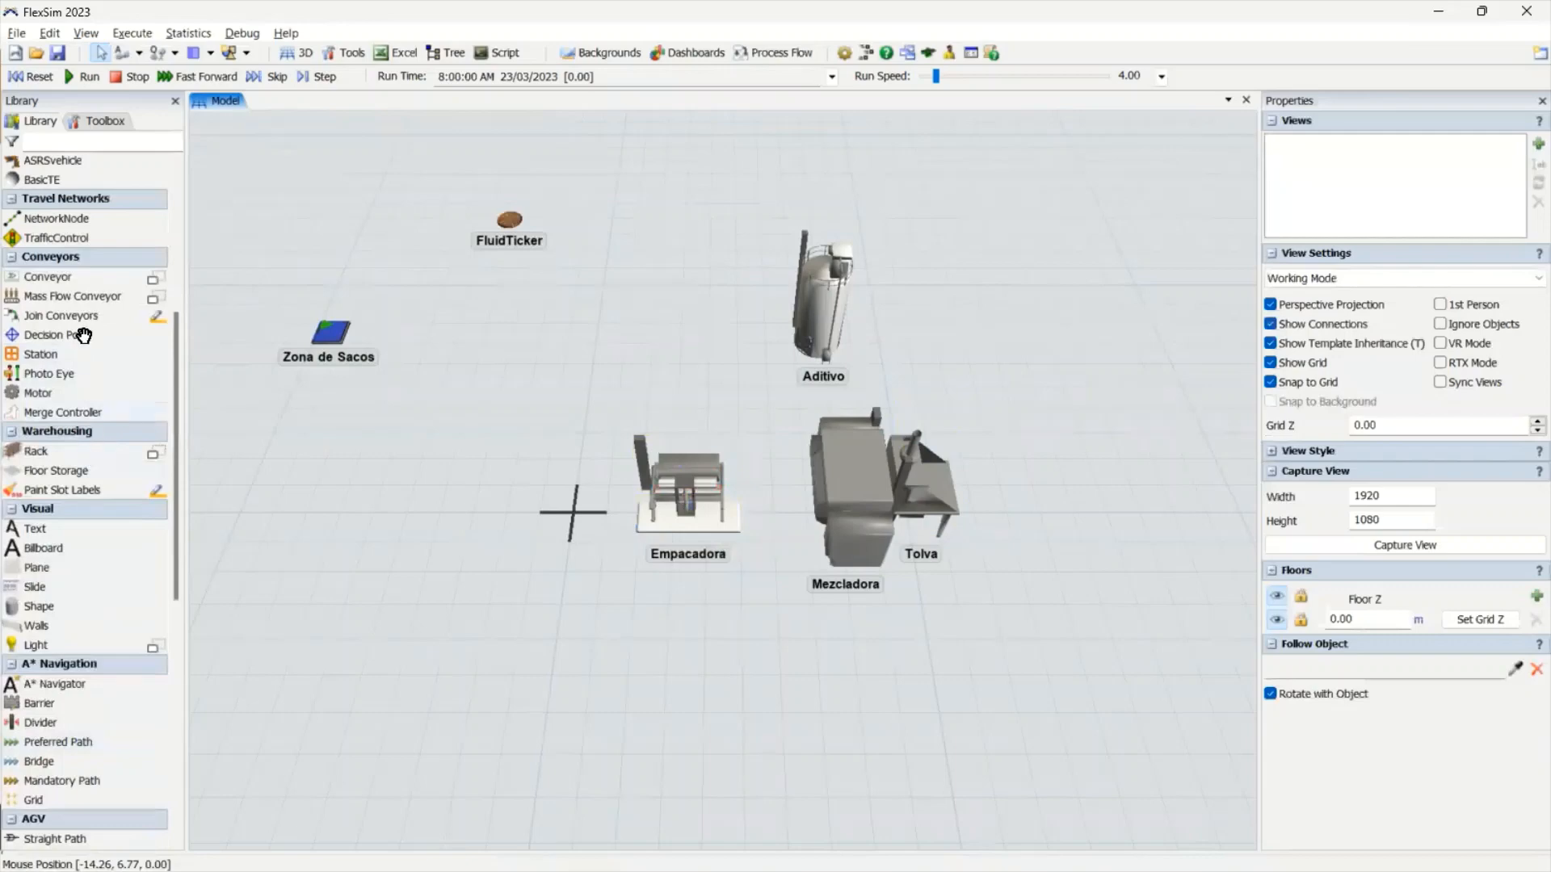
pyautogui.click(162, 281)
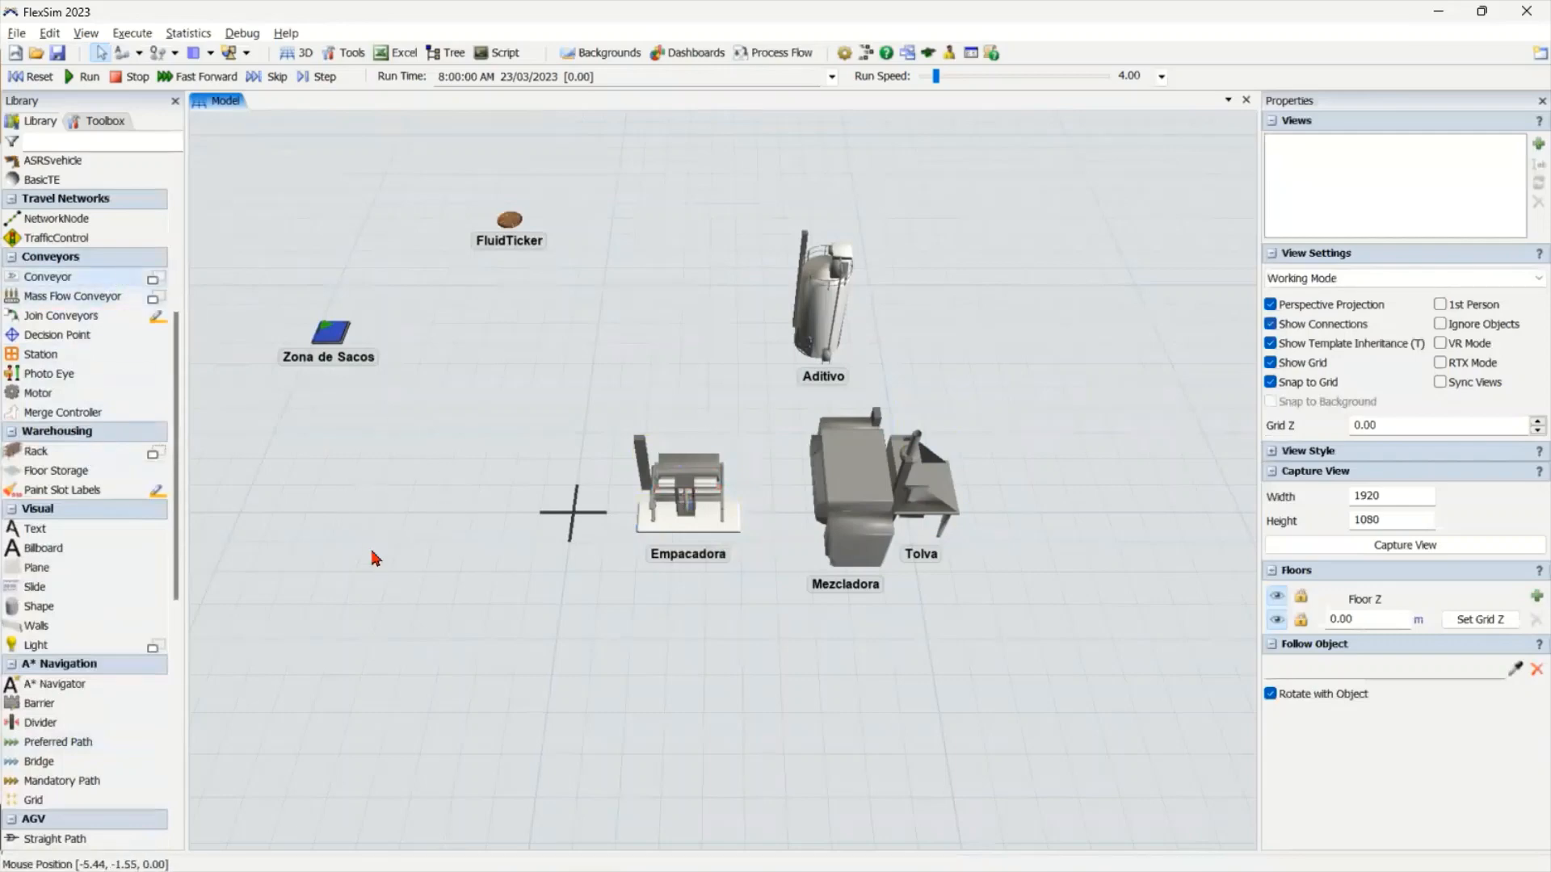
pyautogui.click(391, 484)
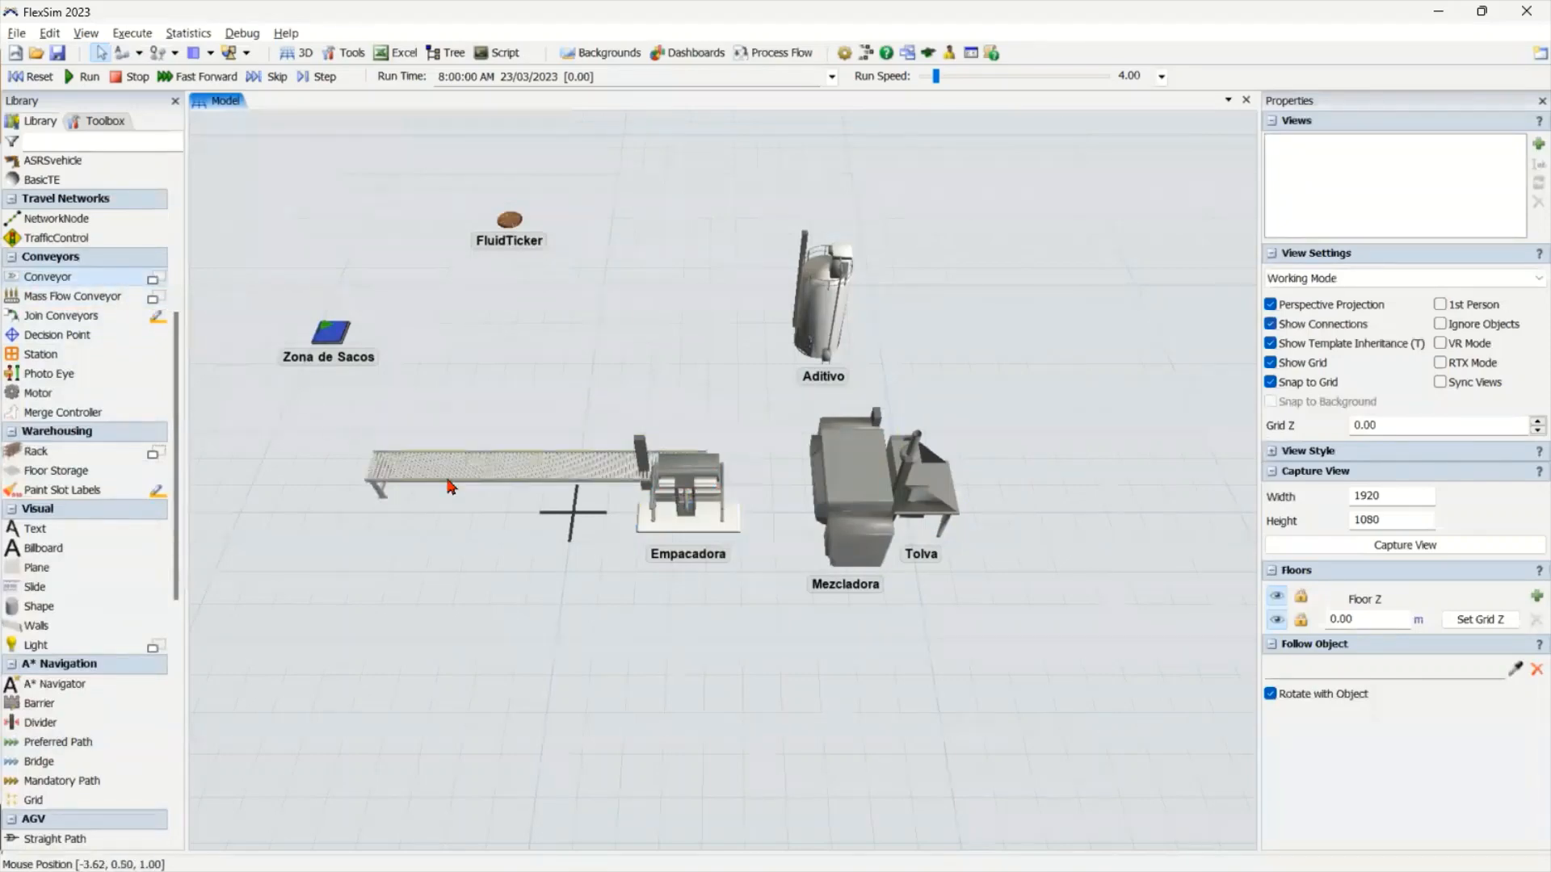
pyautogui.moveTo(448, 481); pyautogui.dragTo(358, 519)
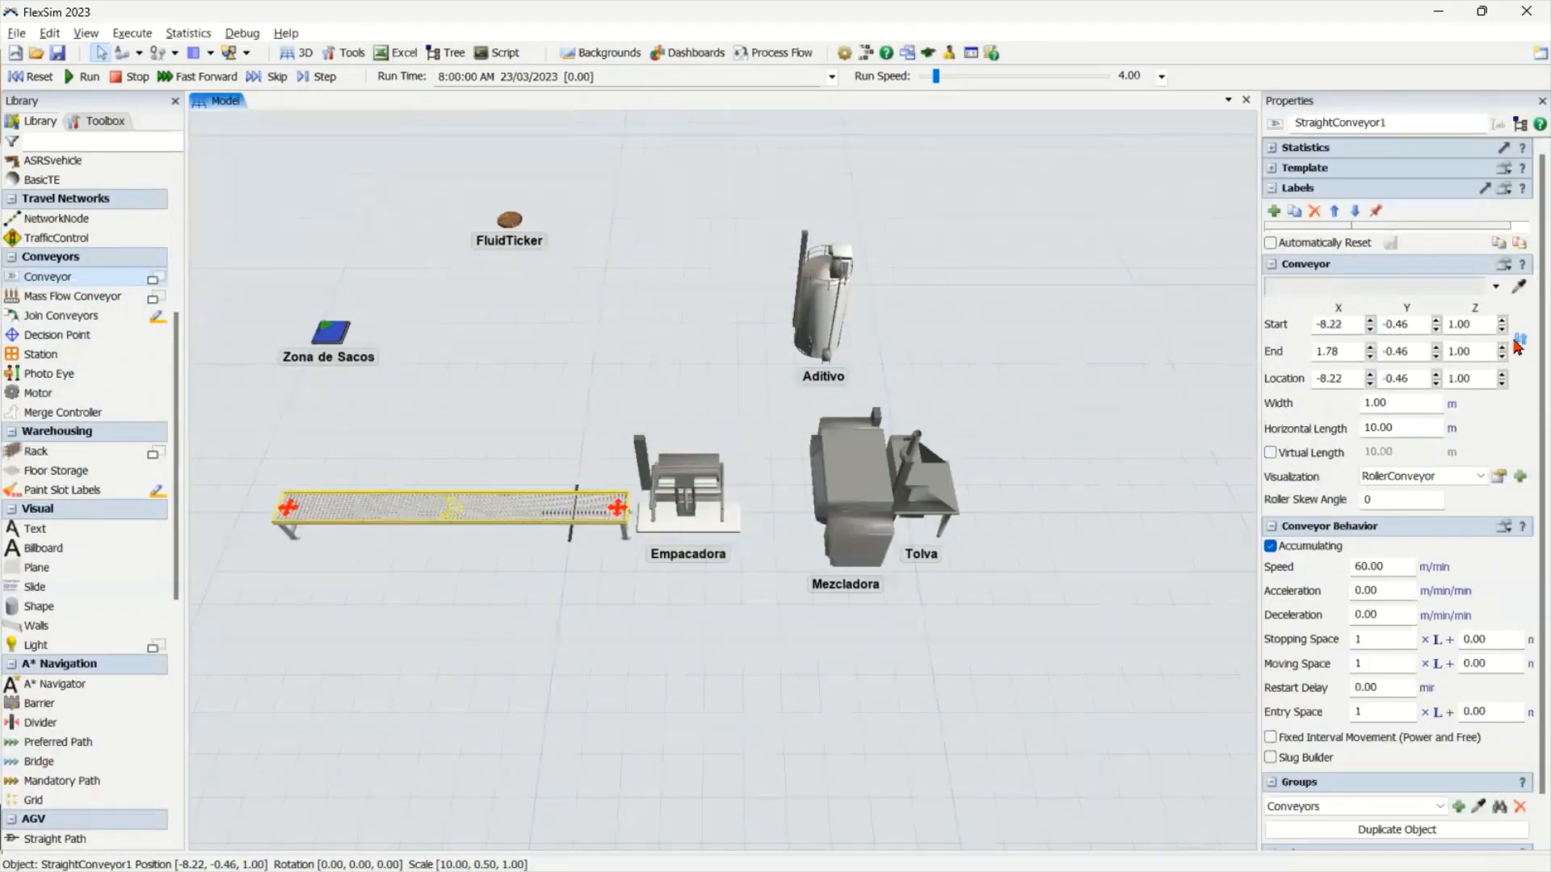
pyautogui.click(477, 594)
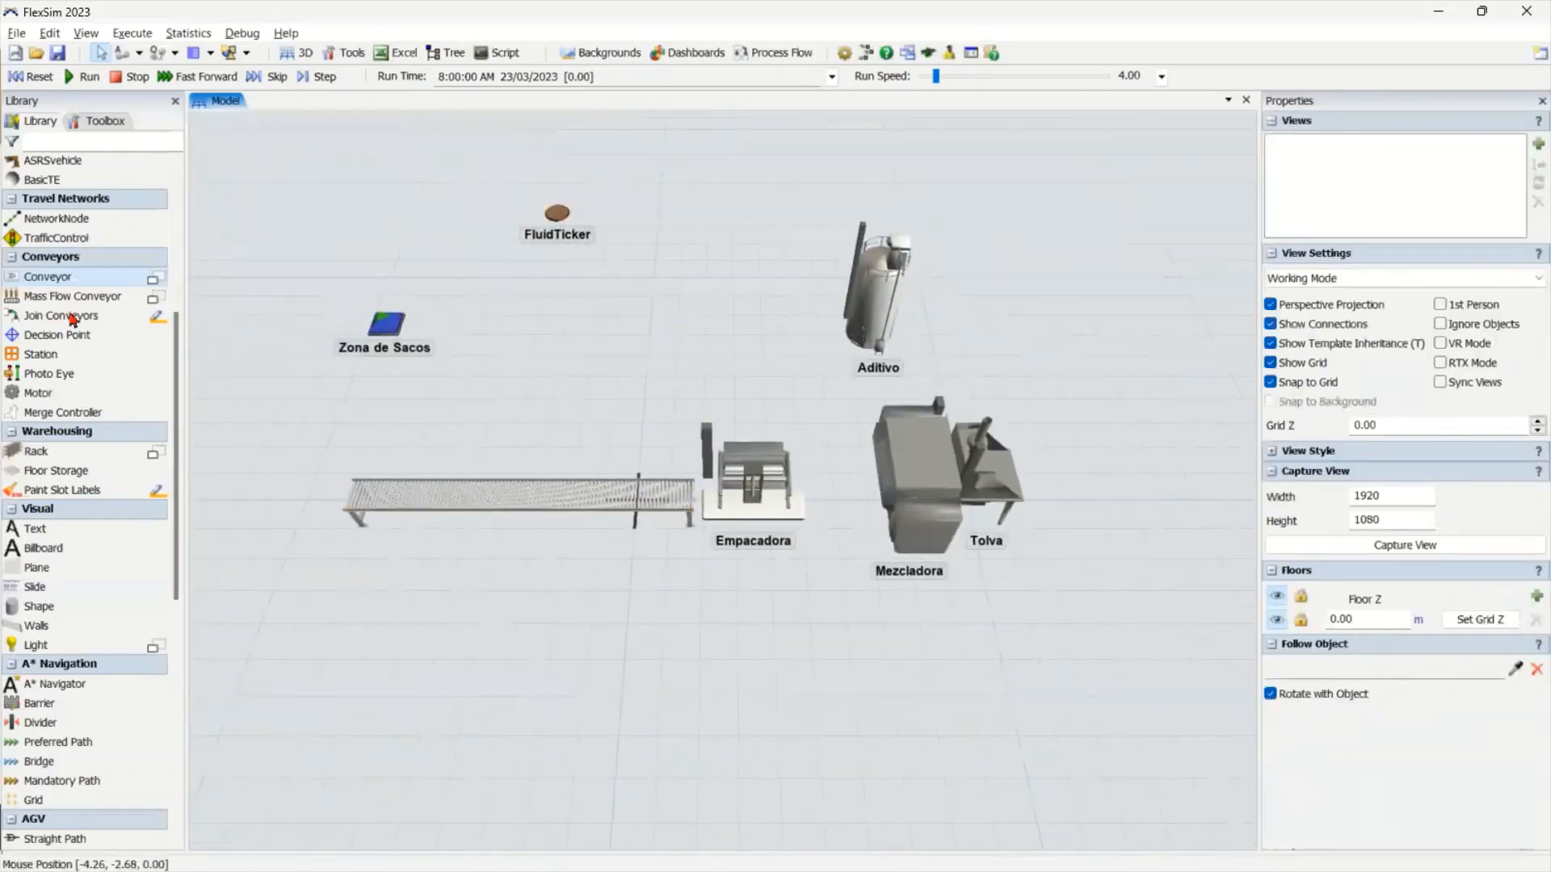
# Add a Sink at the conveyor's far end at about X -10, Y 0 and name it Zona de Almacenamiento
pyautogui.scroll(3, 72, 335)
pyautogui.scroll(3, 72, 335)
pyautogui.click(80, 171)
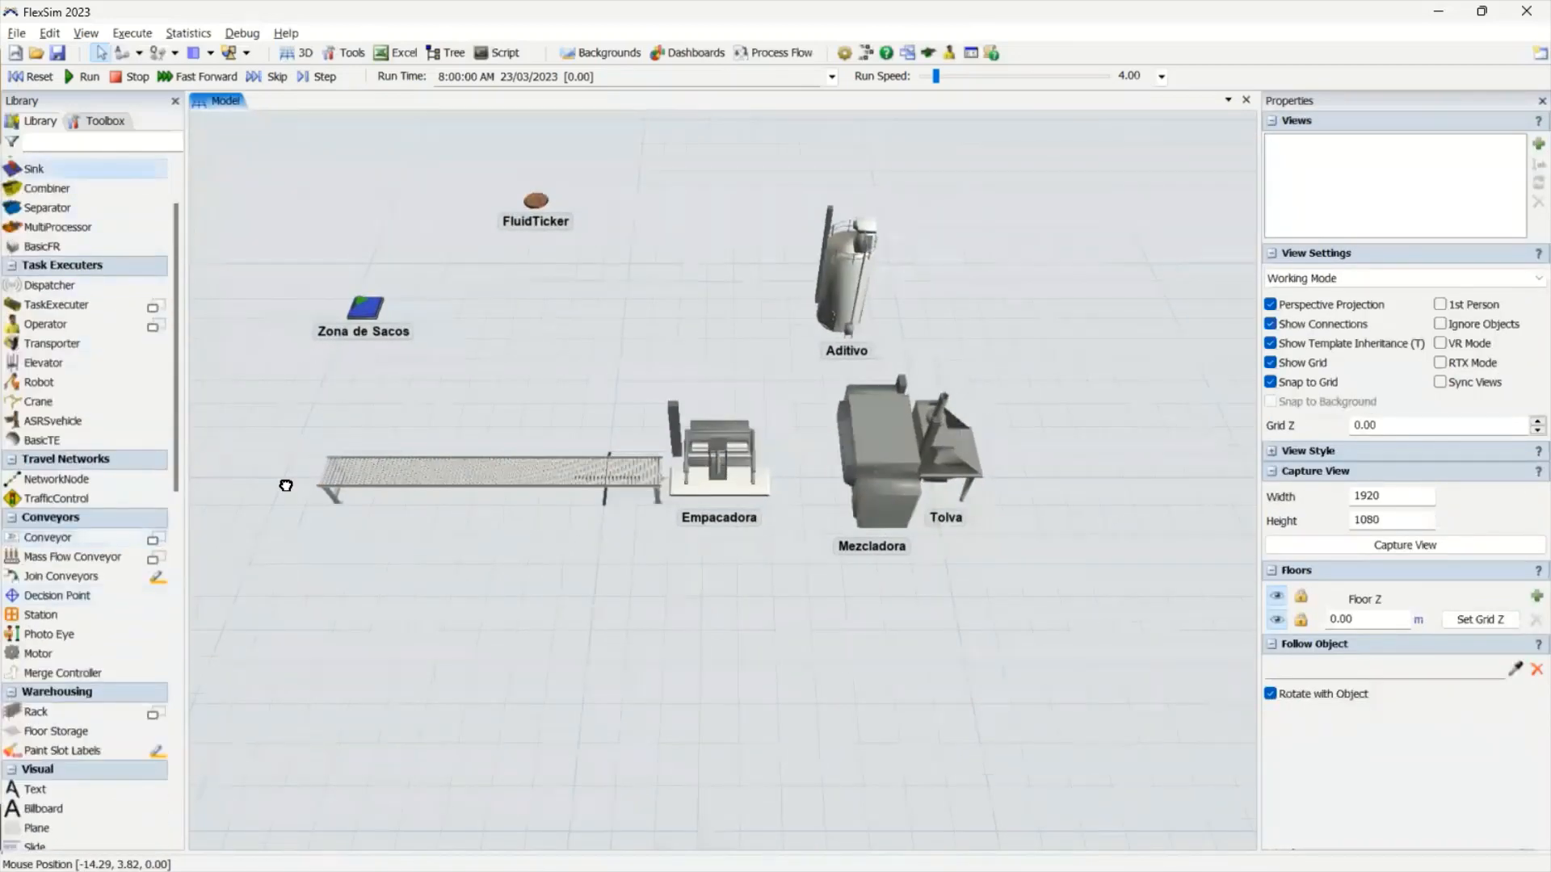
pyautogui.click(298, 502)
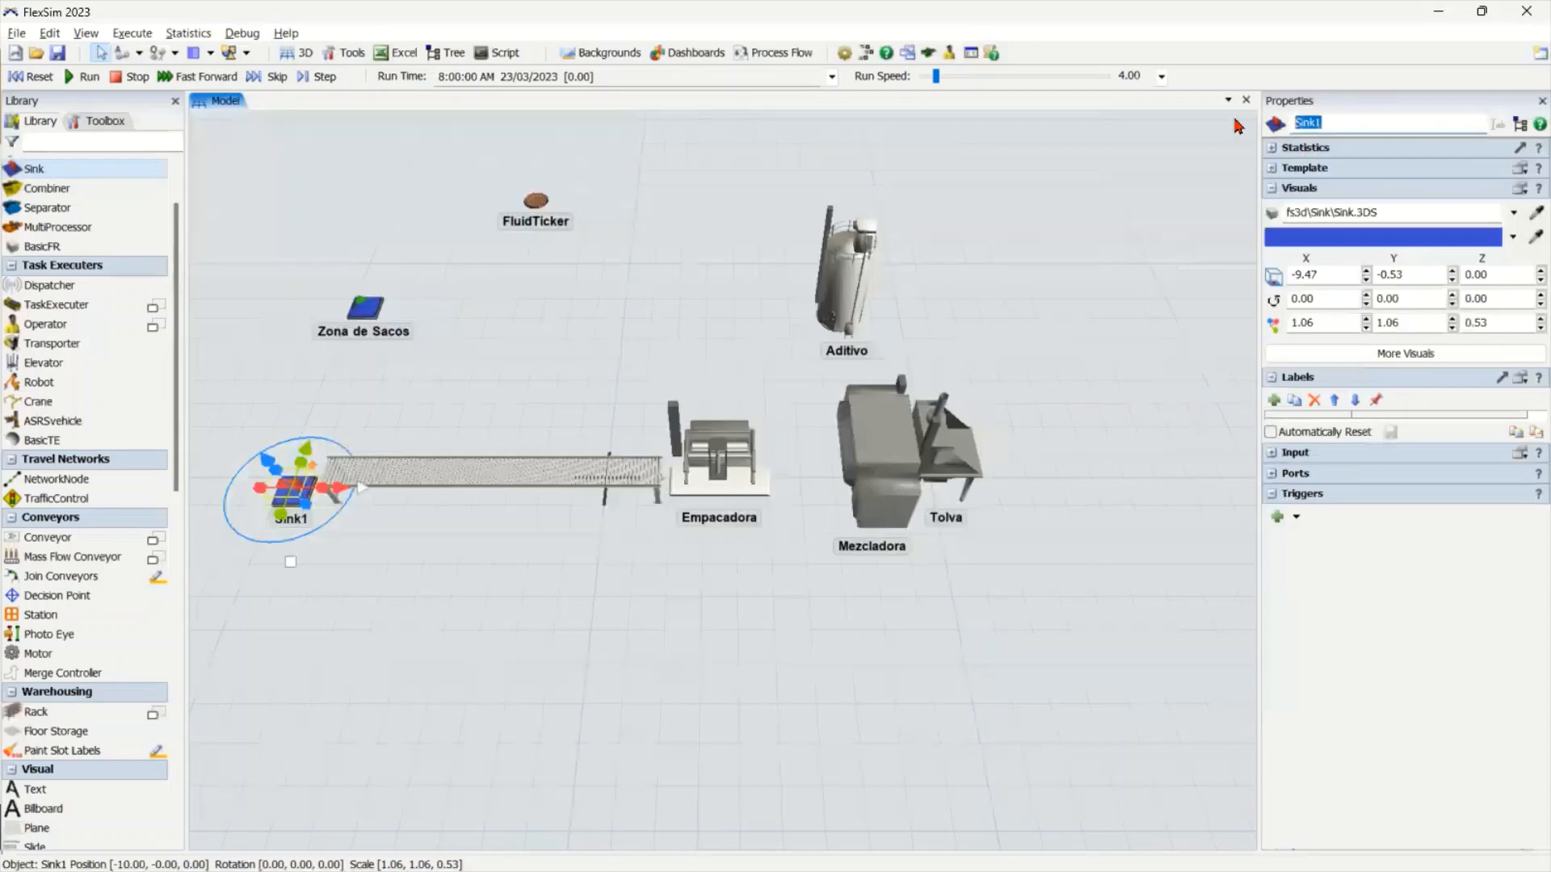
pyautogui.write('Zona de')
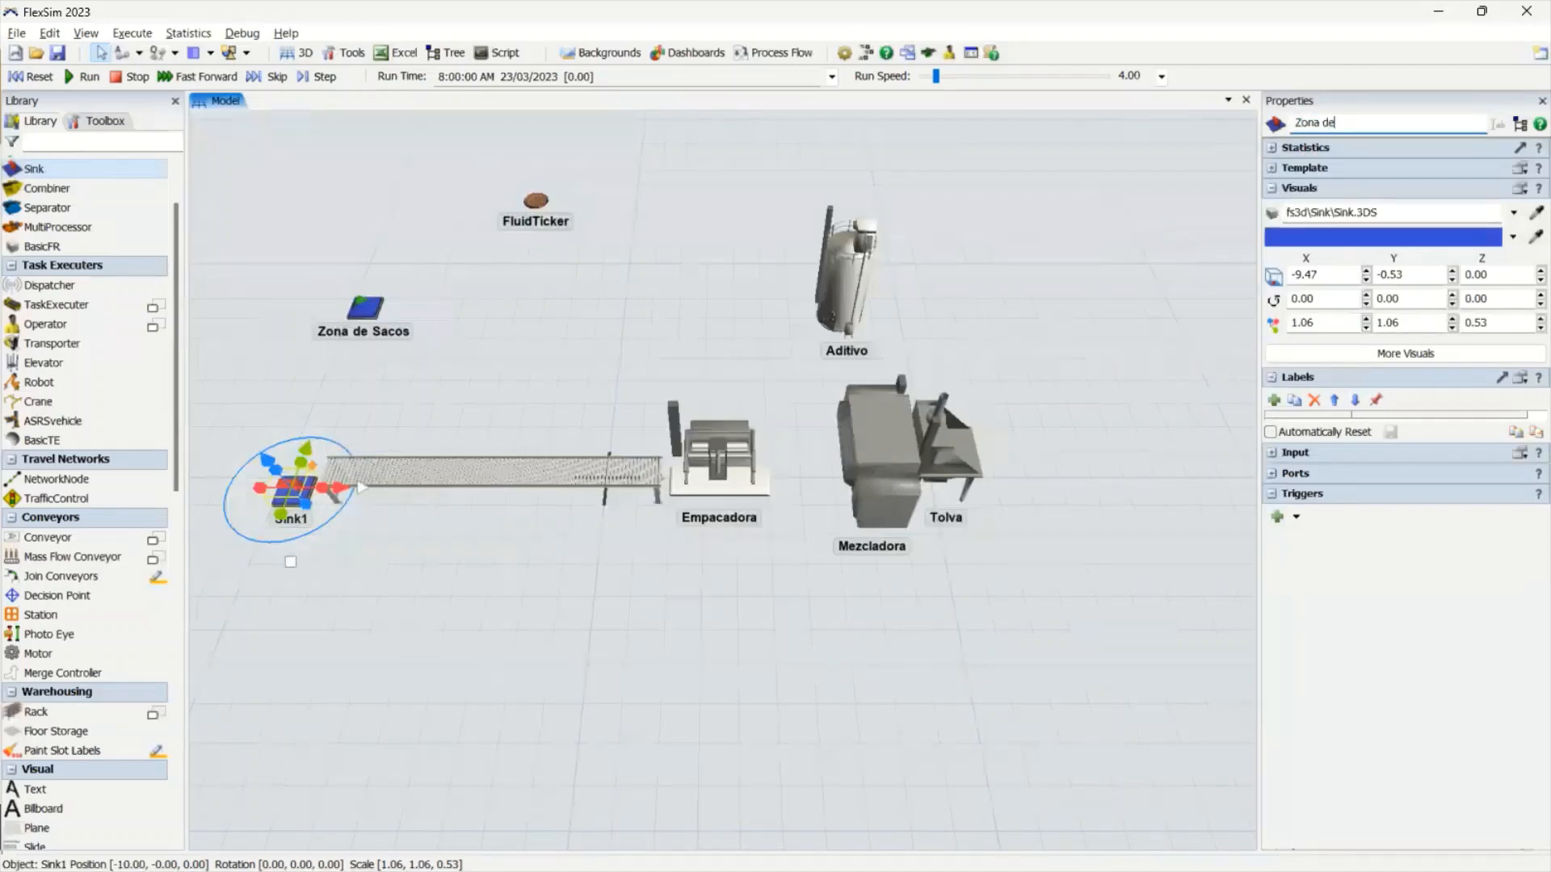
pyautogui.write(' Almaca')
pyautogui.click(544, 589)
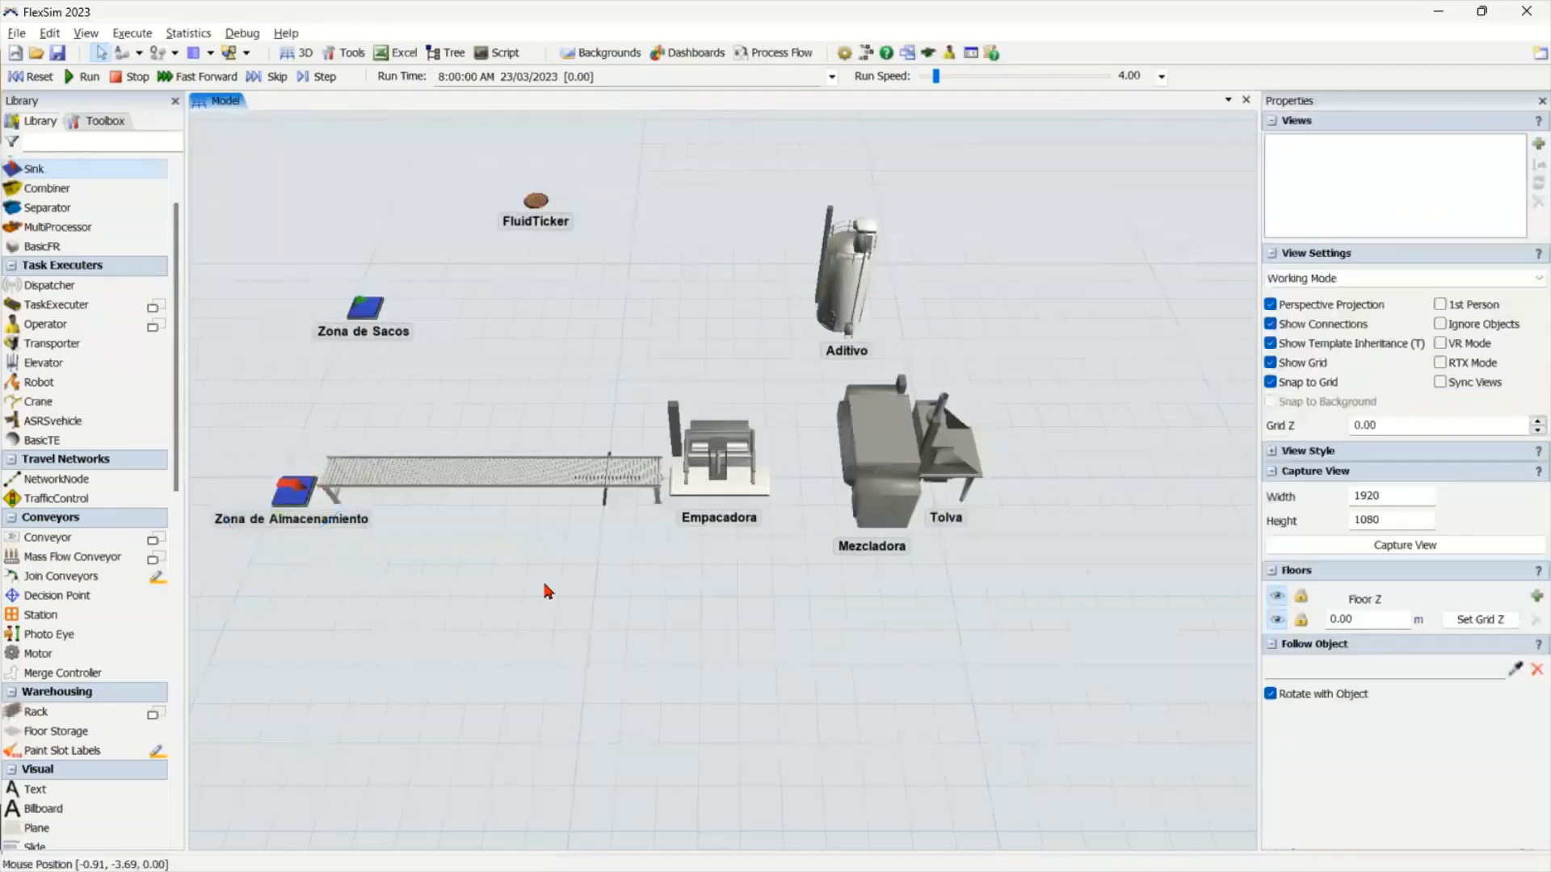
# Rotate the Zona de Almacenamiento sink -180° about Z
pyautogui.scroll(-2, 536, 589)
pyautogui.scroll(2, 441, 580)
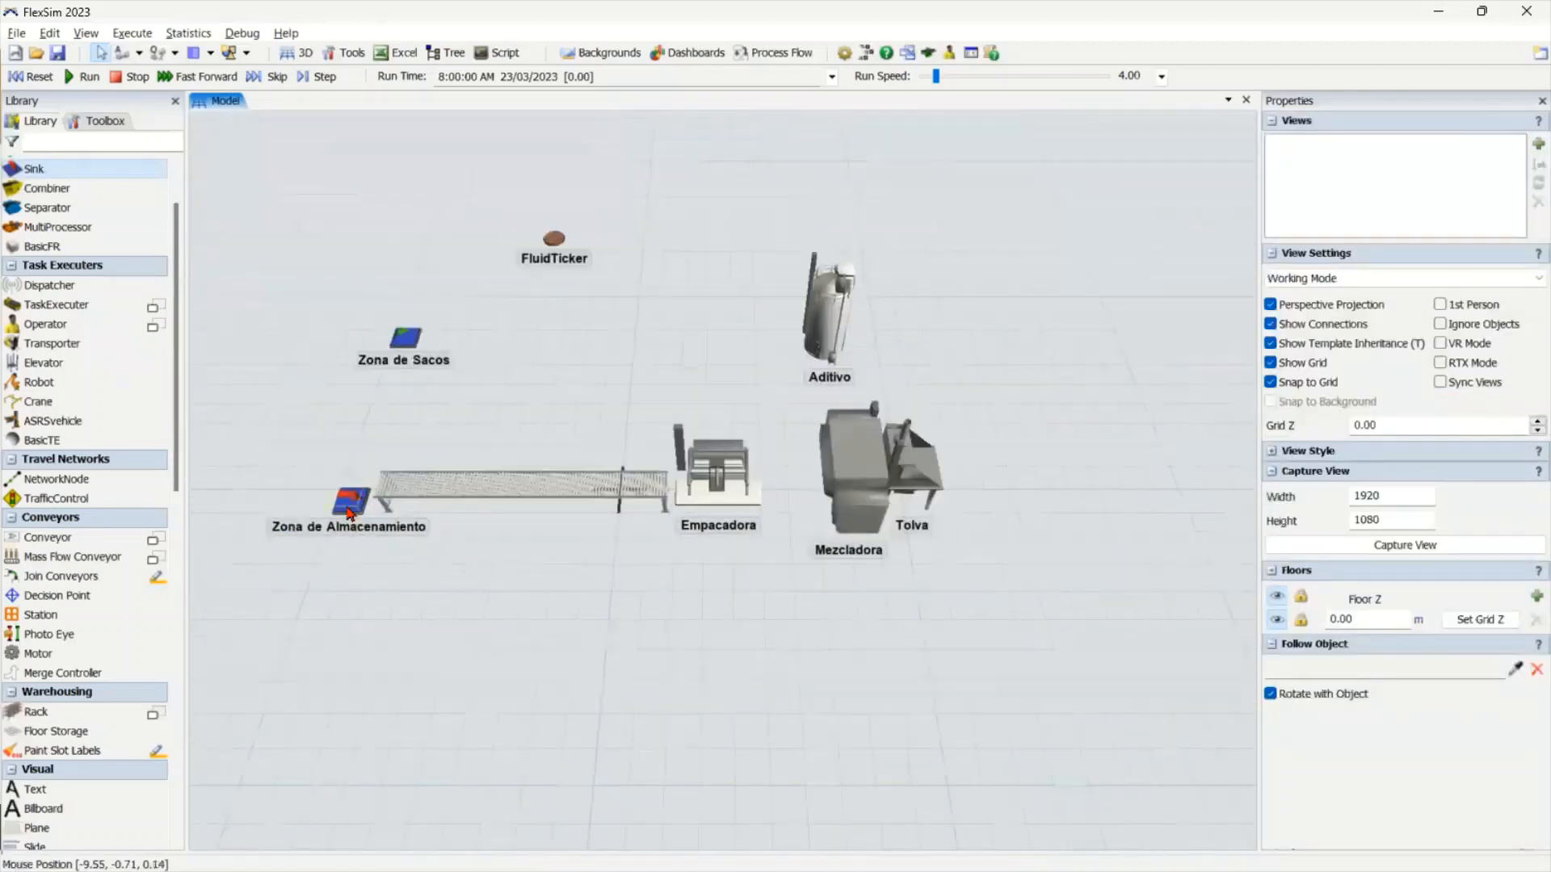
pyautogui.click(349, 507)
pyautogui.moveTo(357, 547); pyautogui.dragTo(332, 405)
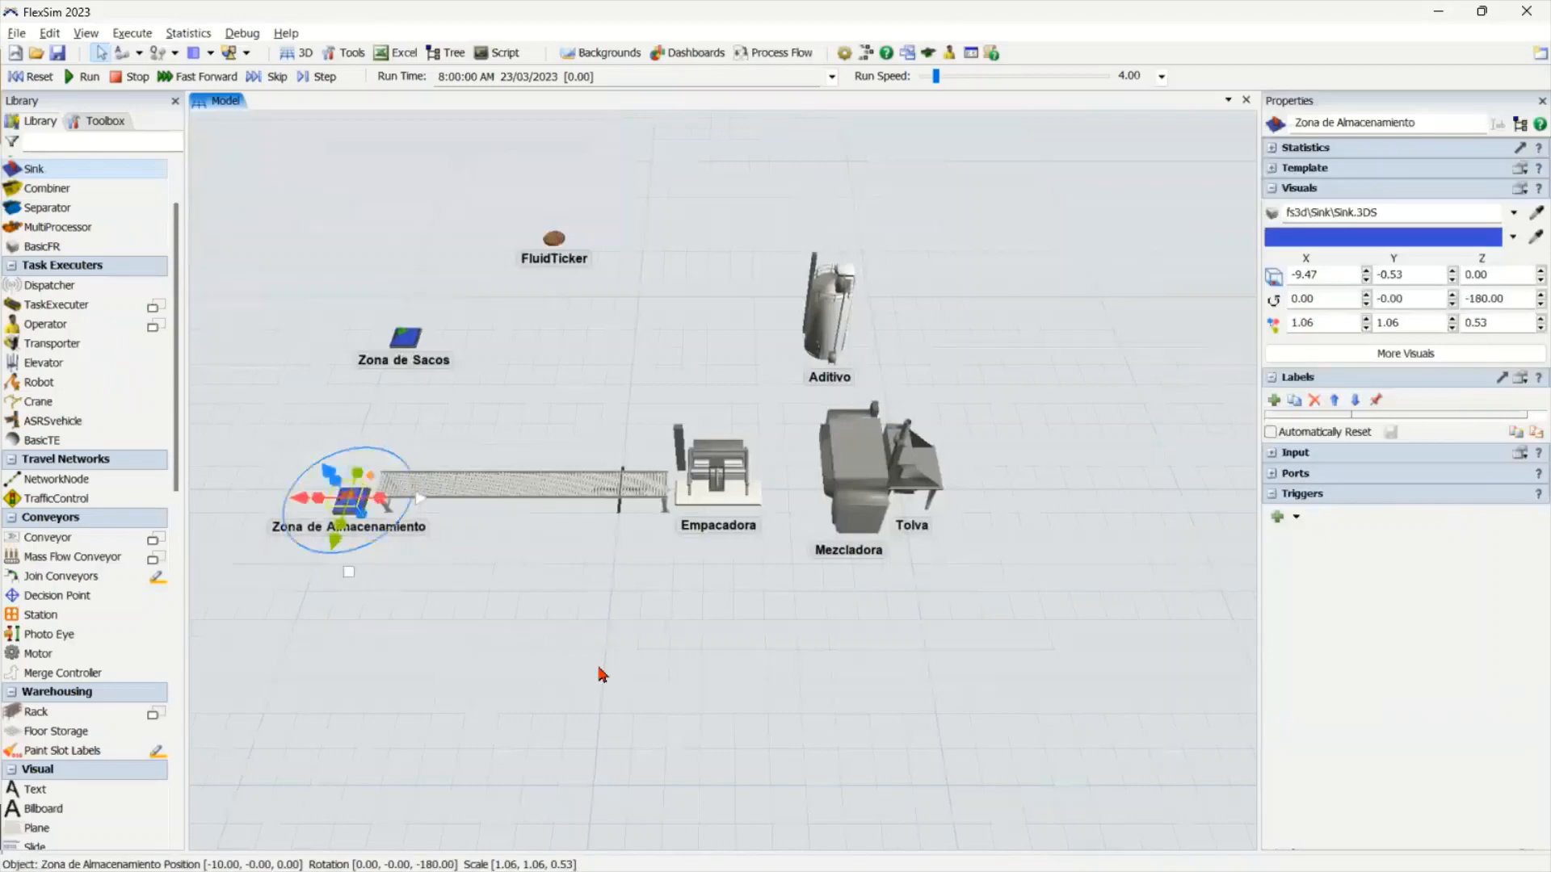
pyautogui.click(536, 582)
pyautogui.scroll(-1, 534, 580)
pyautogui.scroll(2, 664, 656)
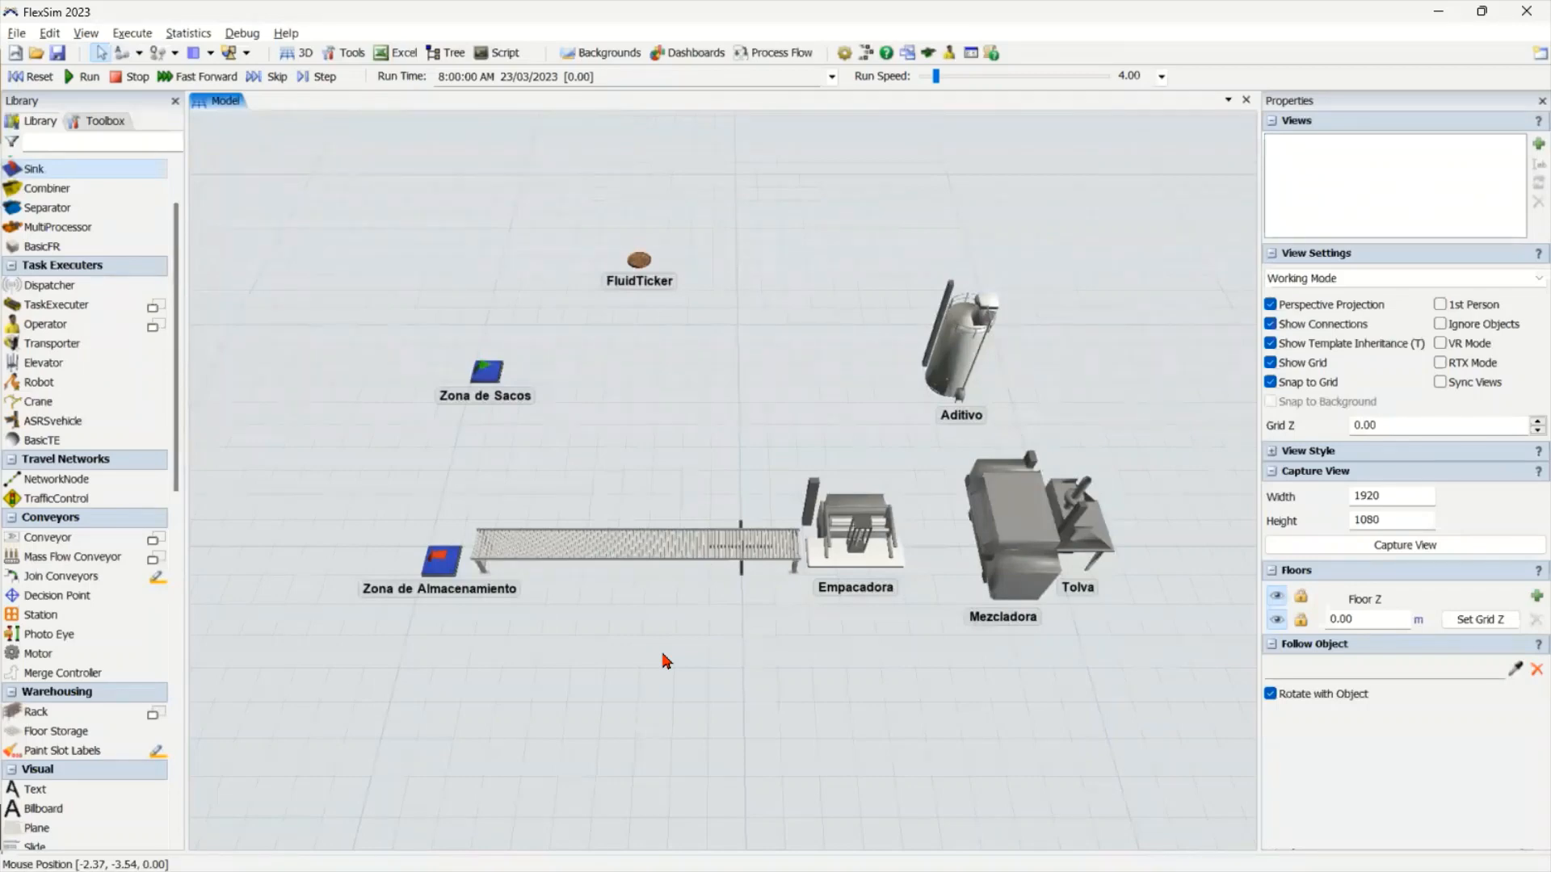
# Connect Aditivo to Mezcladora with Connect Objects and leave the connection mode
pyautogui.click(140, 54)
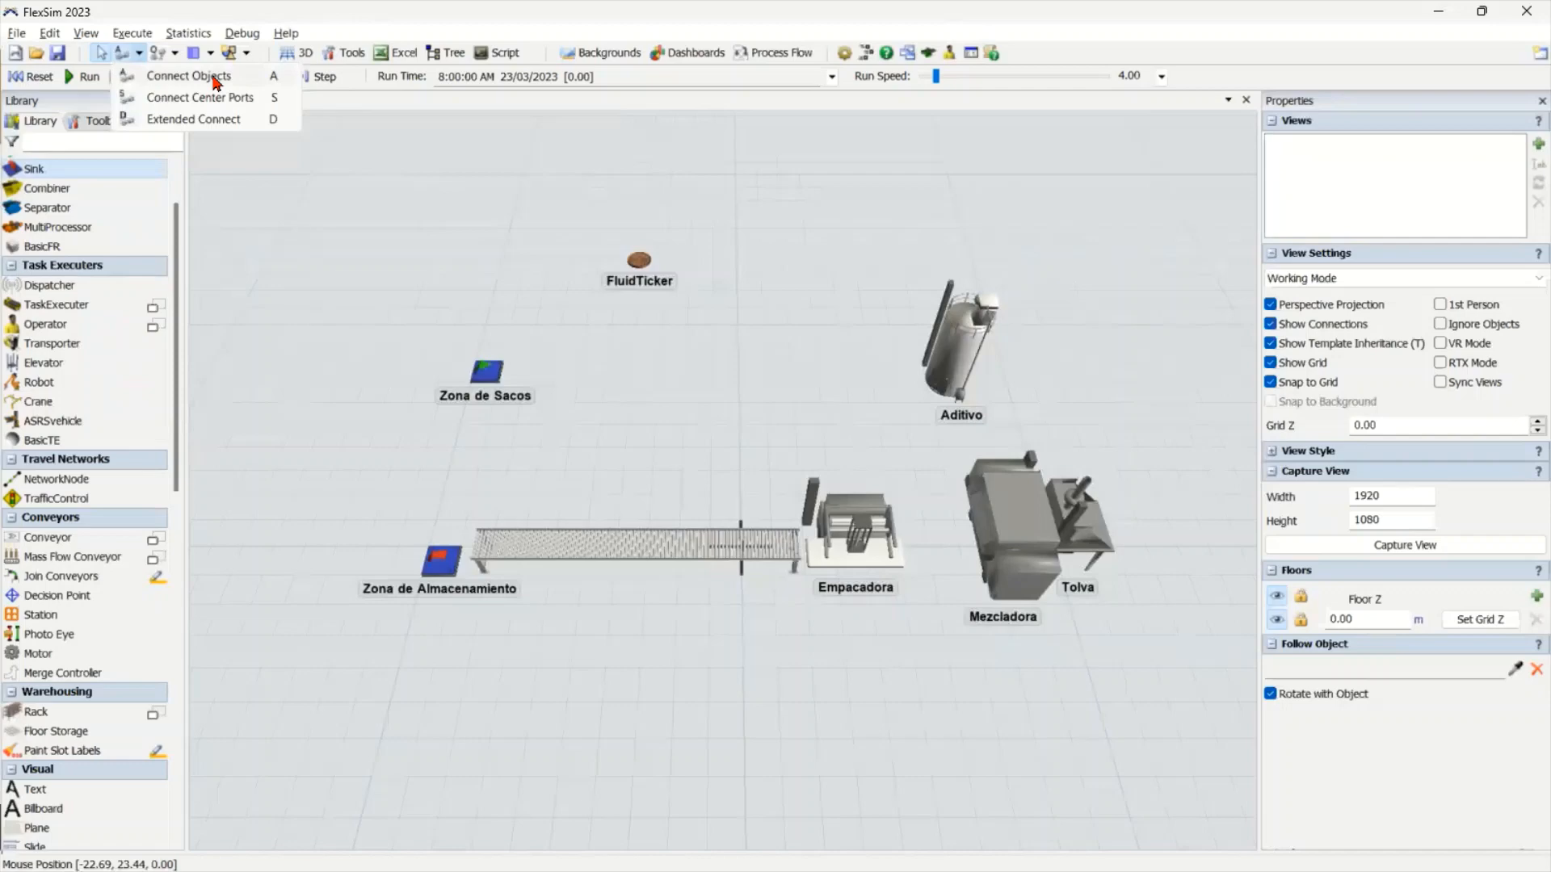
pyautogui.click(214, 78)
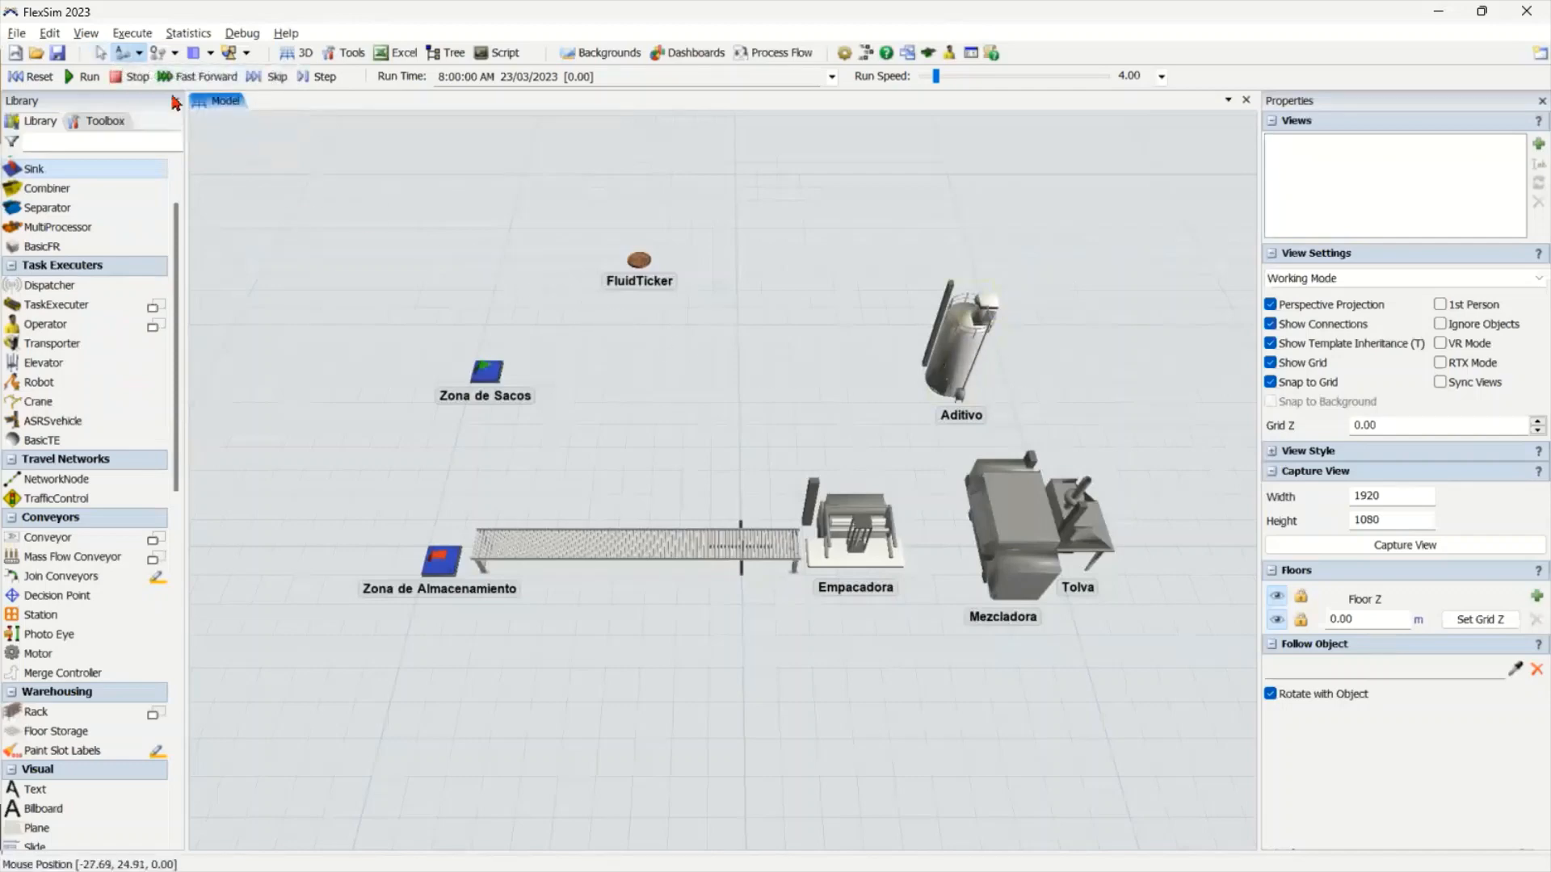
pyautogui.click(960, 353)
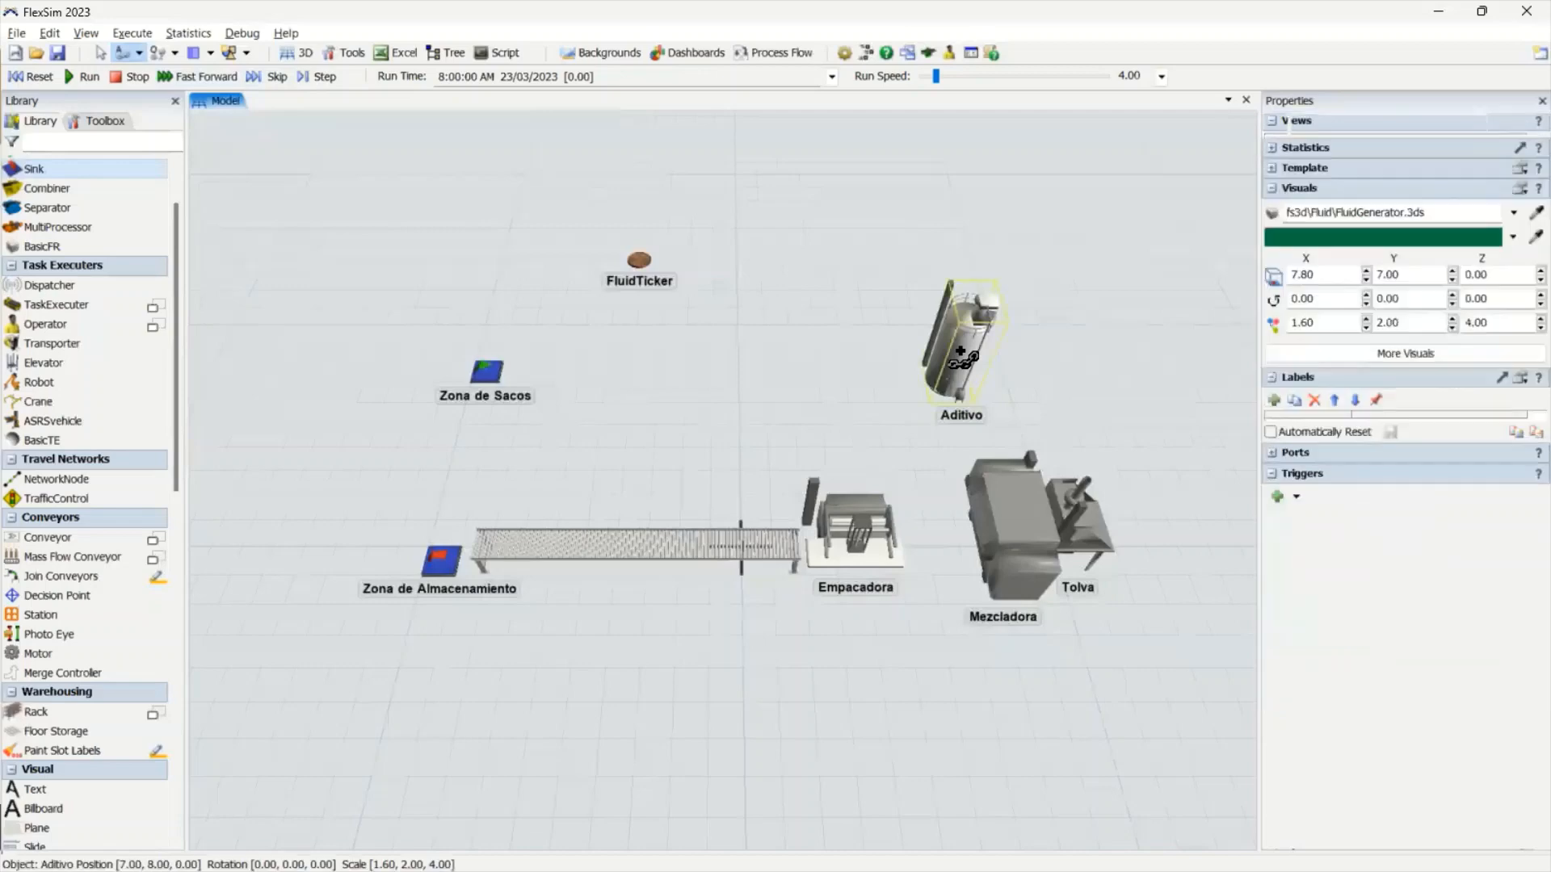
pyautogui.click(992, 504)
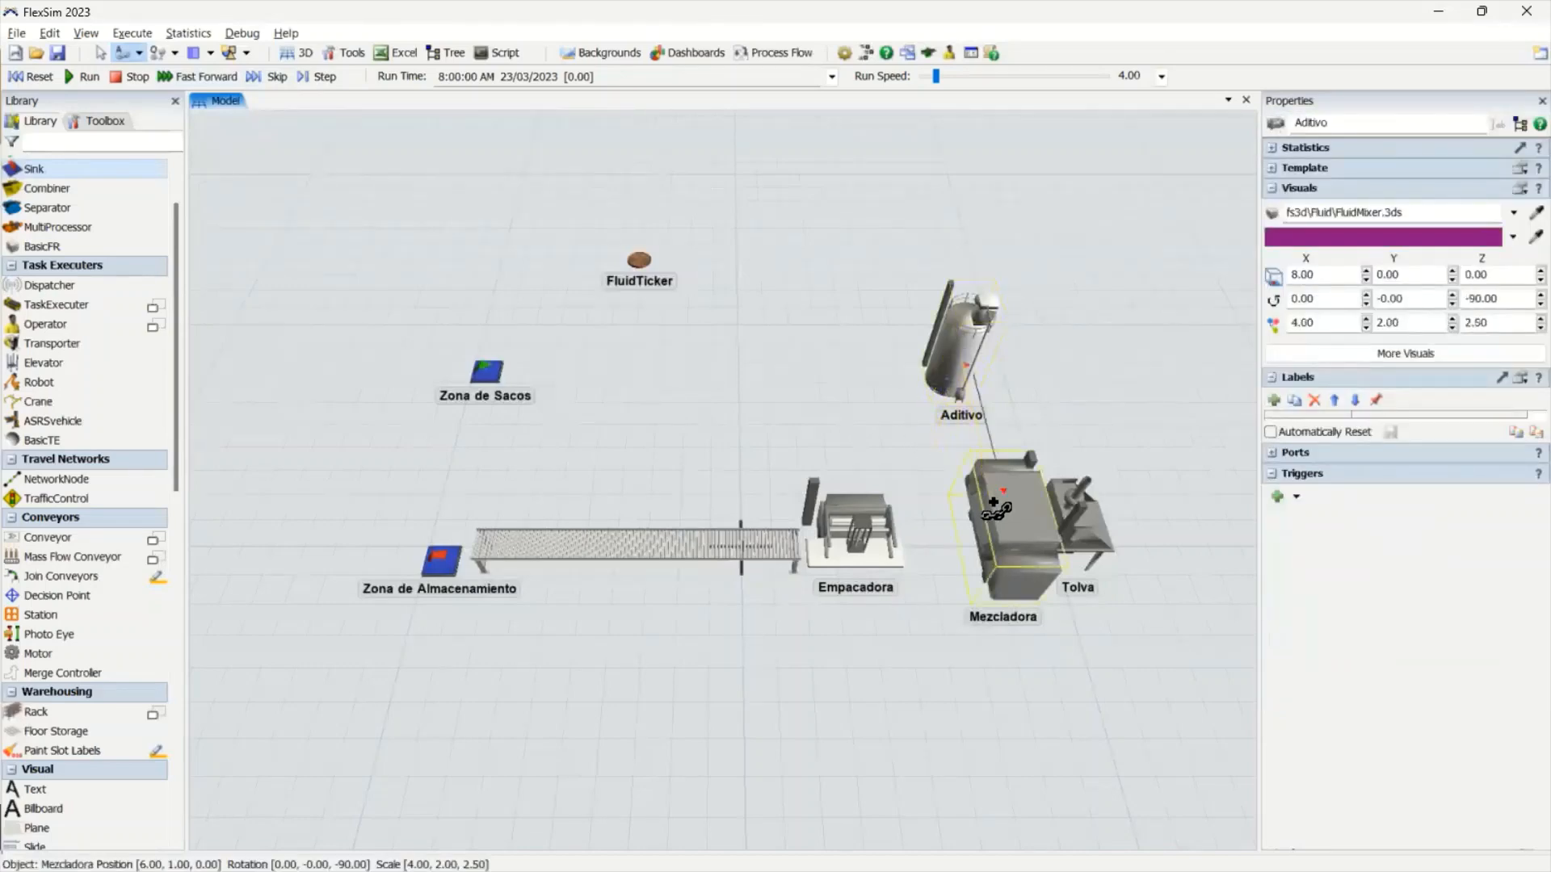
pyautogui.press('Escape')
# Connect Zona de Sacos to Tolva and Tolva to Mezcladora
pyautogui.moveTo(828, 408); pyautogui.dragTo(636, 438)
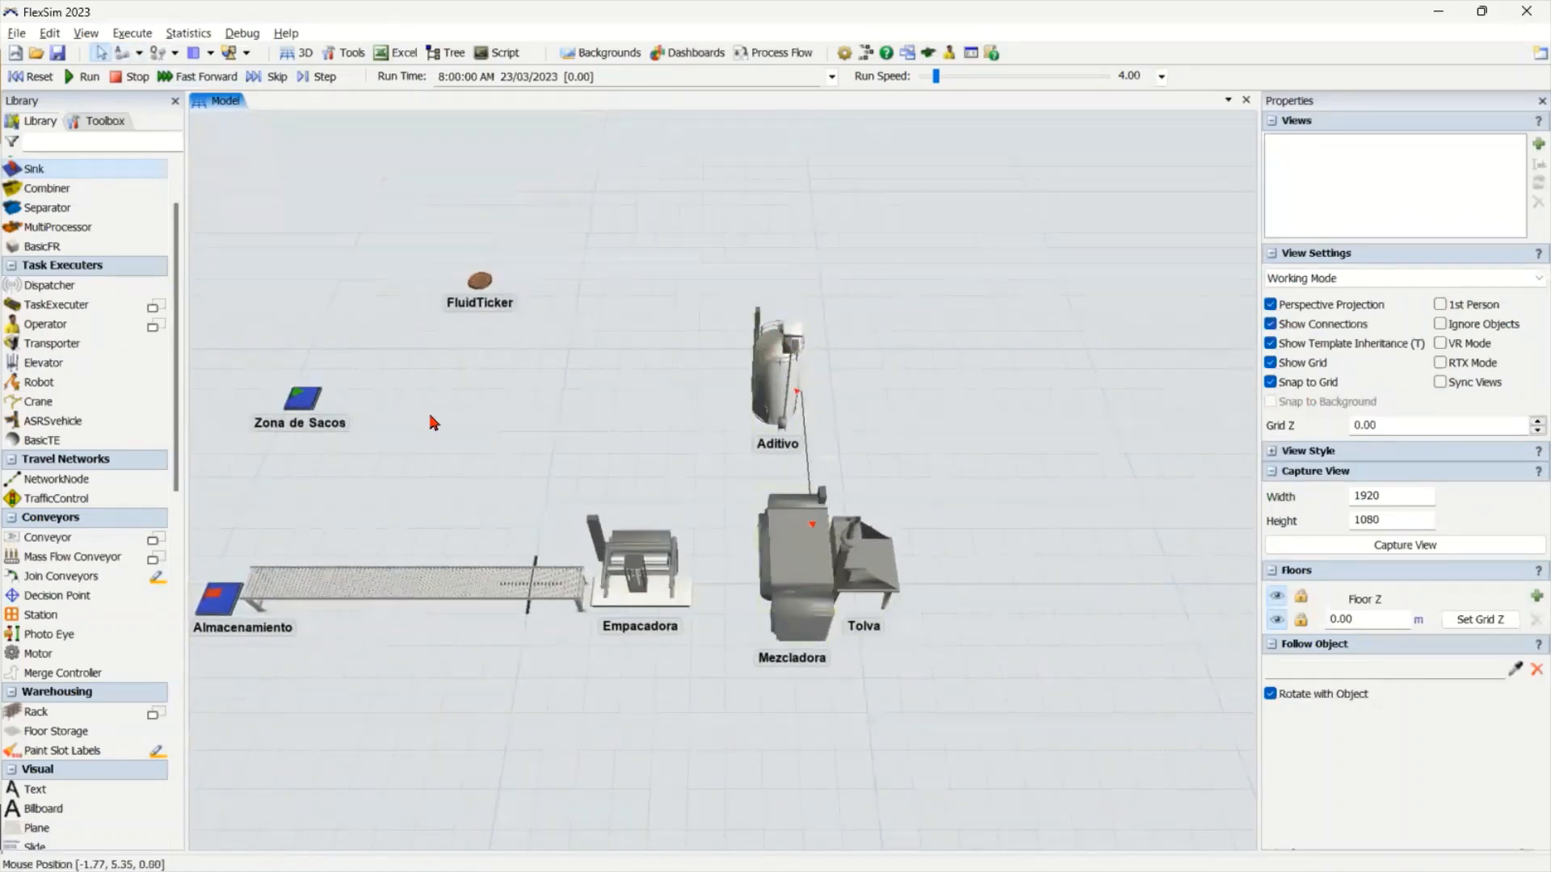
pyautogui.moveTo(311, 408); pyautogui.dragTo(783, 564)
pyautogui.click(787, 764)
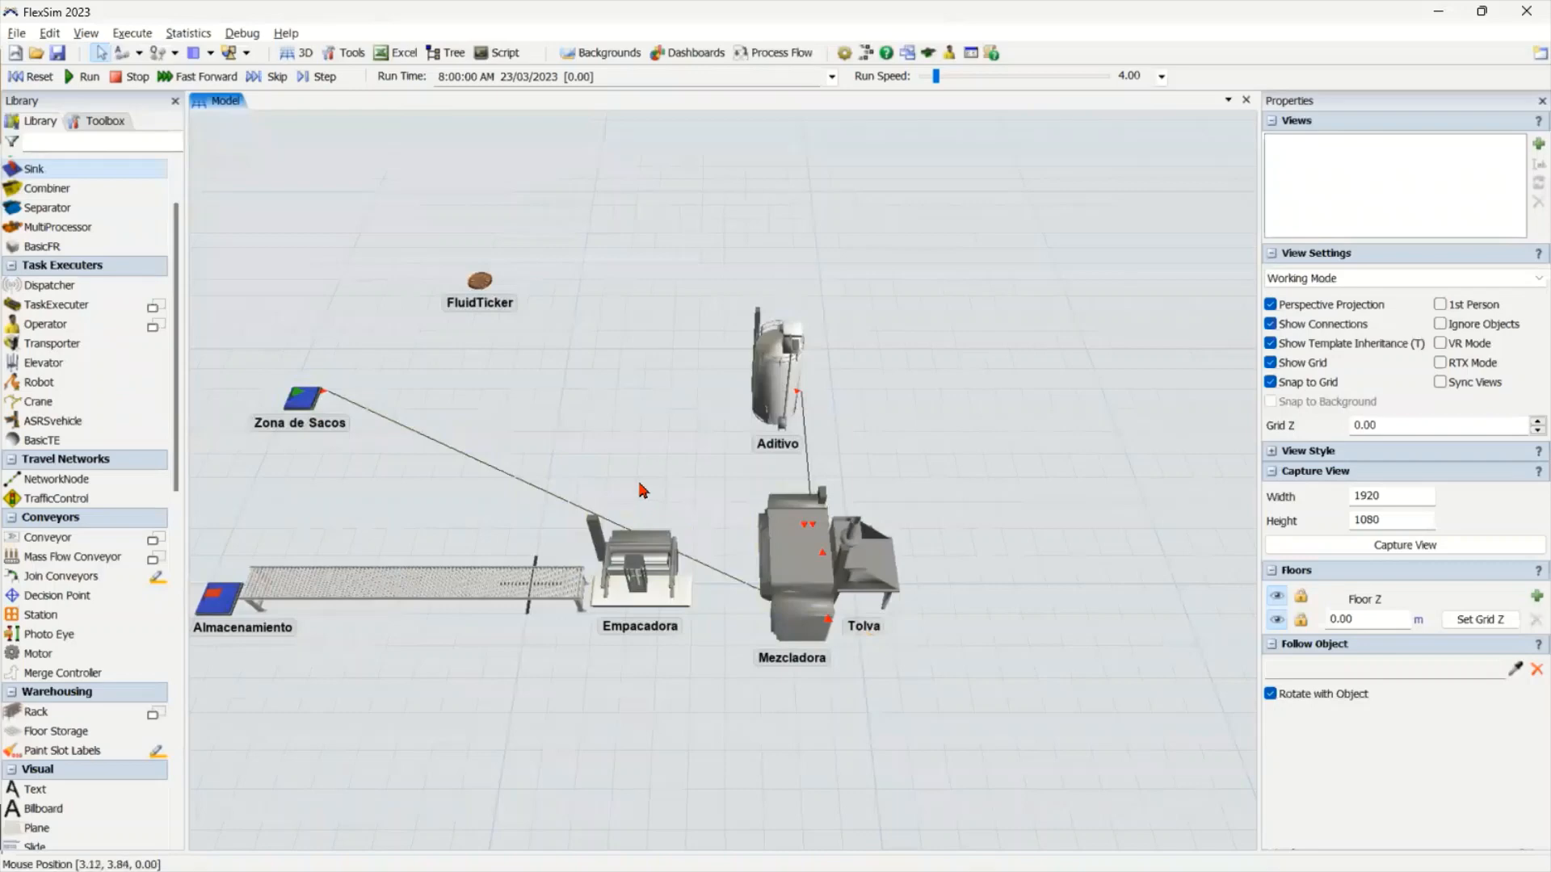
# Connect Mezcladora to Empacadora, Empacadora to the conveyor's near end, and the conveyor to Zona de Almacenamiento
pyautogui.moveTo(791, 582); pyautogui.dragTo(617, 580)
pyautogui.moveTo(580, 693); pyautogui.dragTo(778, 677)
pyautogui.scroll(3, 777, 672)
pyautogui.moveTo(780, 566); pyautogui.dragTo(648, 560)
pyautogui.click(260, 584)
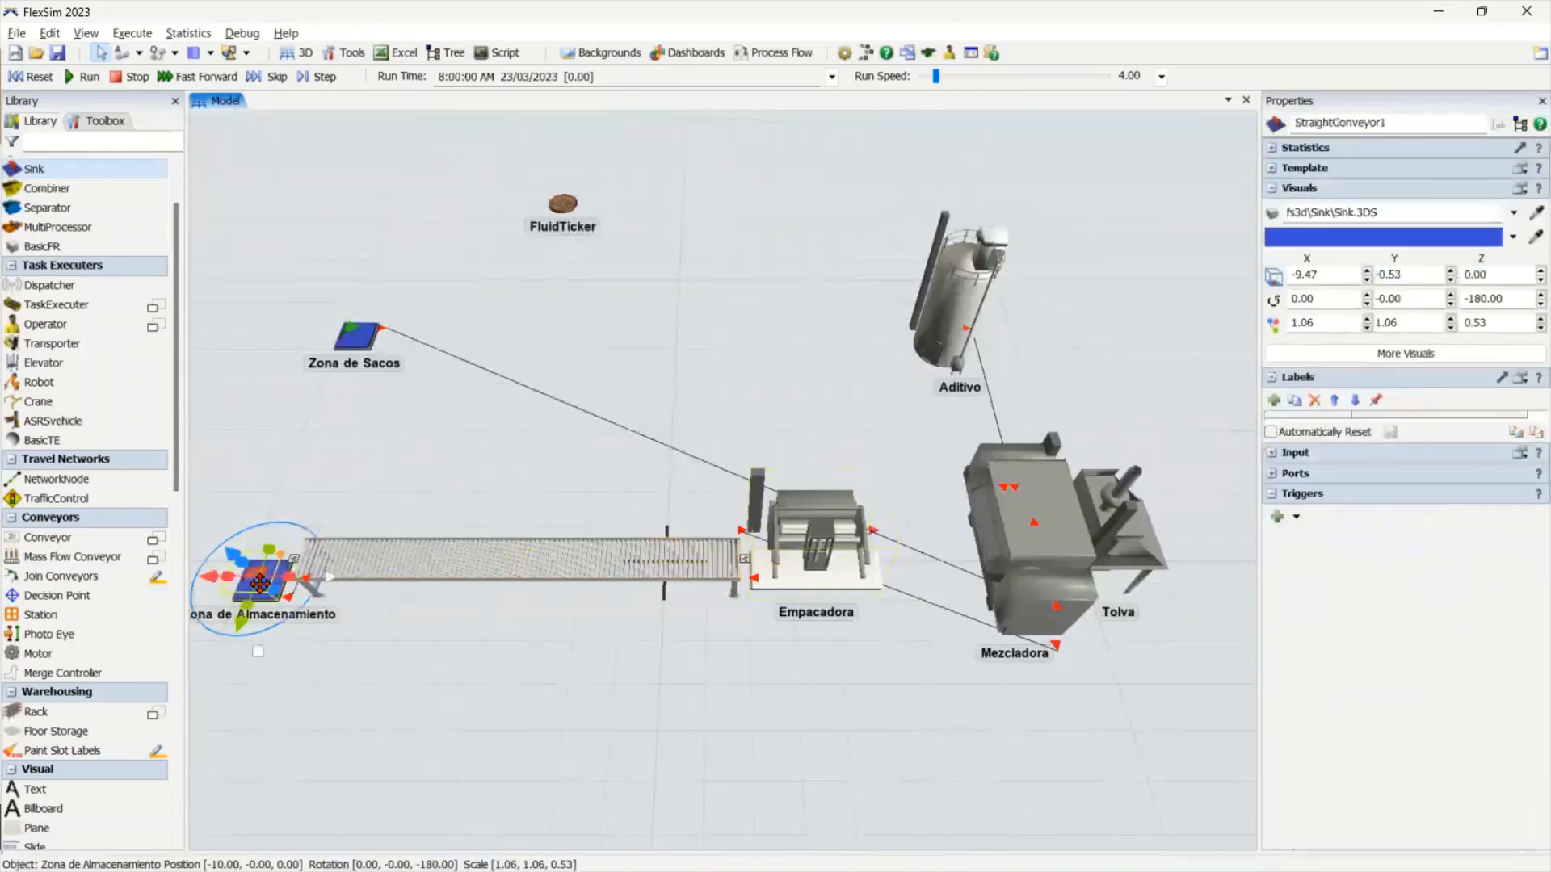
pyautogui.click(415, 663)
pyautogui.scroll(-2, 416, 663)
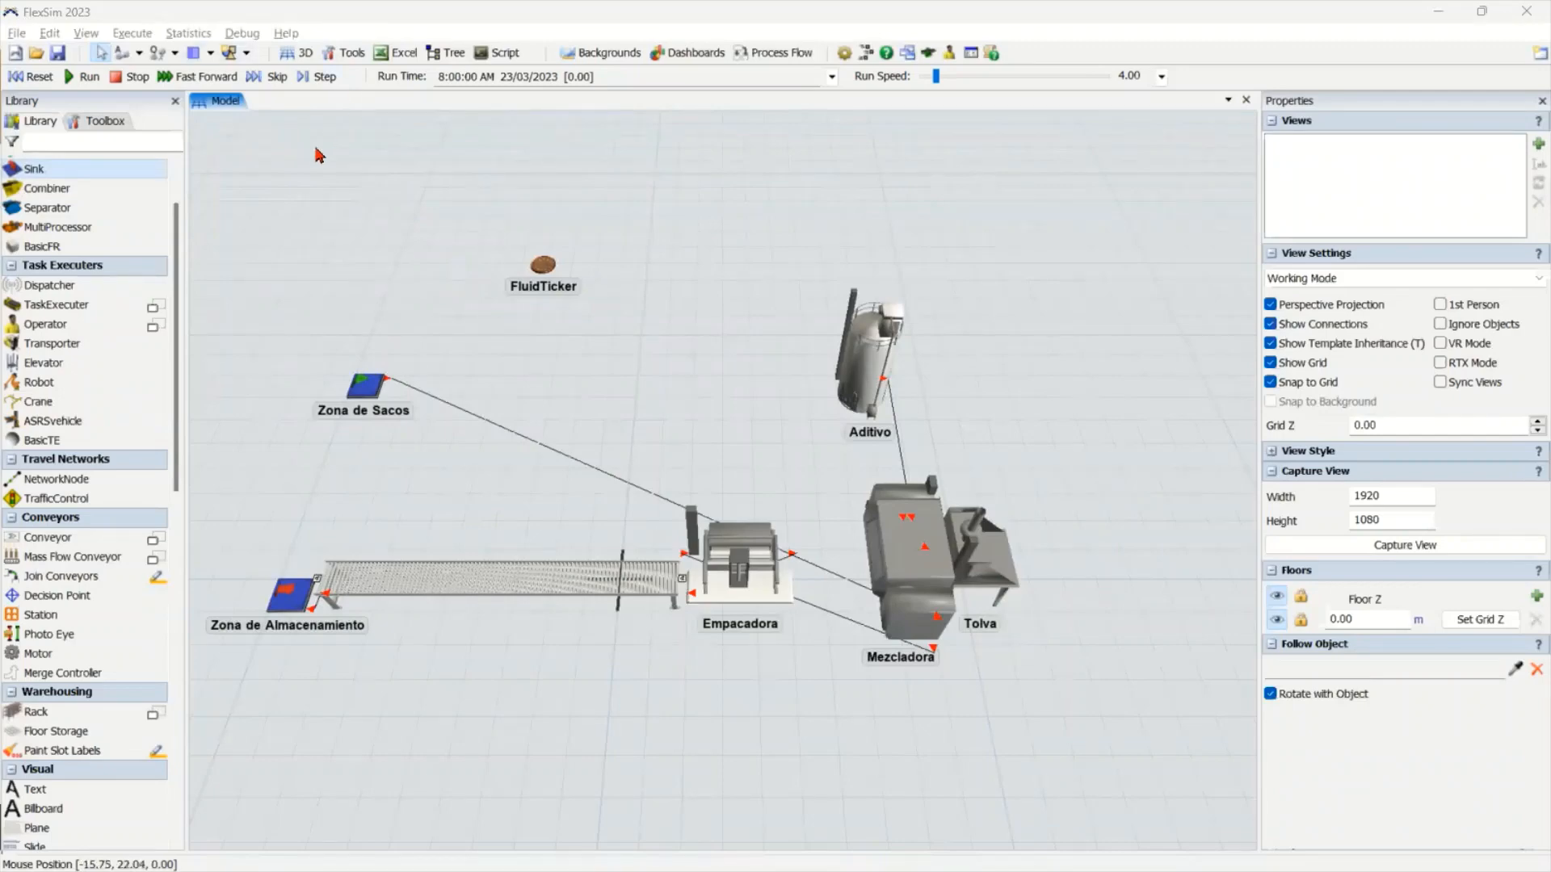
# Add a Transporter at about X -4, Y 8 and rotate it -90° about Z
pyautogui.moveTo(87, 339); pyautogui.dragTo(440, 398)
pyautogui.click(577, 377)
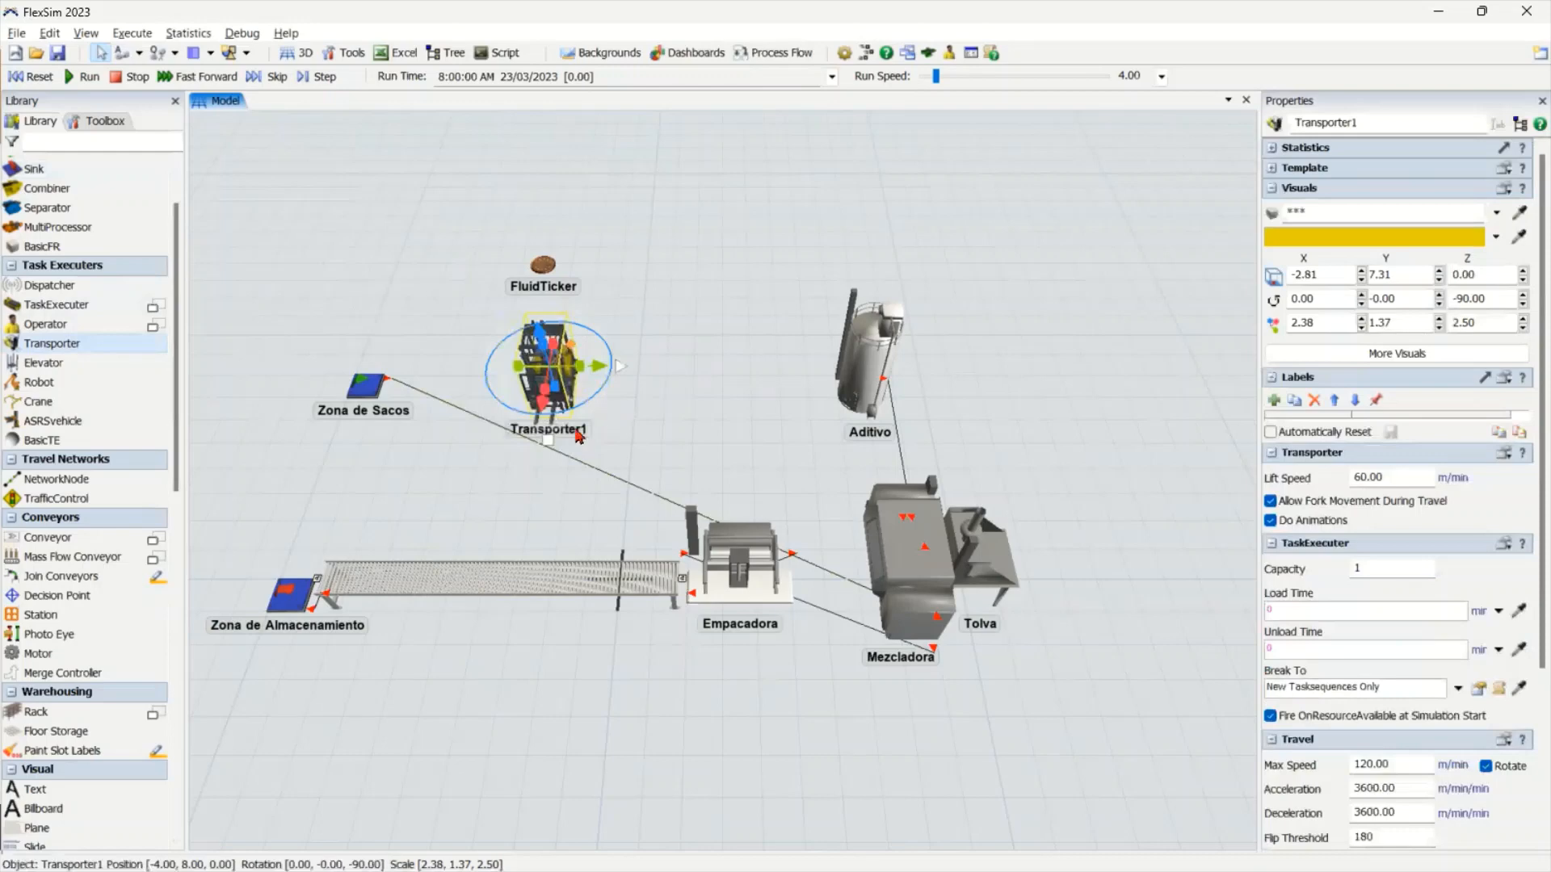
pyautogui.click(477, 477)
pyautogui.scroll(3, 456, 487)
pyautogui.moveTo(456, 487); pyautogui.dragTo(557, 453, button='right')
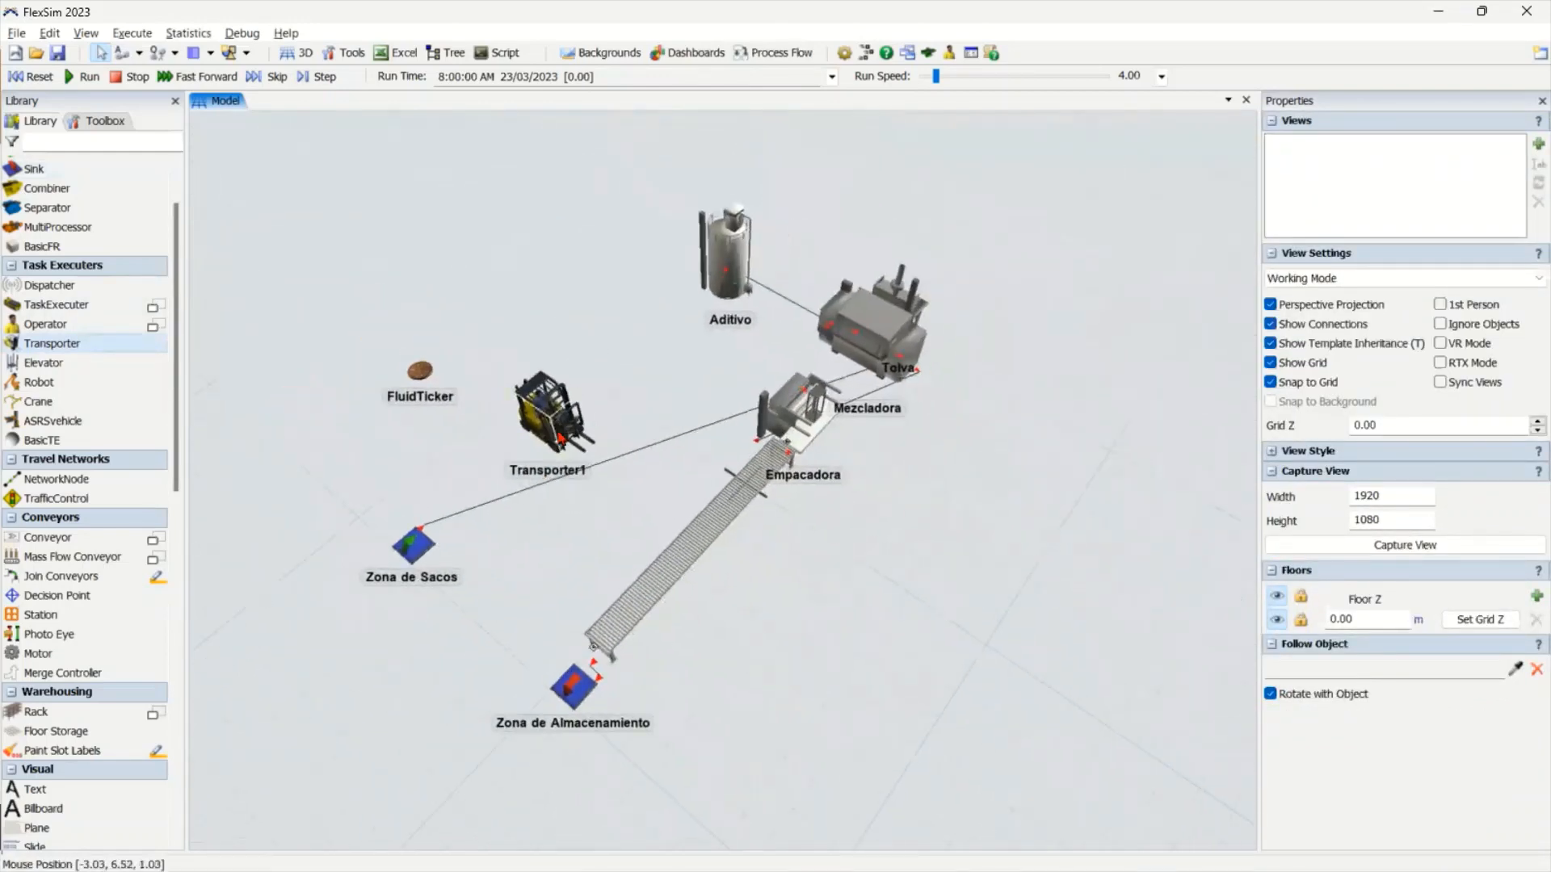
# Rename the Transporter as Montacargas
pyautogui.click(546, 416)
pyautogui.doubleClick(1354, 117)
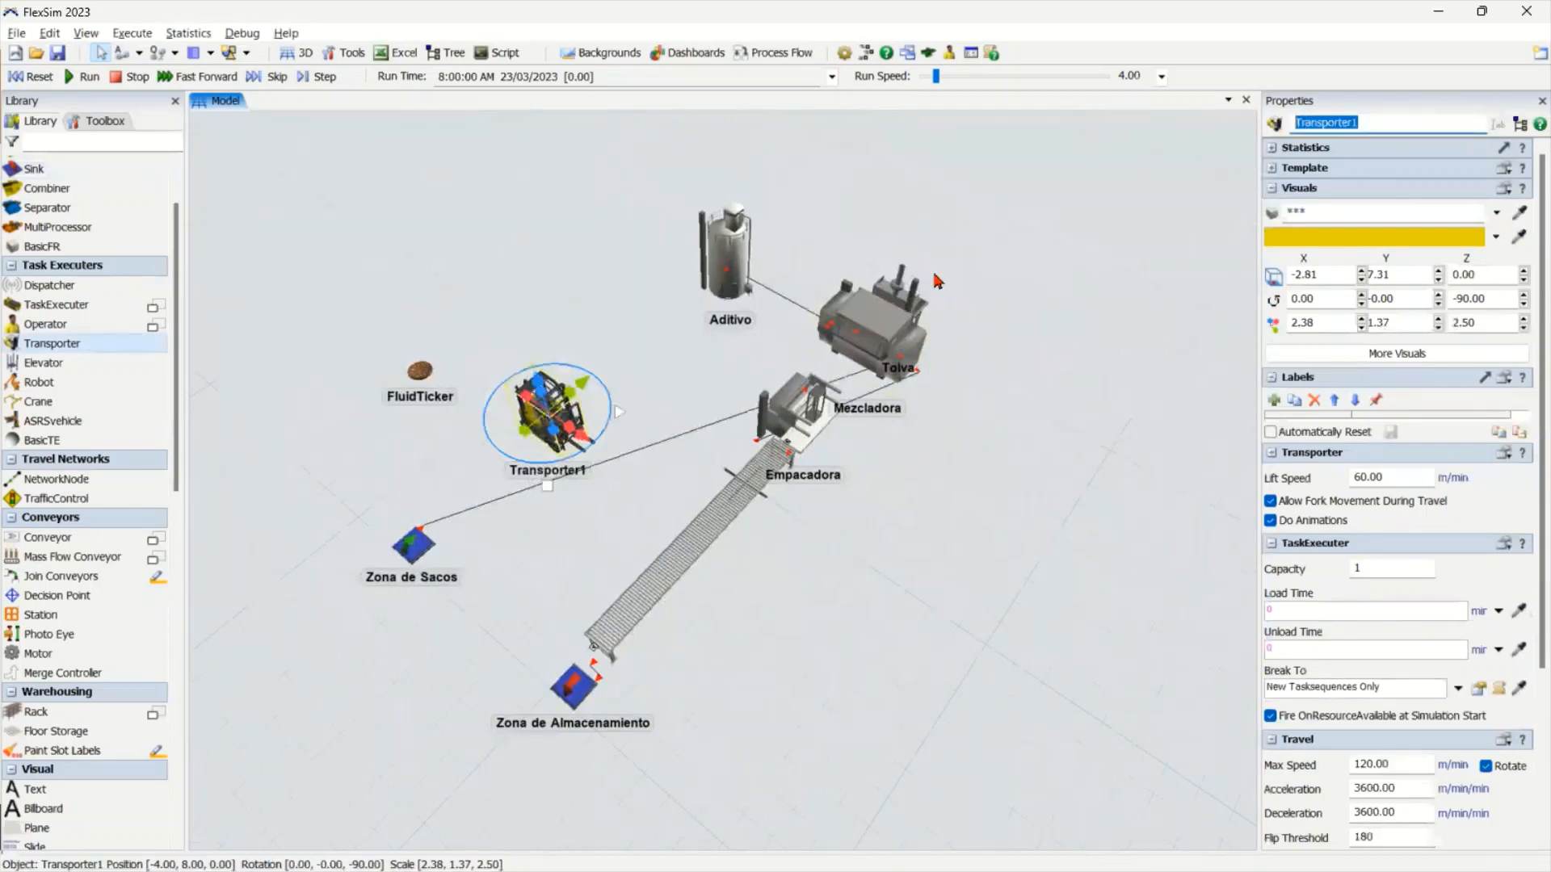
pyautogui.write('Montacargas')
pyautogui.click(538, 527)
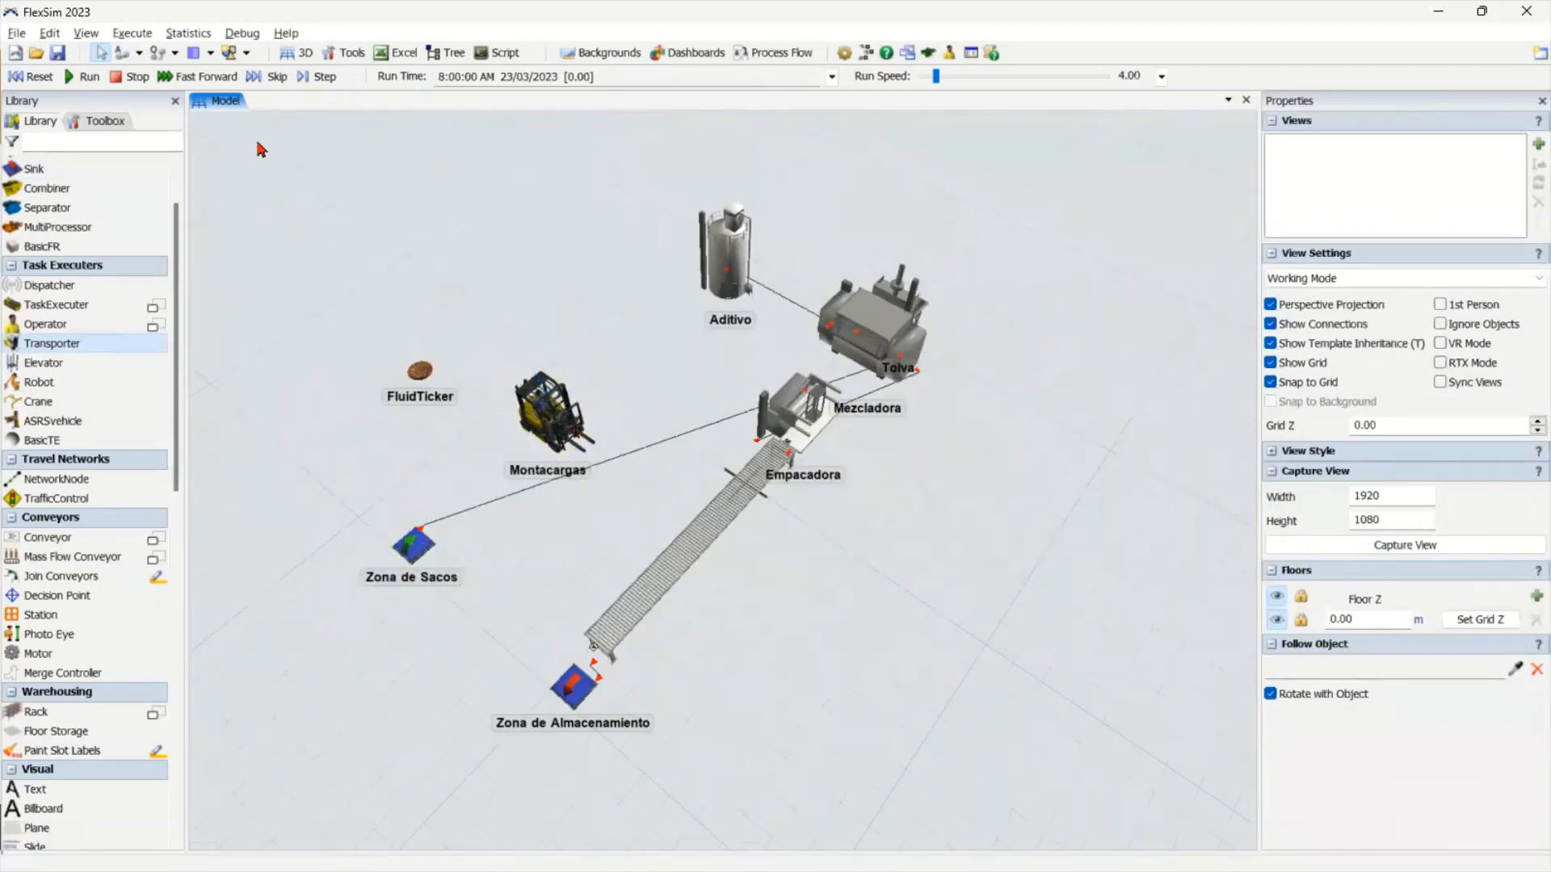
# Connect Montacargas to Zona de Sacos with Connect Center Ports and leave the connection mode
pyautogui.click(141, 53)
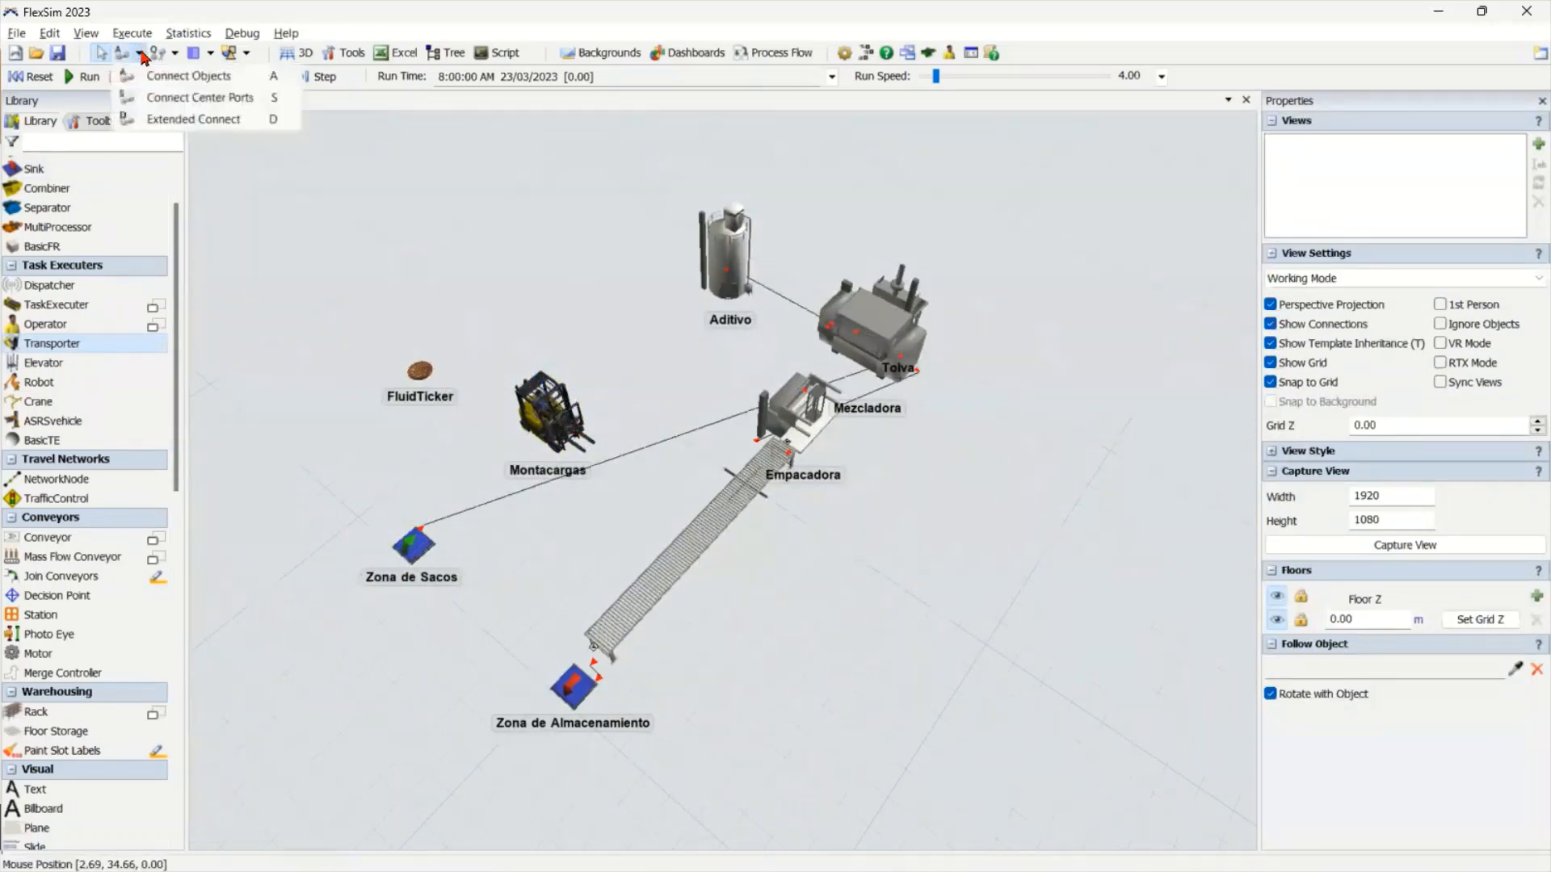
pyautogui.click(227, 98)
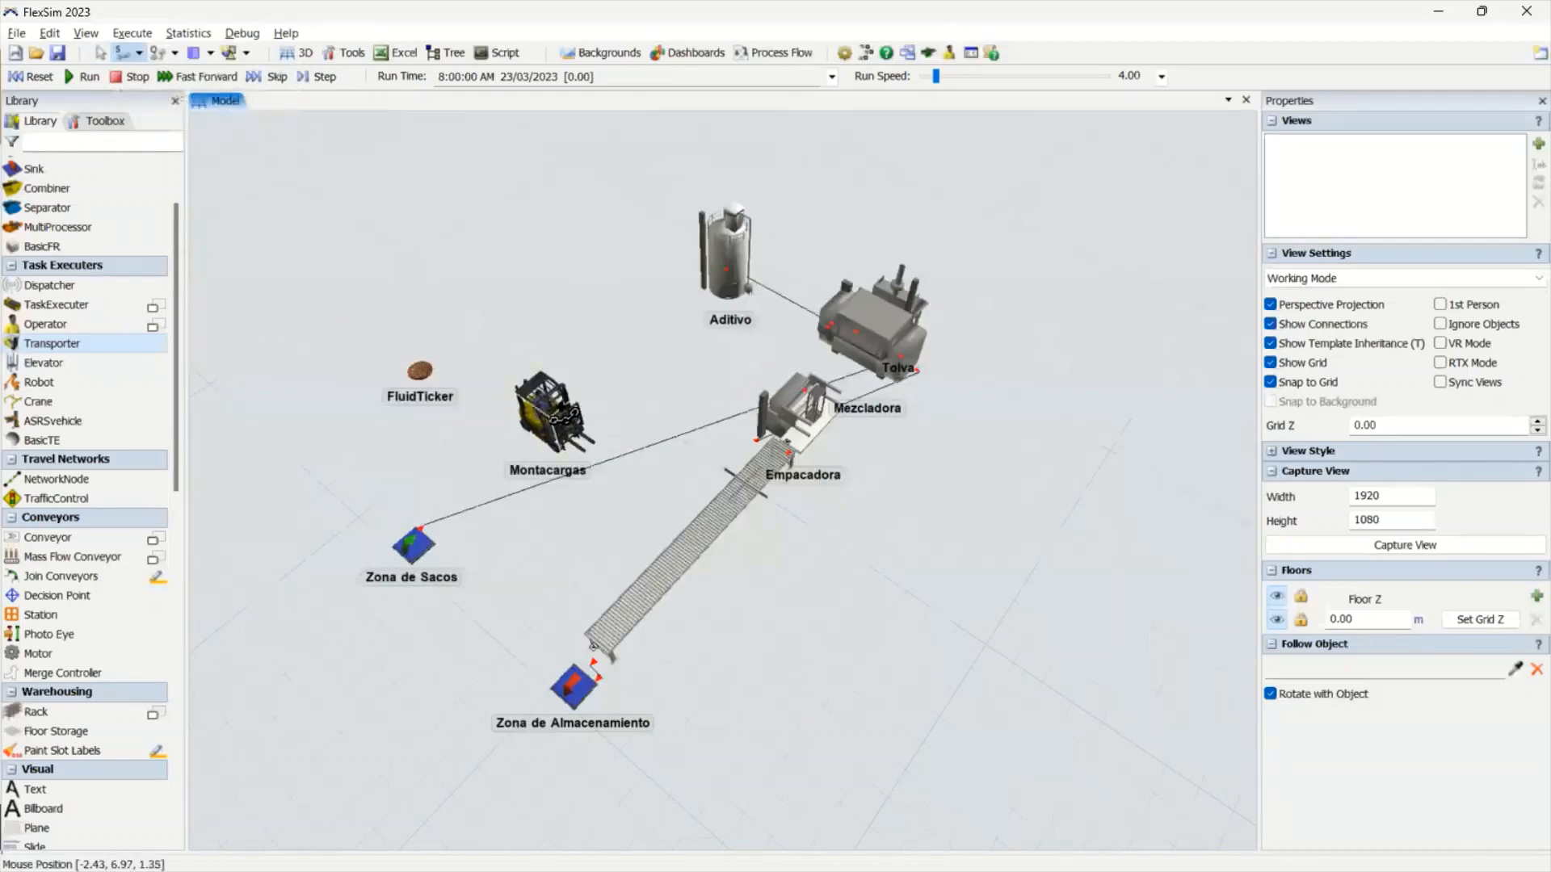
pyautogui.click(549, 411)
pyautogui.click(413, 546)
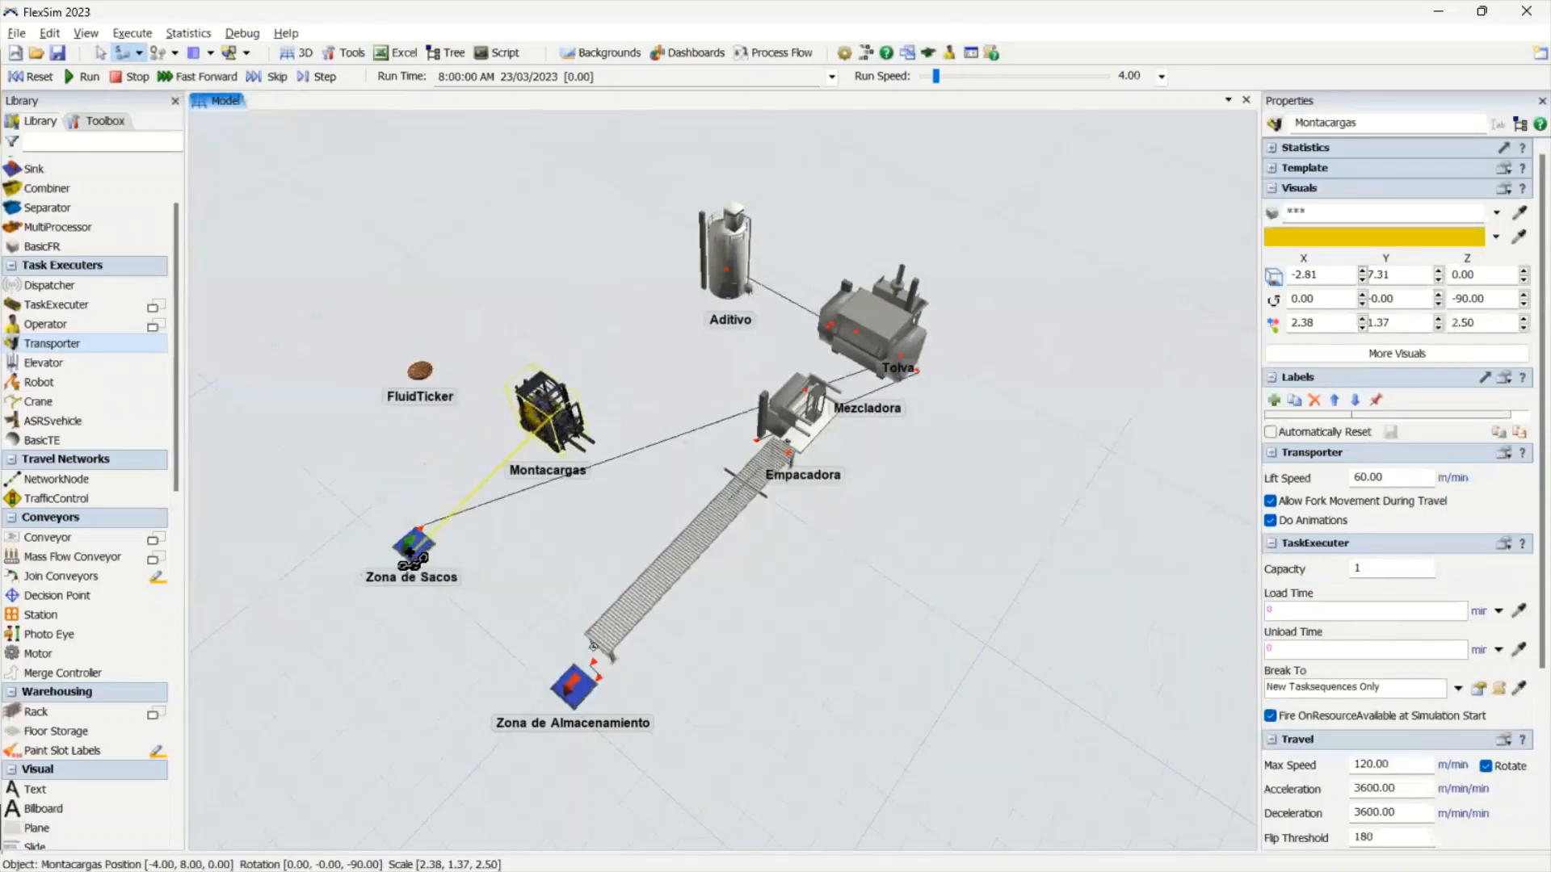
pyautogui.press('Escape')
pyautogui.click(410, 644)
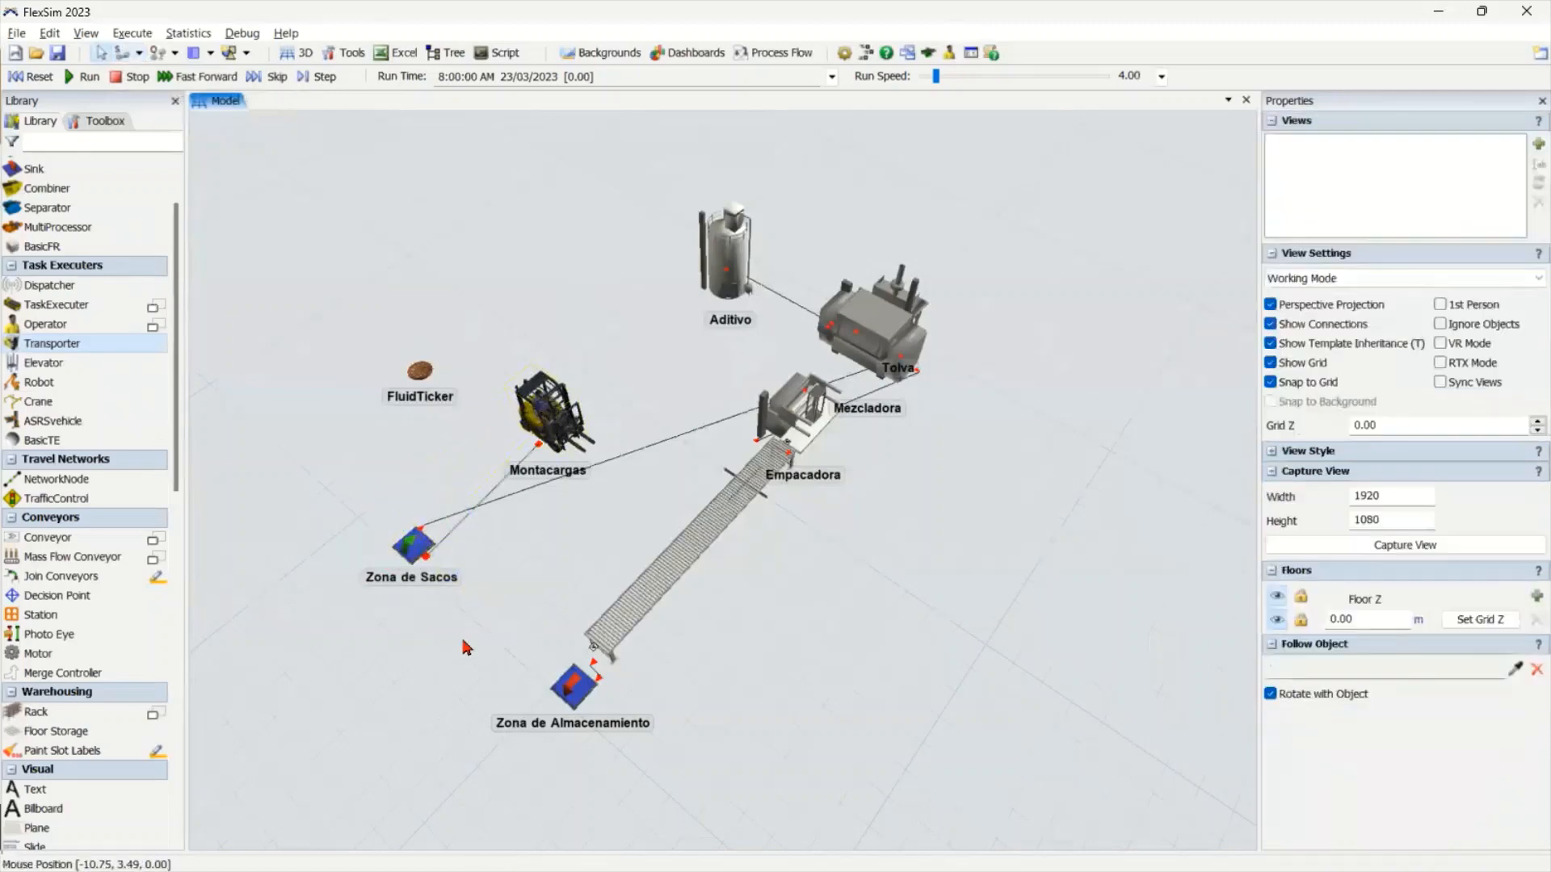
pyautogui.moveTo(463, 638); pyautogui.dragTo(651, 638, button='right')
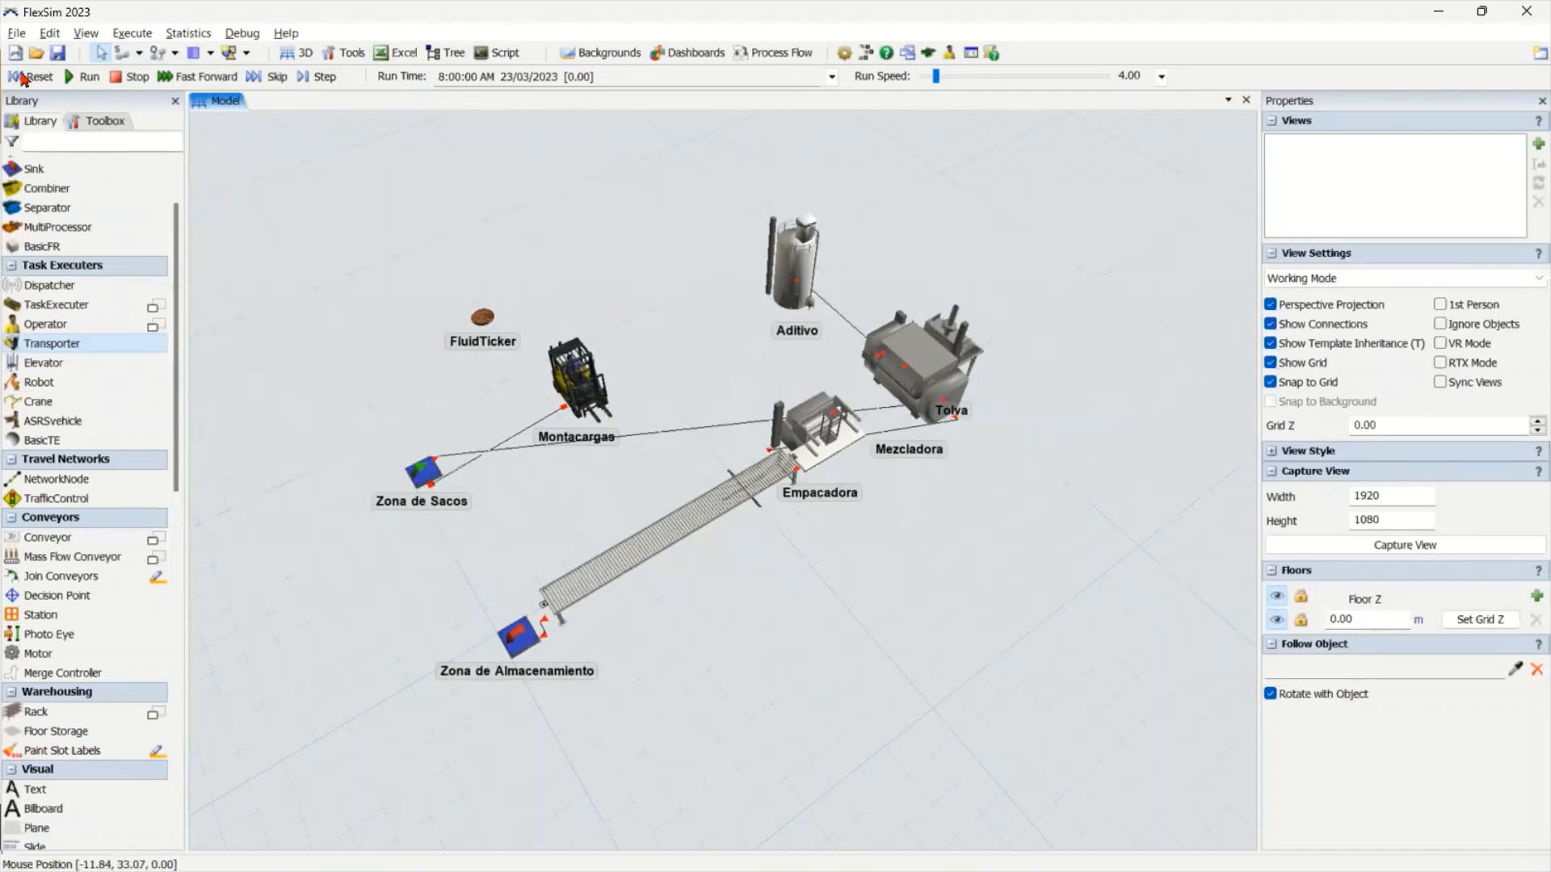
# Reset the model, set Zona de Sacos's Inter-Arrival Time to 0 and enable Use Transport for its output
pyautogui.click(29, 77)
pyautogui.click(436, 479)
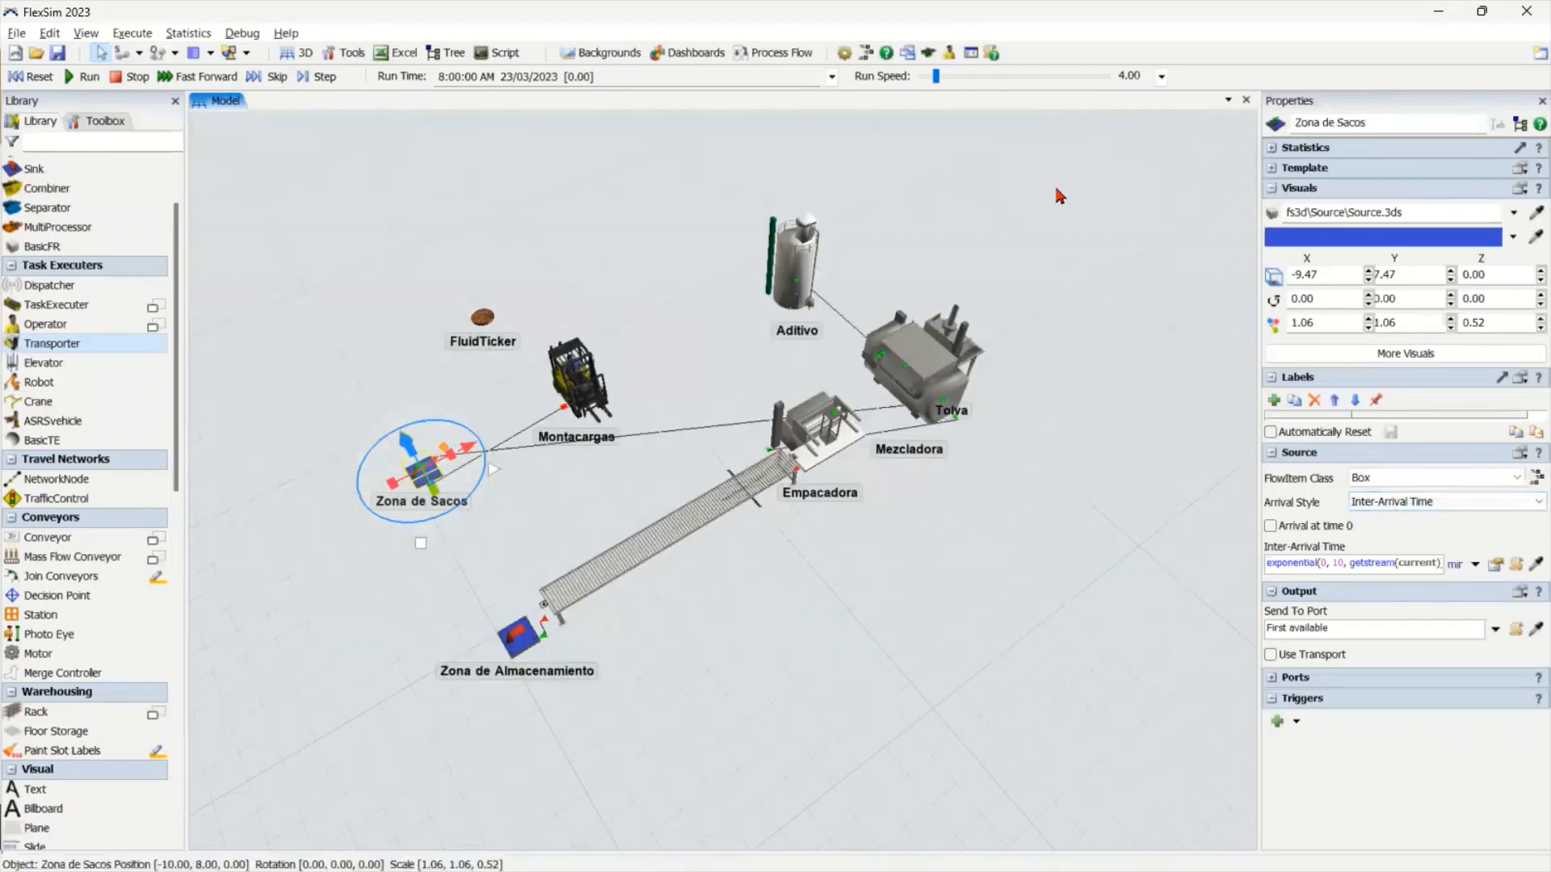
pyautogui.click(1327, 563)
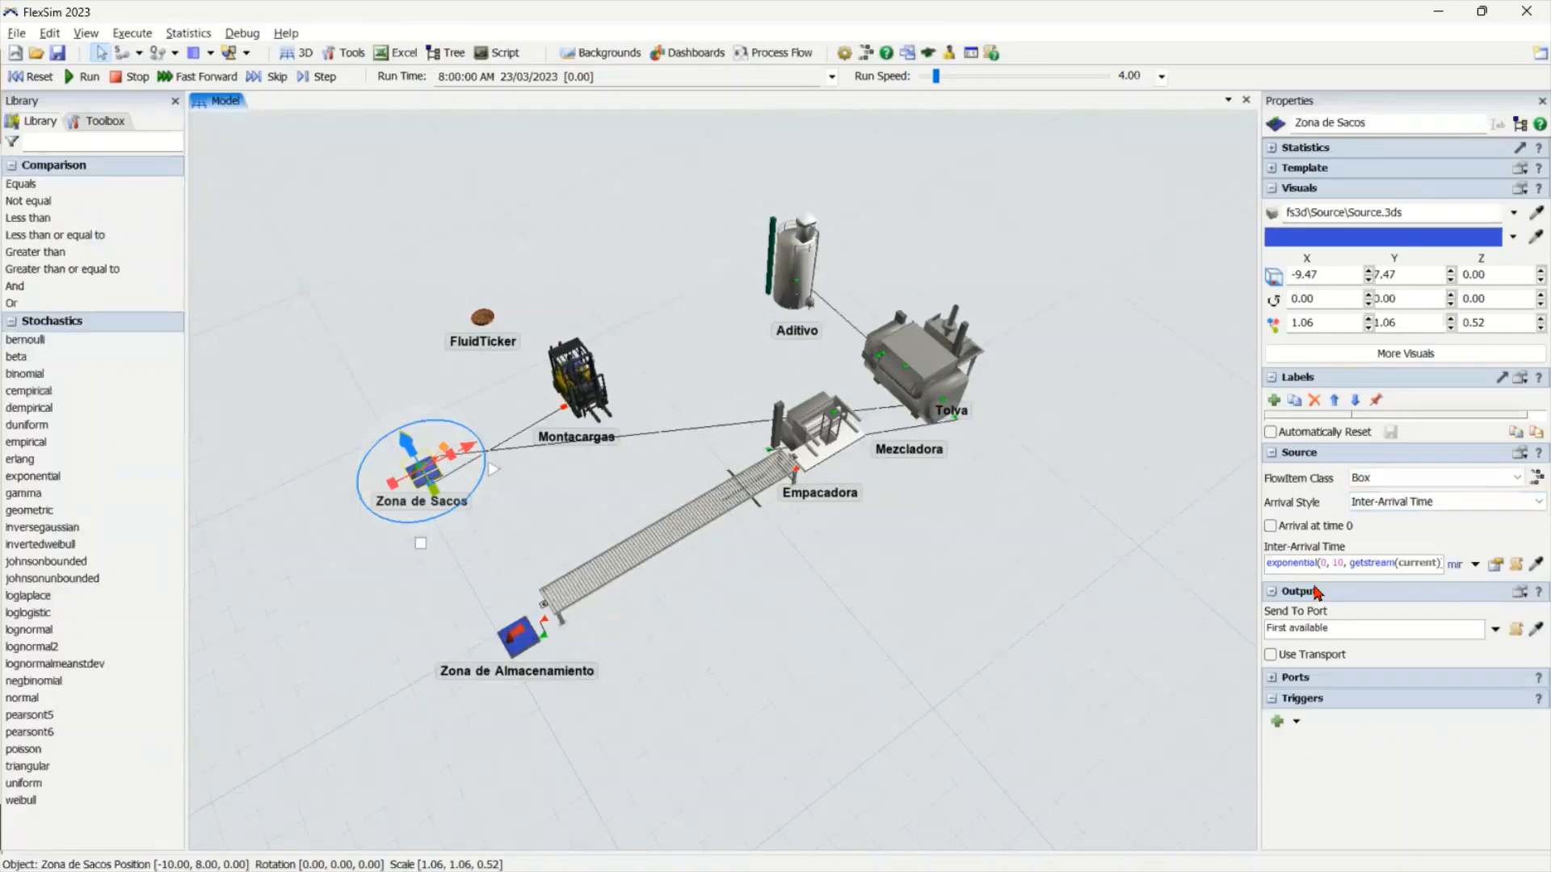
pyautogui.press('End')
pyautogui.hotkey('shift', 'Home')
pyautogui.write('0')
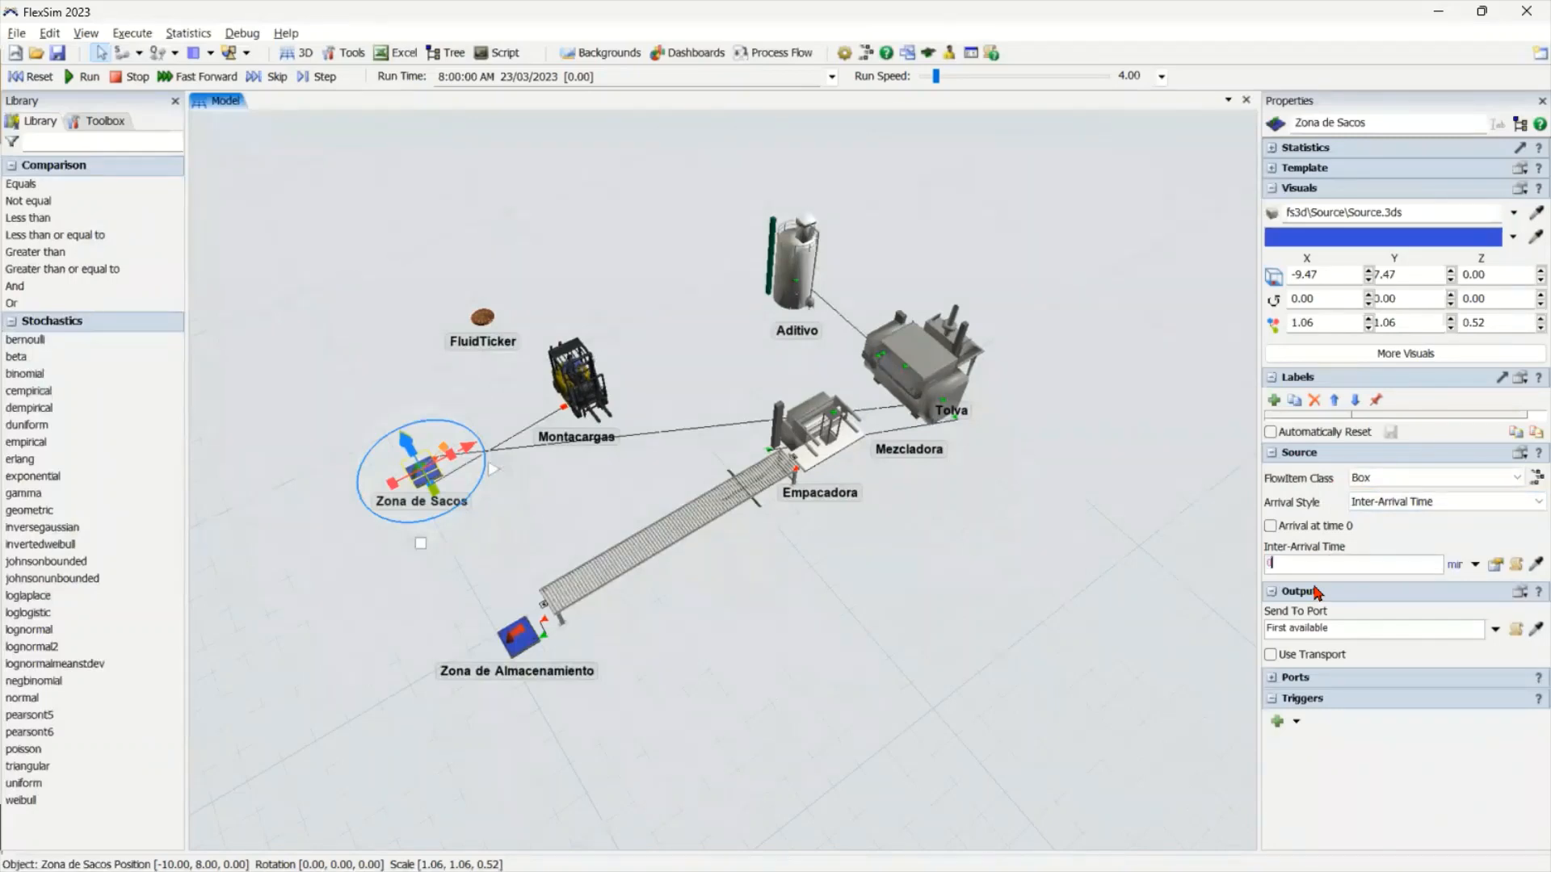
pyautogui.click(1349, 546)
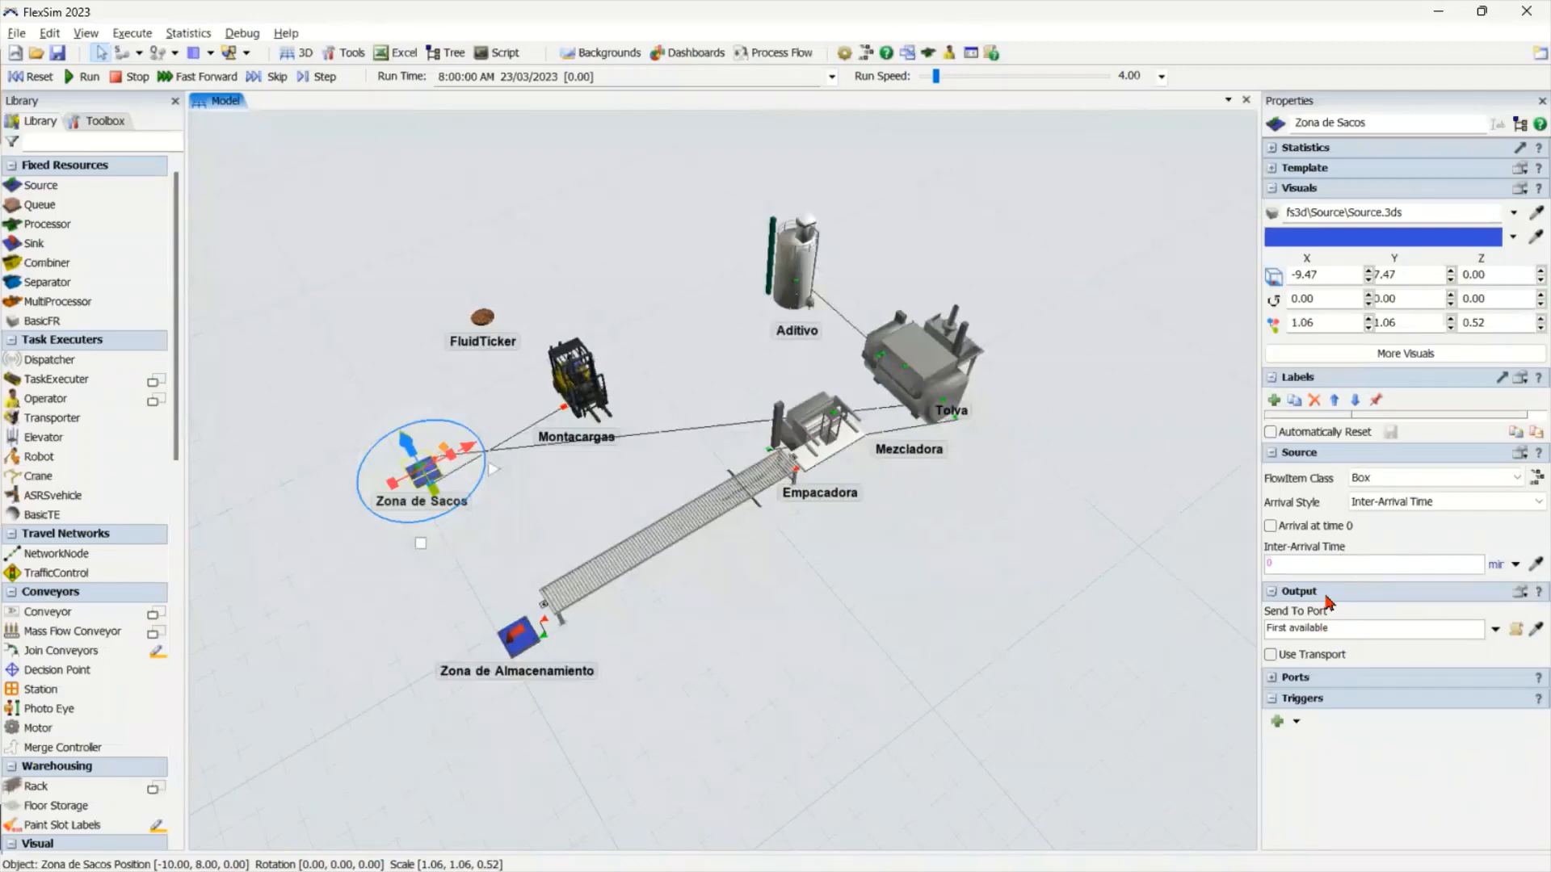
pyautogui.click(1293, 656)
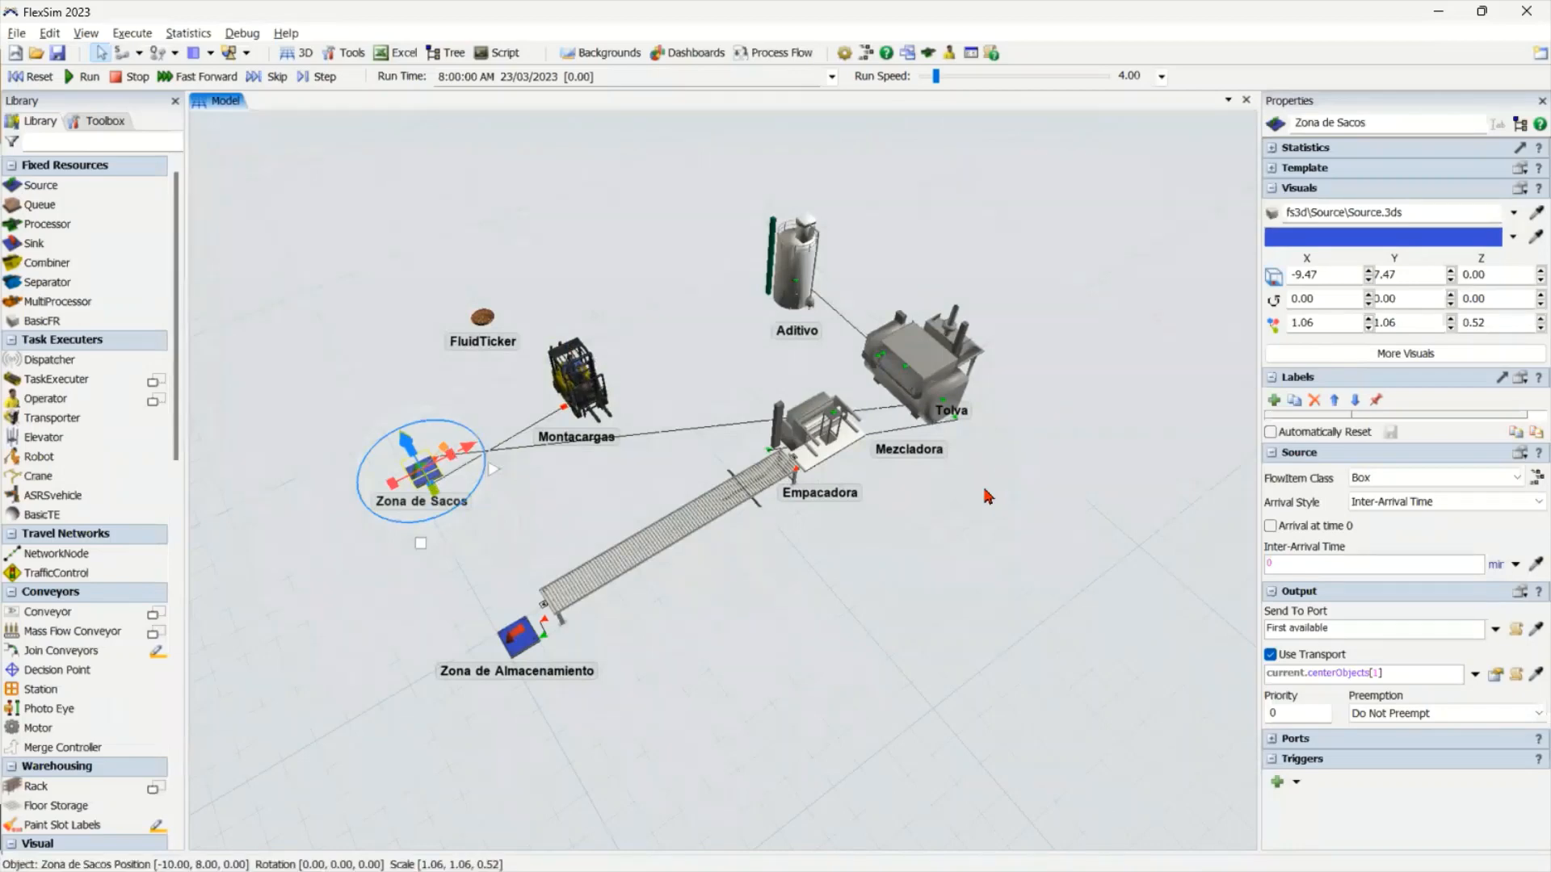
# Open the Aditivo generator's full properties and move the window clear of the model objects
pyautogui.moveTo(987, 496); pyautogui.dragTo(897, 557)
pyautogui.moveTo(850, 556); pyautogui.dragTo(852, 557, button='right')
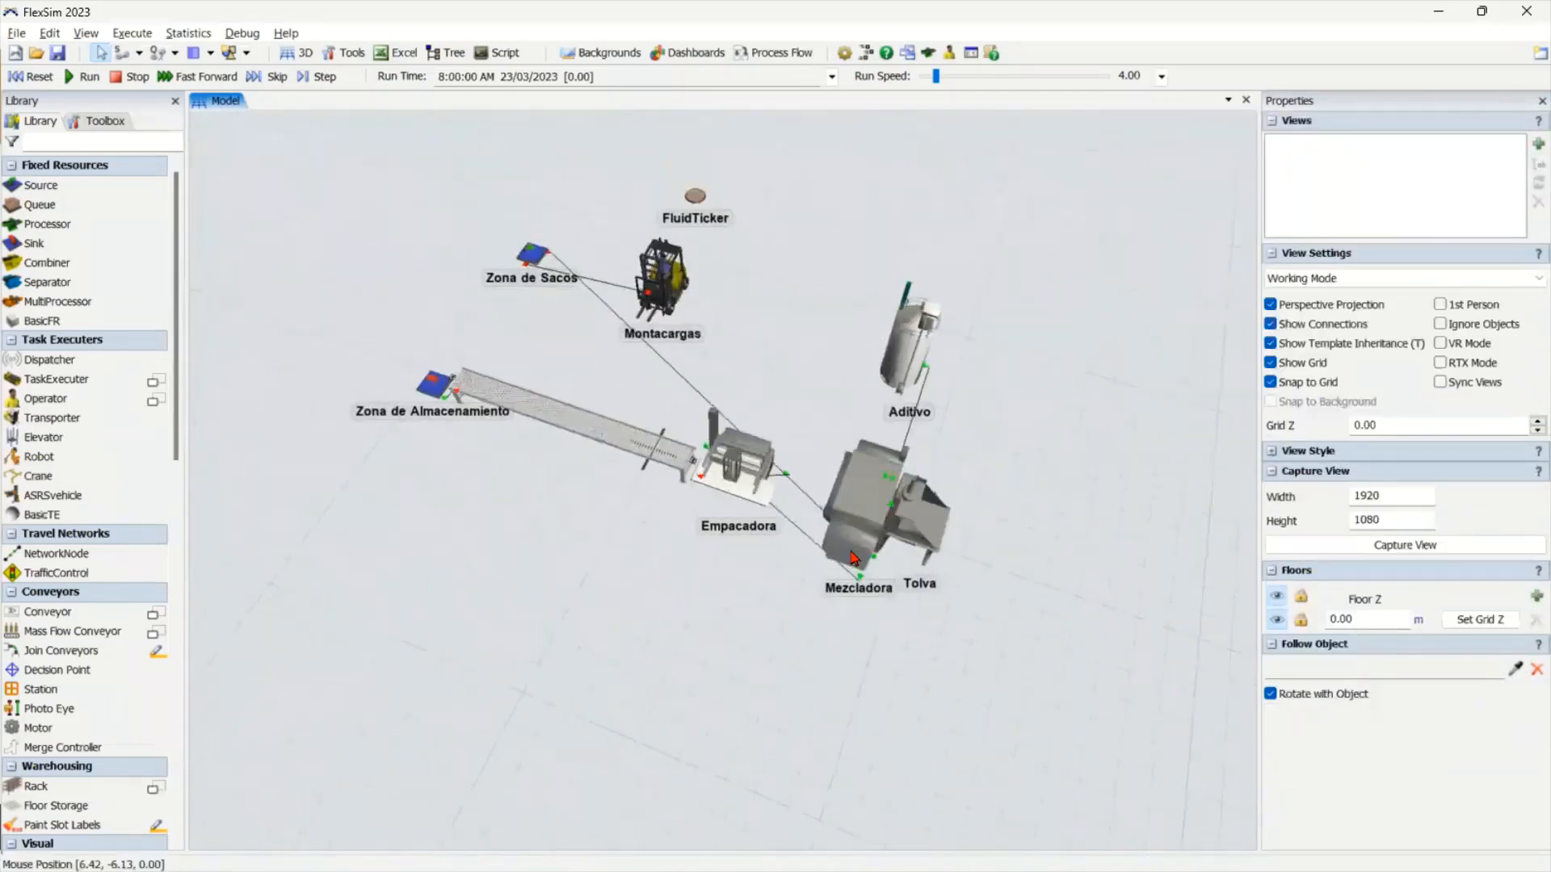
pyautogui.moveTo(768, 685); pyautogui.dragTo(775, 695, button='right')
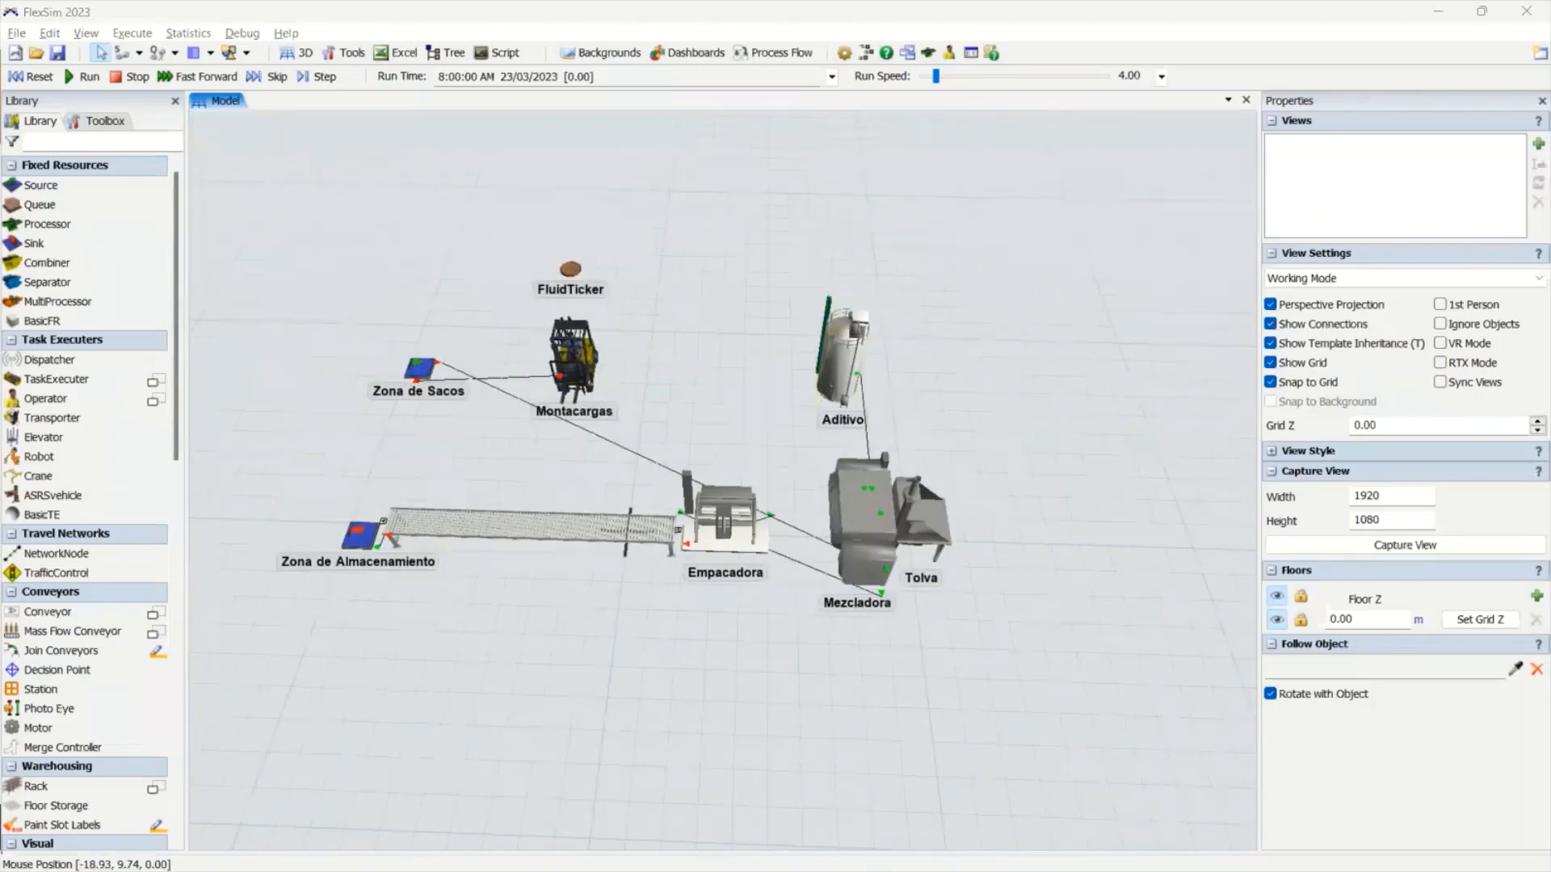
pyautogui.doubleClick(842, 359)
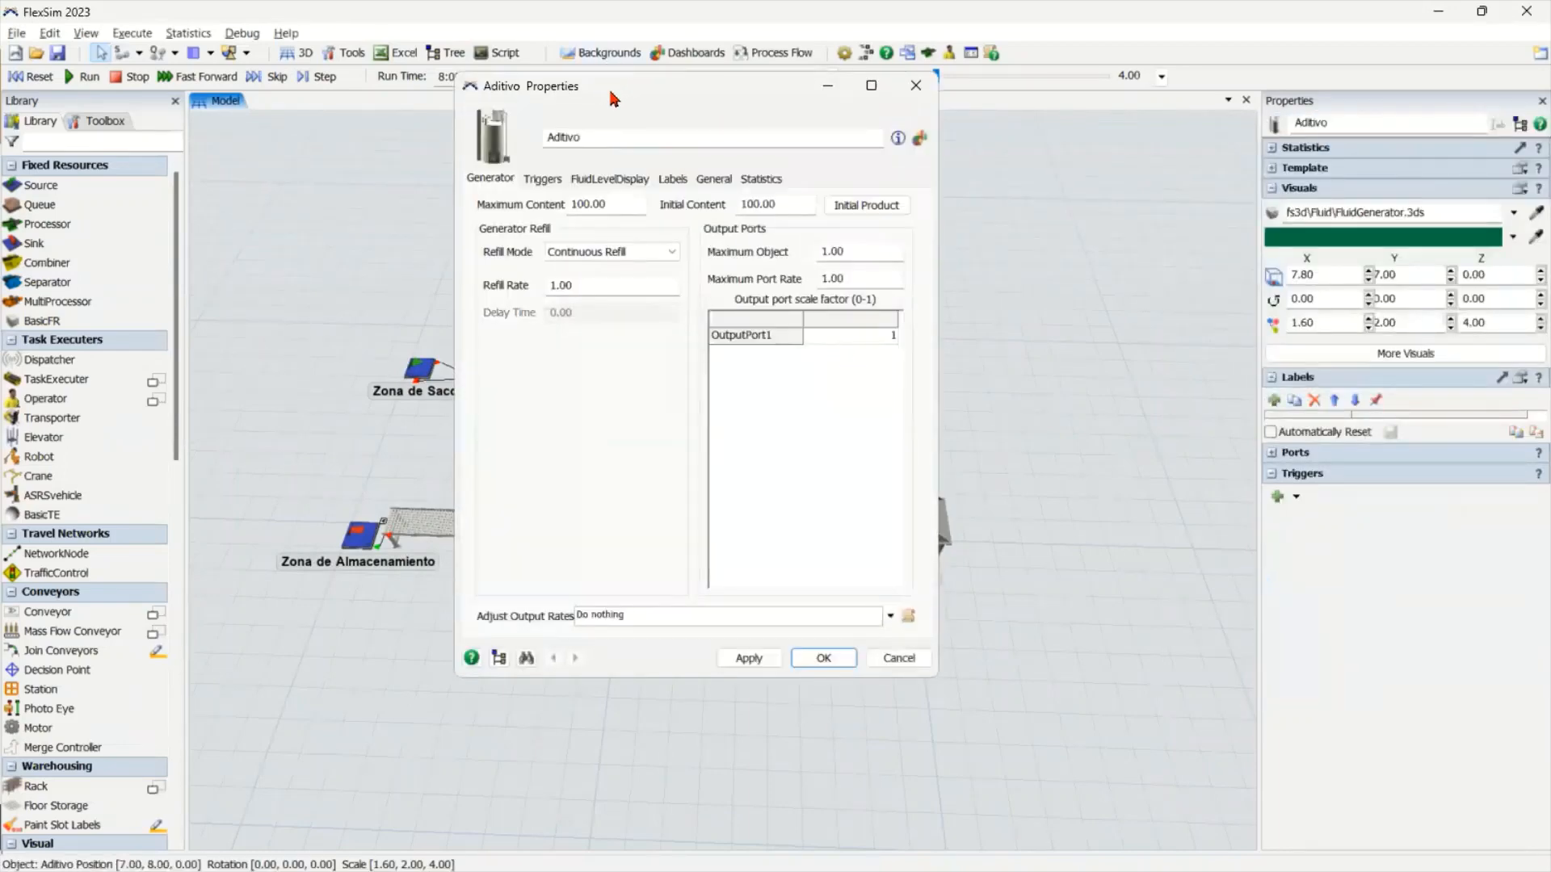
pyautogui.moveTo(611, 98); pyautogui.dragTo(1077, 135)
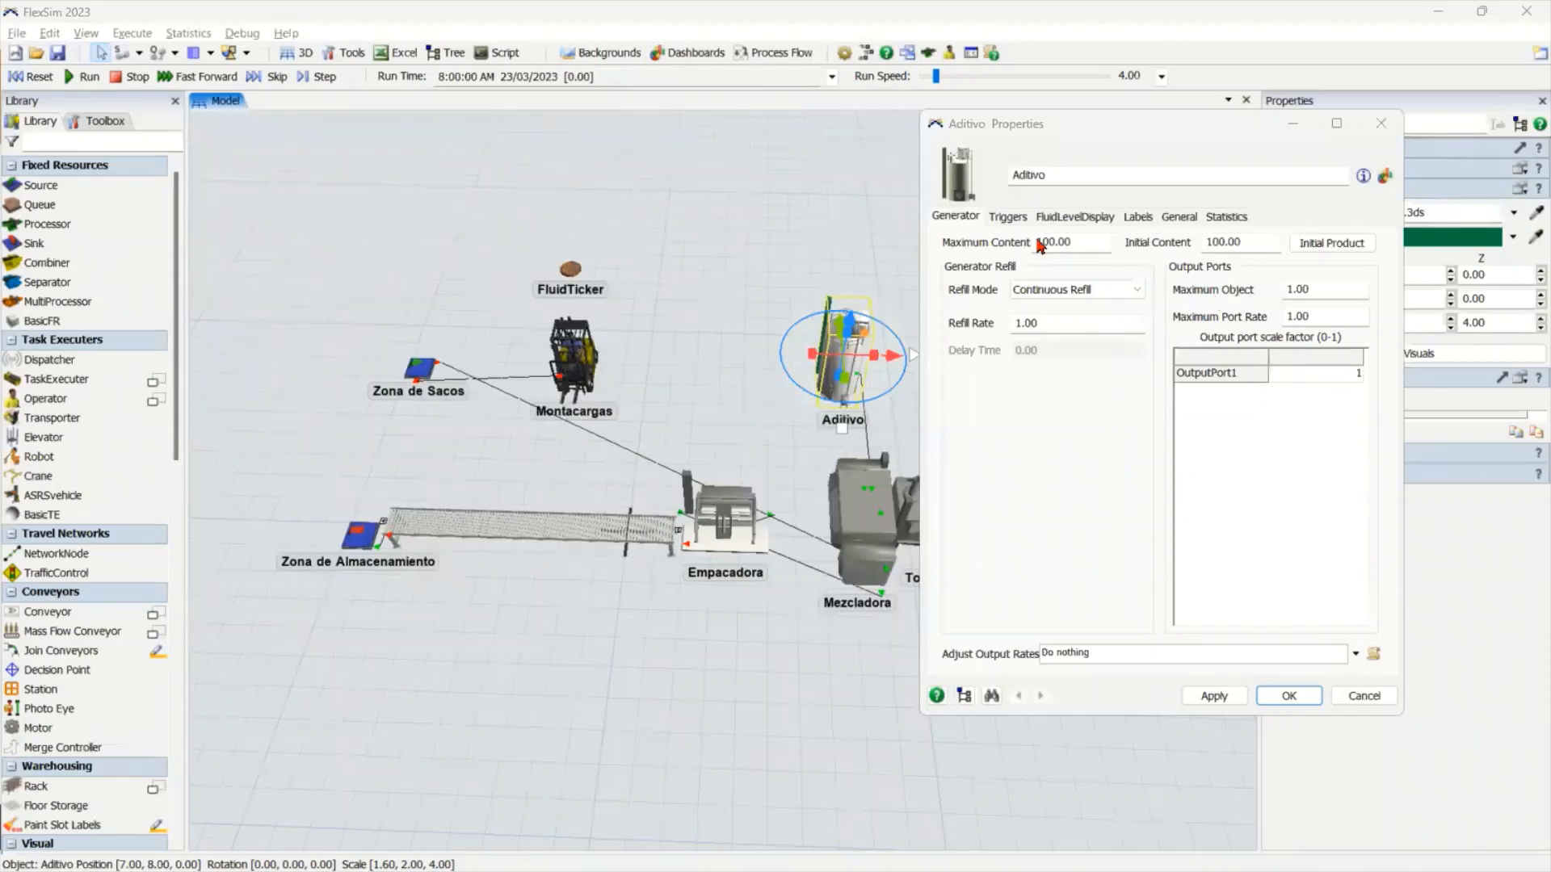
# Examine the model's time and fluid units in Model Settings alongside Aditivo's maximum object rate and maximum content
pyautogui.click(49, 33)
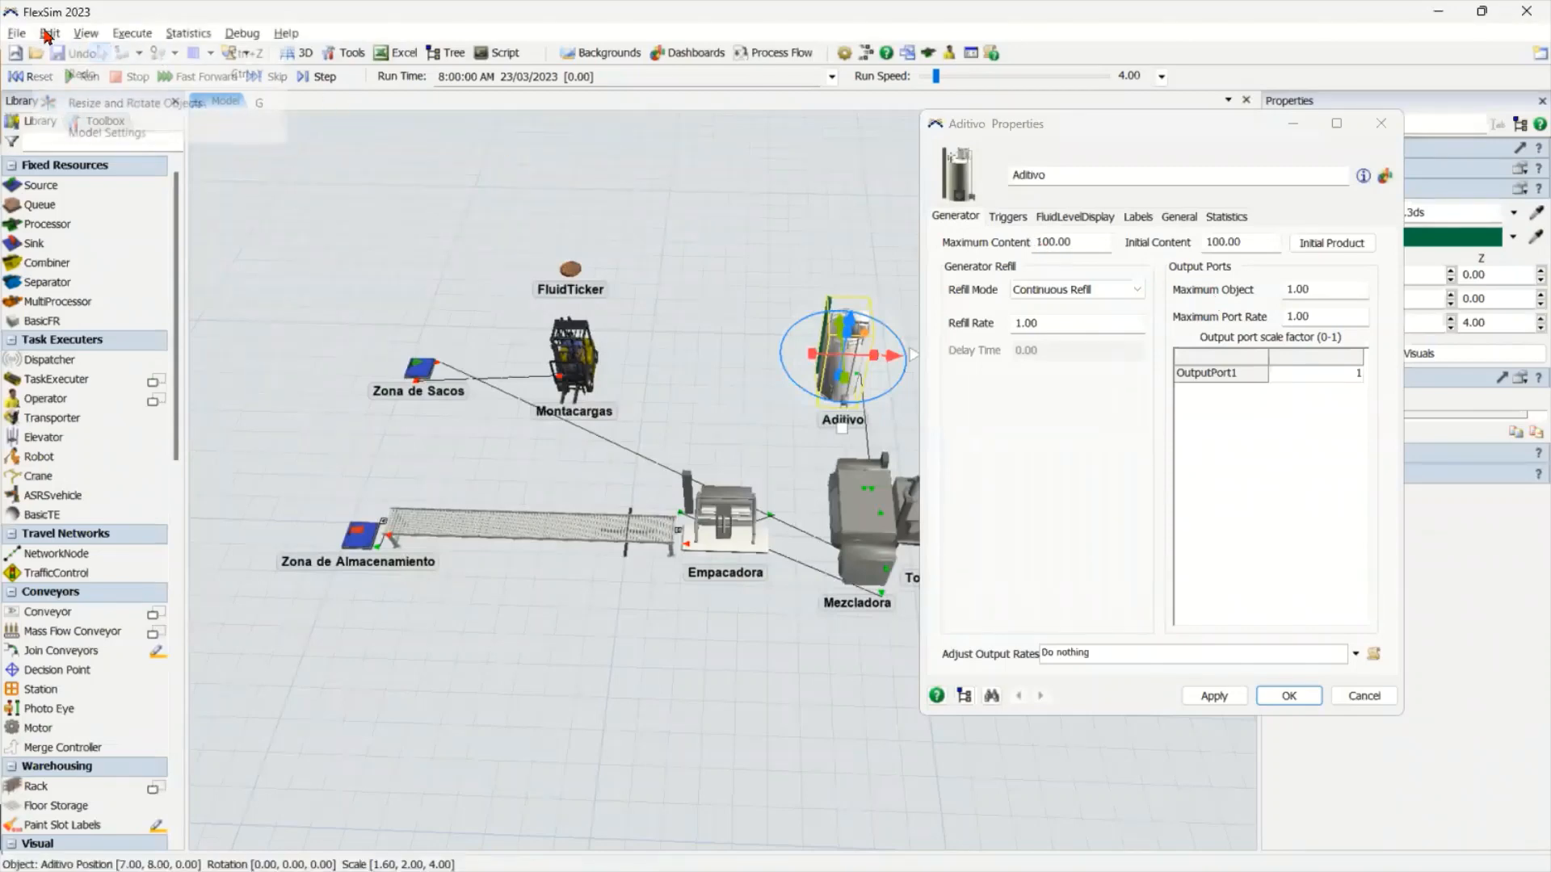
pyautogui.click(105, 132)
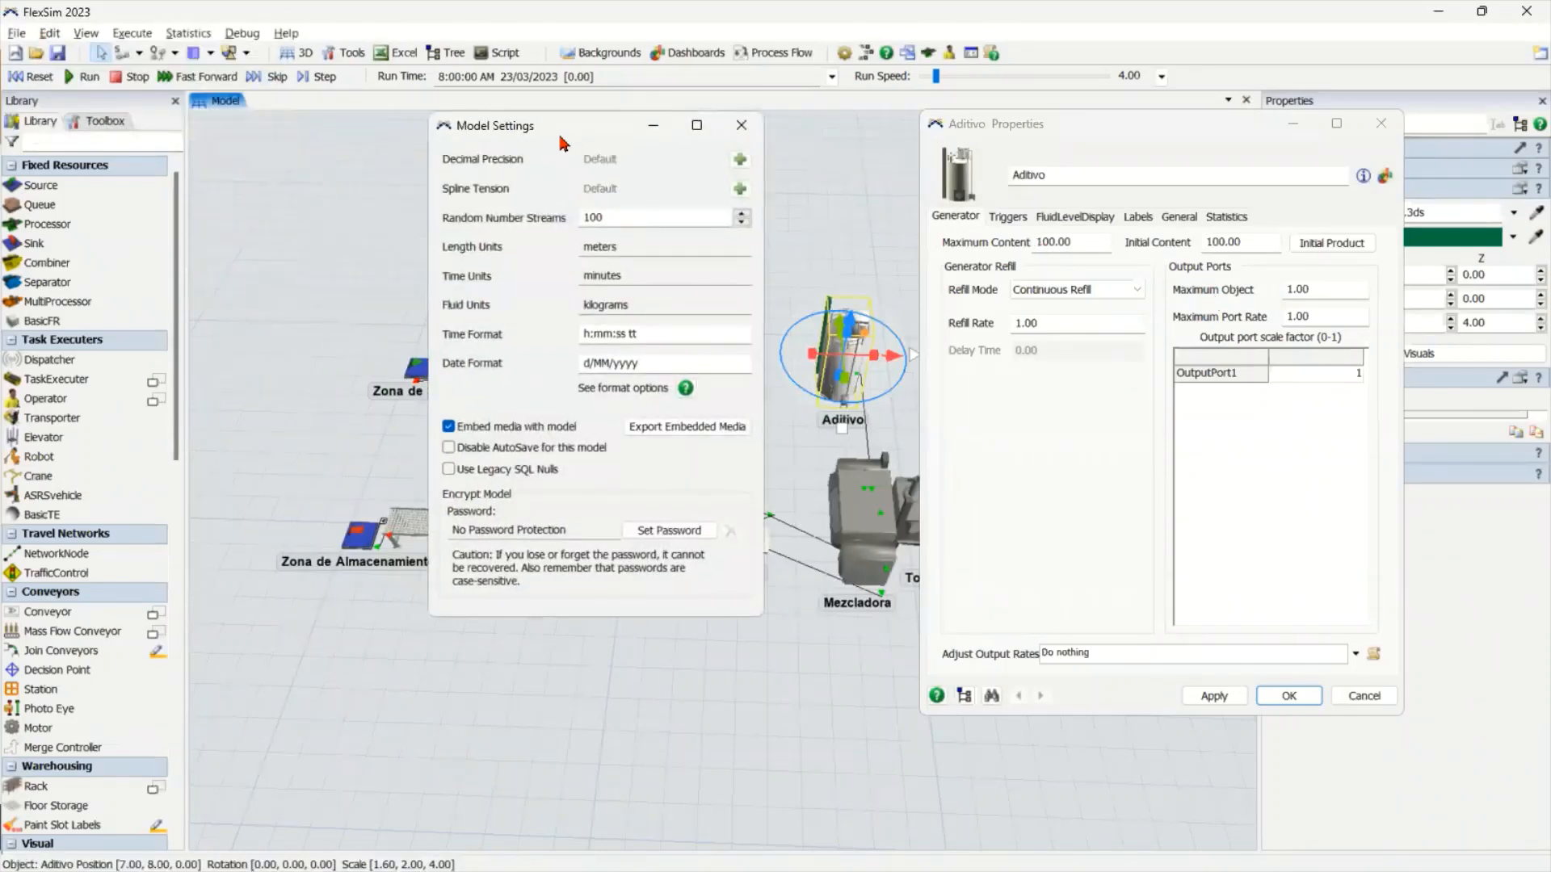
pyautogui.moveTo(569, 145); pyautogui.dragTo(328, 164)
pyautogui.doubleClick(427, 325)
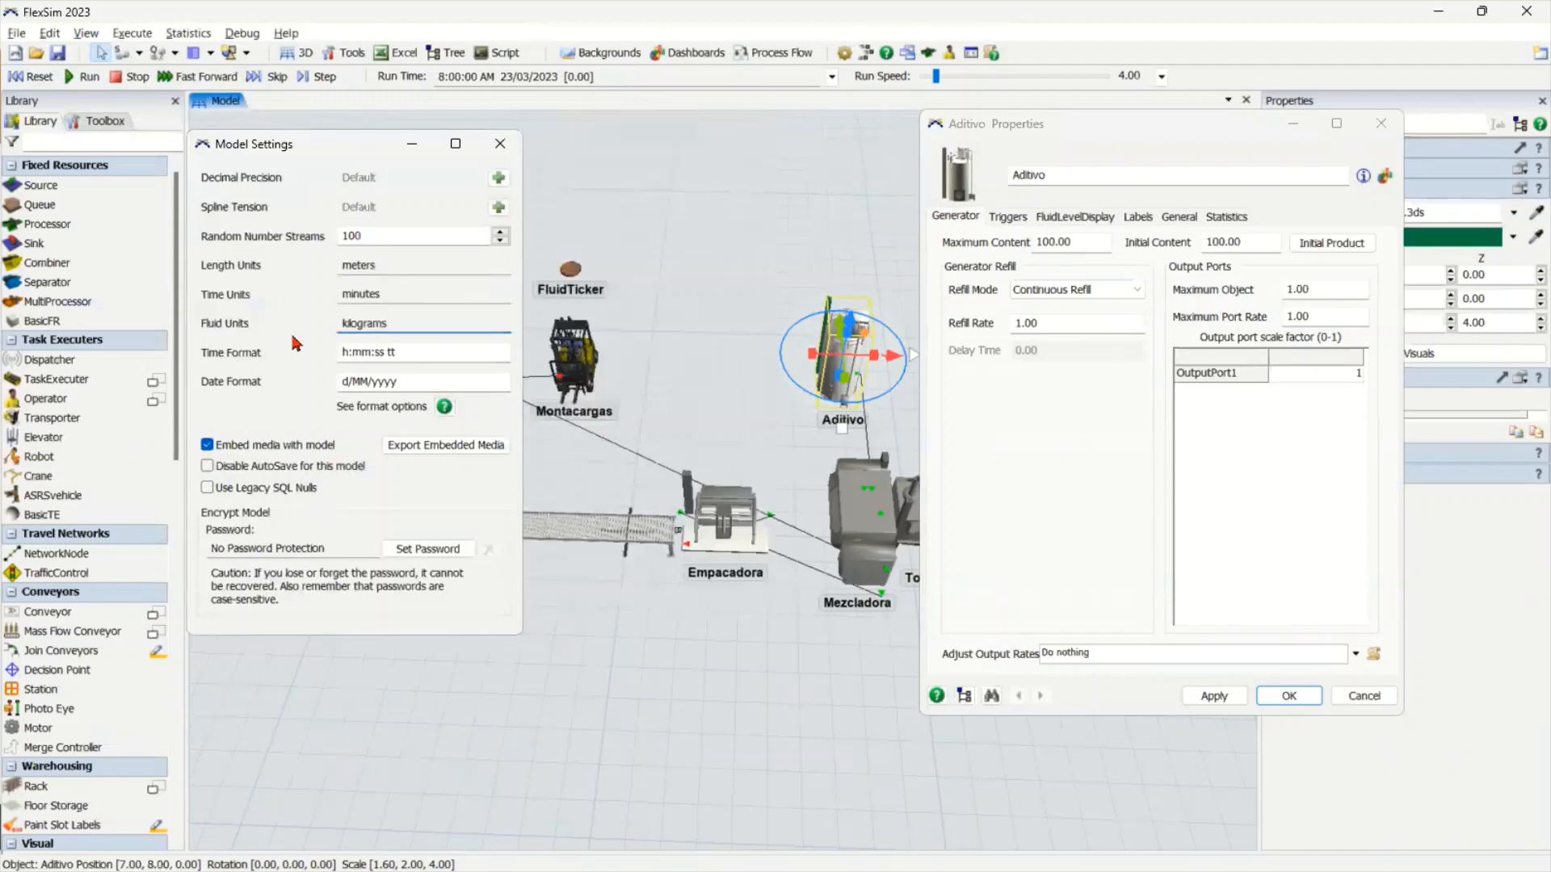
pyautogui.doubleClick(388, 295)
pyautogui.click(279, 303)
pyautogui.click(1352, 288)
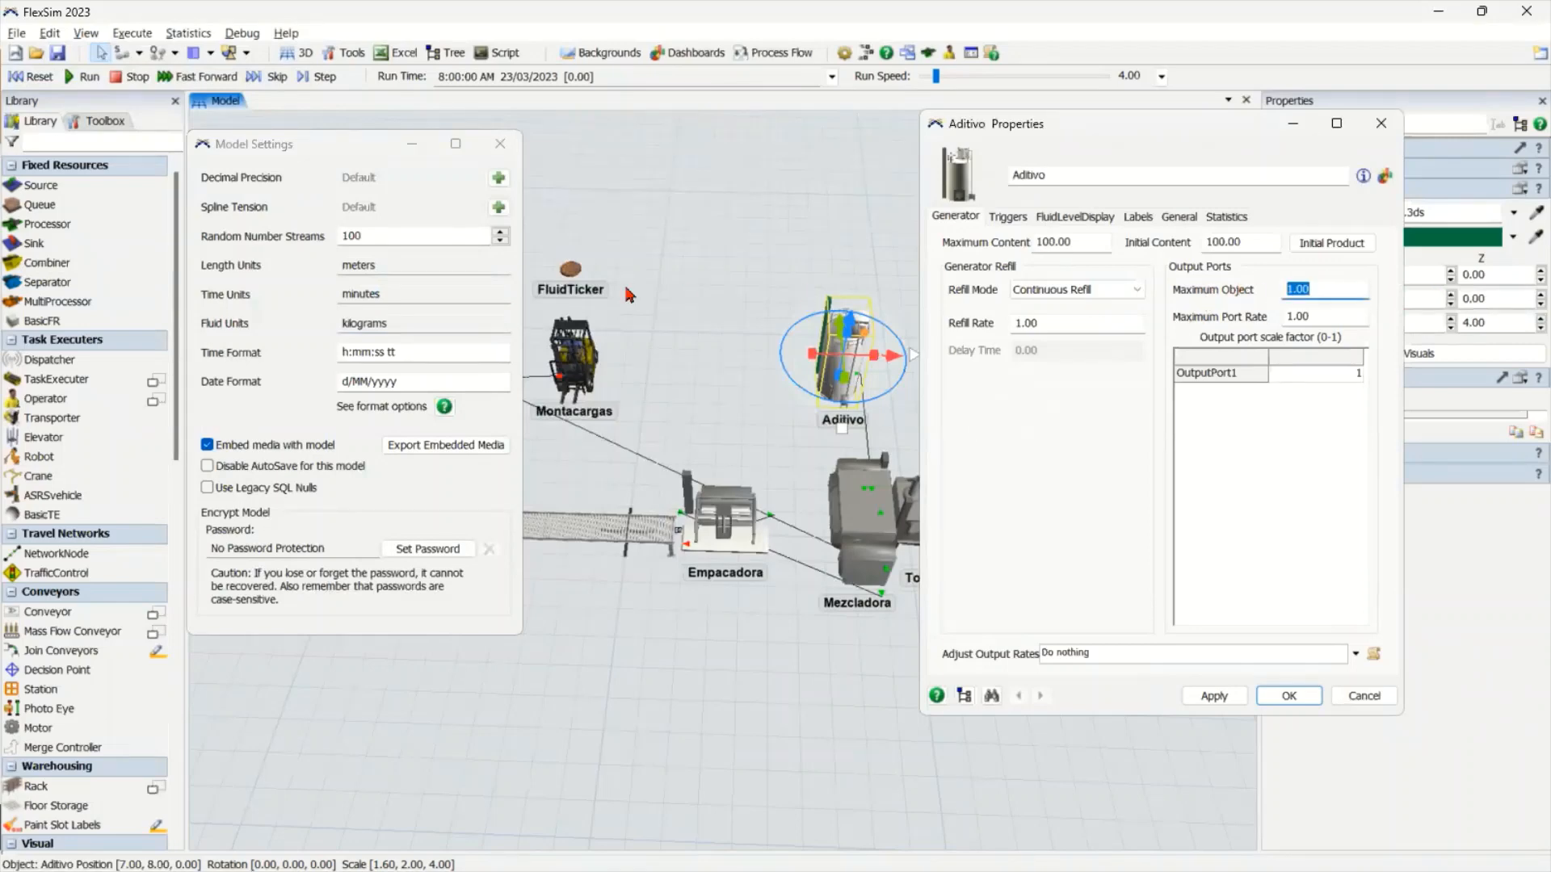
pyautogui.click(380, 325)
pyautogui.click(429, 297)
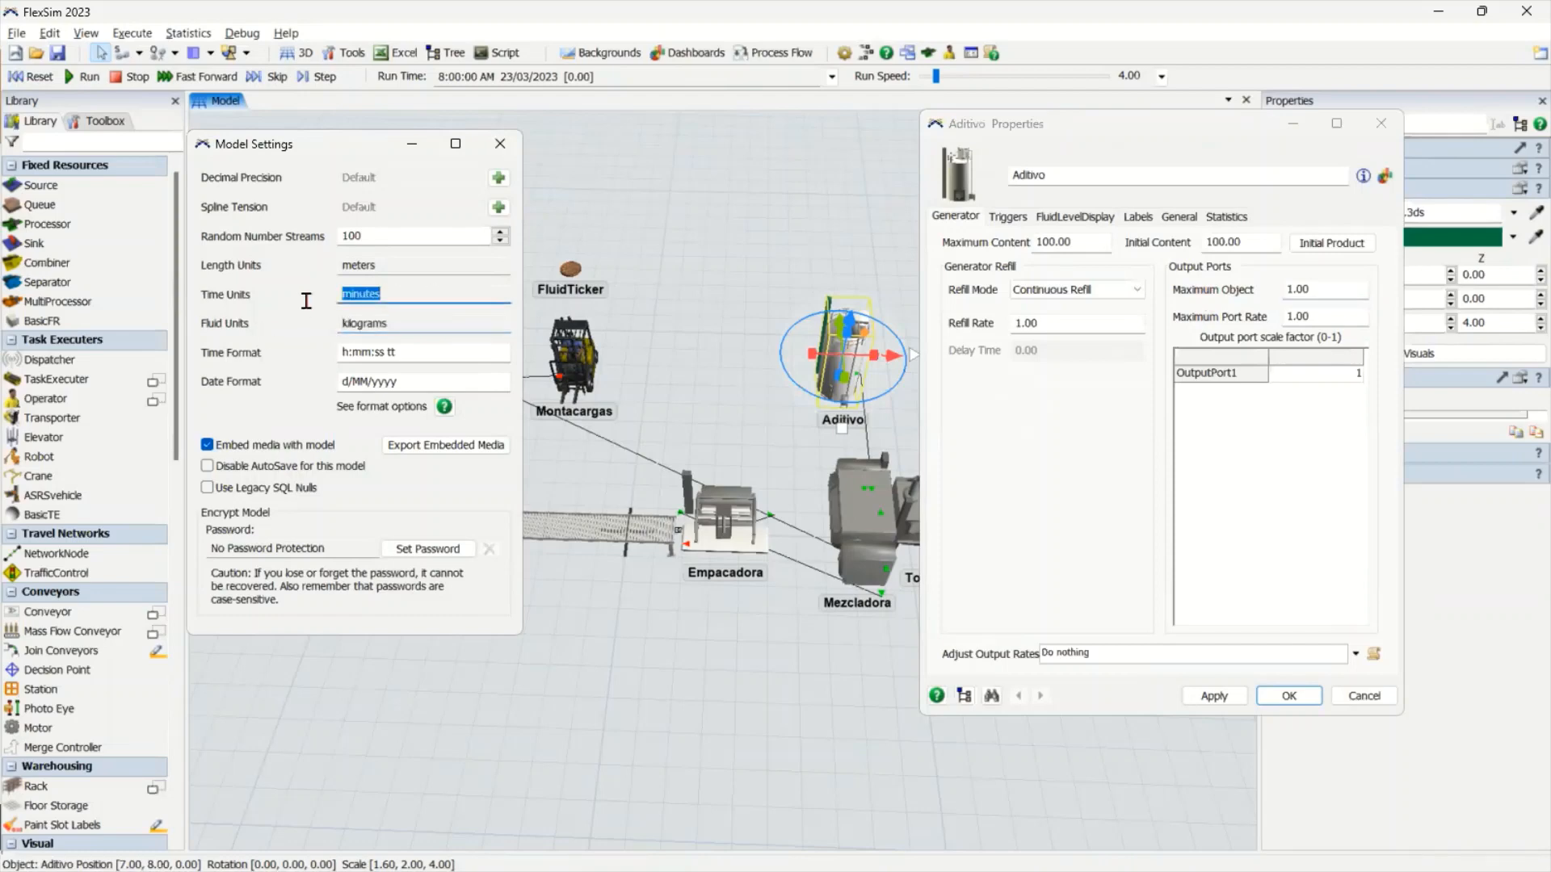
pyautogui.click(1306, 286)
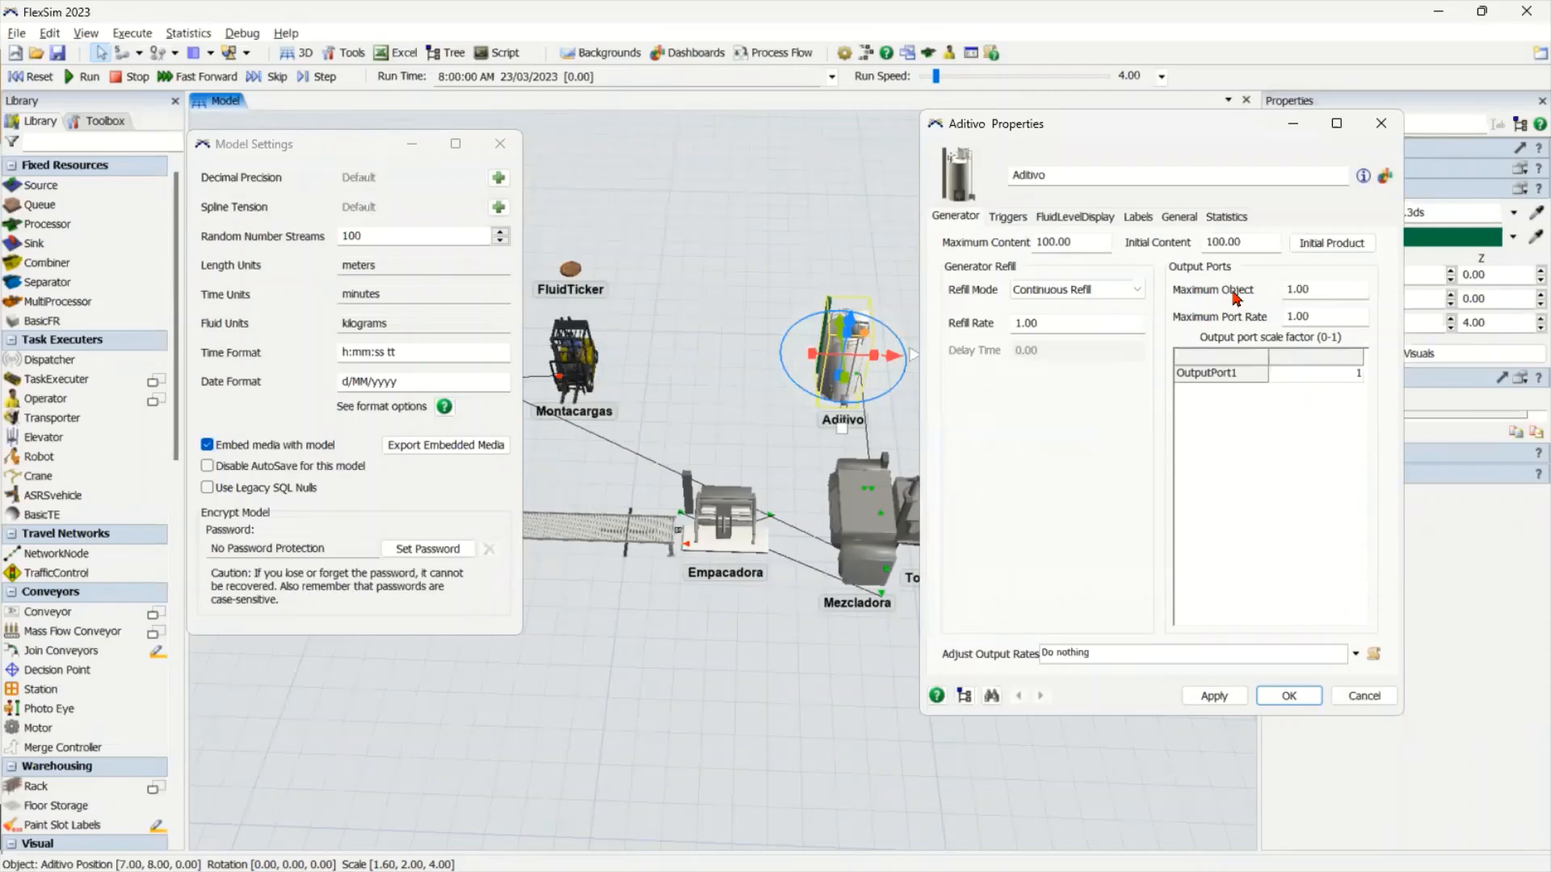
pyautogui.click(1328, 287)
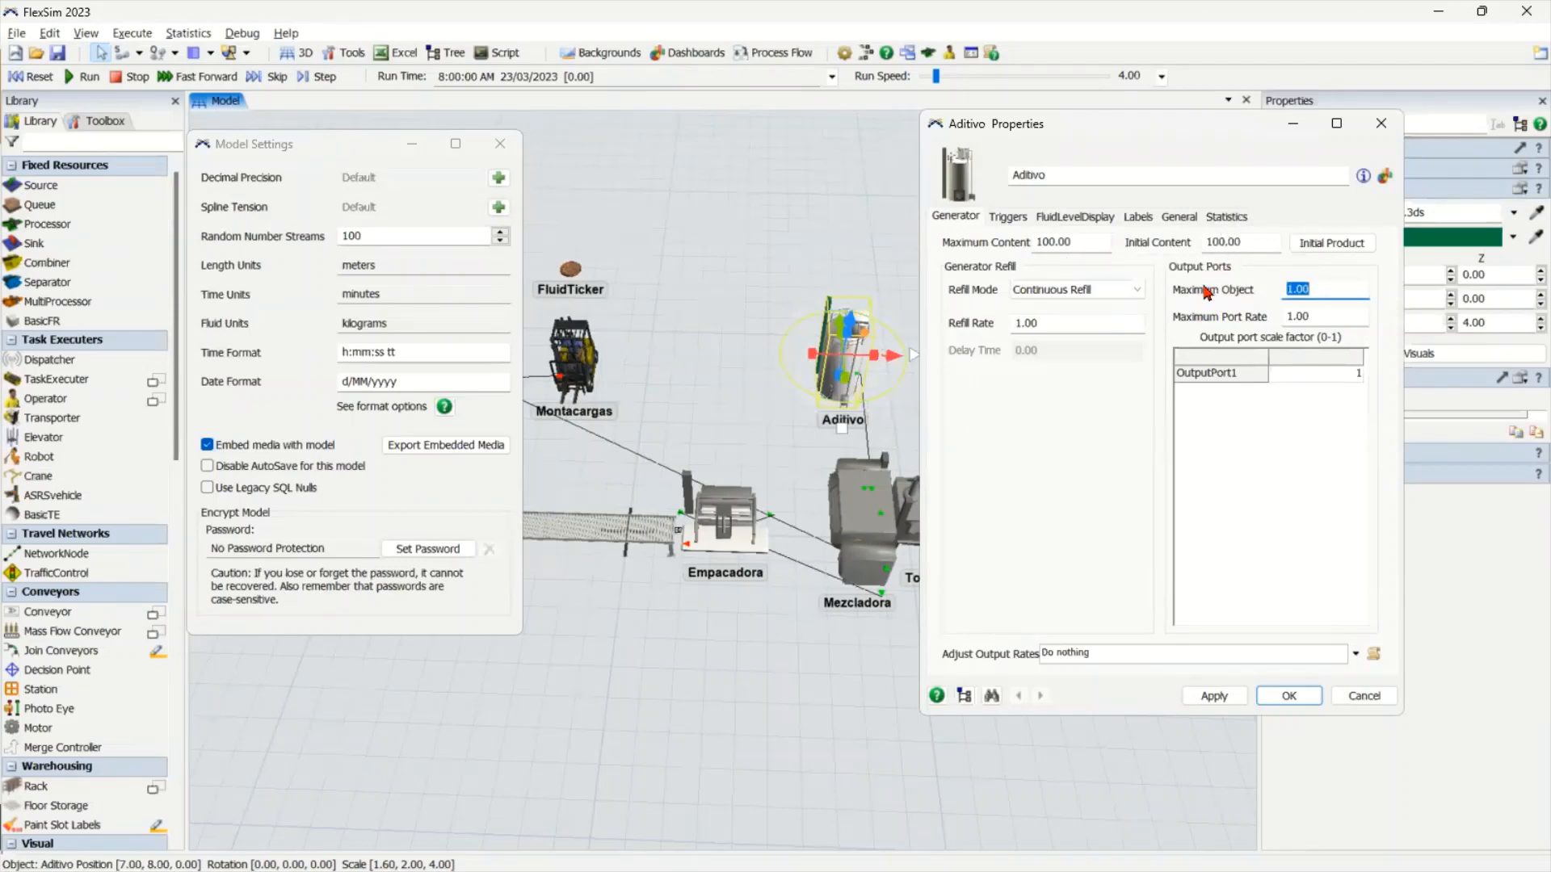
pyautogui.click(1100, 243)
pyautogui.doubleClick(1100, 243)
pyautogui.doubleClick(1100, 244)
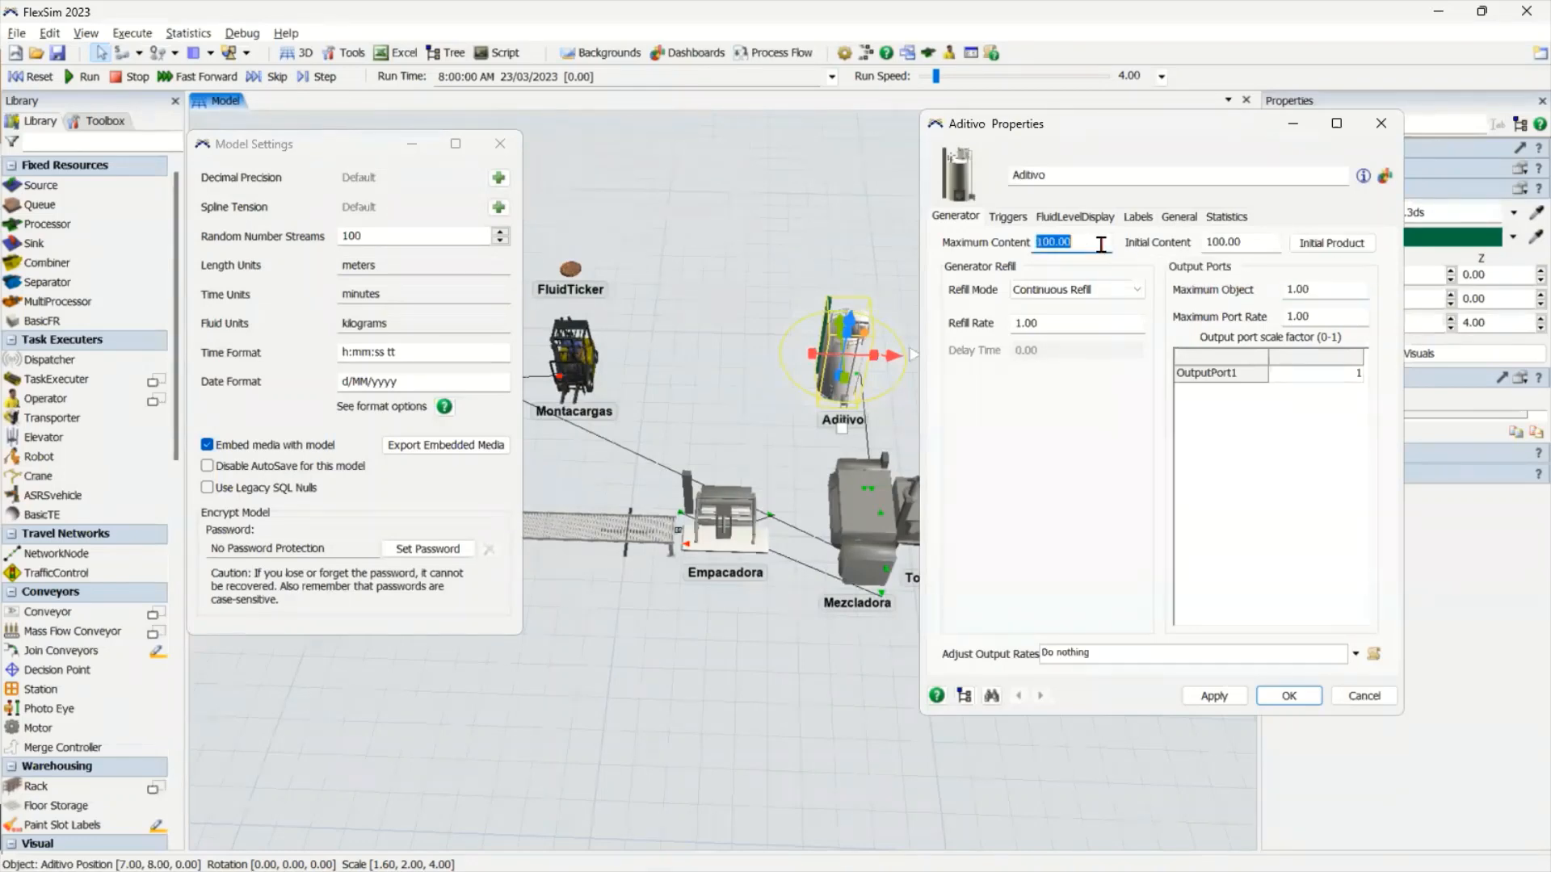
pyautogui.click(1100, 243)
# Set Aditivo's Maximum Object rate and Maximum Port Rate to 5
pyautogui.click(1335, 291)
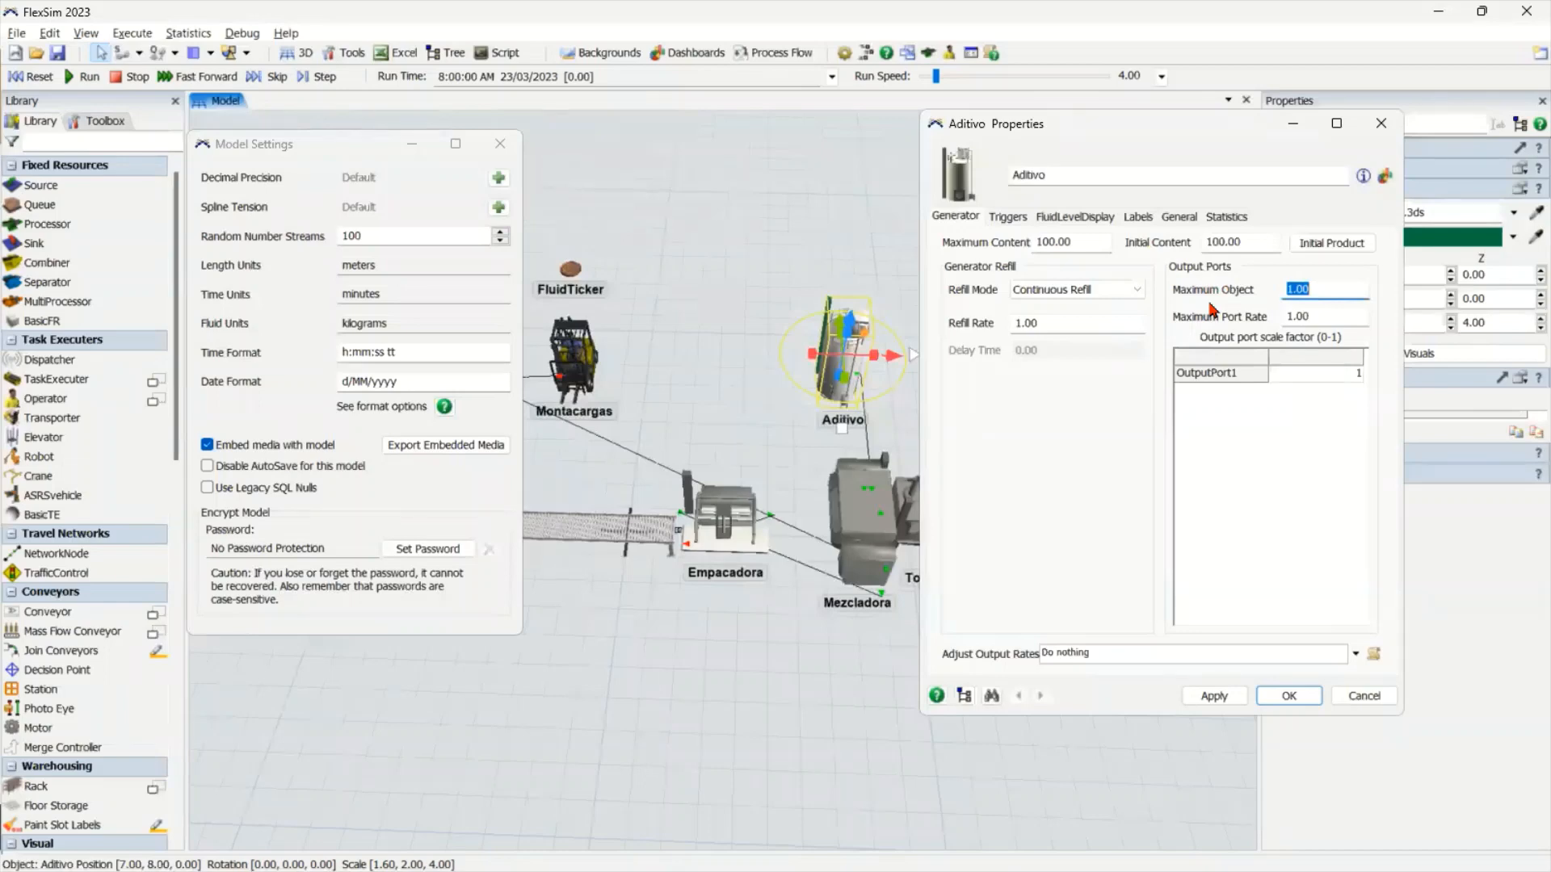
pyautogui.write('5')
pyautogui.click(1319, 316)
pyautogui.write('5')
# Set Aditivo's Refill Mode to Complete Refill when Empty with a Delay Time of 15, and close Model Settings
pyautogui.scroll(-1, 1093, 292)
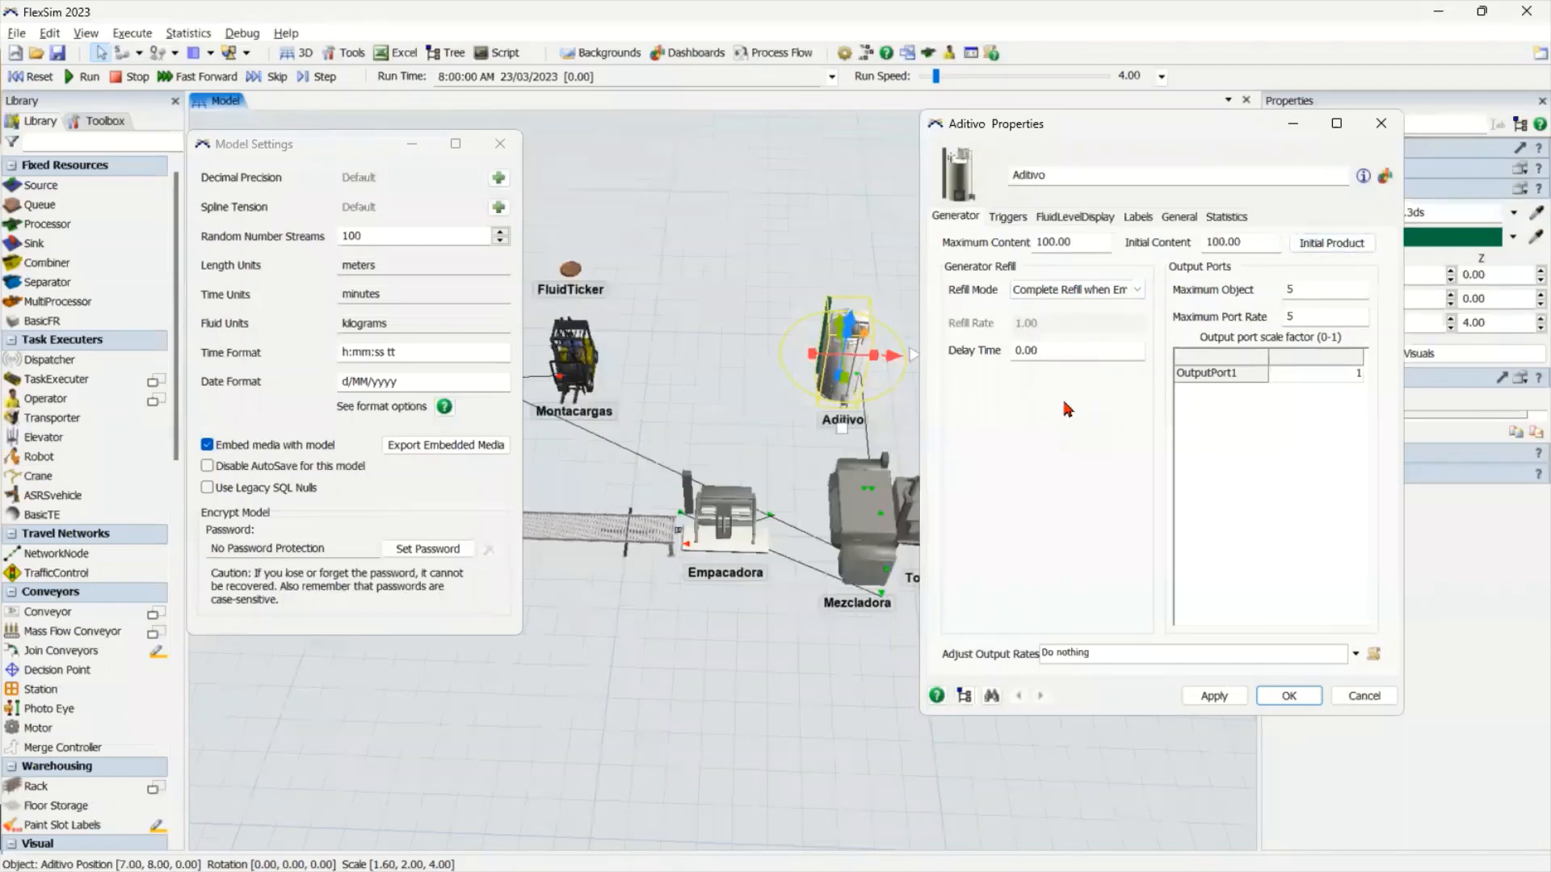
pyautogui.doubleClick(1111, 347)
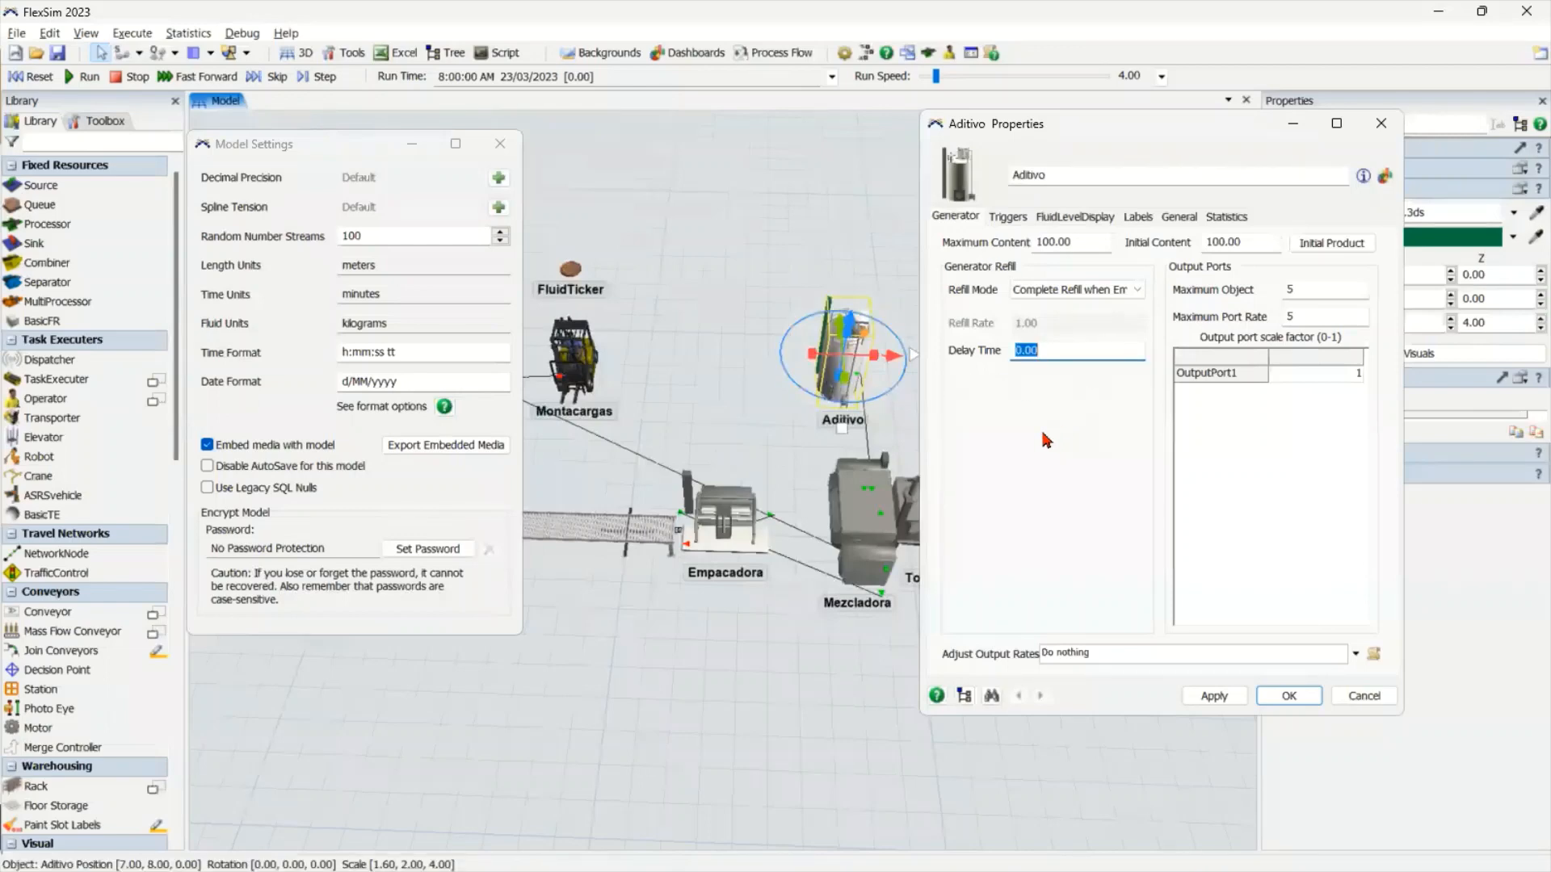
pyautogui.write('15')
pyautogui.click(997, 377)
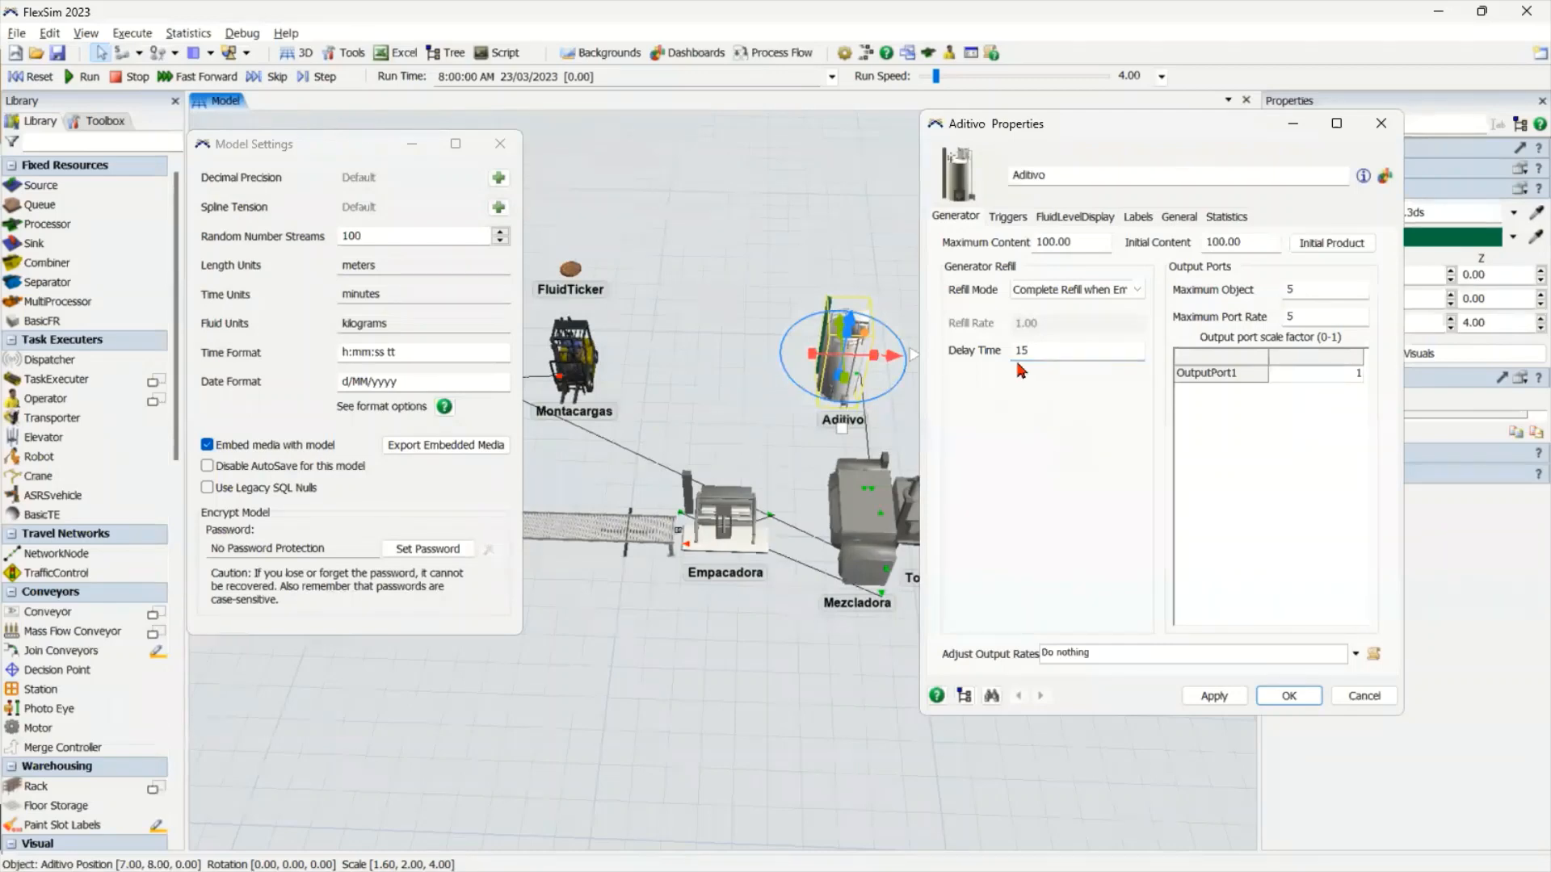
pyautogui.click(1117, 292)
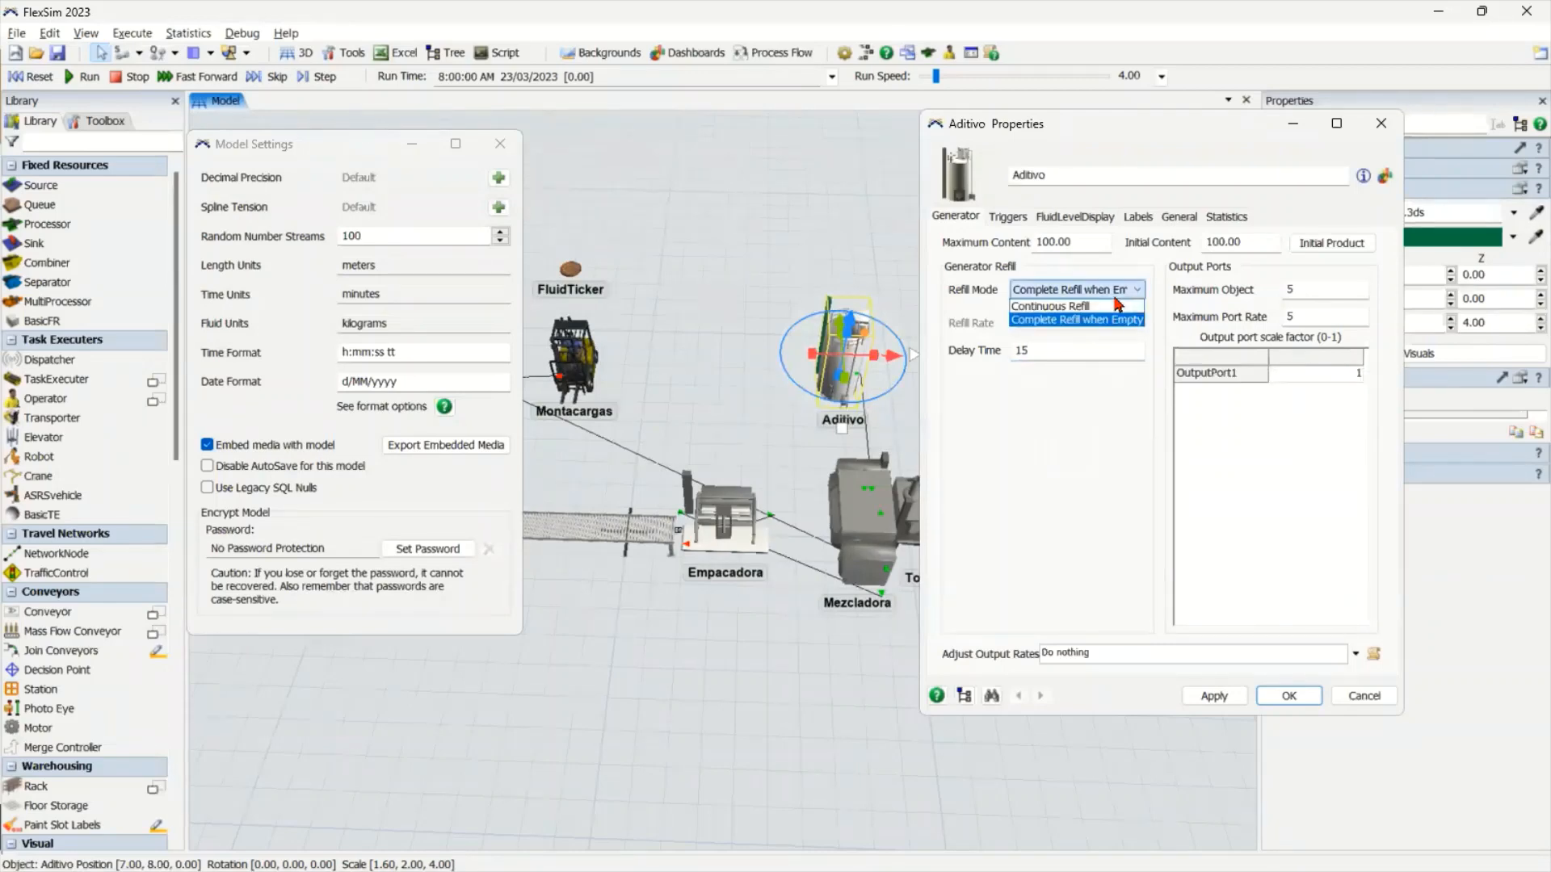
pyautogui.click(1082, 320)
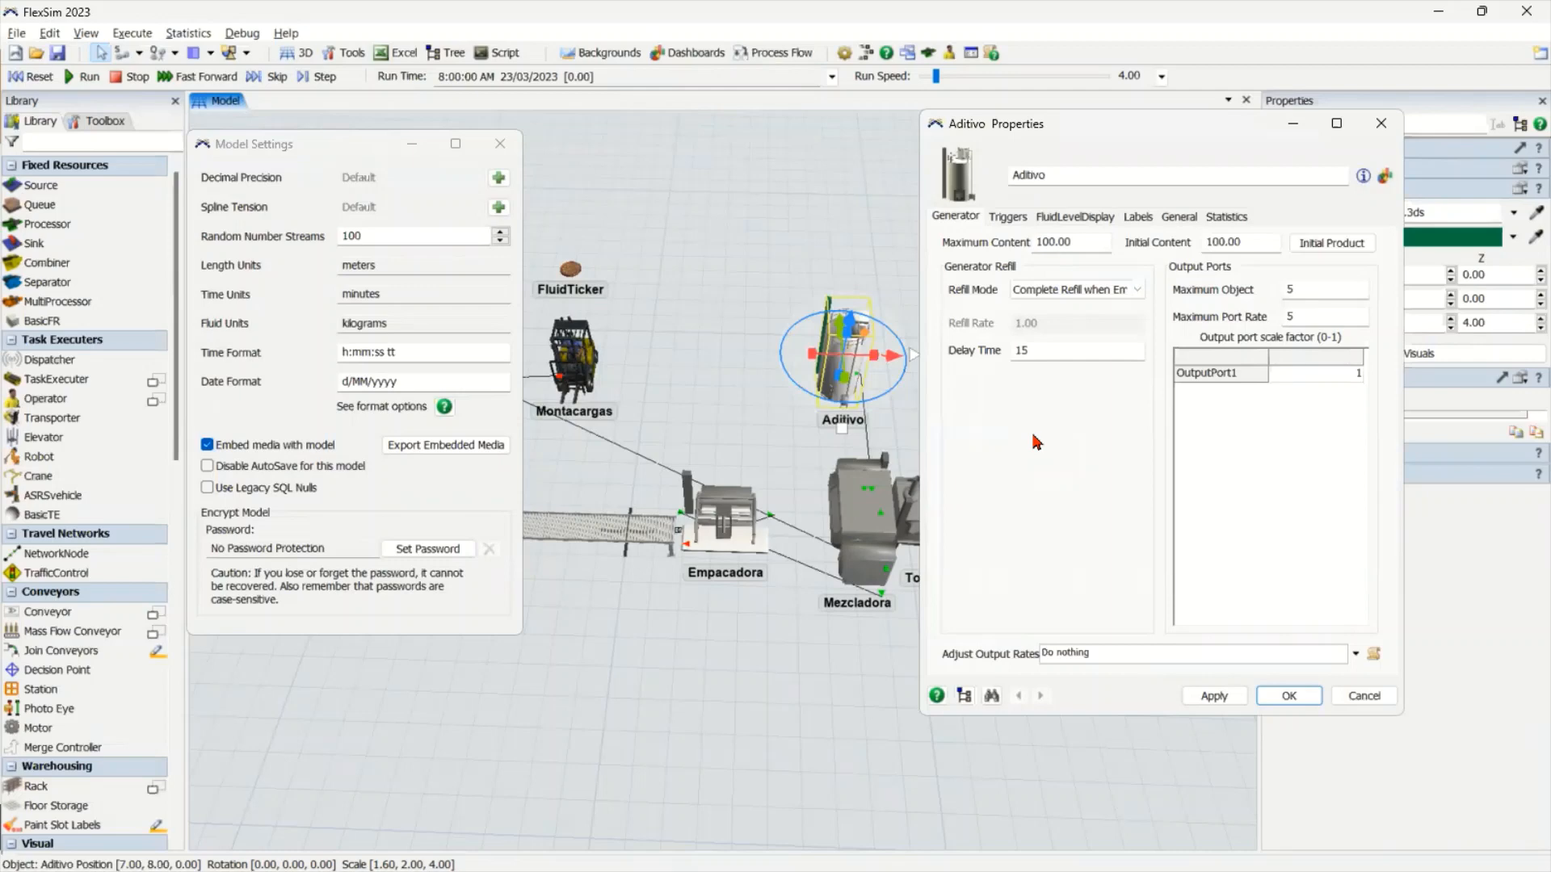
pyautogui.click(500, 144)
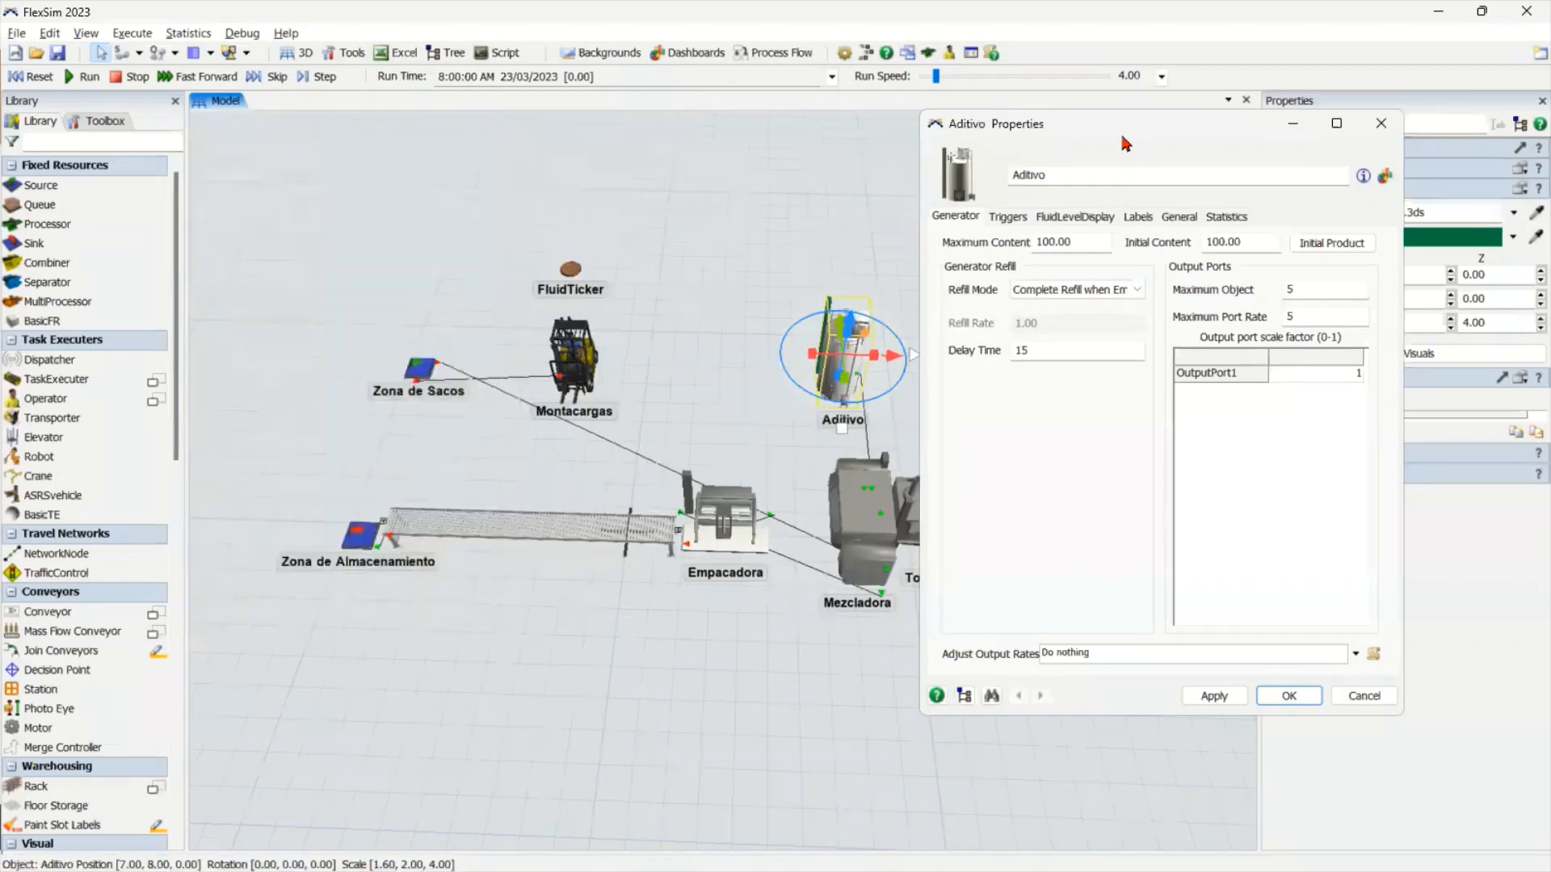
# Accept the Aditivo generator's settings and open the full properties of the Tolva hopper
pyautogui.moveTo(1122, 137); pyautogui.dragTo(283, 106)
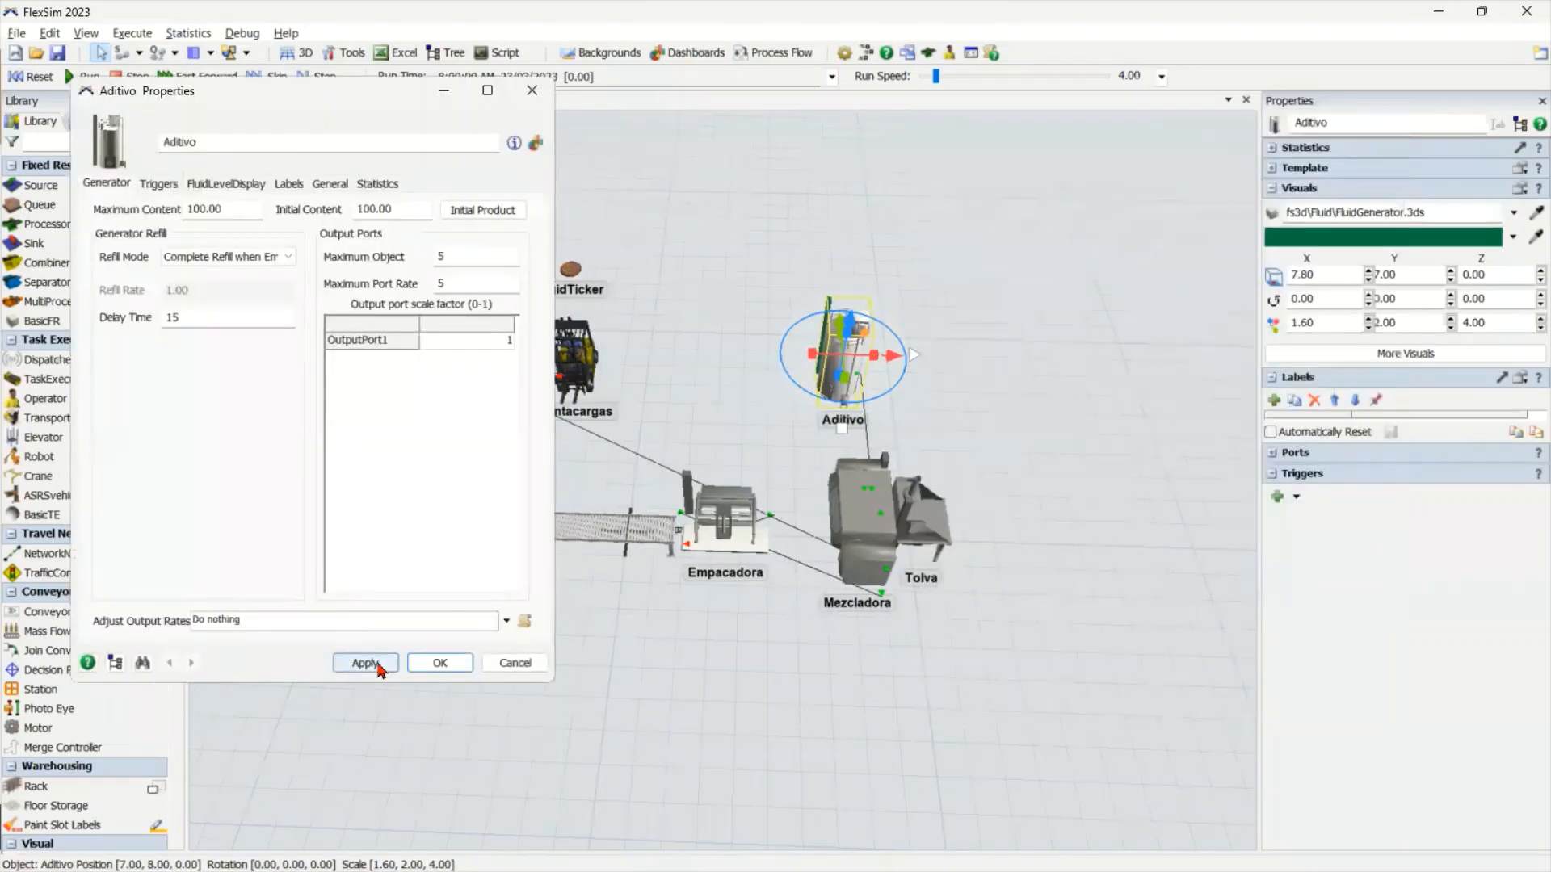
pyautogui.click(435, 664)
pyautogui.moveTo(629, 630); pyautogui.dragTo(563, 618)
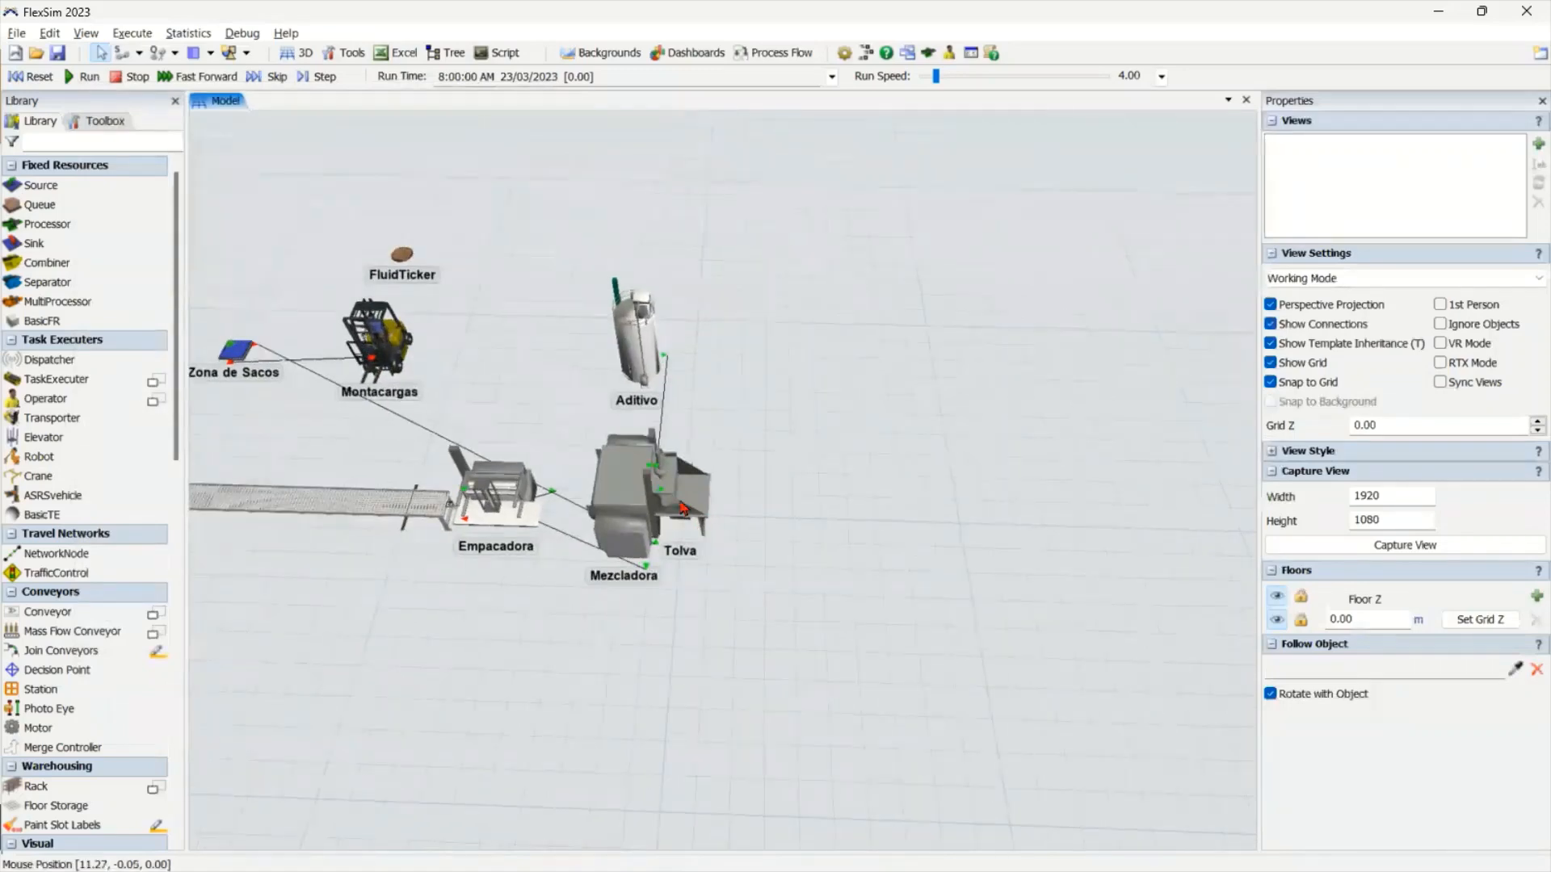
pyautogui.scroll(3, 684, 507)
pyautogui.doubleClick(681, 501)
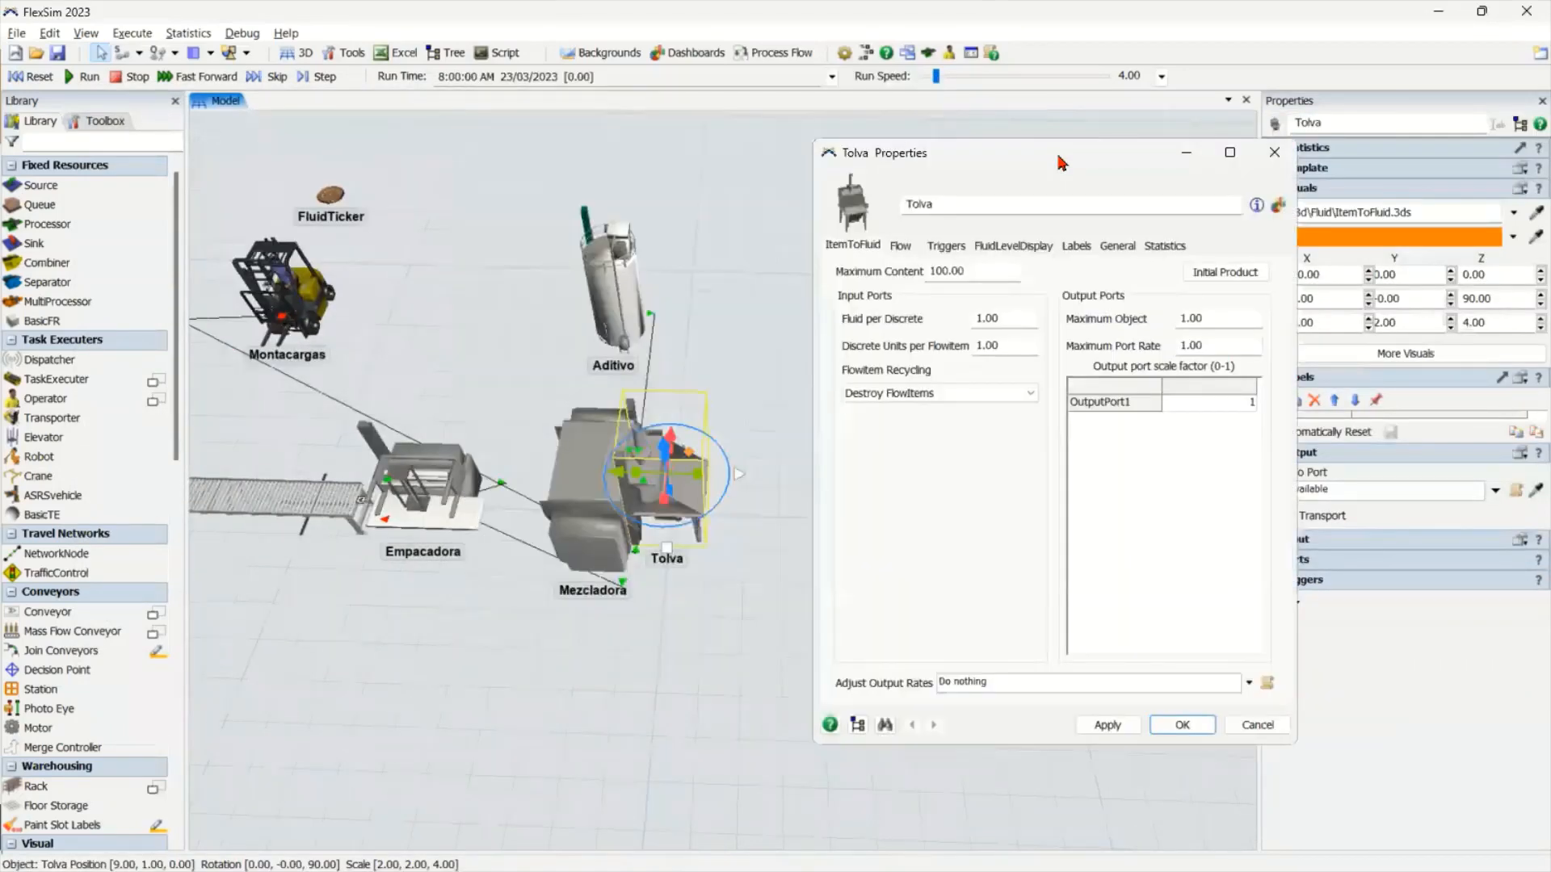
# Set Tolva's Maximum Content to 50 and its Fluid per Discrete unit to 10
pyautogui.scroll(-2, 547, 371)
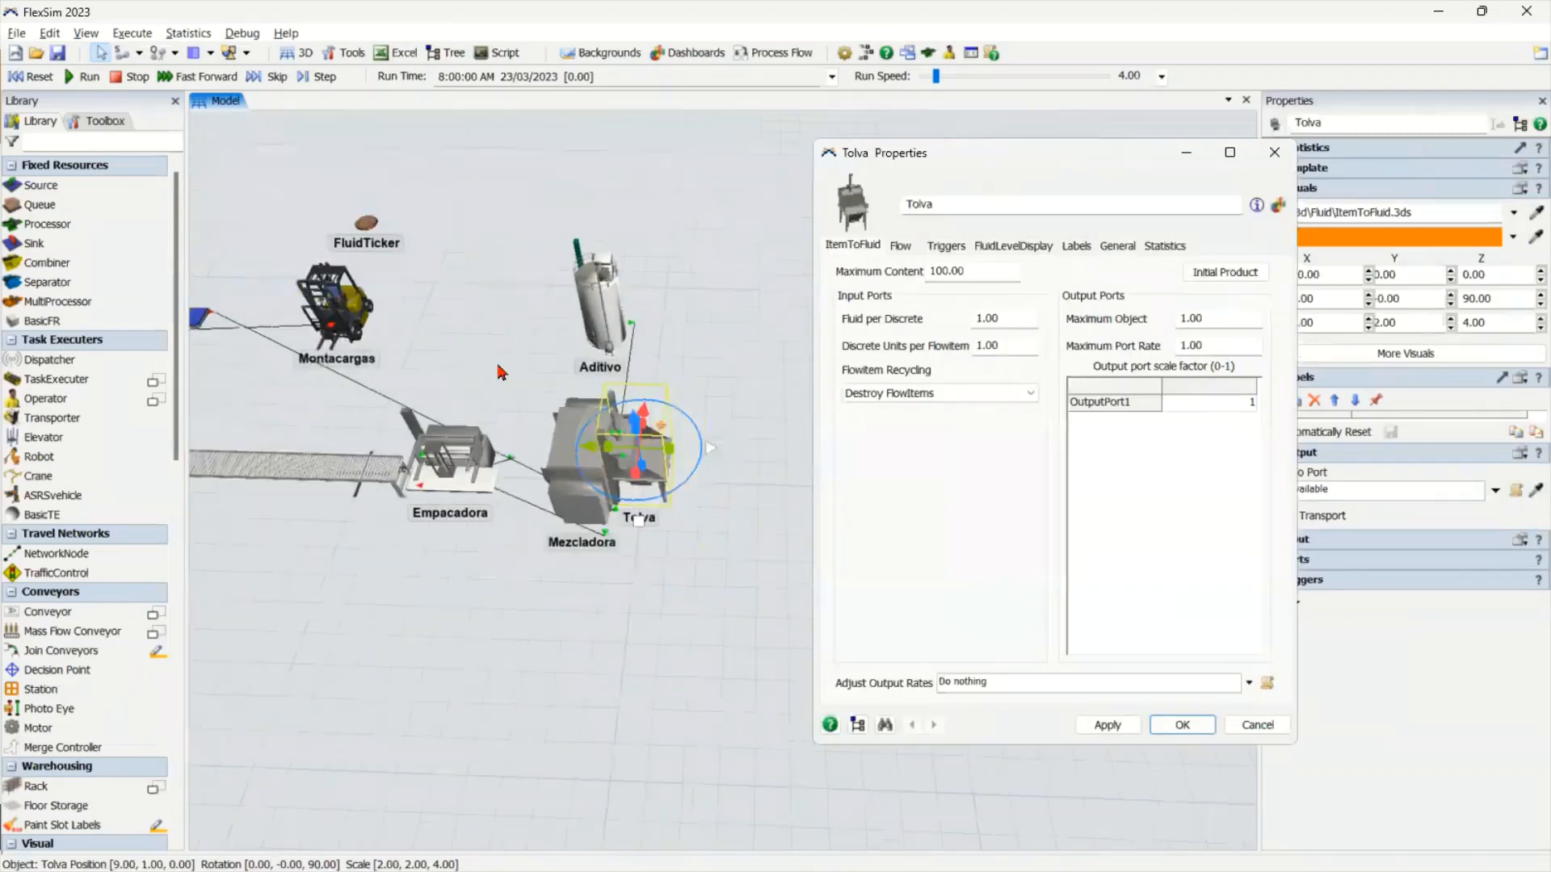
pyautogui.moveTo(499, 371); pyautogui.dragTo(561, 372)
pyautogui.moveTo(560, 373); pyautogui.dragTo(576, 339, button='right')
pyautogui.moveTo(595, 322); pyautogui.dragTo(582, 342)
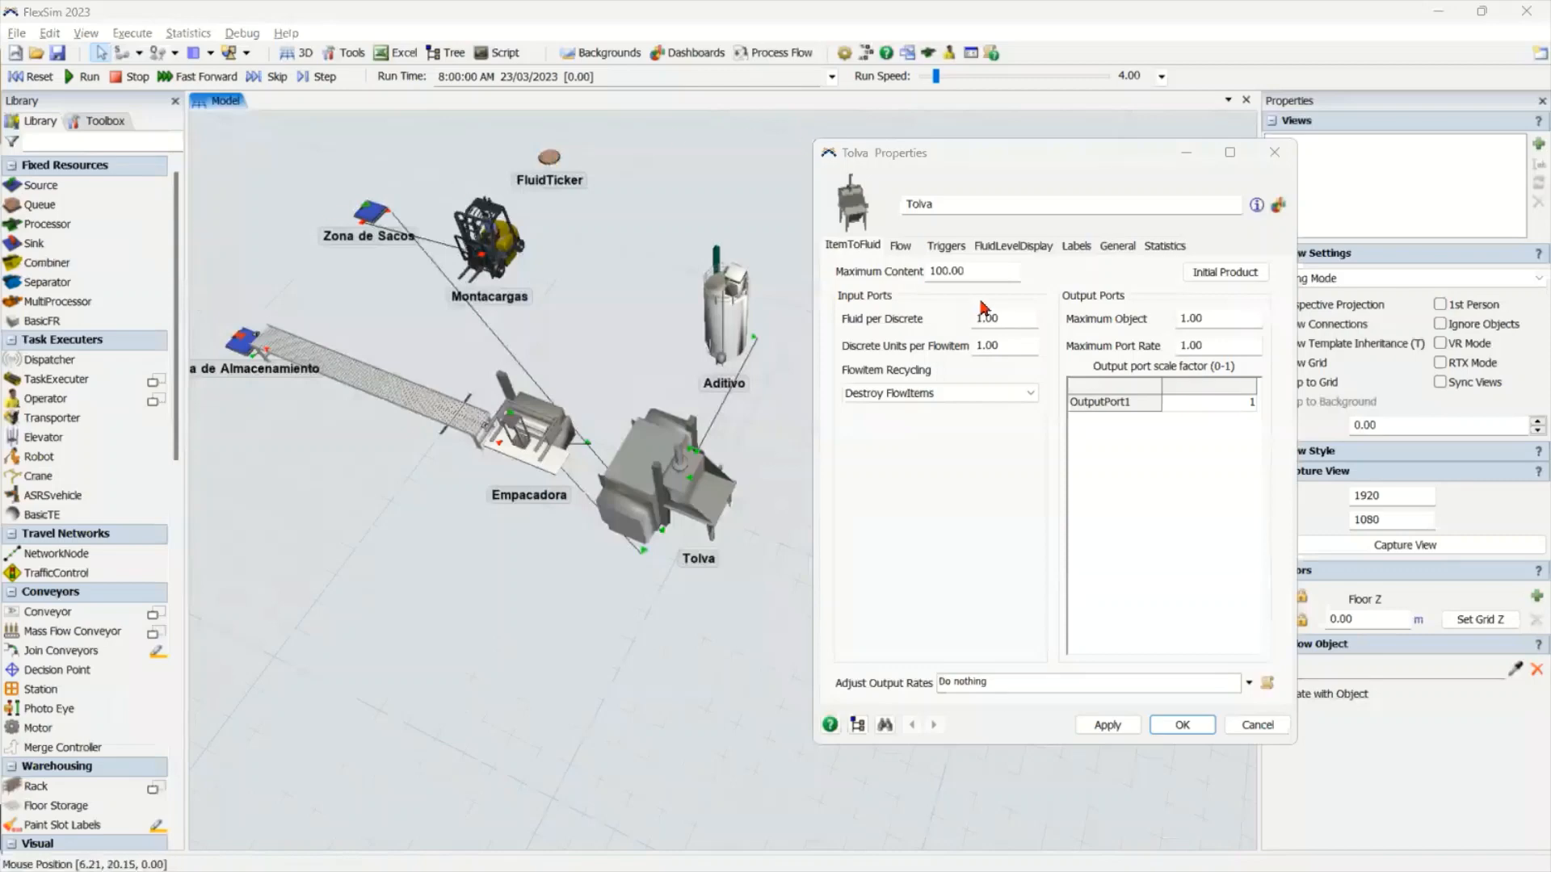
pyautogui.moveTo(987, 275); pyautogui.dragTo(899, 280)
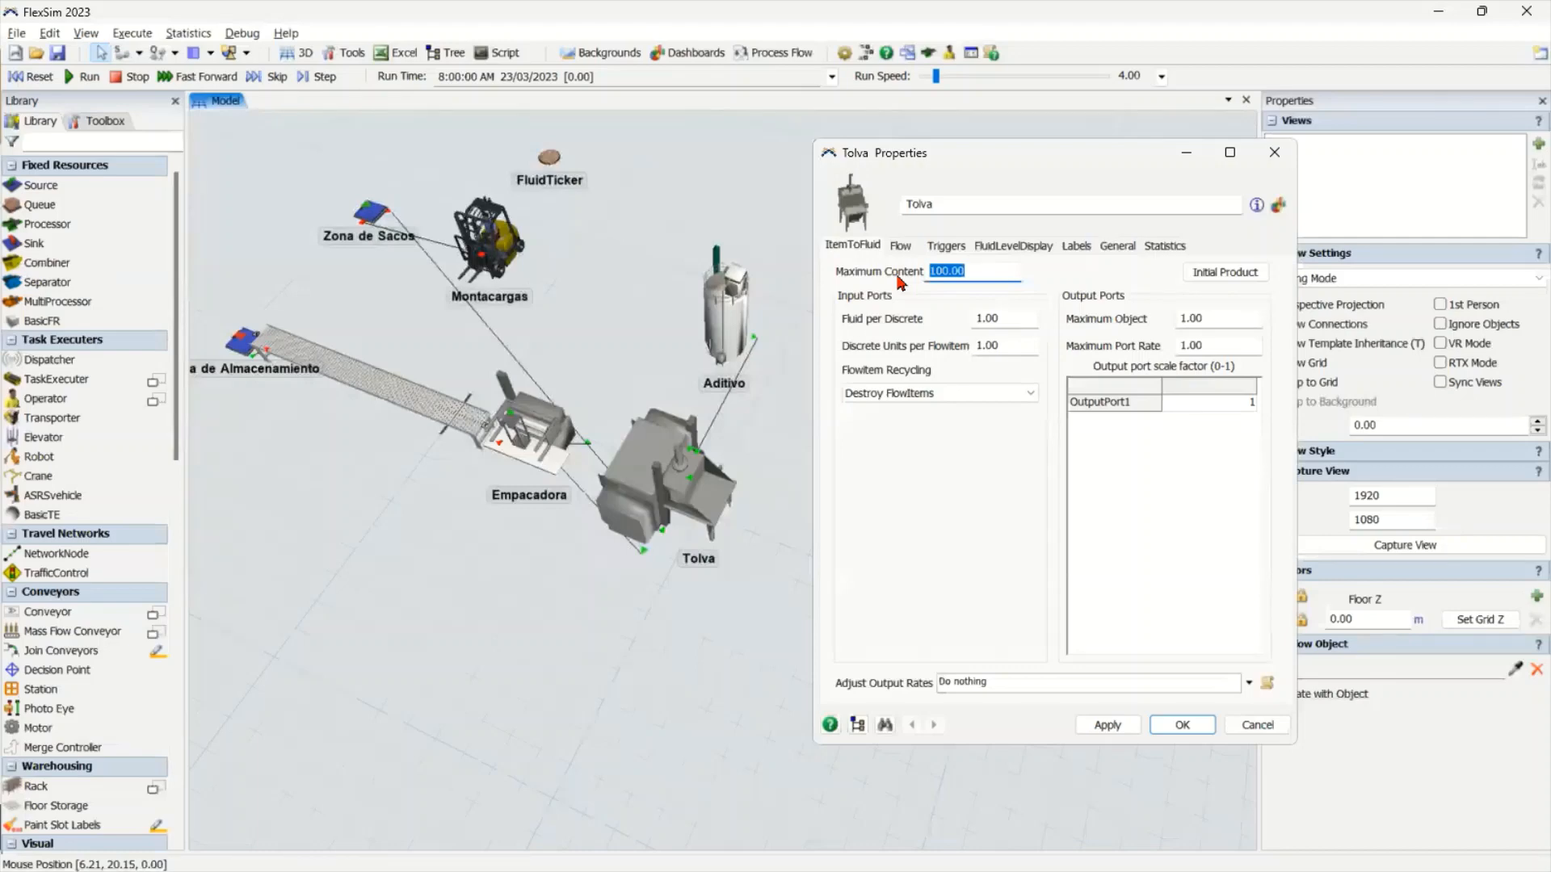
pyautogui.write('50')
pyautogui.click(887, 272)
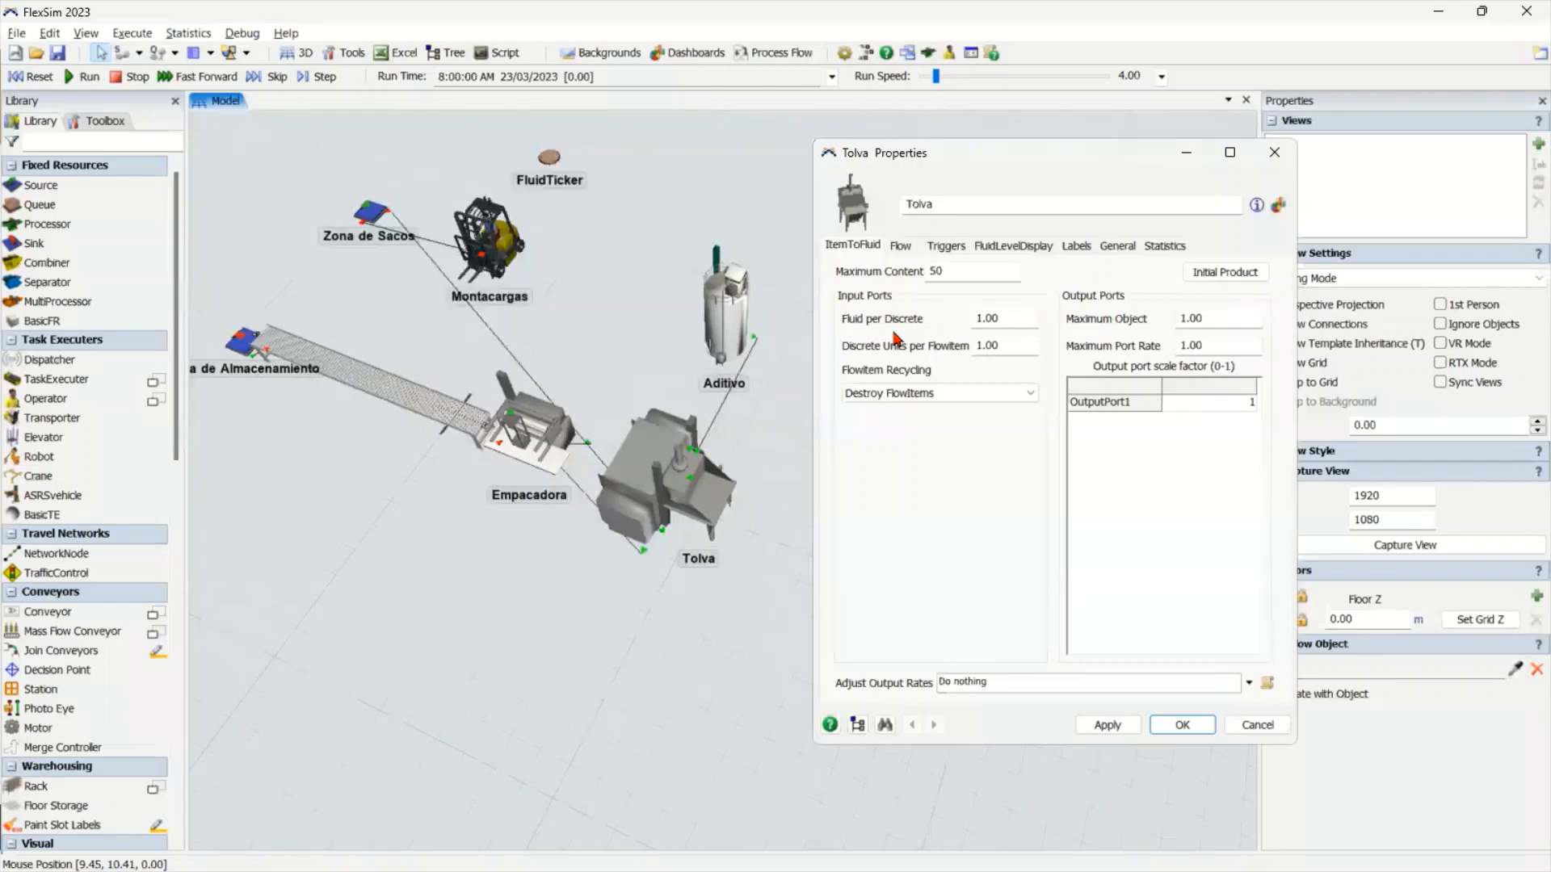
pyautogui.doubleClick(969, 318)
pyautogui.write('10')
# Set Tolva's output Maximum Object rate and Maximum Port Rate to 10 and accept its properties
pyautogui.click(1213, 320)
pyautogui.doubleClick(1214, 320)
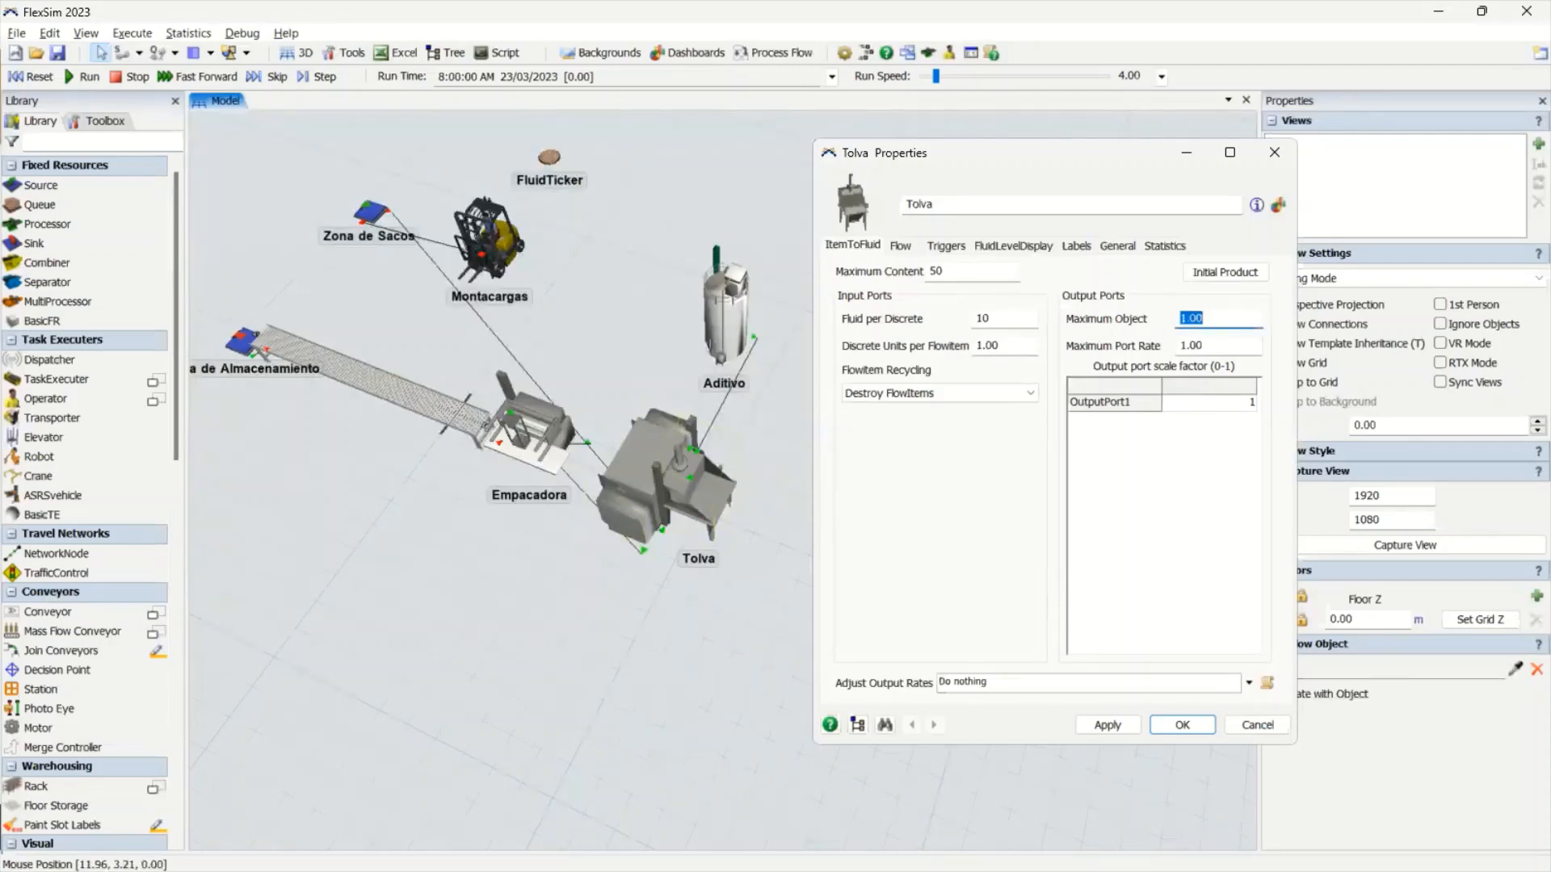
pyautogui.write('10')
pyautogui.doubleClick(1237, 346)
pyautogui.write('10')
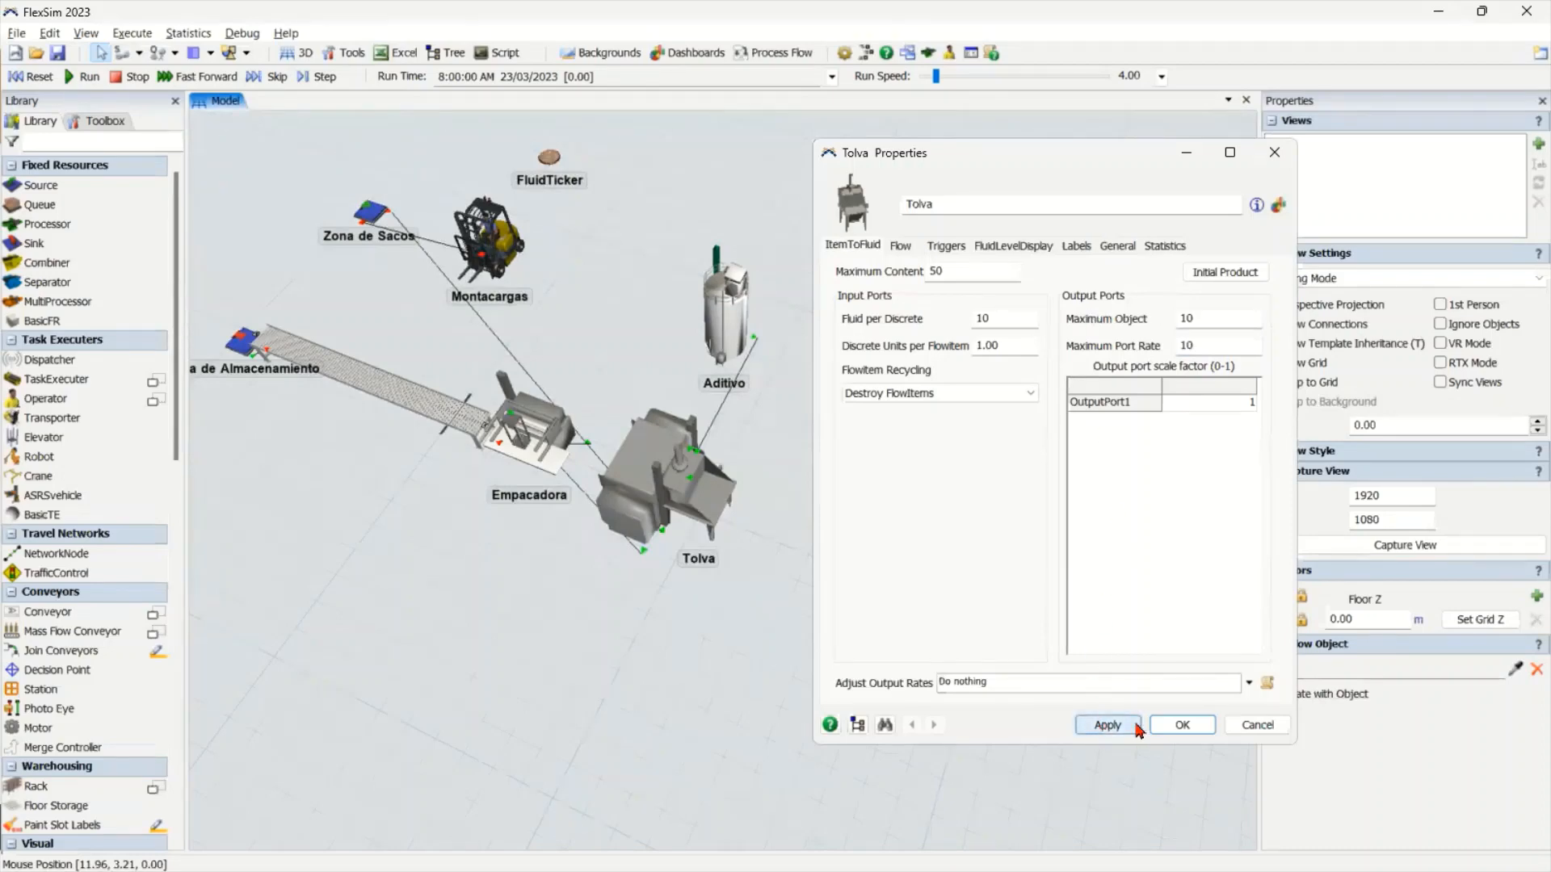
pyautogui.click(1182, 725)
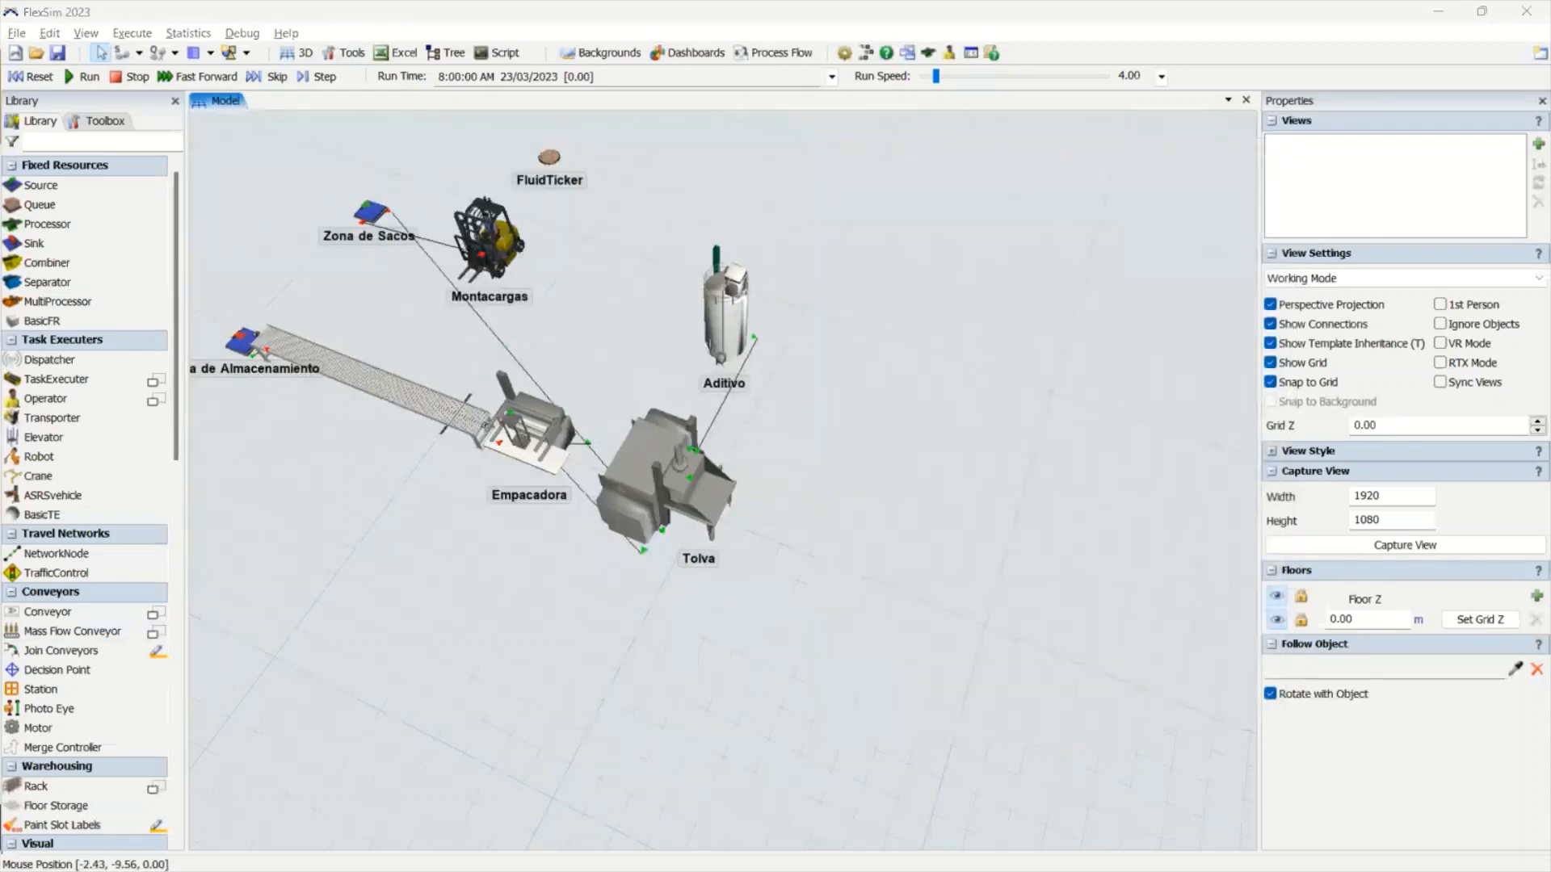
# Open Mezcladora's full properties clear of the model and set its input Maximum Object rate and Maximum Port Rate to 10
pyautogui.click(600, 513)
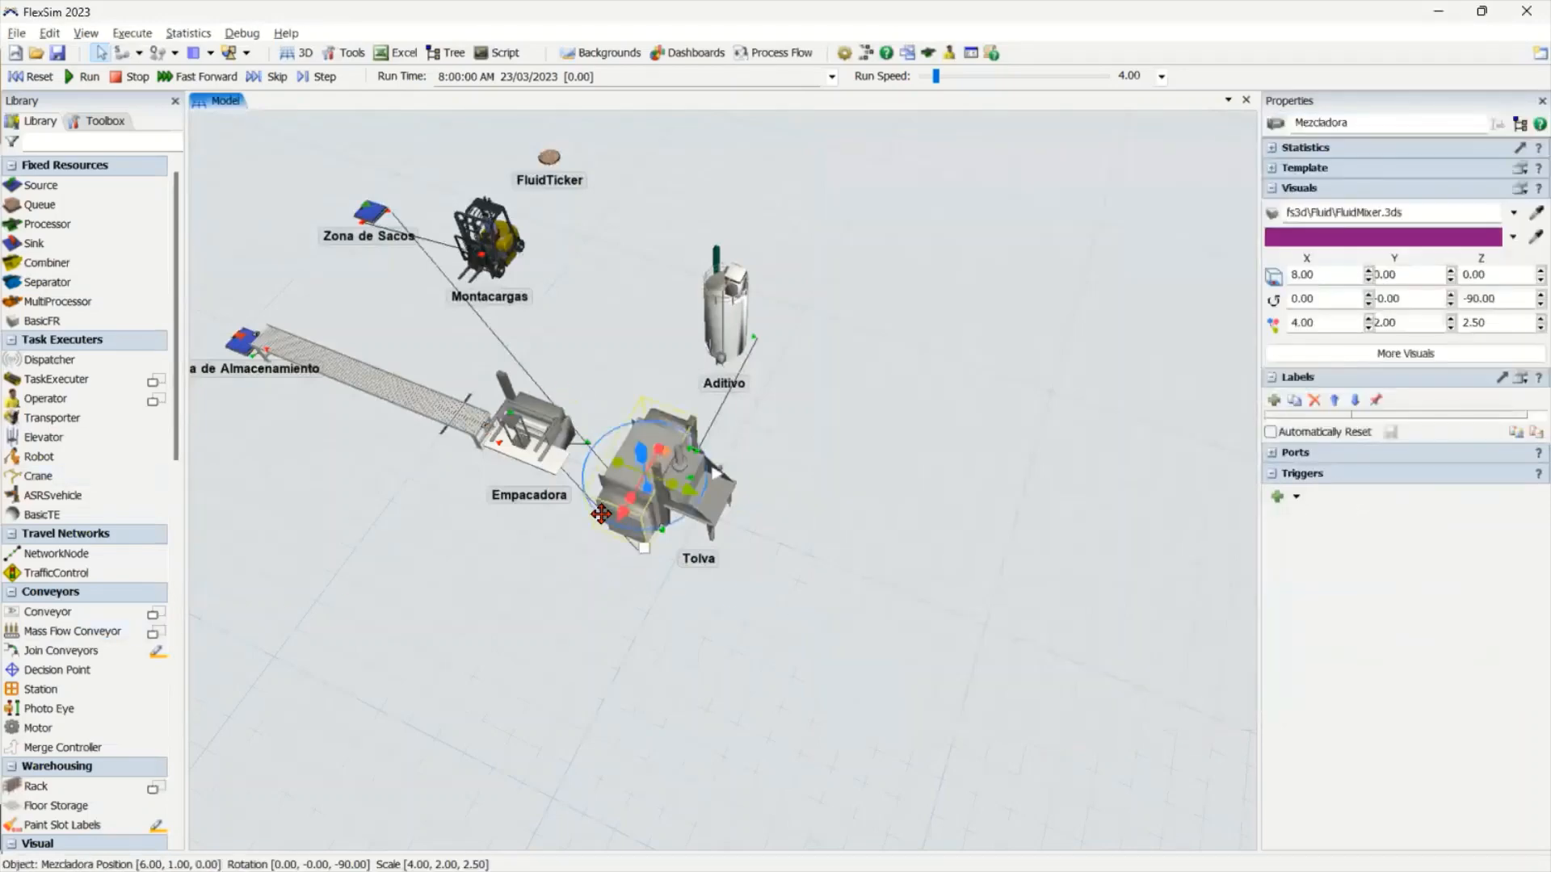
pyautogui.doubleClick(600, 514)
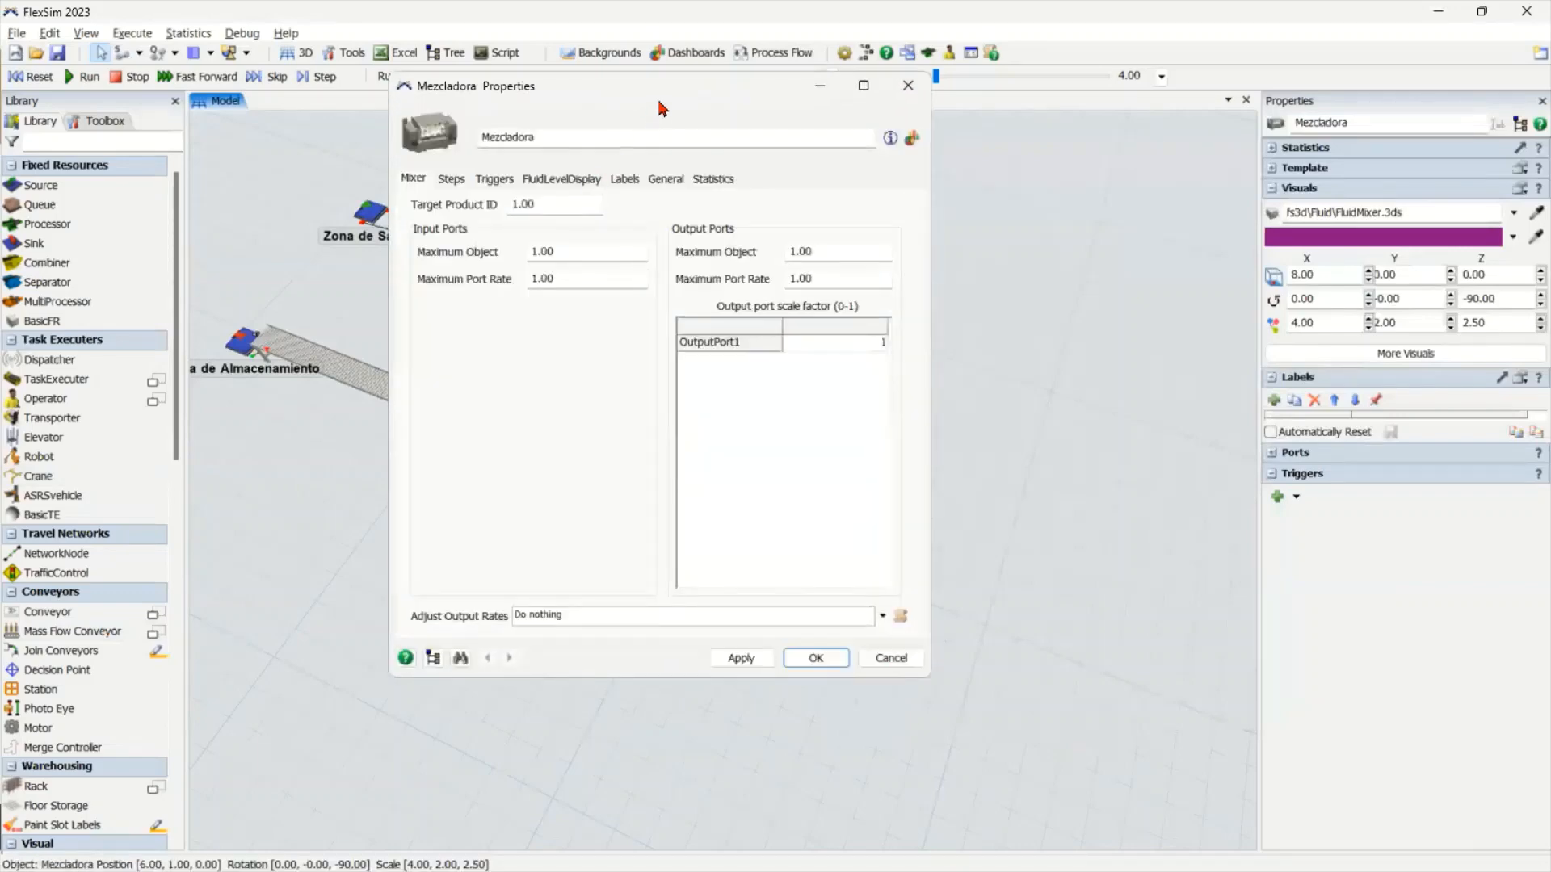
pyautogui.moveTo(662, 108); pyautogui.dragTo(1105, 168)
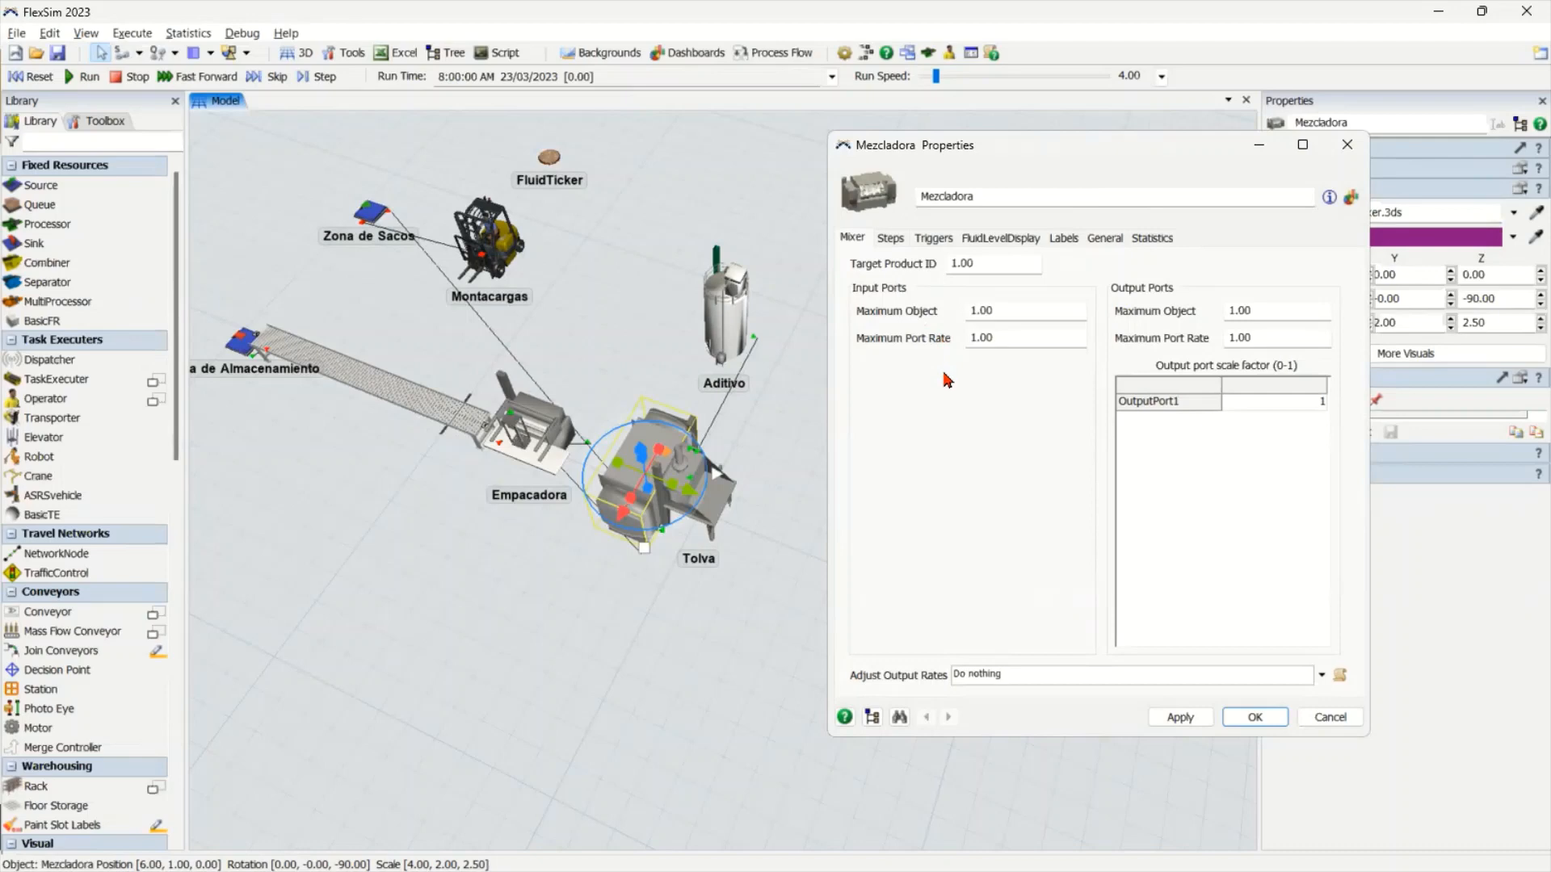
pyautogui.click(1028, 311)
pyautogui.write('10')
pyautogui.click(1025, 332)
pyautogui.write('10')
pyautogui.click(1018, 423)
# Set Mezcladora's output Maximum Object rate and Maximum Port Rate to 10
pyautogui.click(1327, 311)
pyautogui.write('10')
pyautogui.click(1284, 338)
pyautogui.write('10')
# Create three mixer steps for Mezcladora and describe Step 1 as "Agregar Aditivo"
pyautogui.click(890, 238)
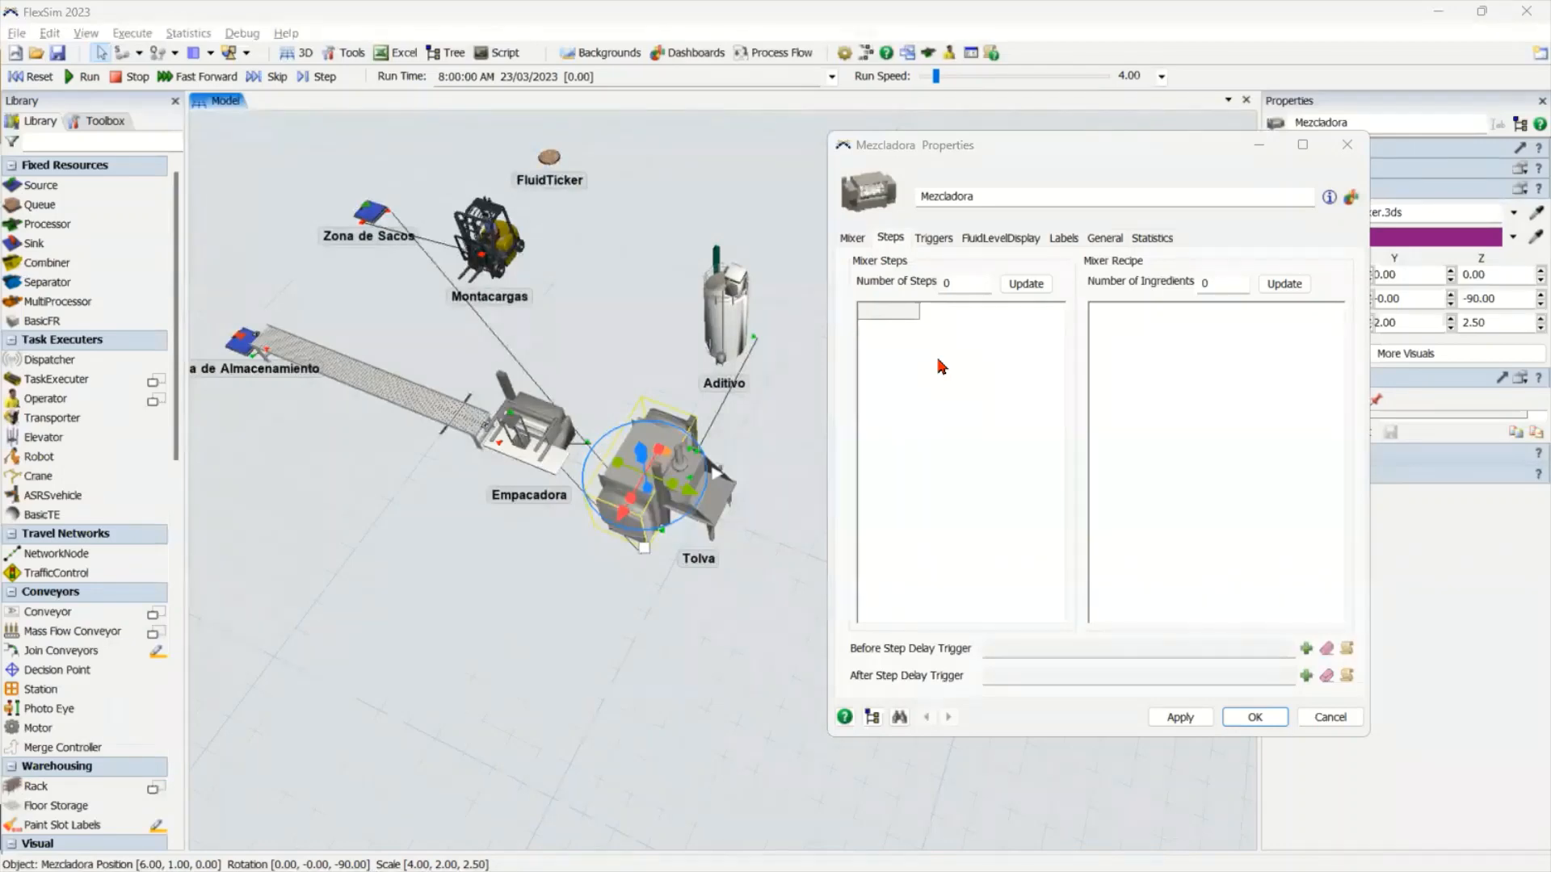
pyautogui.doubleClick(968, 284)
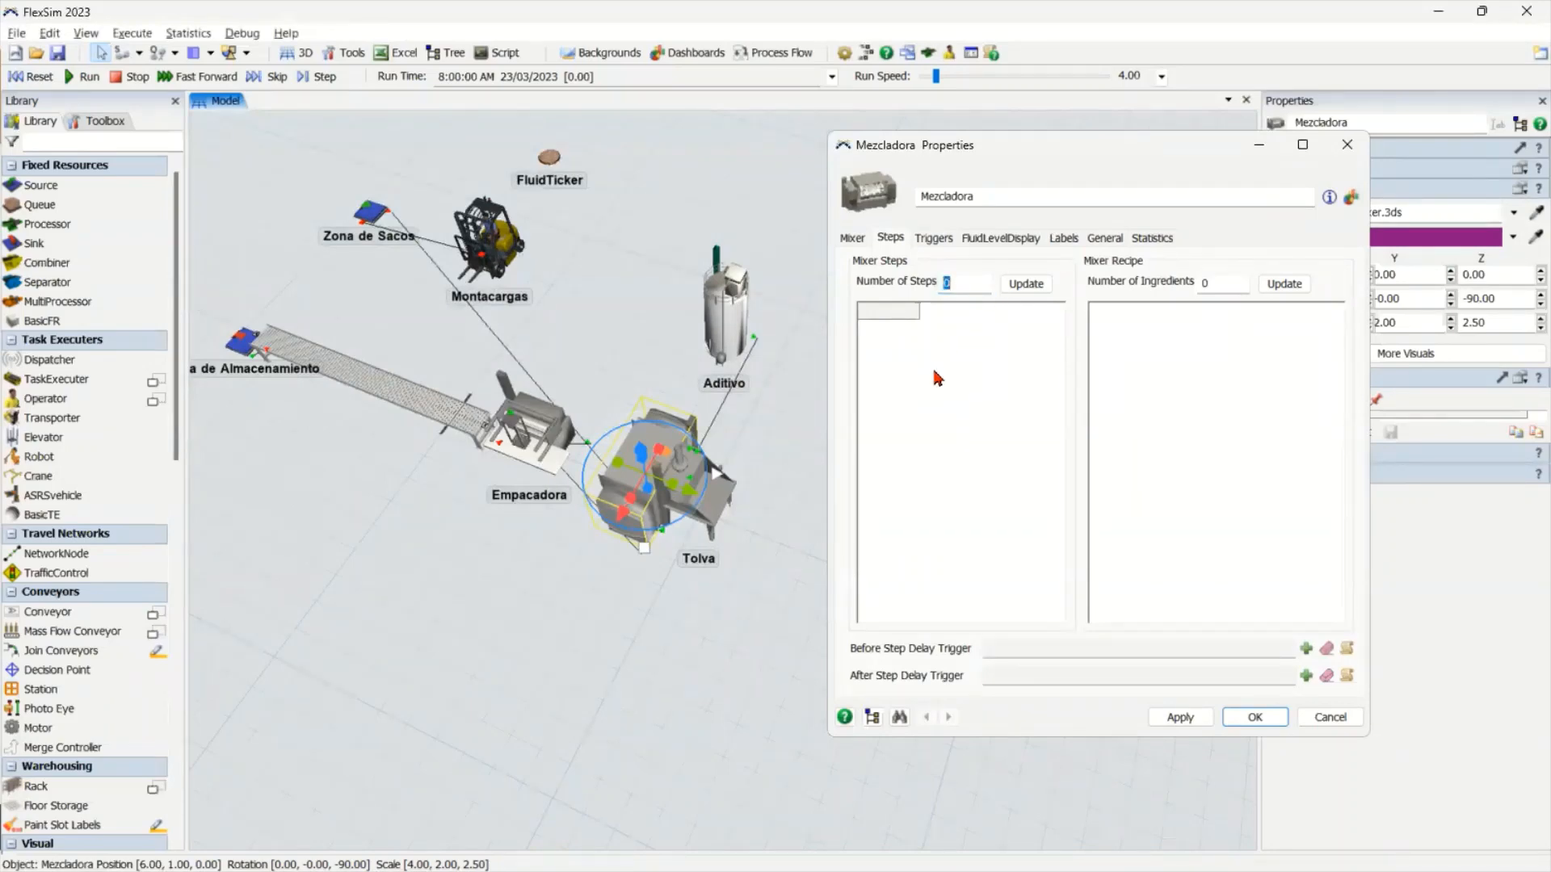
pyautogui.write('3')
pyautogui.click(1026, 284)
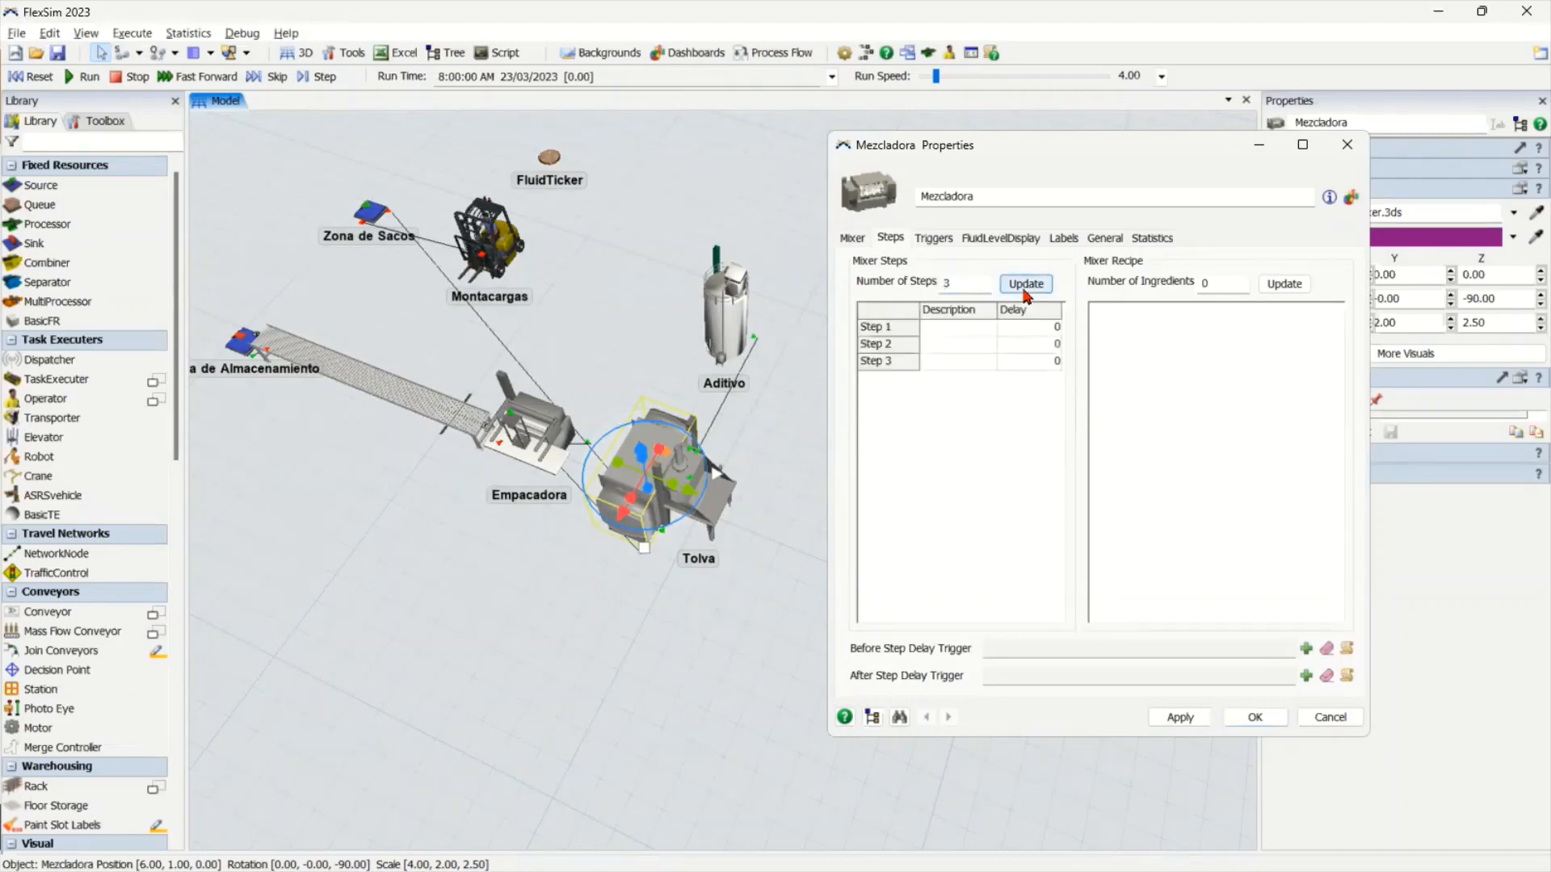
pyautogui.click(962, 330)
pyautogui.write('Agrega')
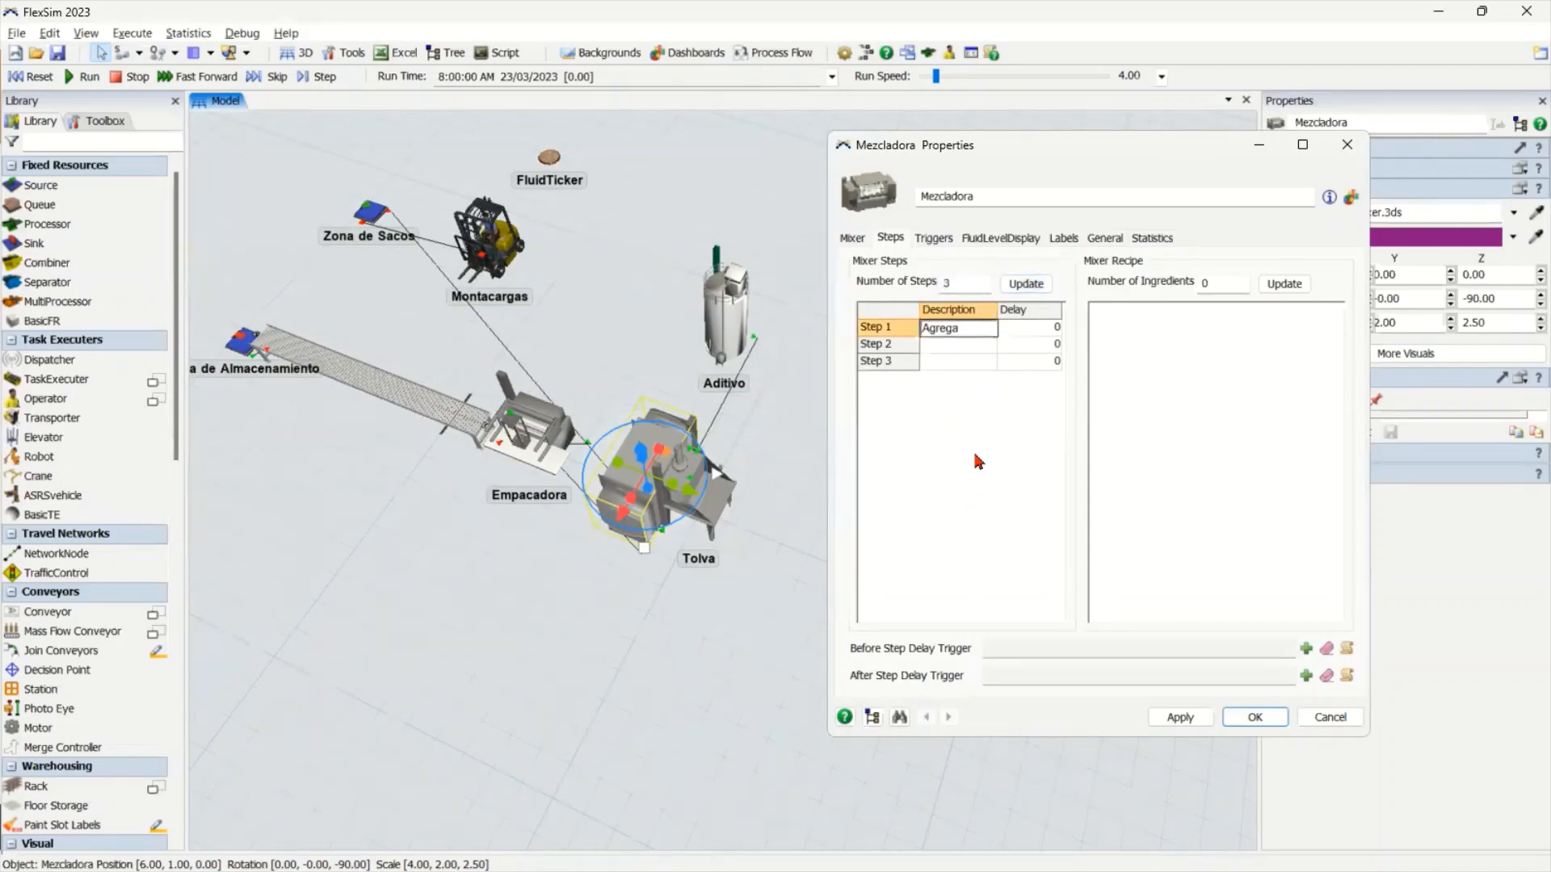
pyautogui.write('r Aditivo')
pyautogui.click(977, 460)
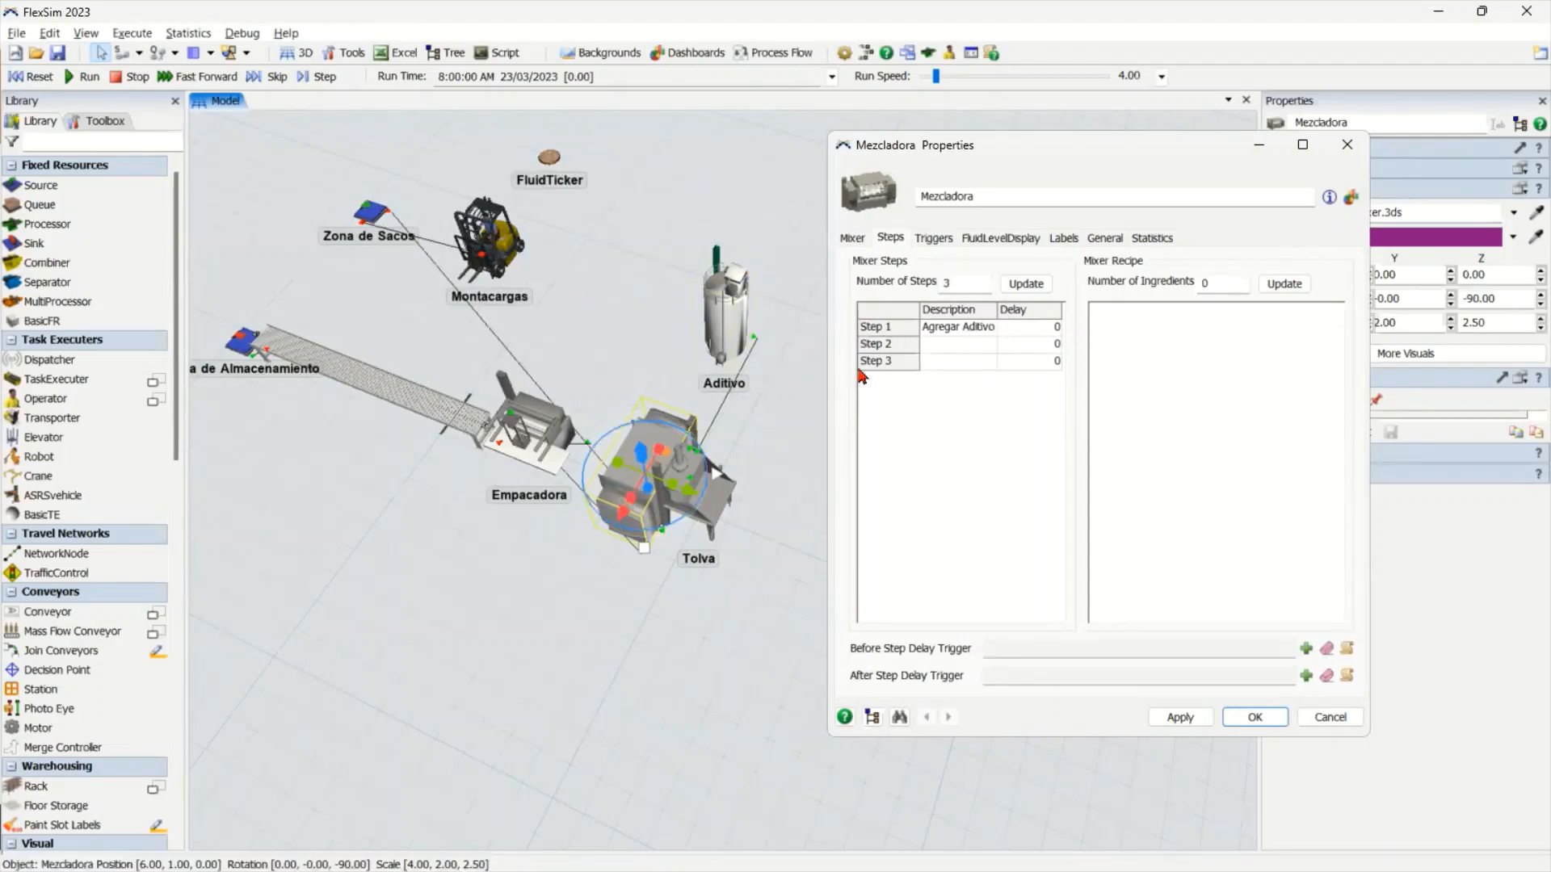
# Describe mixer Step 2 as "Agregar Mezcla" and Step 3 as "Mezclar"
pyautogui.doubleClick(941, 358)
pyautogui.write('A')
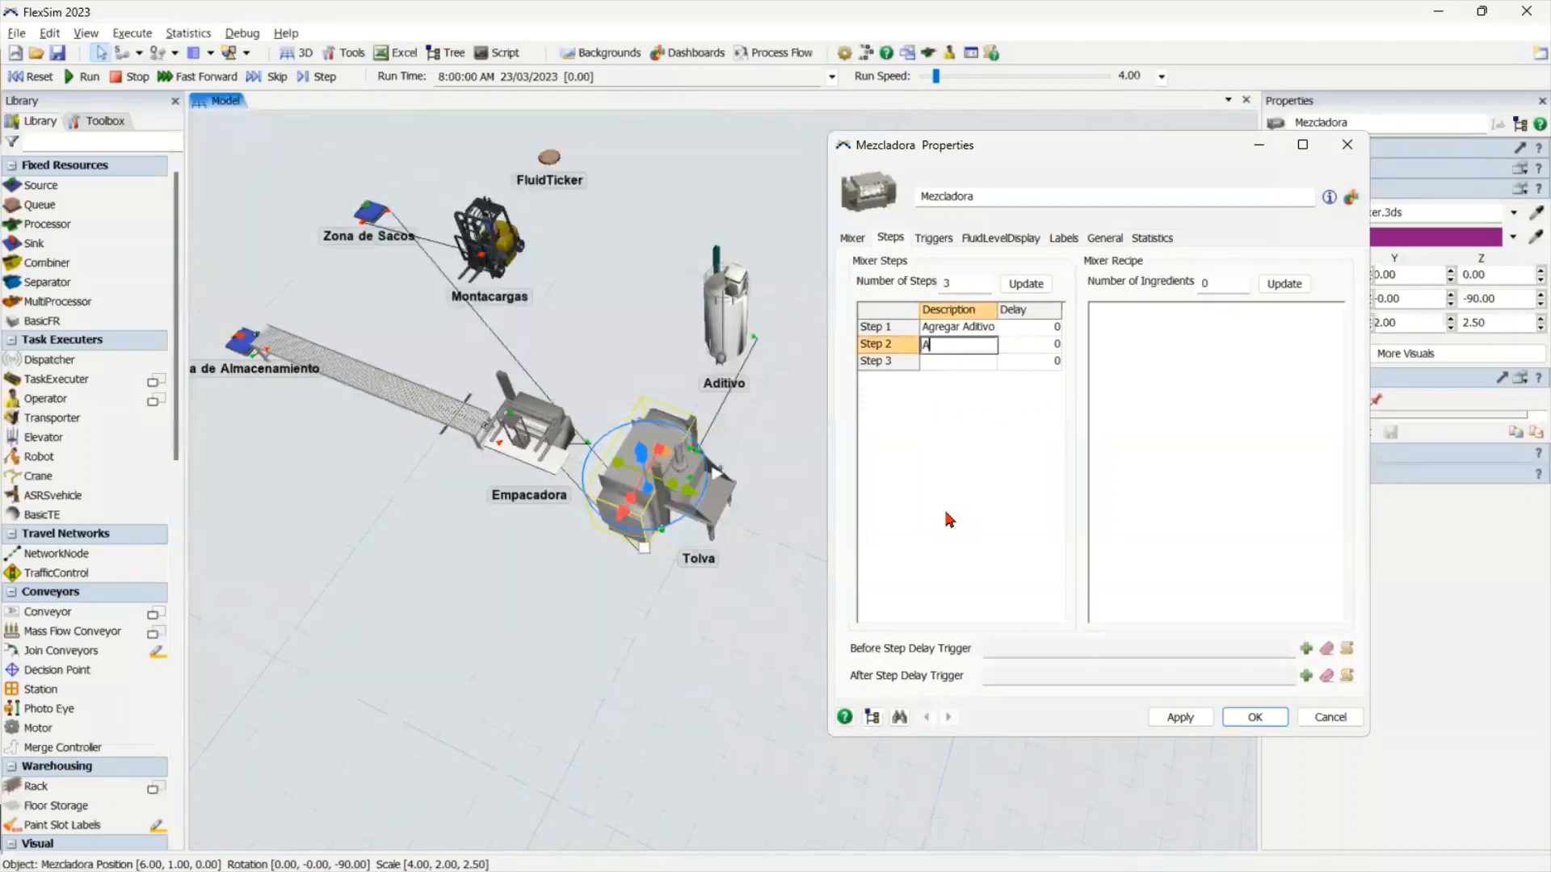
pyautogui.write('gregar')
pyautogui.write(' Mezcla')
pyautogui.press('Return')
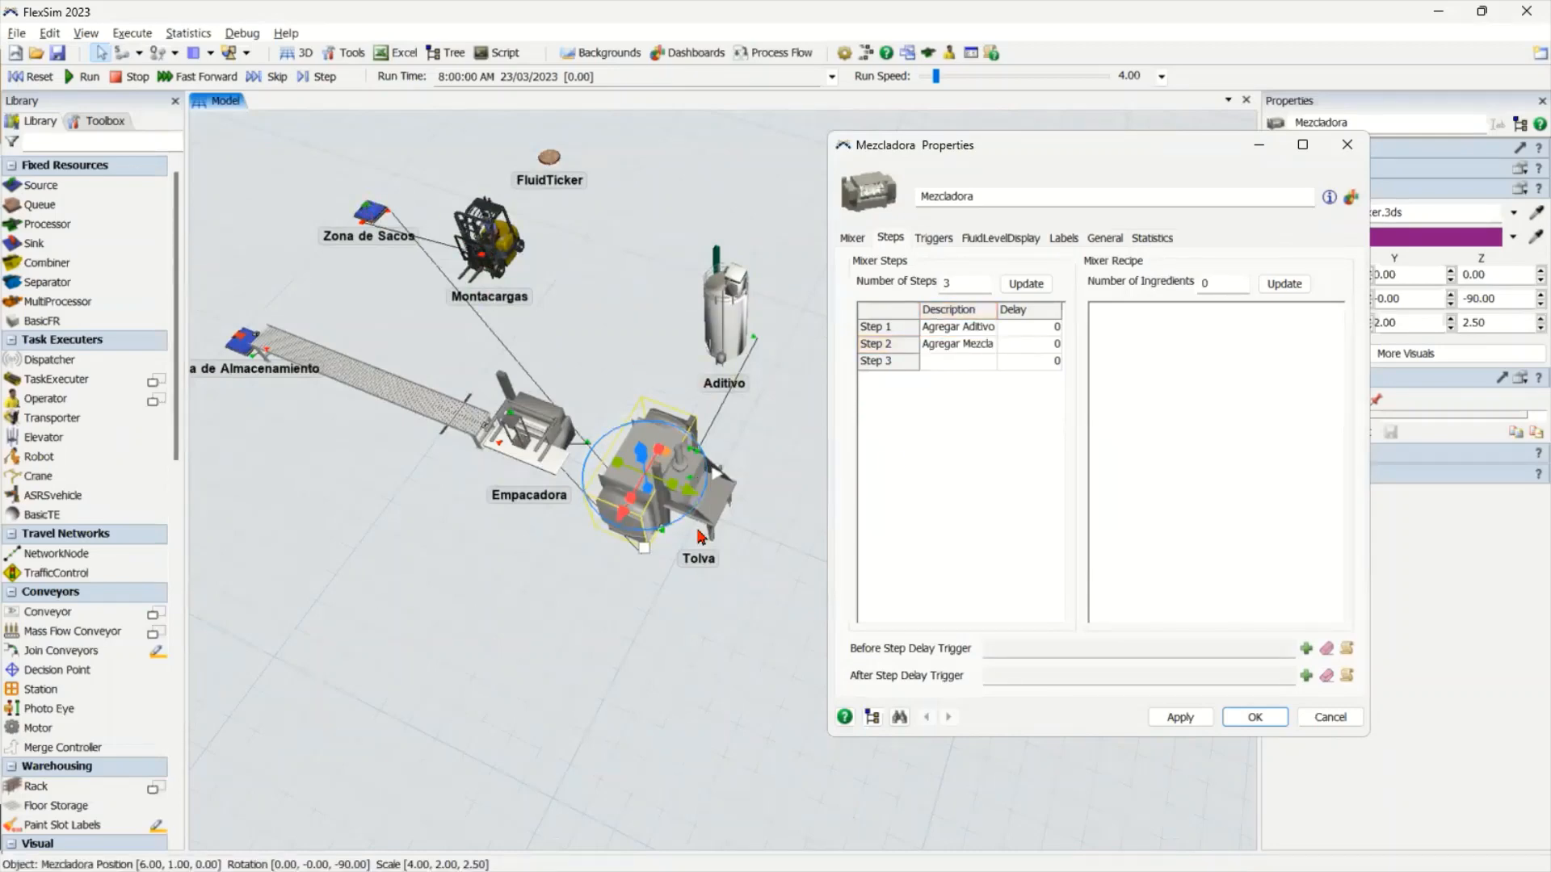
pyautogui.doubleClick(964, 368)
pyautogui.write('Mez')
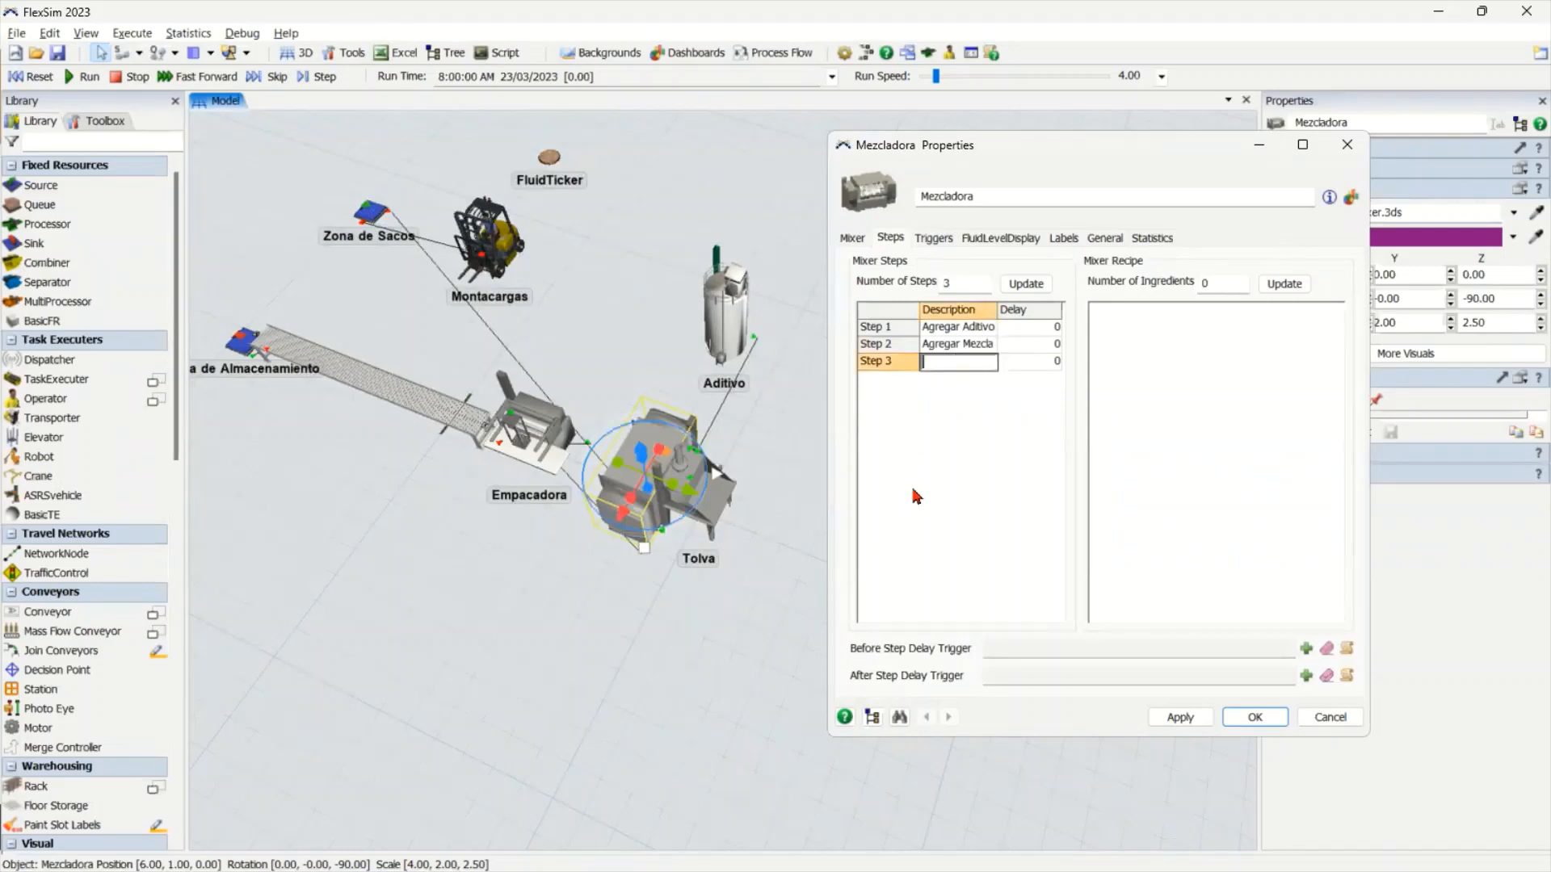
pyautogui.write('clar')
pyautogui.press('Return')
# Set the delay of the Mezclar step to 10
pyautogui.click(969, 328)
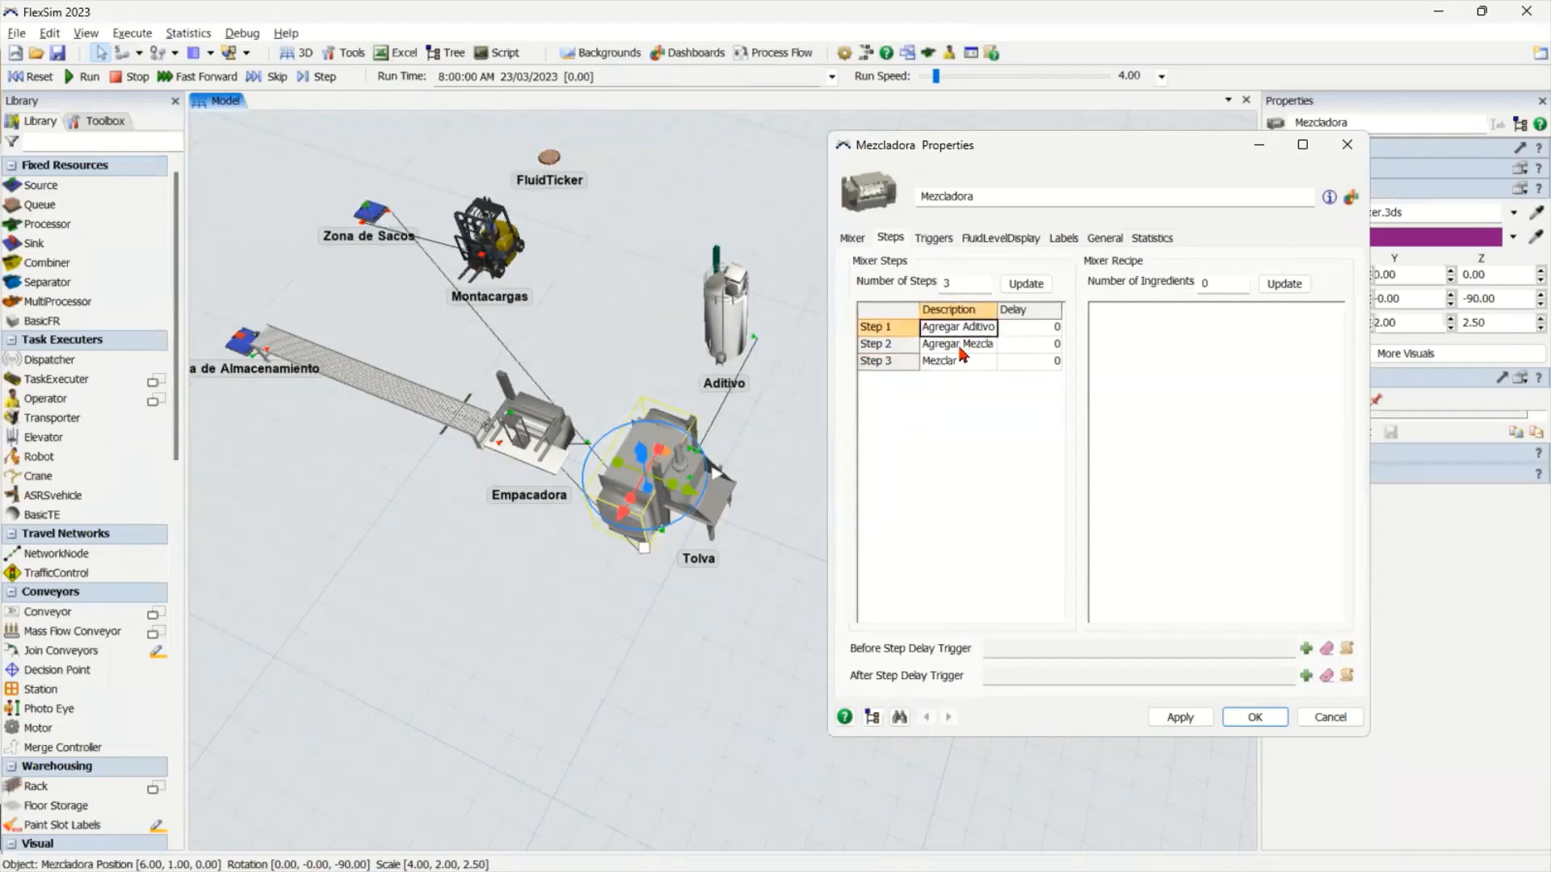
pyautogui.click(961, 348)
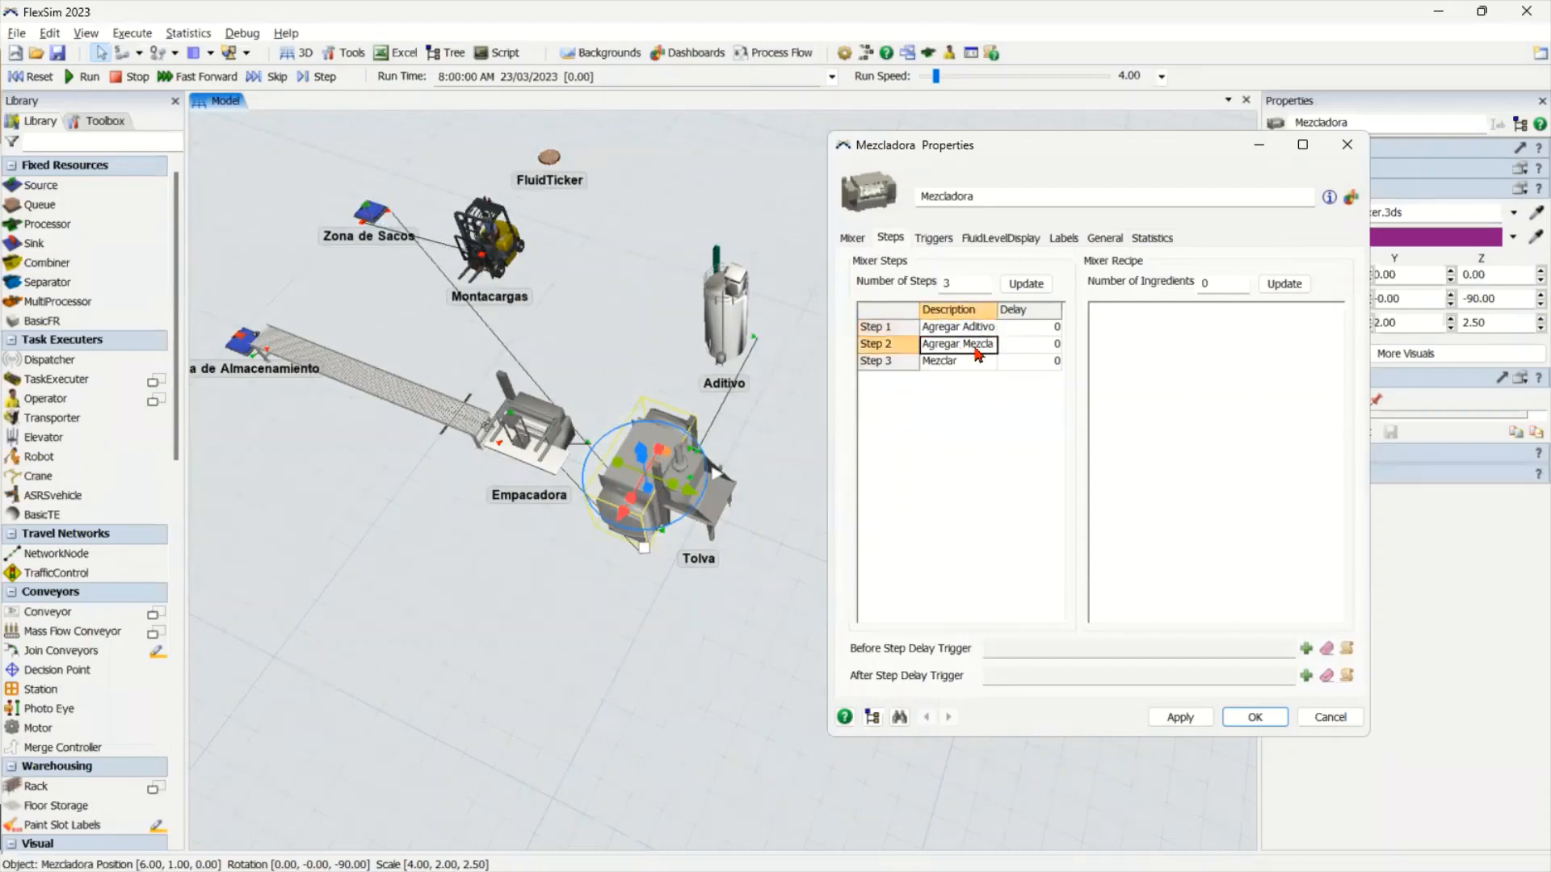
pyautogui.click(961, 370)
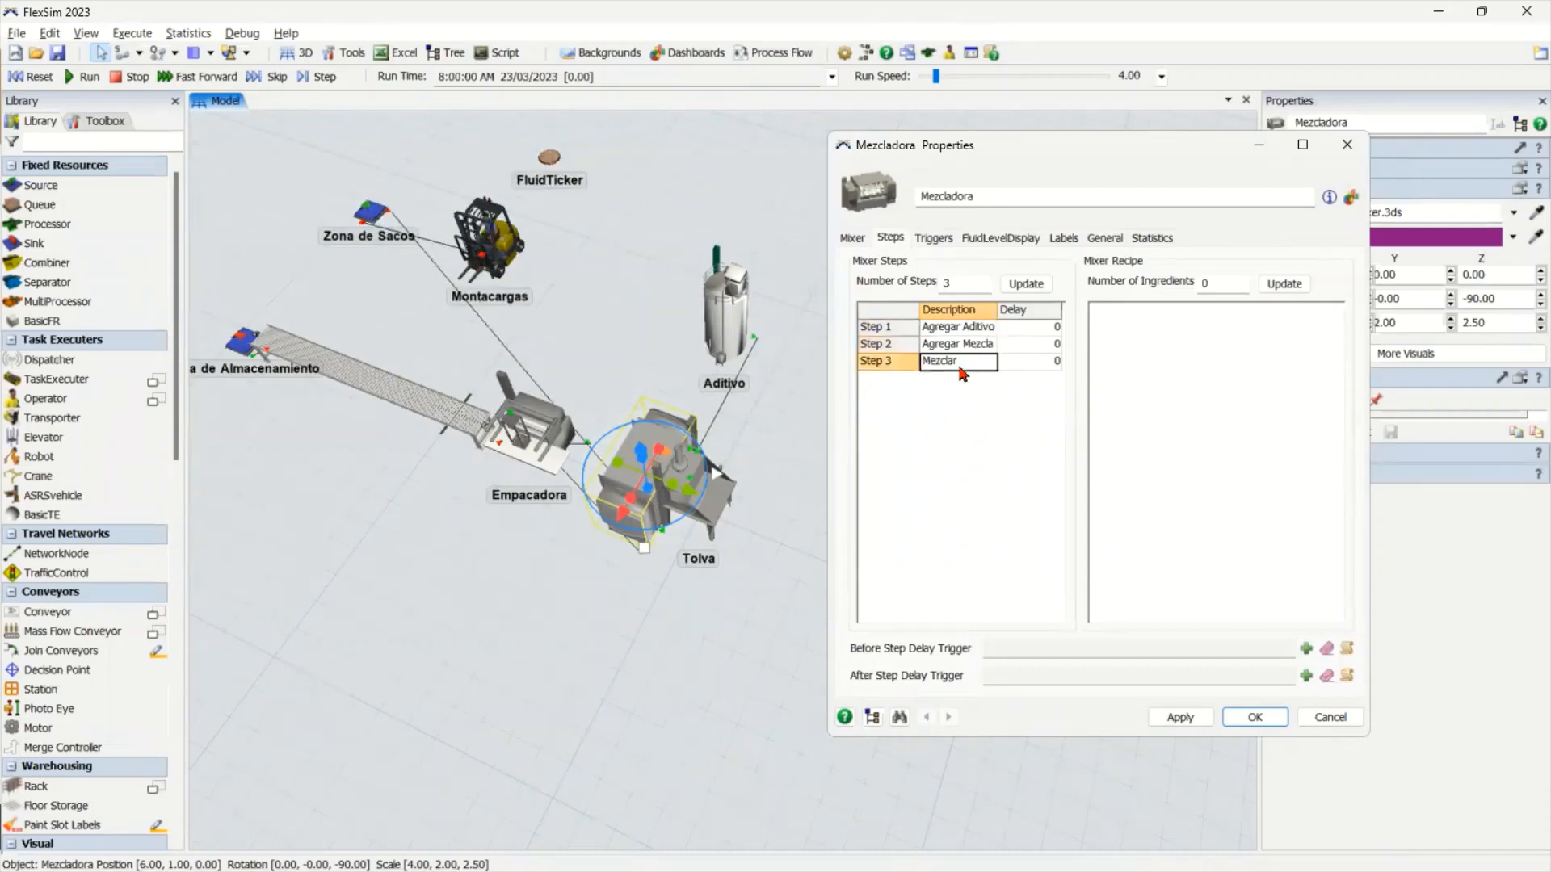
pyautogui.click(1010, 364)
pyautogui.write('10')
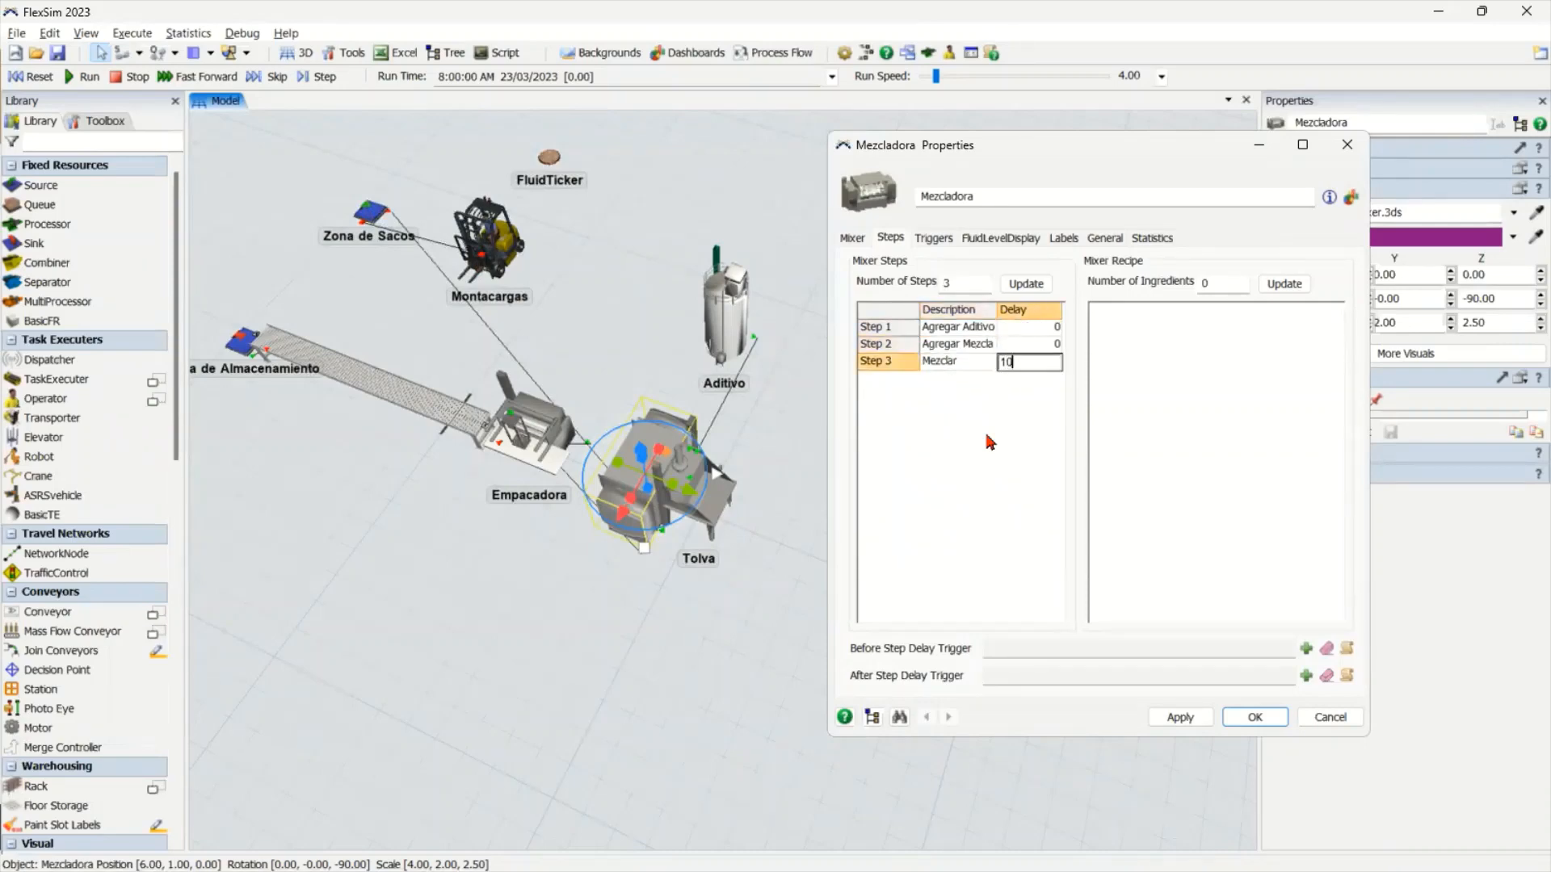
pyautogui.press('Return')
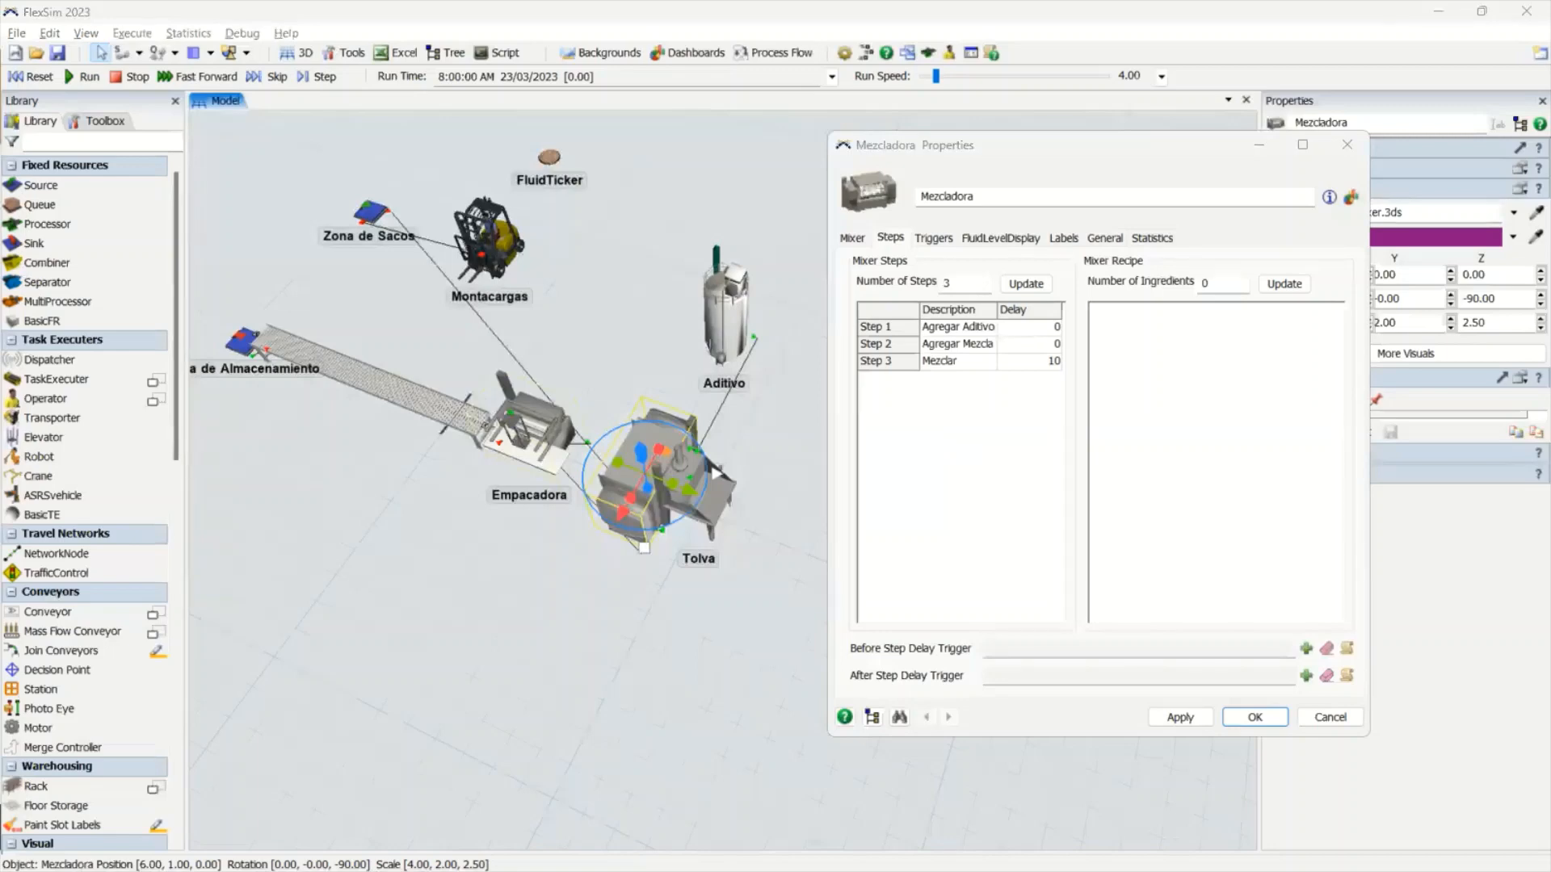
# Set the number of ingredients in Mezcladora's recipe to 2 and update the recipe table
pyautogui.click(1229, 281)
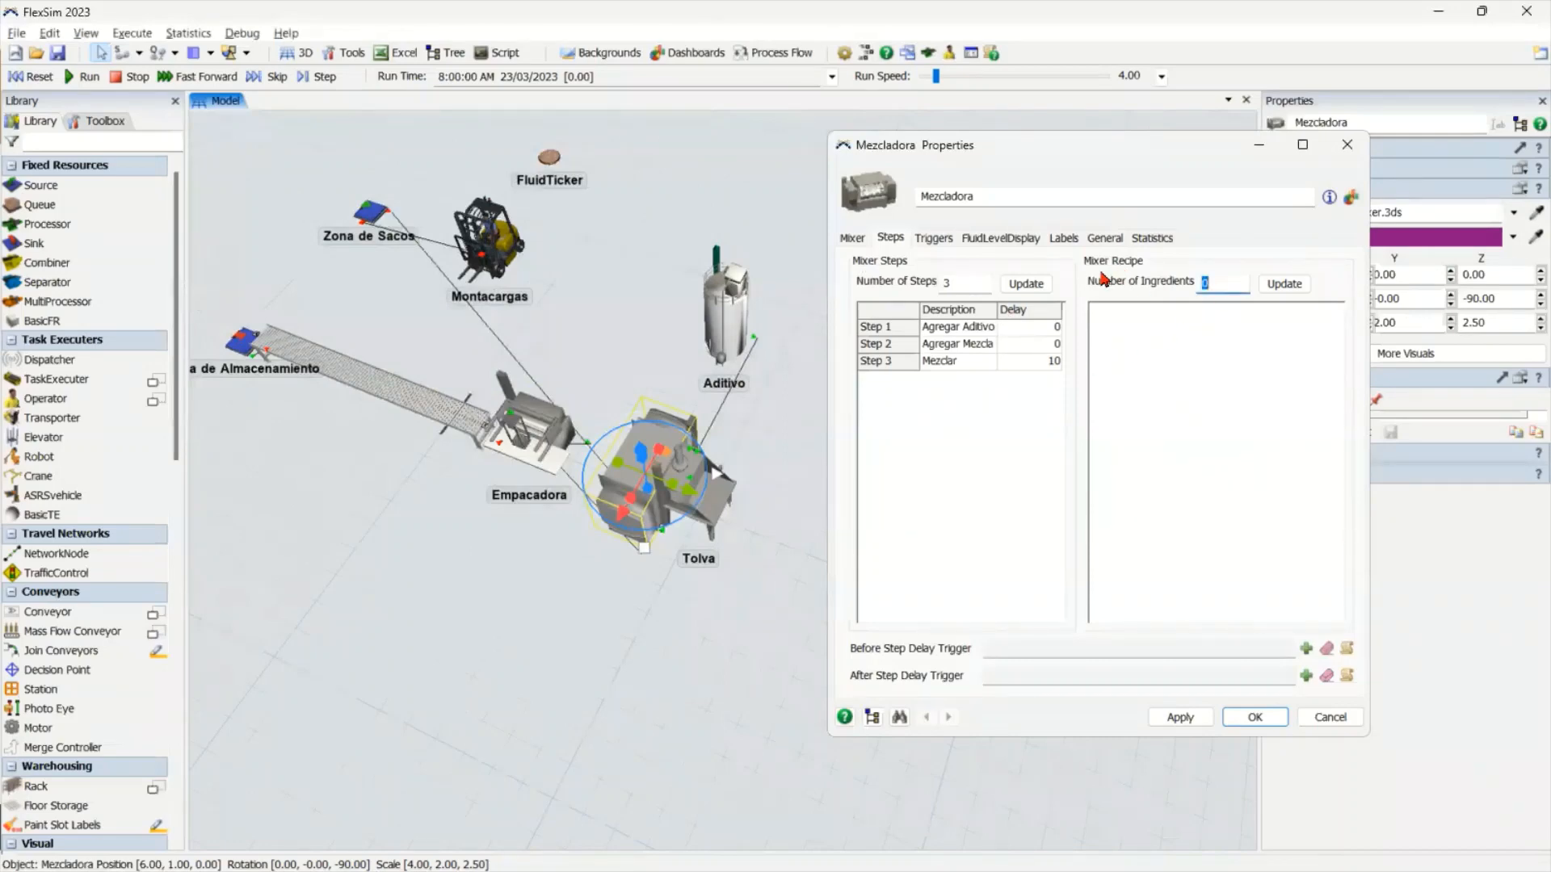
pyautogui.write('2')
pyautogui.click(1283, 286)
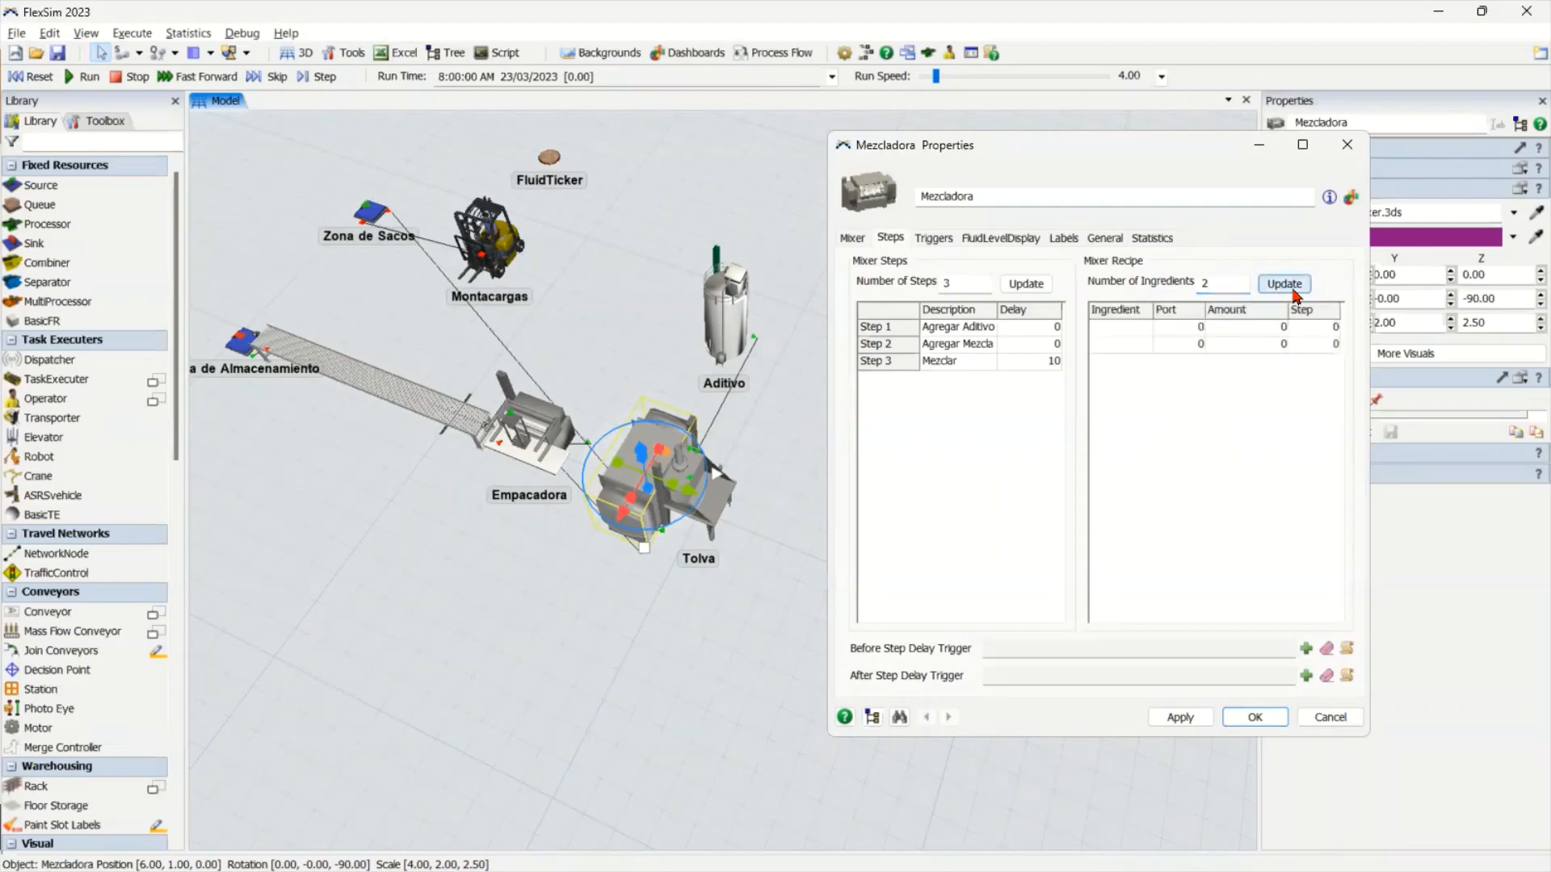
# Enter Aditivo as the first recipe ingredient on port 1 and check the order of Mezcladora's input ports
pyautogui.click(1135, 332)
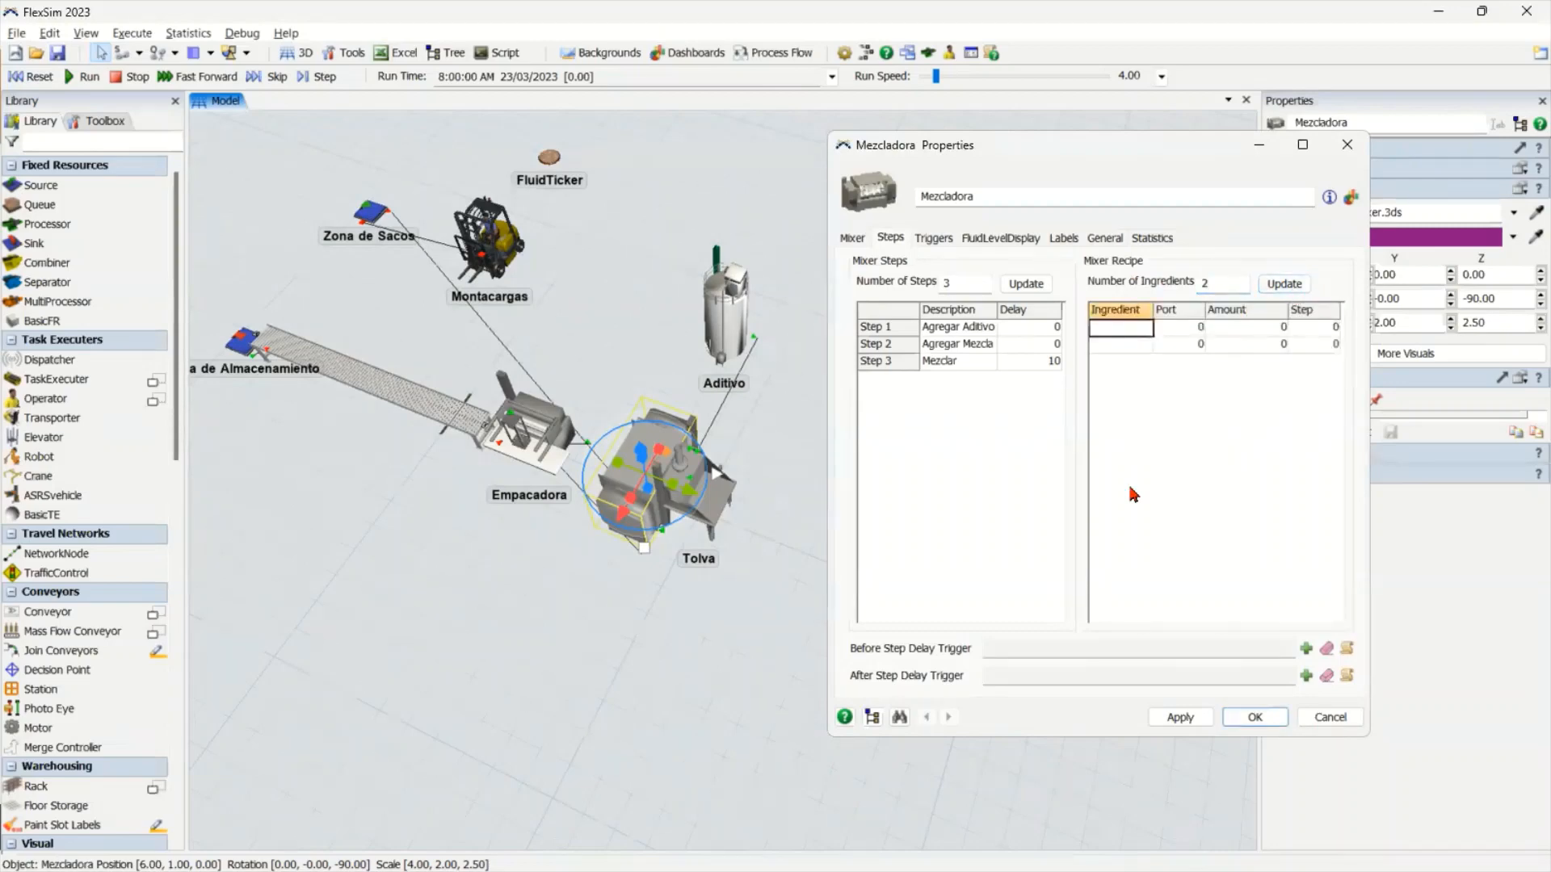
pyautogui.write('Aditivo')
pyautogui.click(1197, 333)
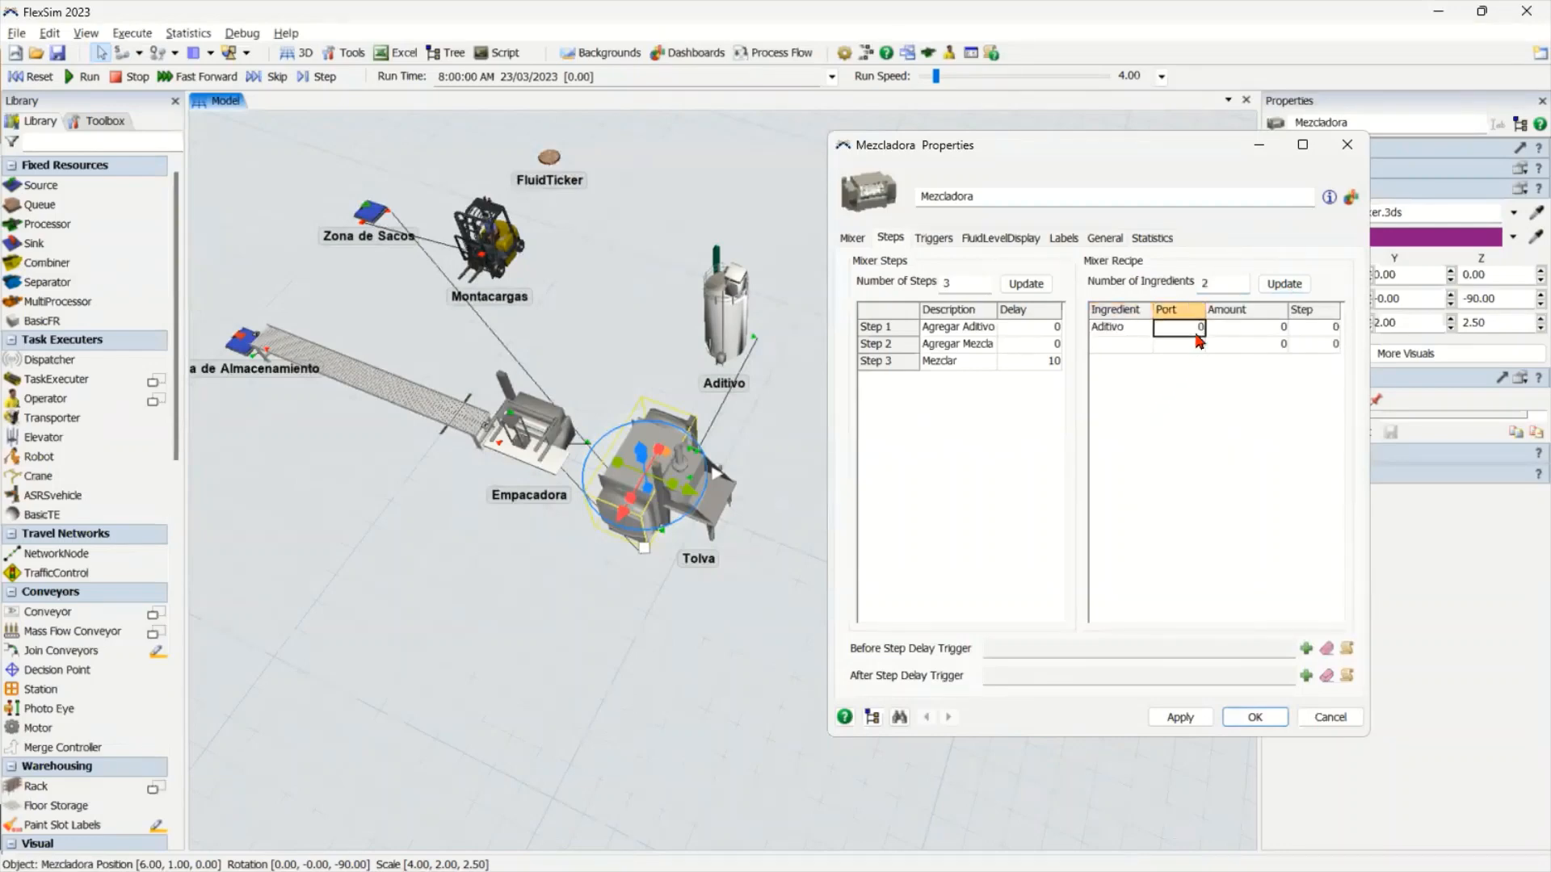
pyautogui.write('1')
pyautogui.click(1154, 429)
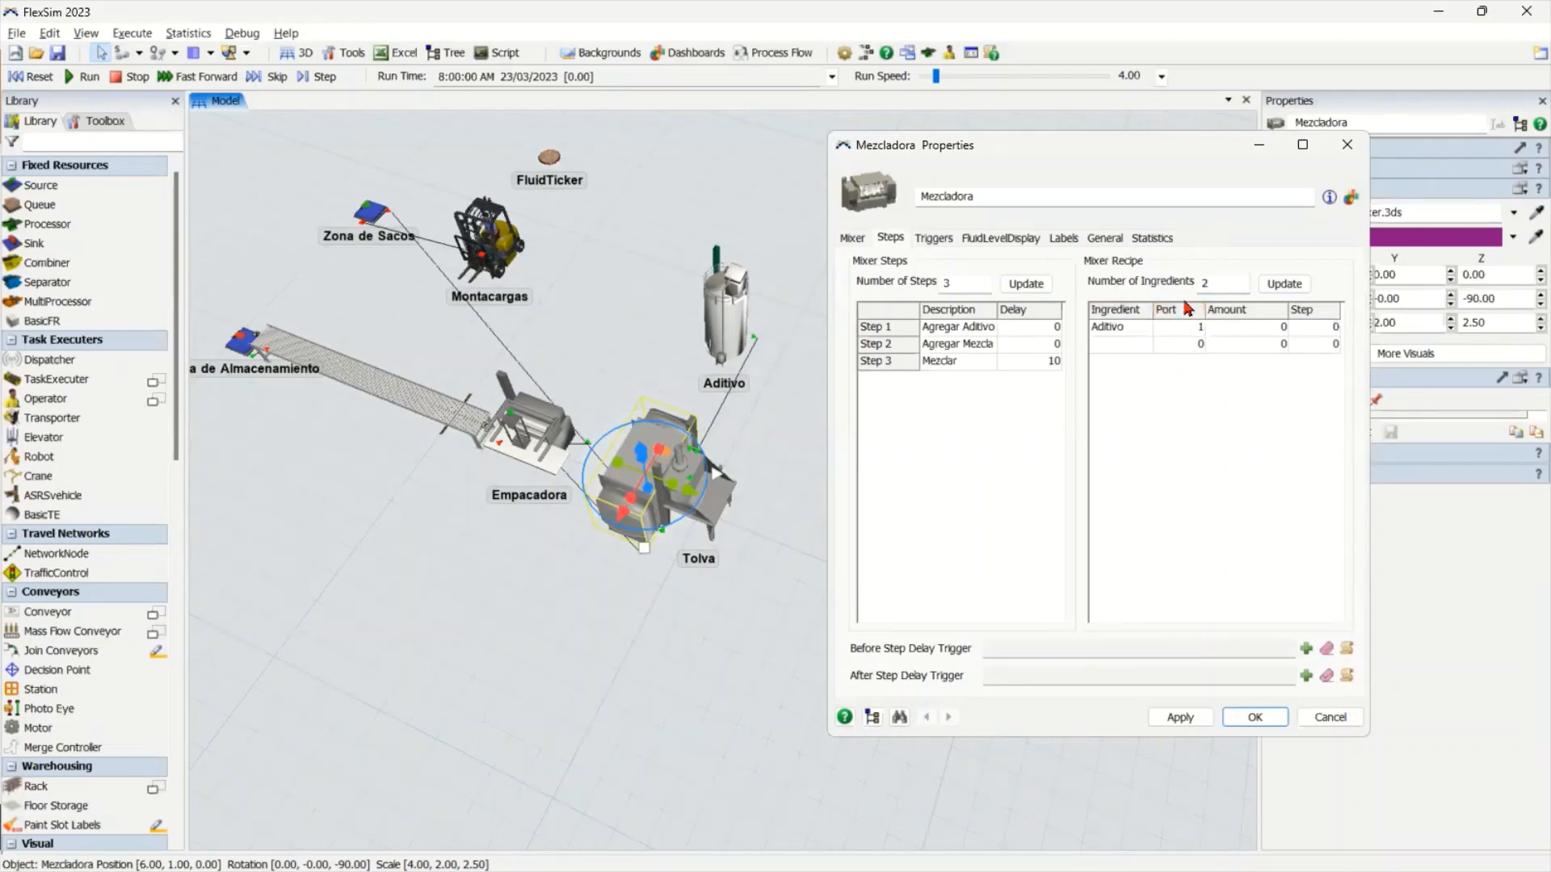
pyautogui.click(1100, 237)
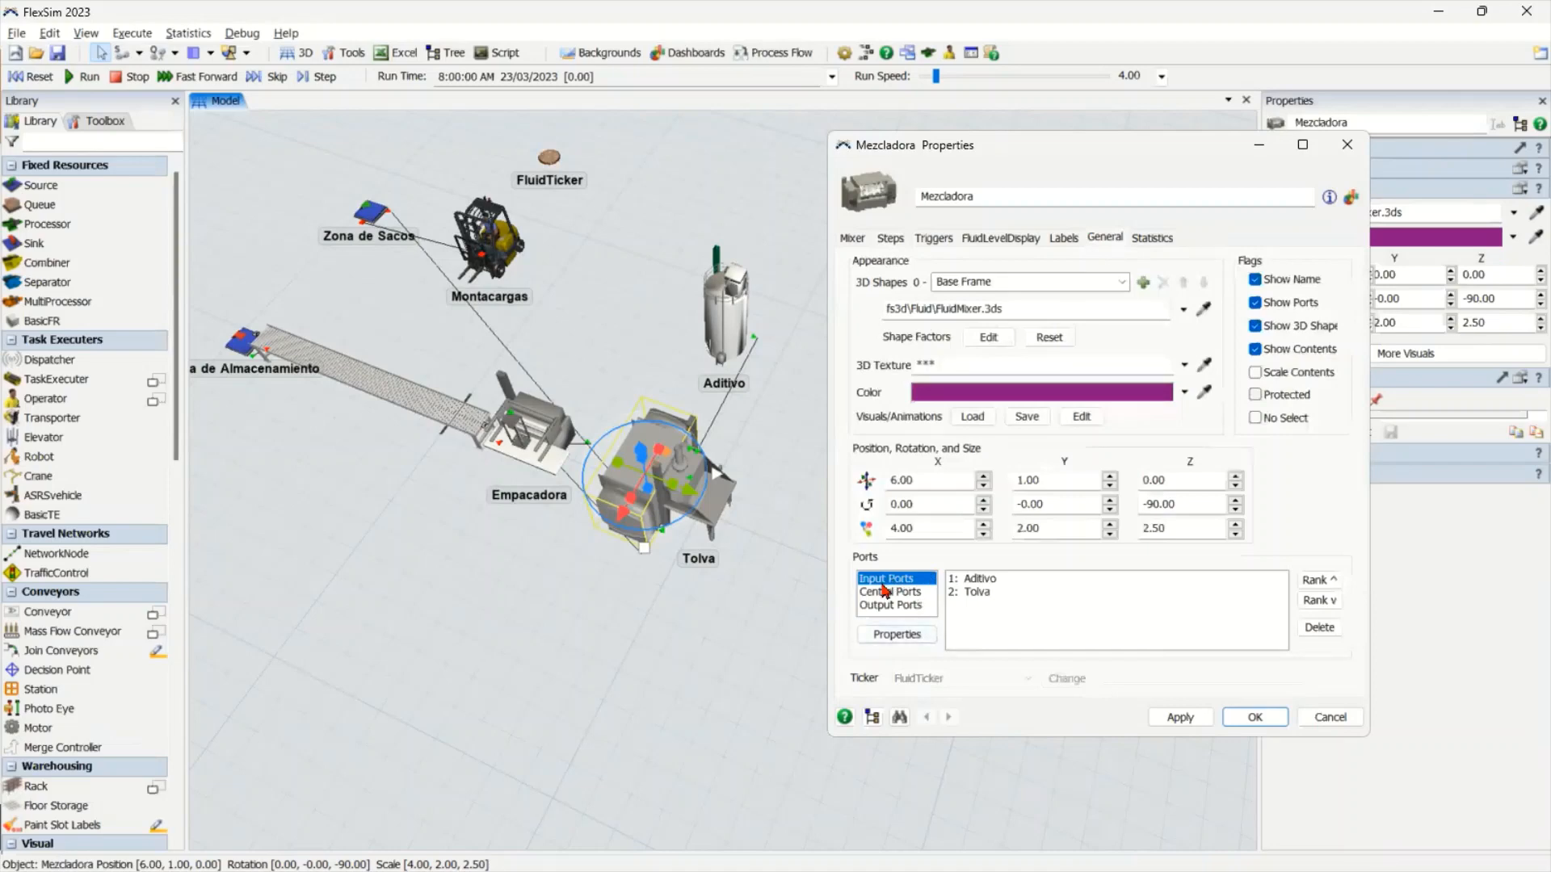
pyautogui.click(984, 580)
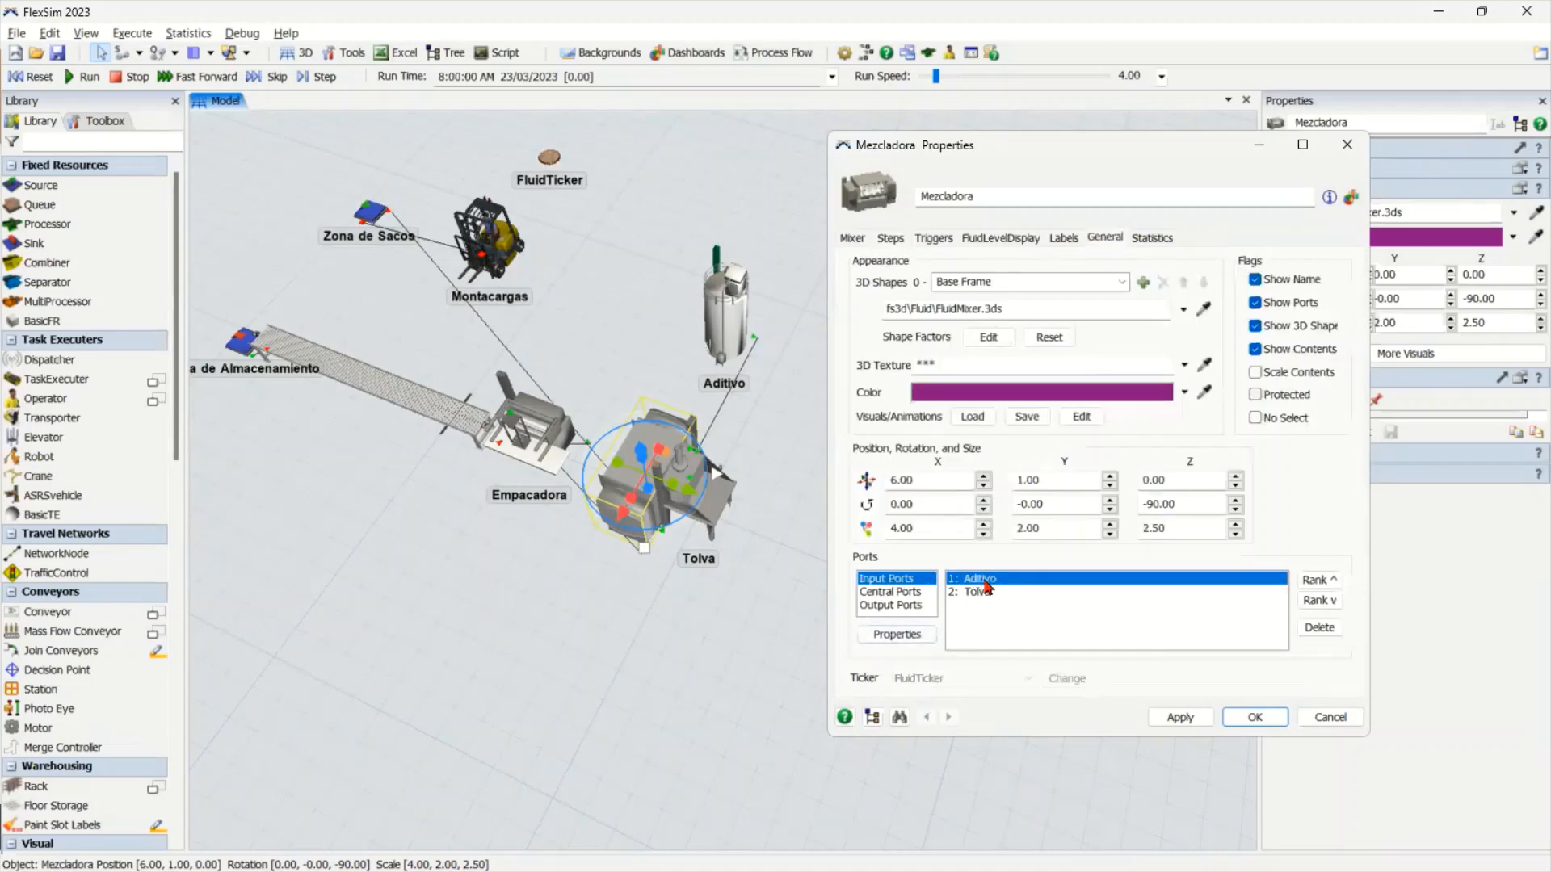
pyautogui.click(982, 593)
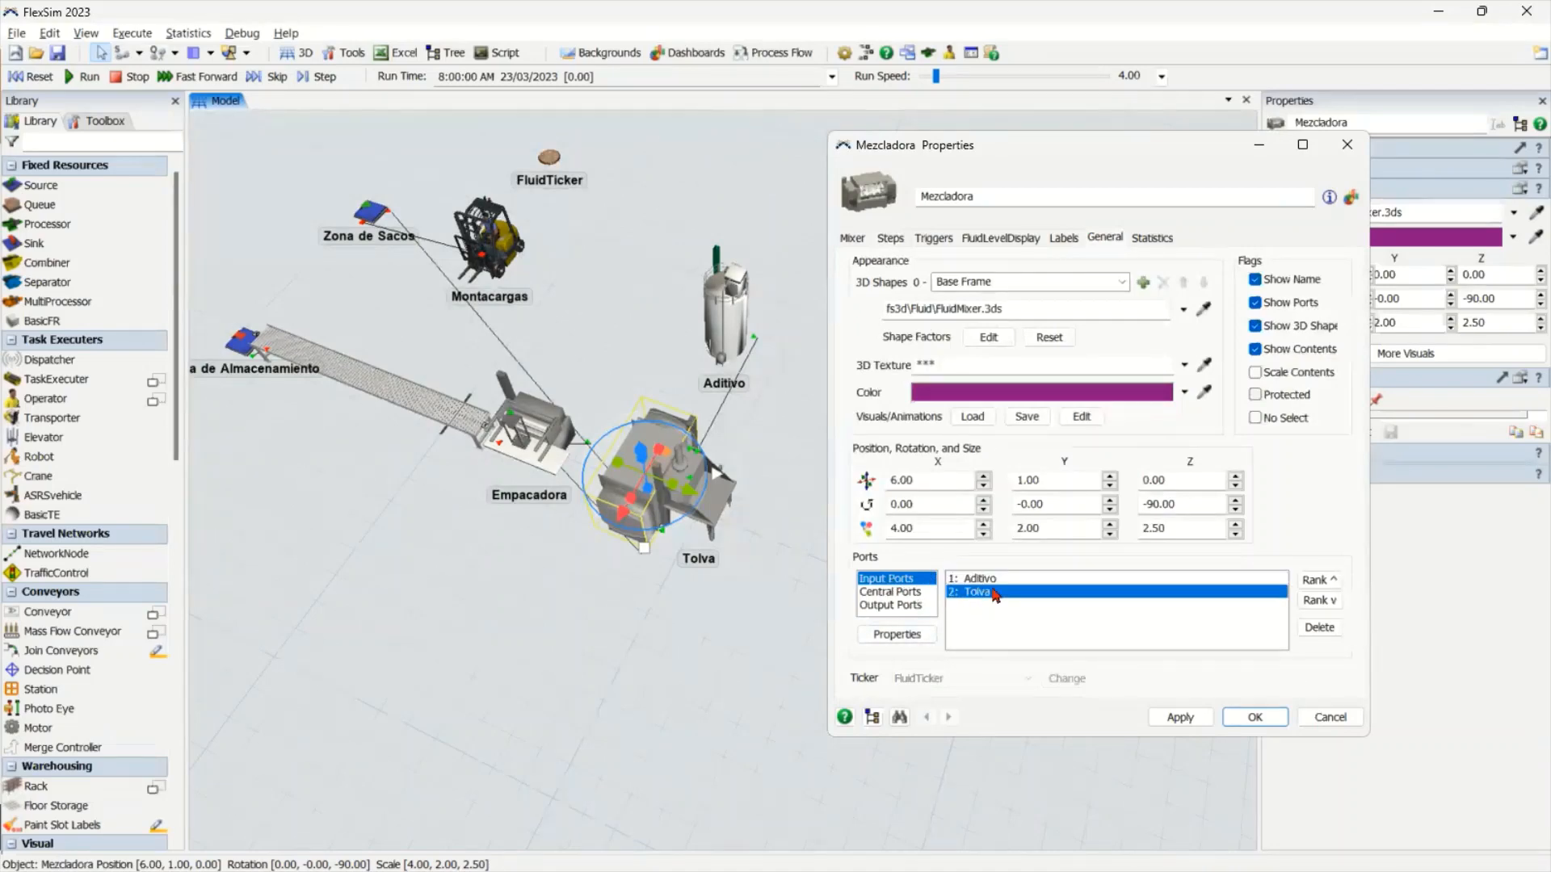
pyautogui.click(891, 238)
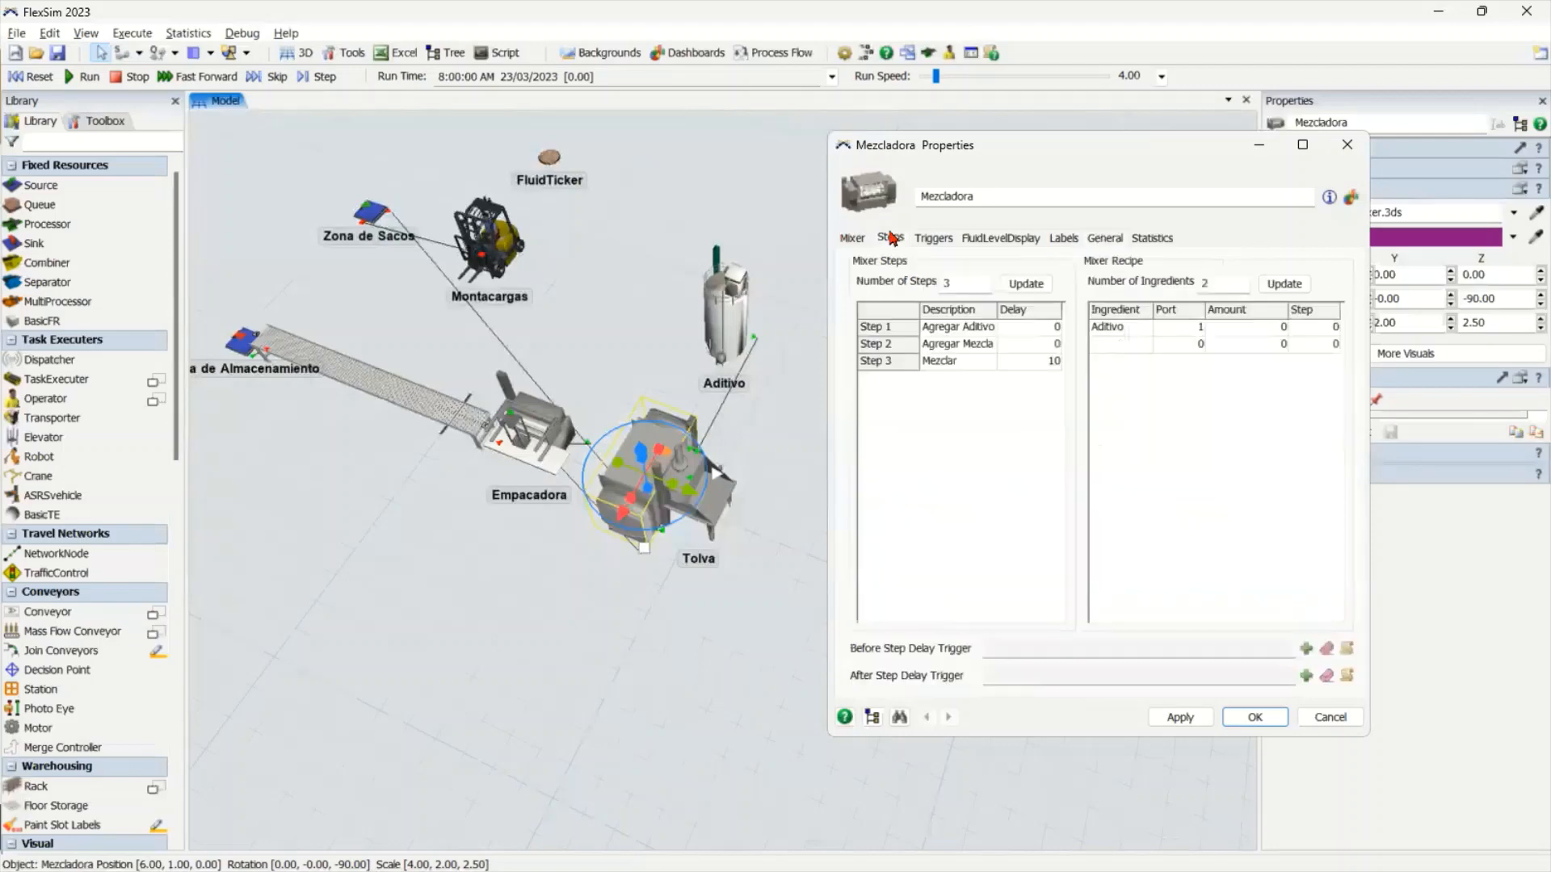
# Set the Aditivo ingredient's amount to 50 and assign it to step 1 in Mezcladora's recipe
pyautogui.click(1230, 330)
pyautogui.write('50')
pyautogui.press('Return')
pyautogui.click(1315, 332)
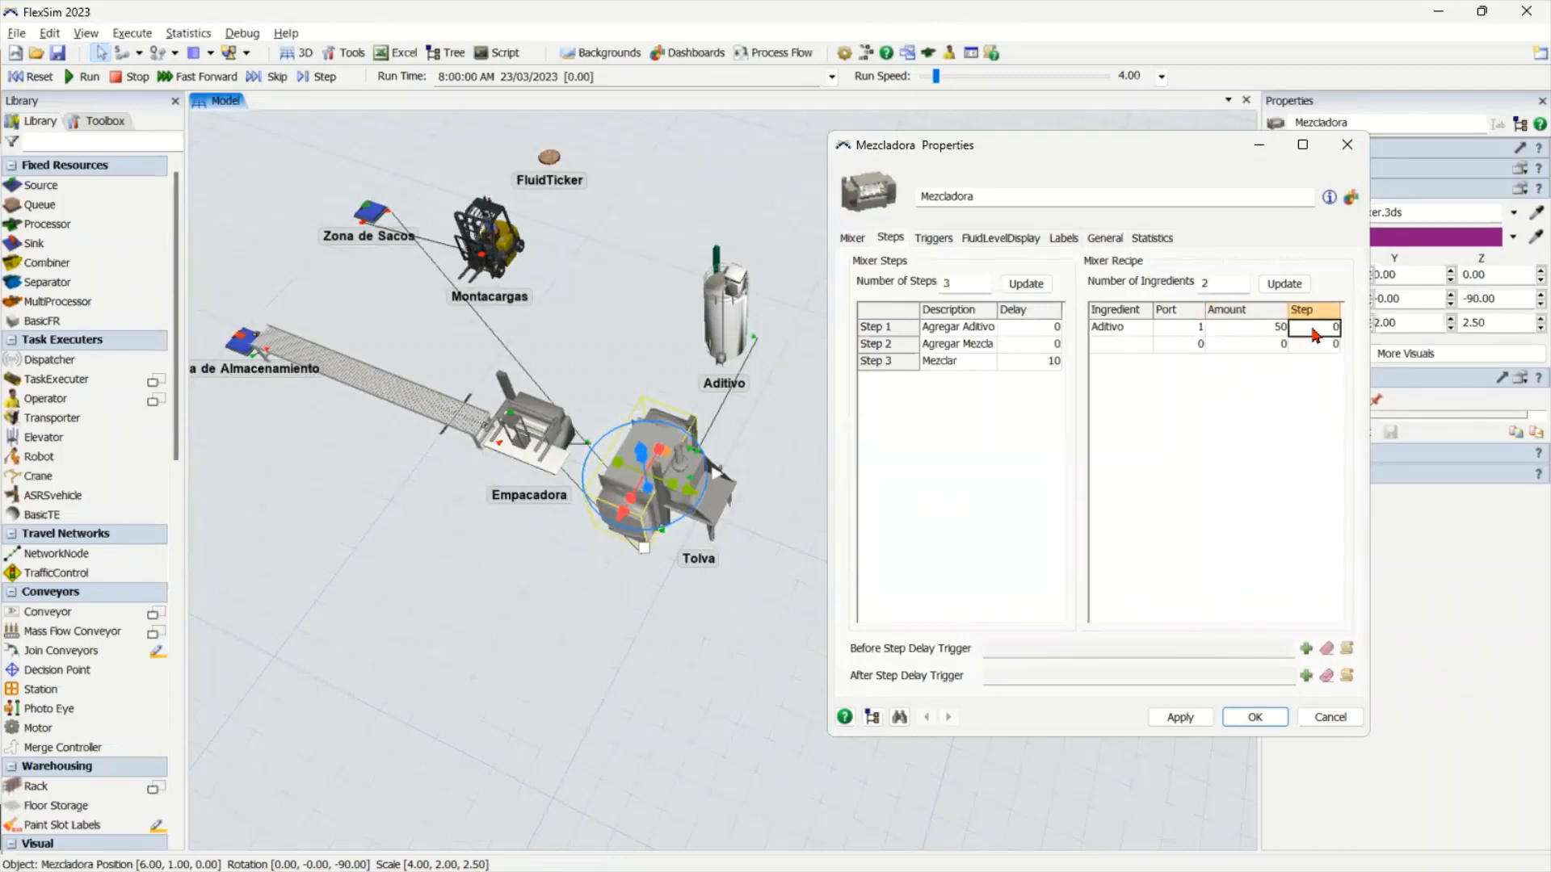
pyautogui.write('1')
pyautogui.click(1211, 407)
# Enter Mezcla as the second ingredient in Mezcladora's recipe on port 2
pyautogui.click(1114, 348)
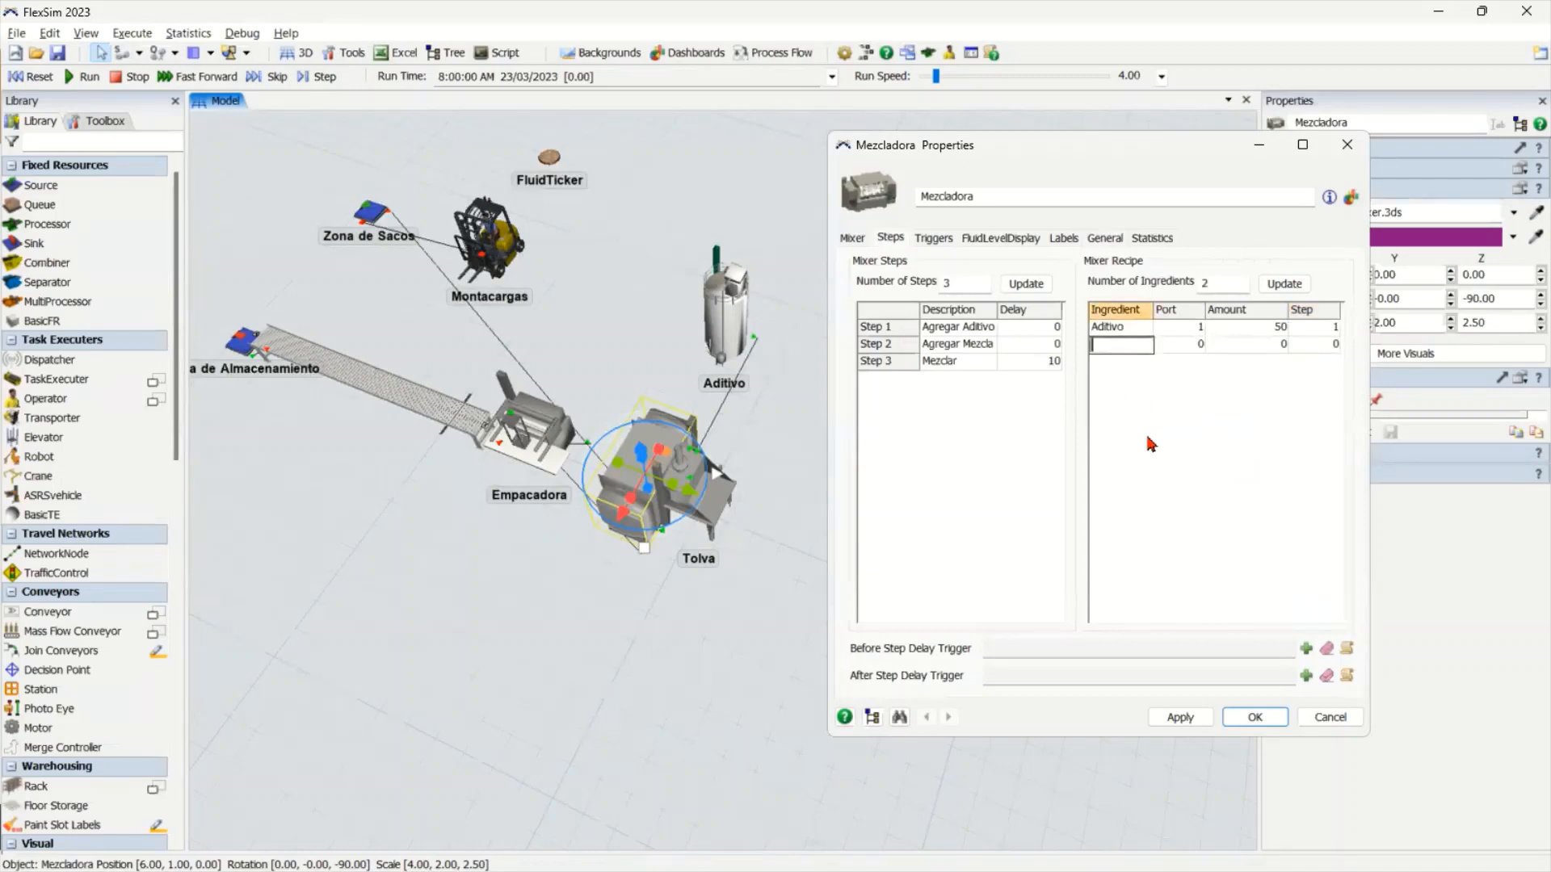
pyautogui.write('Mezclar')
pyautogui.press('BackSpace')
pyautogui.click(1227, 408)
pyautogui.click(1188, 347)
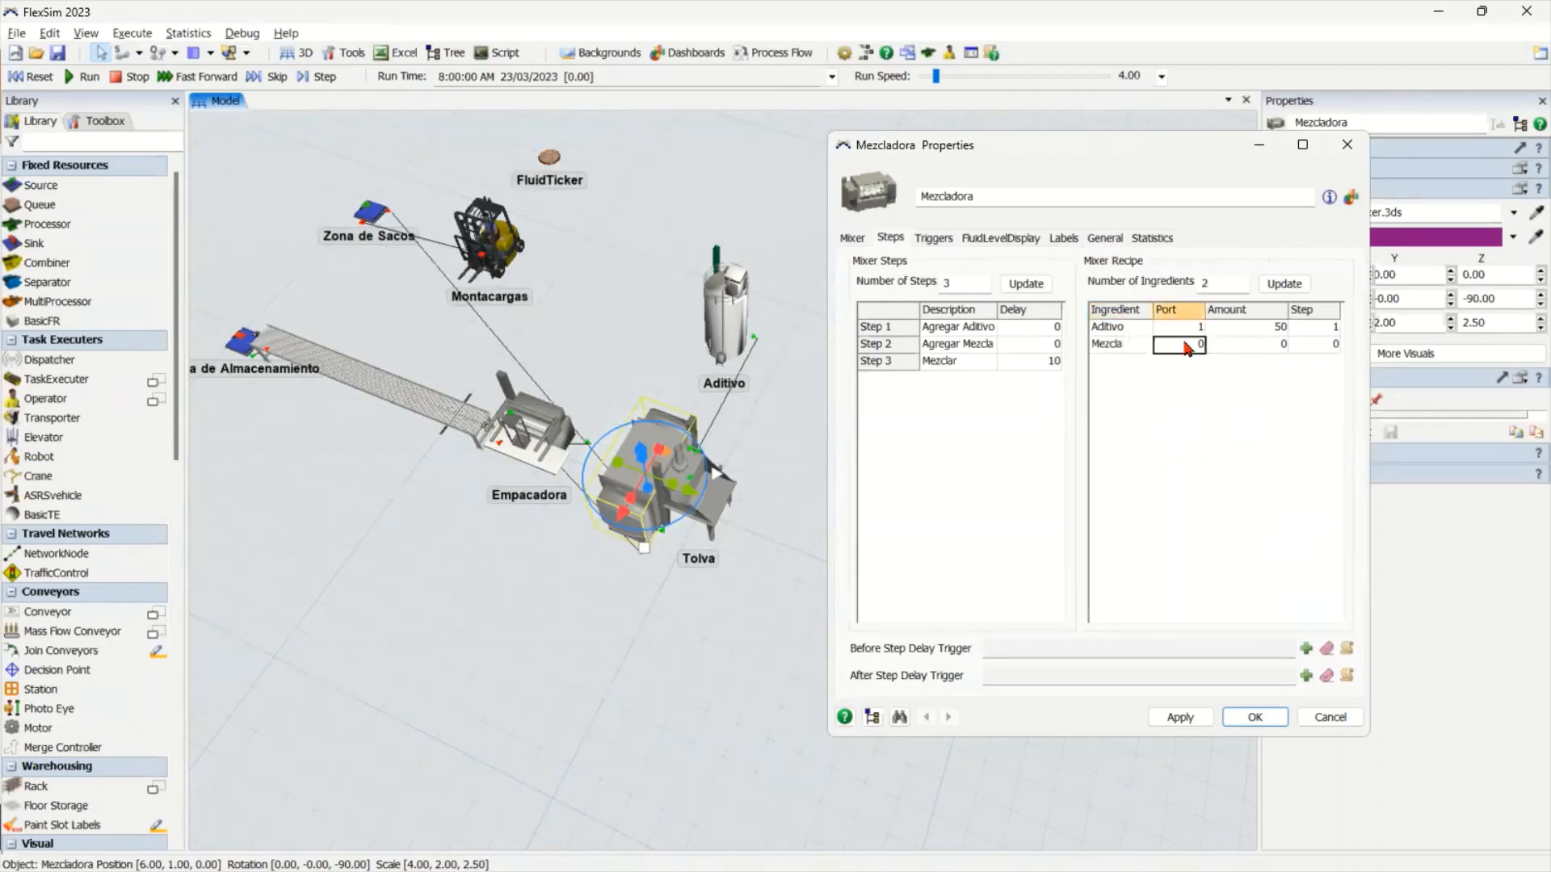
pyautogui.write('2')
pyautogui.click(1185, 450)
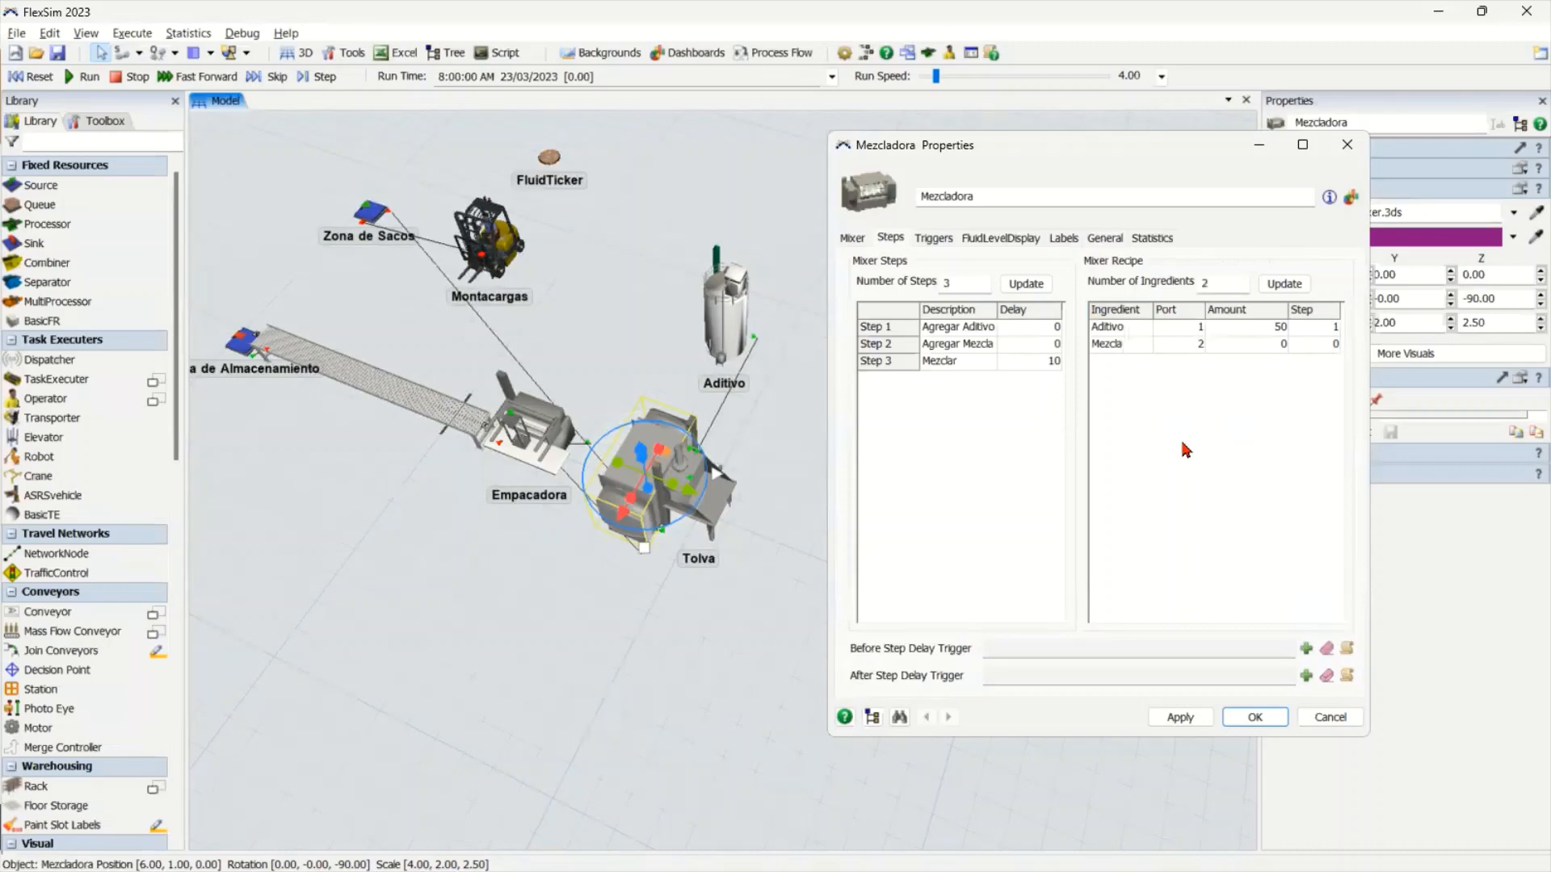
# Set the Mezcla ingredient's amount to 10 and assign it to step 2
pyautogui.click(1238, 346)
pyautogui.write('1')
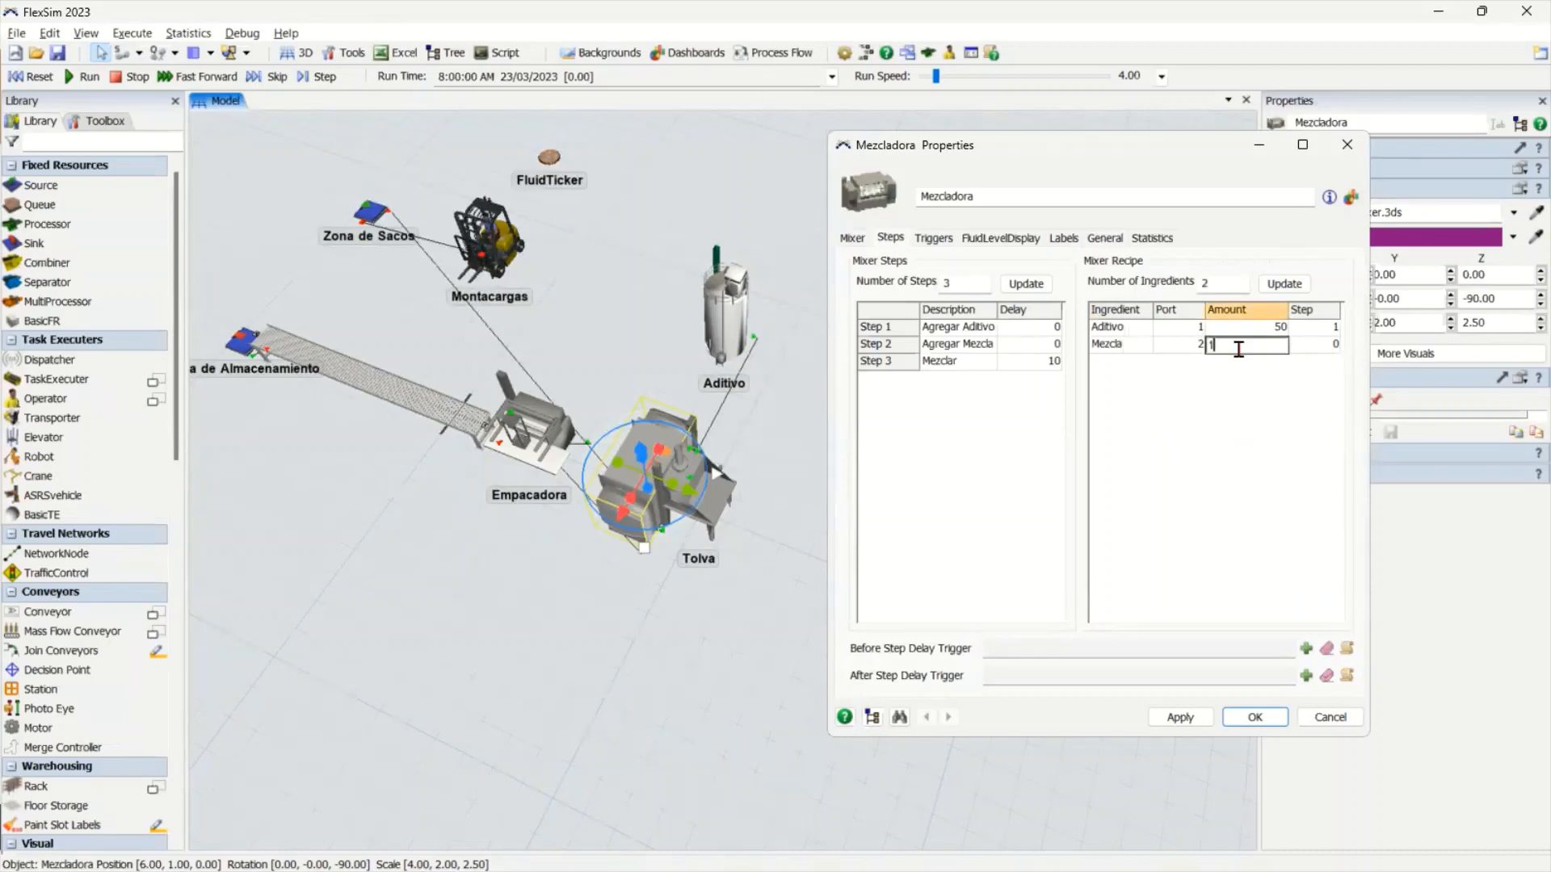
pyautogui.write('0')
pyautogui.click(1229, 409)
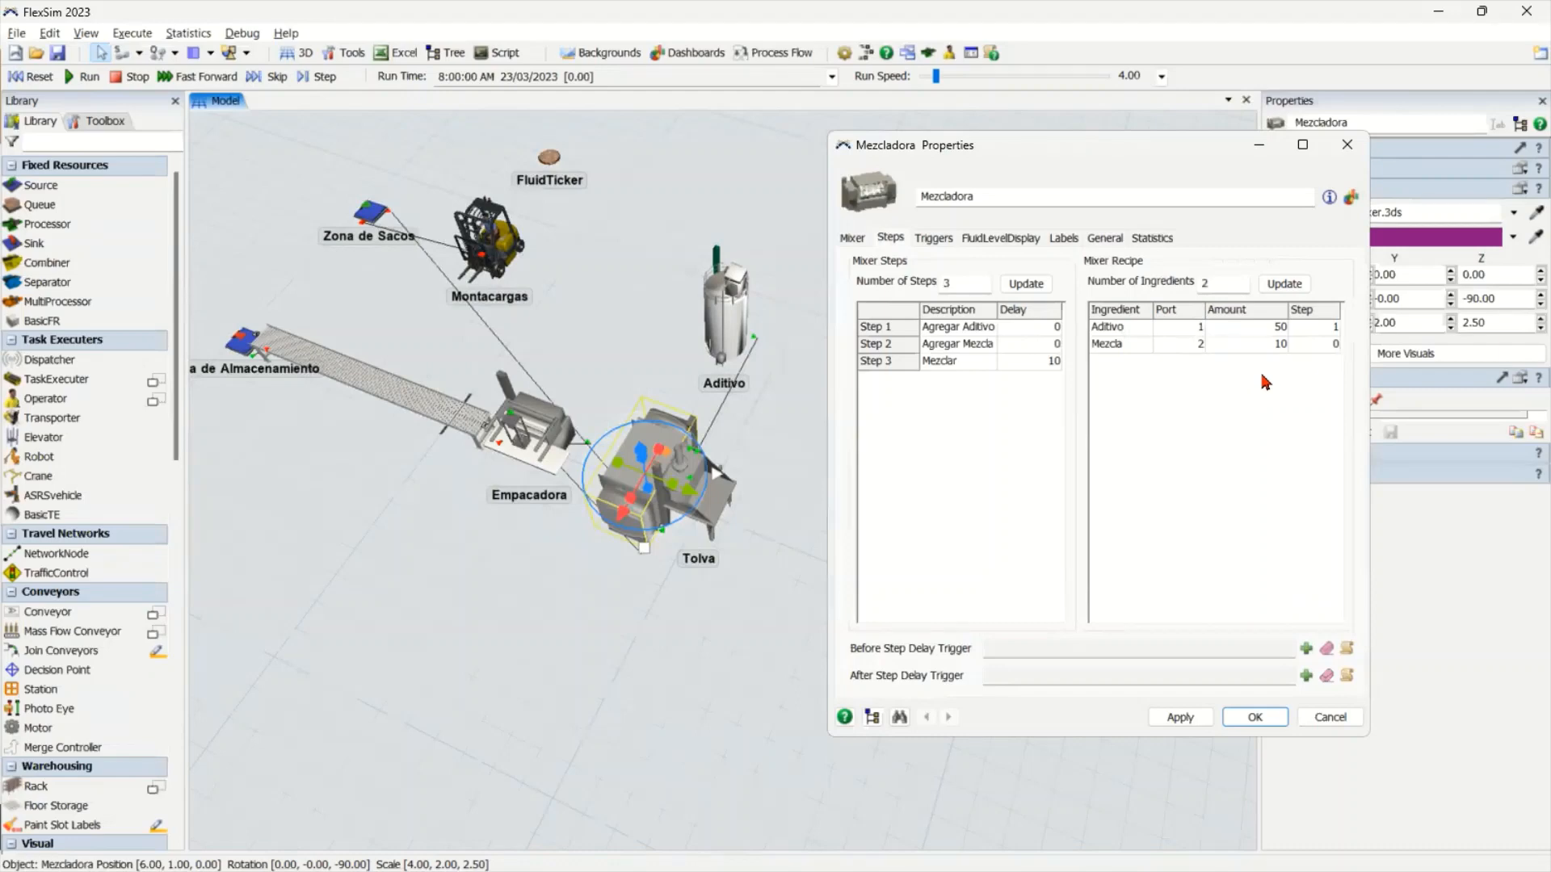
pyautogui.click(1268, 331)
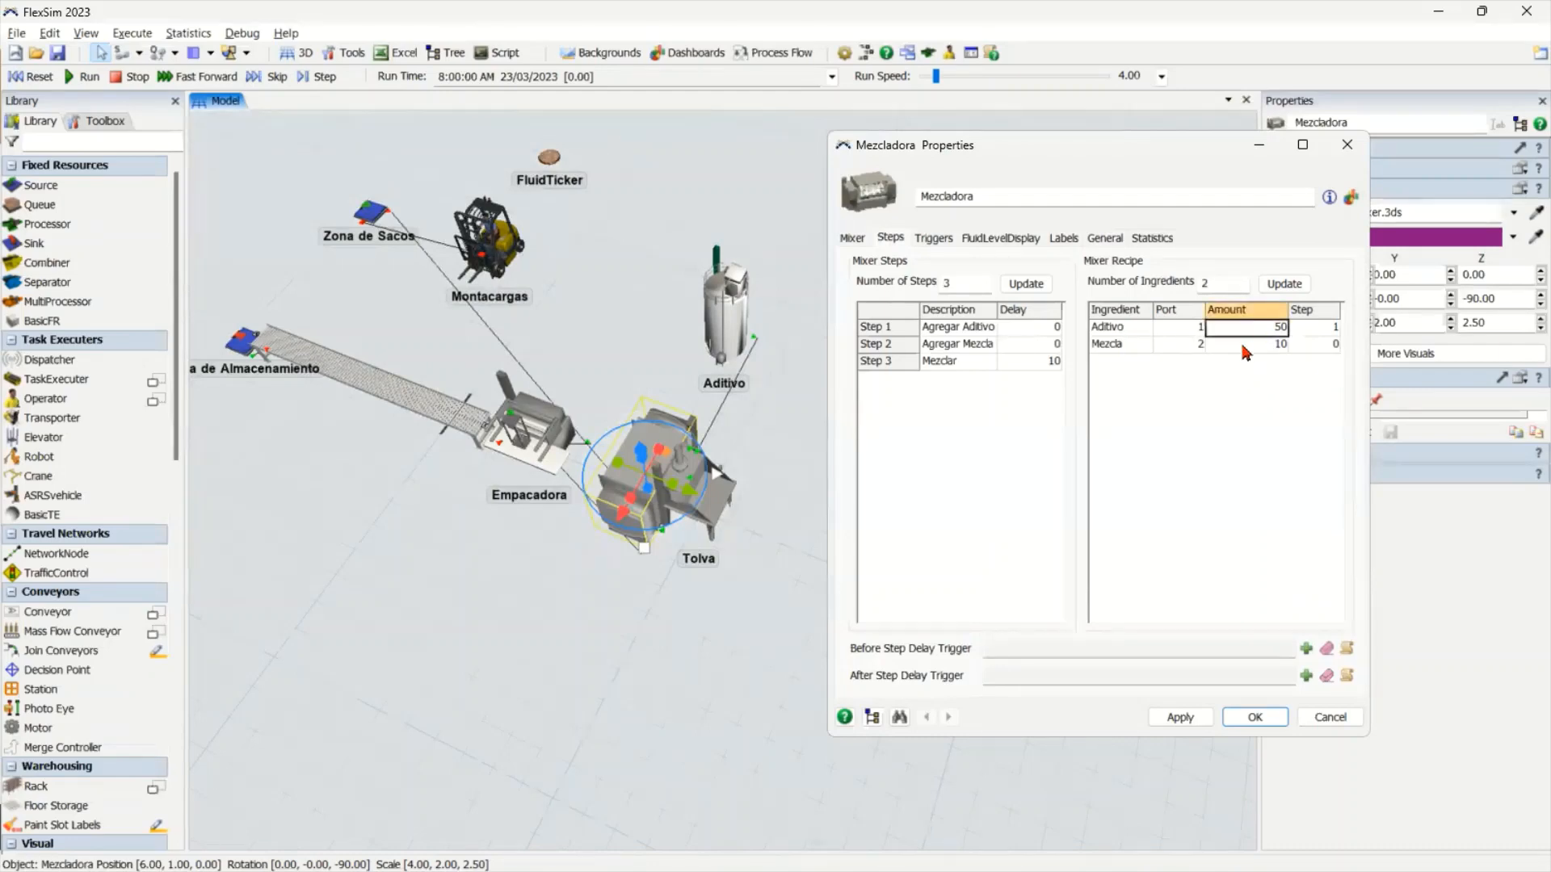
pyautogui.click(1241, 348)
pyautogui.click(1311, 349)
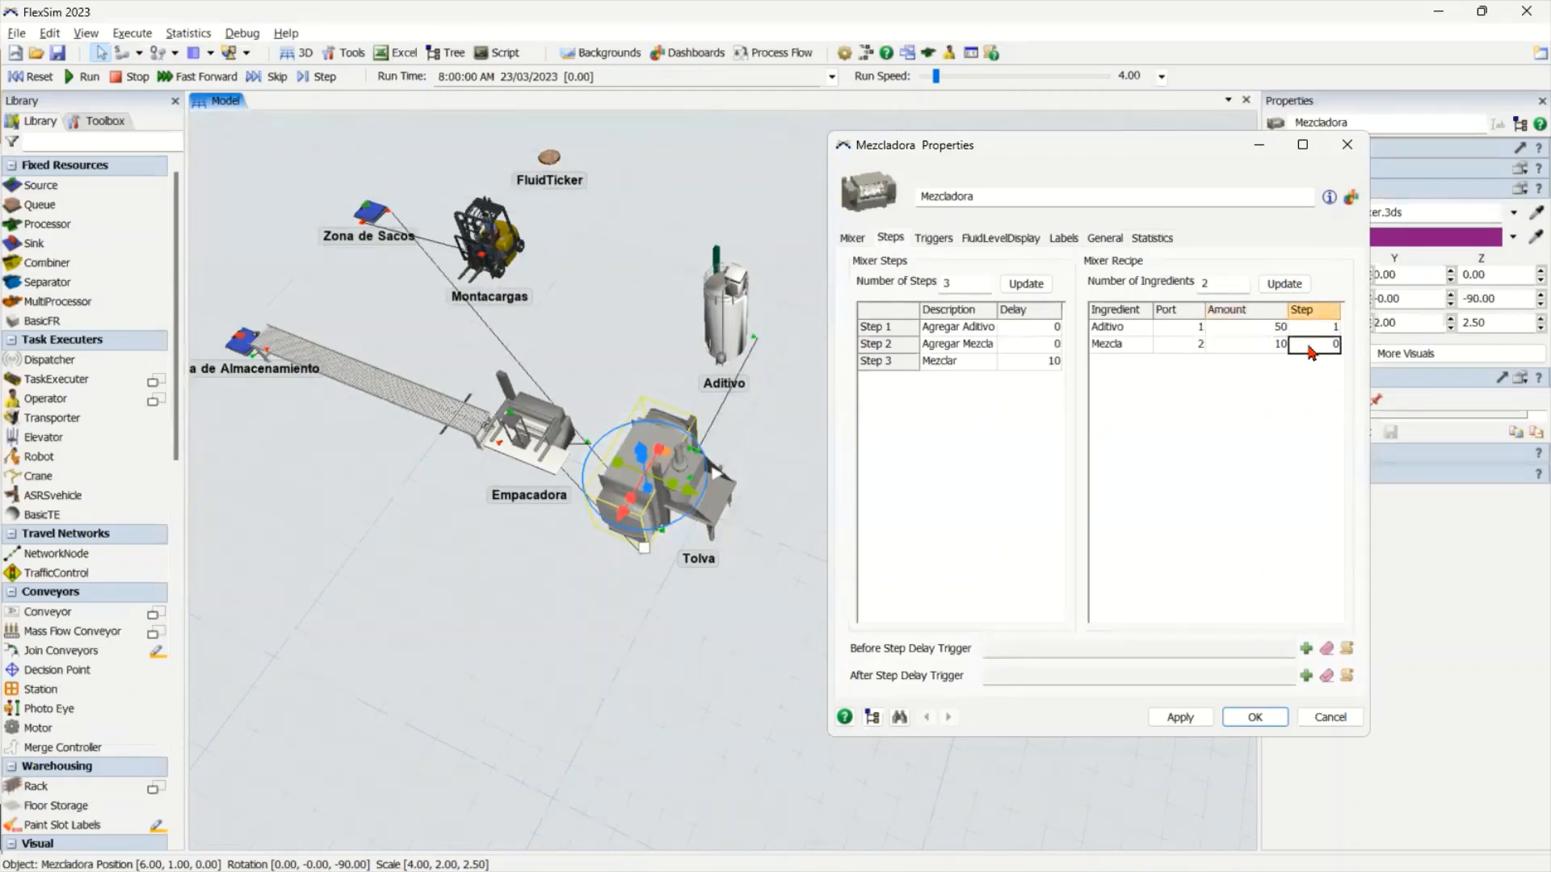
pyautogui.write('2')
pyautogui.press('Return')
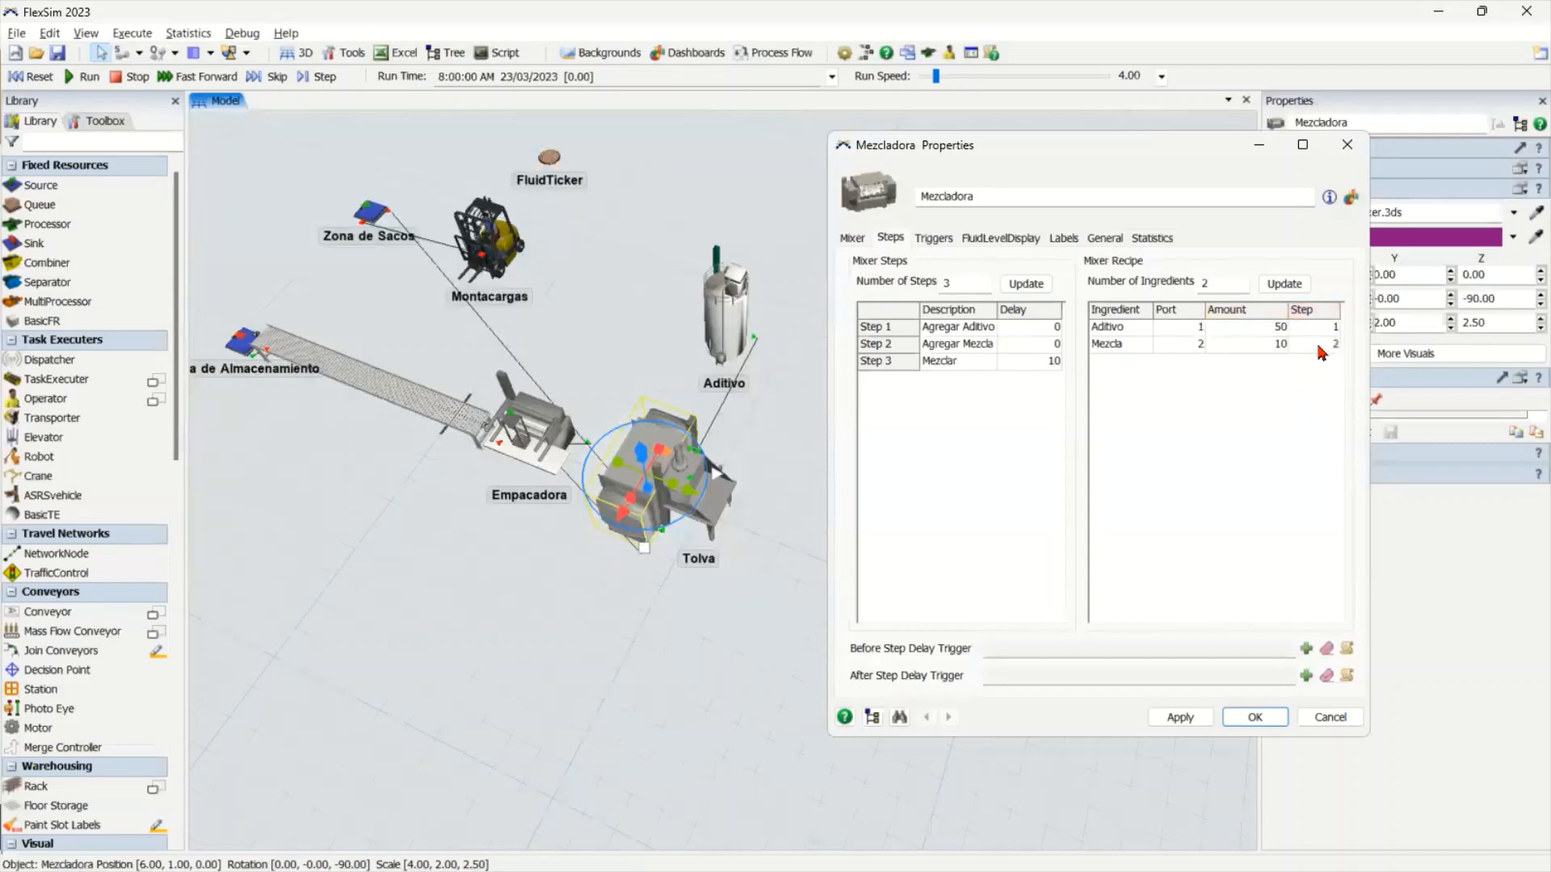
# Check Steps 1 and 2 against the recipe's step assignments and accept Mezcladora's properties
pyautogui.click(899, 350)
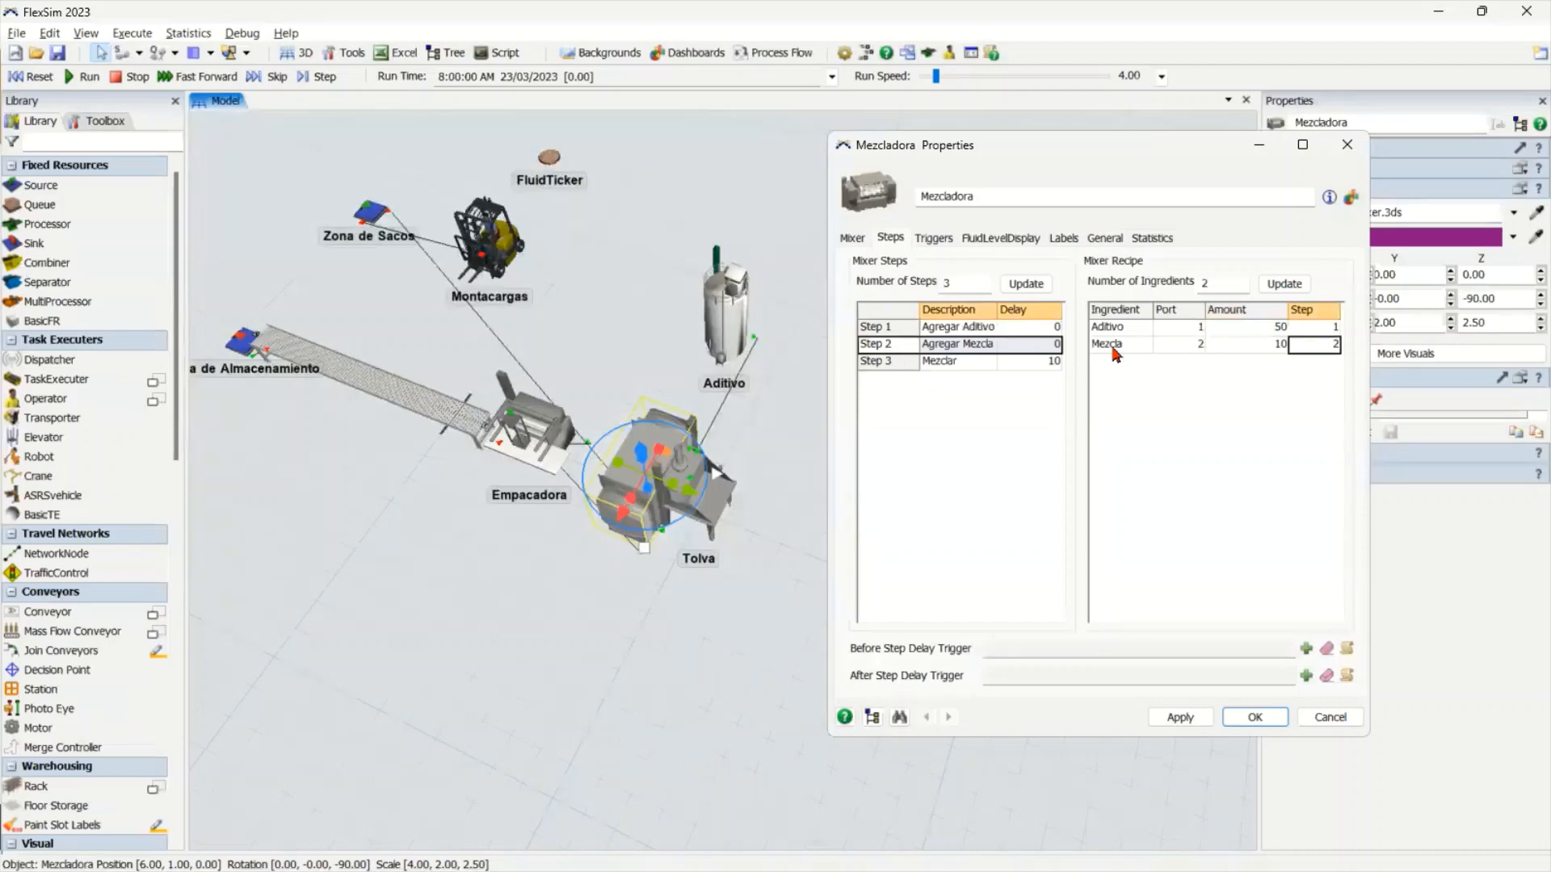
pyautogui.click(907, 332)
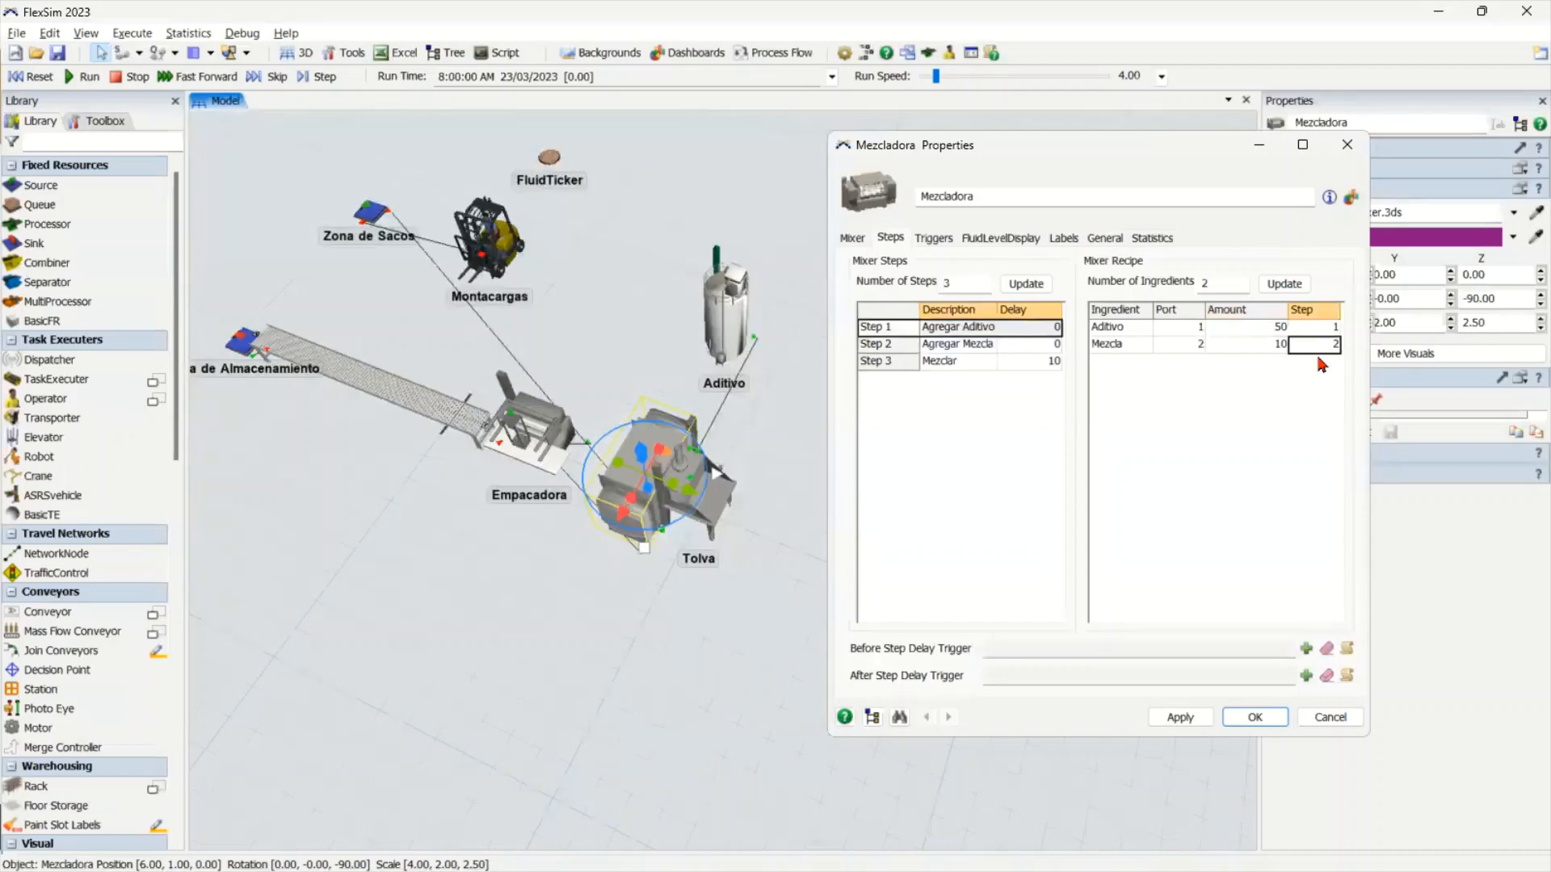
pyautogui.click(1248, 438)
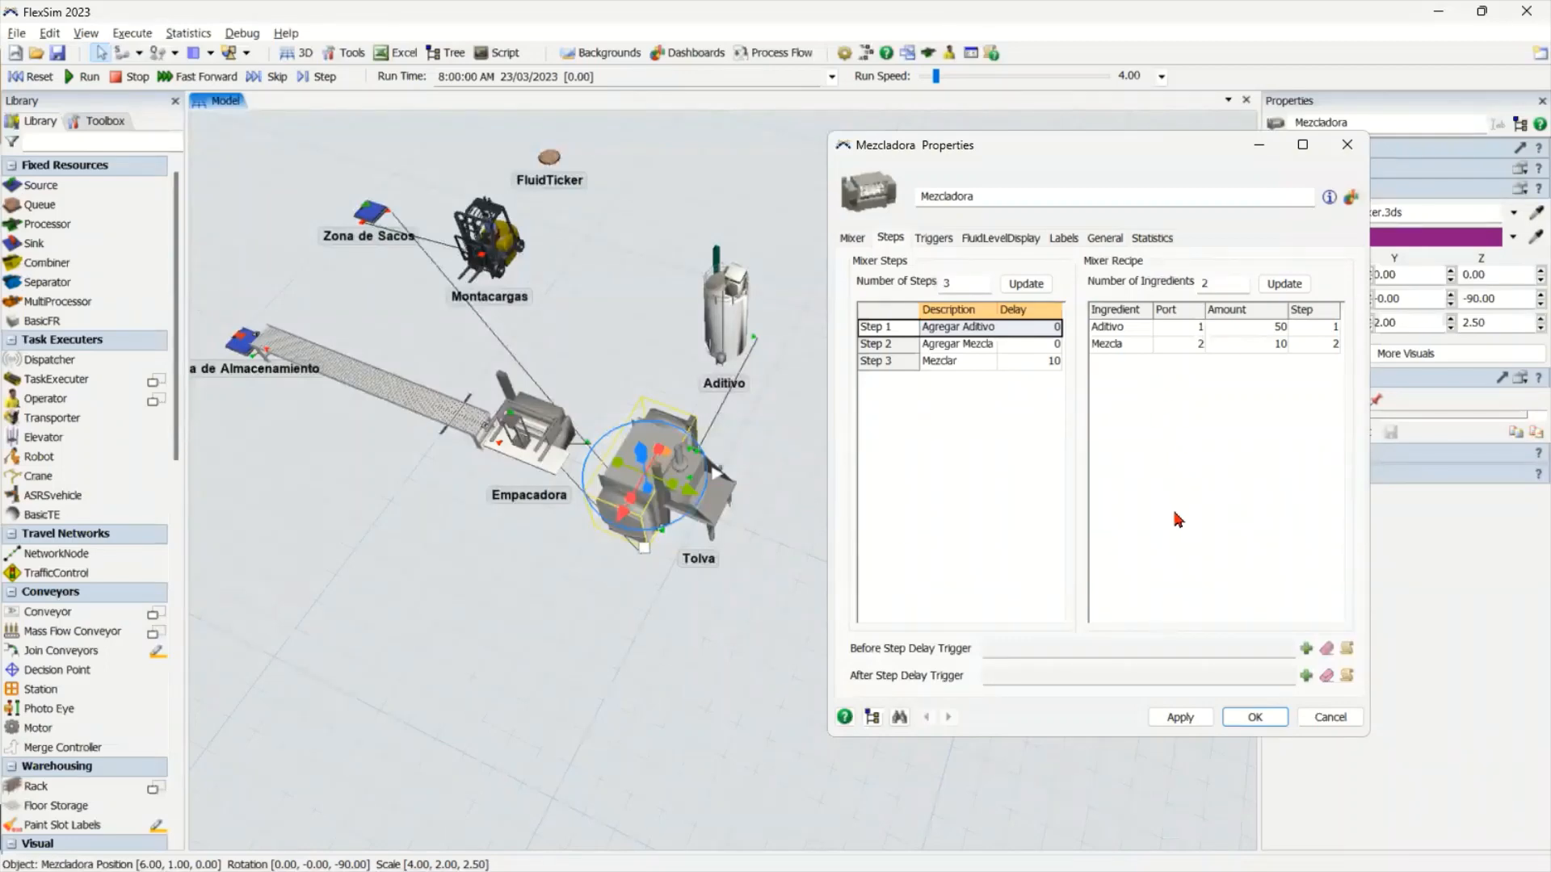
pyautogui.click(1264, 717)
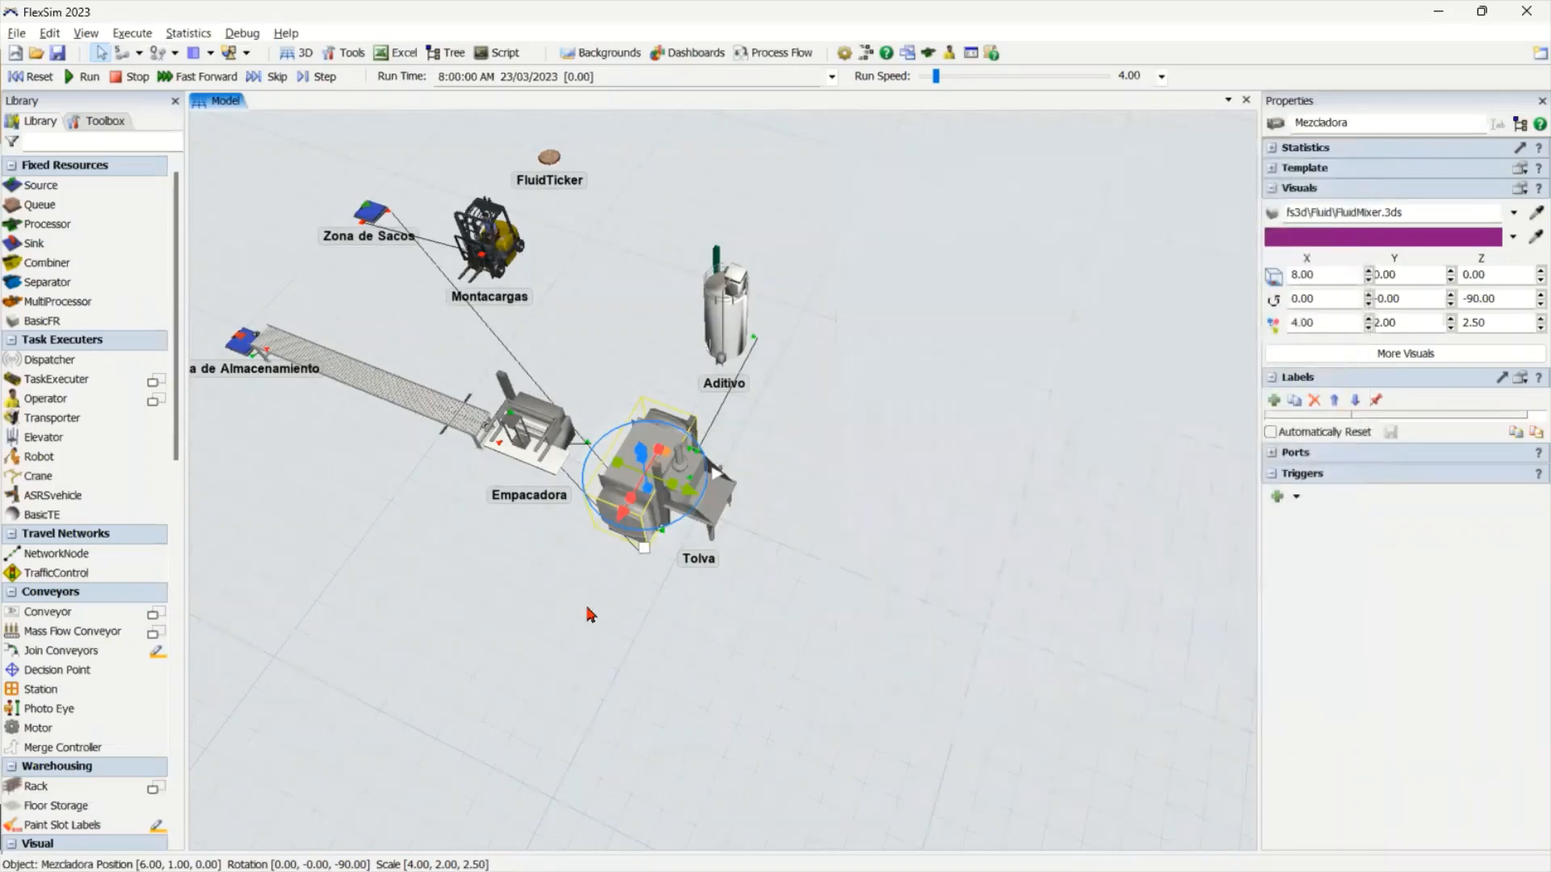
pyautogui.click(589, 616)
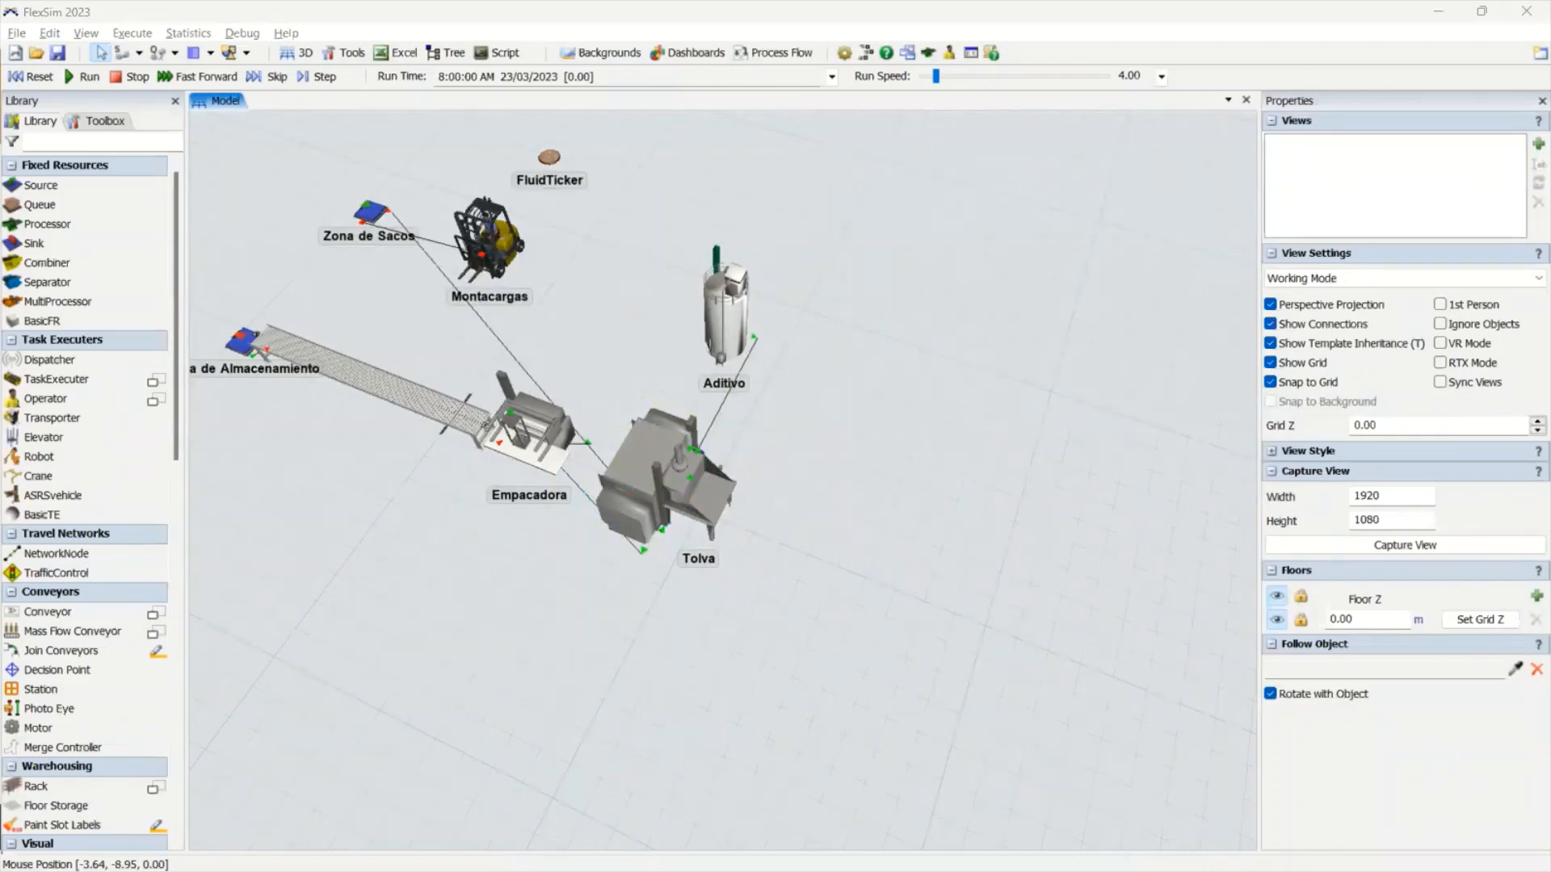
# Set Empacadora's input port Maximum Object and Maximum Port Rate to 10
pyautogui.click(509, 426)
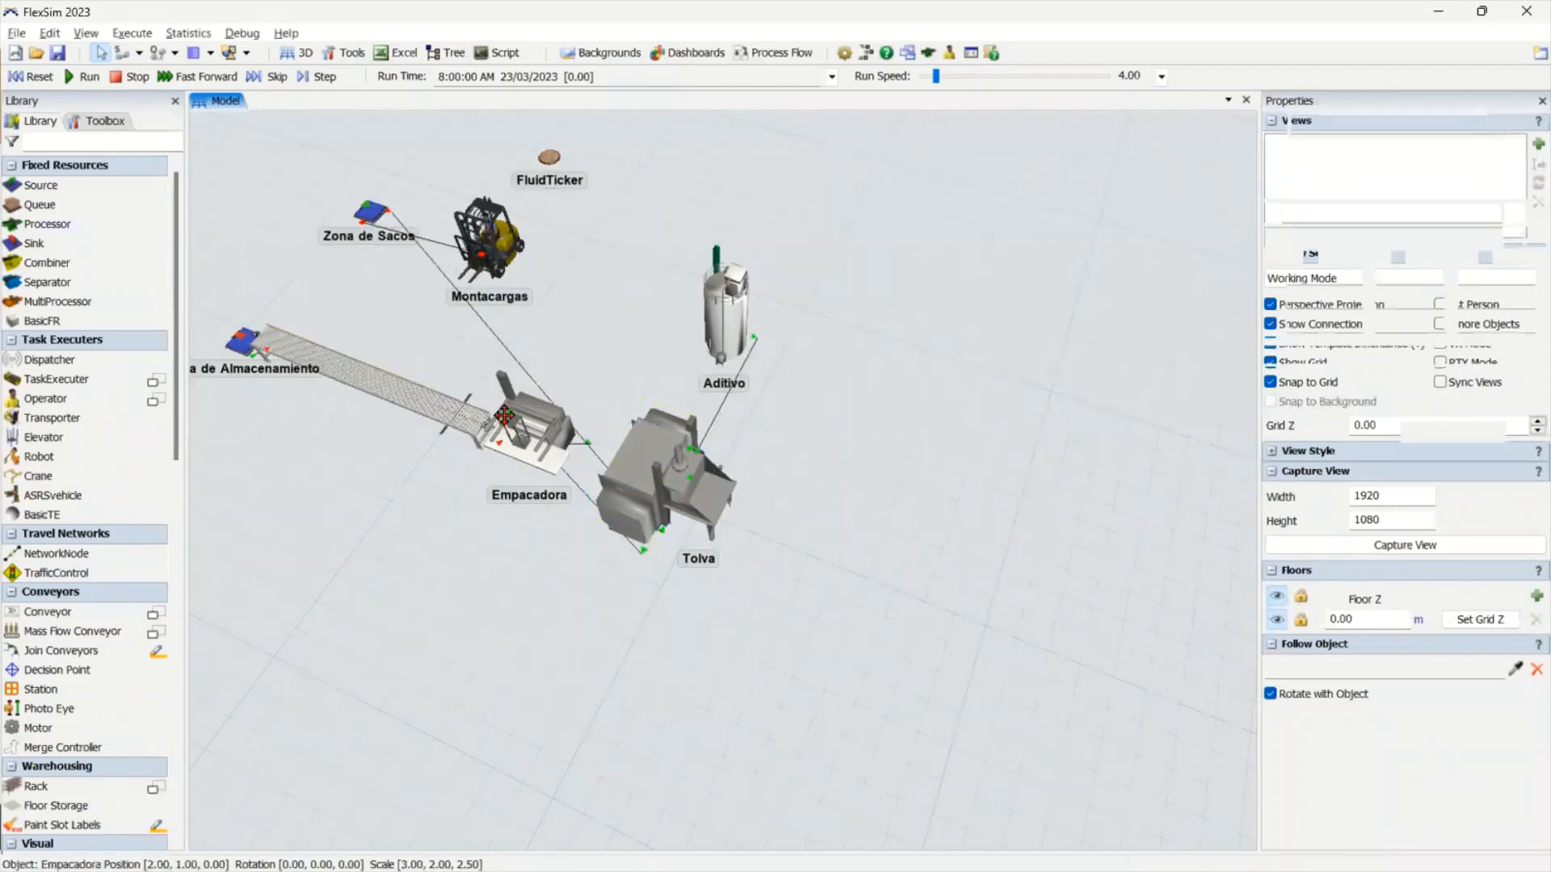
pyautogui.doubleClick(545, 418)
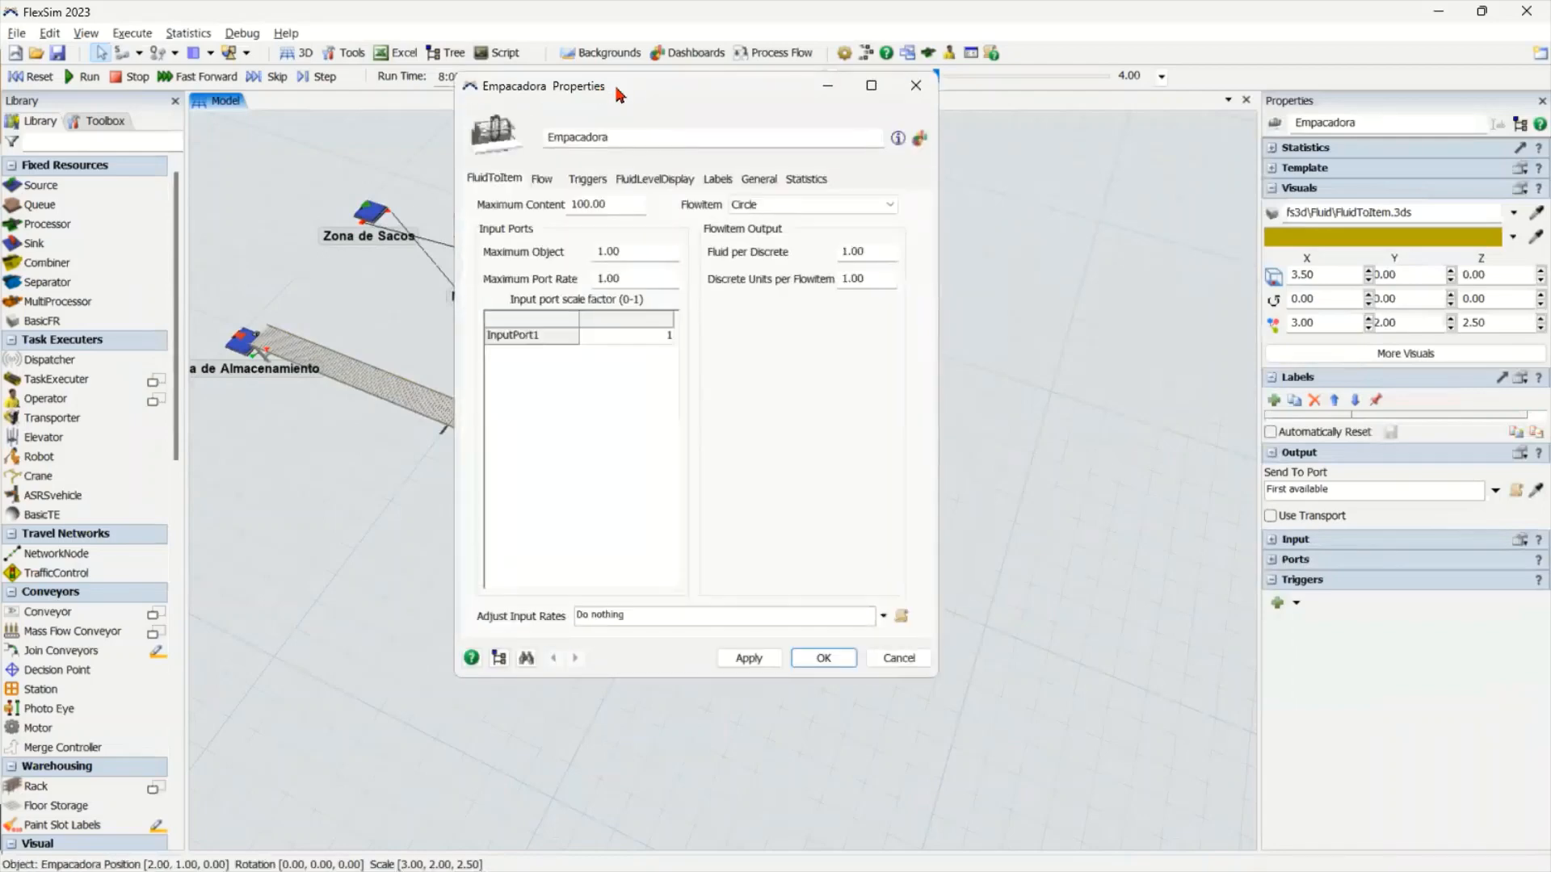
pyautogui.moveTo(614, 83); pyautogui.dragTo(933, 164)
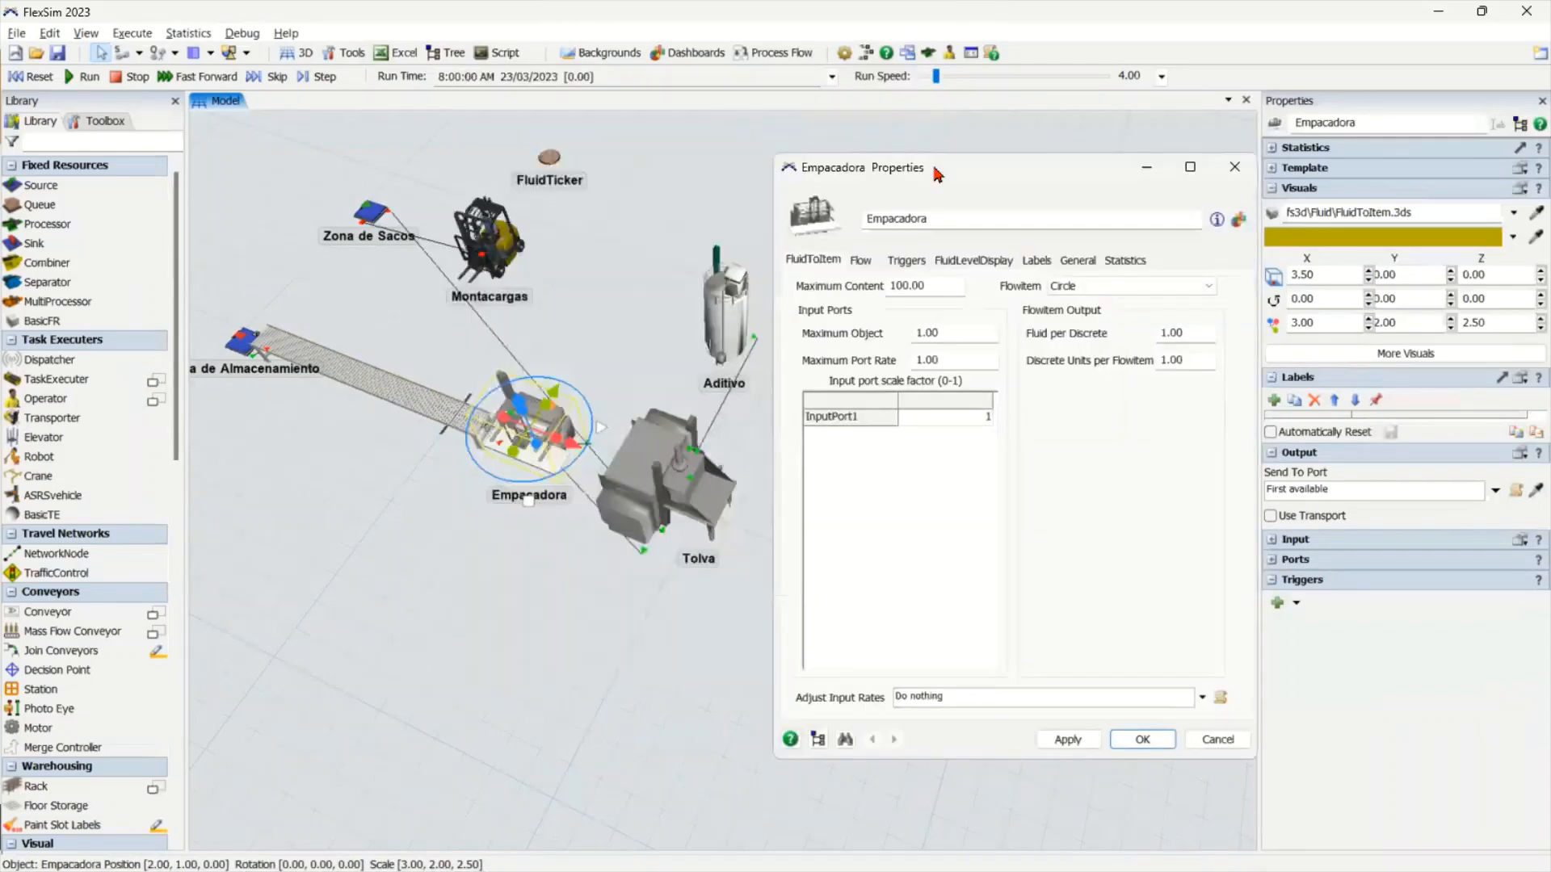
pyautogui.click(965, 333)
pyautogui.write('10')
pyautogui.click(984, 356)
pyautogui.write('10')
# Review Empacadora's flowitem output values and flowitem type options, keeping Circle, and accept its properties
pyautogui.moveTo(1185, 331); pyautogui.dragTo(1149, 328)
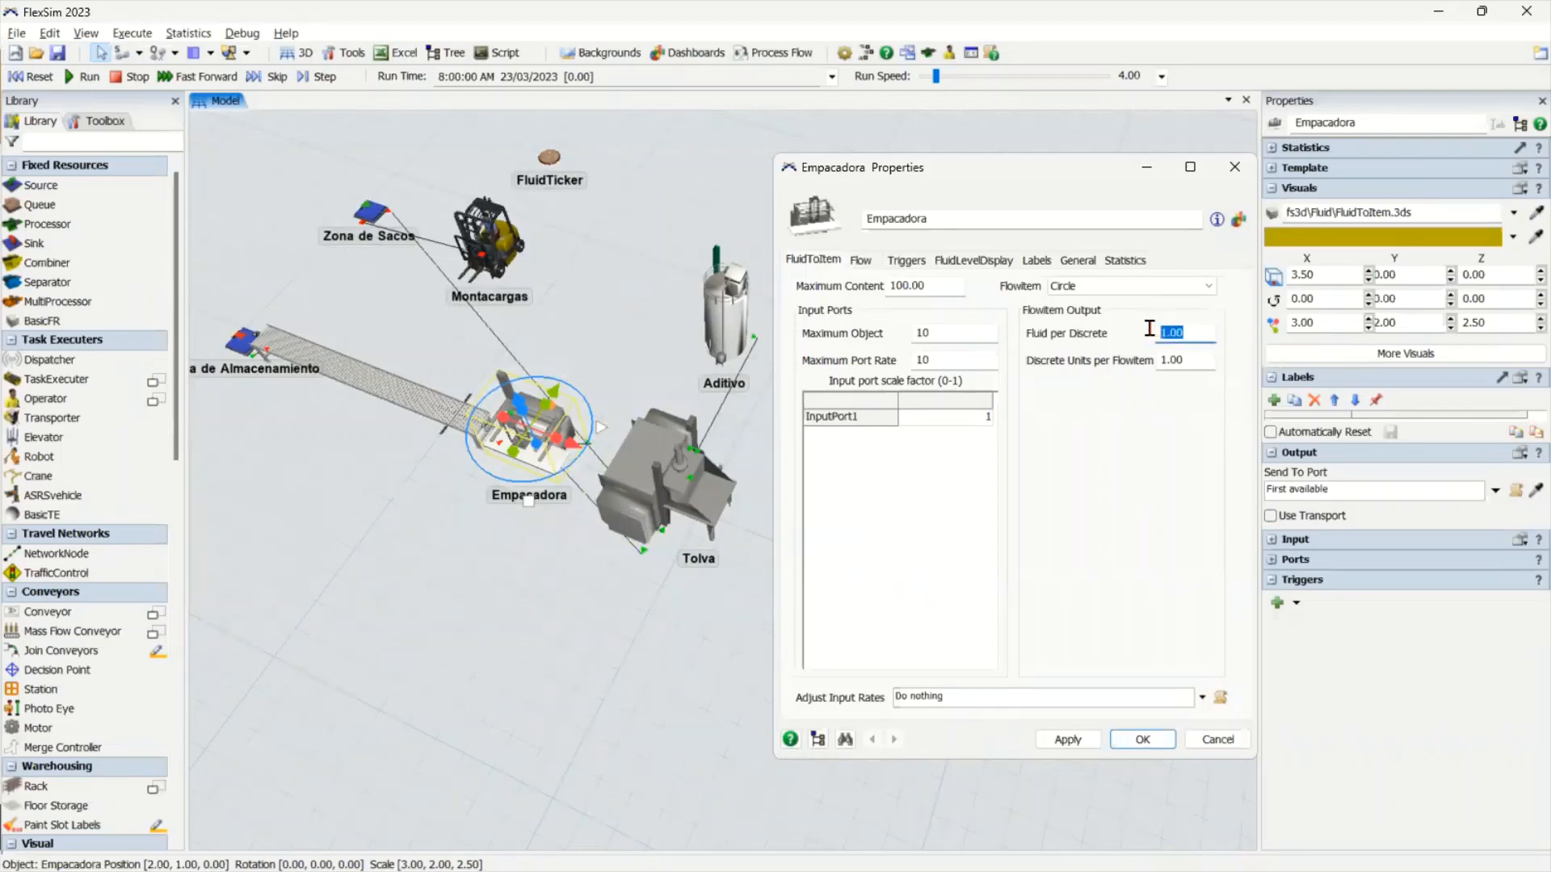
pyautogui.click(1111, 346)
pyautogui.moveTo(1193, 332); pyautogui.dragTo(1134, 343)
pyautogui.click(1180, 360)
pyautogui.click(1103, 408)
pyautogui.click(1093, 288)
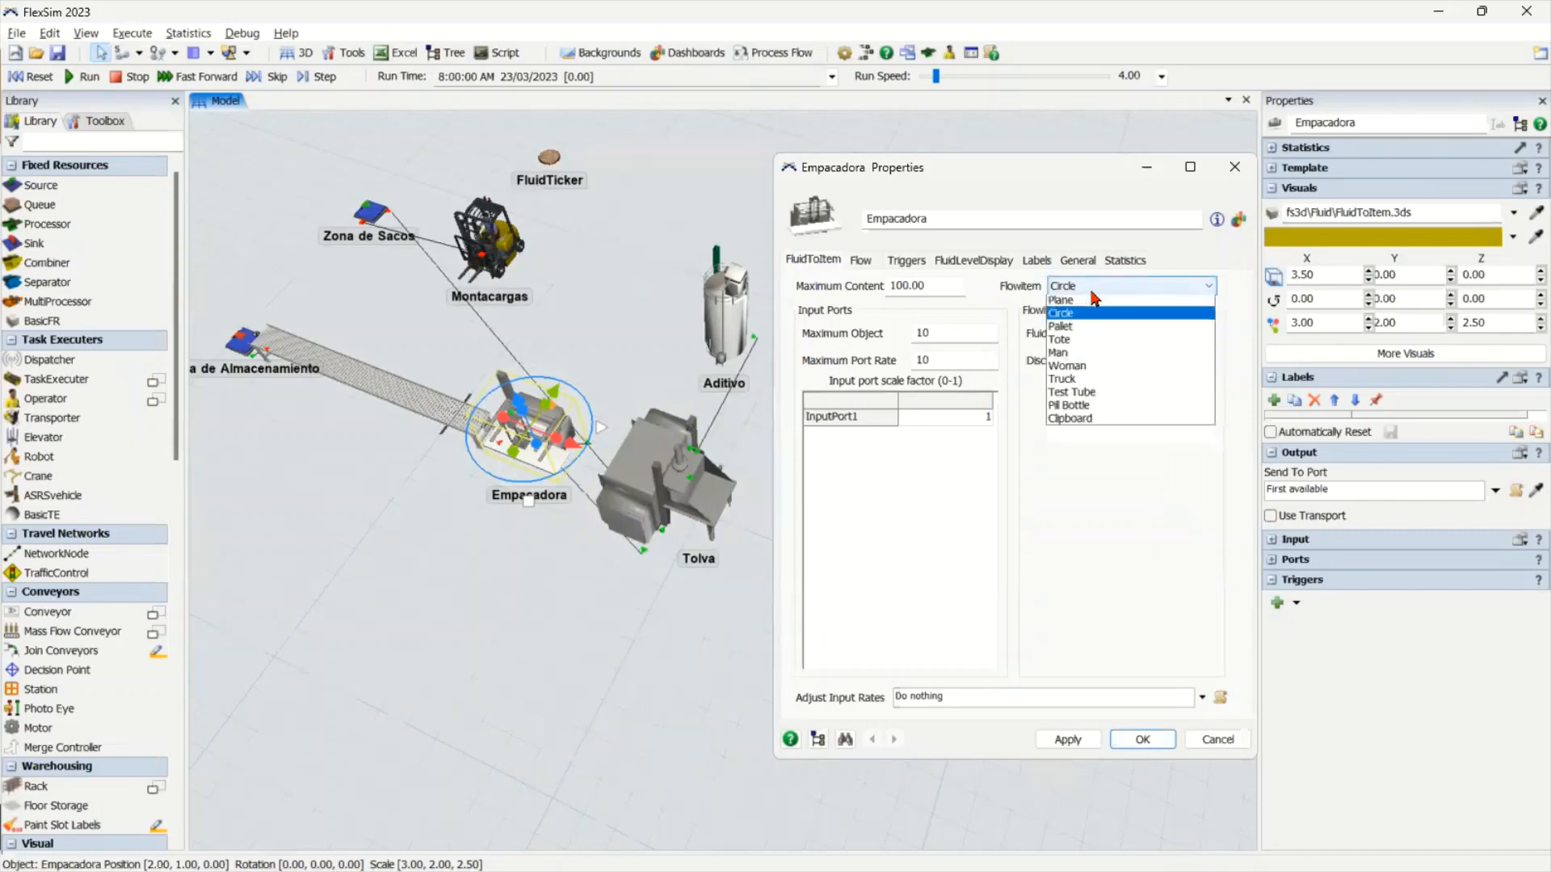
pyautogui.click(1088, 355)
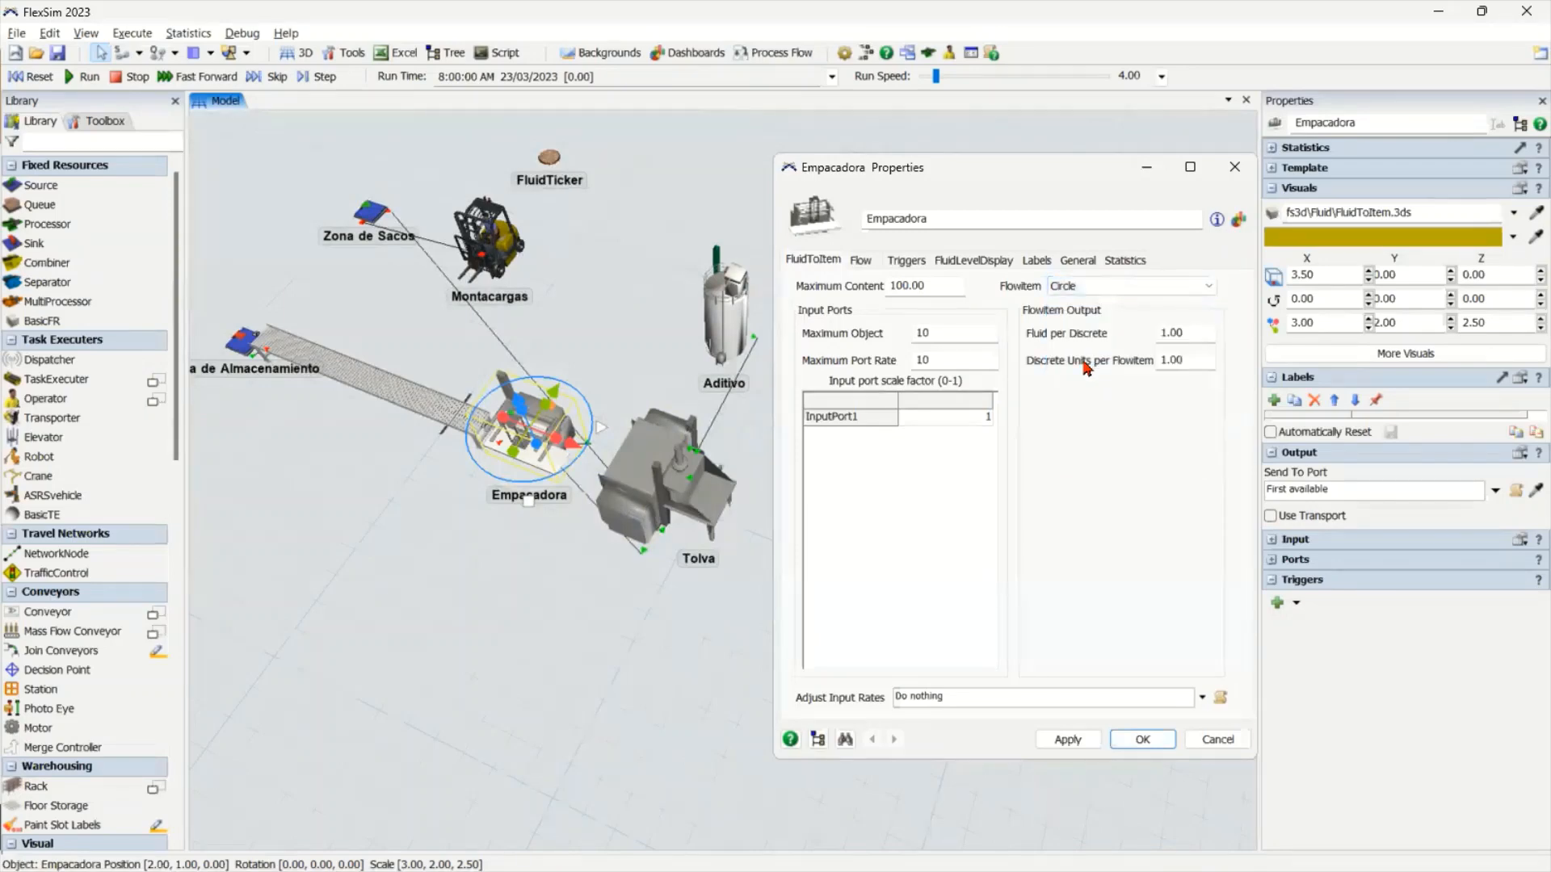
pyautogui.click(1067, 739)
pyautogui.click(1142, 740)
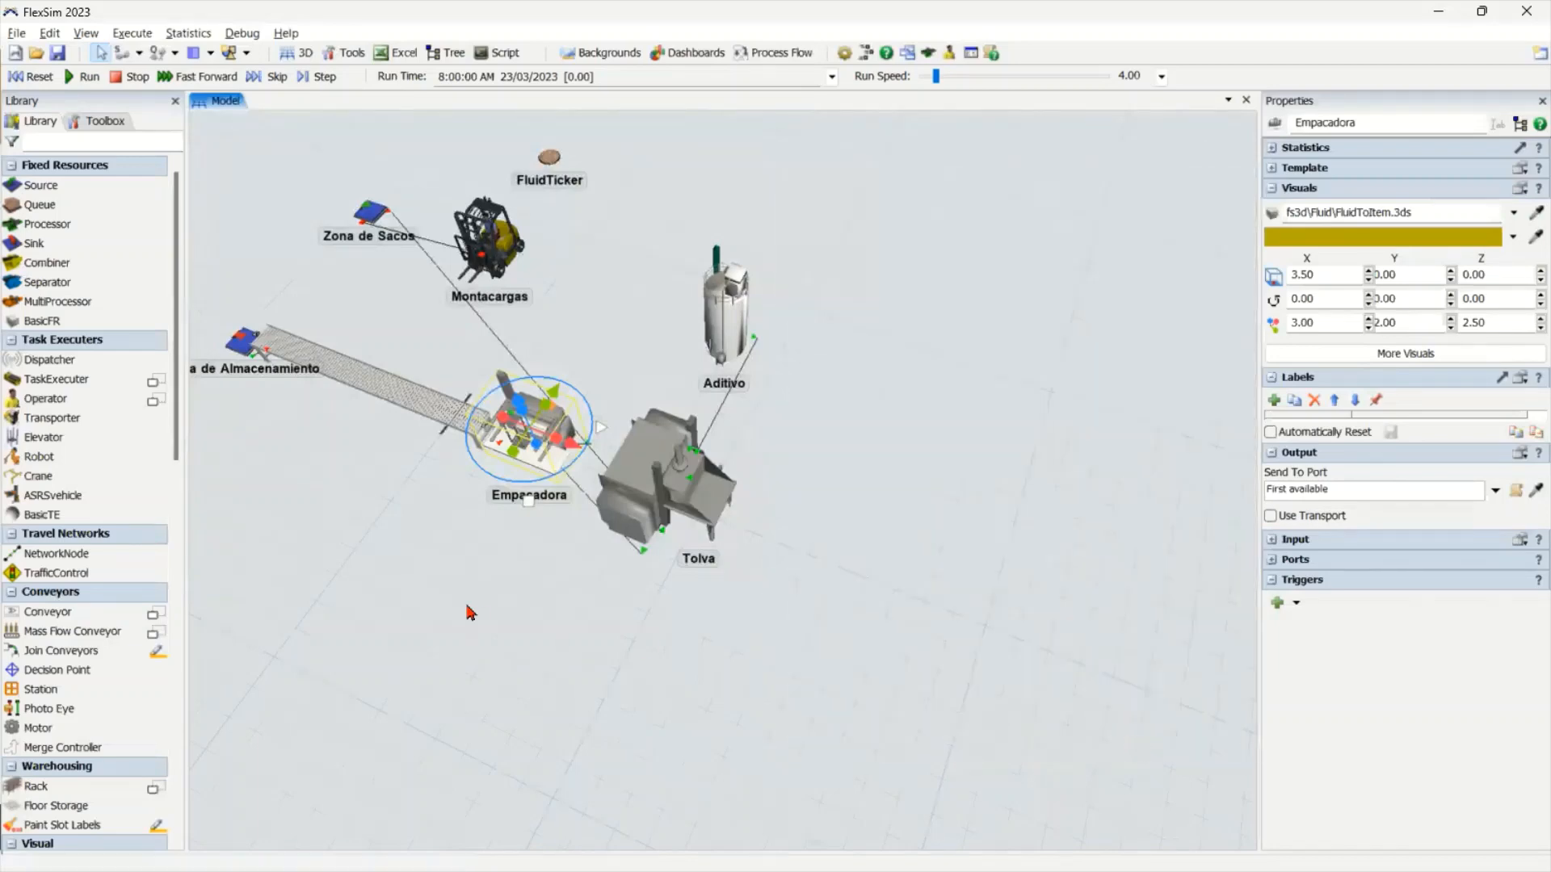
# Reset the model and run the simulation with the whole line in view
pyautogui.click(415, 526)
pyautogui.moveTo(432, 557); pyautogui.dragTo(475, 608)
pyautogui.moveTo(443, 591); pyautogui.dragTo(565, 600, button='right')
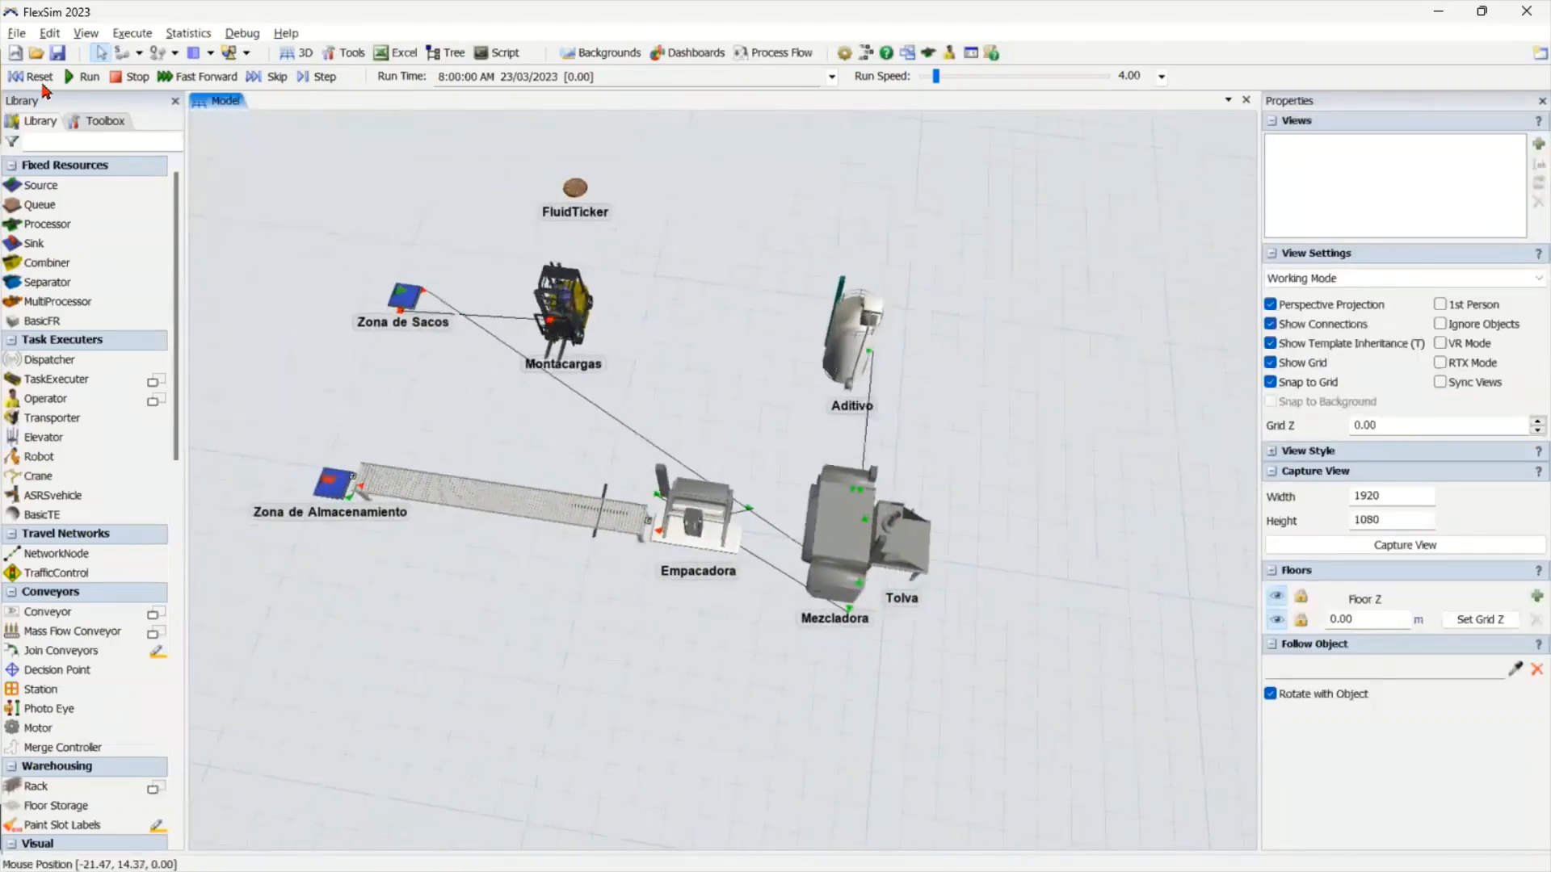
pyautogui.click(38, 77)
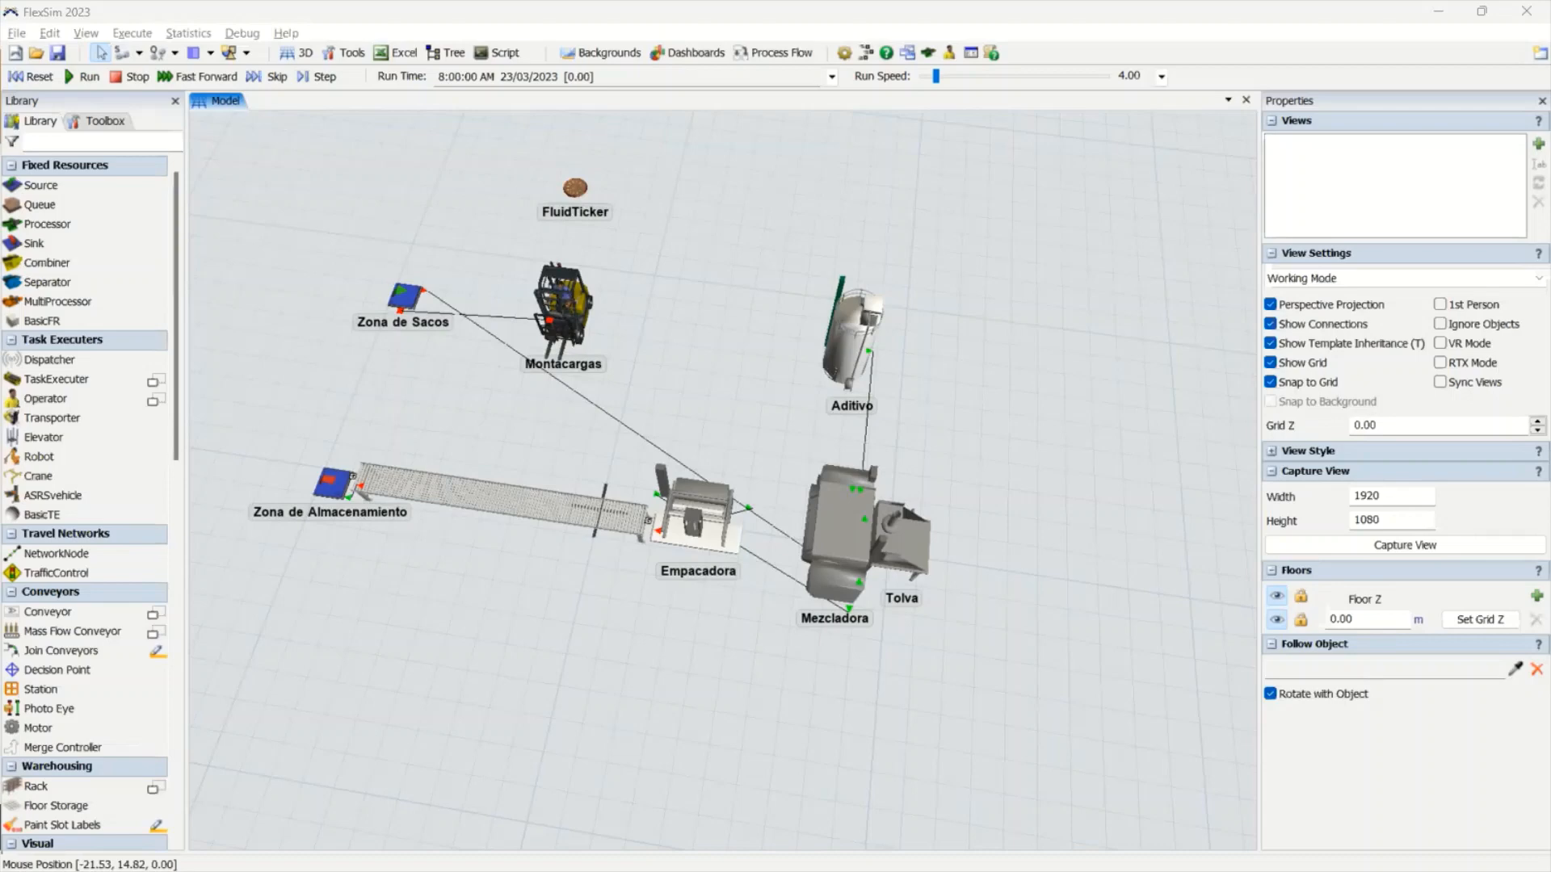
pyautogui.click(88, 78)
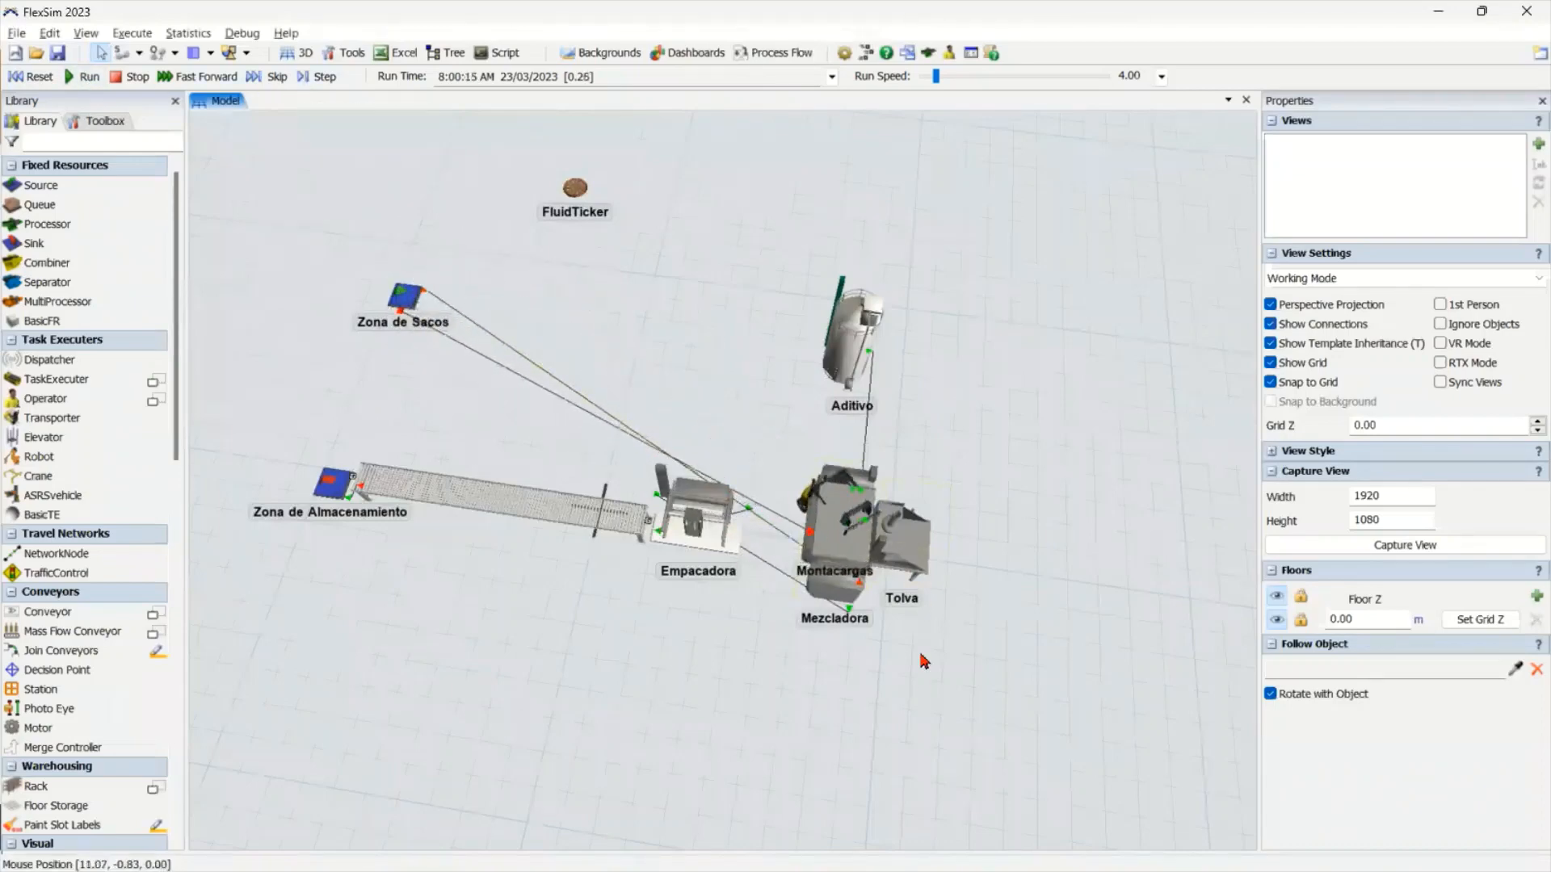
# Examine Tolva's fluid level bar and the forklift's sack deliveries while the simulation runs
pyautogui.moveTo(828, 556); pyautogui.dragTo(784, 664, button='right')
pyautogui.scroll(5, 914, 649)
pyautogui.scroll(3, 785, 664)
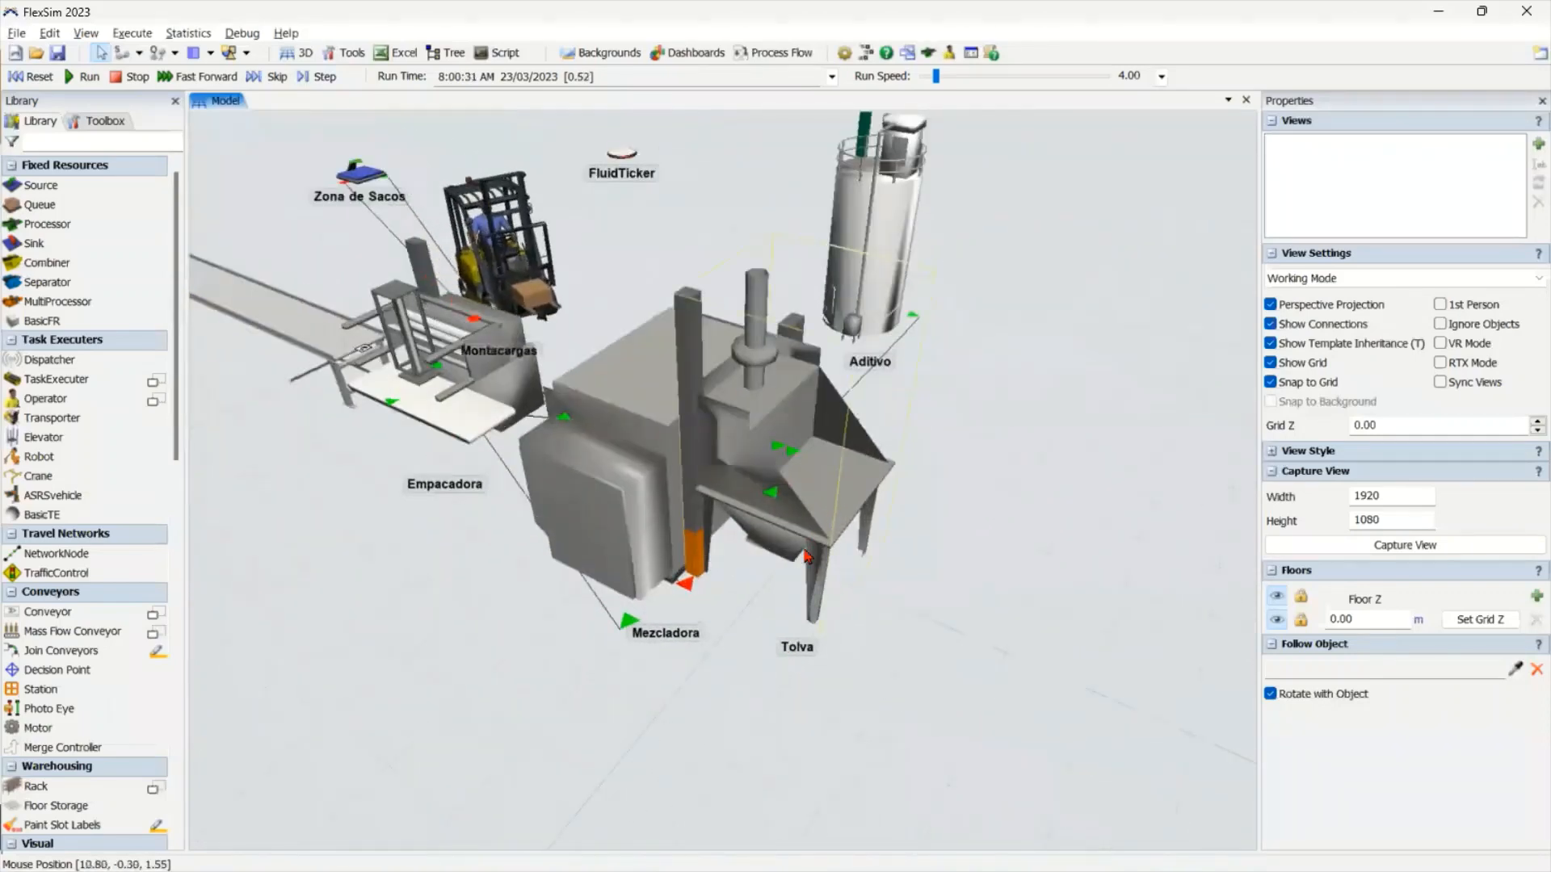
pyautogui.scroll(3, 722, 608)
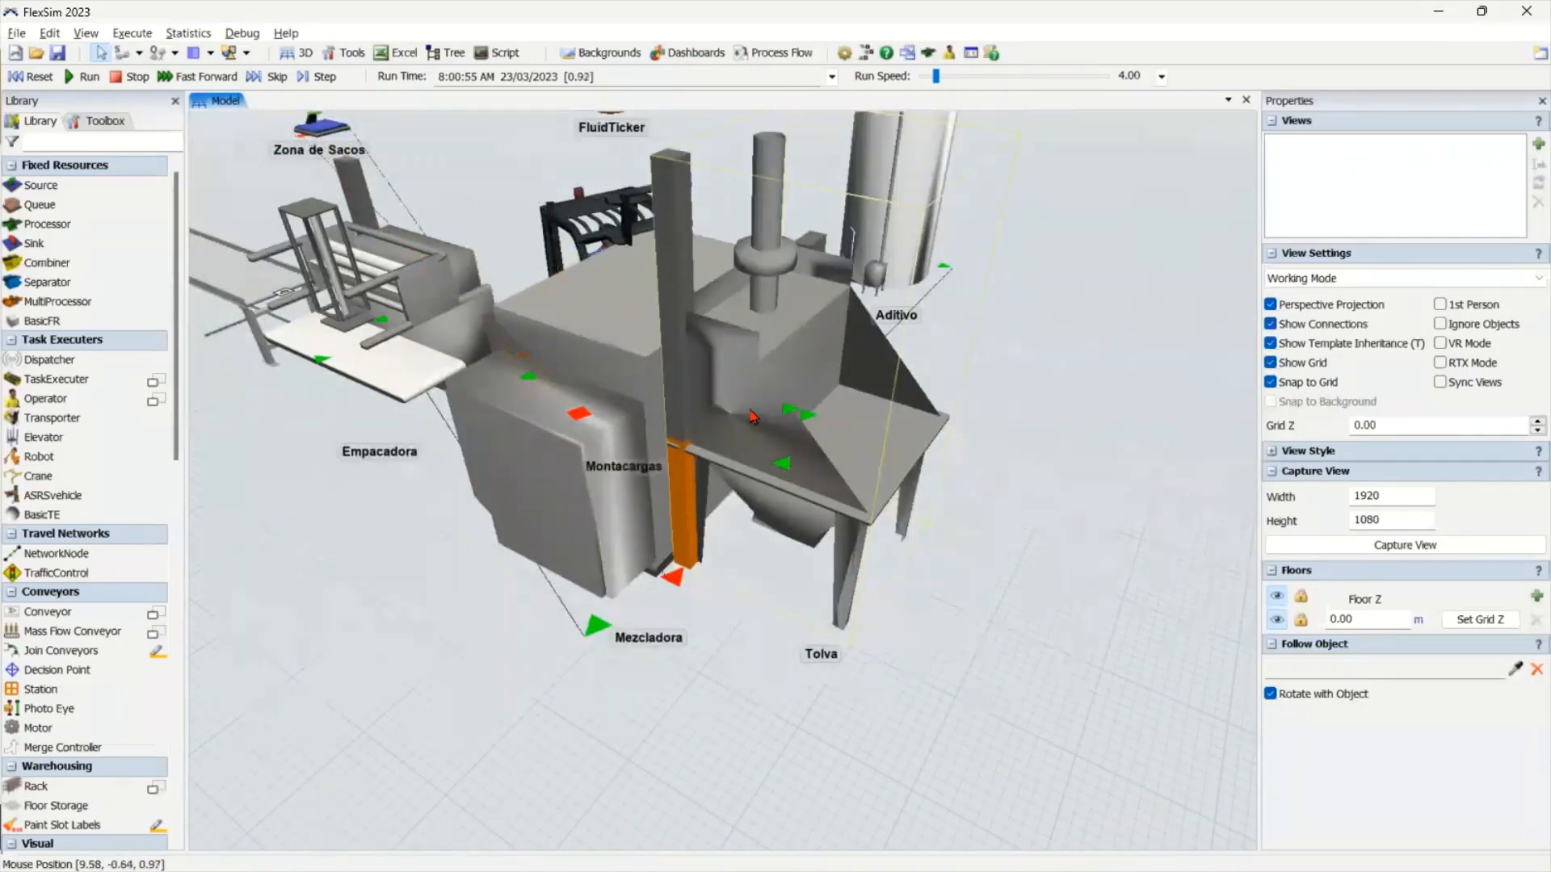
pyautogui.scroll(-3, 992, 540)
pyautogui.scroll(-2, 992, 540)
pyautogui.moveTo(992, 539); pyautogui.dragTo(935, 616)
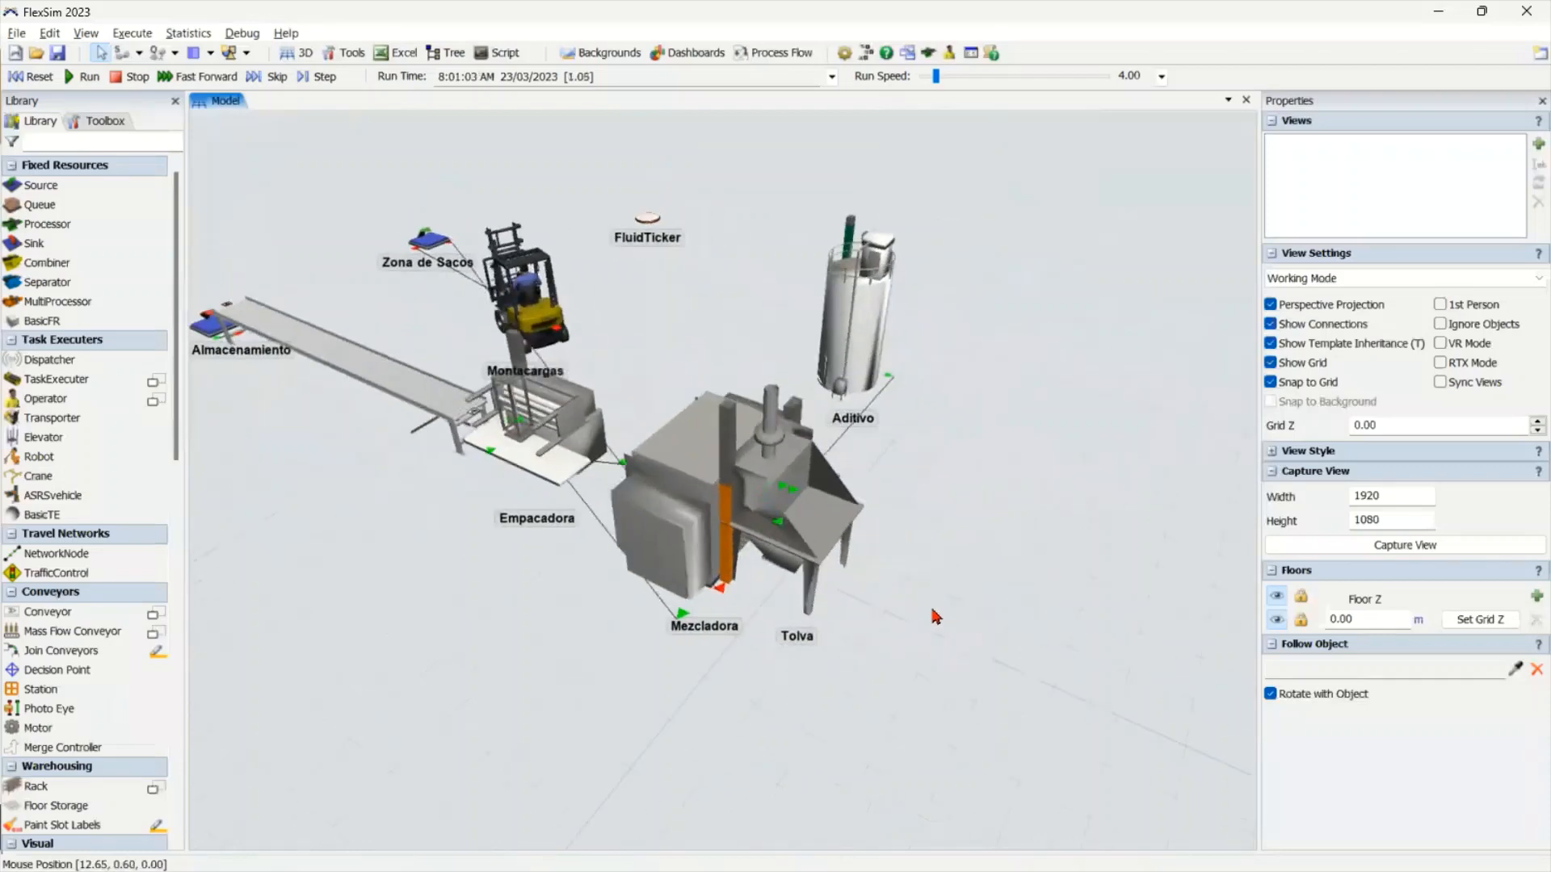
# Examine the fluid level bars of the Aditivo tank and Mezcladora from the tank's side during the run
pyautogui.moveTo(942, 654); pyautogui.dragTo(630, 651, button='right')
pyautogui.scroll(5, 630, 651)
pyautogui.scroll(-4, 692, 613)
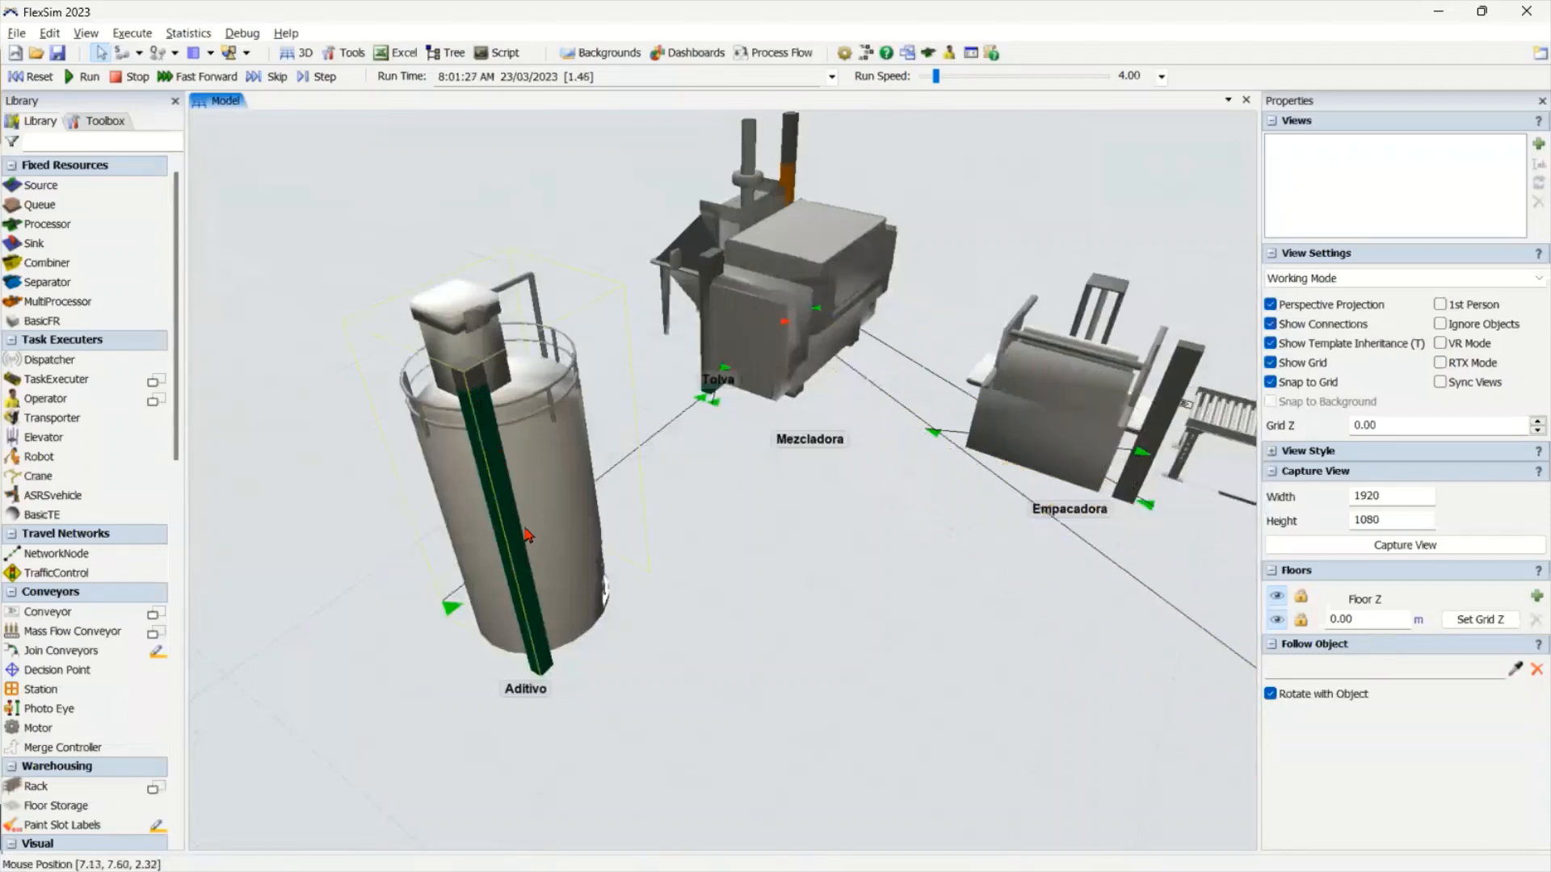
pyautogui.scroll(6, 710, 614)
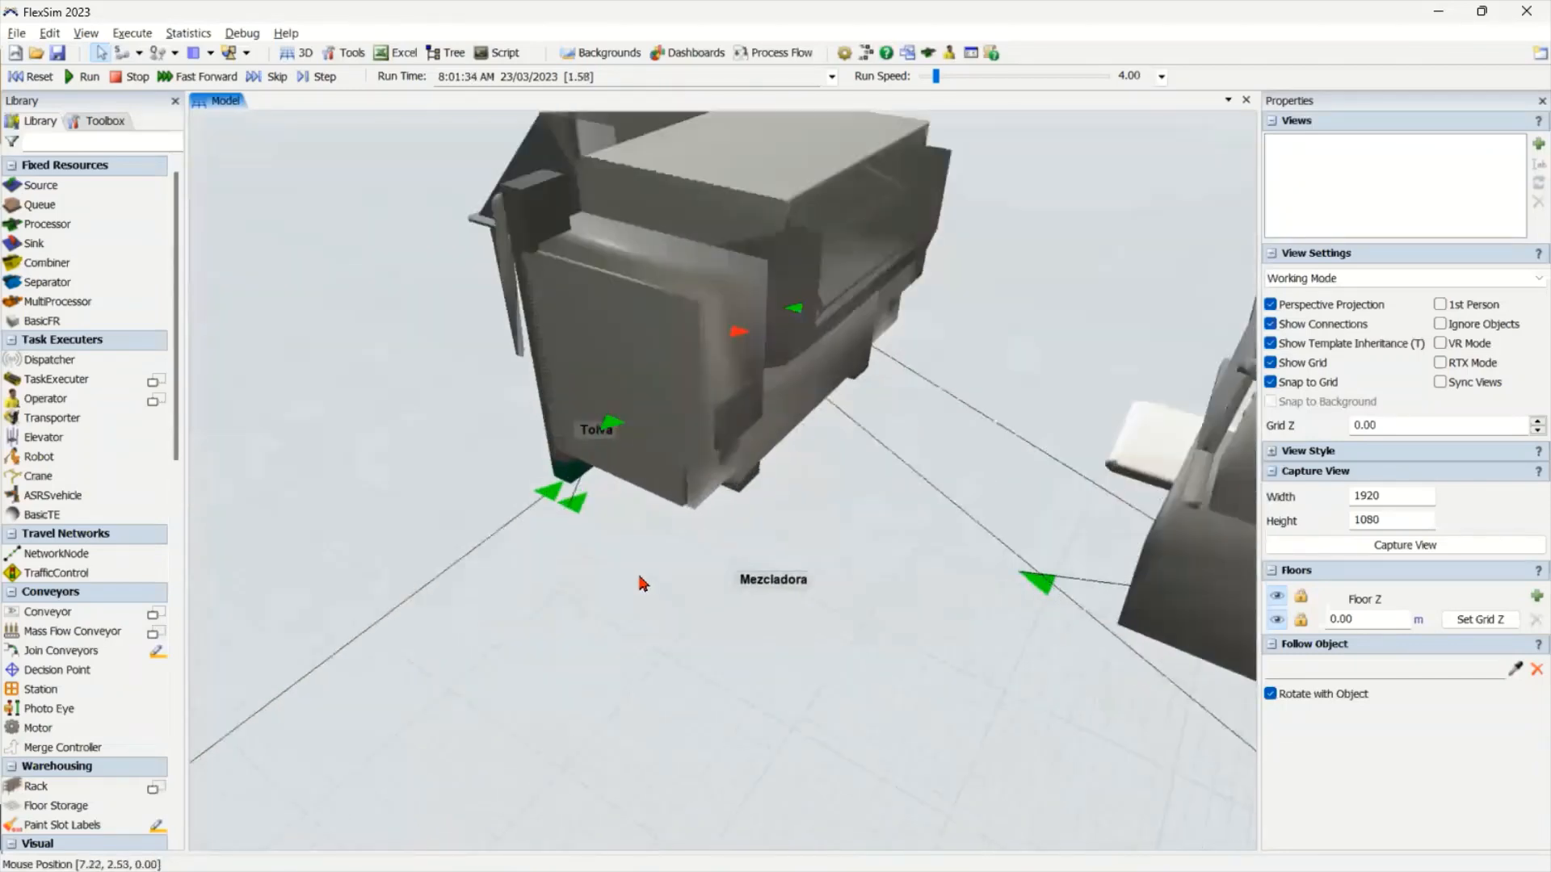
pyautogui.moveTo(664, 577); pyautogui.dragTo(763, 646, button='right')
pyautogui.scroll(2, 765, 649)
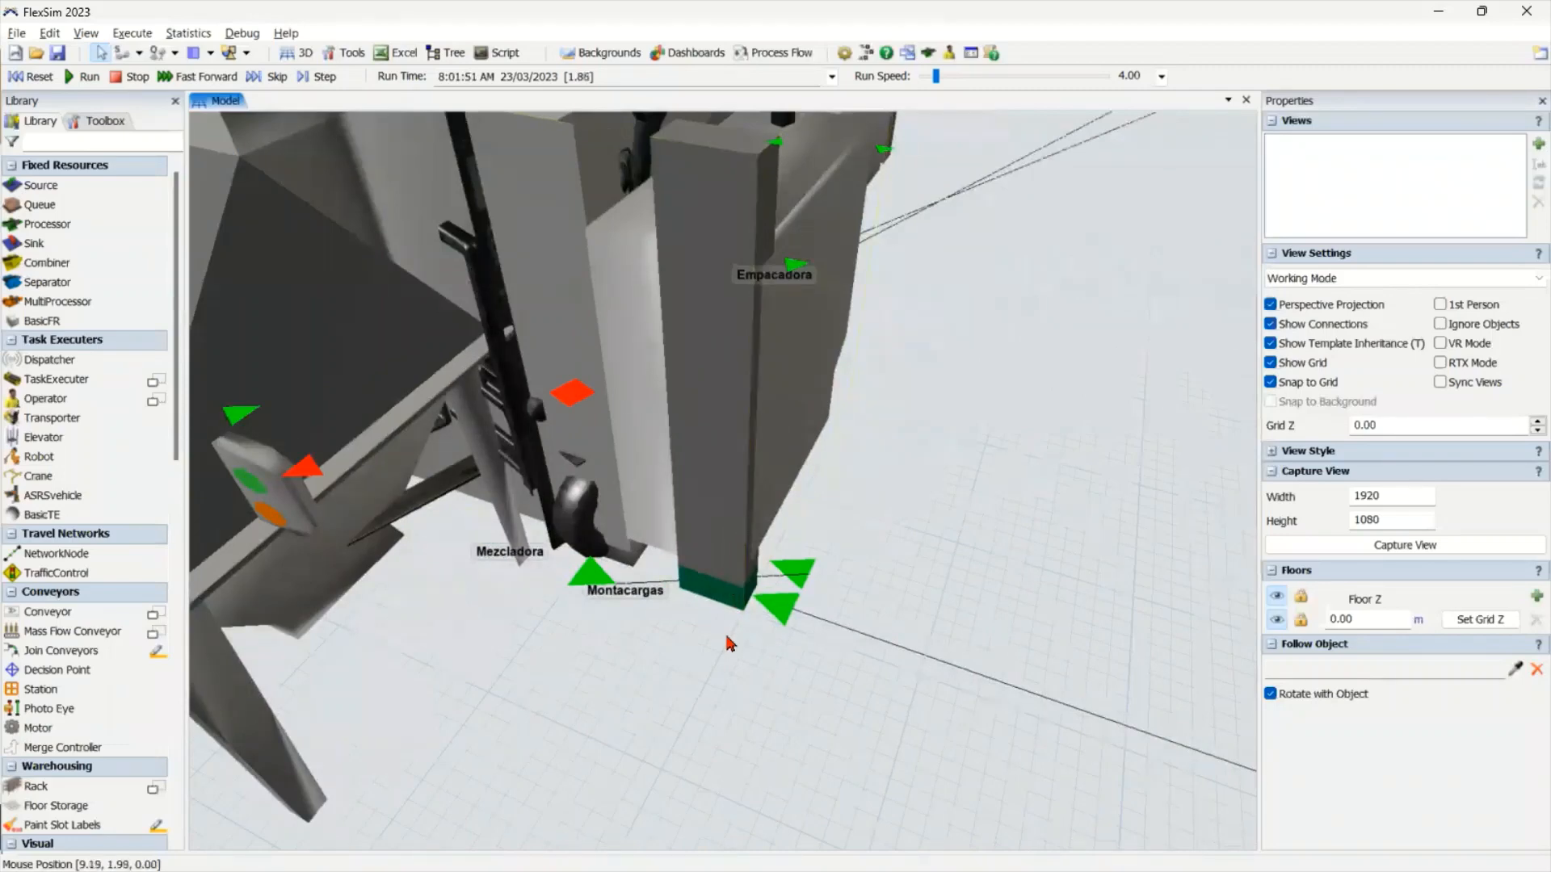
pyautogui.scroll(-5, 731, 638)
pyautogui.scroll(3, 727, 645)
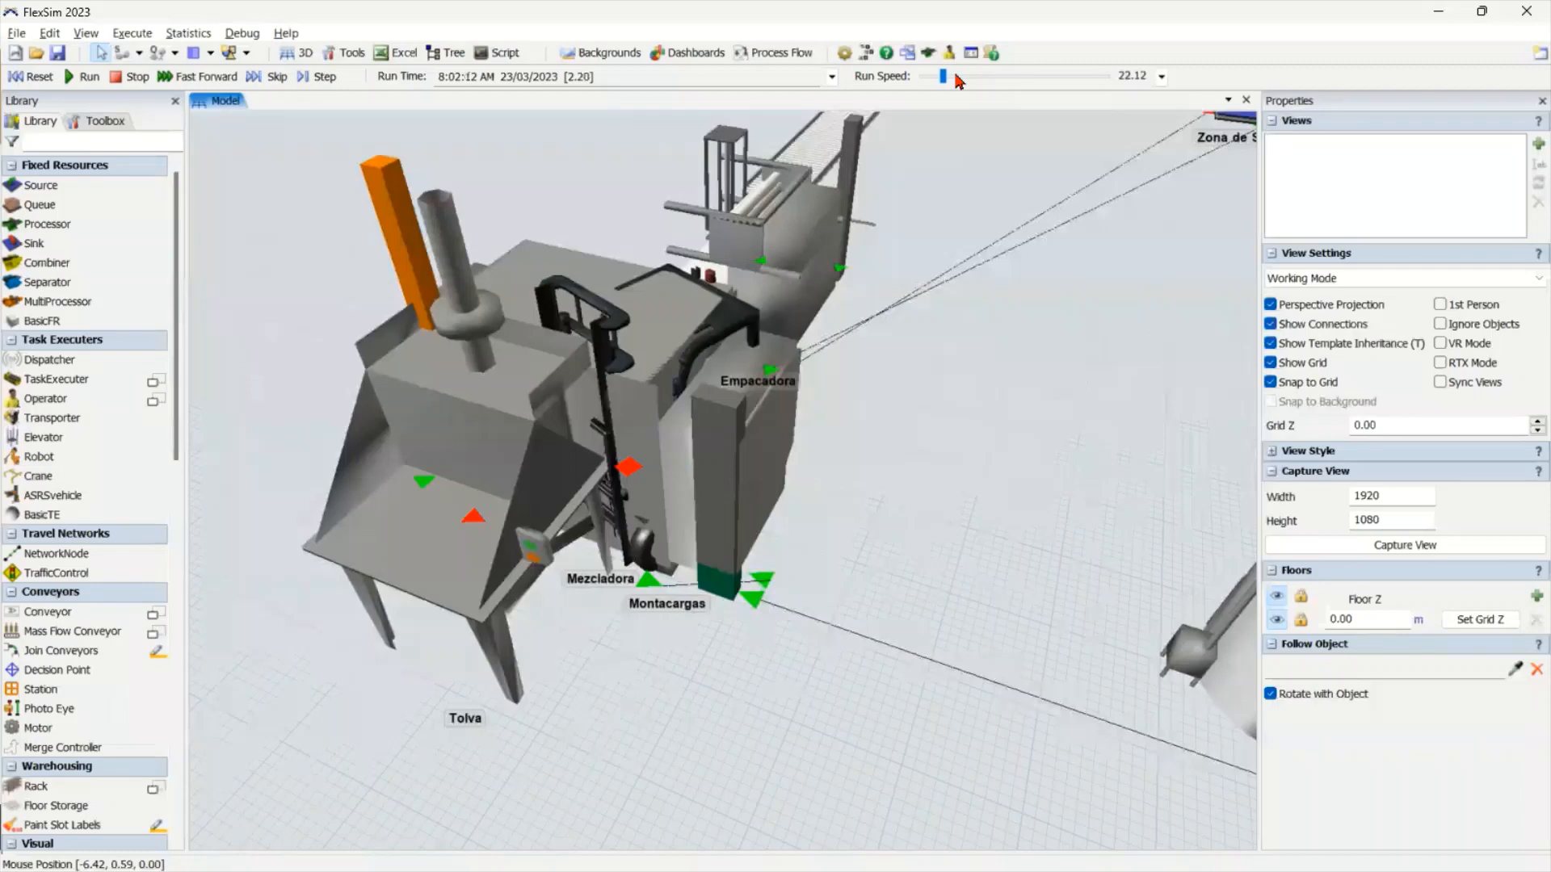
# Set the run speed to 10.24 and open Mezcladora's steps and recipe for review
pyautogui.moveTo(956, 76); pyautogui.dragTo(953, 76)
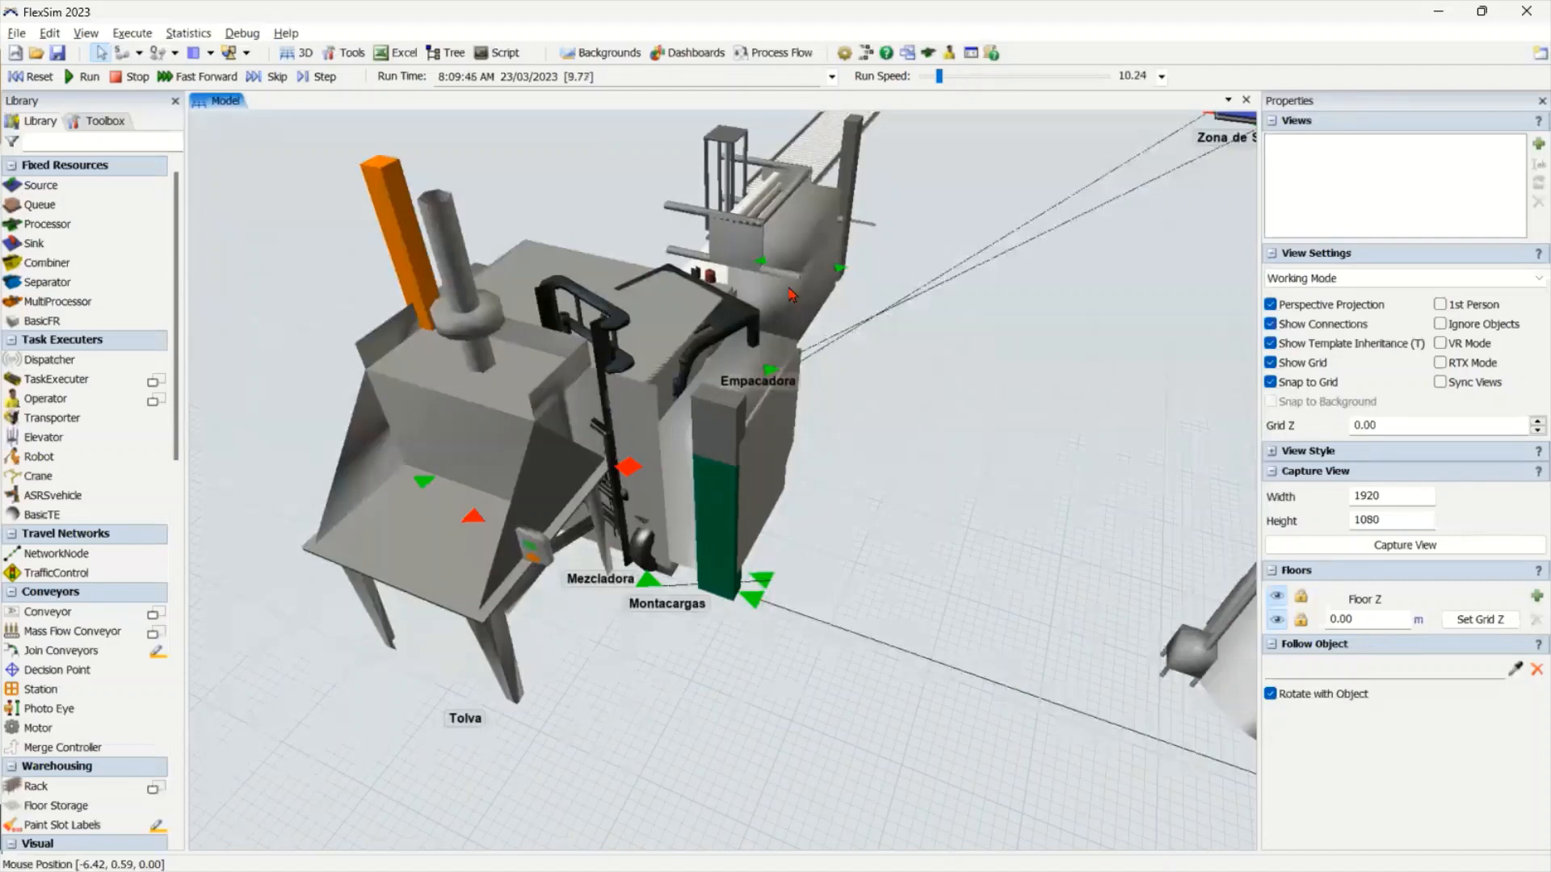
pyautogui.doubleClick(770, 424)
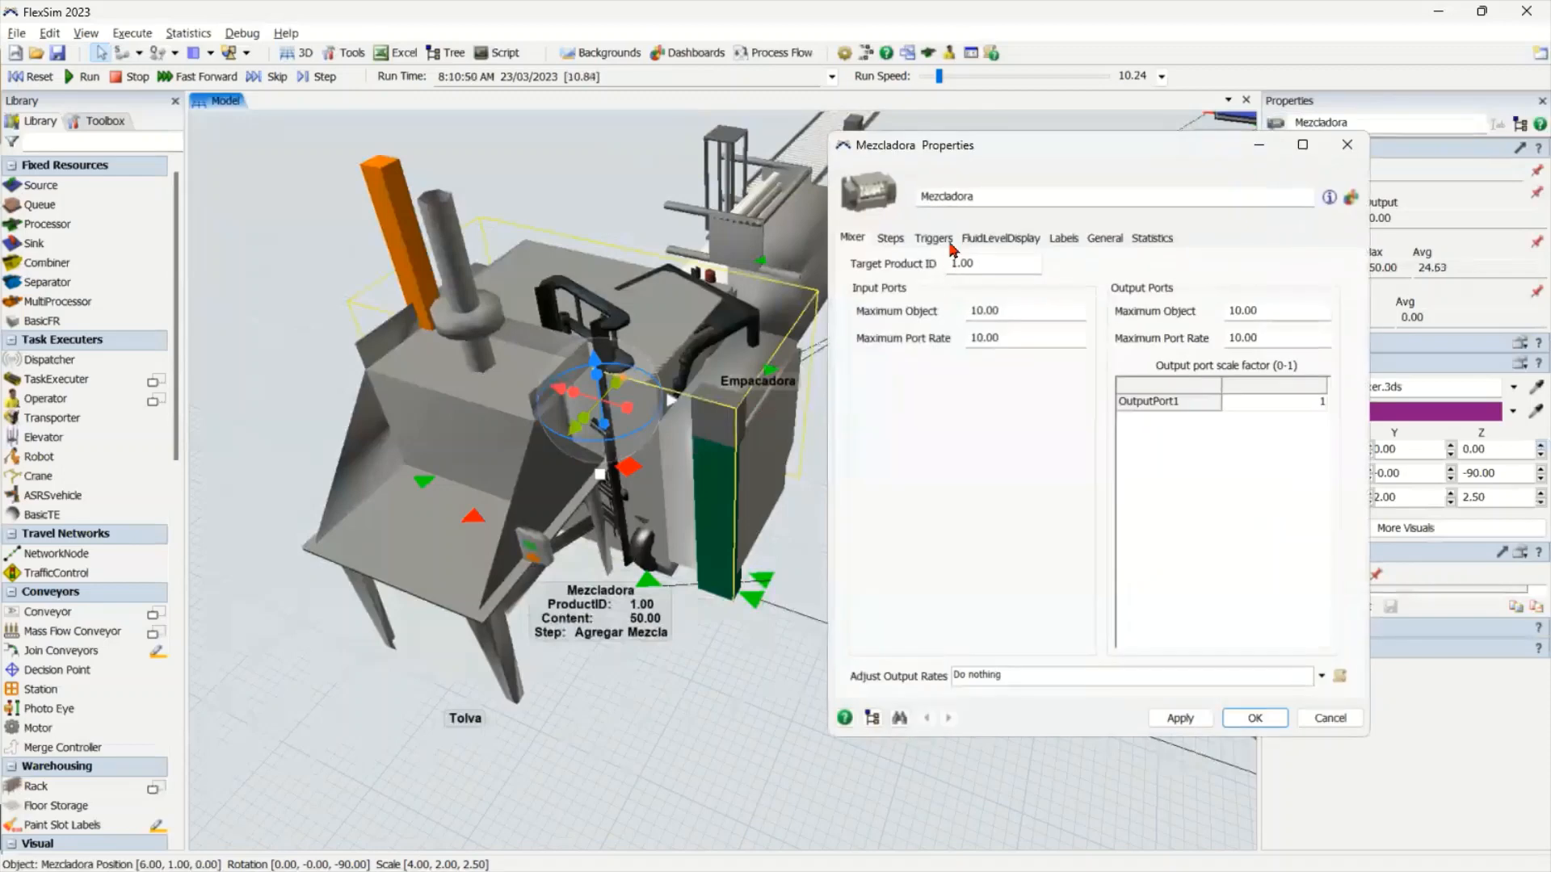
pyautogui.click(891, 239)
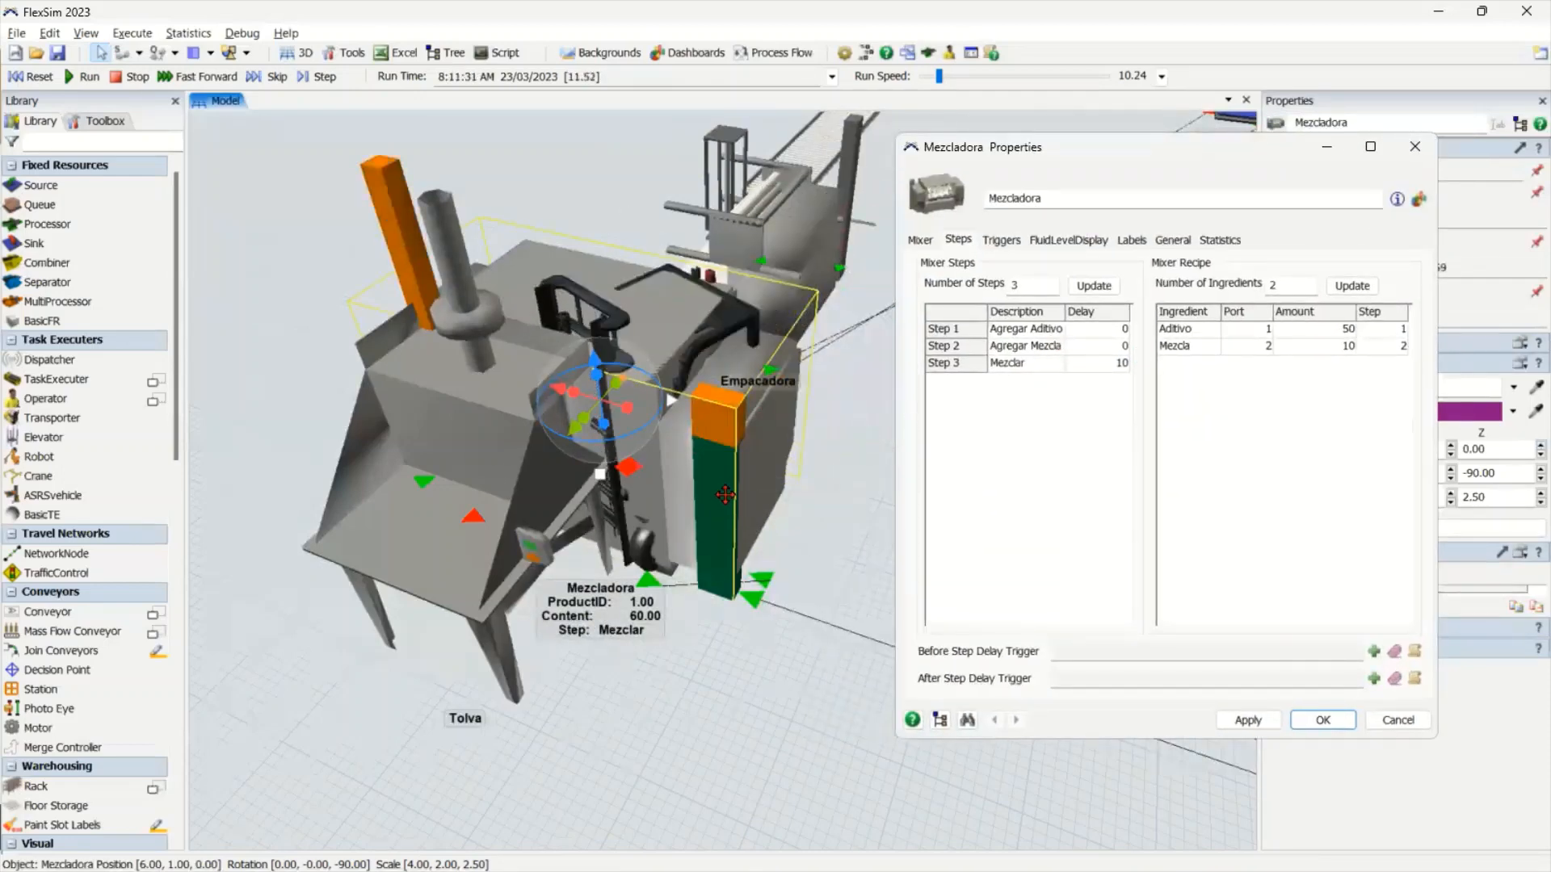
# Raise the run speed to 41.87 and examine Mezcladora's level bar beside its recipe
pyautogui.click(968, 77)
pyautogui.moveTo(676, 696); pyautogui.dragTo(531, 617)
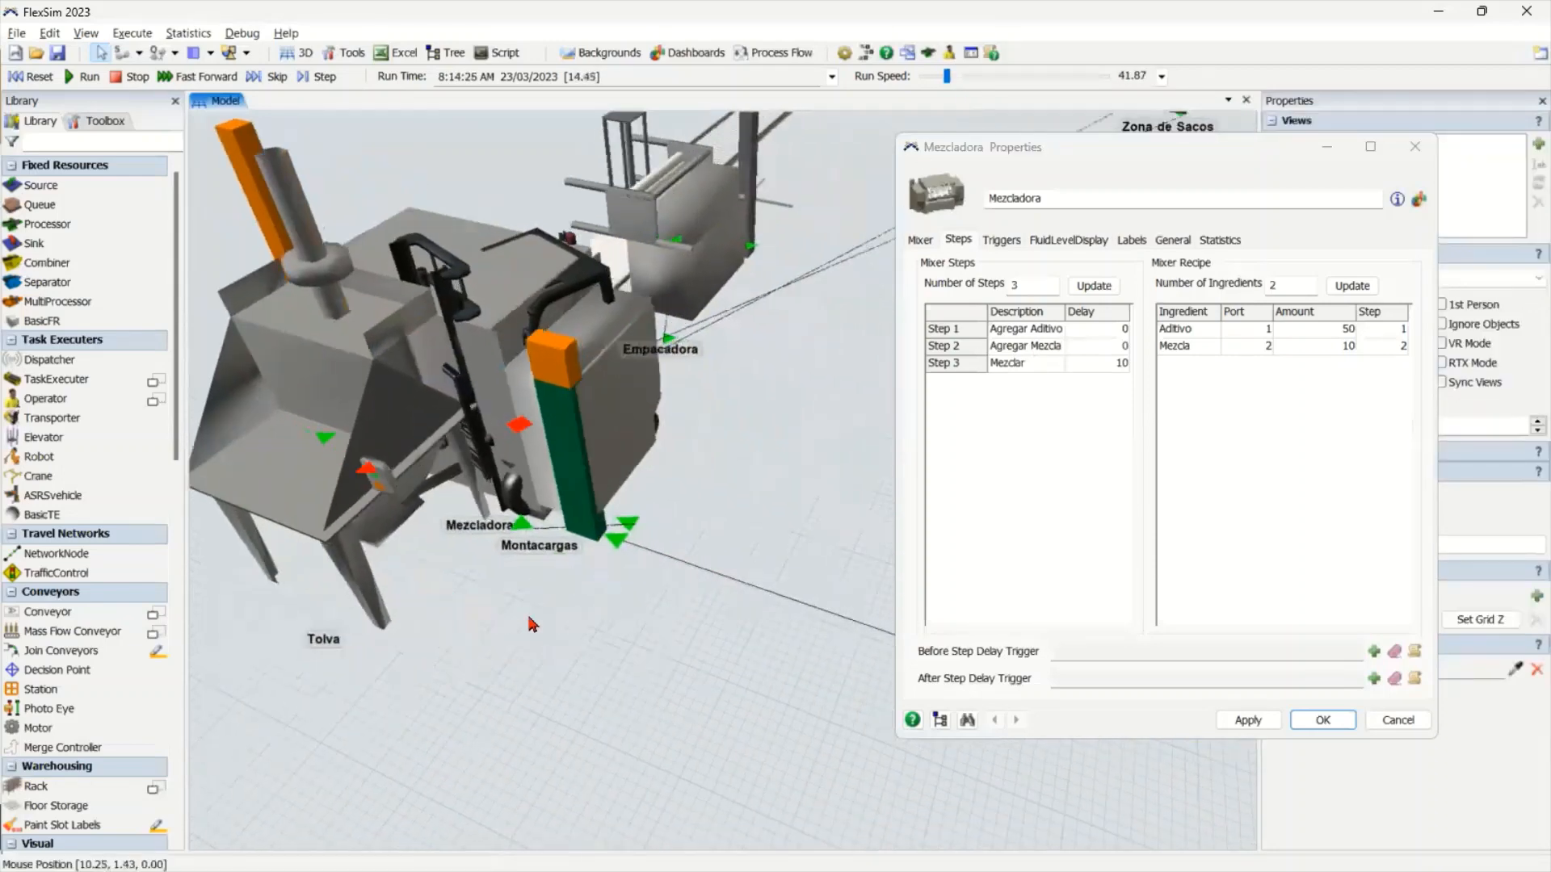
# Examine the level bars of Mezcladora and Tolva from the hopper side while the simulation runs
pyautogui.scroll(-4, 533, 620)
pyautogui.moveTo(558, 638); pyautogui.dragTo(710, 545, button='right')
pyautogui.moveTo(710, 545); pyautogui.dragTo(522, 561)
pyautogui.scroll(3, 612, 574)
pyautogui.moveTo(503, 559); pyautogui.dragTo(392, 533, button='right')
pyautogui.moveTo(597, 586); pyautogui.dragTo(540, 771)
pyautogui.scroll(3, 596, 647)
pyautogui.moveTo(598, 649); pyautogui.dragTo(603, 637, button='right')
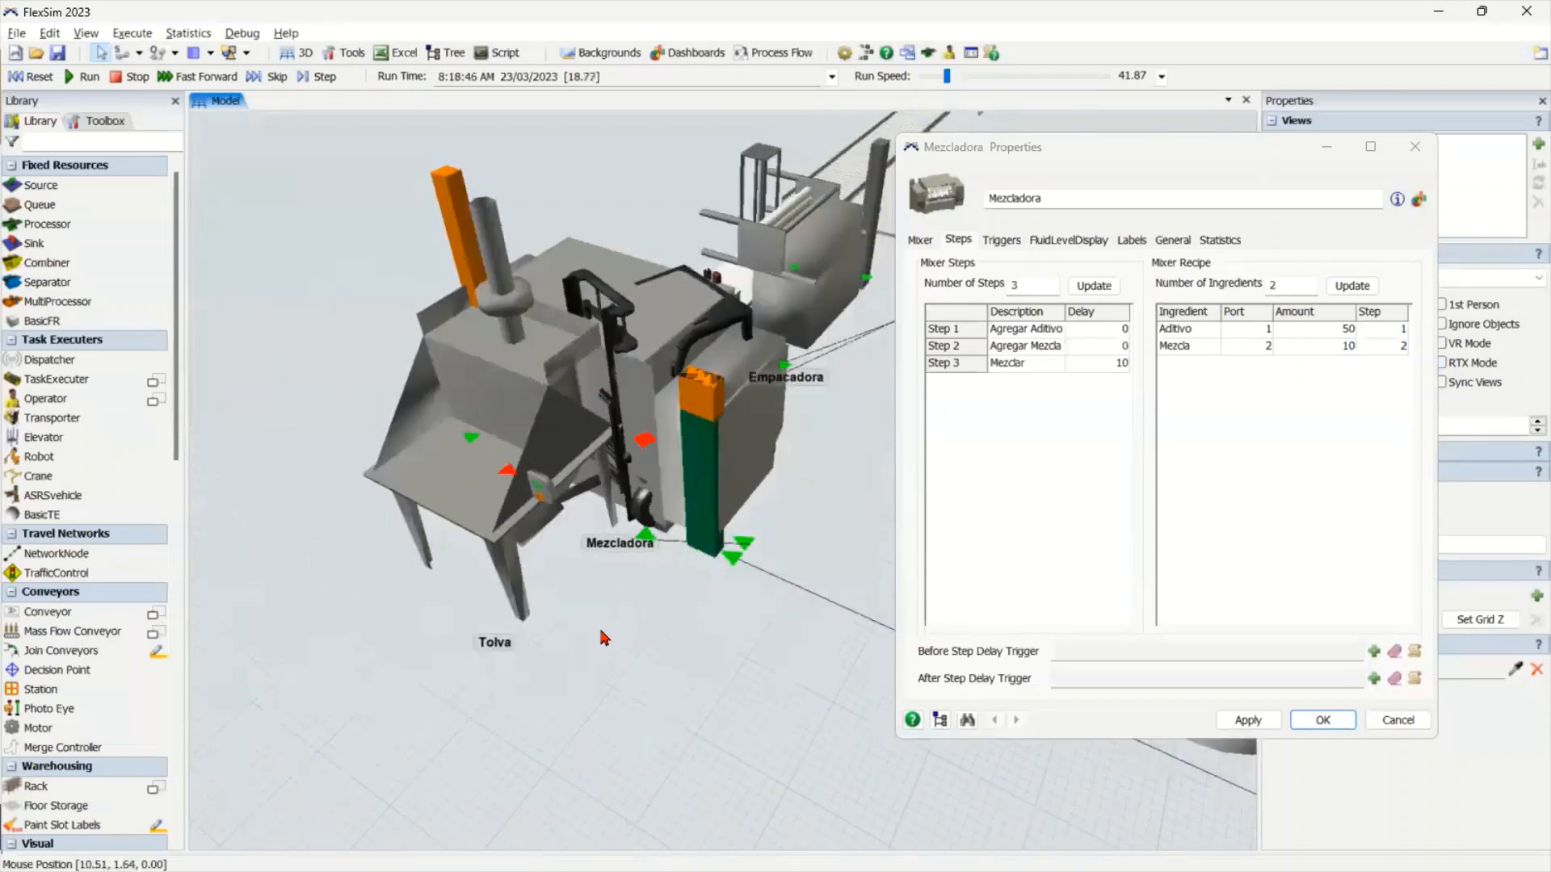
pyautogui.scroll(3, 603, 637)
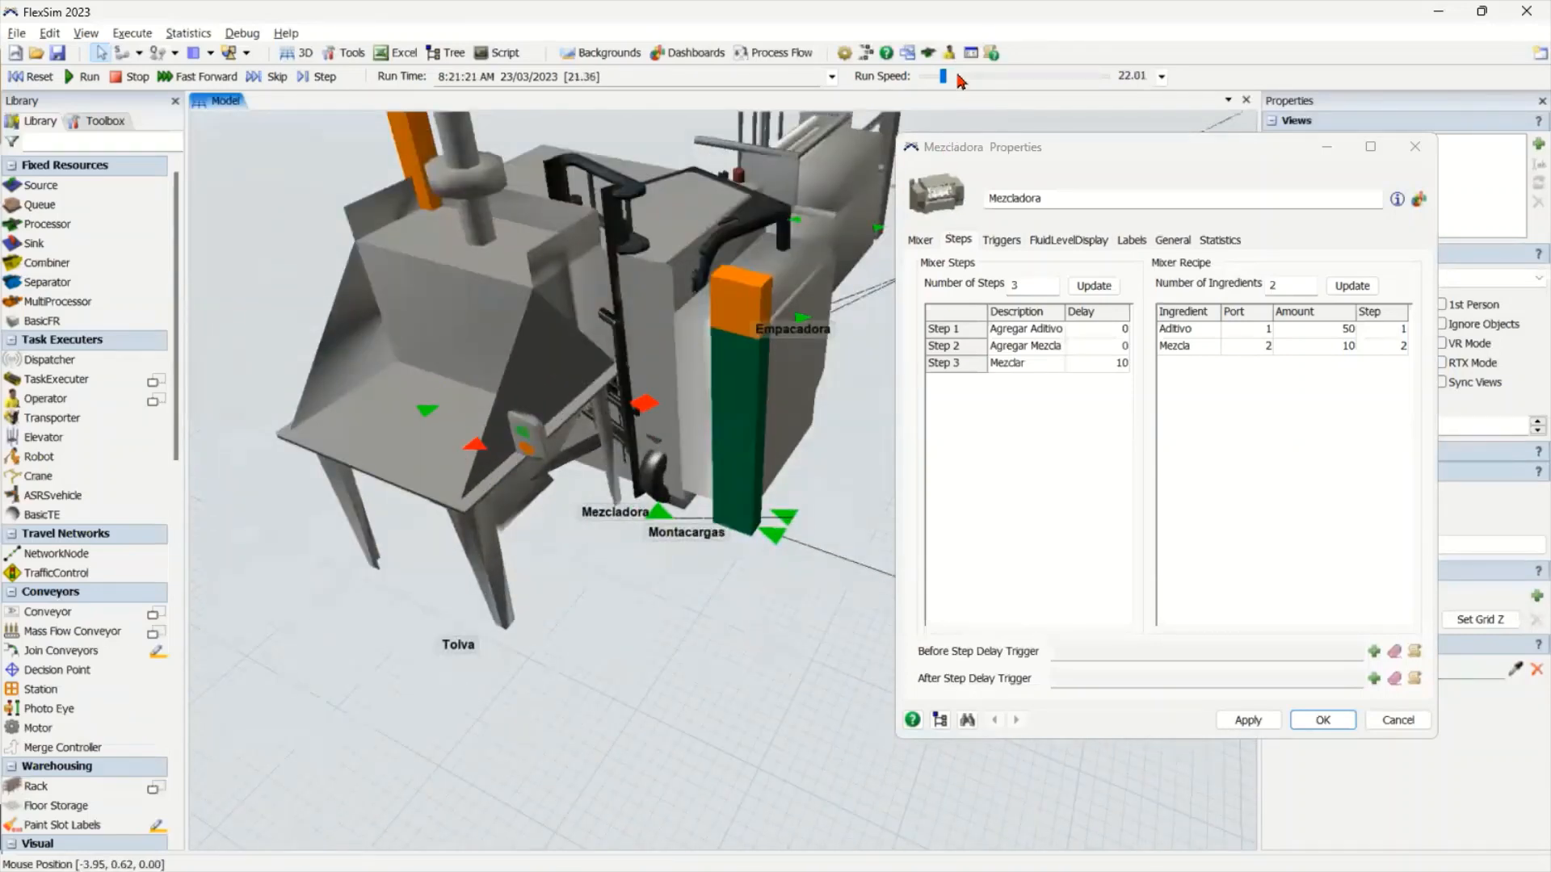
# Lower the run speed to 1.13, examine Mezcladora's level bar up close, and close its properties
pyautogui.moveTo(960, 78); pyautogui.dragTo(960, 79)
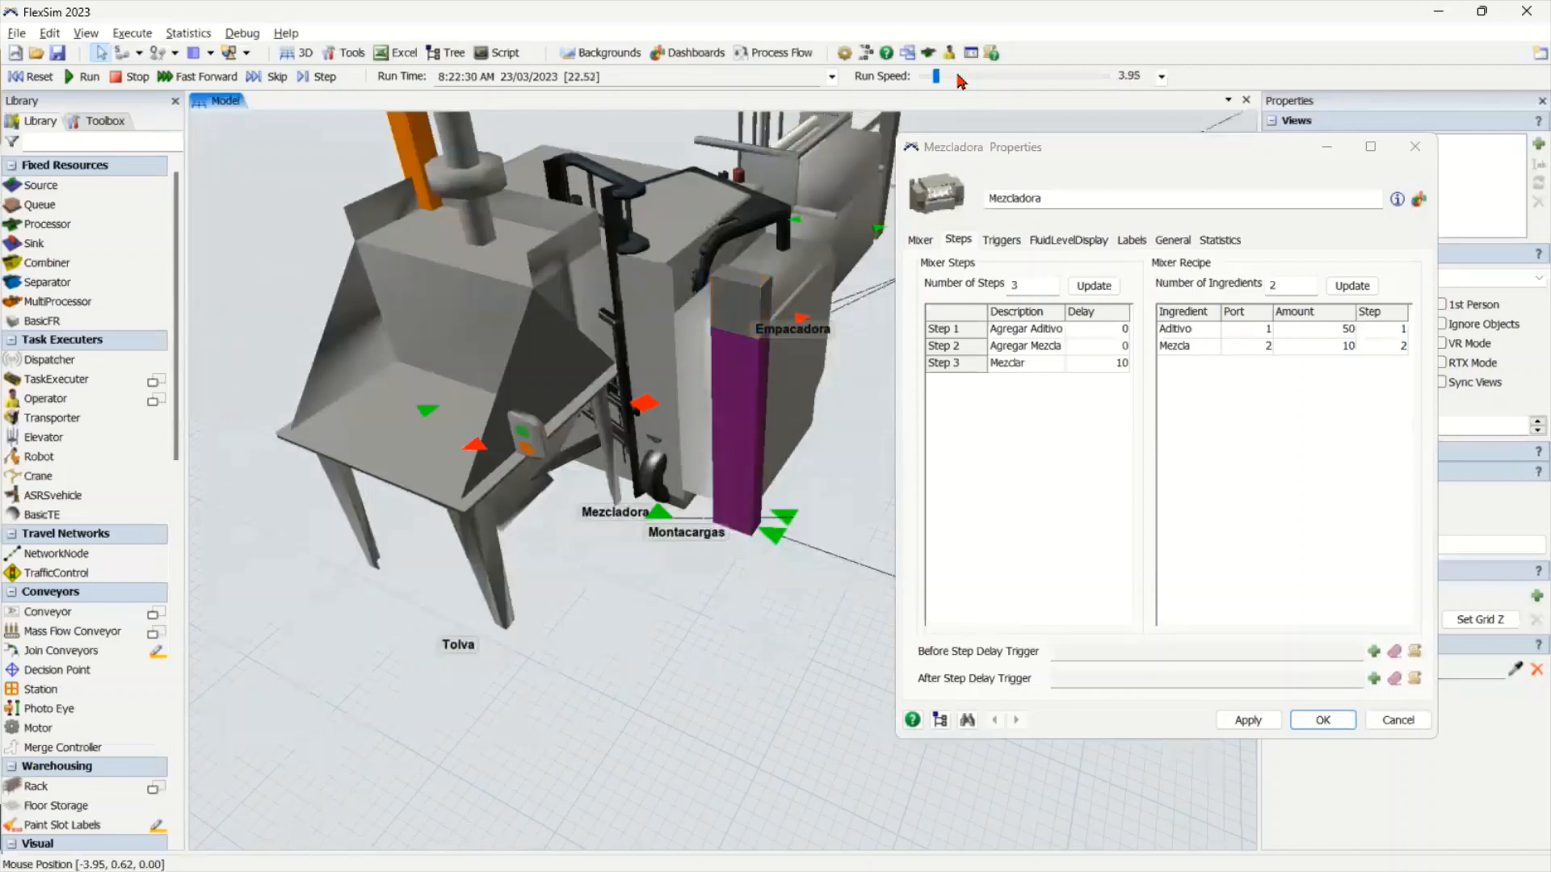
pyautogui.scroll(-3, 704, 638)
pyautogui.scroll(5, 650, 636)
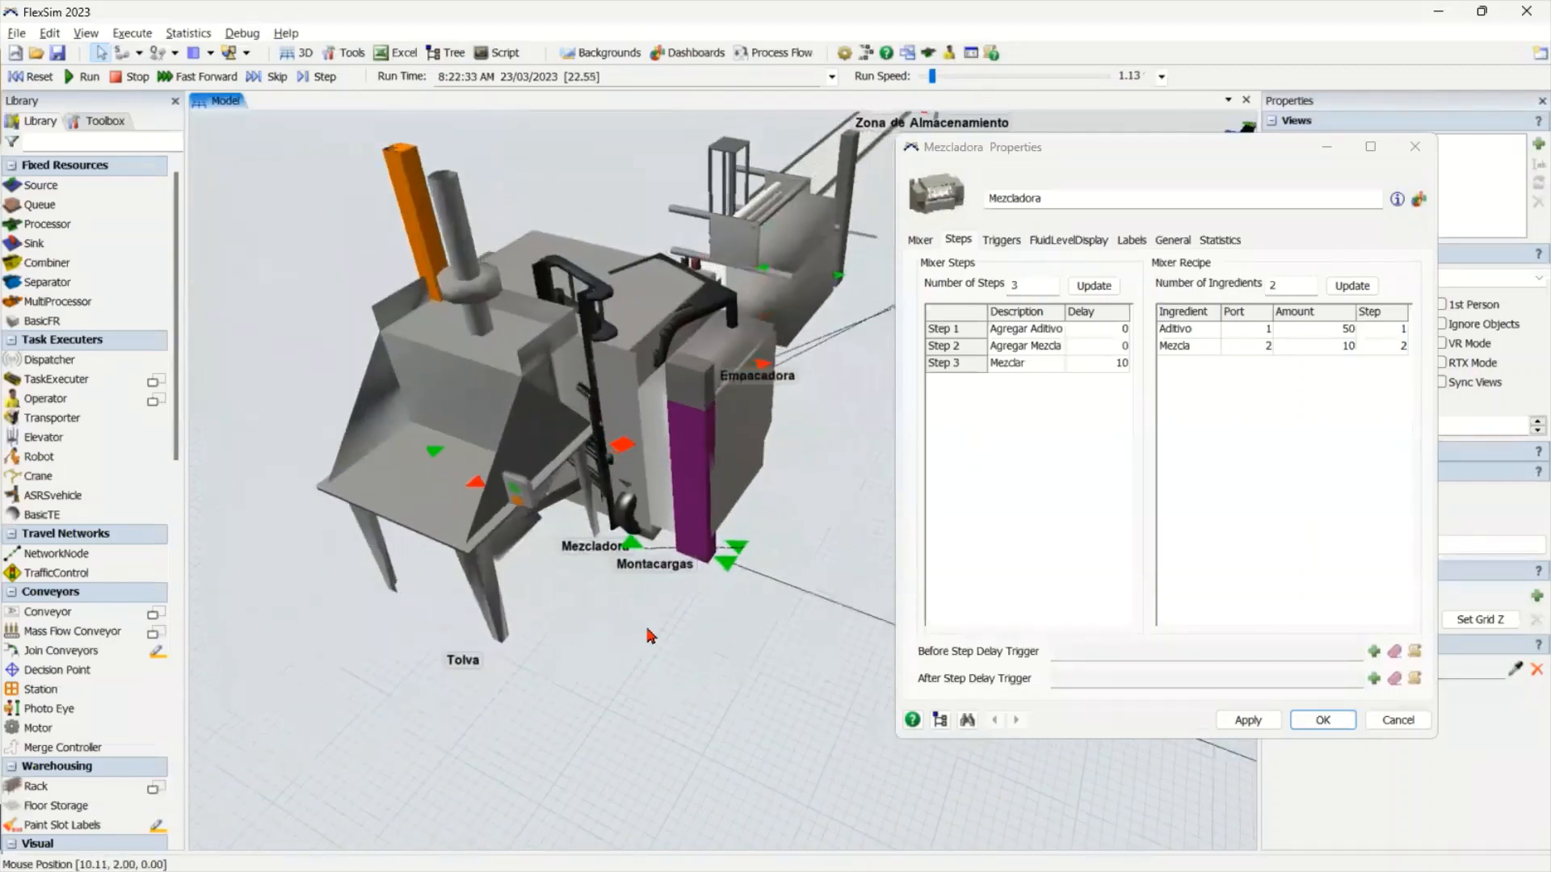
pyautogui.moveTo(647, 628)
pyautogui.mouseDown(button='right')
pyautogui.moveTo(617, 644)
pyautogui.moveTo(648, 628)
pyautogui.mouseUp(button='right')
pyautogui.click(575, 629)
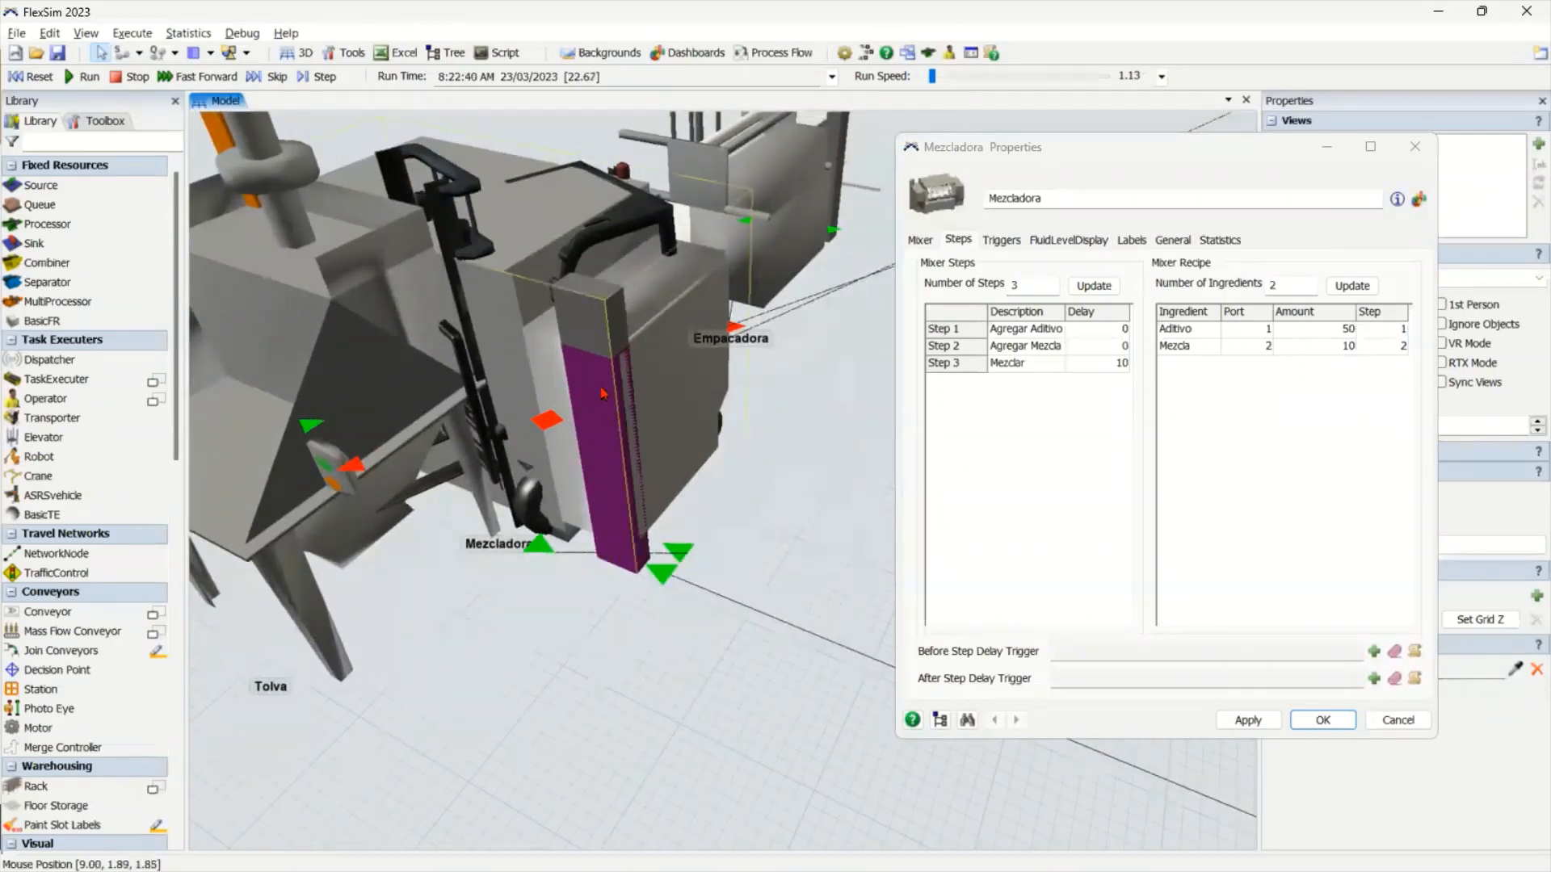
pyautogui.click(1274, 724)
pyautogui.click(1302, 722)
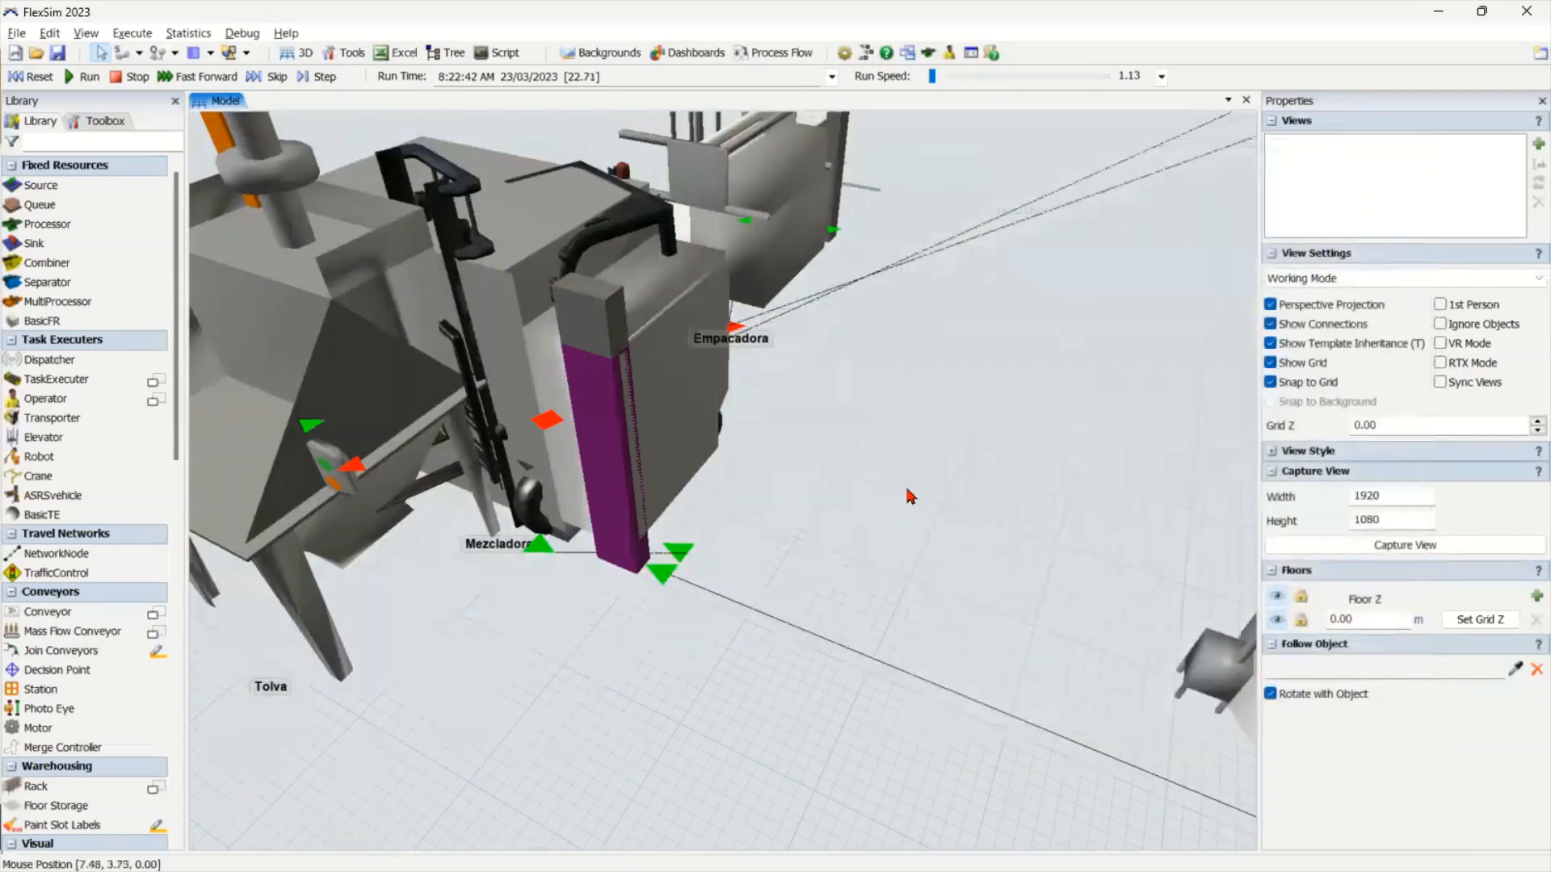
# Set the run speed to 3.92 and examine Empacadora and its outgoing conveyor during the run
pyautogui.moveTo(907, 490); pyautogui.dragTo(654, 705)
pyautogui.moveTo(655, 705); pyautogui.dragTo(636, 586, button='right')
pyautogui.moveTo(636, 586); pyautogui.dragTo(542, 717)
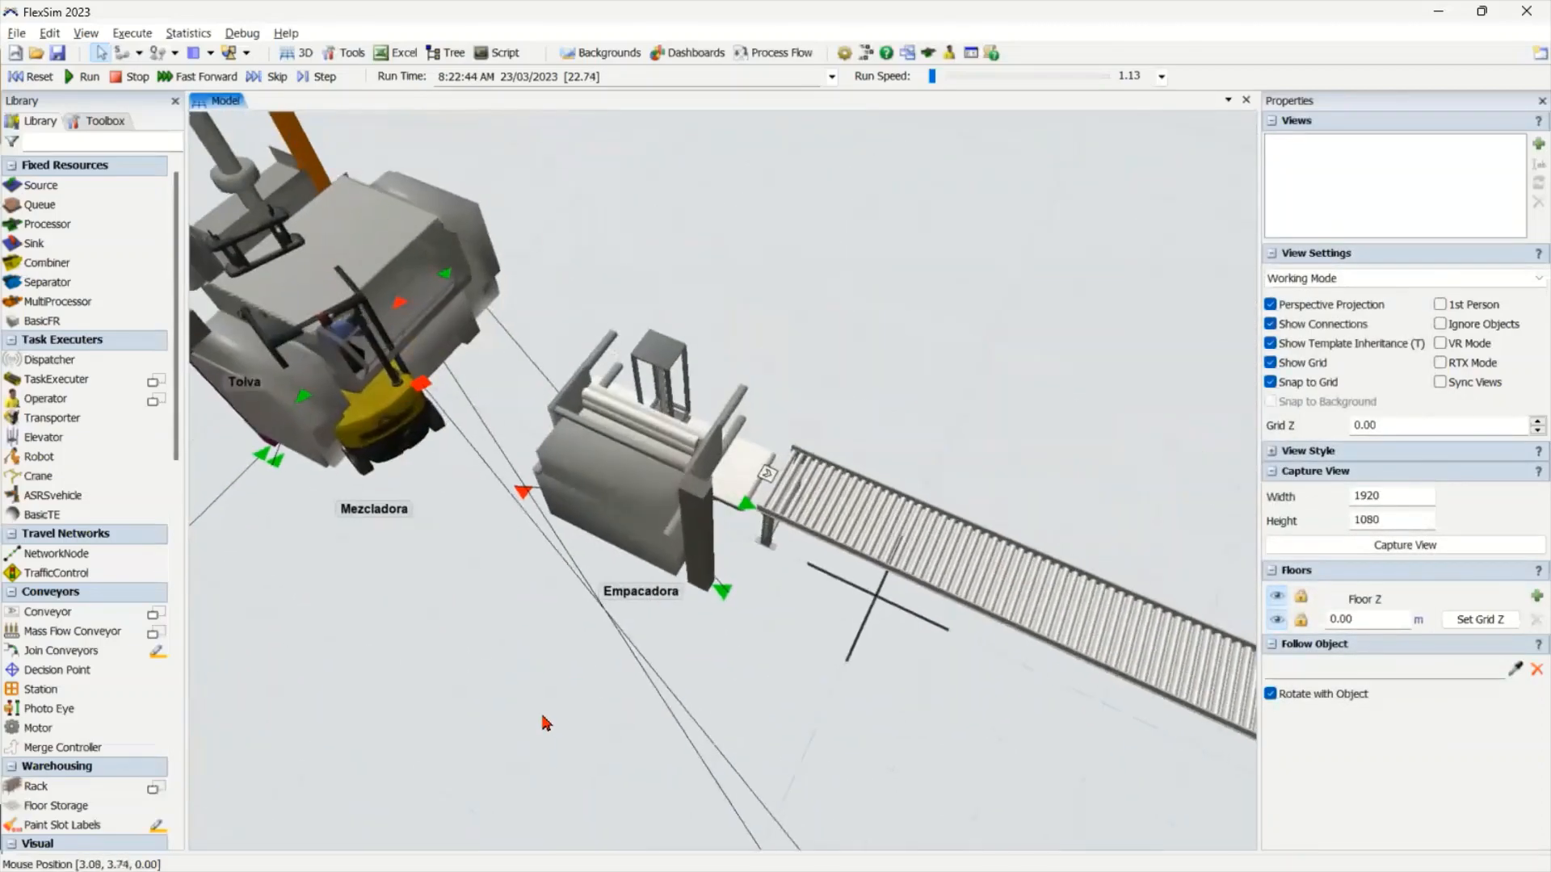
pyautogui.moveTo(542, 717); pyautogui.dragTo(539, 698, button='right')
pyautogui.click(947, 73)
pyautogui.click(947, 73)
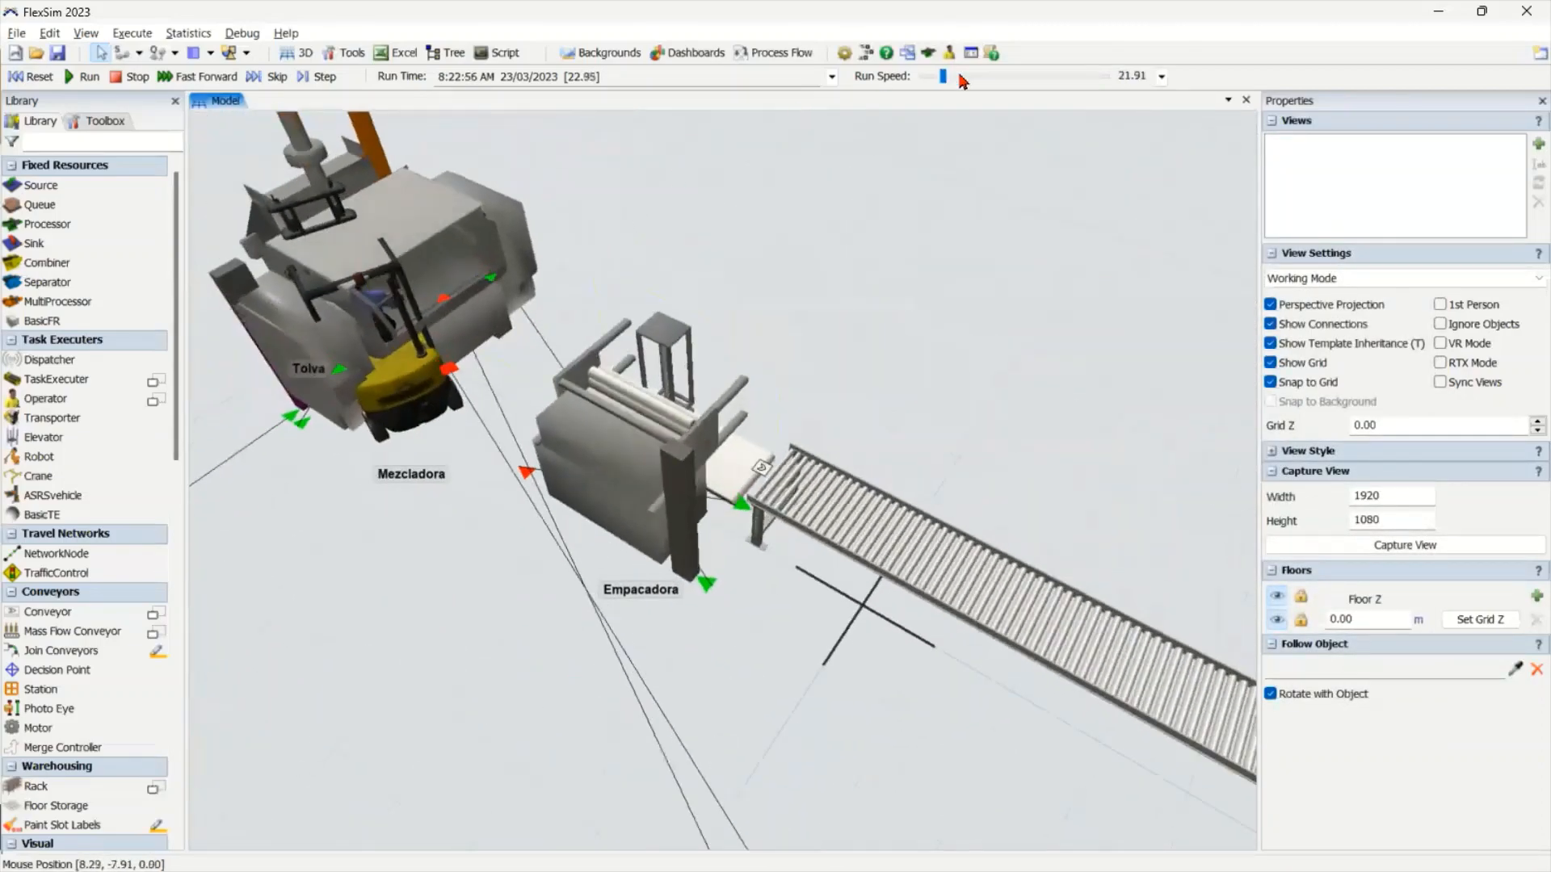
pyautogui.moveTo(943, 76); pyautogui.dragTo(936, 79)
pyautogui.moveTo(946, 253); pyautogui.dragTo(799, 257)
pyautogui.scroll(-3, 846, 362)
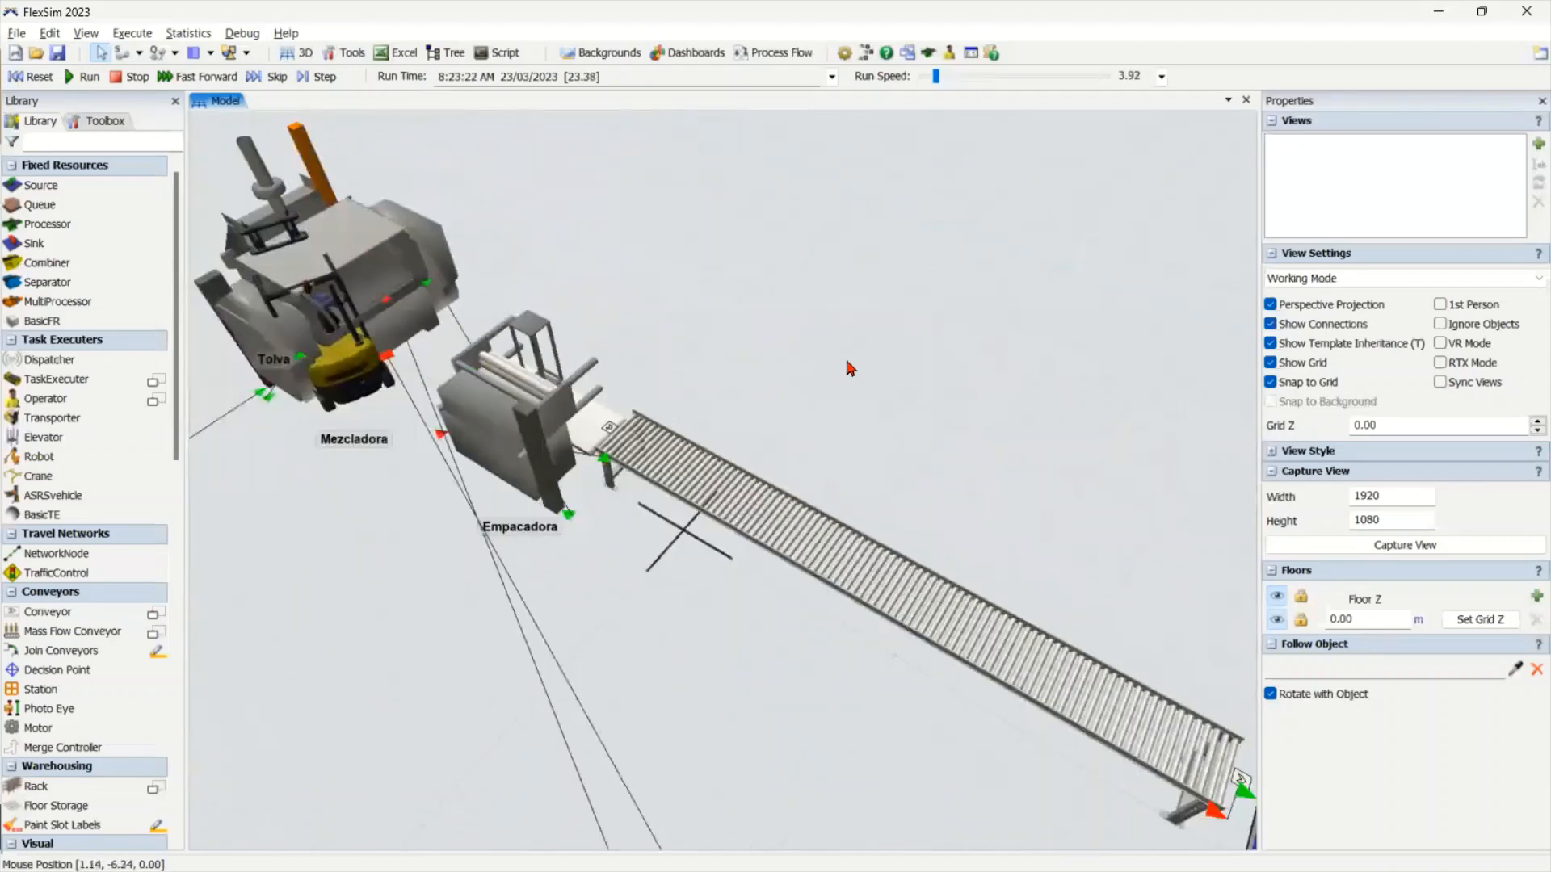
pyautogui.moveTo(848, 368); pyautogui.dragTo(875, 466, button='right')
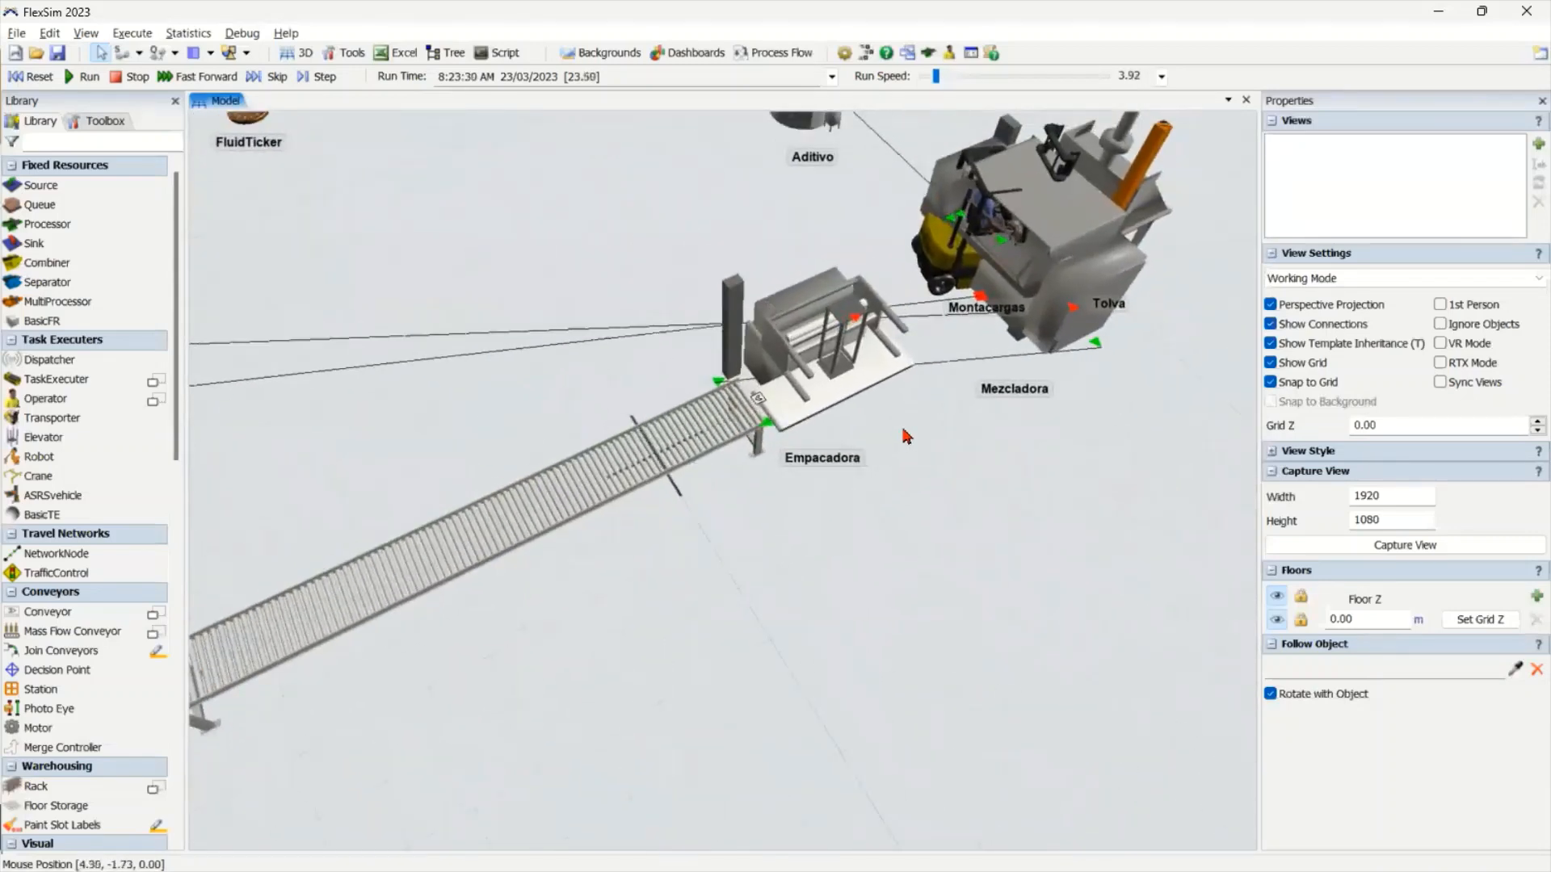
pyautogui.moveTo(850, 495); pyautogui.dragTo(739, 560)
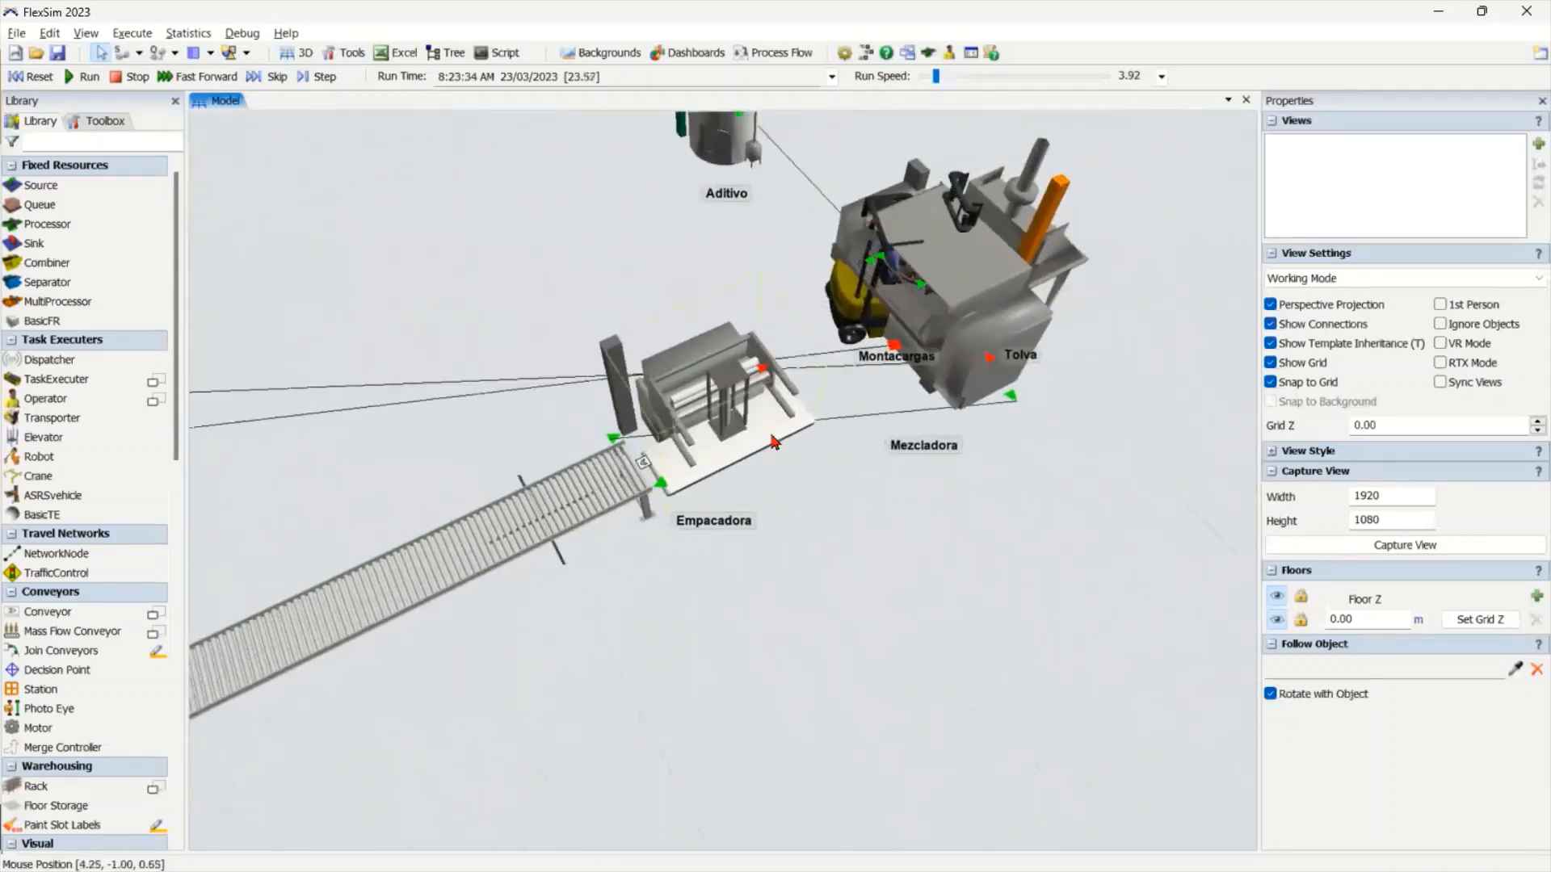
# Reset the simulation and set Empacadora's output flowitem to Cylinder
pyautogui.click(40, 77)
pyautogui.click(759, 368)
pyautogui.doubleClick(759, 367)
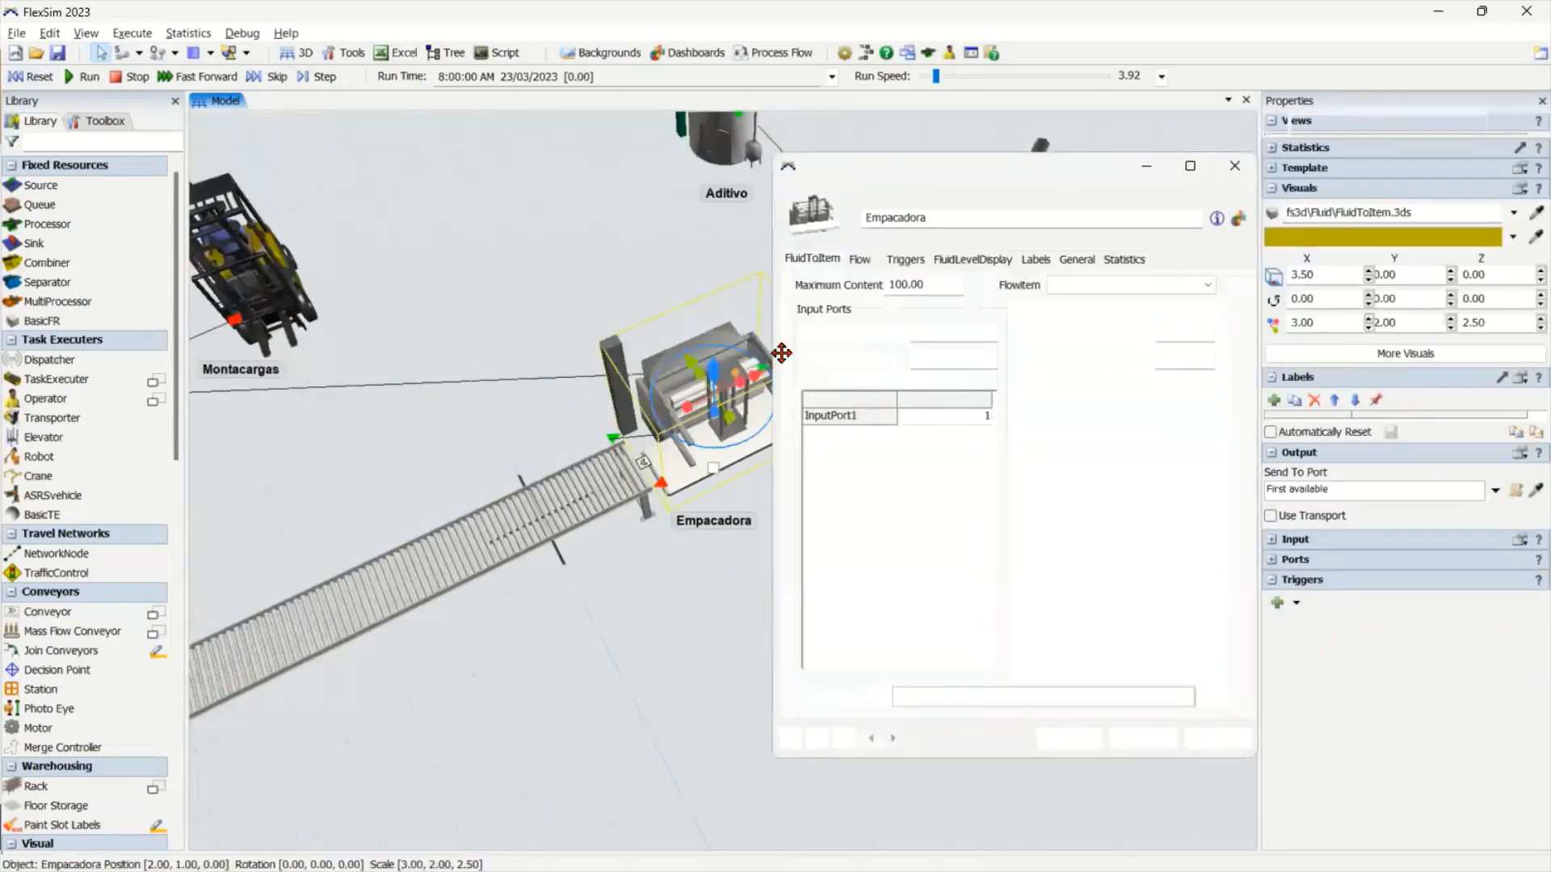
pyautogui.click(1110, 284)
pyautogui.click(1117, 323)
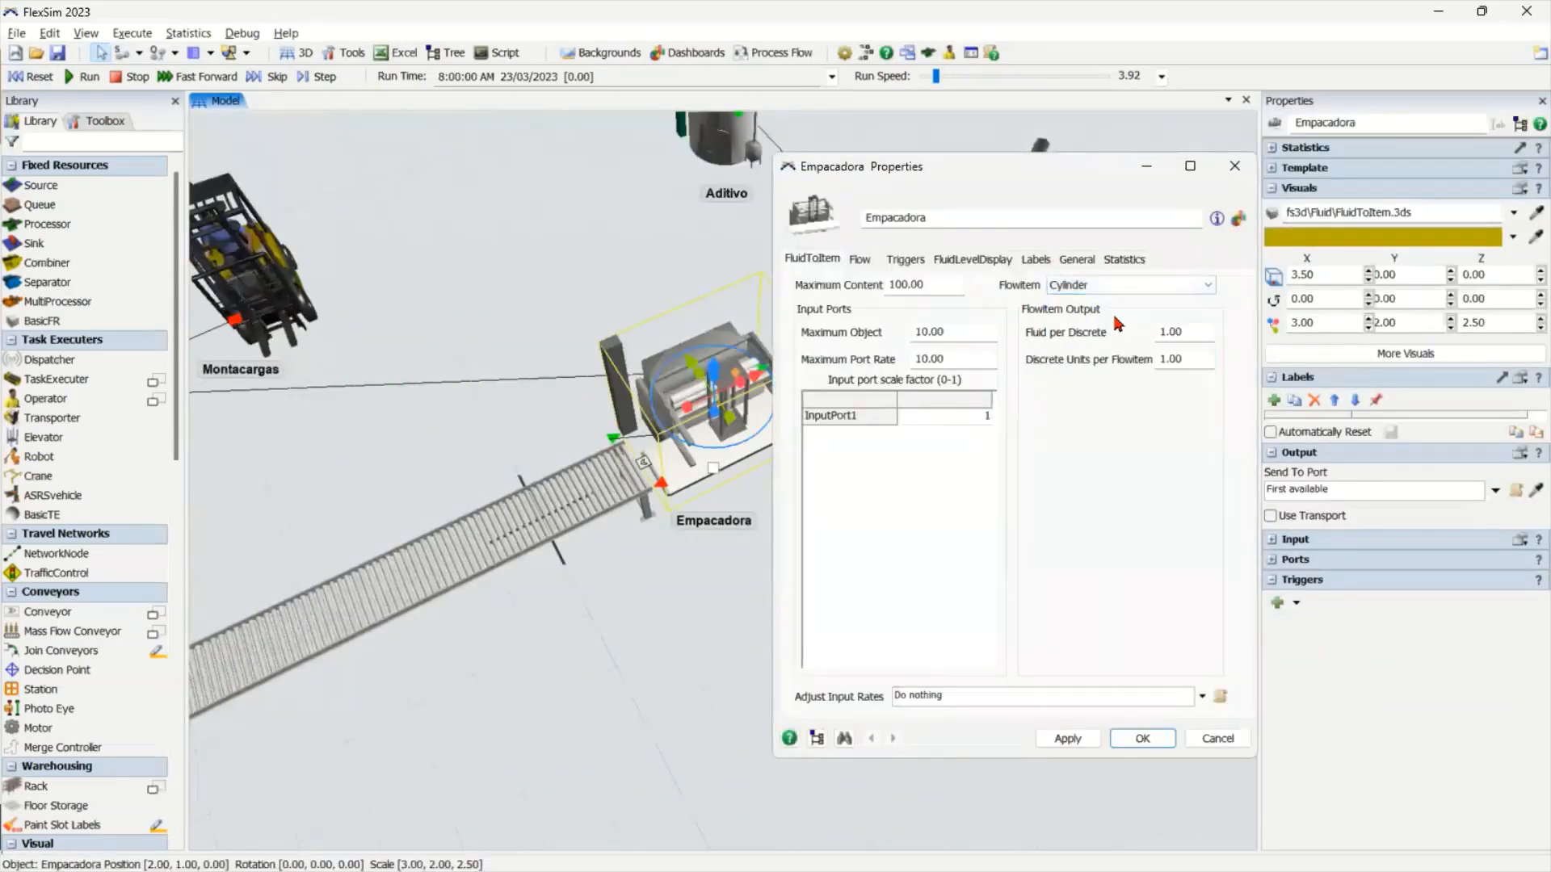
pyautogui.click(1093, 739)
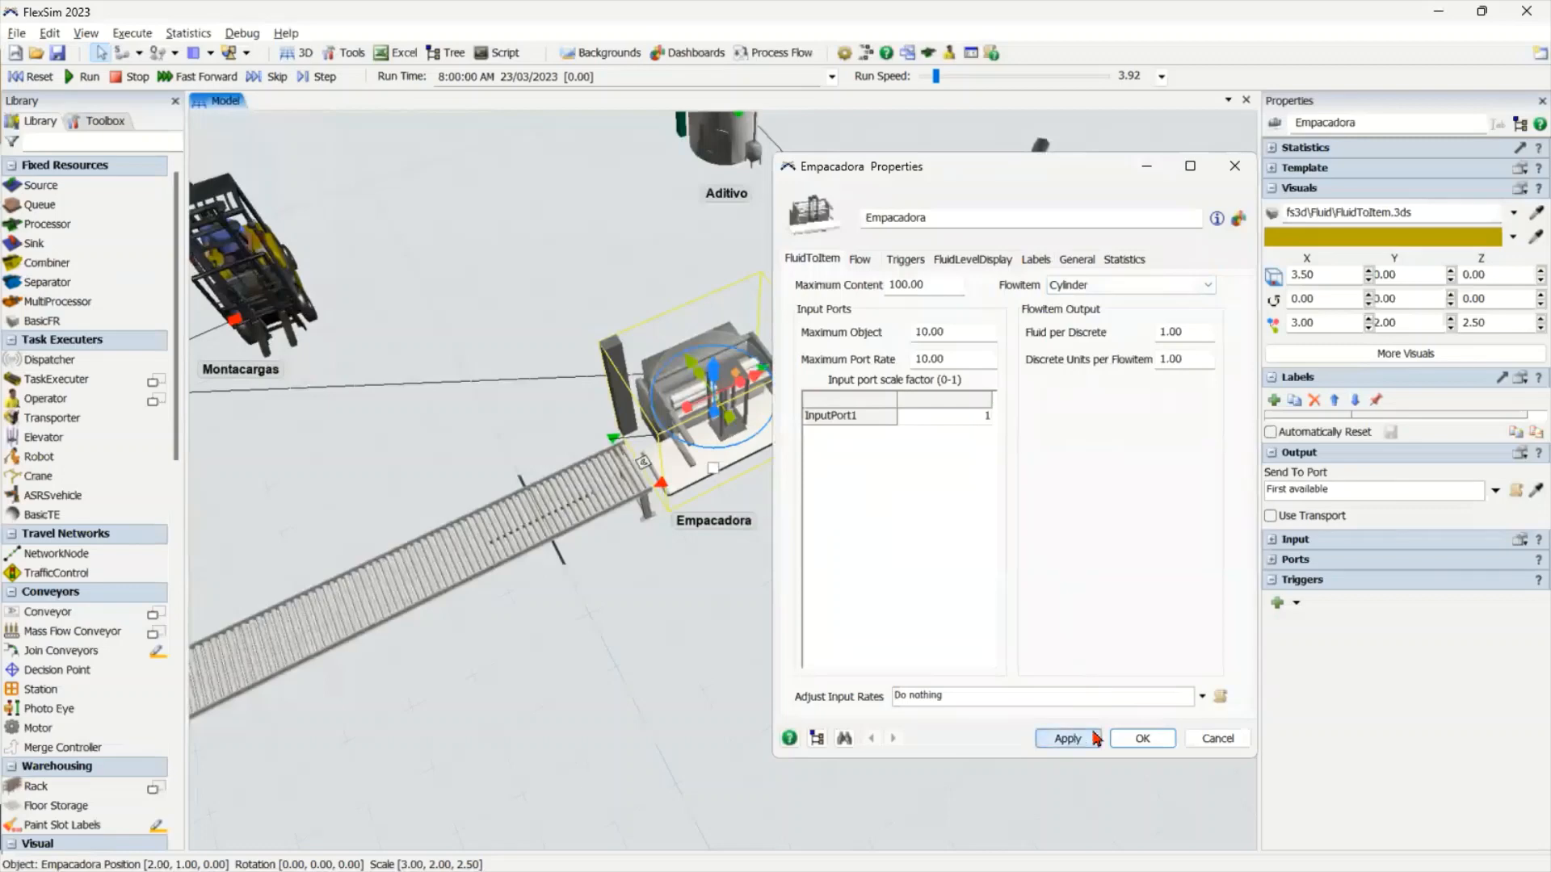
pyautogui.click(1143, 738)
# Run the simulation, raise the run speed to 268, and examine the Tolva and Mezcladora level bars
pyautogui.click(87, 79)
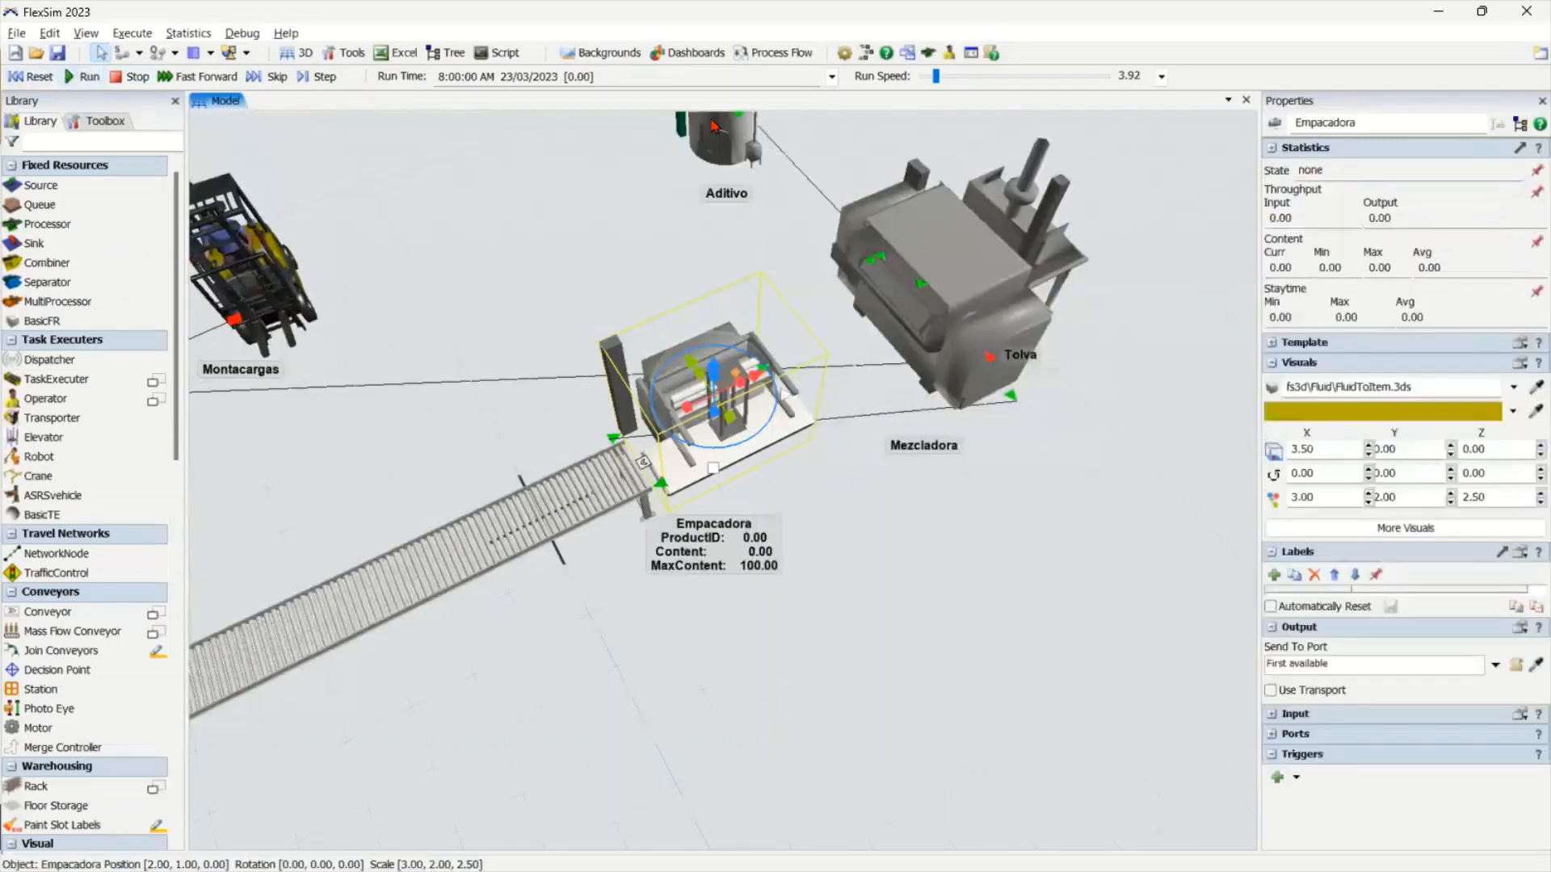
pyautogui.moveTo(938, 74); pyautogui.dragTo(946, 73)
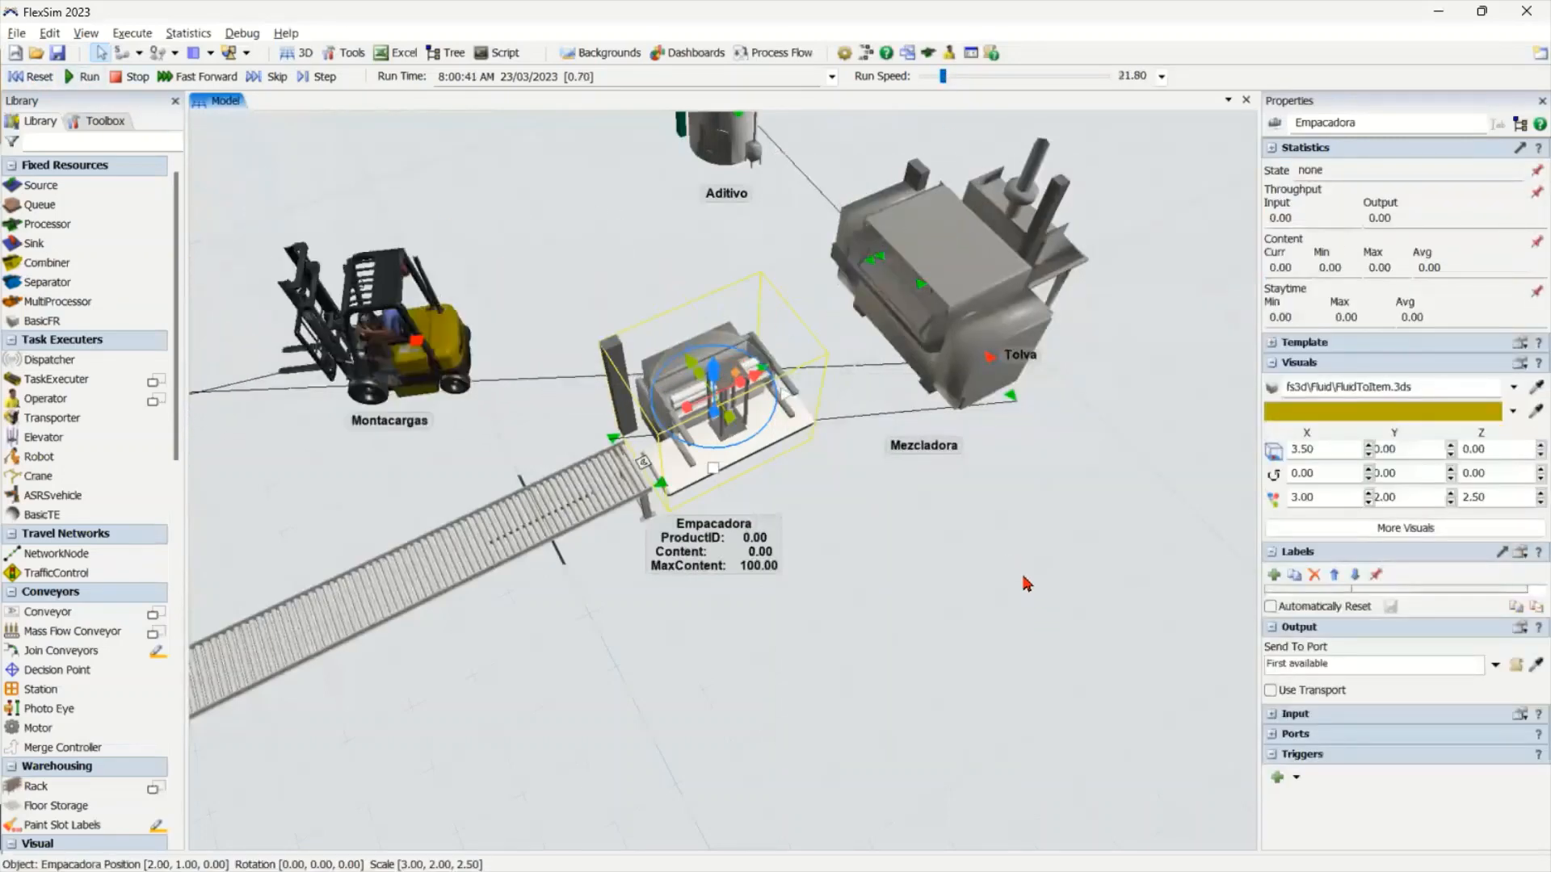
pyautogui.moveTo(1024, 583); pyautogui.dragTo(886, 638)
pyautogui.scroll(-5, 885, 639)
pyautogui.moveTo(883, 639); pyautogui.dragTo(755, 591, button='right')
pyautogui.click(980, 77)
pyautogui.scroll(6, 697, 581)
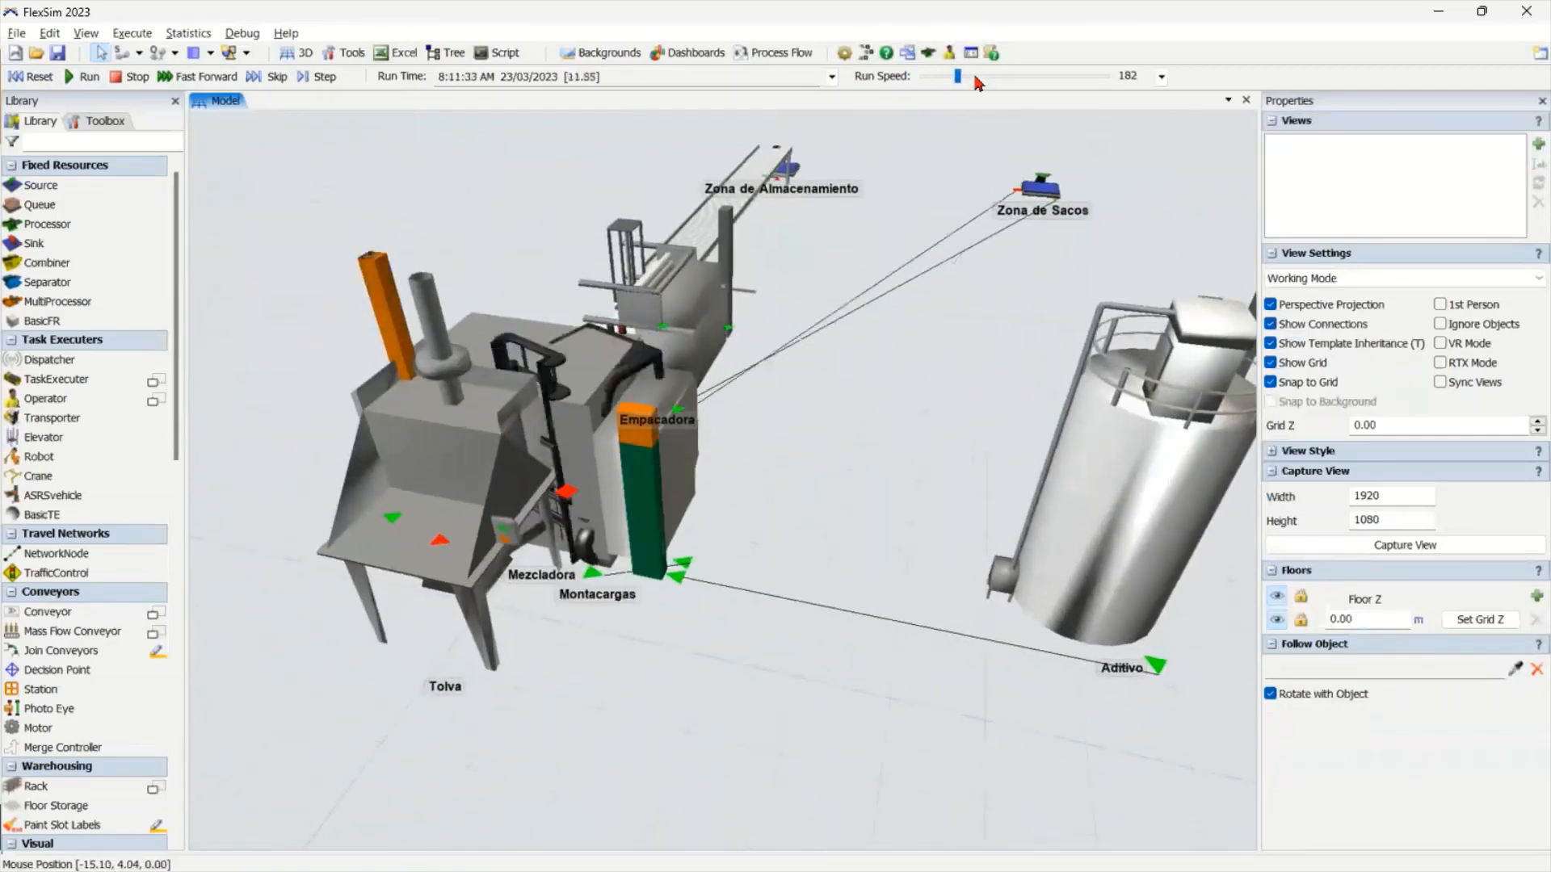
pyautogui.moveTo(863, 409); pyautogui.dragTo(797, 403, button='right')
pyautogui.click(978, 79)
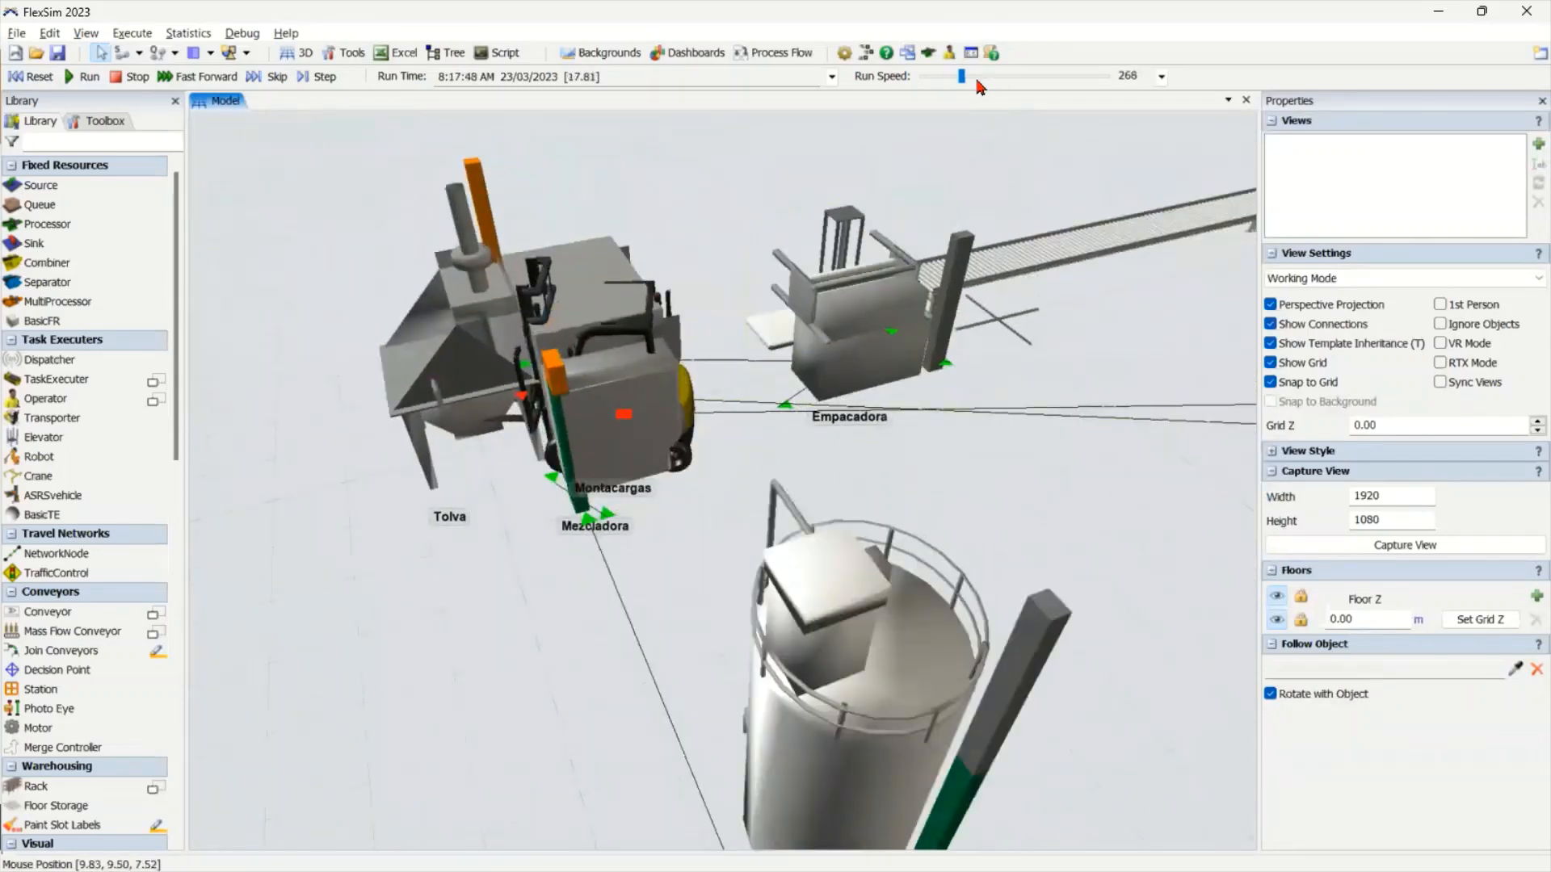
# Lower the run speed to 9.99 and examine the conveyor between Empacadora and Zona de Almacenamiento
pyautogui.scroll(-7, 978, 79)
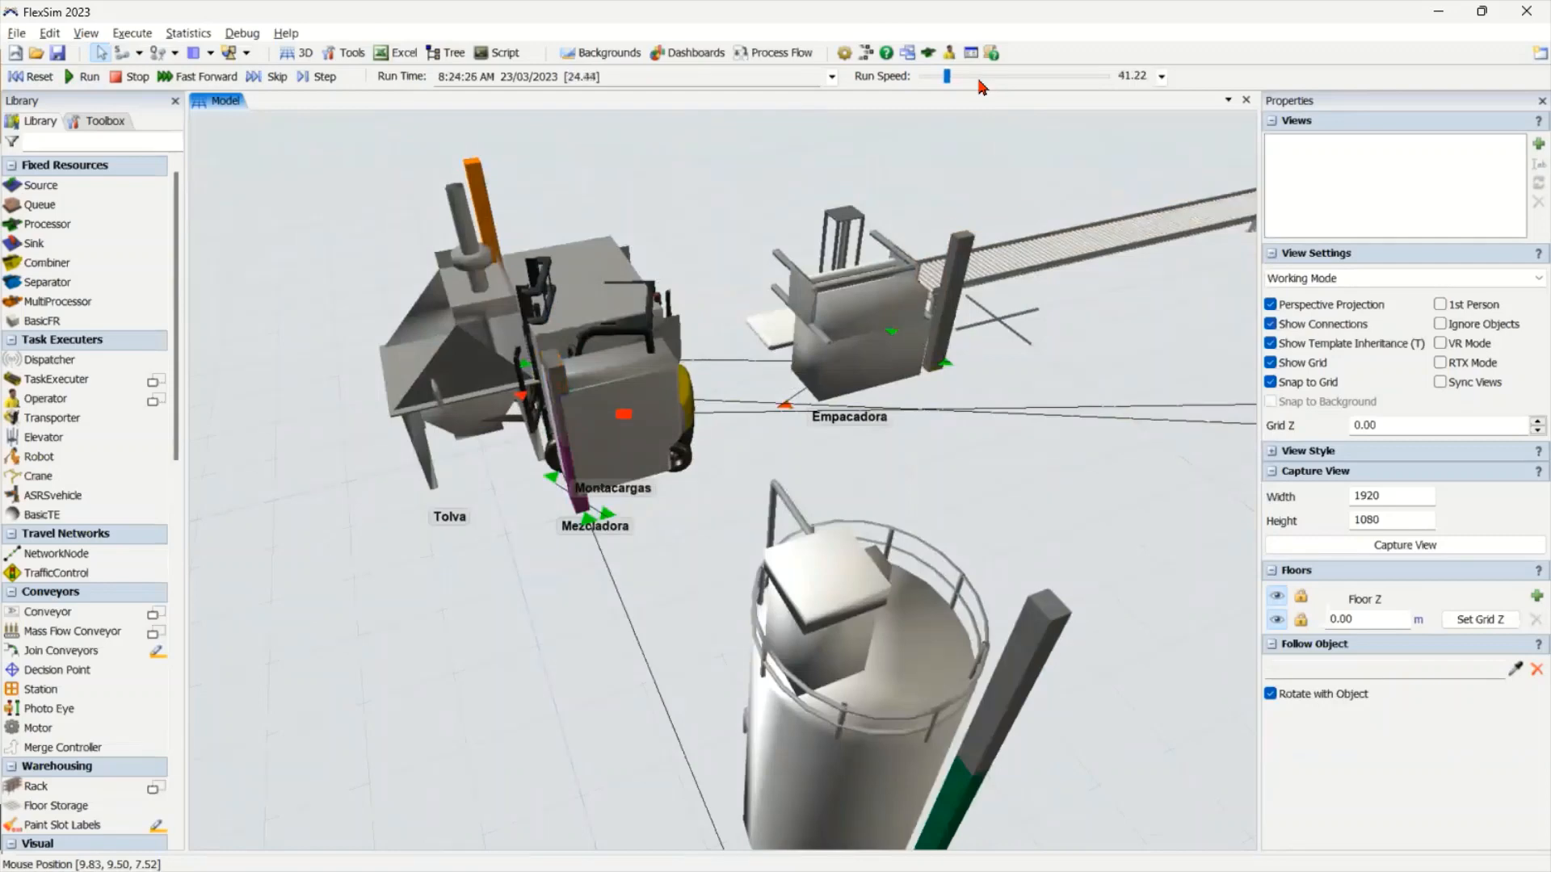
pyautogui.moveTo(1021, 420); pyautogui.dragTo(718, 542)
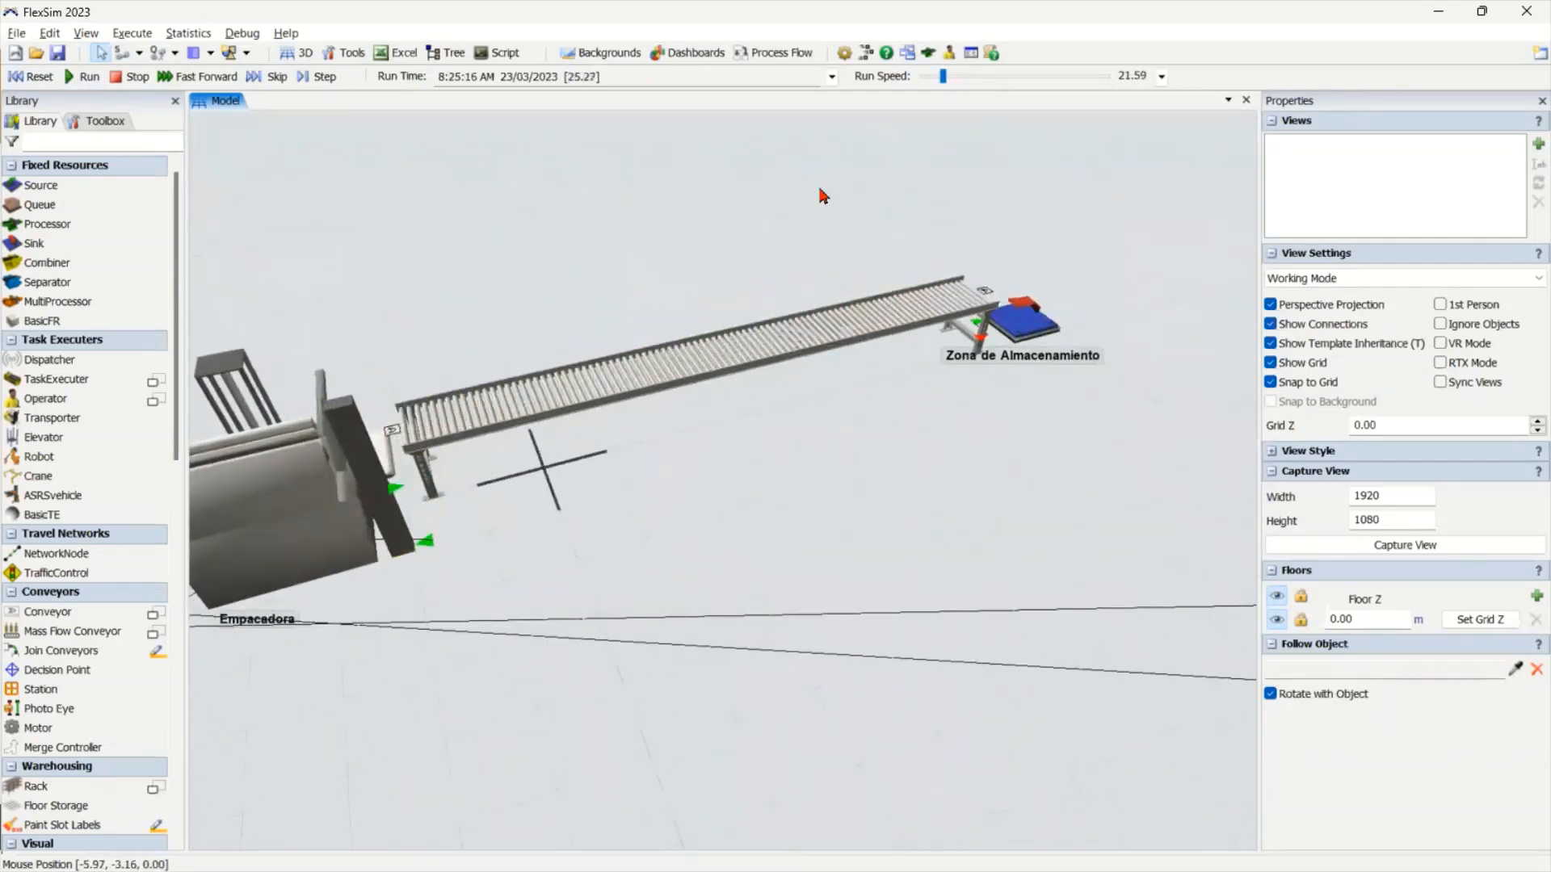
pyautogui.moveTo(945, 79); pyautogui.dragTo(939, 79)
pyautogui.moveTo(856, 510); pyautogui.dragTo(751, 535, button='right')
pyautogui.moveTo(835, 564); pyautogui.dragTo(797, 525, button='right')
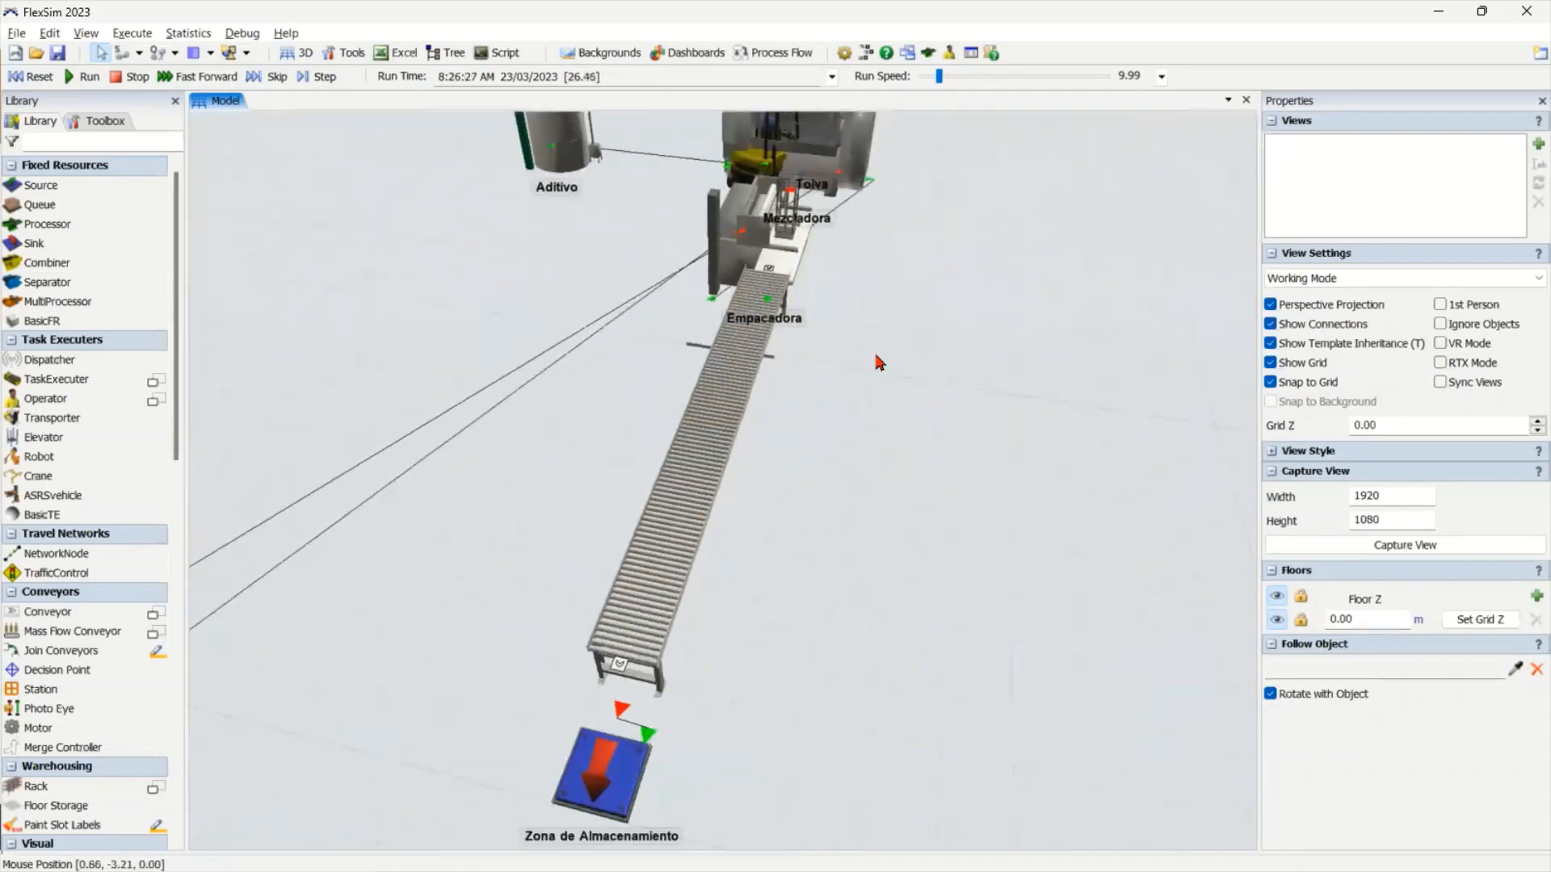
# Examine Zona de Almacenamiento's throughput input statistic during the run, and clear the selection
pyautogui.scroll(5, 839, 456)
pyautogui.moveTo(685, 605); pyautogui.dragTo(651, 627, button='right')
pyautogui.moveTo(651, 627); pyautogui.dragTo(807, 412)
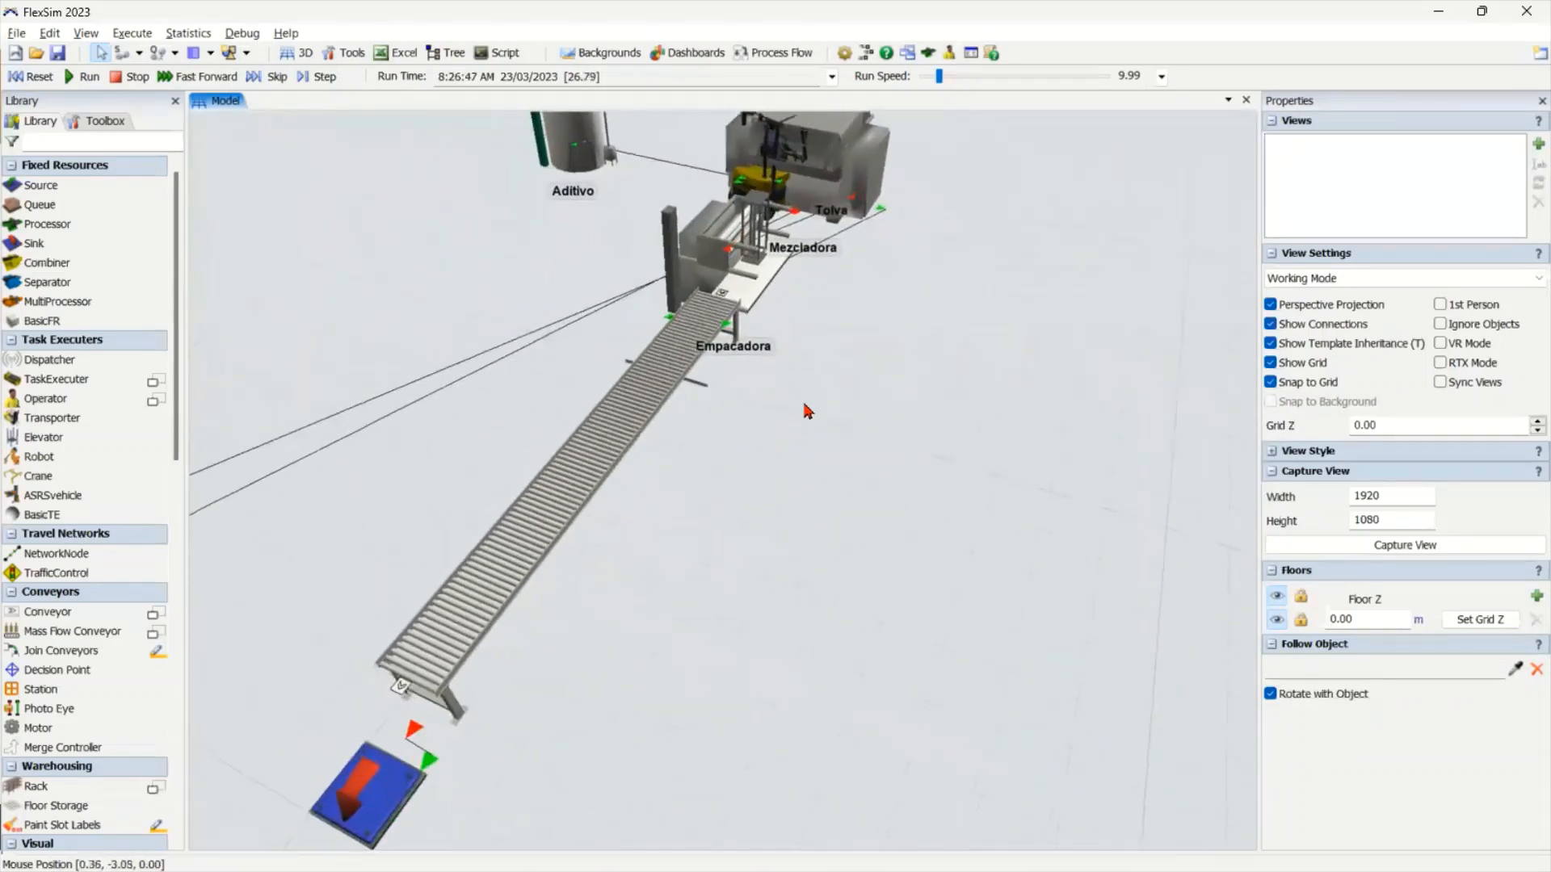
pyautogui.moveTo(619, 689); pyautogui.dragTo(709, 569)
pyautogui.click(510, 644)
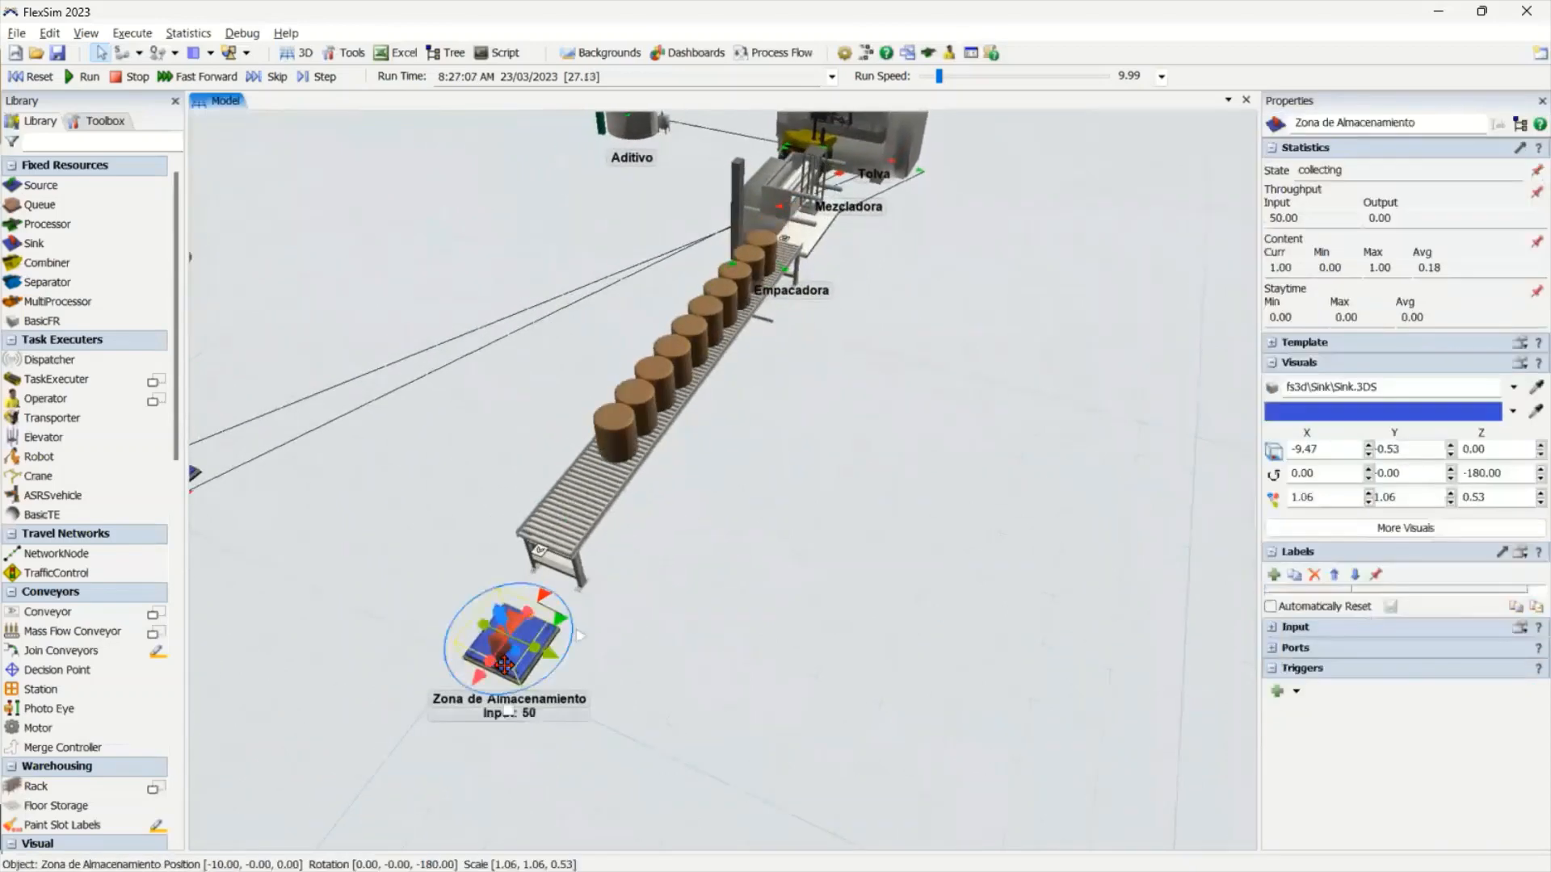
pyautogui.moveTo(1312, 219); pyautogui.dragTo(1232, 228)
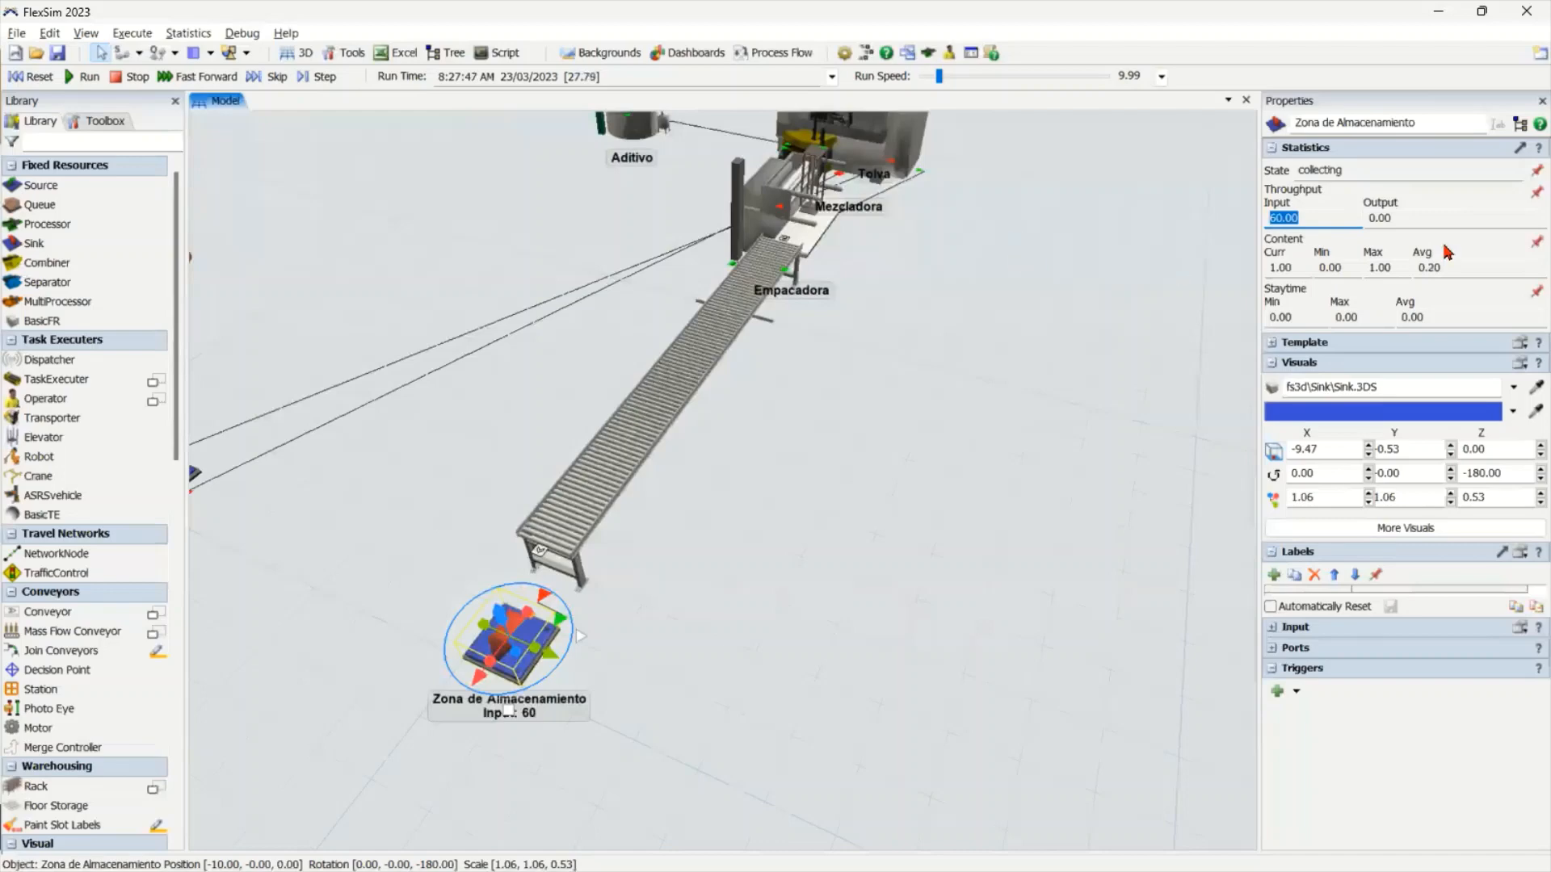
pyautogui.click(1343, 216)
pyautogui.click(876, 430)
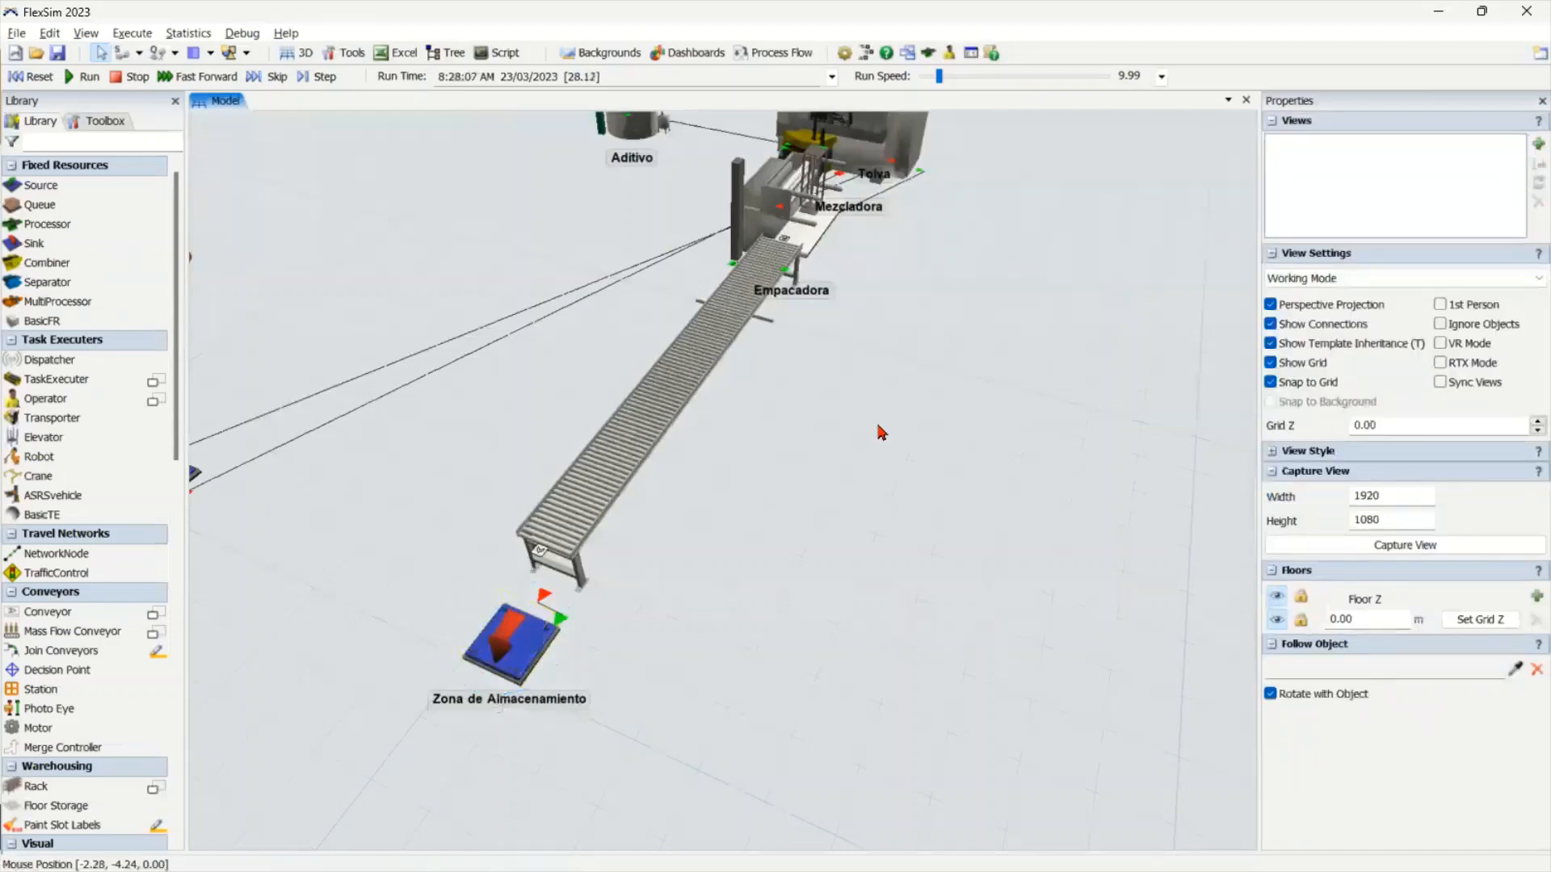
# Examine the whole process line from several angles, from Aditivo and Tolva through to Zona de Almacenamiento
pyautogui.scroll(-4, 756, 620)
pyautogui.moveTo(877, 481); pyautogui.dragTo(784, 585)
pyautogui.moveTo(783, 586); pyautogui.dragTo(759, 587, button='right')
pyautogui.scroll(5, 760, 594)
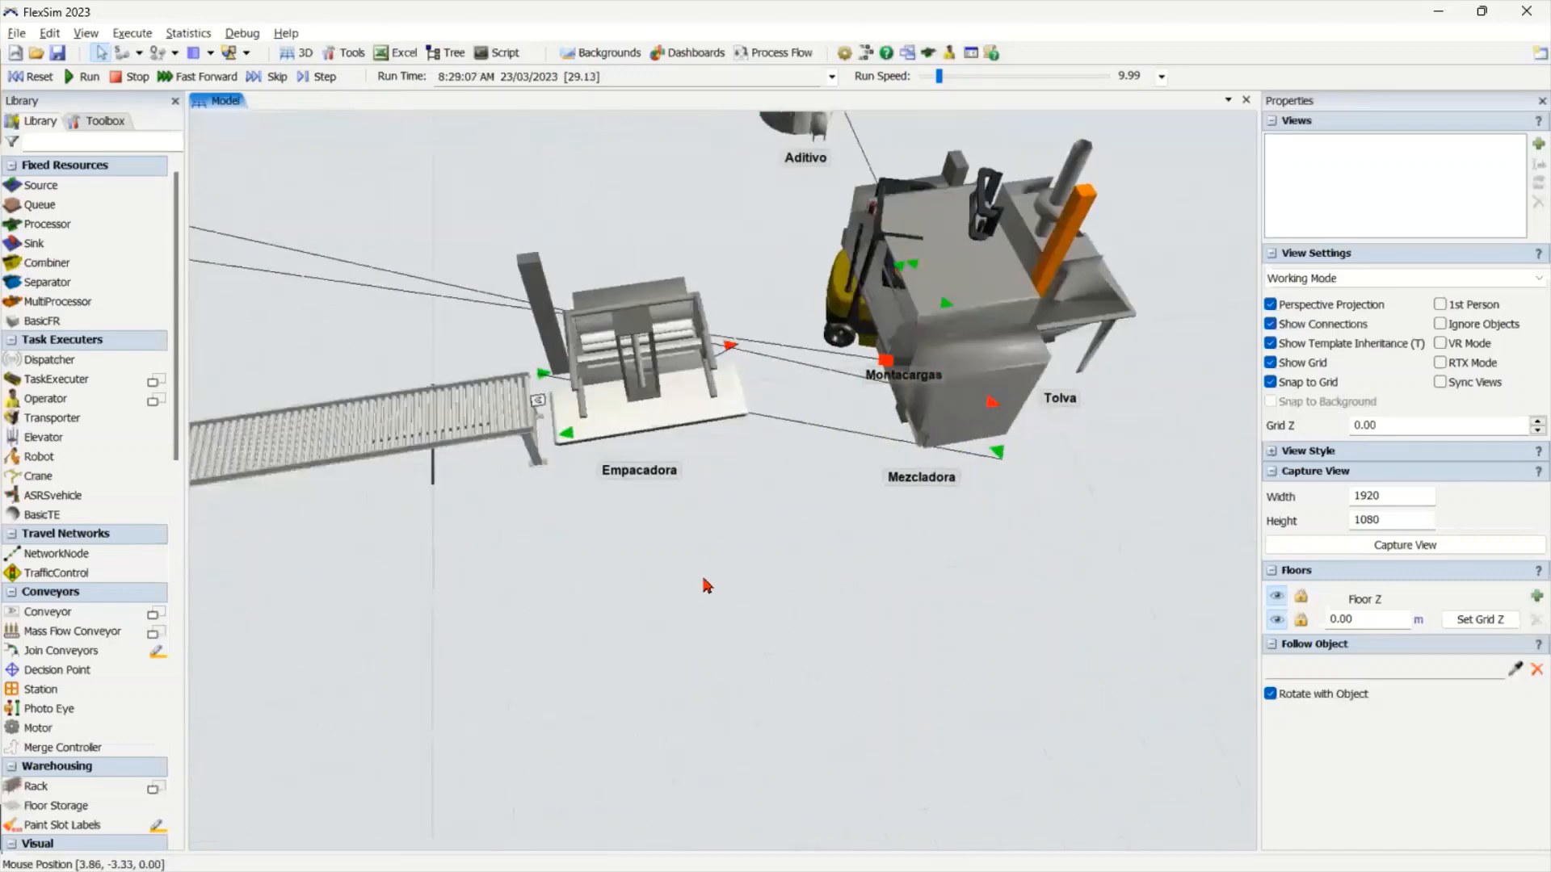
pyautogui.moveTo(744, 520); pyautogui.dragTo(580, 599, button='right')
pyautogui.scroll(-5, 633, 401)
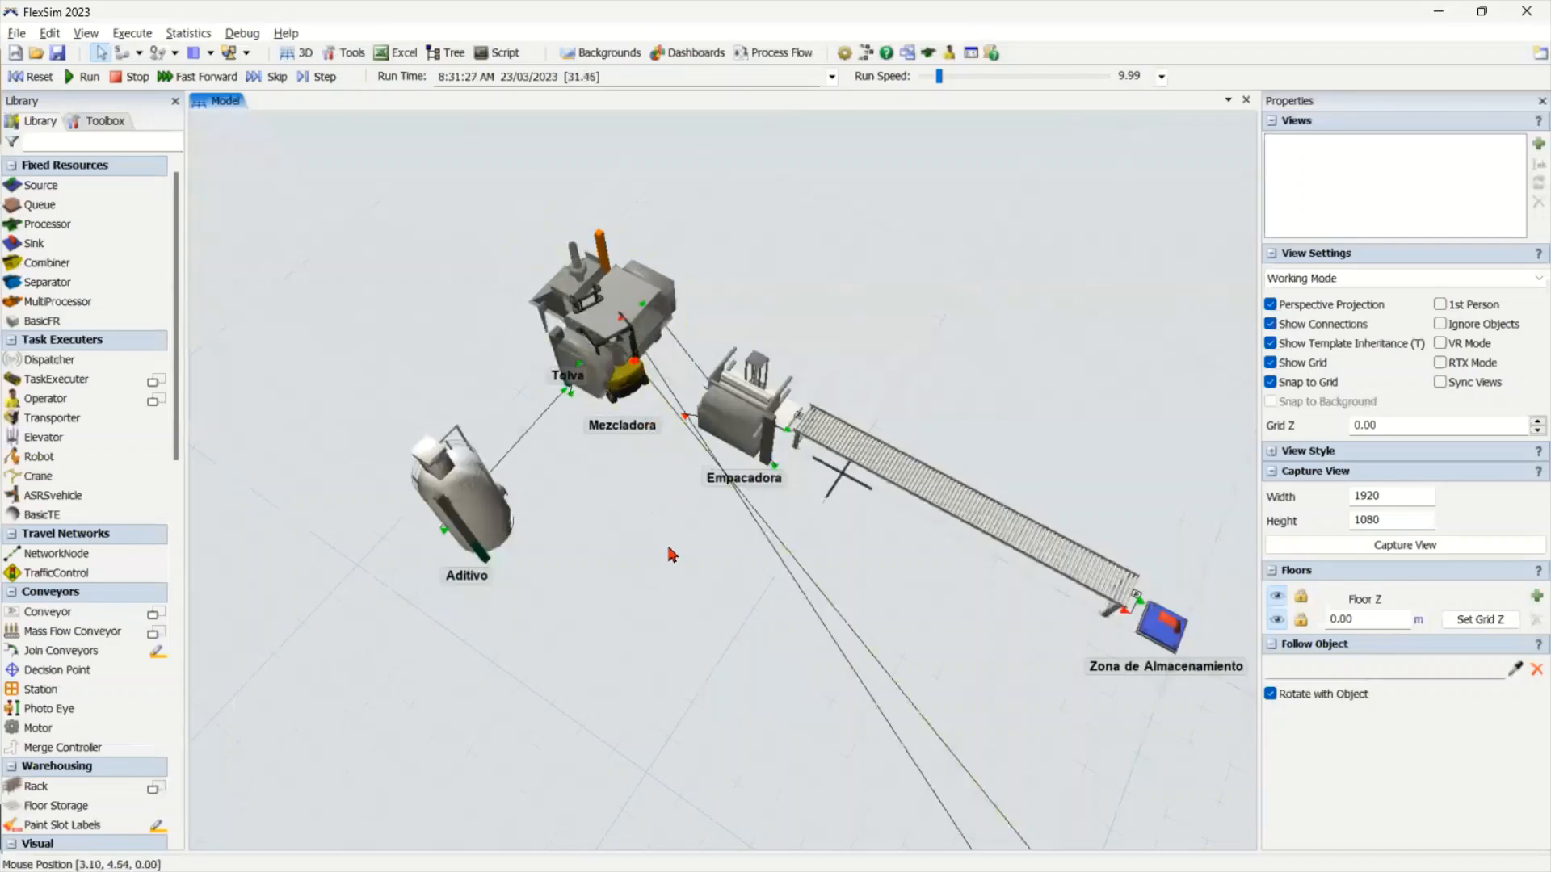
pyautogui.scroll(-4, 634, 398)
pyautogui.scroll(4, 630, 383)
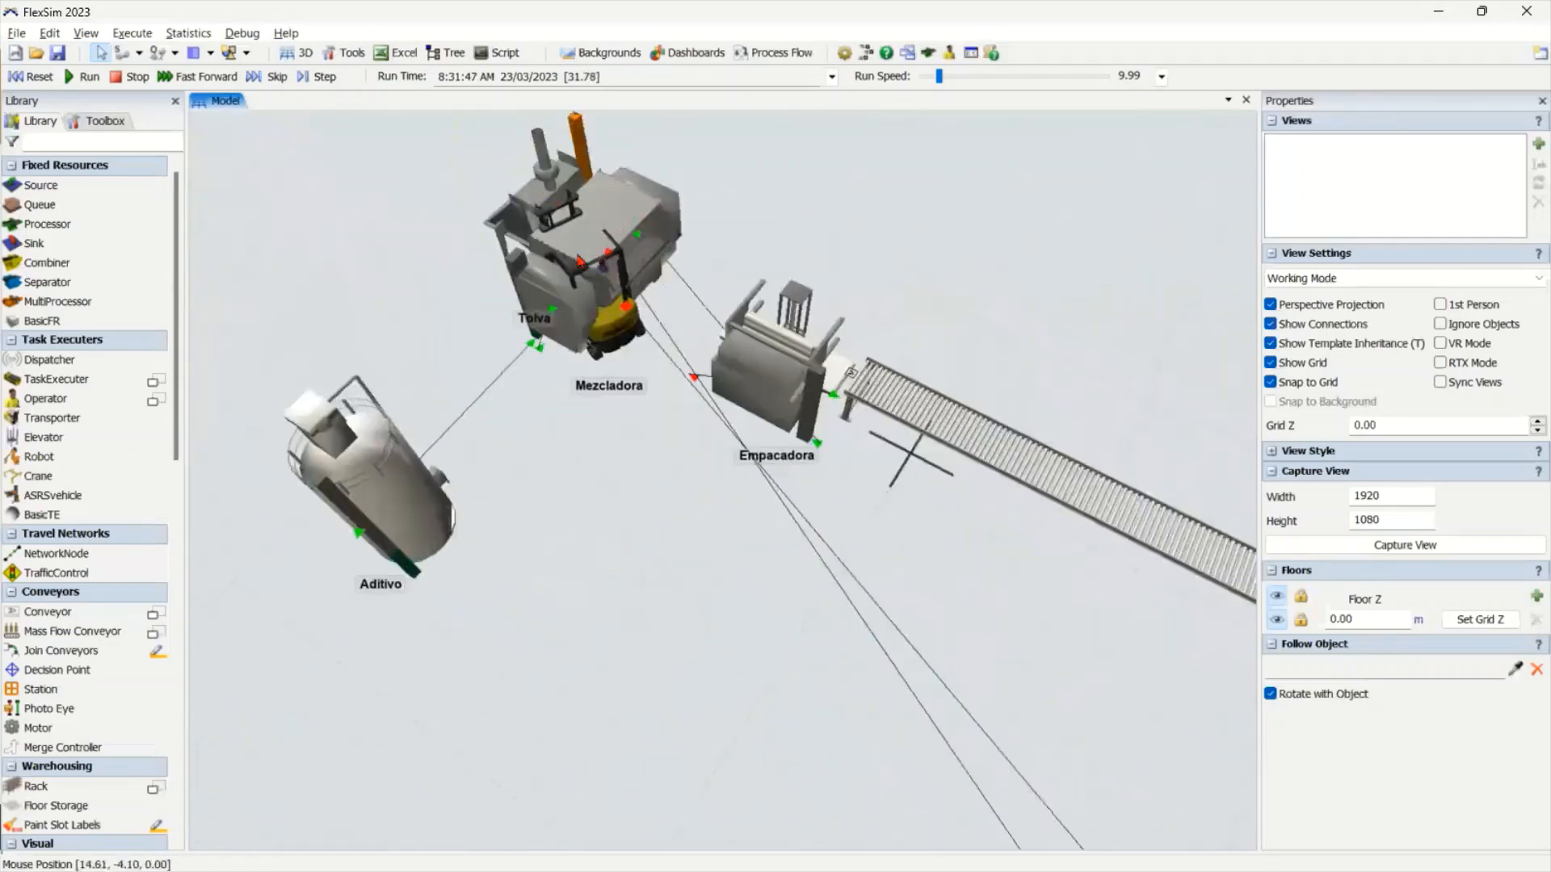
pyautogui.scroll(3, 681, 432)
pyautogui.moveTo(685, 460); pyautogui.dragTo(654, 380)
pyautogui.scroll(-6, 652, 379)
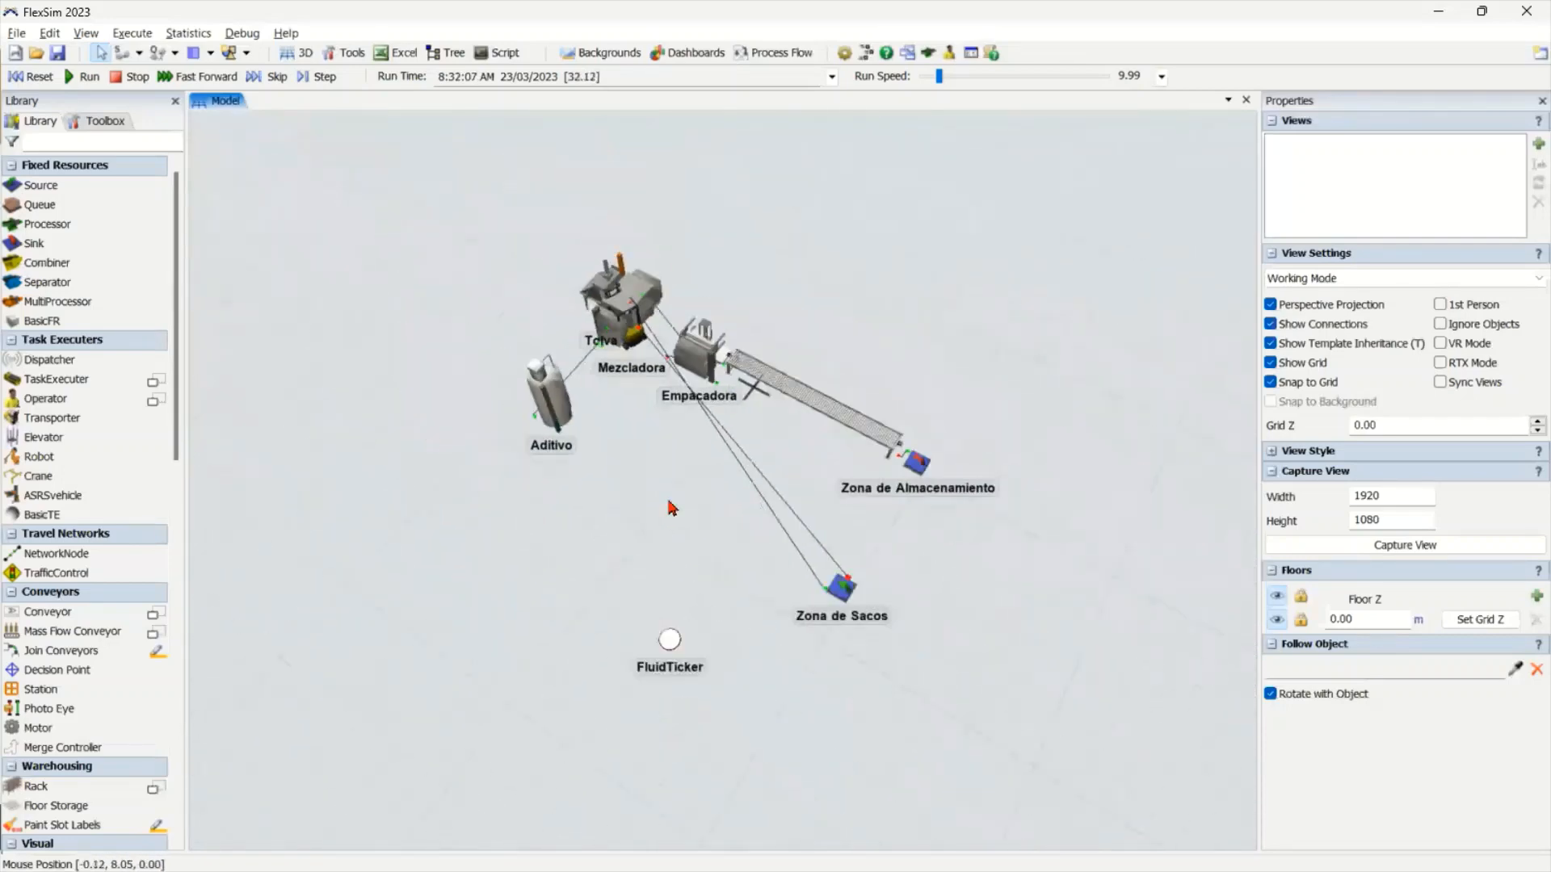
pyautogui.moveTo(649, 517); pyautogui.dragTo(194, 224, button='right')
# Reset the simulation and restore the model view to a straight top-down layout
pyautogui.click(34, 78)
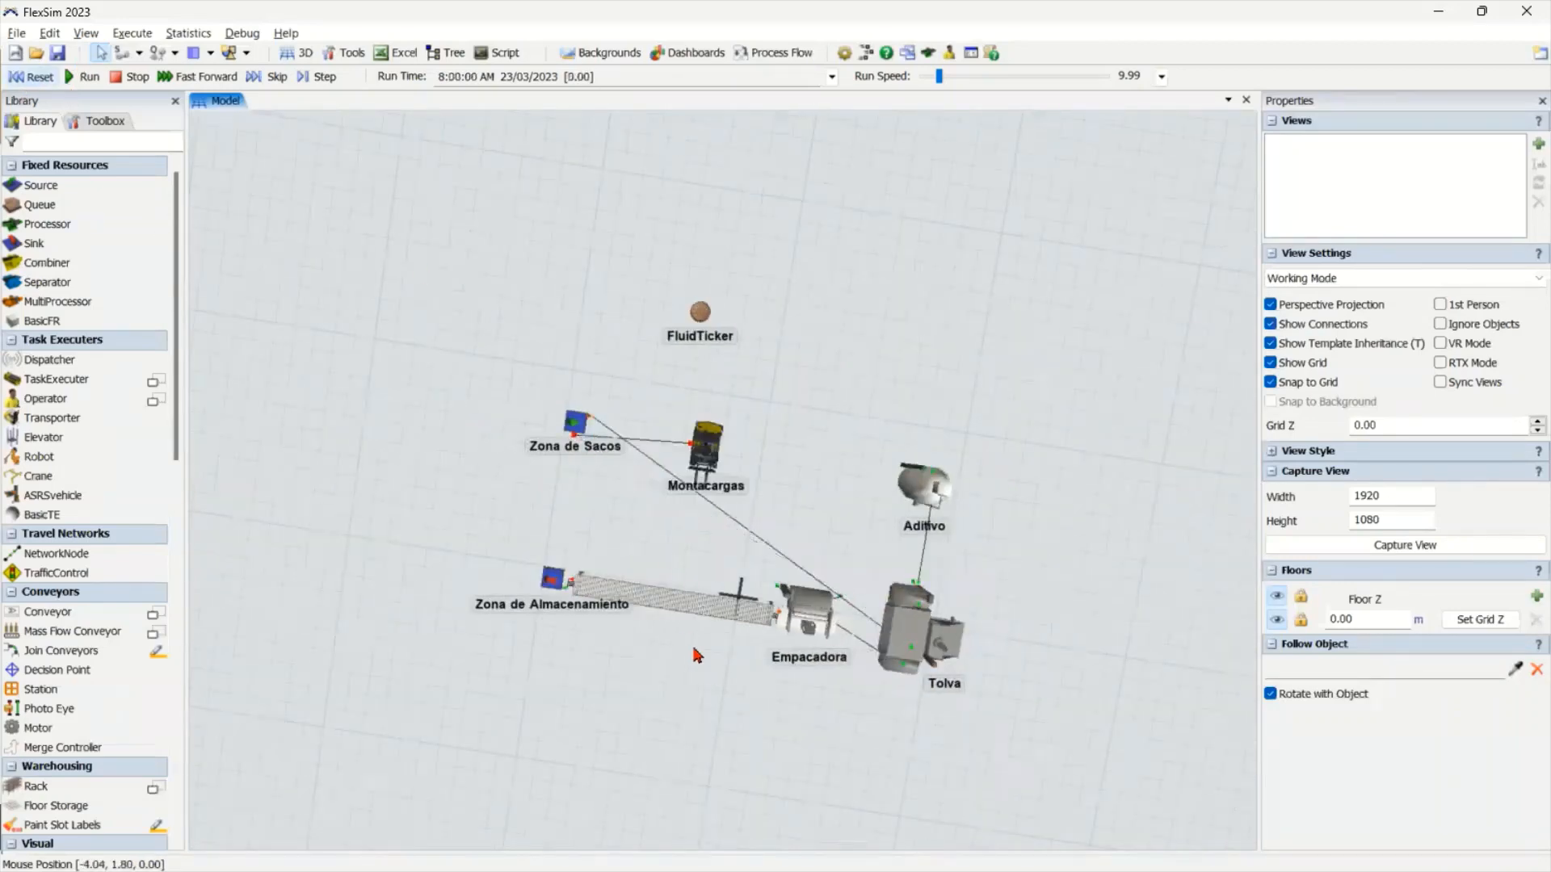
pyautogui.moveTo(701, 656); pyautogui.dragTo(591, 556)
pyautogui.moveTo(590, 556); pyautogui.dragTo(596, 565, button='right')
pyautogui.scroll(2, 598, 572)
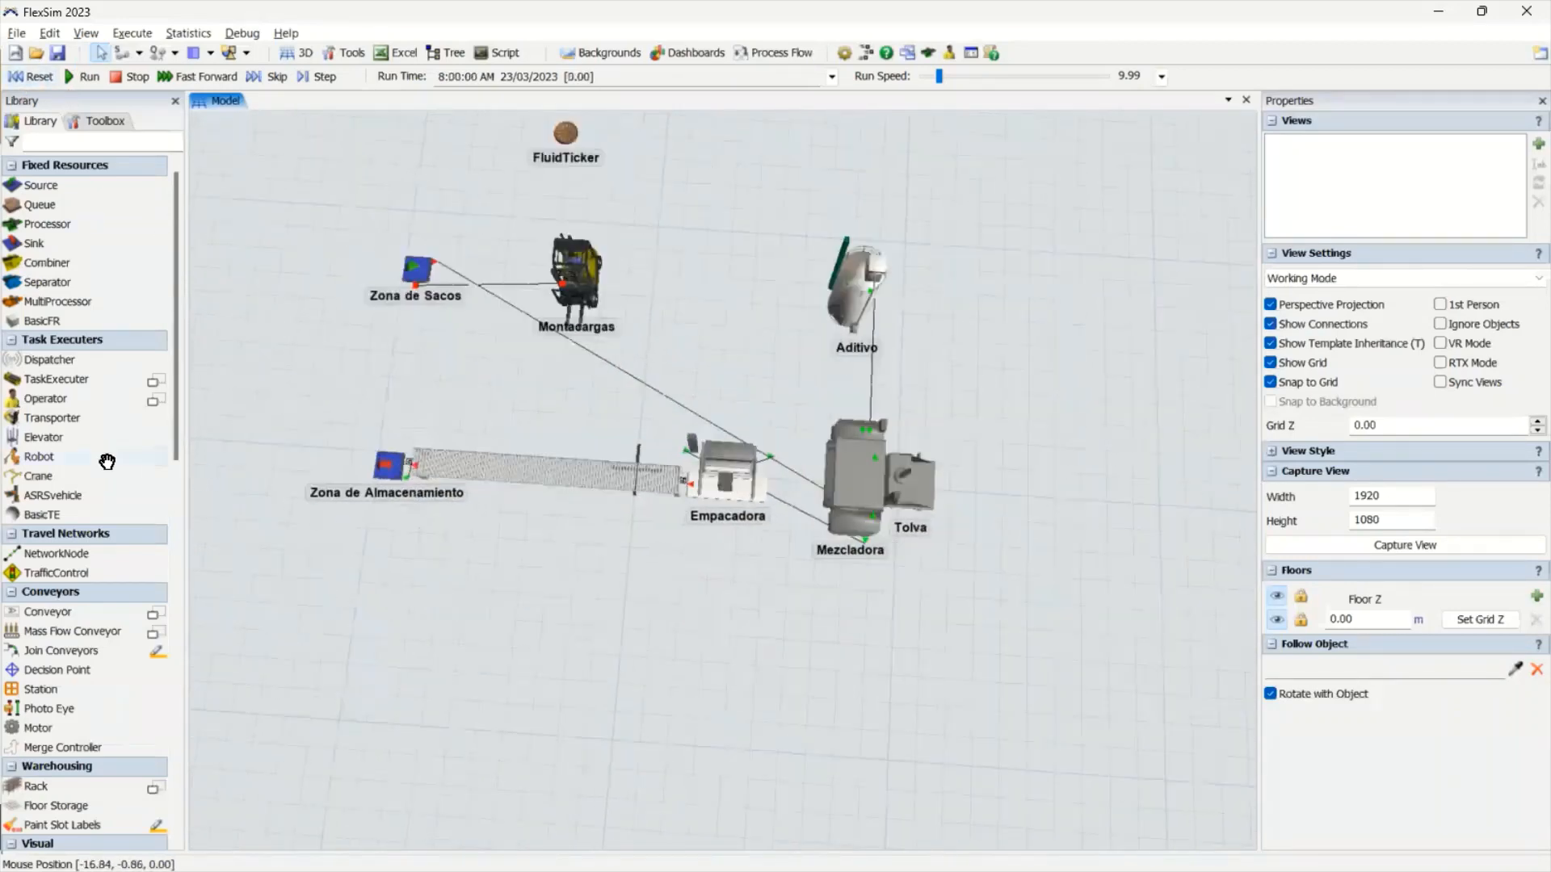
pyautogui.scroll(-2, 109, 472)
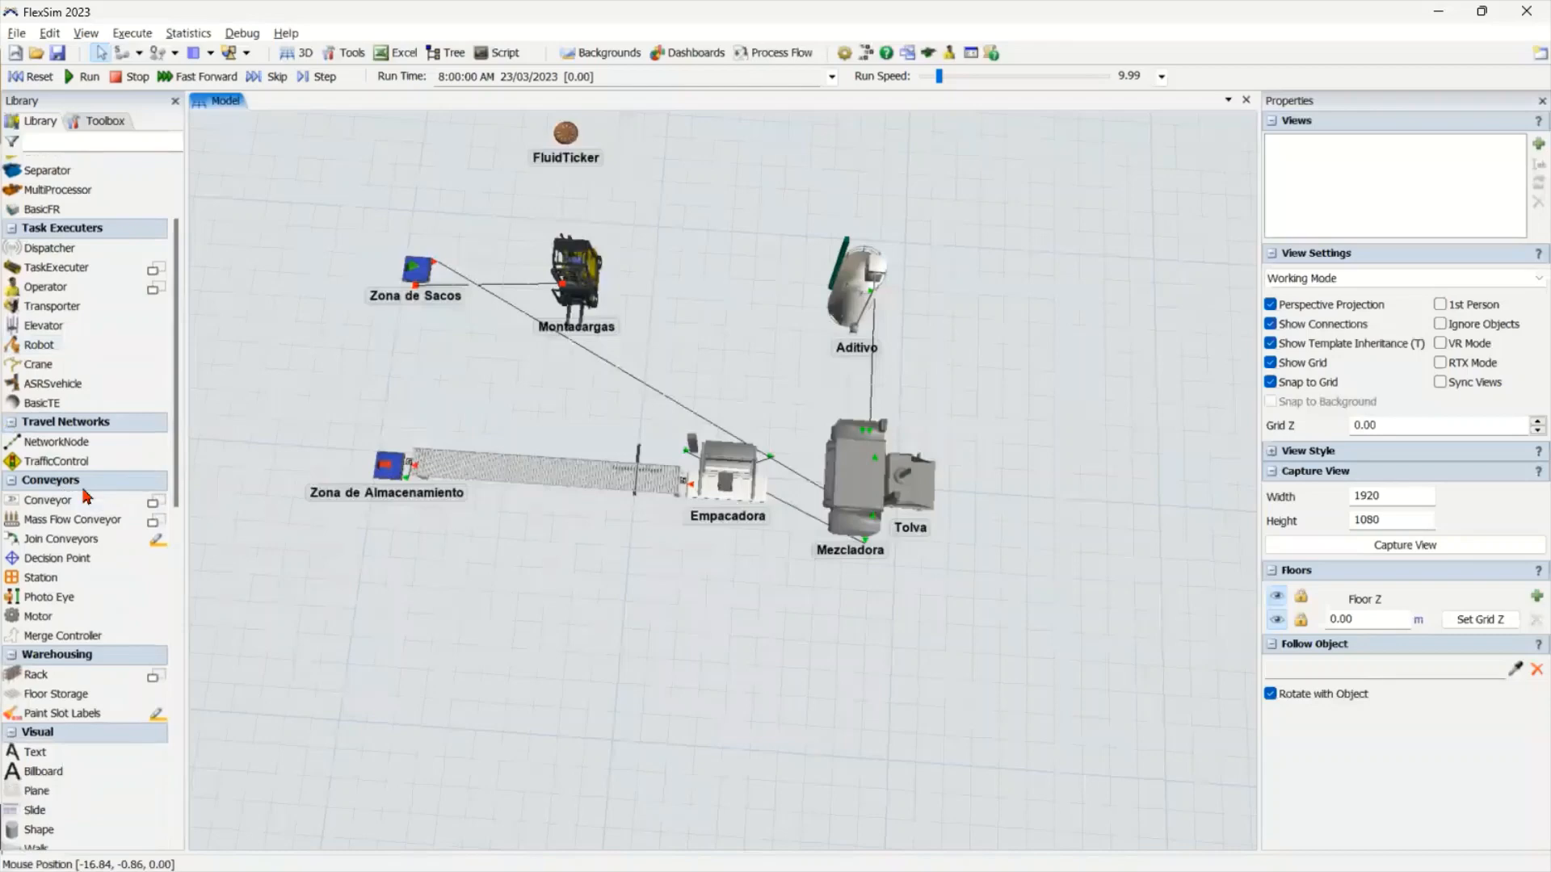
pyautogui.scroll(-8, 80, 484)
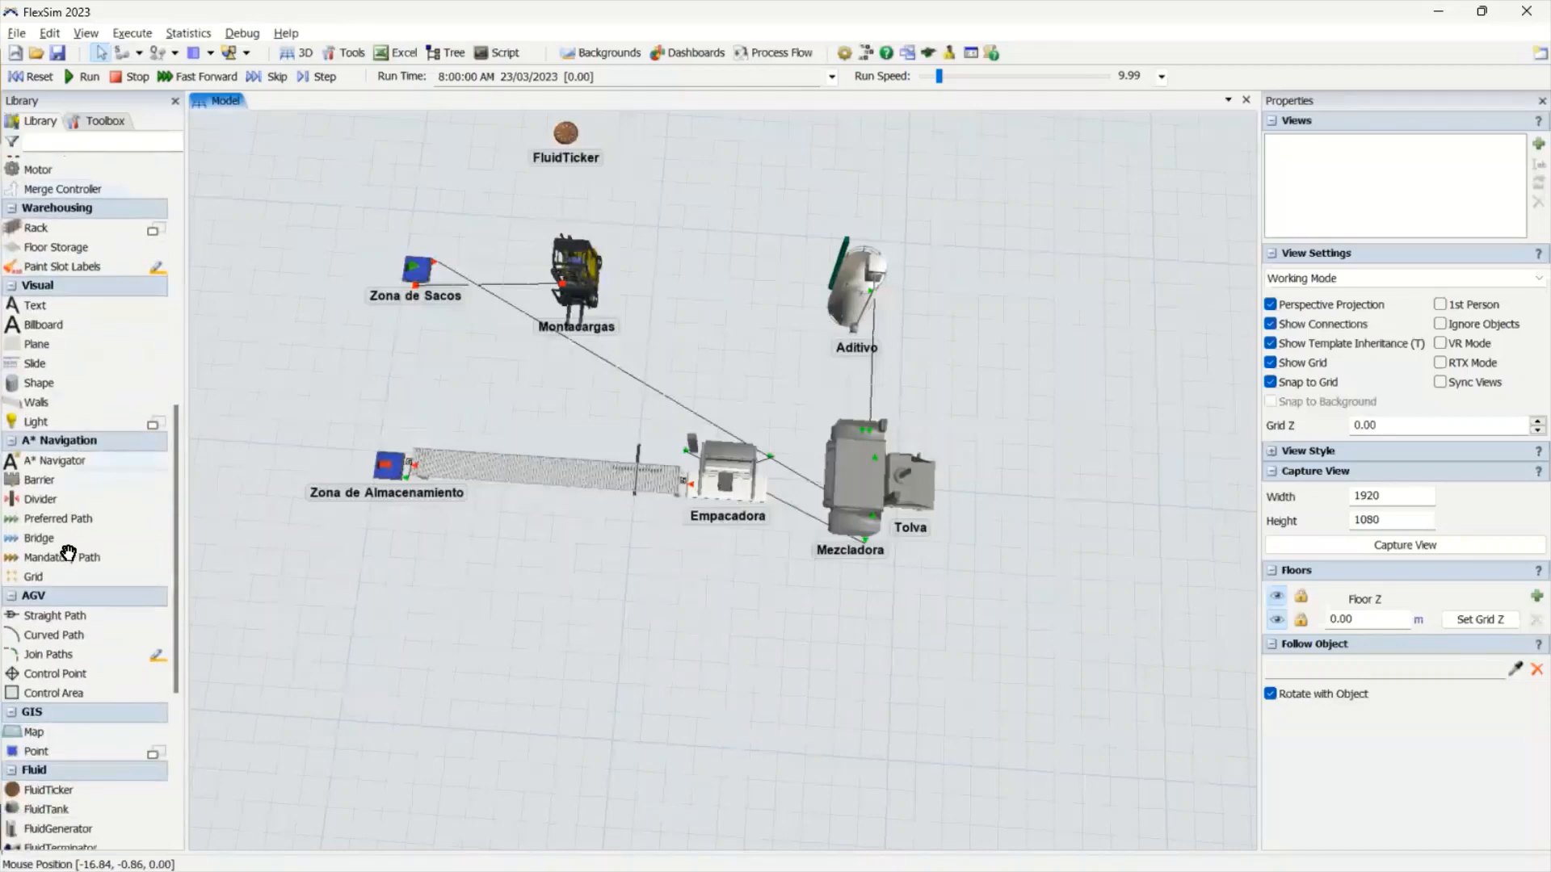
pyautogui.rightClick(718, 644)
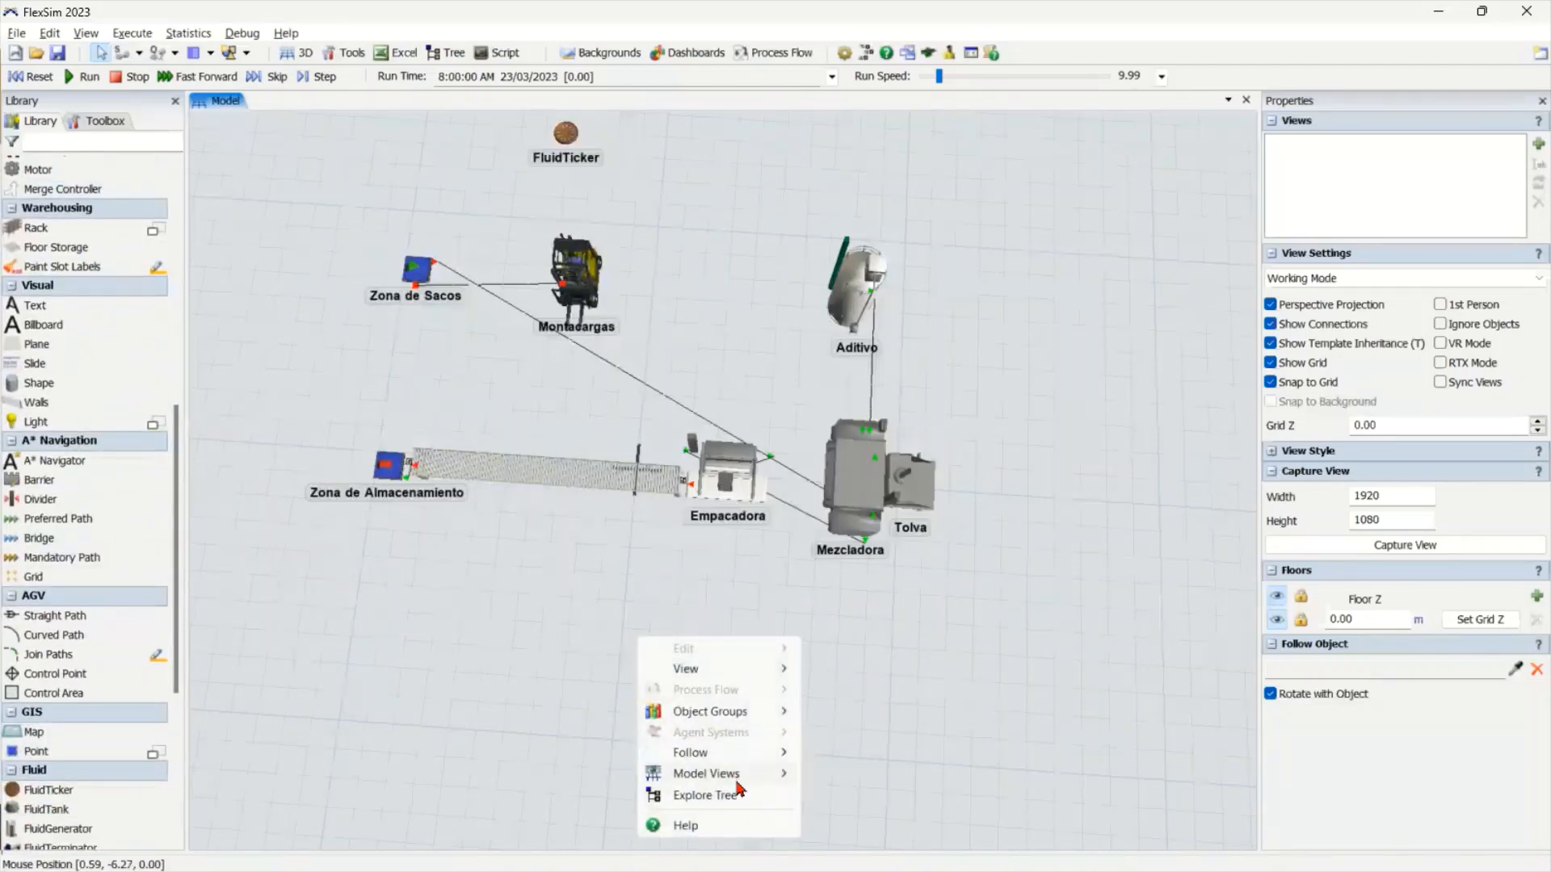
pyautogui.moveTo(739, 775)
pyautogui.click(869, 697)
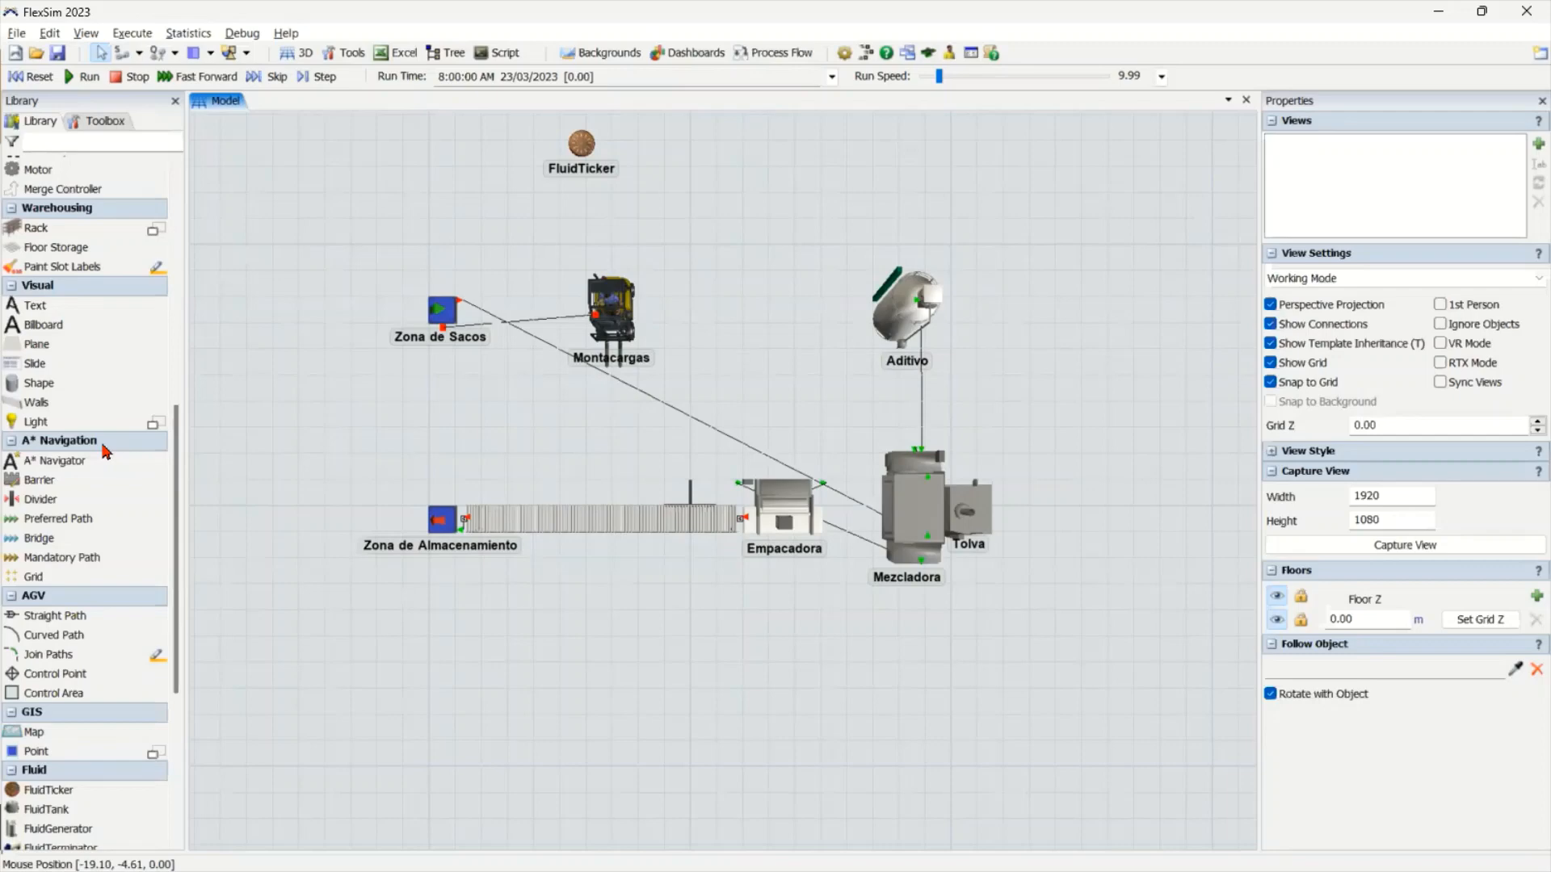
# Draw an A* navigation grid on the floor enclosing the whole process layout, from Zona de Sacos to Tolva
pyautogui.click(76, 577)
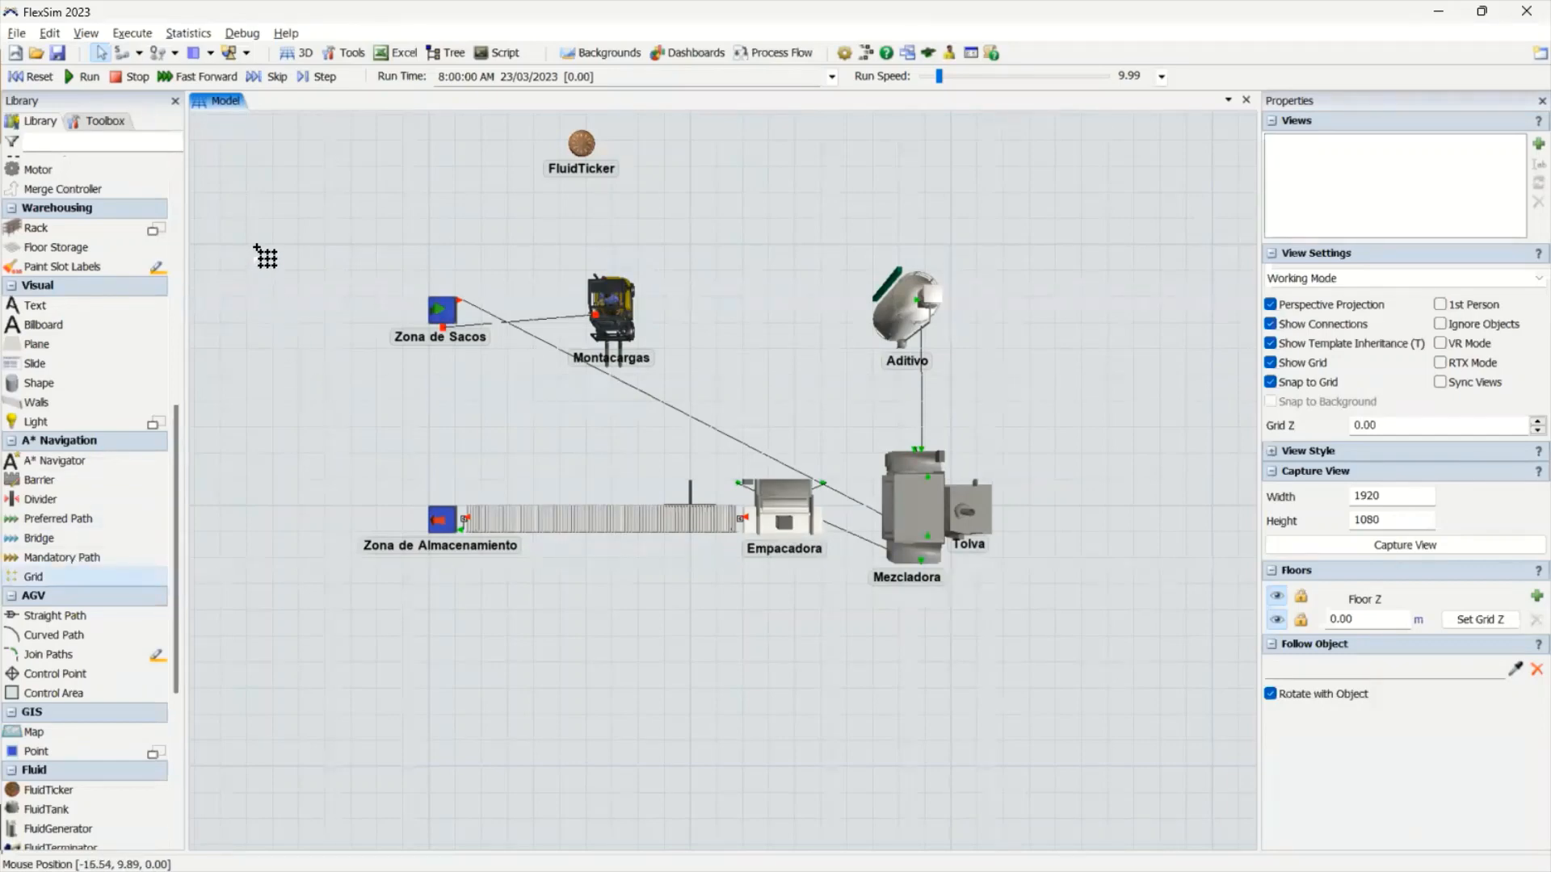
pyautogui.moveTo(257, 252); pyautogui.dragTo(1087, 693)
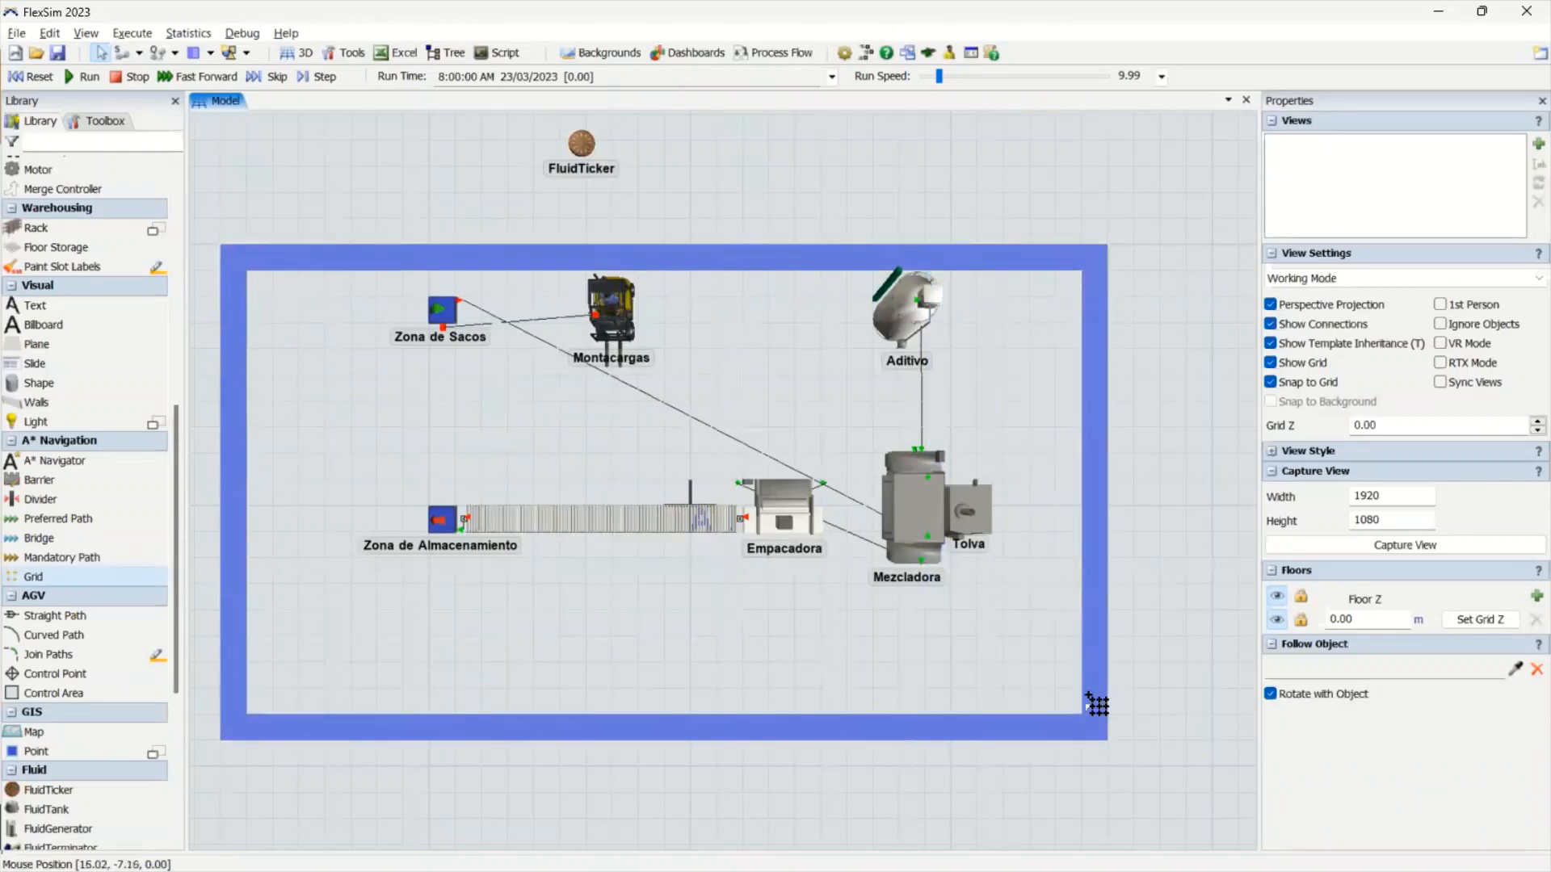
pyautogui.scroll(1, 719, 610)
pyautogui.moveTo(717, 602); pyautogui.dragTo(680, 413)
pyautogui.scroll(3, 680, 414)
pyautogui.moveTo(680, 414); pyautogui.dragTo(669, 327, button='right')
pyautogui.moveTo(662, 303); pyautogui.dragTo(688, 622)
pyautogui.click(836, 581)
pyautogui.scroll(-5, 858, 545)
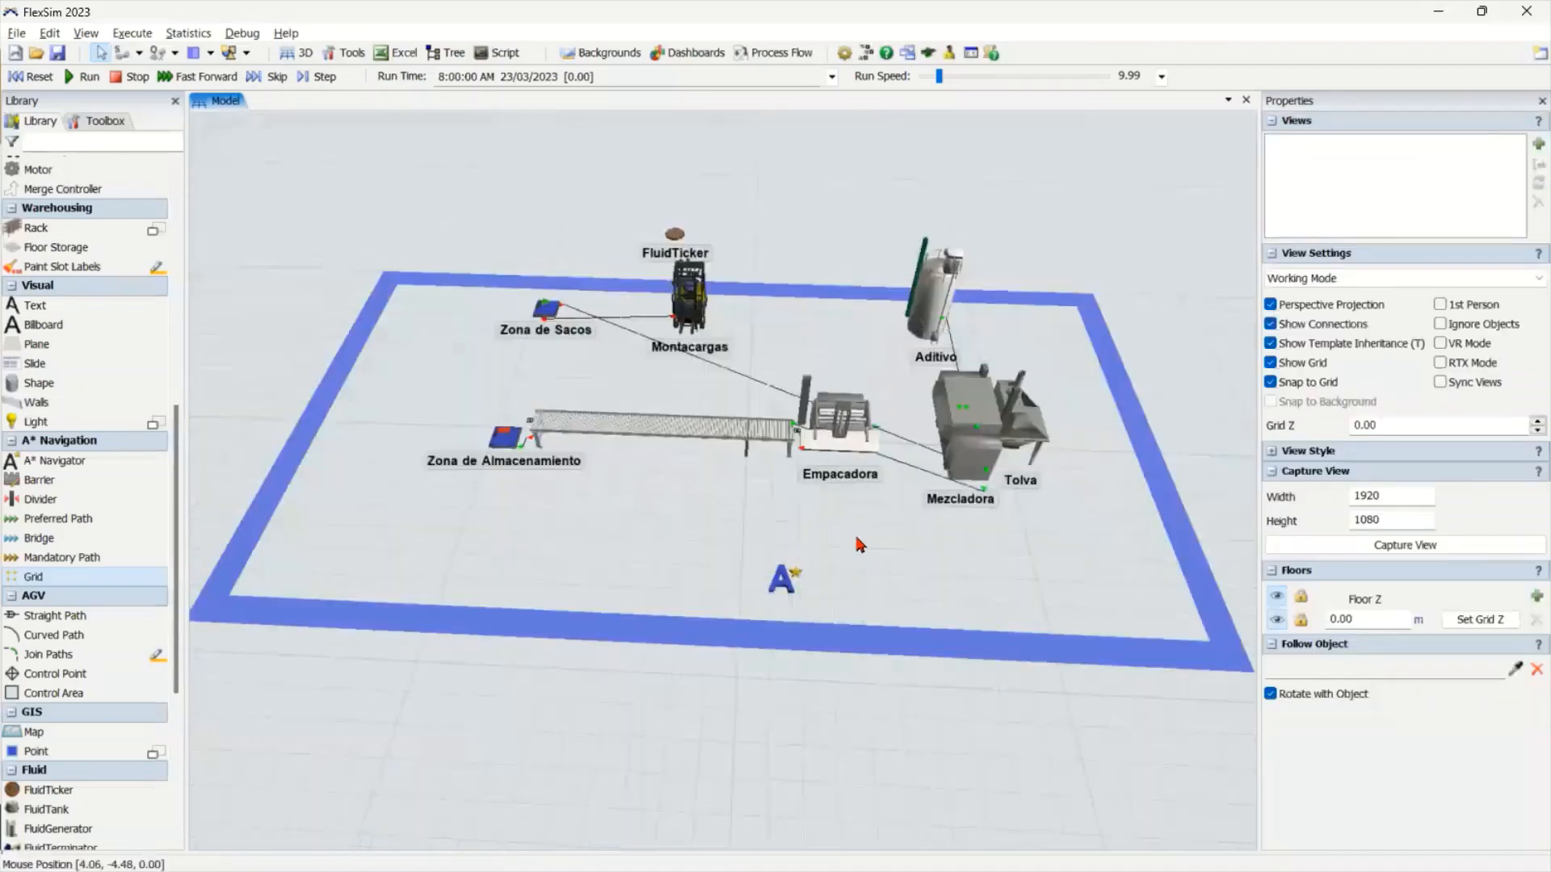
pyautogui.moveTo(859, 543); pyautogui.dragTo(862, 563, button='right')
# Add the Source, FluidGenerator, ItemToFluid, FluidMixer, FluidToItem, StraightConveyor, Sink and Transporter objects as members of the A* Navigator, and accept its properties
pyautogui.doubleClick(783, 598)
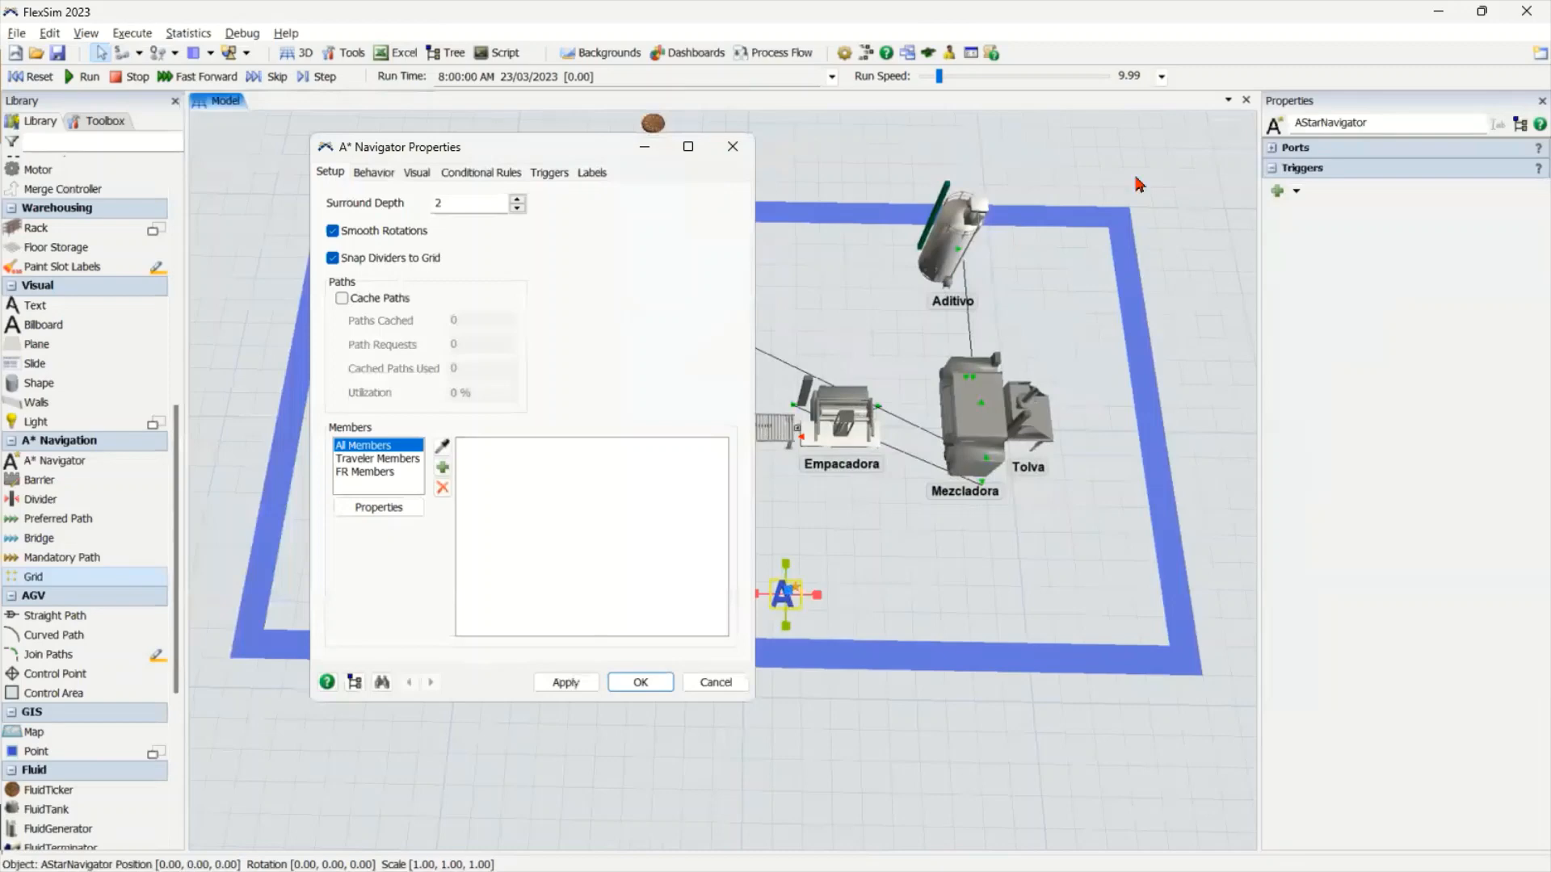
pyautogui.moveTo(544, 149); pyautogui.dragTo(1136, 178)
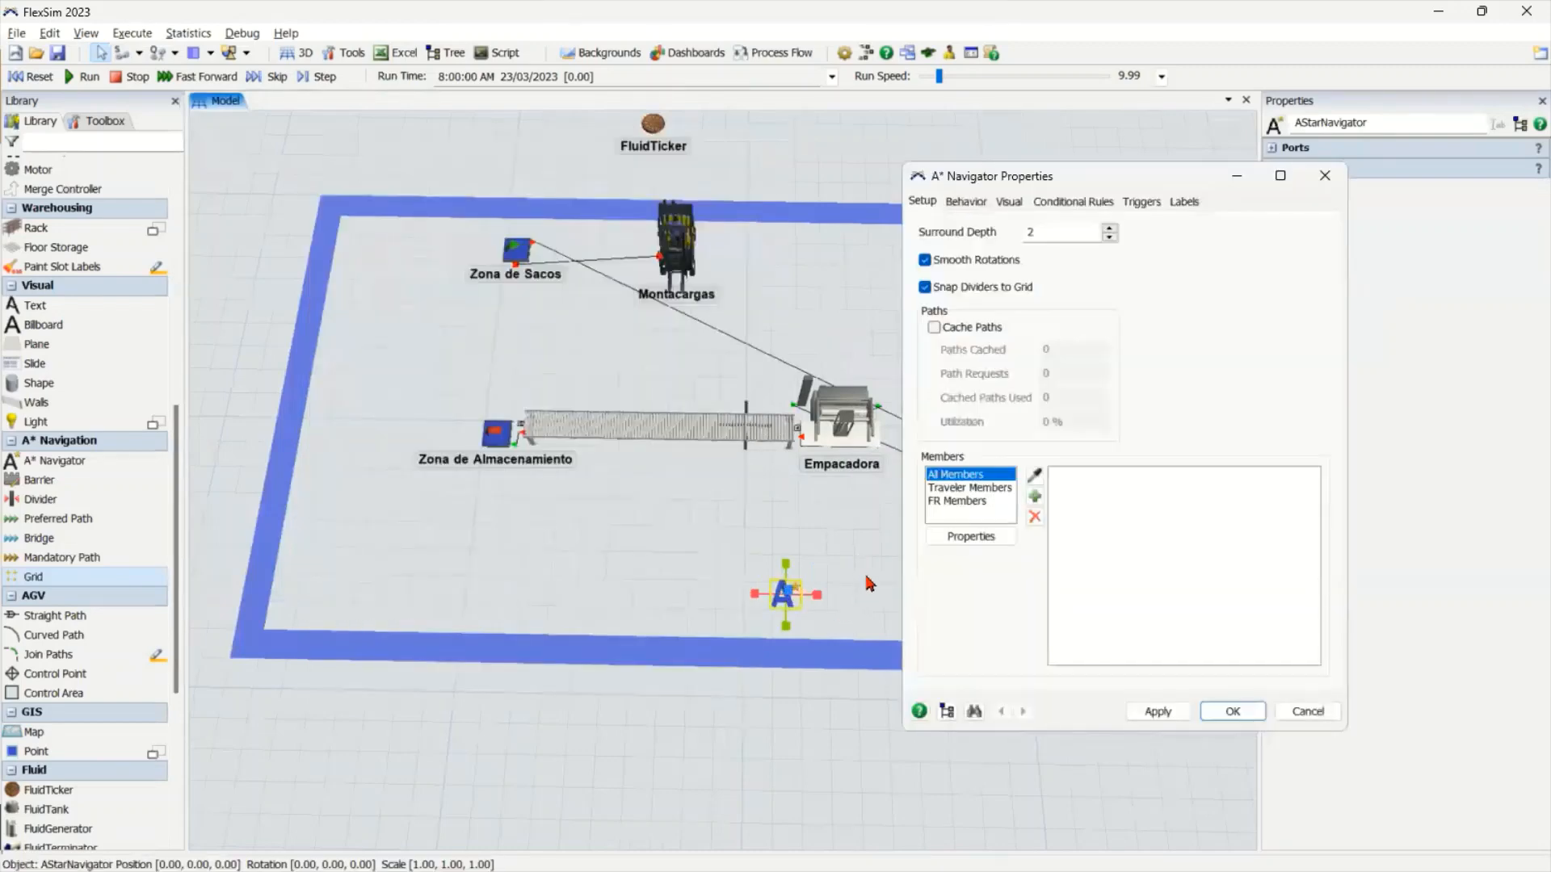
pyautogui.click(1033, 496)
pyautogui.click(1101, 571)
pyautogui.click(1099, 590)
pyautogui.click(1097, 607)
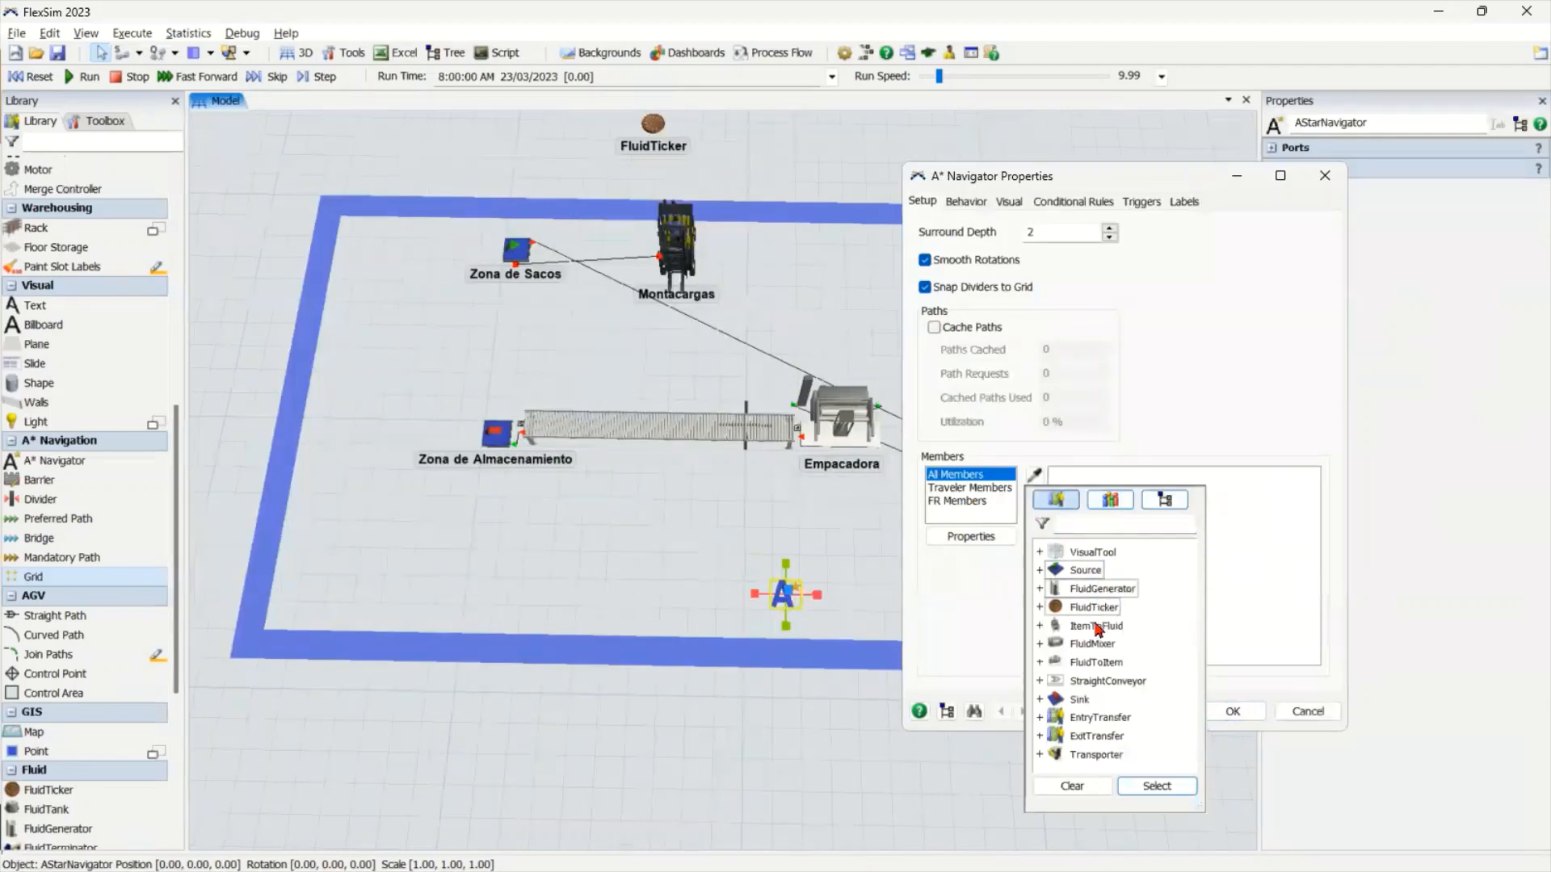
pyautogui.click(1097, 626)
pyautogui.click(1092, 644)
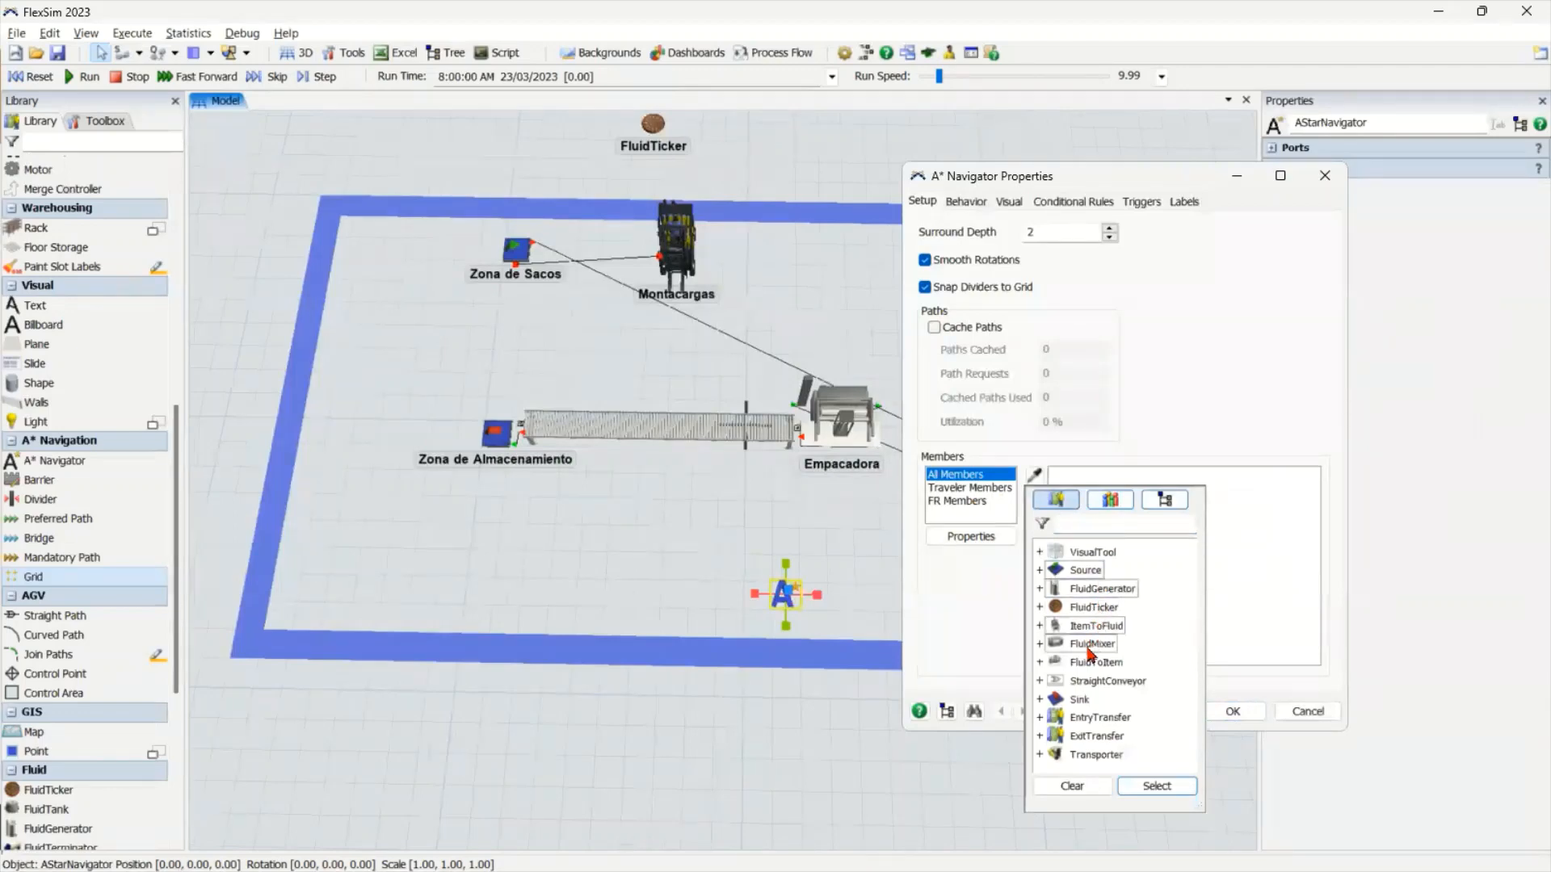
pyautogui.click(1090, 662)
pyautogui.click(1100, 682)
pyautogui.click(1082, 699)
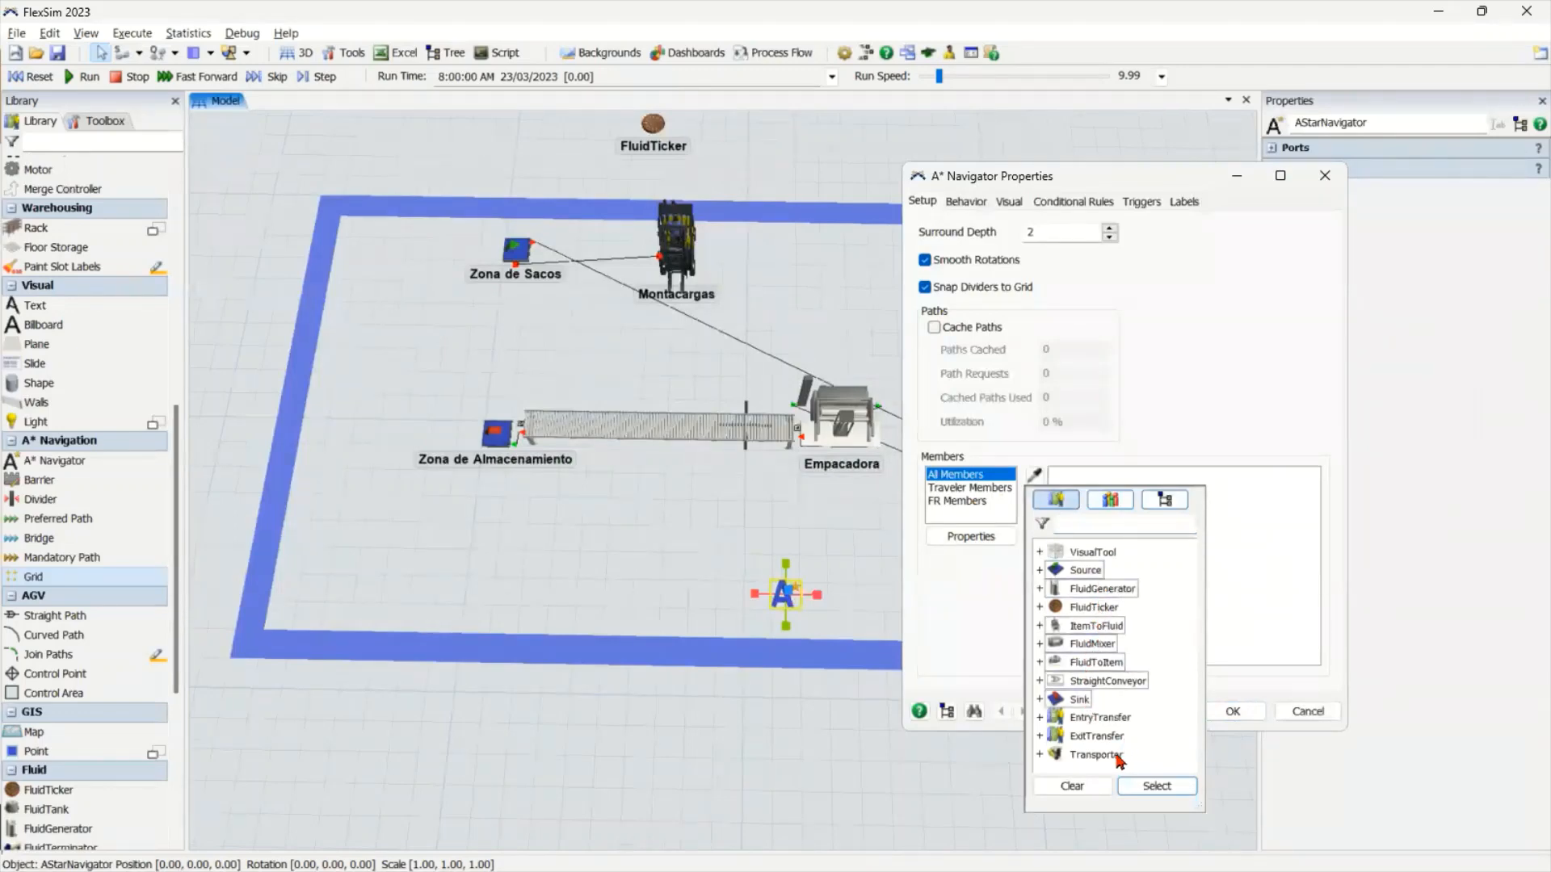
pyautogui.click(1096, 754)
pyautogui.click(1146, 789)
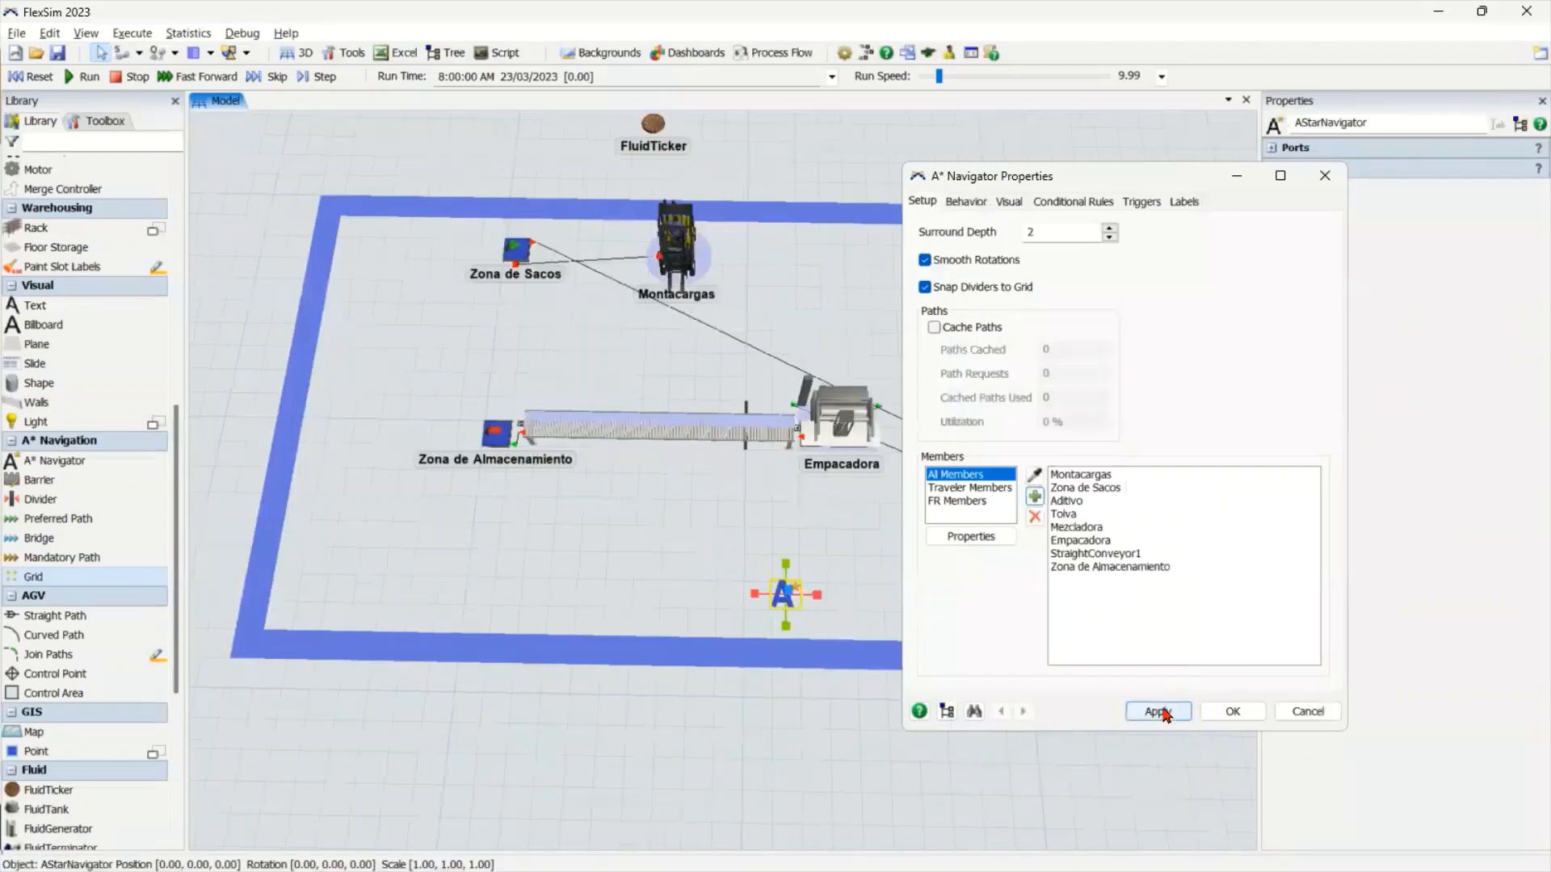
pyautogui.click(1248, 712)
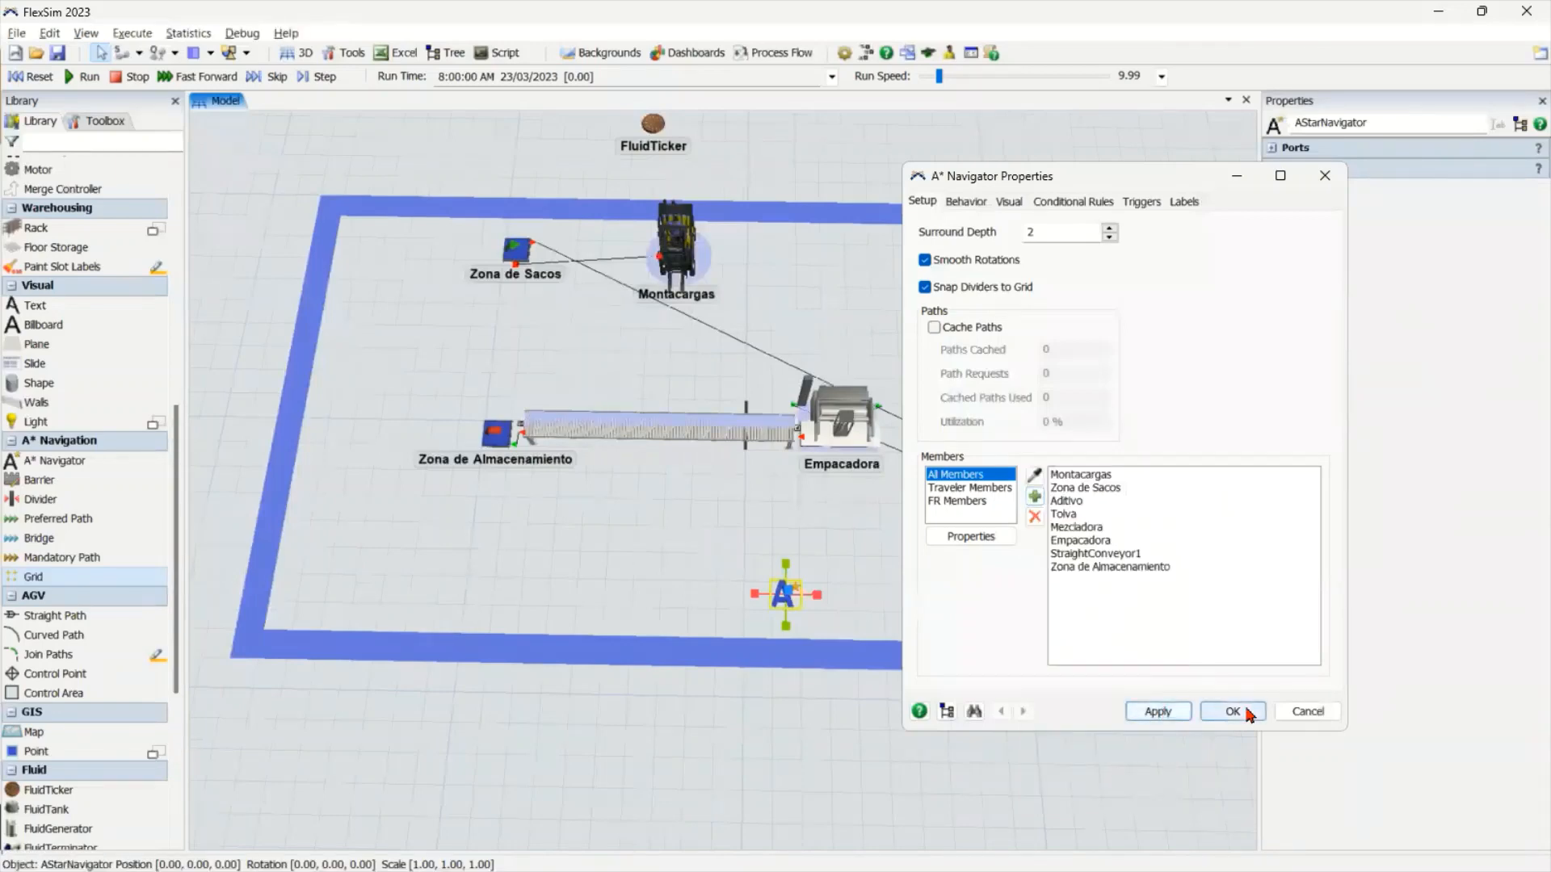
# Reset and run the model at a run speed of 3.84, and examine Montacargas's route to Tolva
pyautogui.moveTo(665, 538); pyautogui.dragTo(567, 614)
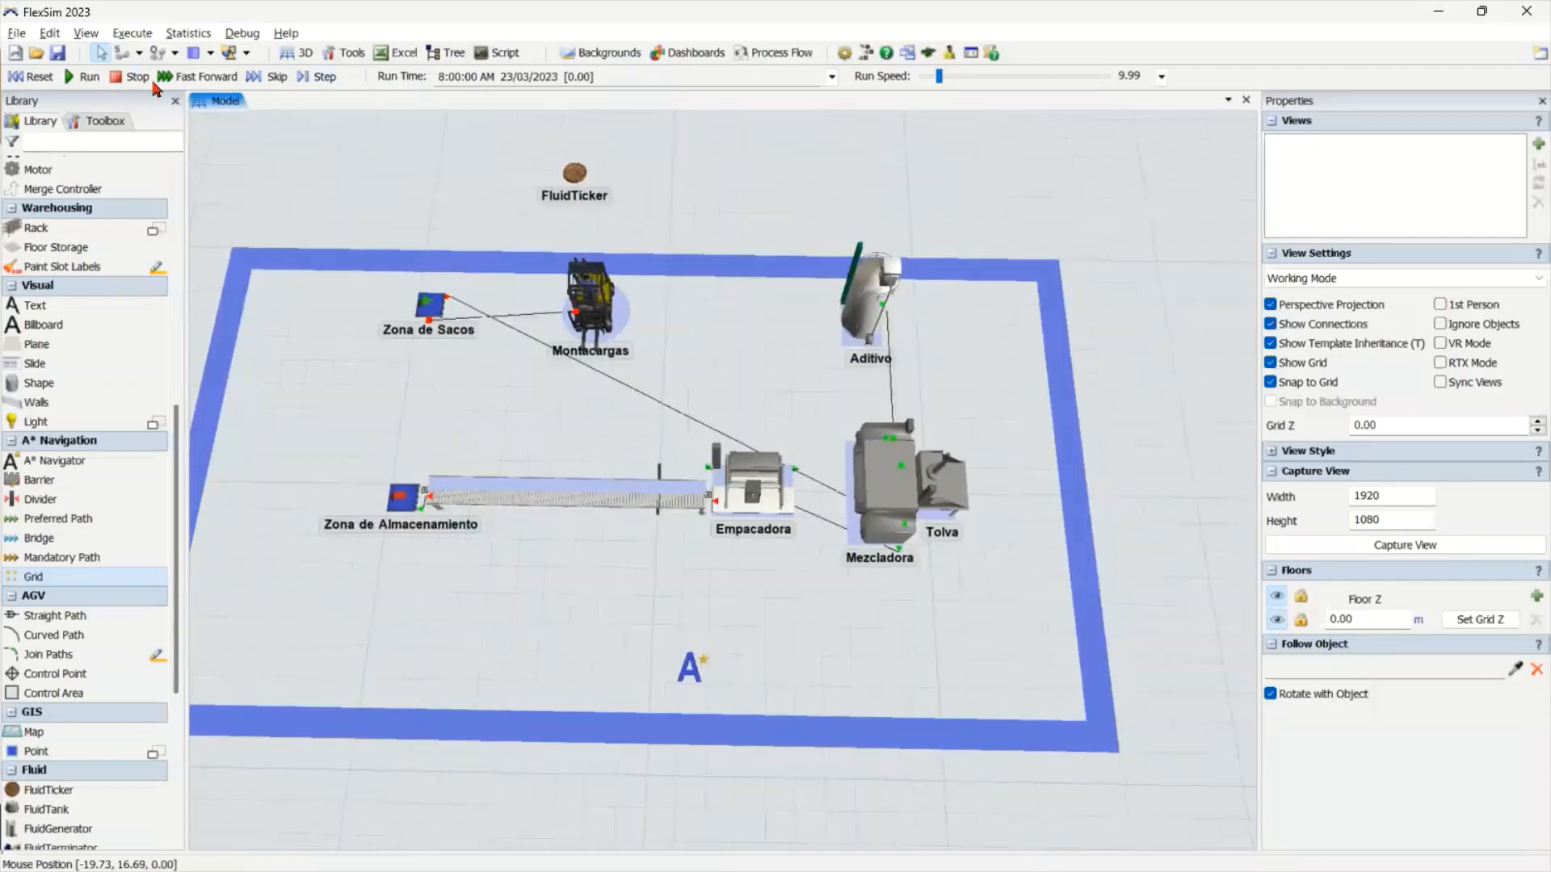
pyautogui.click(30, 74)
pyautogui.click(84, 76)
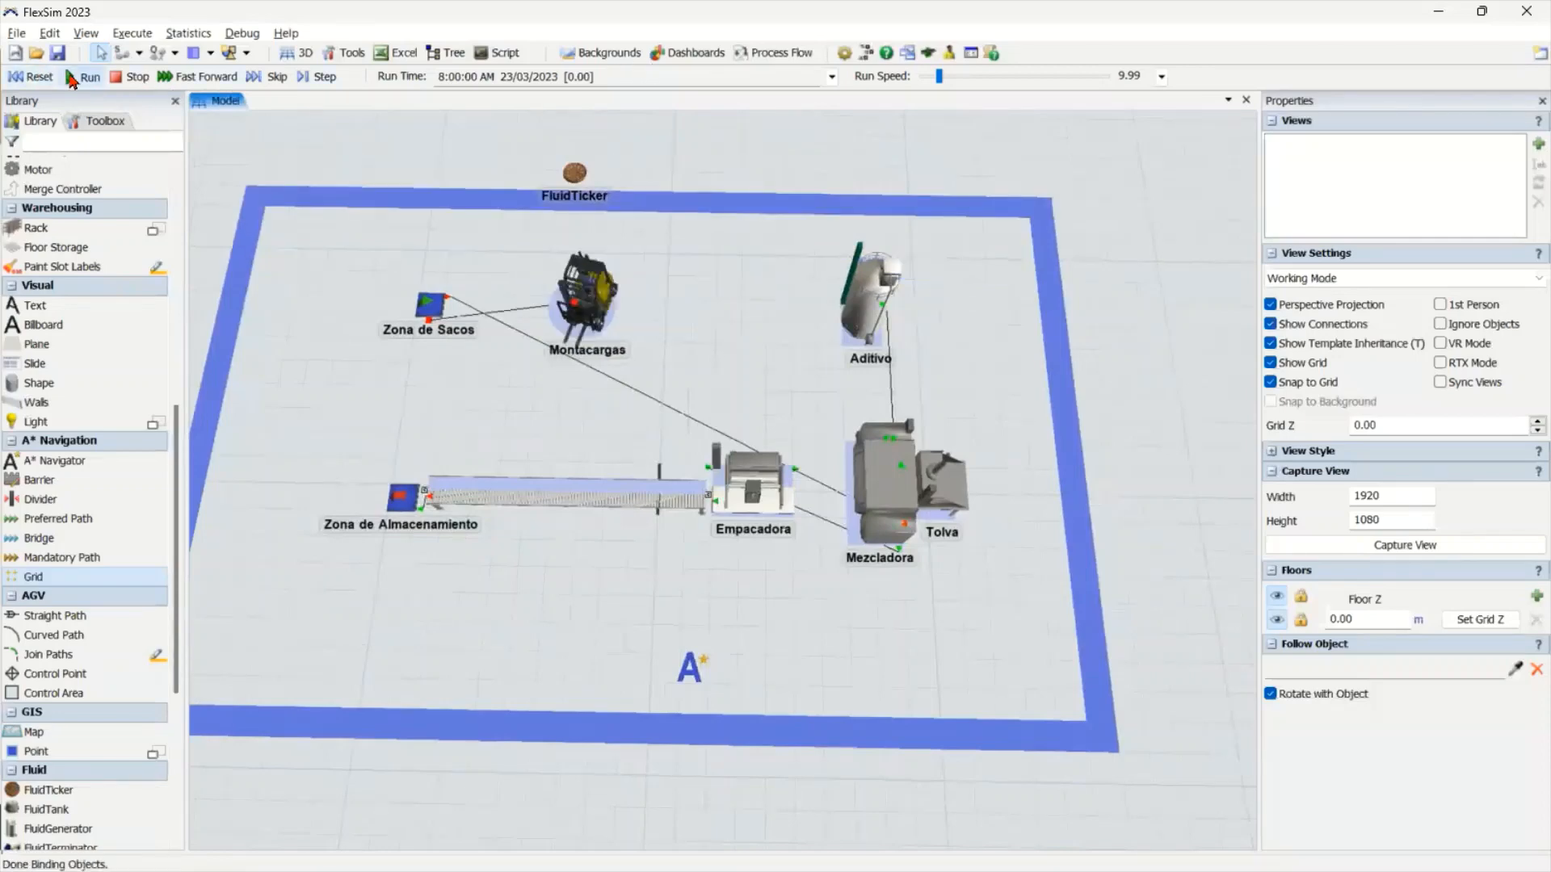
pyautogui.moveTo(939, 79); pyautogui.dragTo(936, 79)
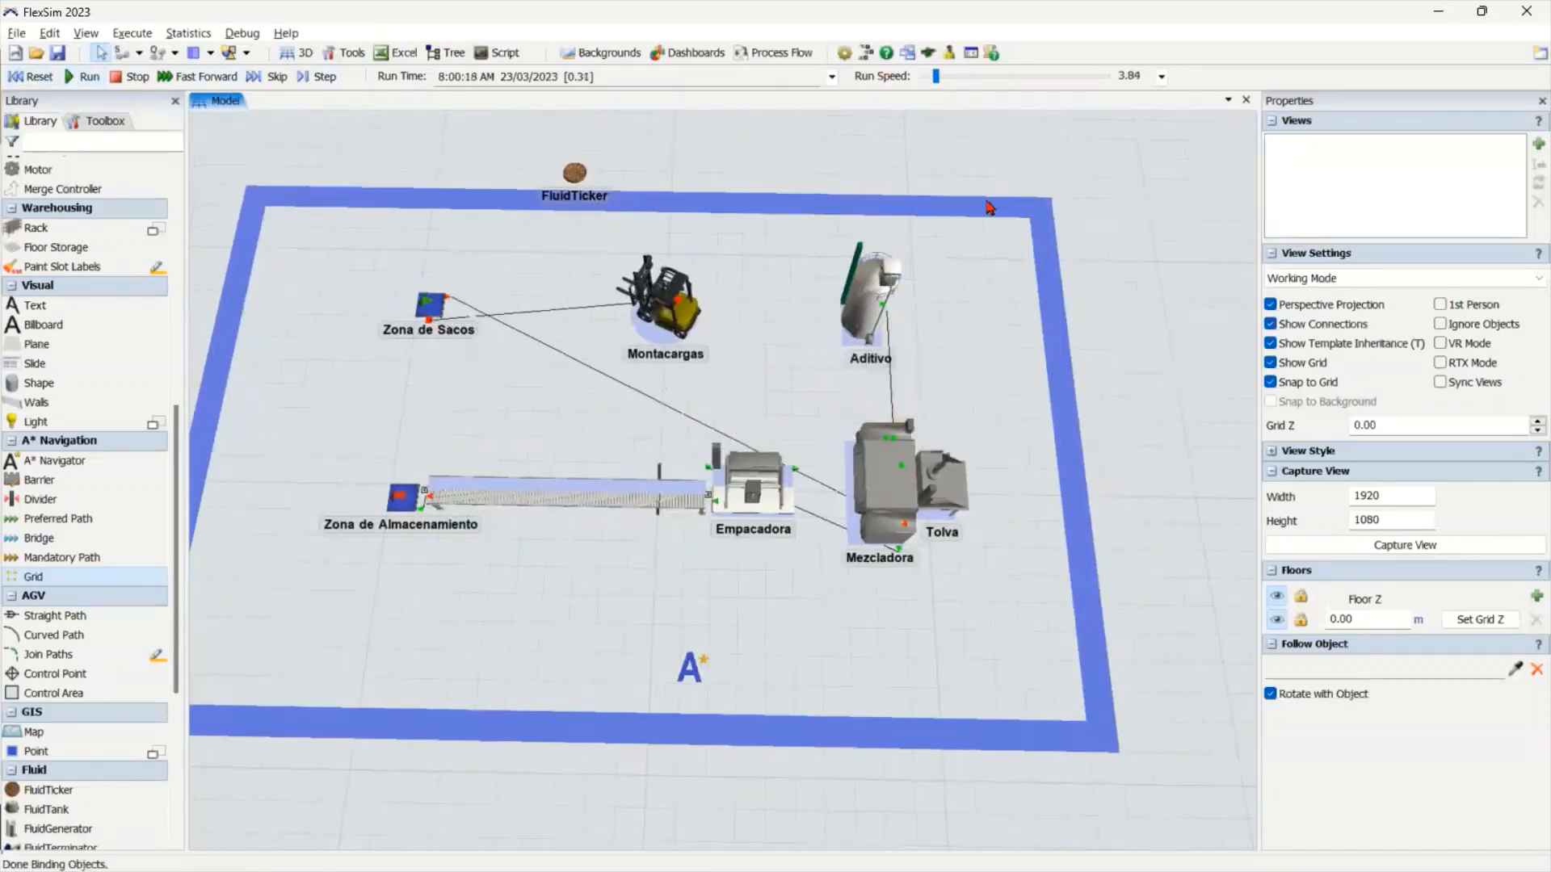
pyautogui.moveTo(1016, 410); pyautogui.dragTo(767, 565, button='right')
pyautogui.scroll(4, 963, 632)
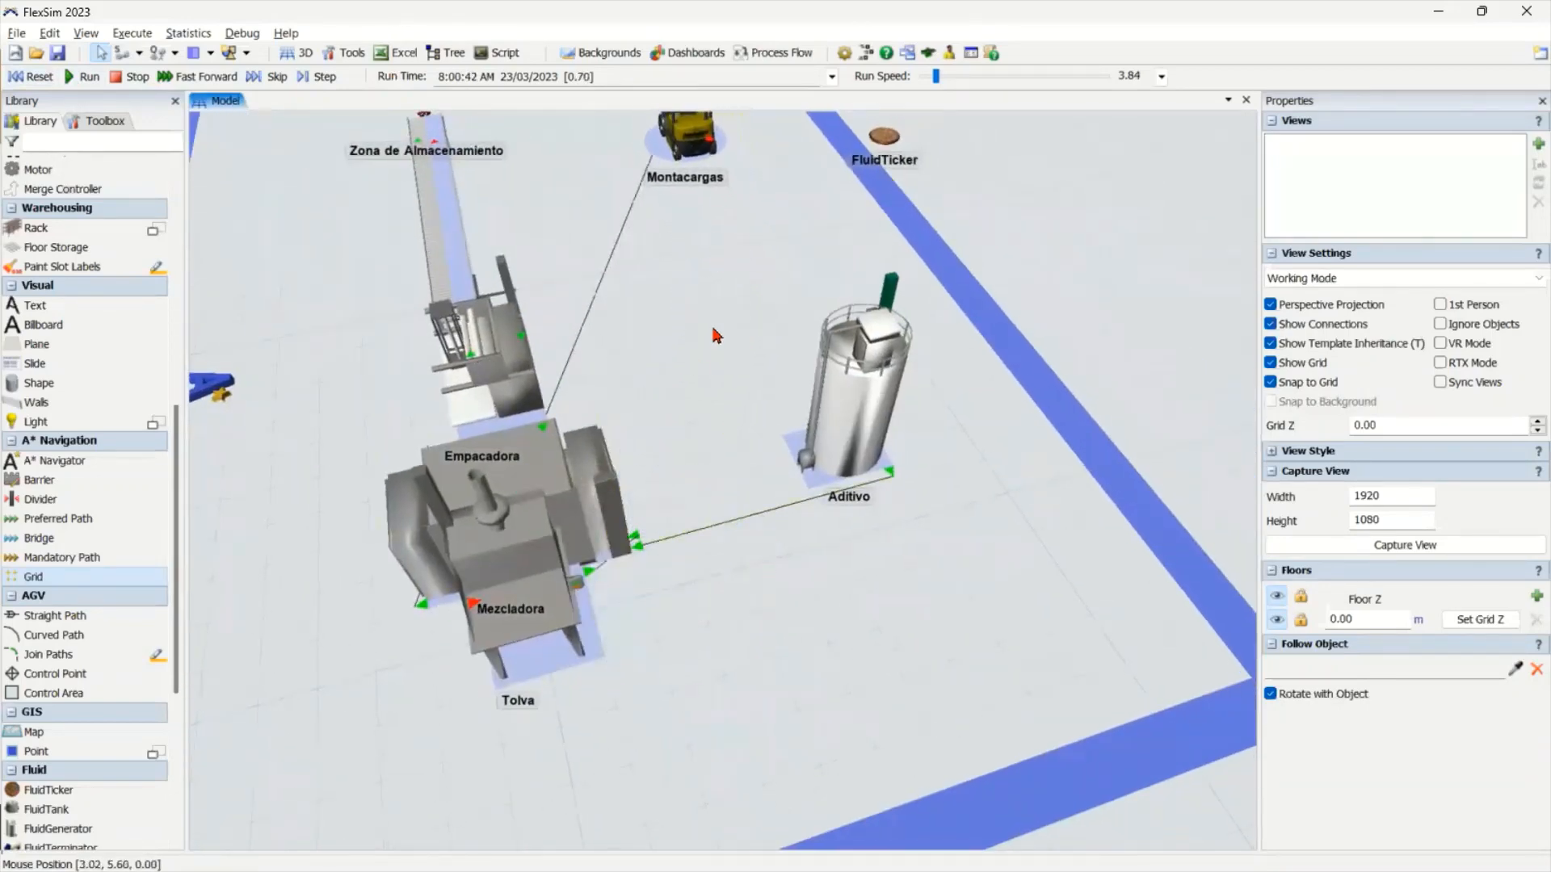
pyautogui.scroll(-2, 710, 341)
pyautogui.moveTo(711, 341); pyautogui.dragTo(741, 506, button='right')
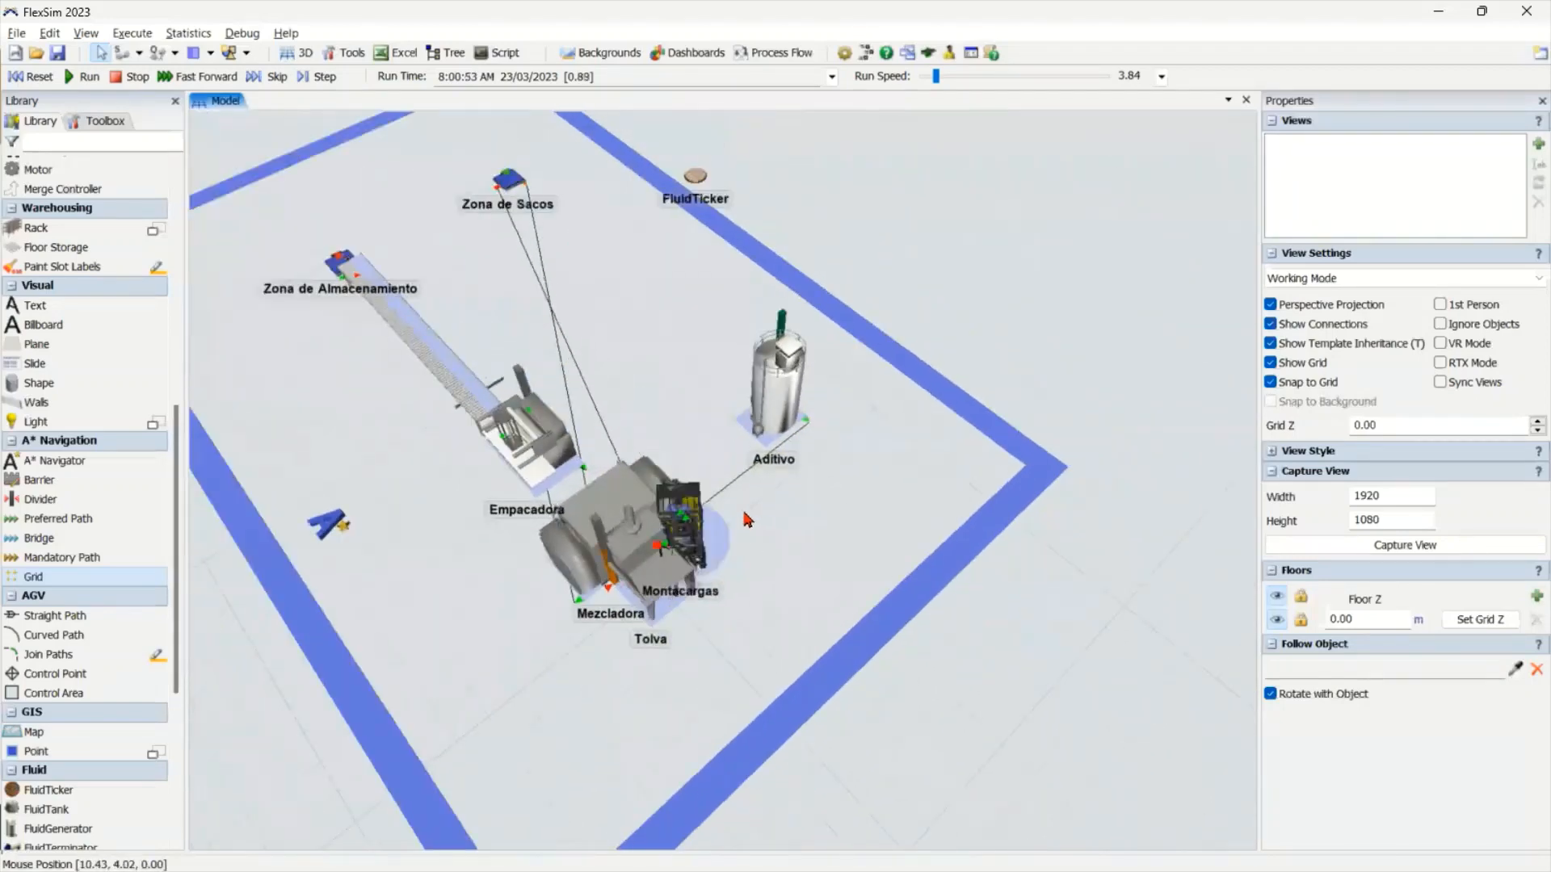
# Enable Show Grid Nodes in the A* Navigator's visual settings
pyautogui.click(100, 121)
pyautogui.doubleClick(103, 481)
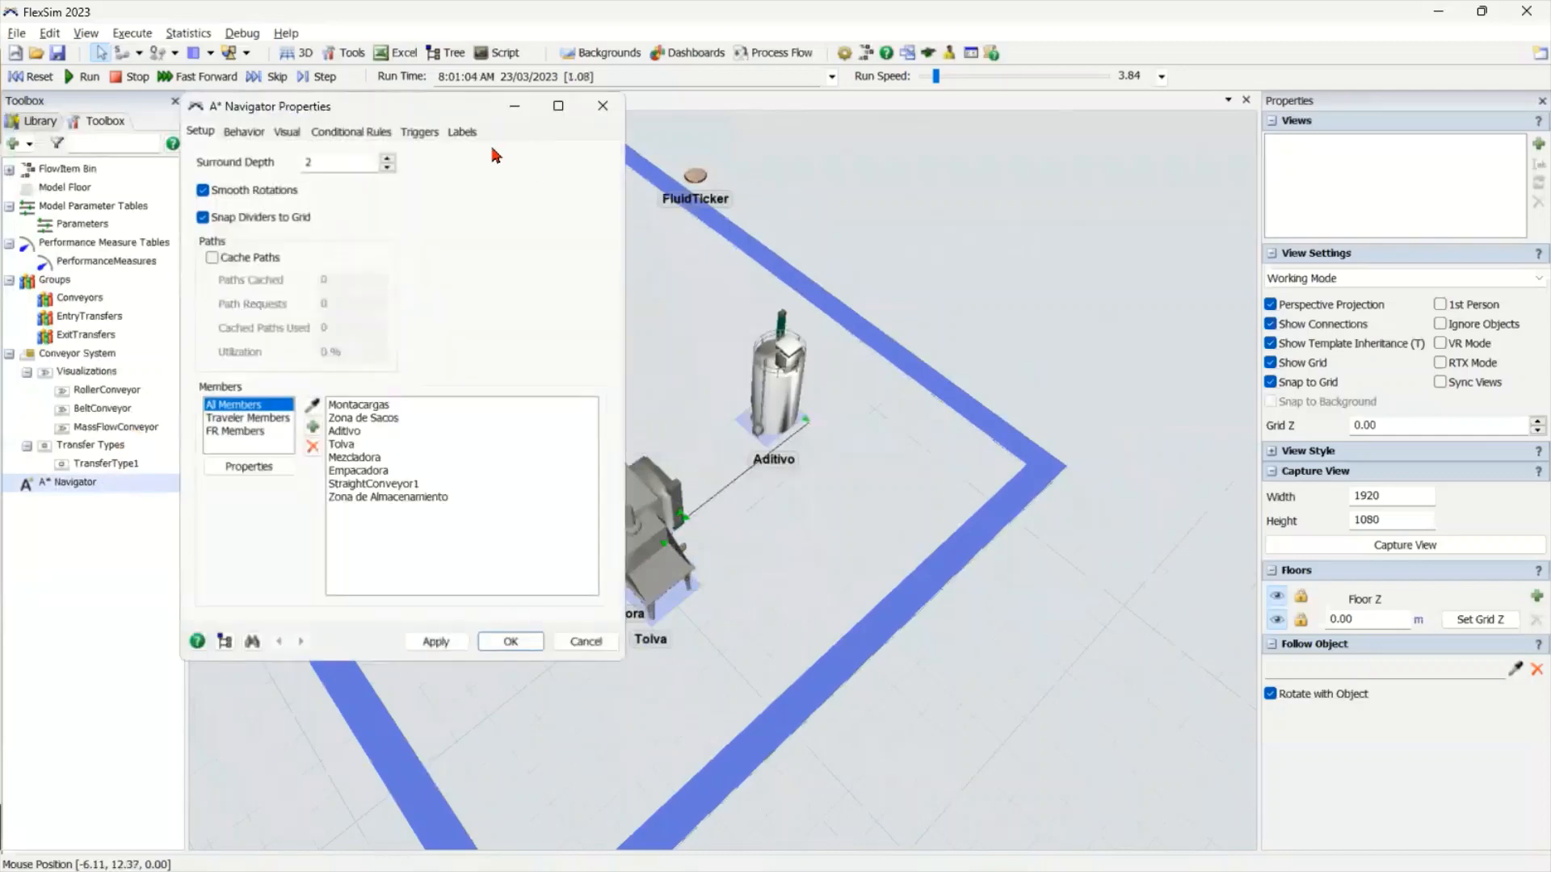
pyautogui.moveTo(544, 126); pyautogui.dragTo(1188, 169)
pyautogui.click(933, 175)
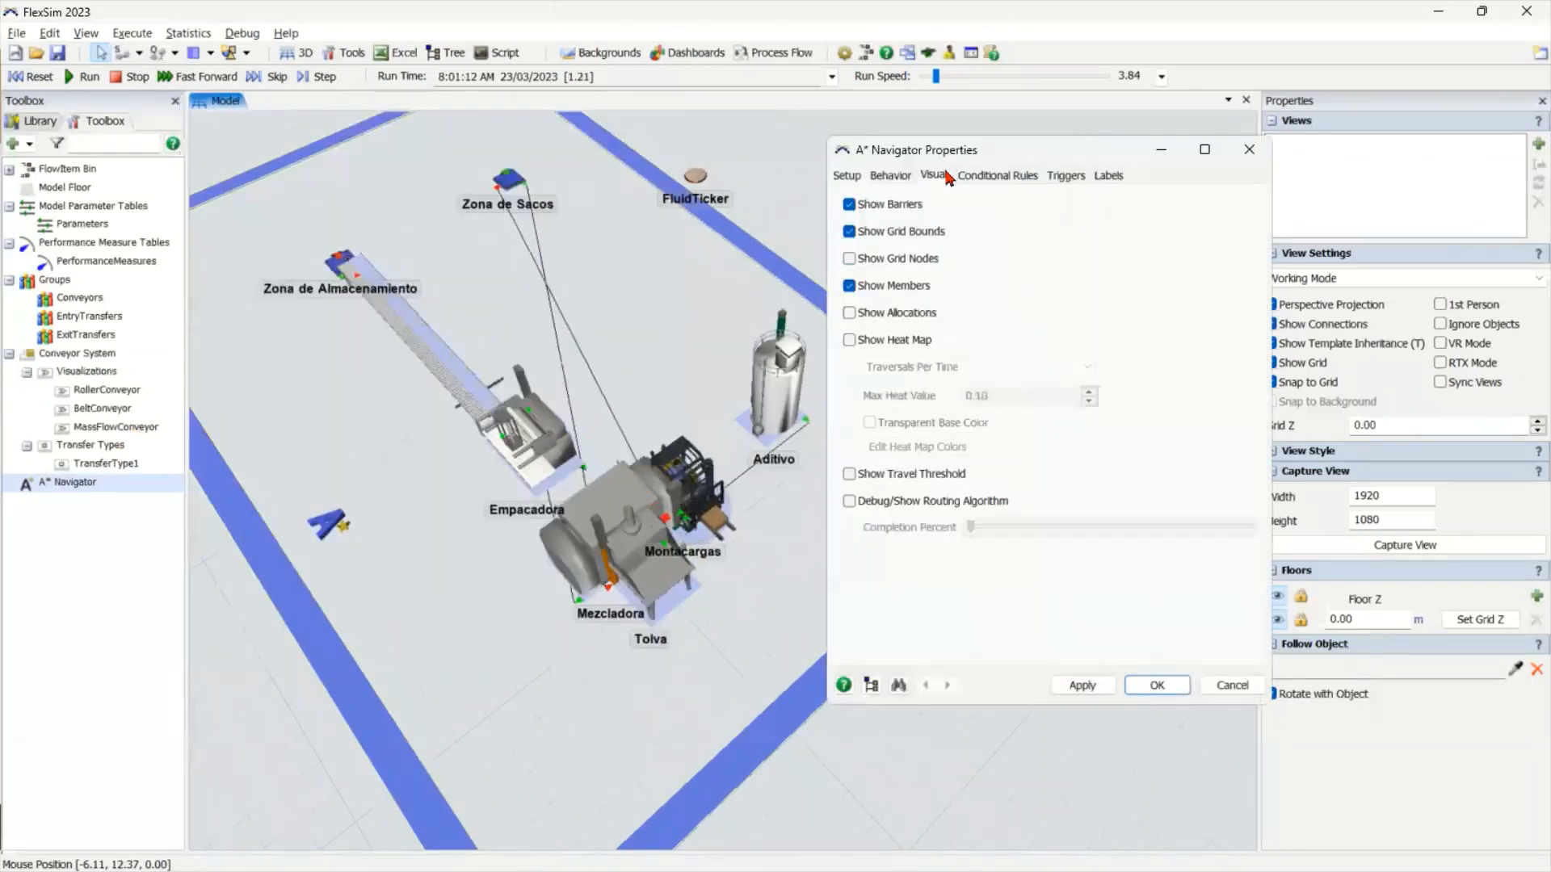
pyautogui.click(897, 258)
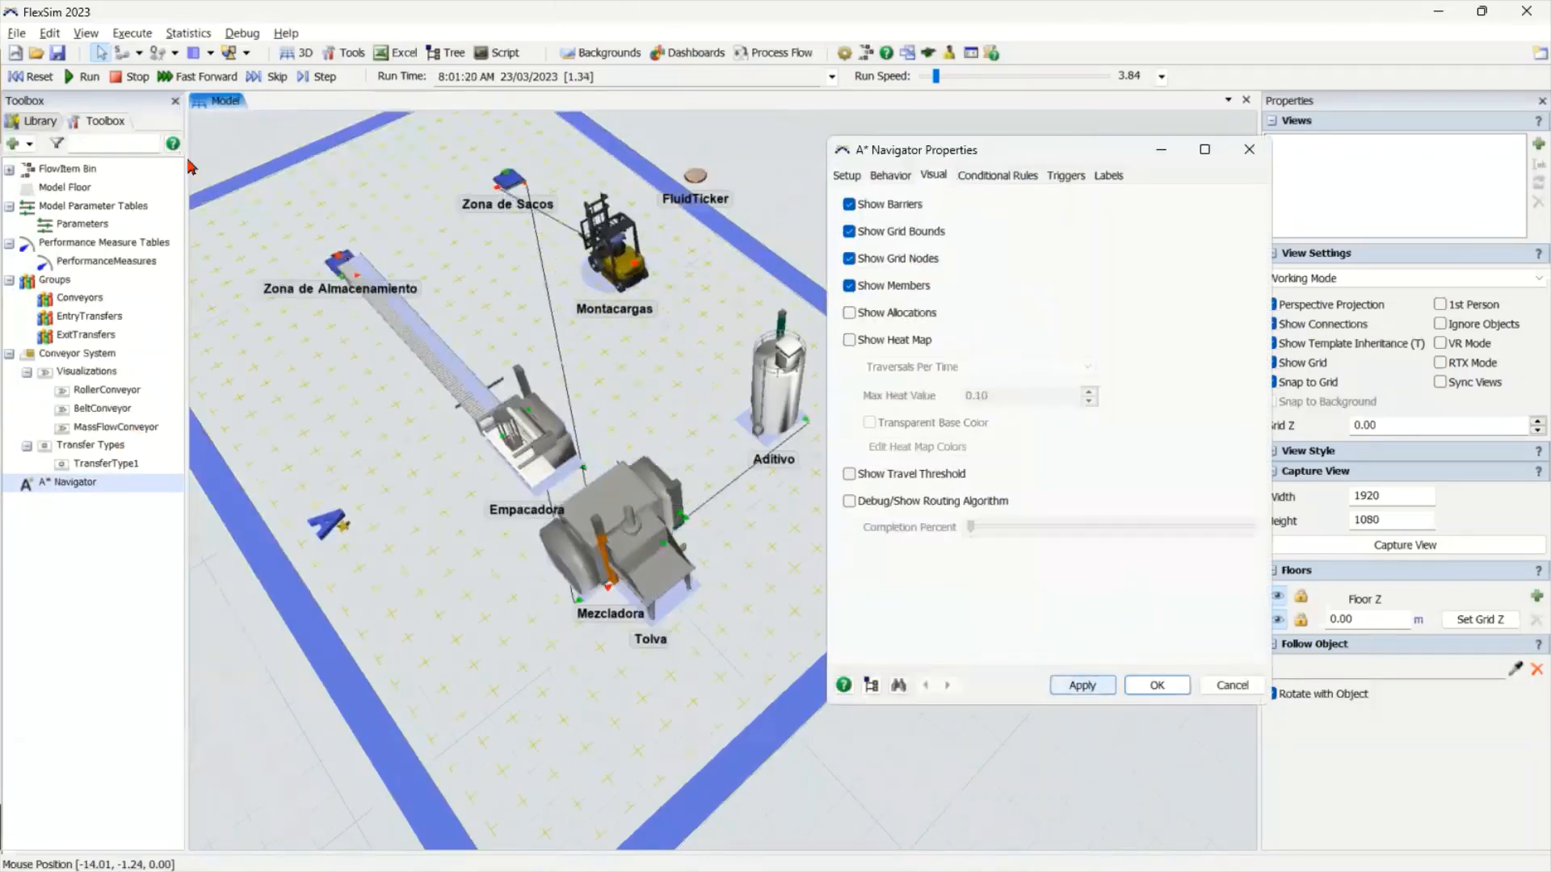
# Examine Montacargas's movement across the grid nodes near Aditivo and Mezcladora, and accept the navigator's properties
pyautogui.scroll(4, 637, 377)
pyautogui.moveTo(637, 378); pyautogui.dragTo(534, 425)
pyautogui.scroll(5, 534, 425)
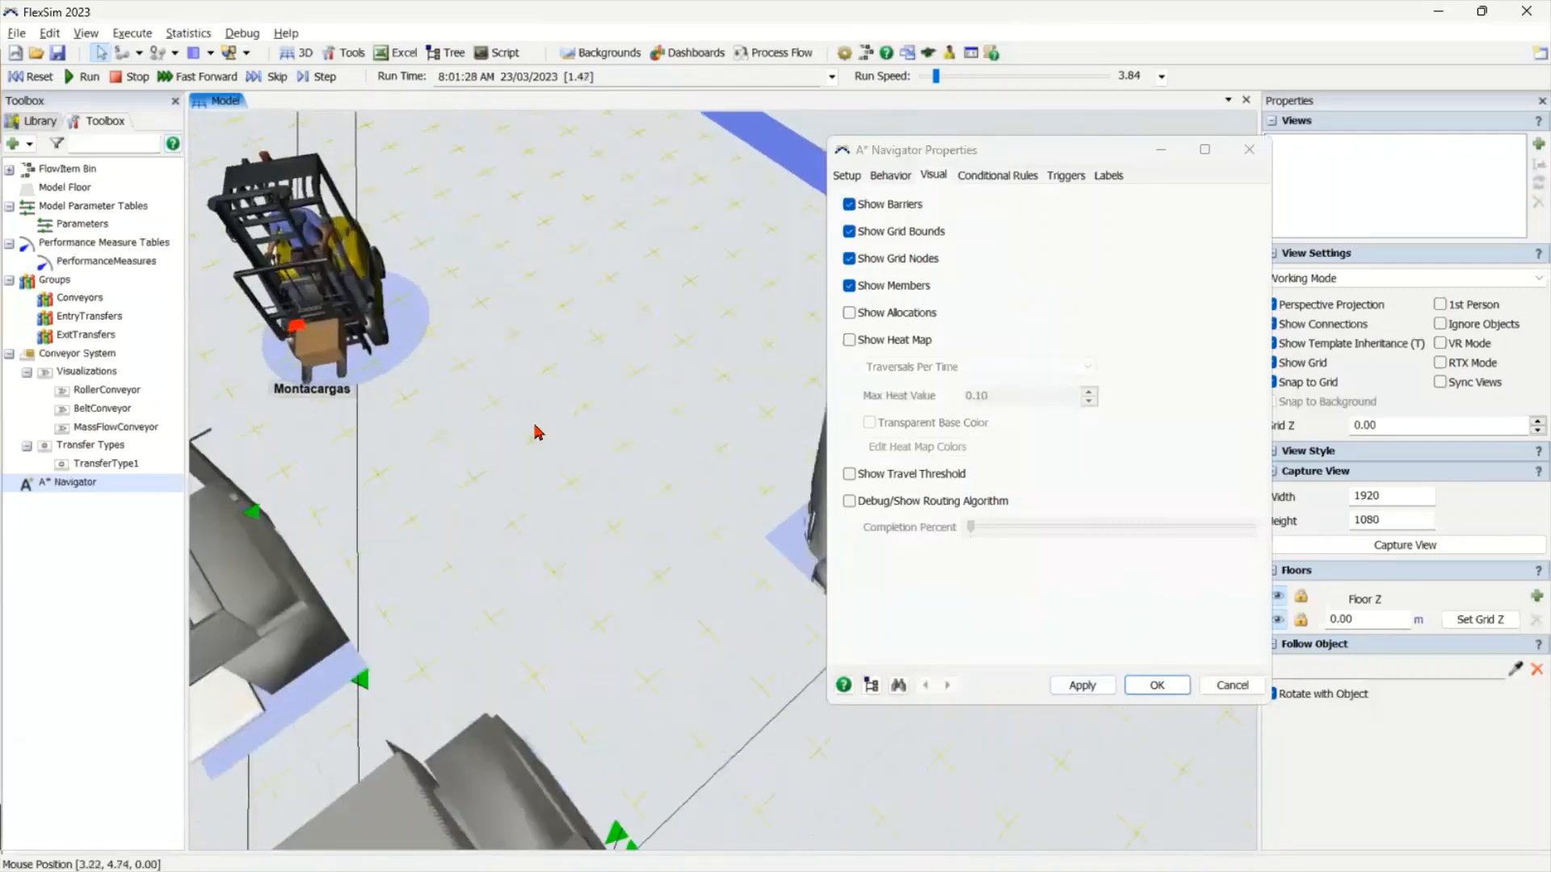
pyautogui.scroll(-2, 534, 426)
pyautogui.moveTo(576, 409); pyautogui.dragTo(474, 340, button='right')
pyautogui.scroll(-3, 477, 319)
pyautogui.moveTo(485, 283); pyautogui.dragTo(522, 331)
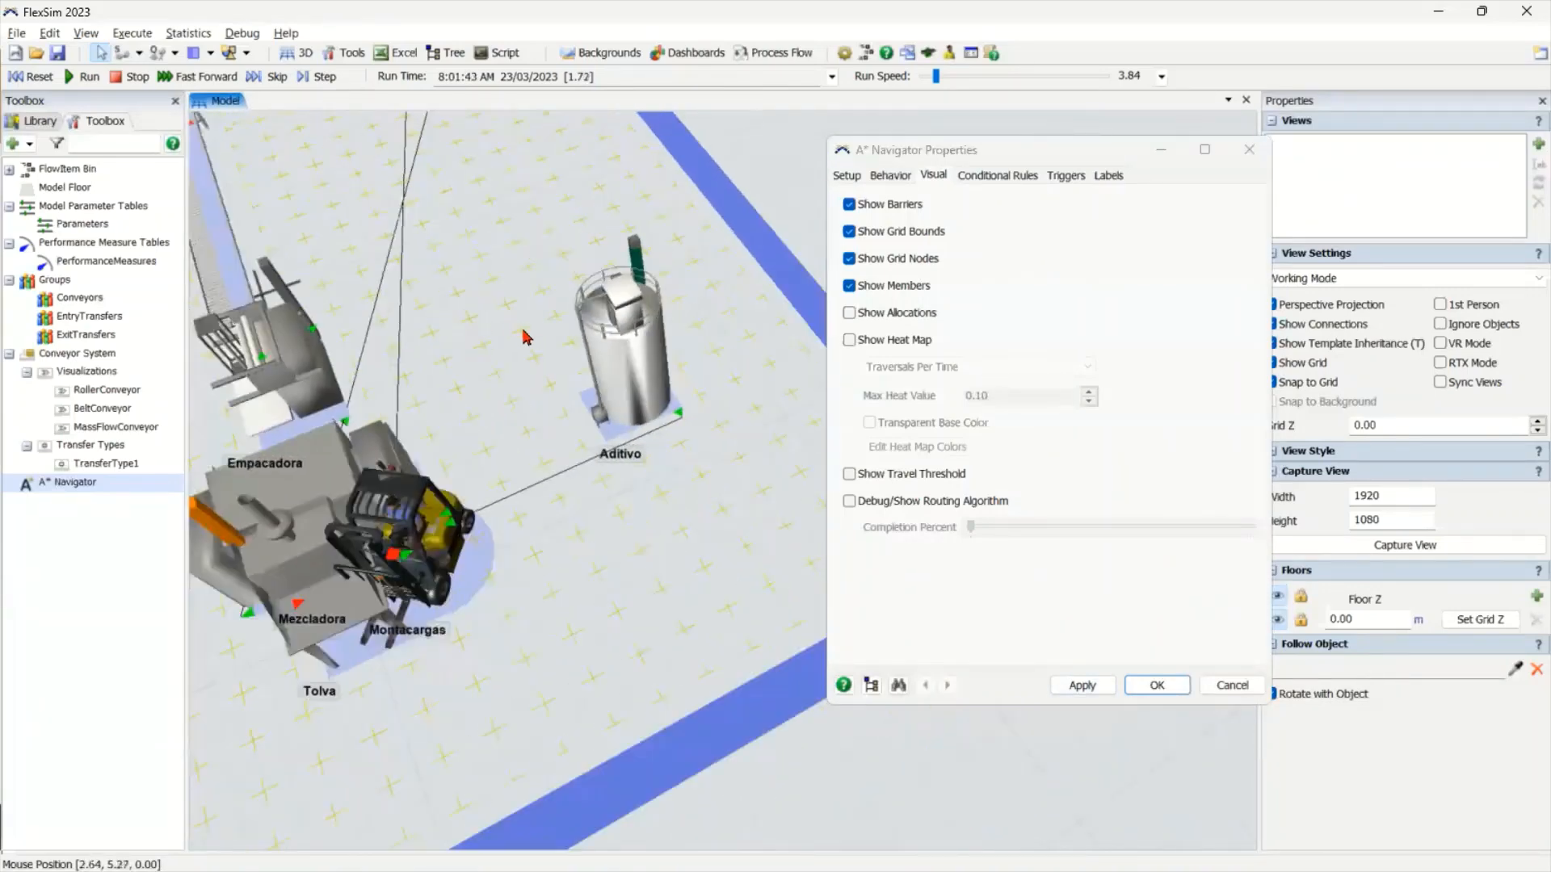
pyautogui.click(1083, 685)
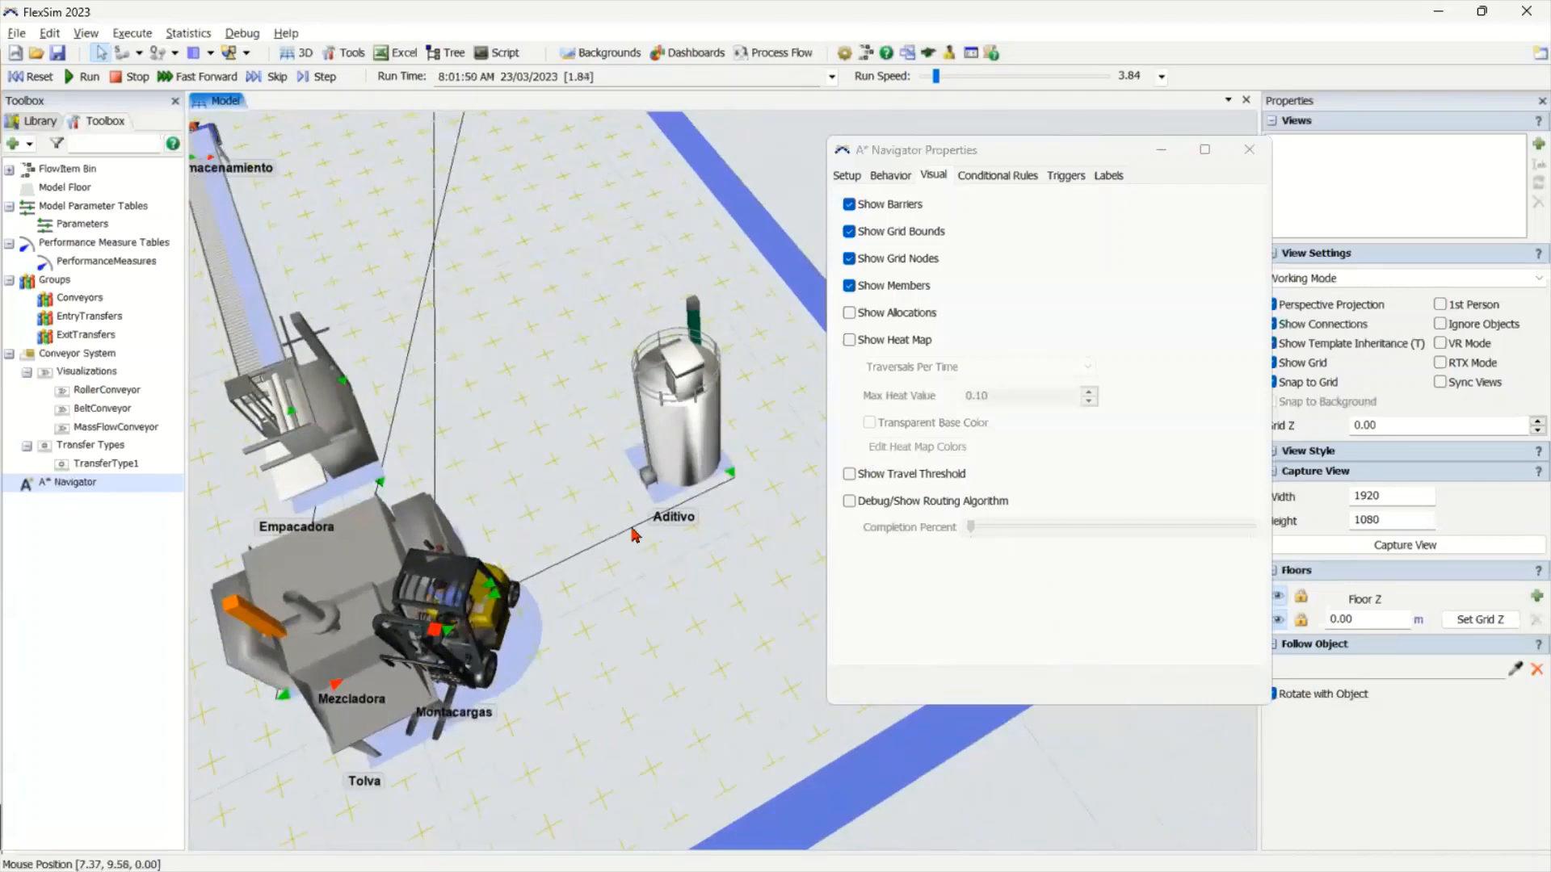
pyautogui.click(1157, 685)
# Draw a preferred path about 11 m long towards the area between Aditivo and Mezcladora, and shift it slightly towards Empacadora
pyautogui.moveTo(439, 377); pyautogui.dragTo(440, 379, button='right')
pyautogui.moveTo(440, 380); pyautogui.dragTo(595, 329)
pyautogui.scroll(-3, 595, 329)
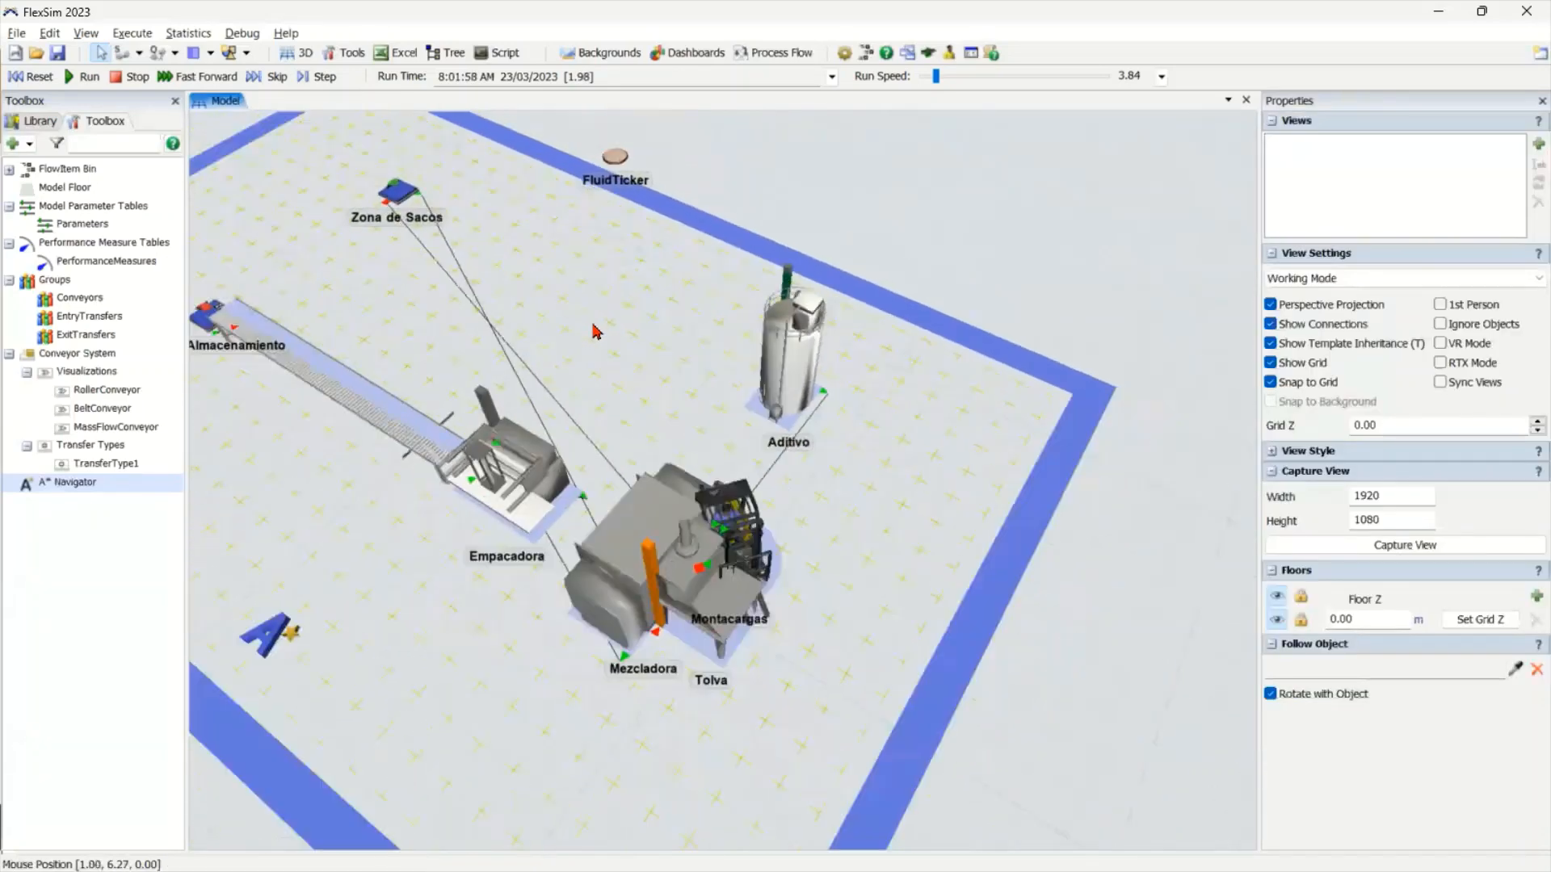
pyautogui.moveTo(595, 328); pyautogui.dragTo(611, 352, button='right')
pyautogui.click(40, 122)
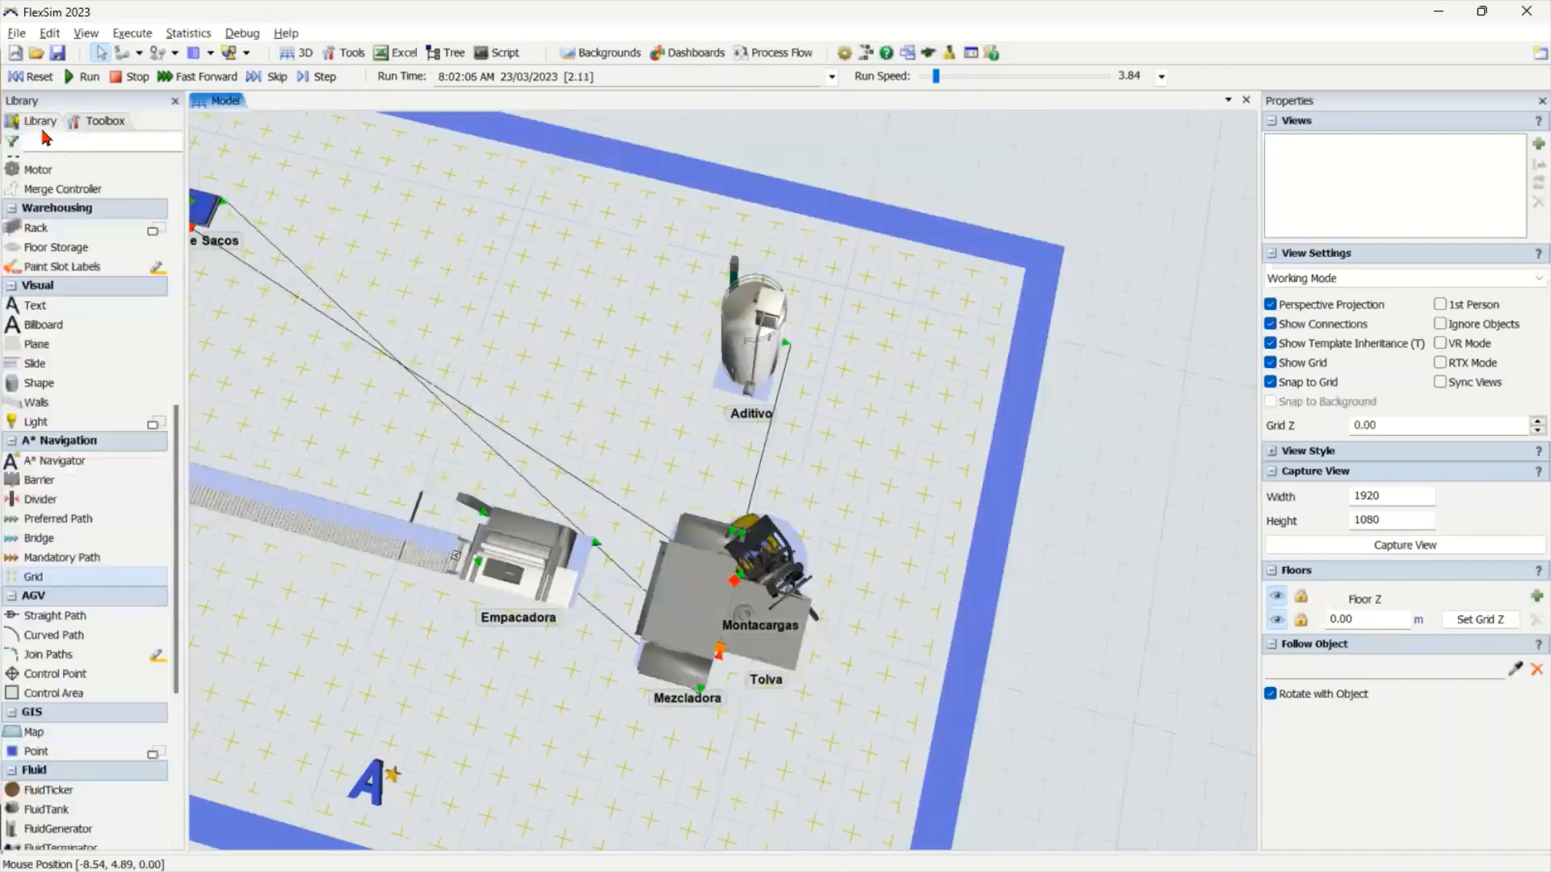
pyautogui.click(85, 518)
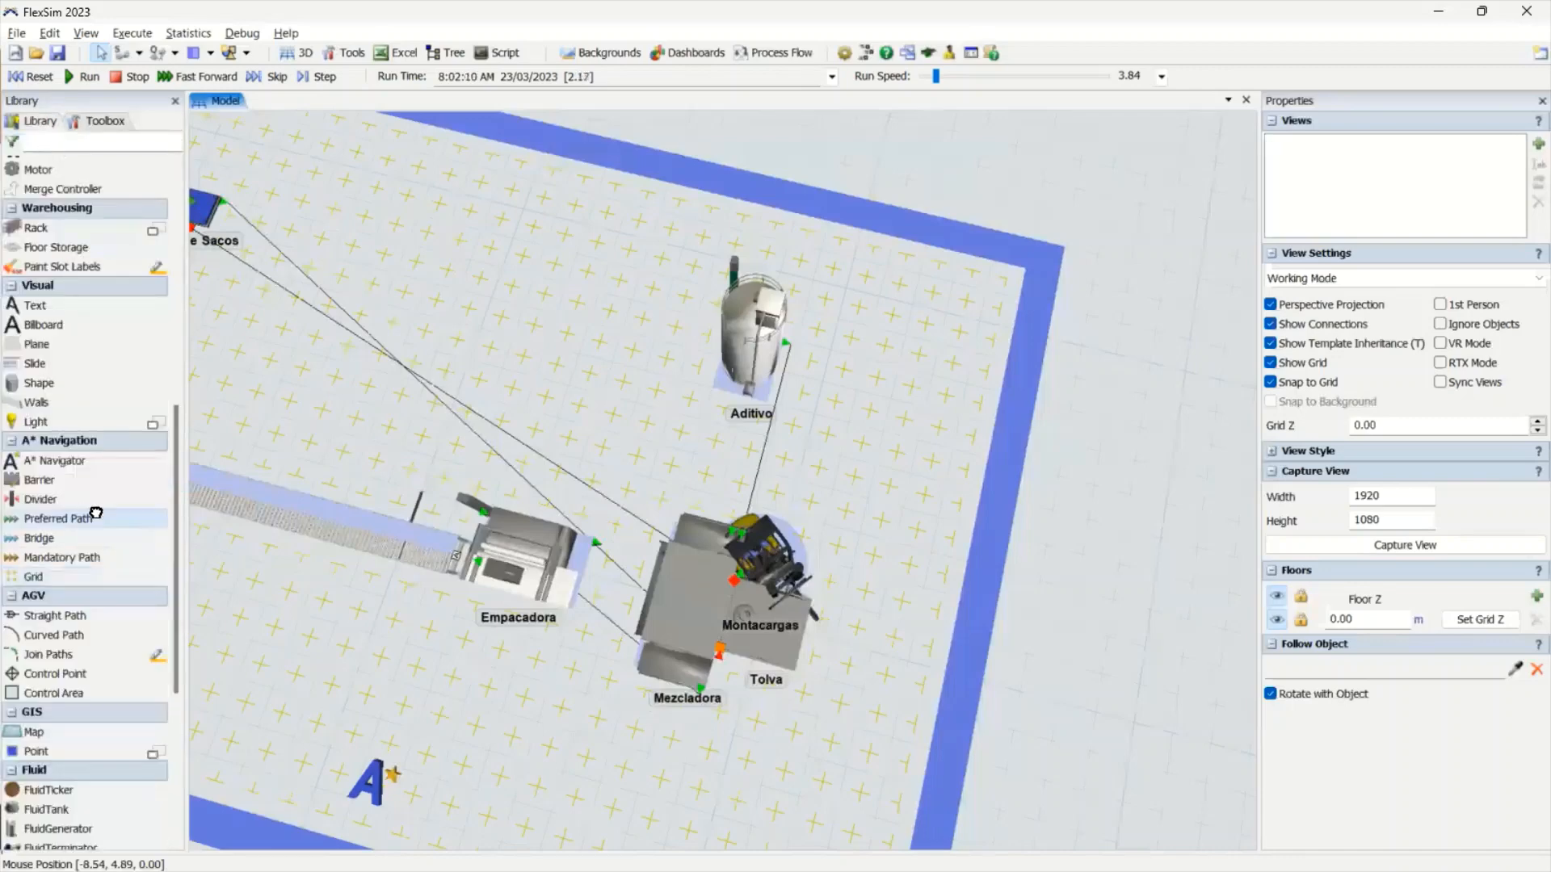
pyautogui.click(445, 380)
pyautogui.click(824, 476)
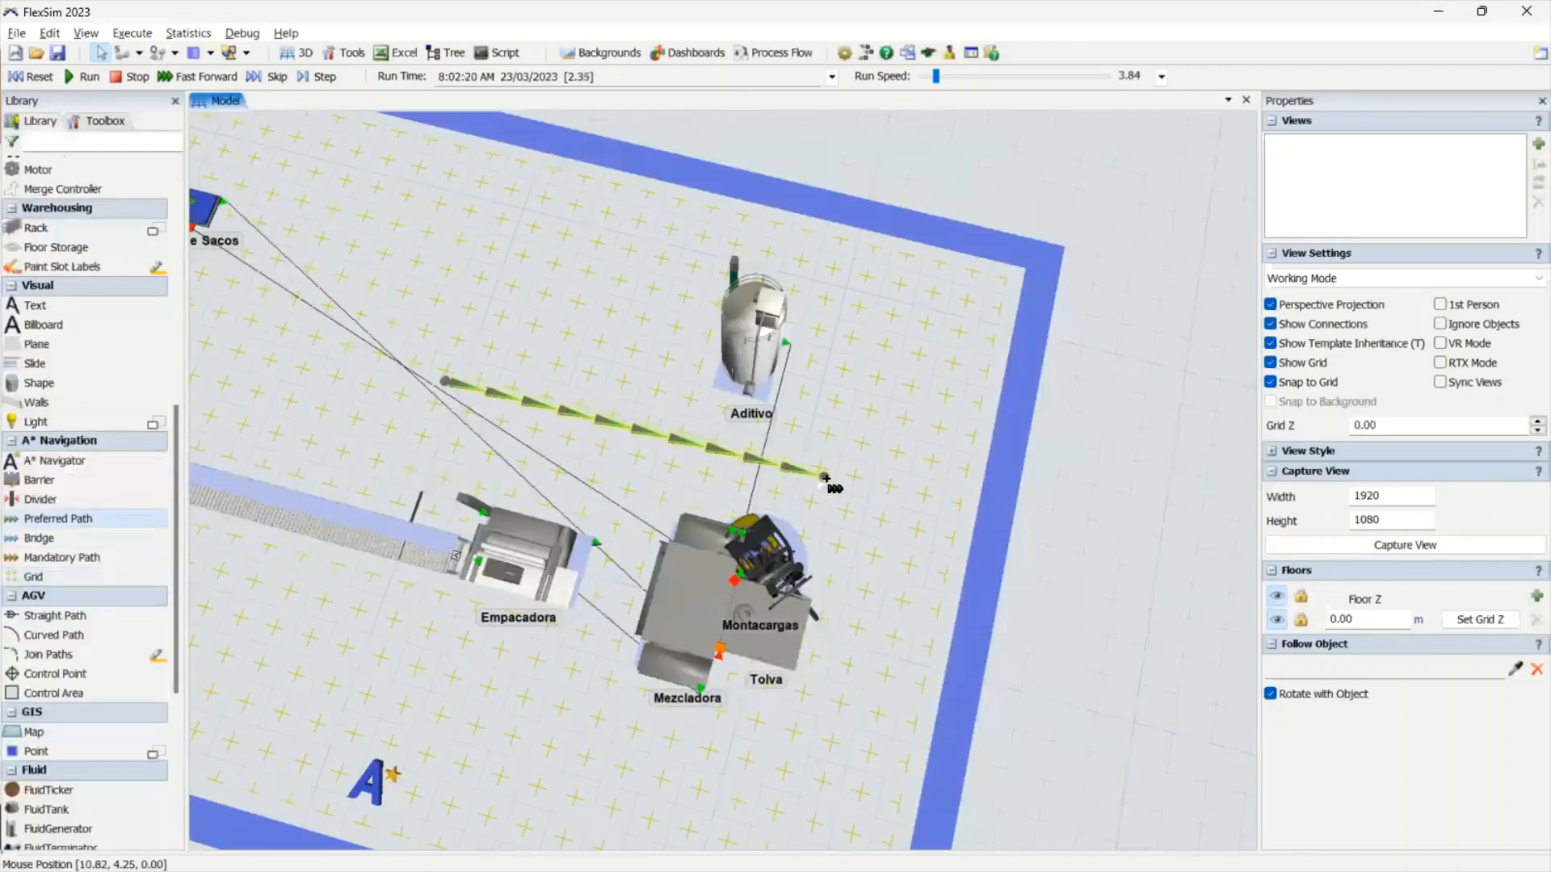
pyautogui.click(252, 445)
pyautogui.press('Escape')
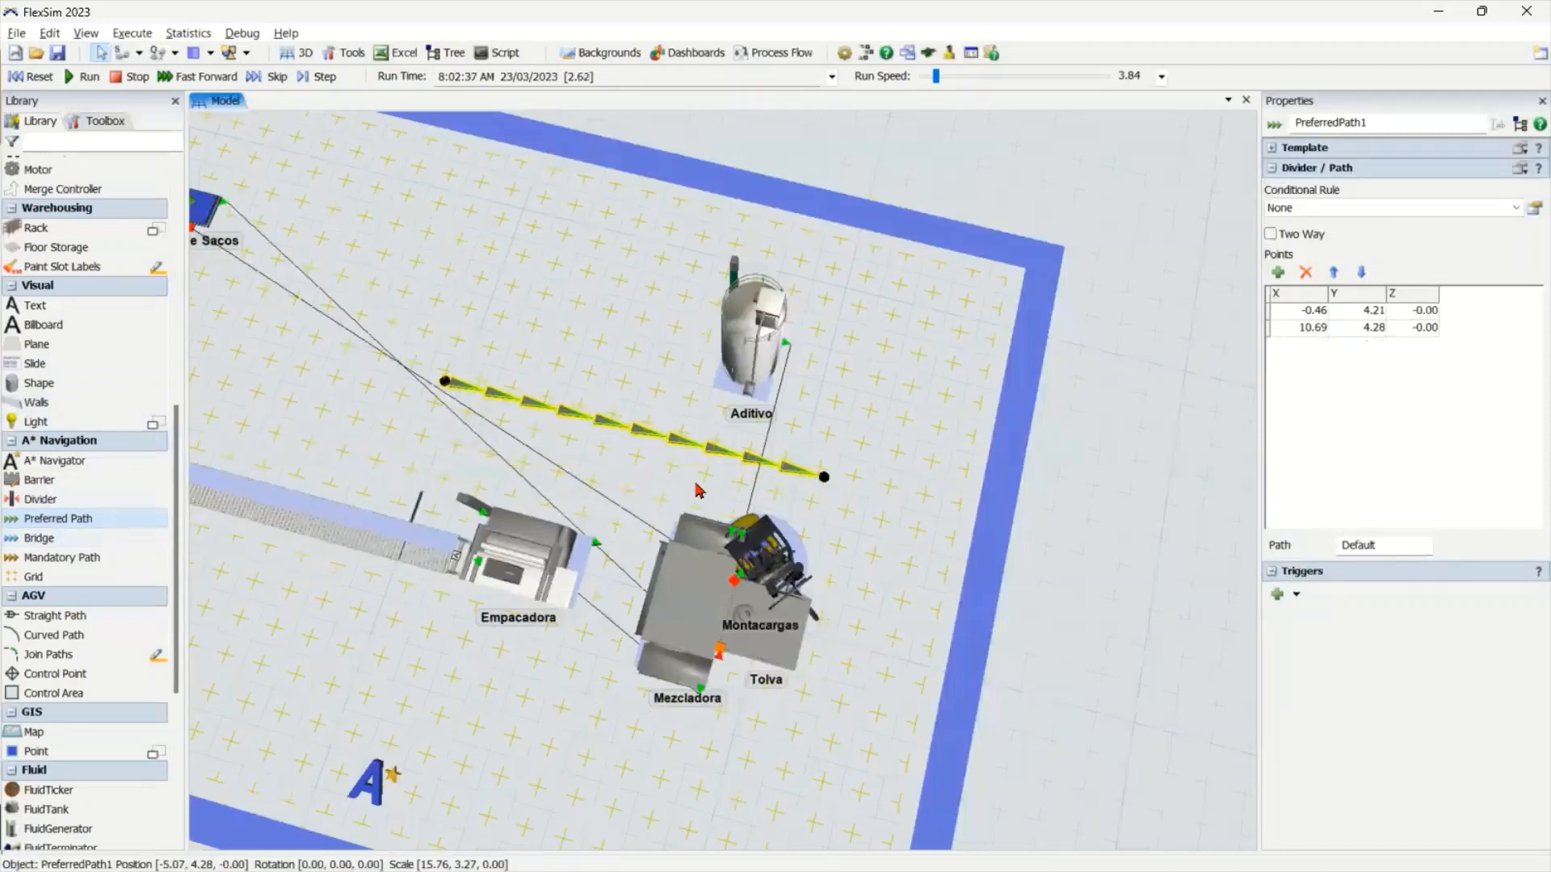
pyautogui.moveTo(599, 429); pyautogui.dragTo(594, 441)
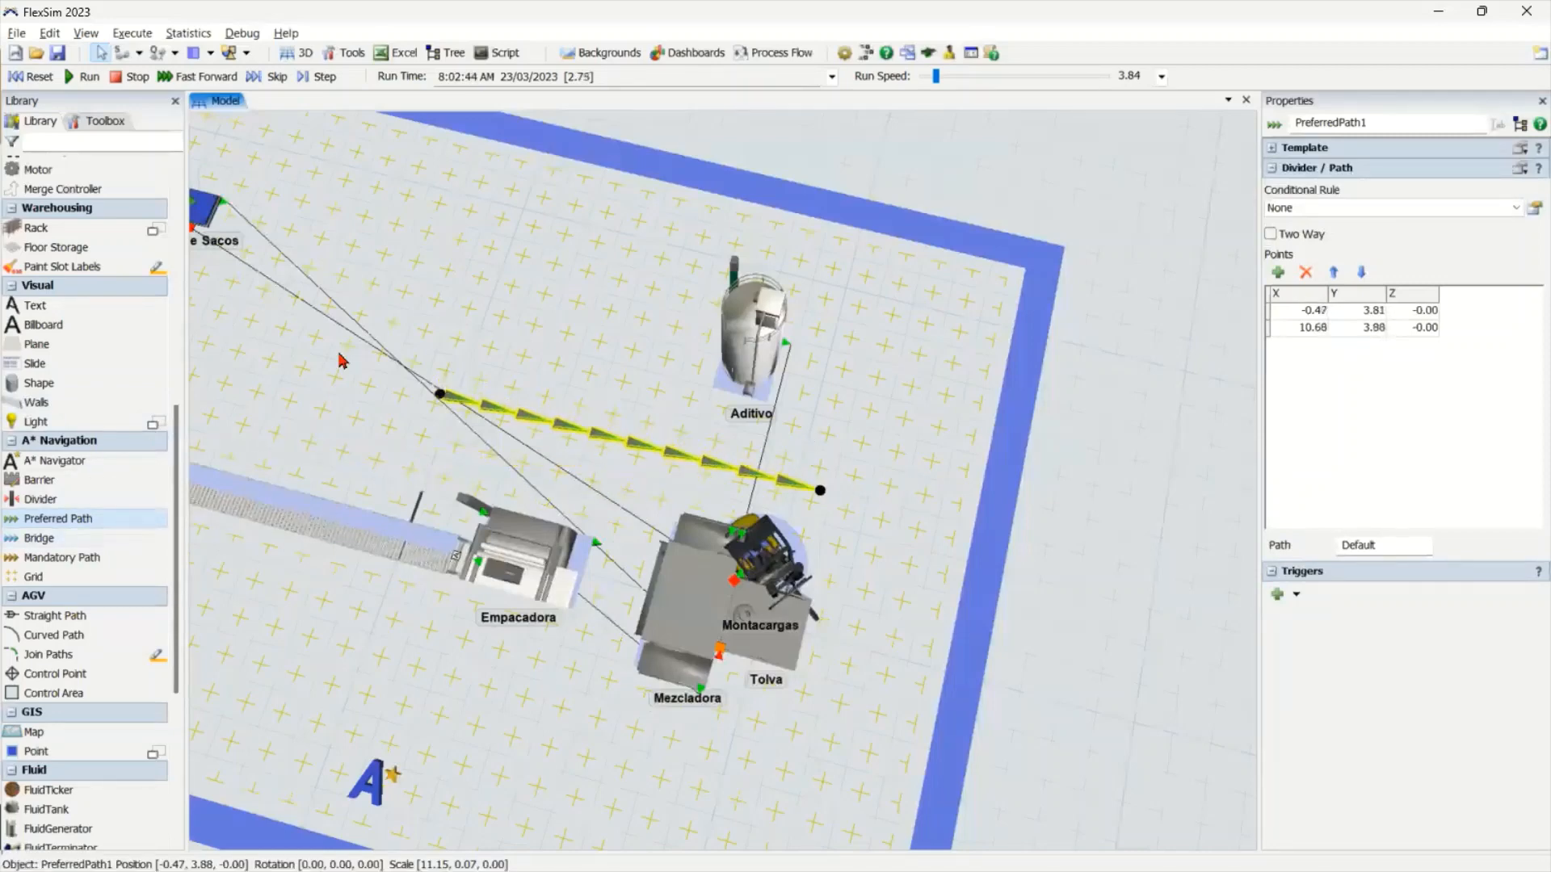
# Reset and rerun the simulation, clear the path selection, and examine Montacargas's route relative to the preferred path
pyautogui.click(31, 75)
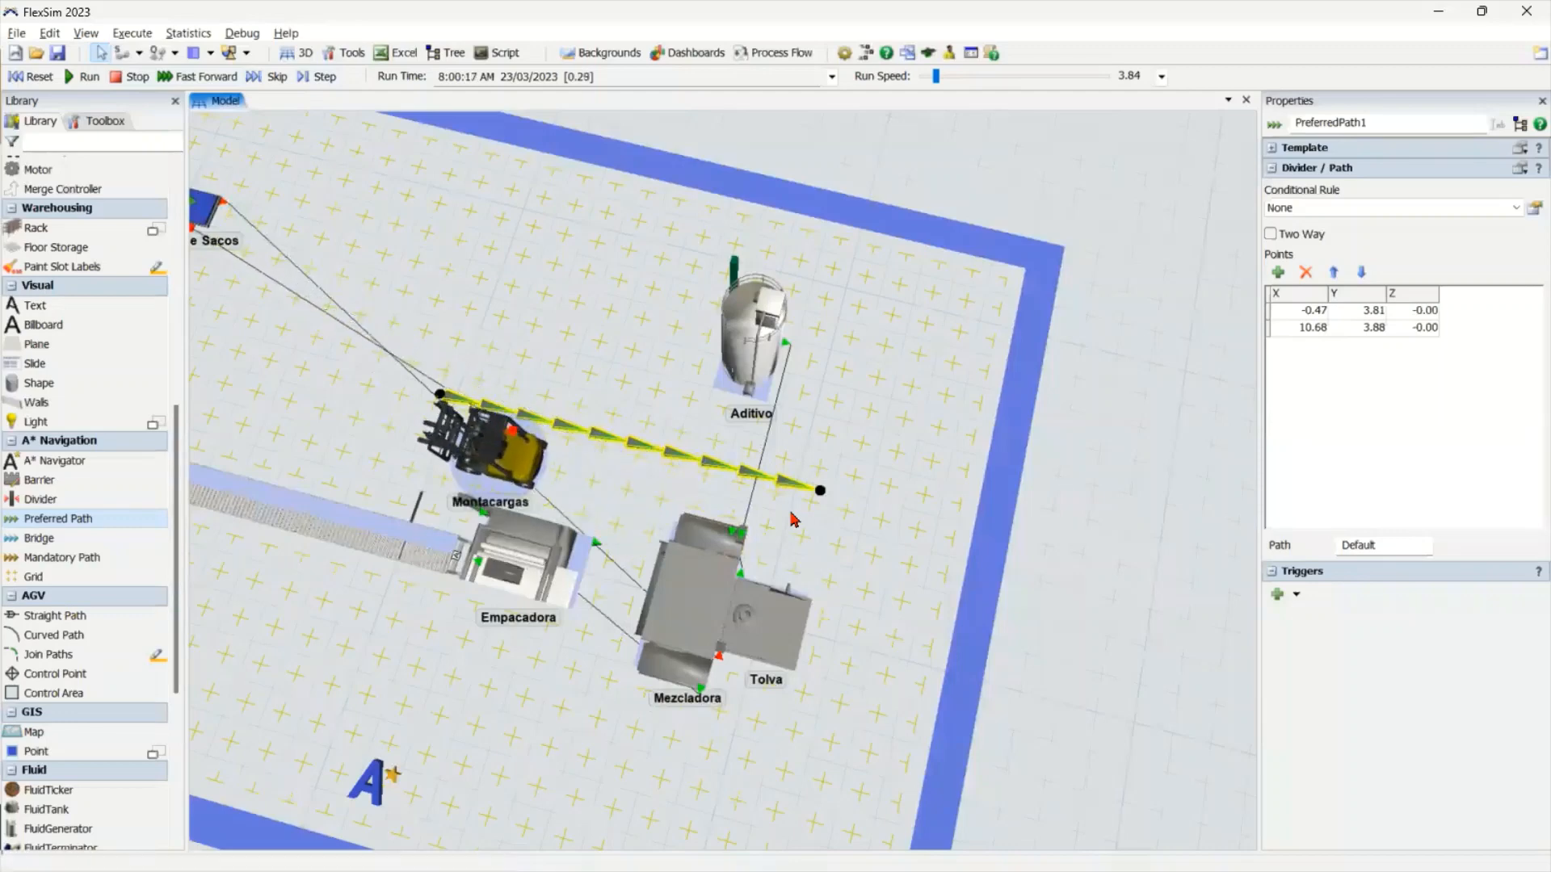
pyautogui.click(824, 517)
pyautogui.scroll(-4, 832, 505)
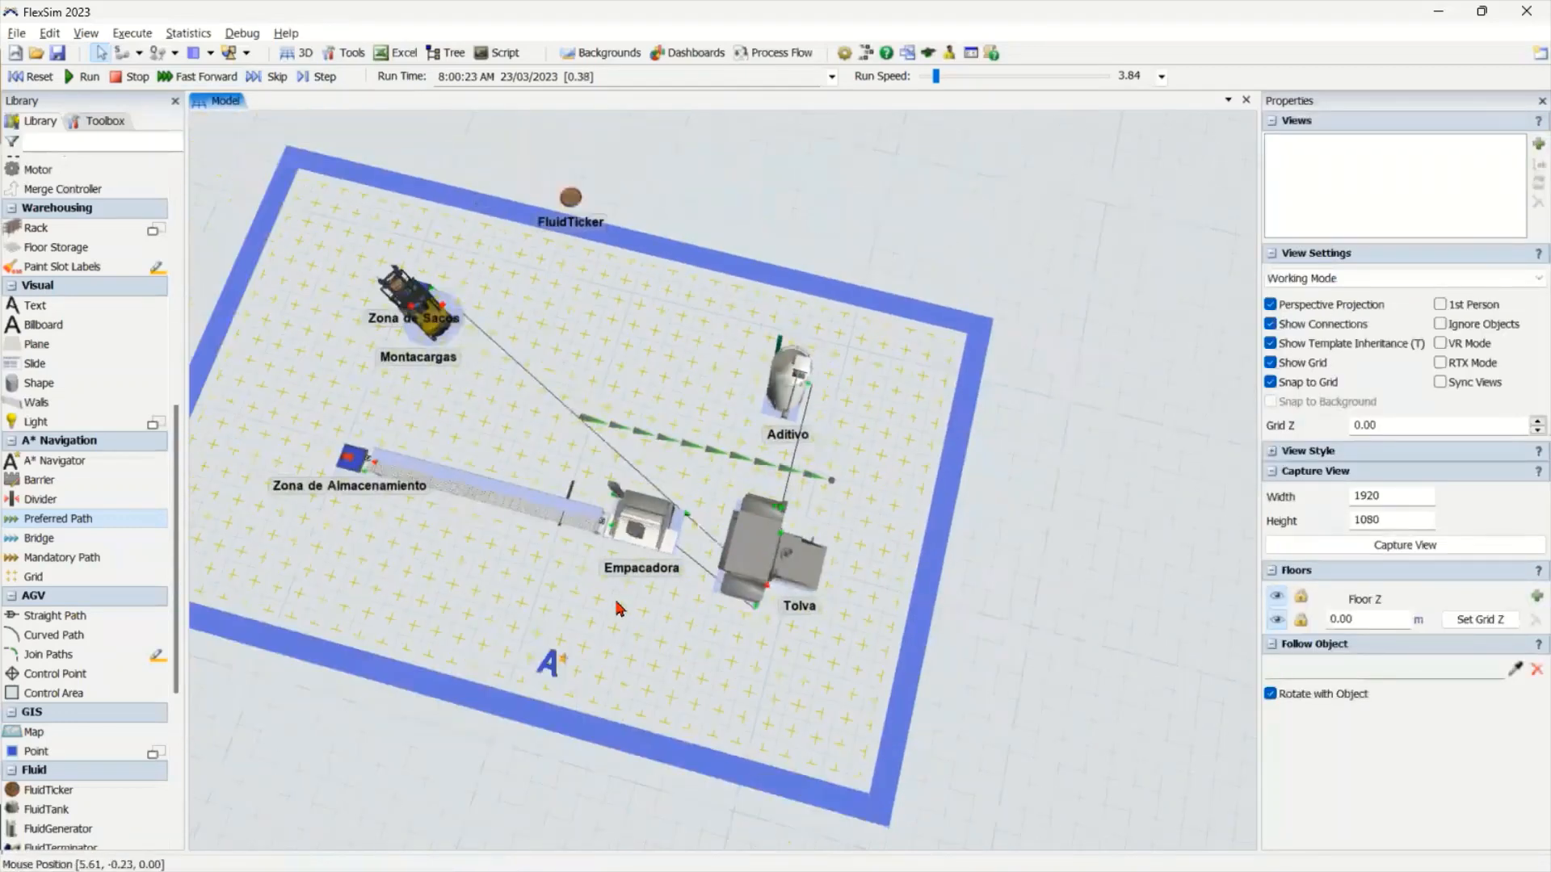
pyautogui.moveTo(671, 612); pyautogui.dragTo(706, 620, button='right')
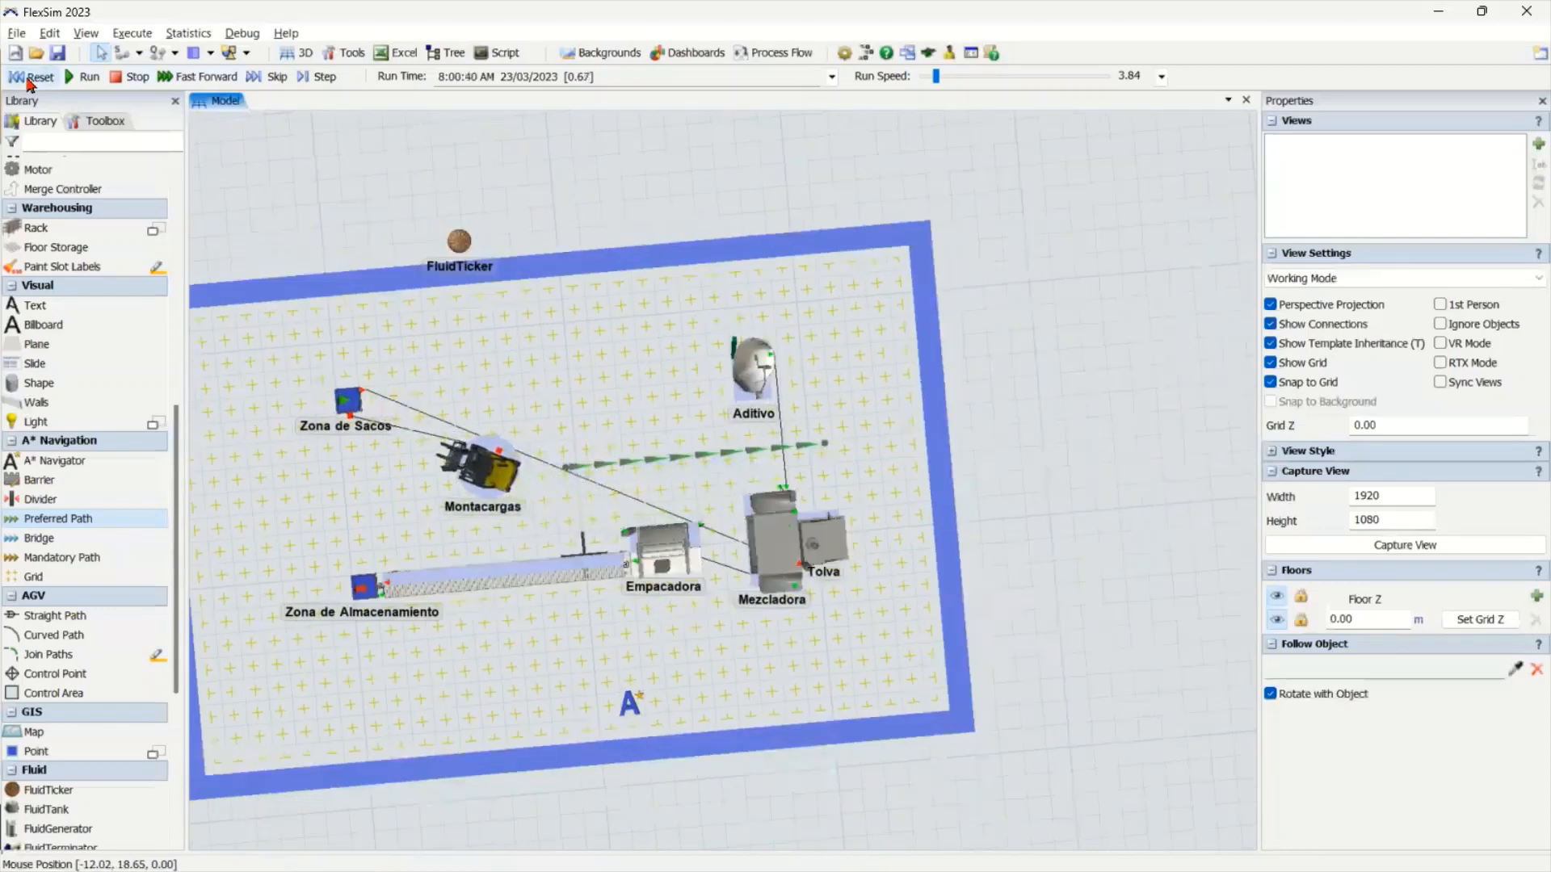
# Reset the simulation and hide the grid nodes in the A* navigator's visual settings
pyautogui.click(30, 80)
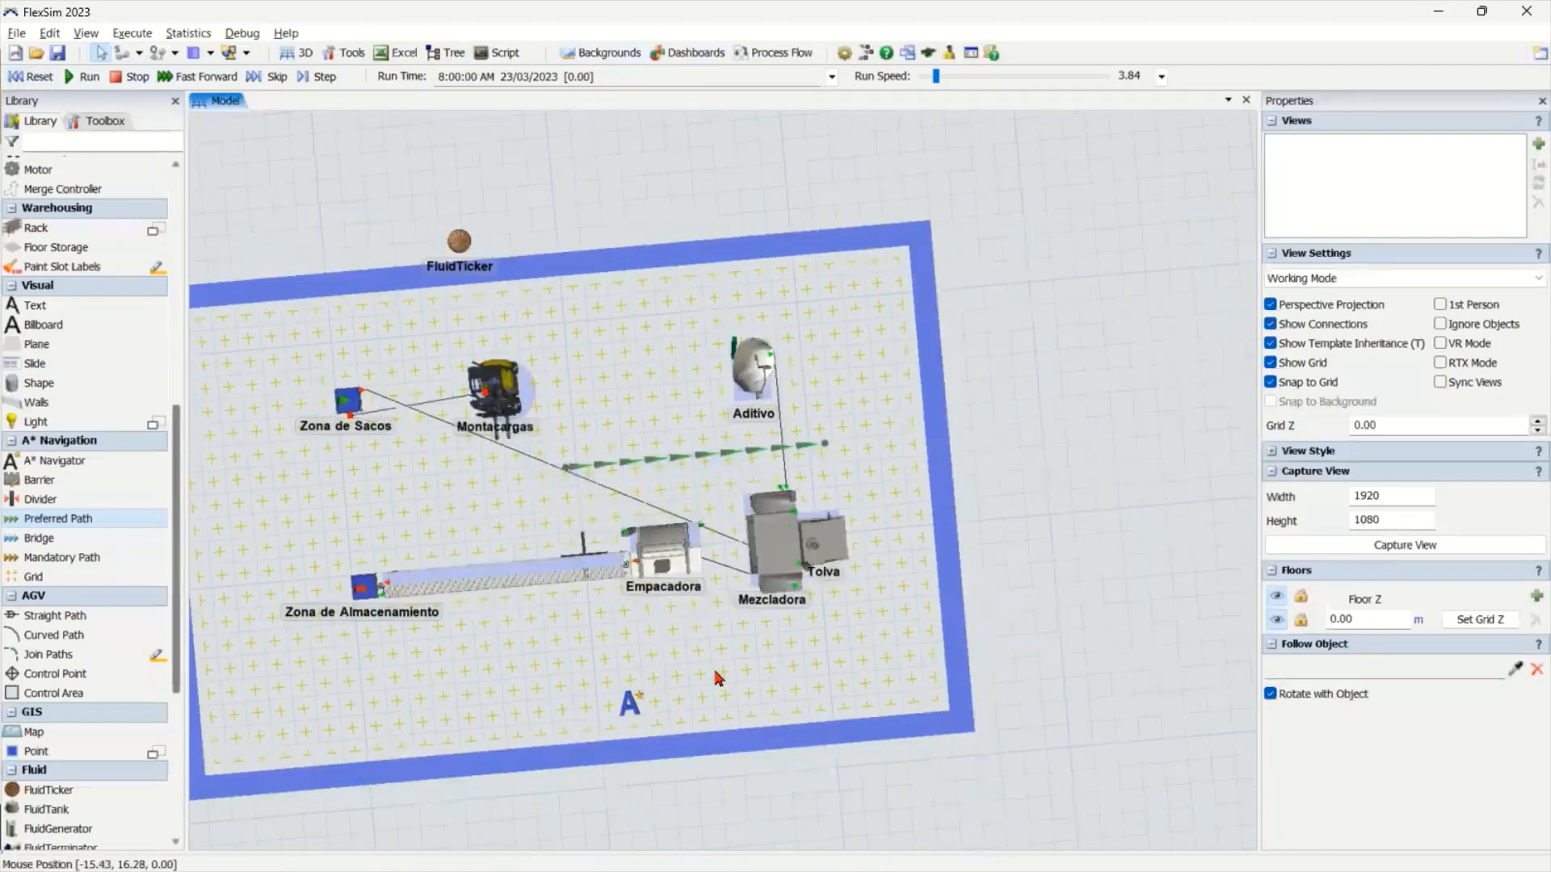
pyautogui.doubleClick(632, 706)
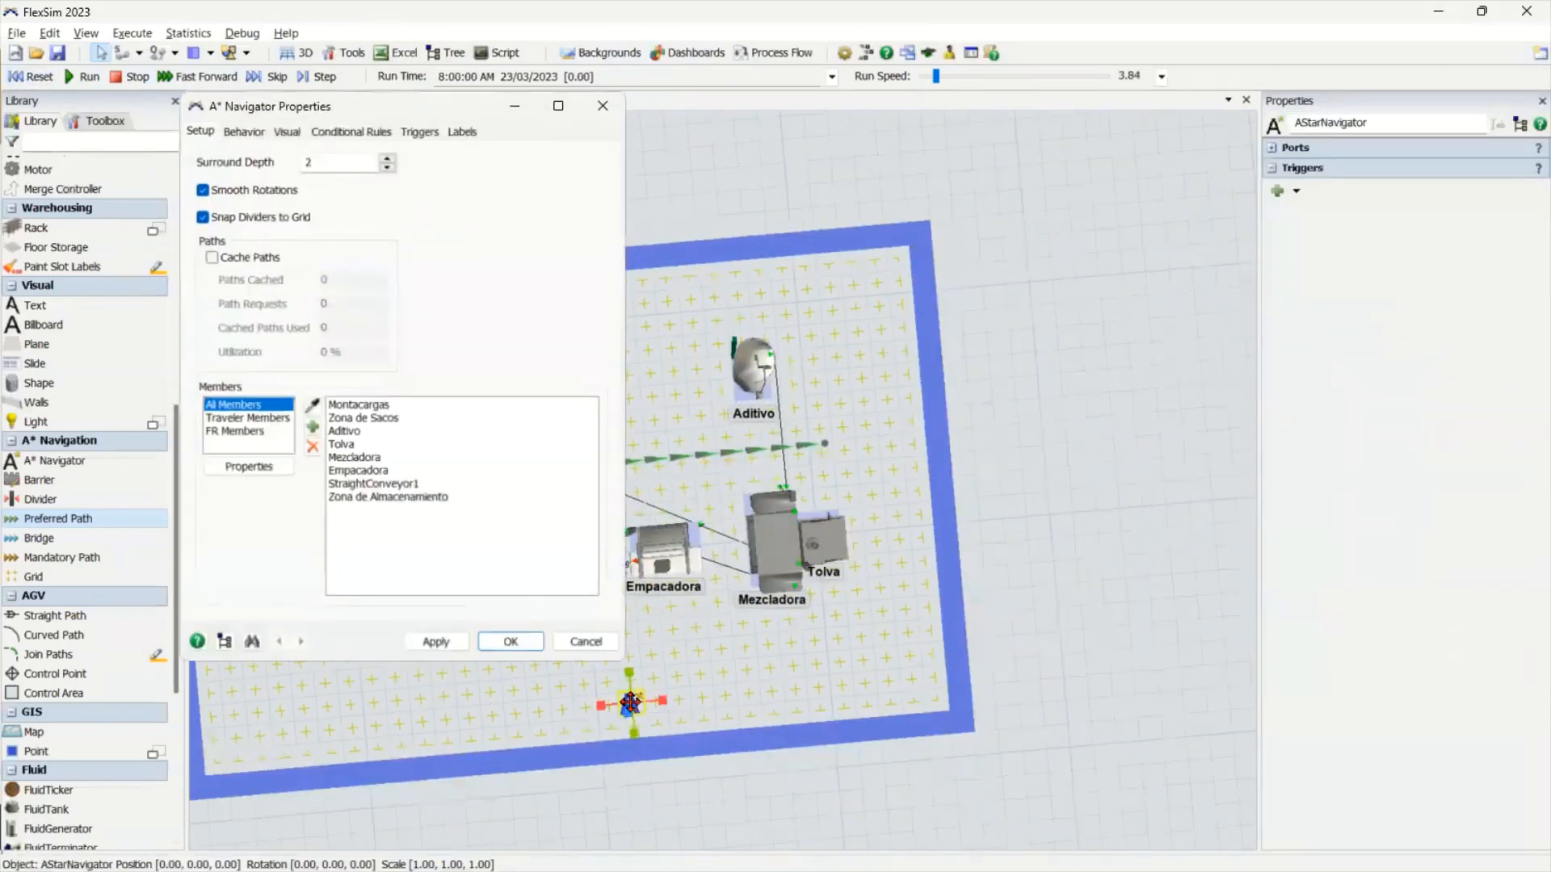
pyautogui.click(287, 132)
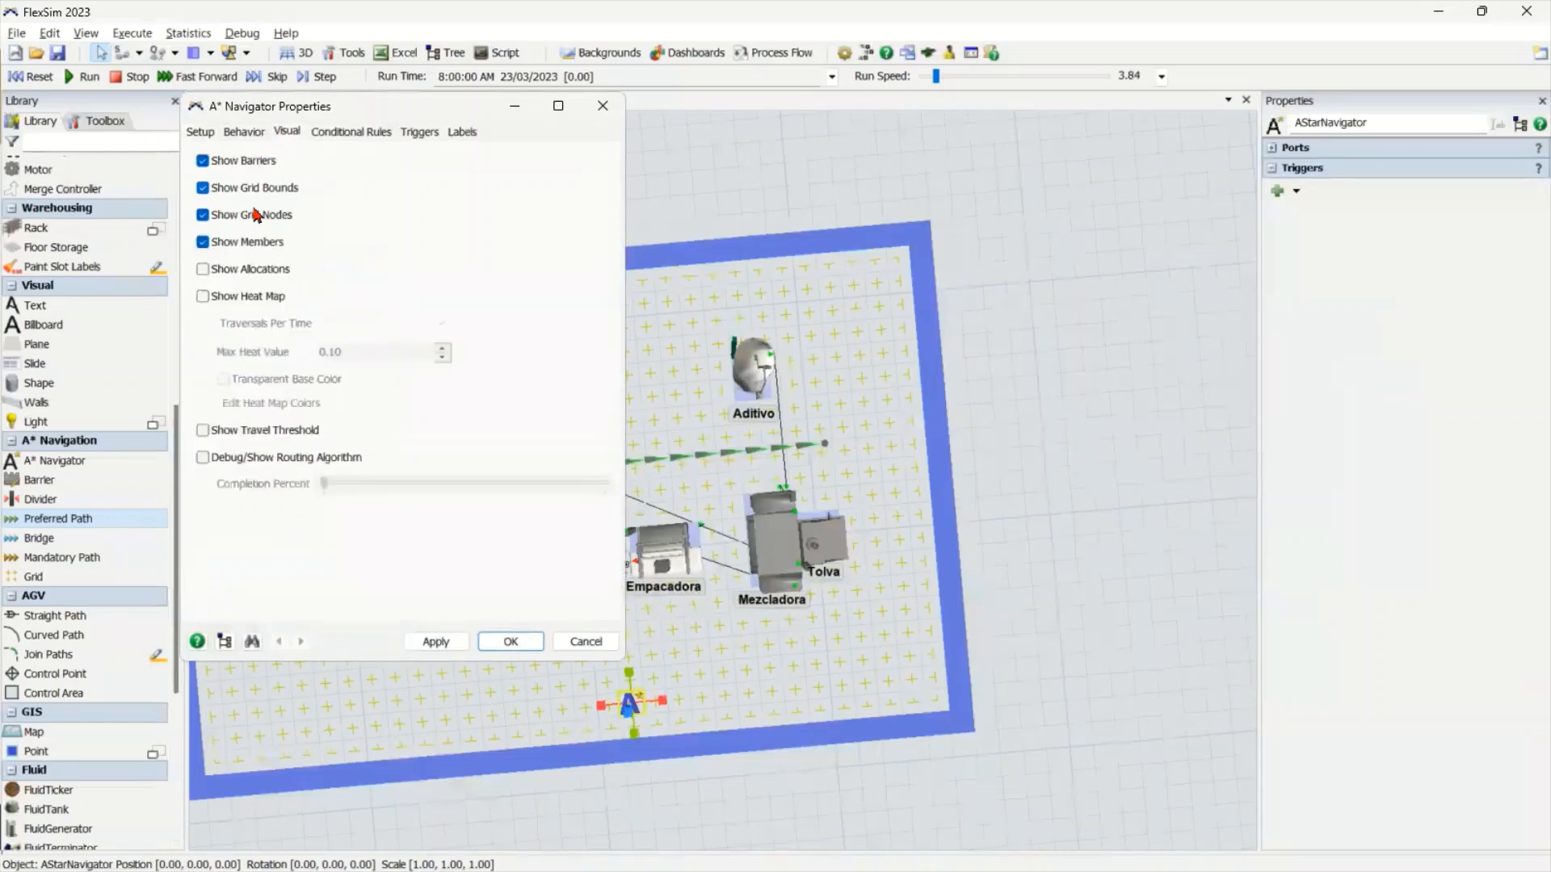
pyautogui.click(509, 641)
pyautogui.moveTo(635, 391); pyautogui.dragTo(655, 386)
pyautogui.moveTo(655, 386); pyautogui.dragTo(653, 379, button='right')
pyautogui.scroll(5, 670, 379)
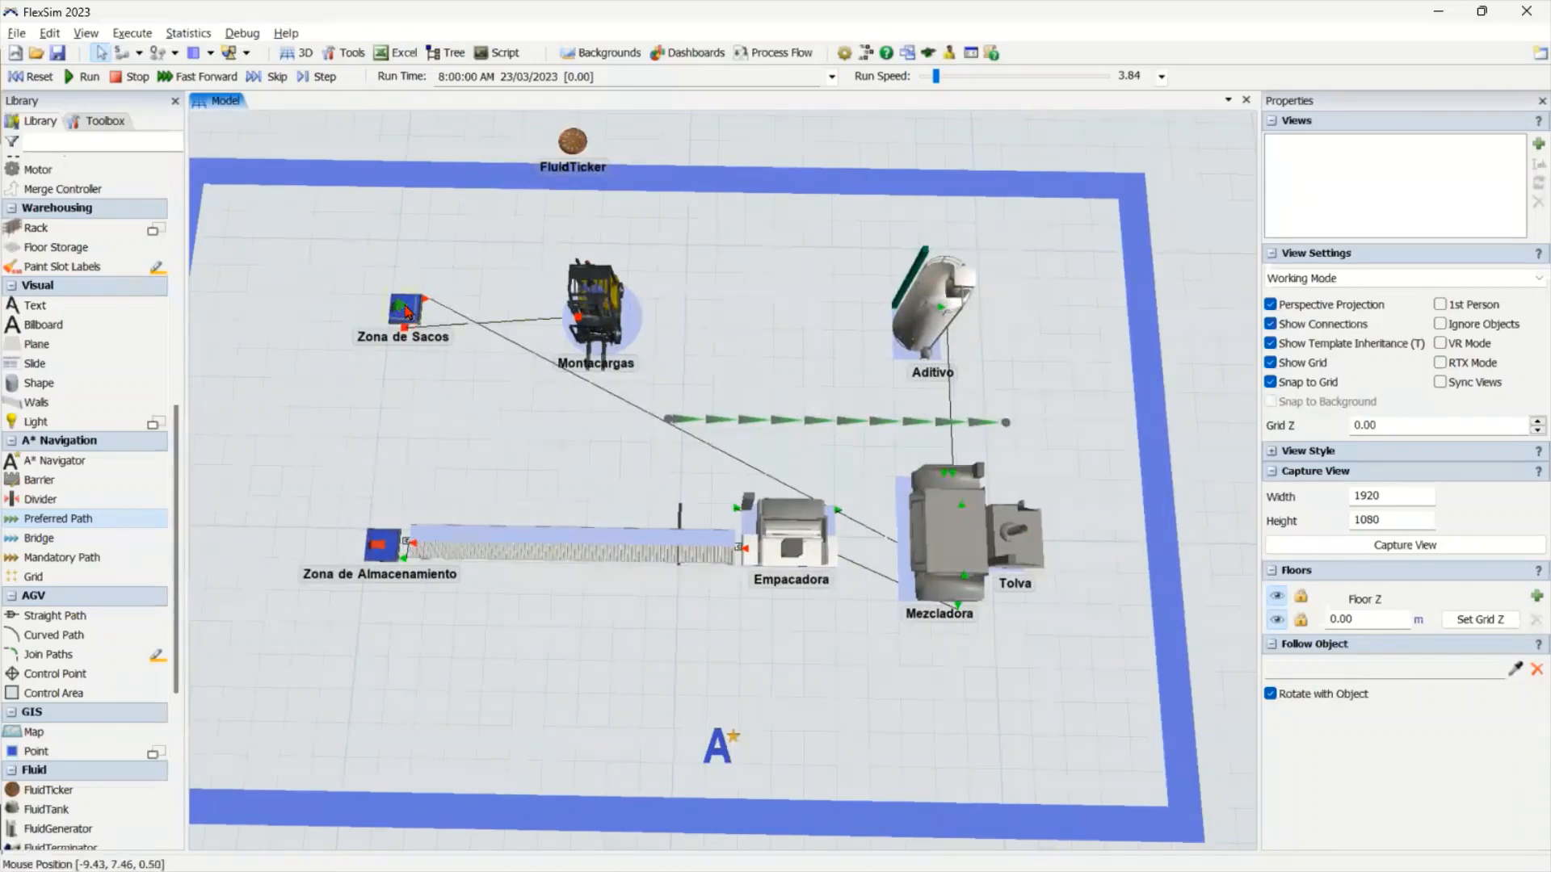
pyautogui.moveTo(1081, 356); pyautogui.dragTo(812, 356)
pyautogui.scroll(3, 832, 368)
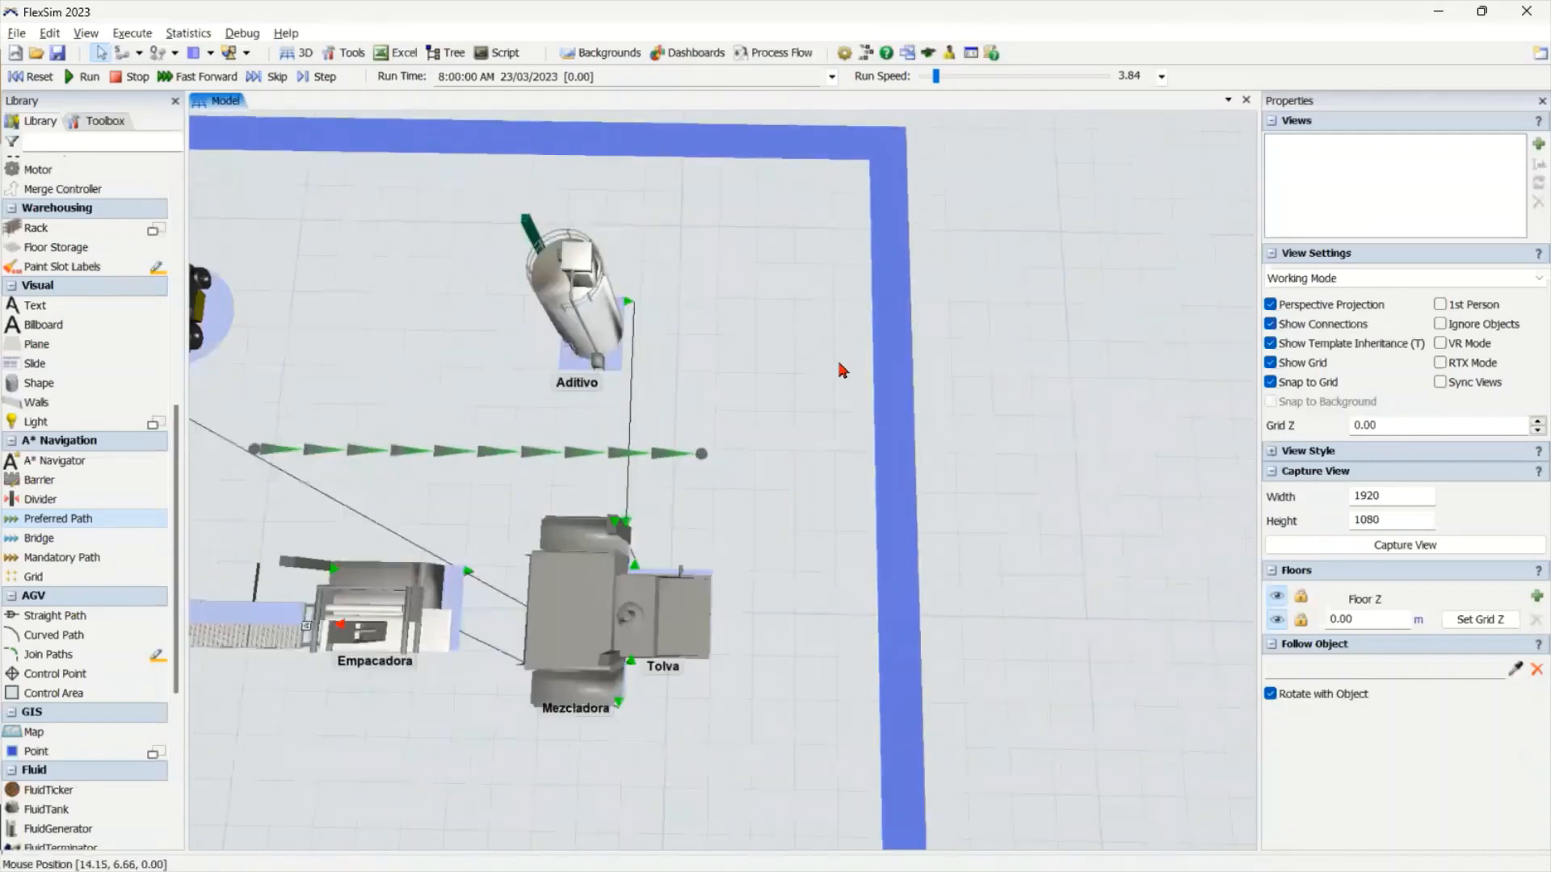
pyautogui.scroll(-5, 774, 365)
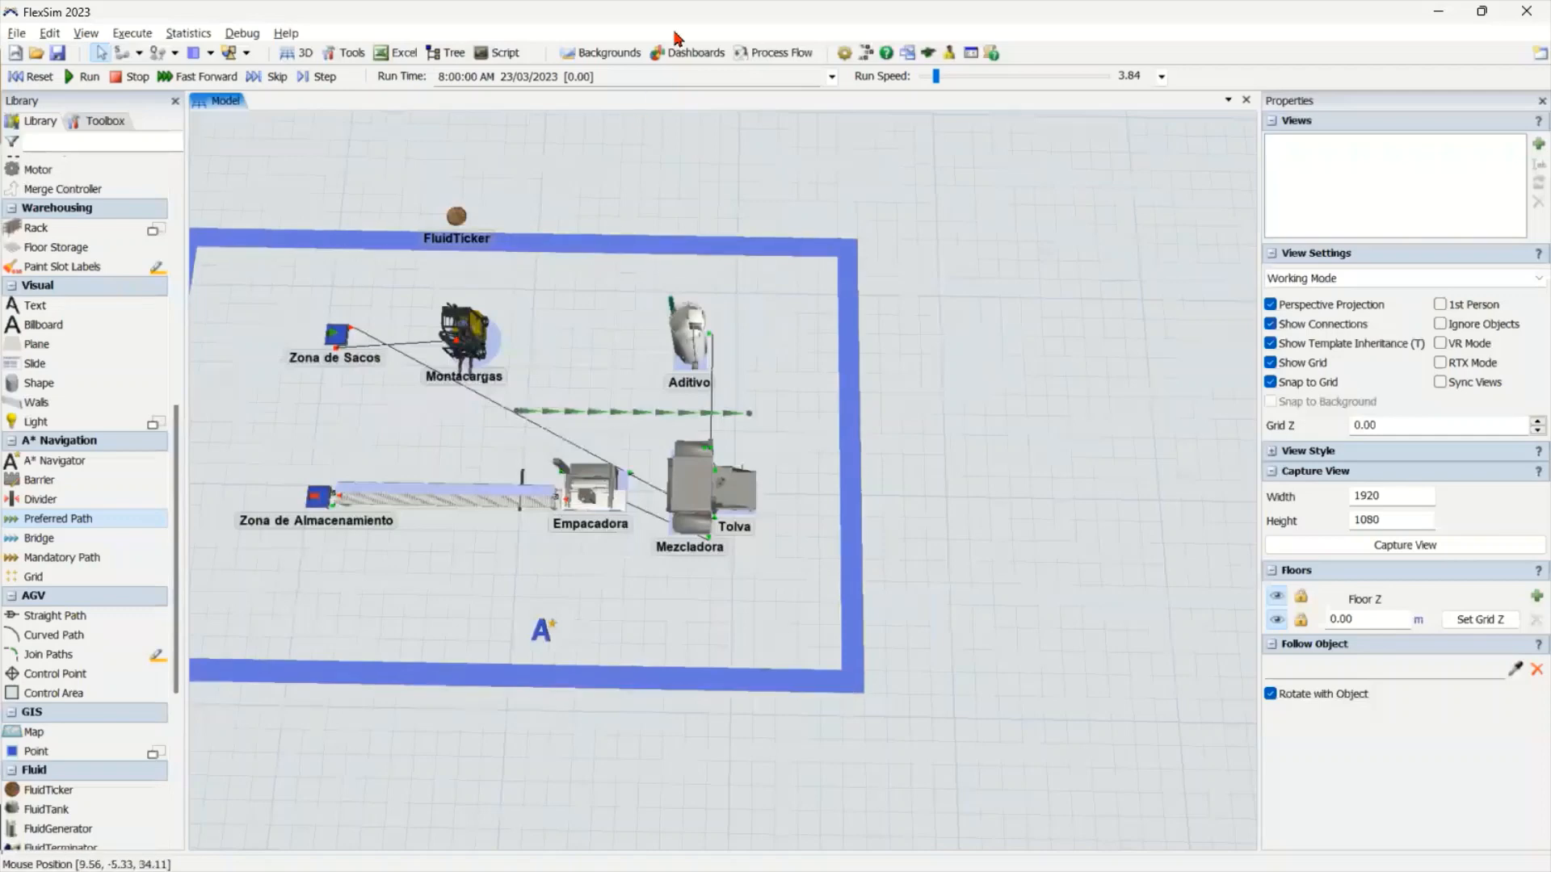
pyautogui.click(688, 52)
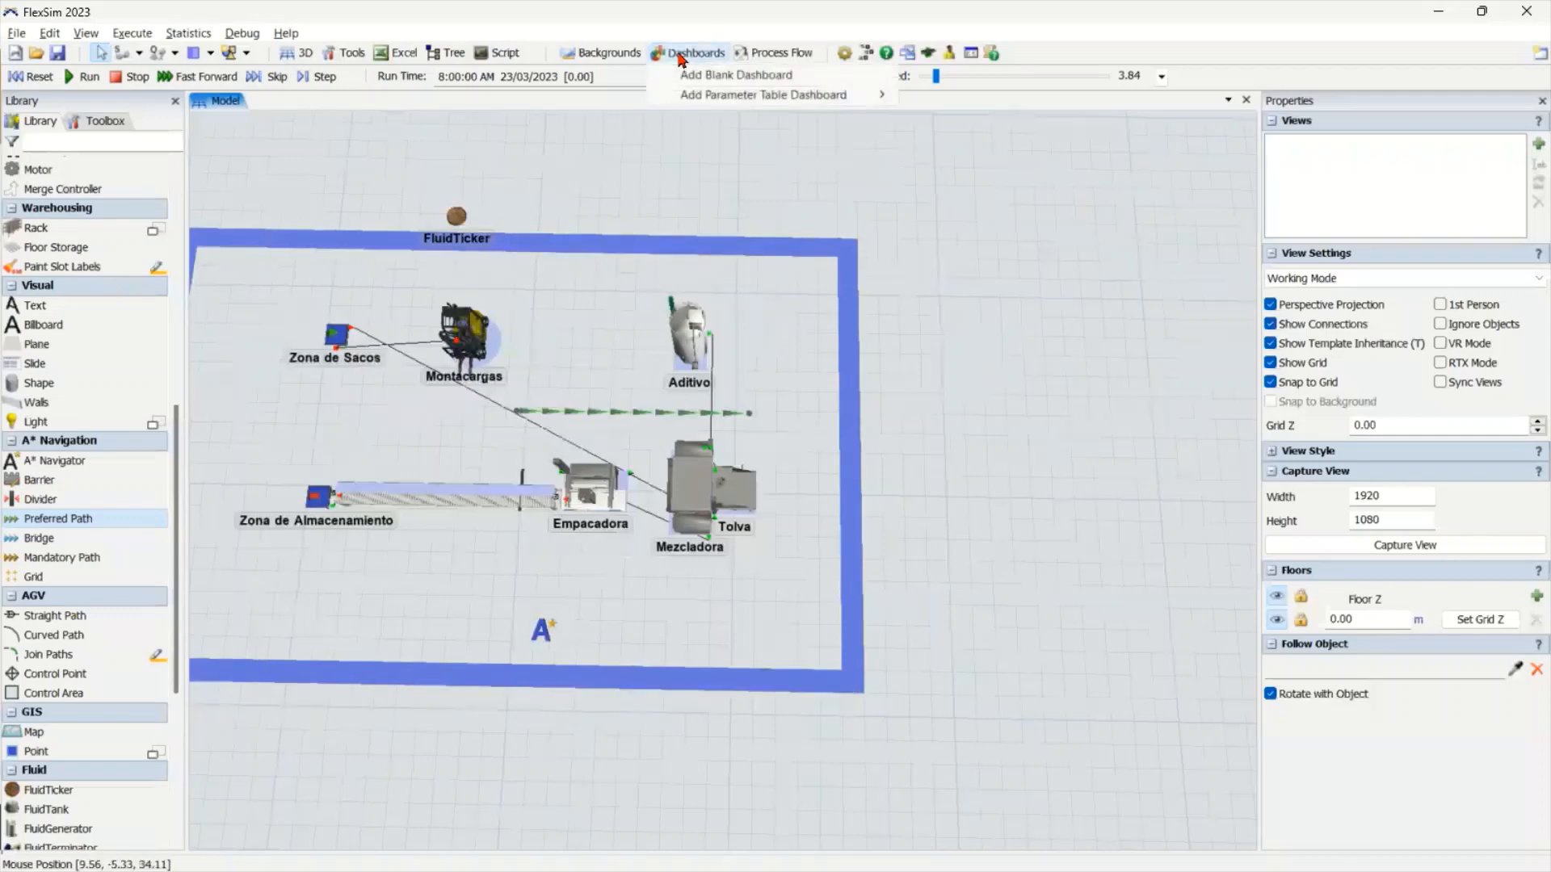
pyautogui.click(565, 178)
# Pin the Montacargas forklift's total travel statistic to a new dashboard as a Travel Distance bar chart
pyautogui.scroll(4, 457, 444)
pyautogui.click(477, 227)
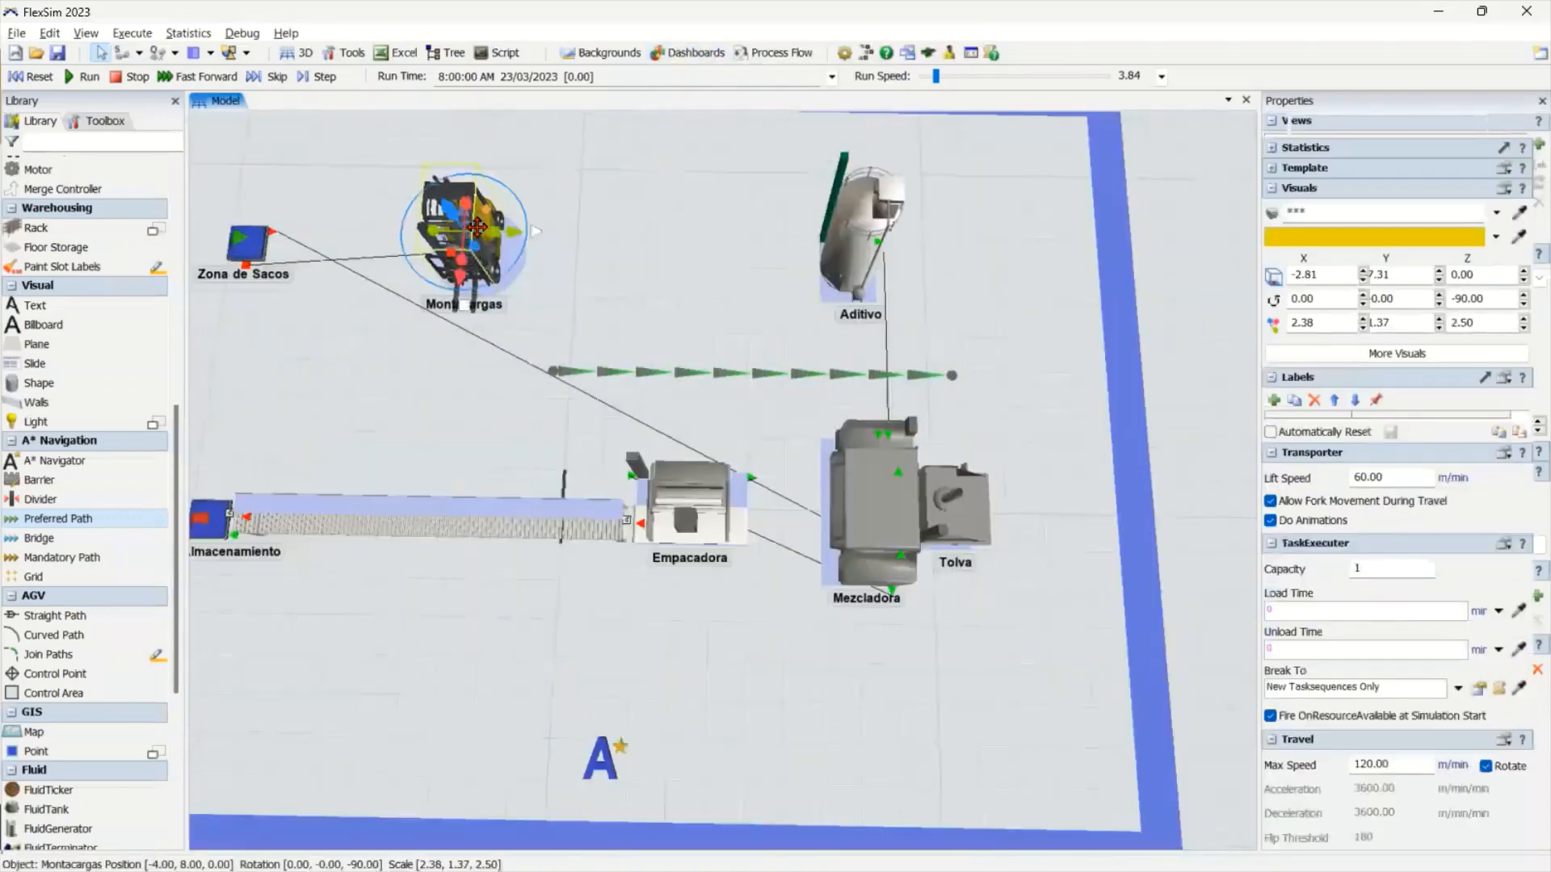
pyautogui.doubleClick(476, 227)
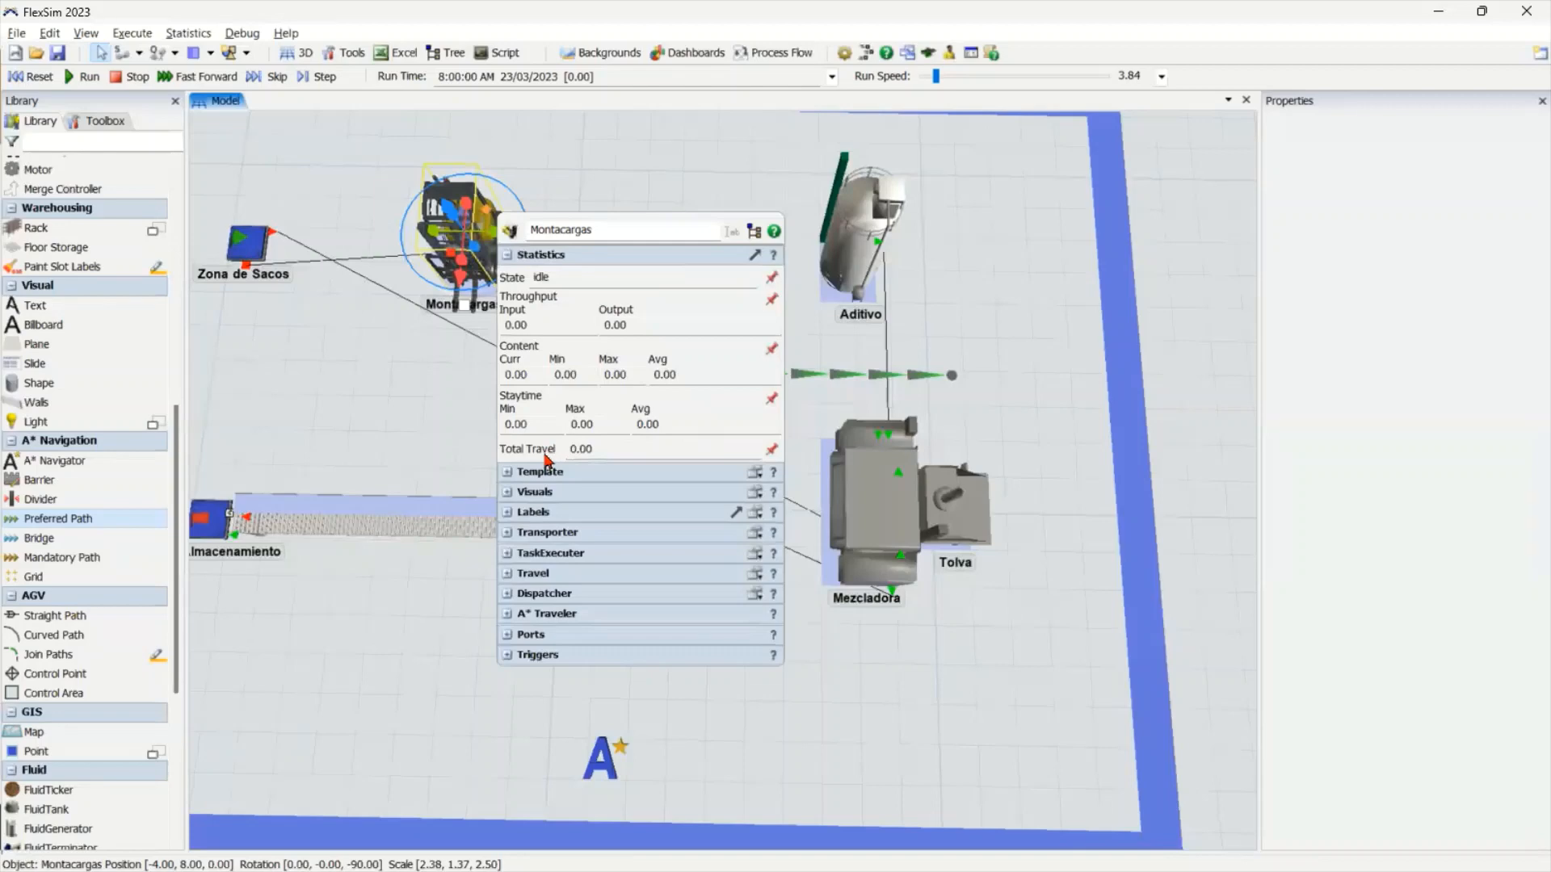
pyautogui.click(772, 451)
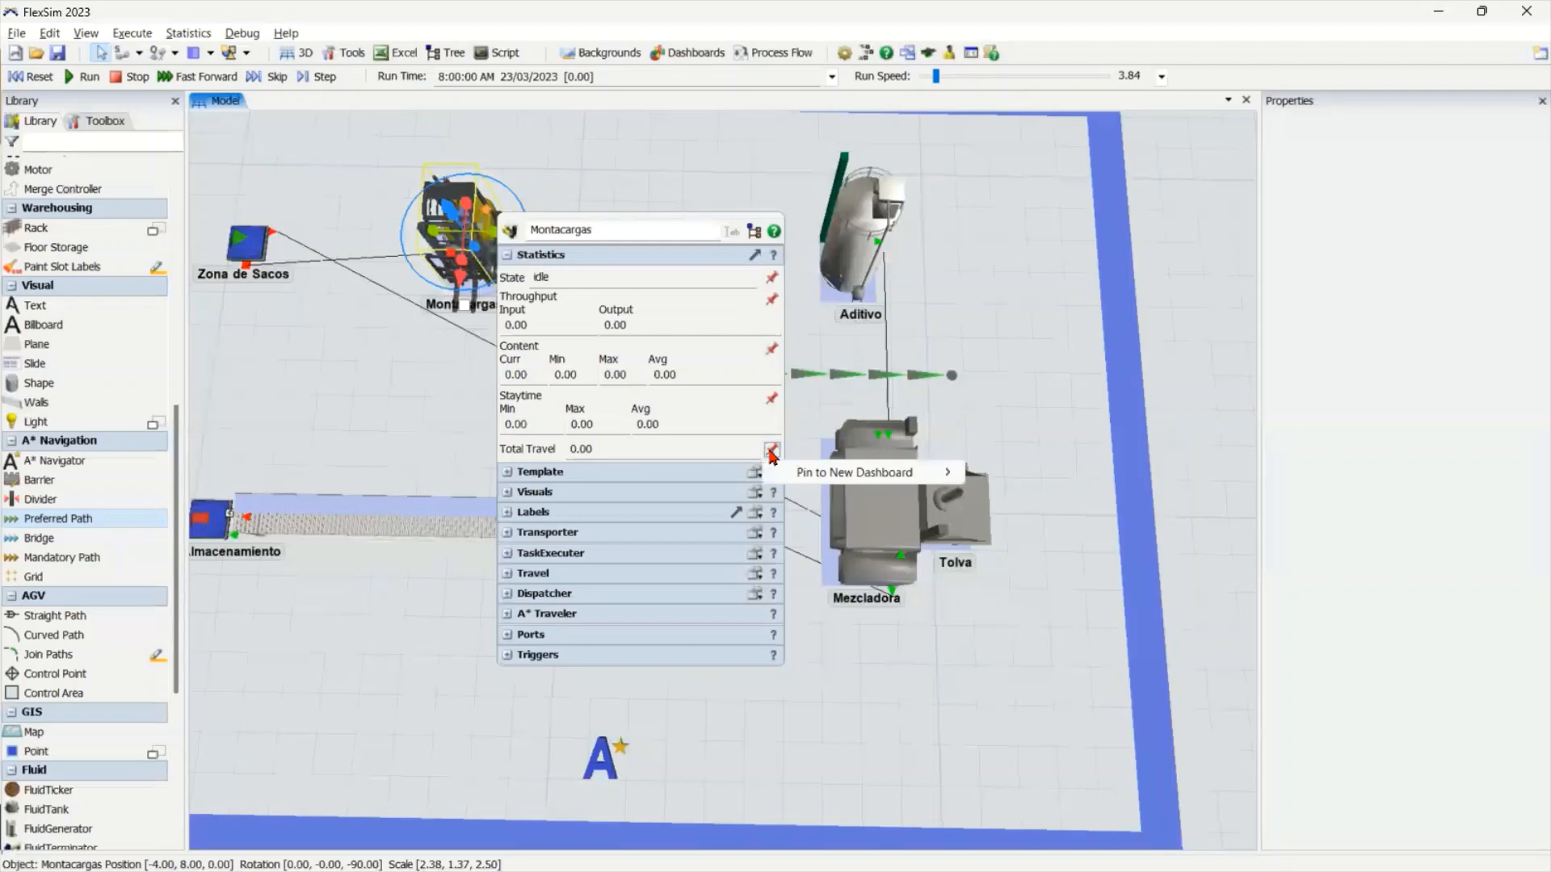
pyautogui.moveTo(848, 479)
pyautogui.moveTo(1068, 475)
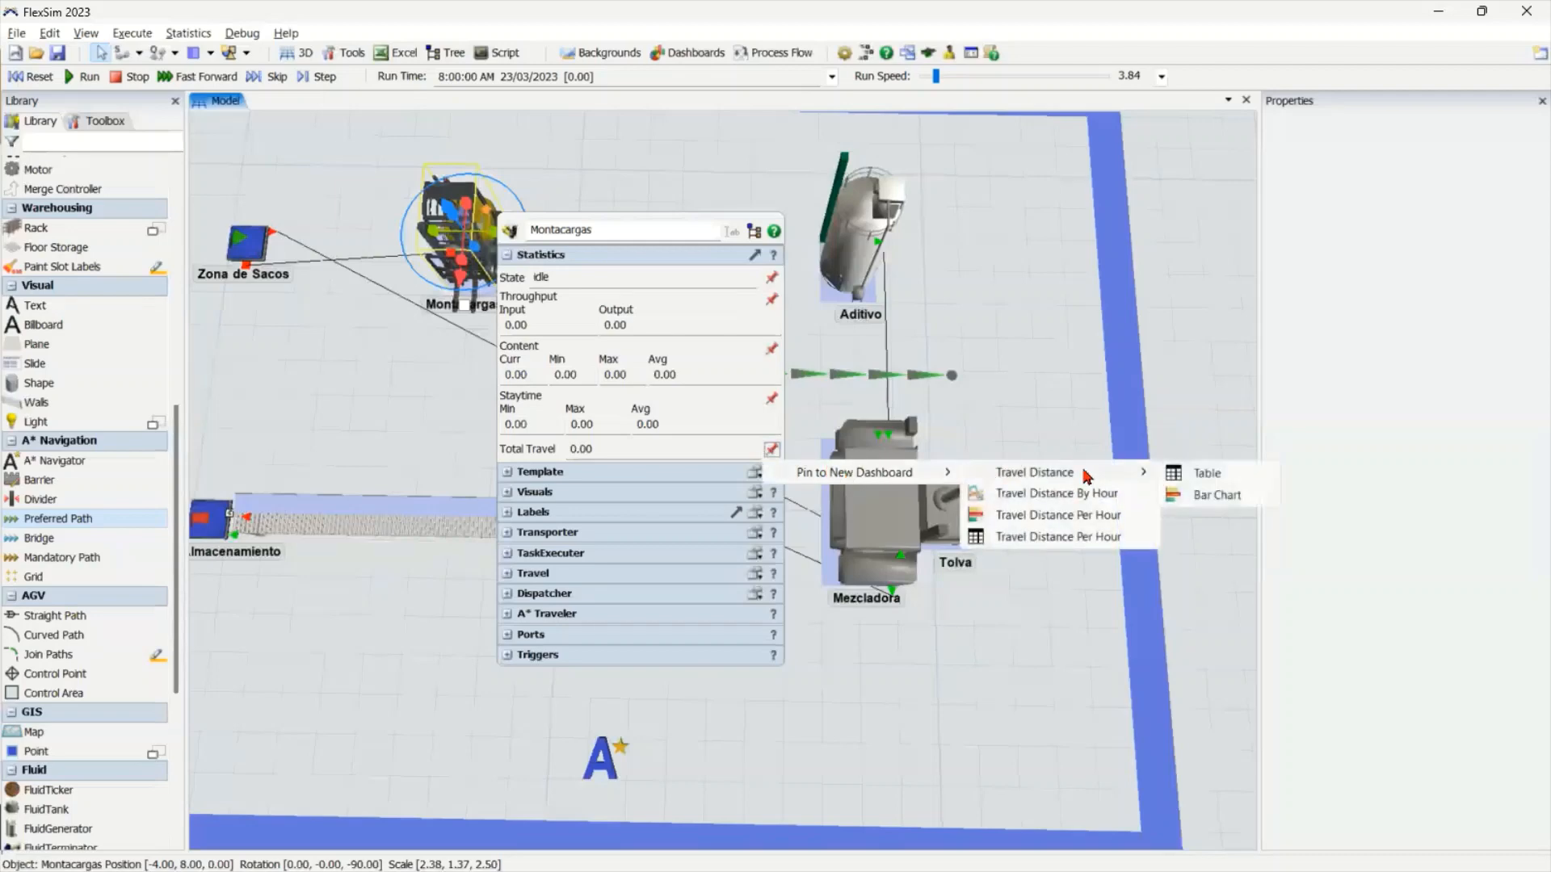
pyautogui.click(1217, 495)
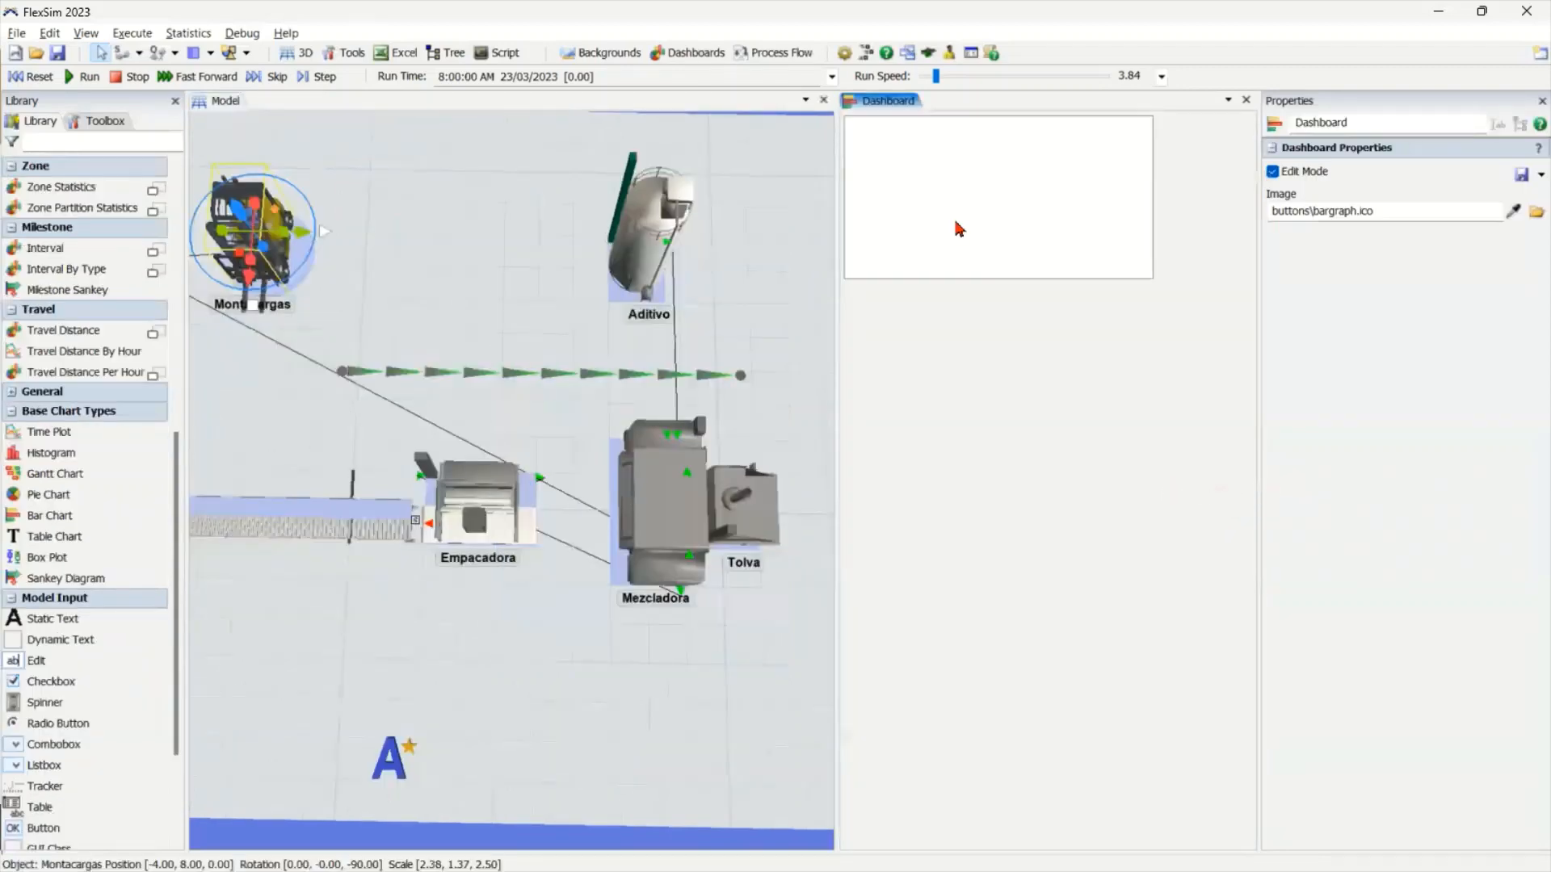
# Widen the Travel Distance chart to span the full width of the dashboard
pyautogui.click(1100, 192)
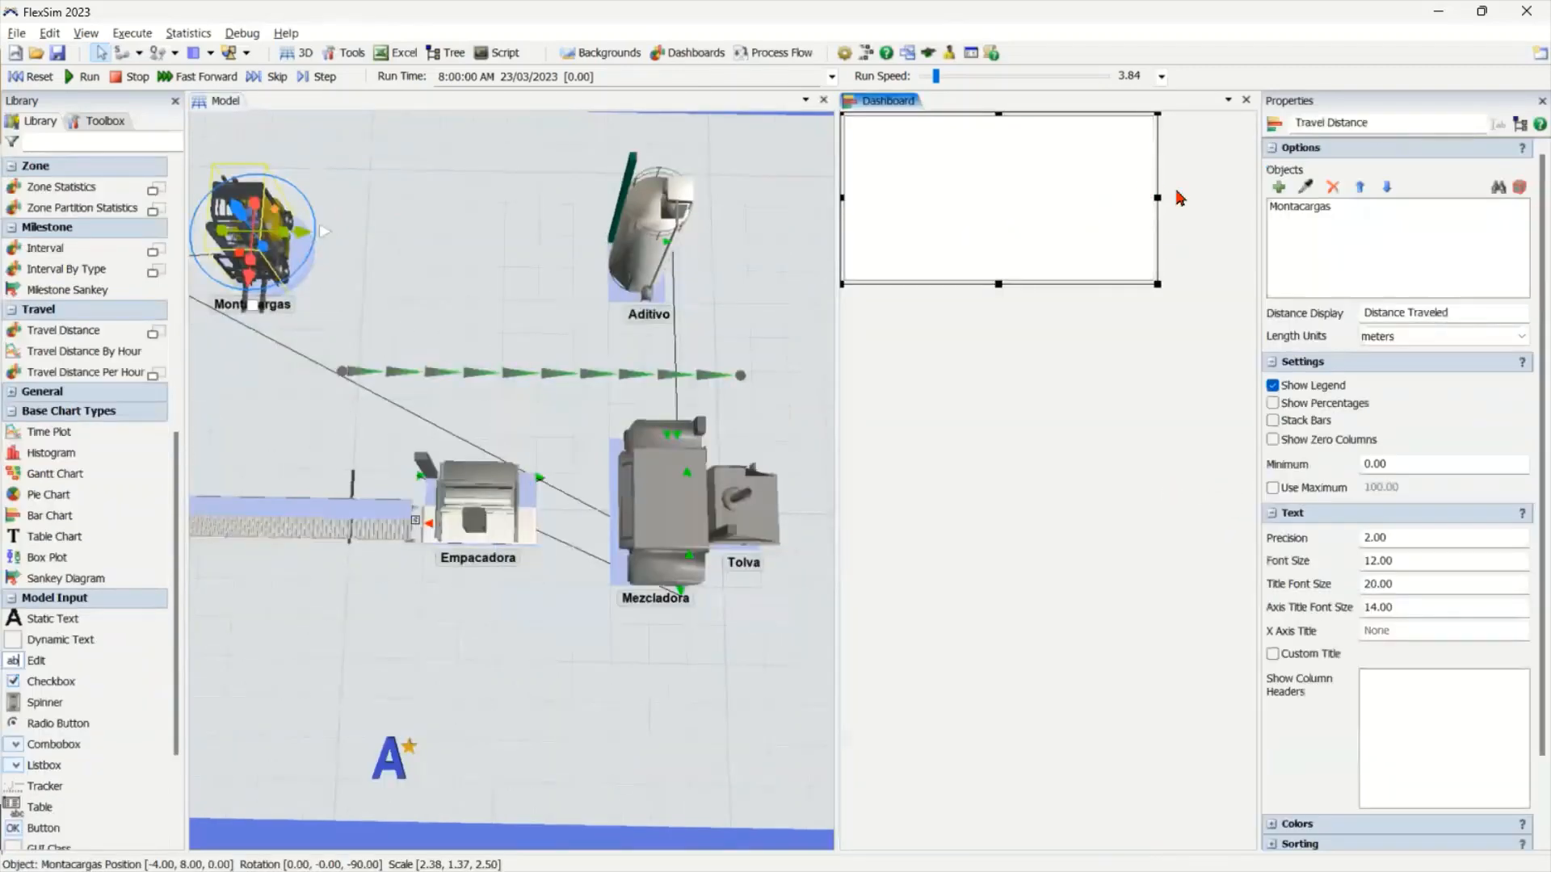
pyautogui.click(1139, 211)
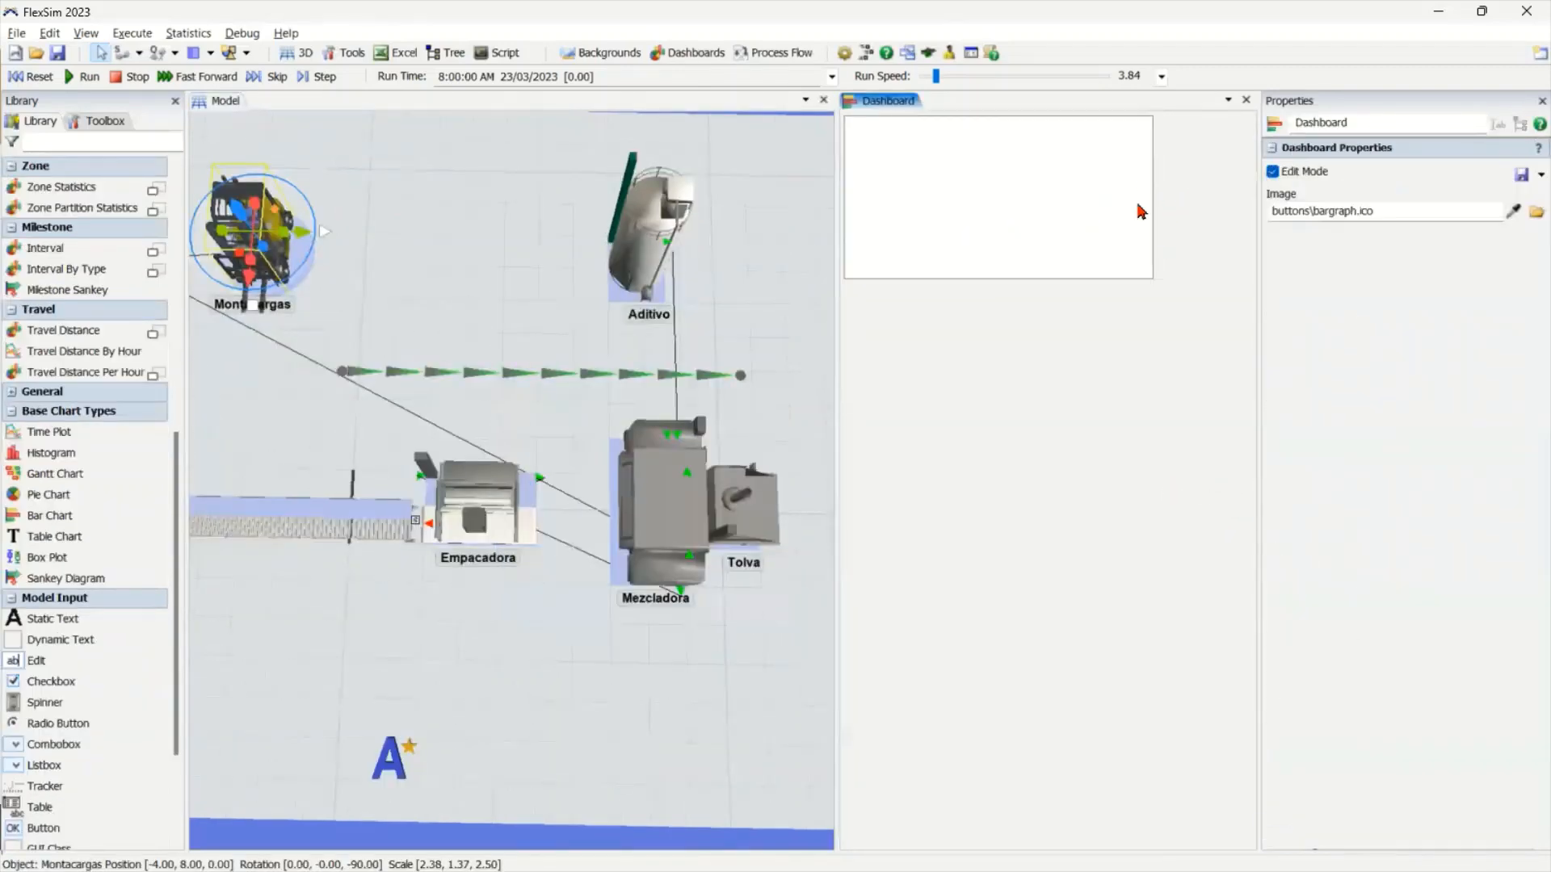
pyautogui.rightClick(1128, 211)
pyautogui.click(1168, 361)
pyautogui.click(1166, 354)
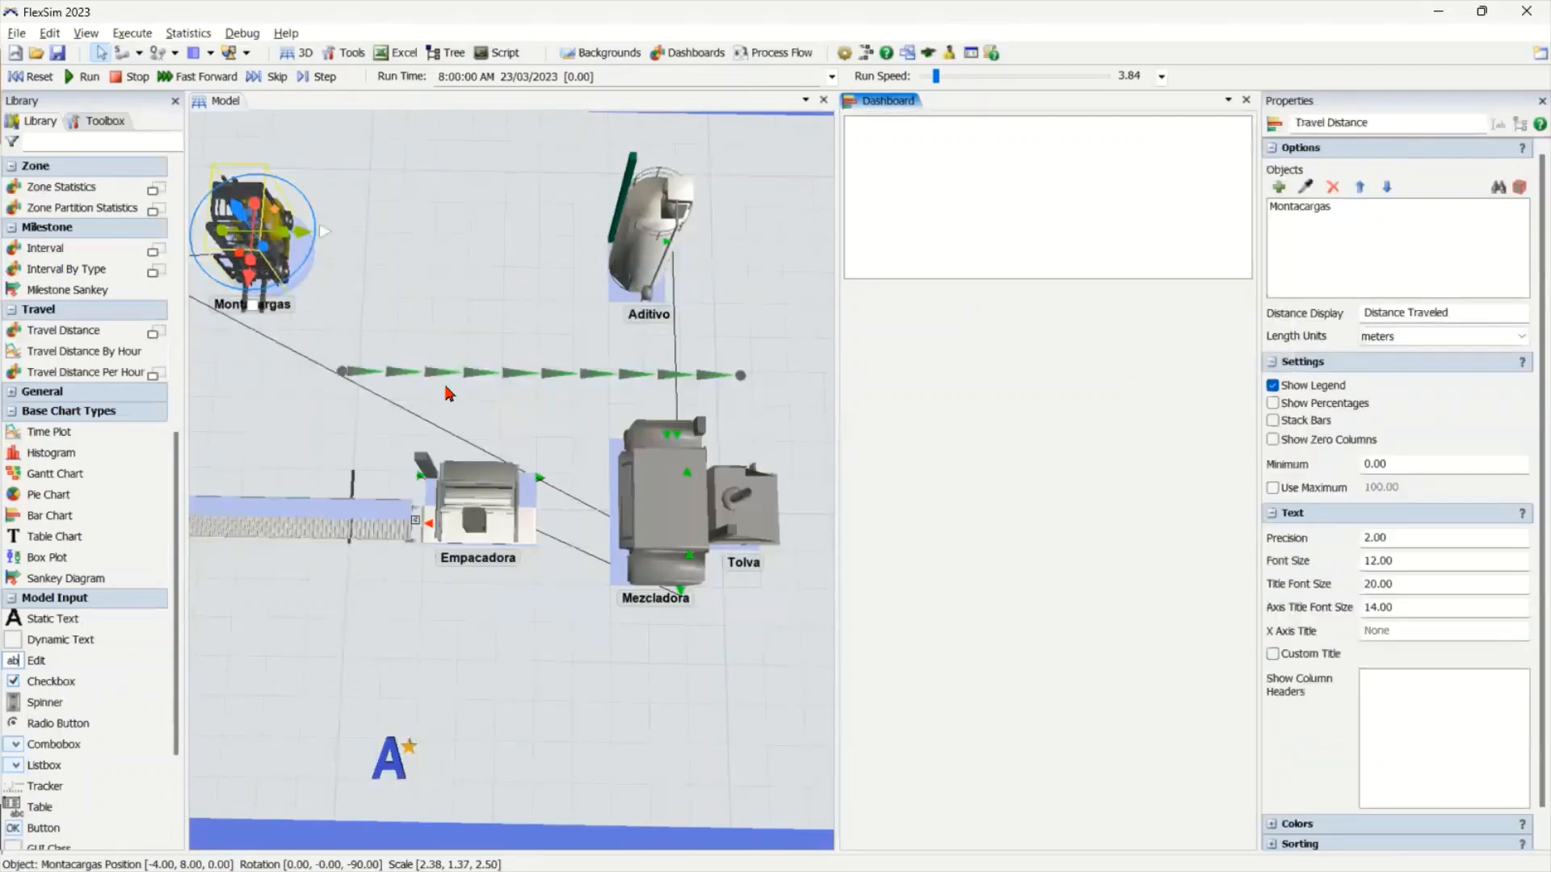
# Enable a simulation stop time and set it to 480 minutes
pyautogui.scroll(-5, 444, 379)
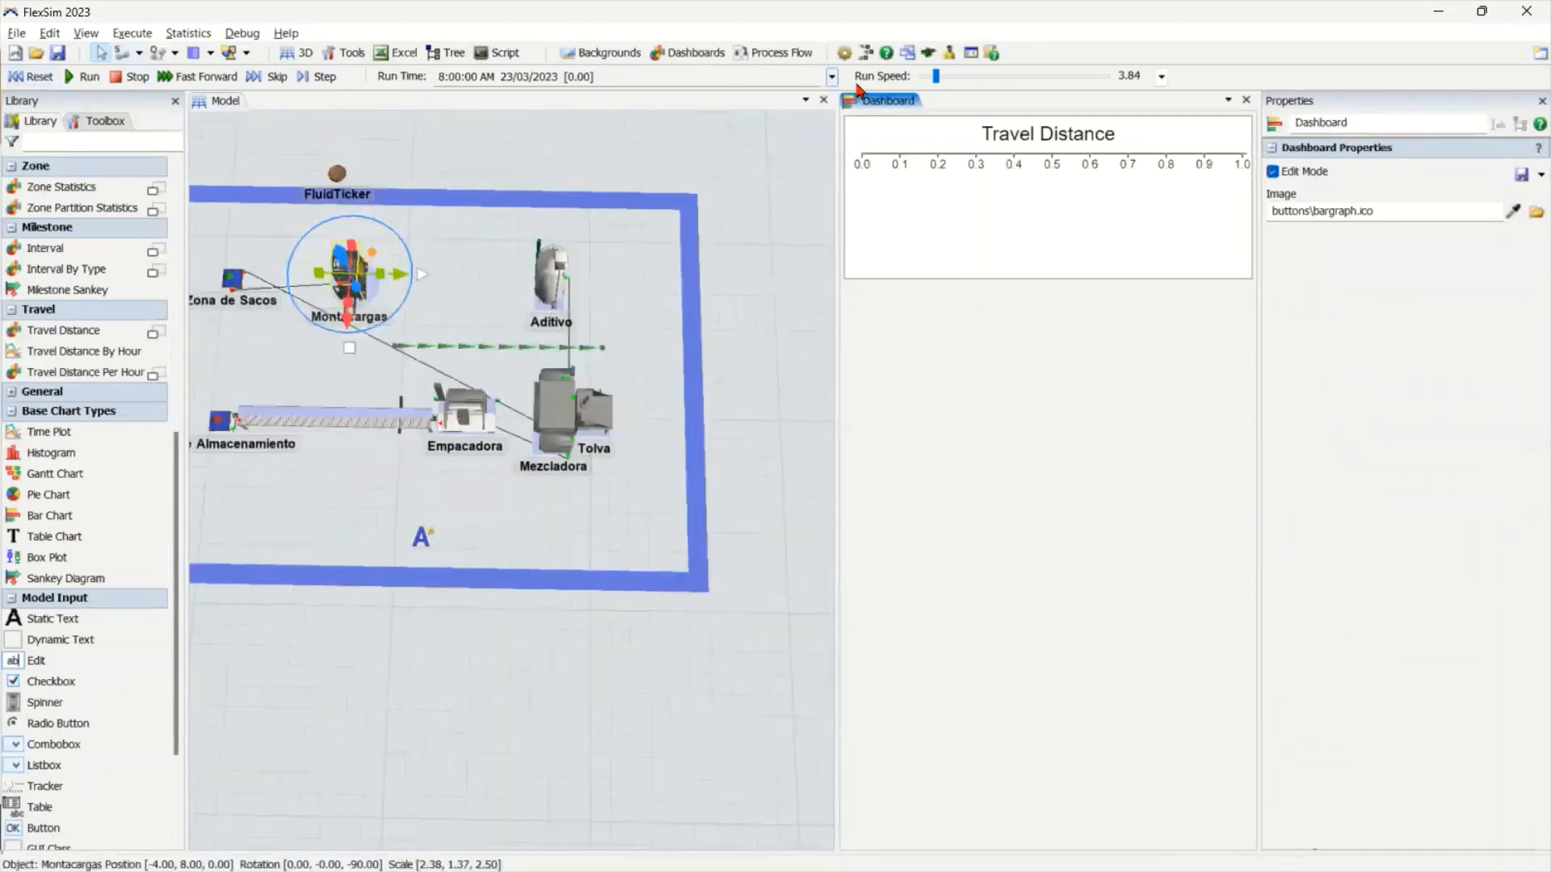
pyautogui.click(831, 76)
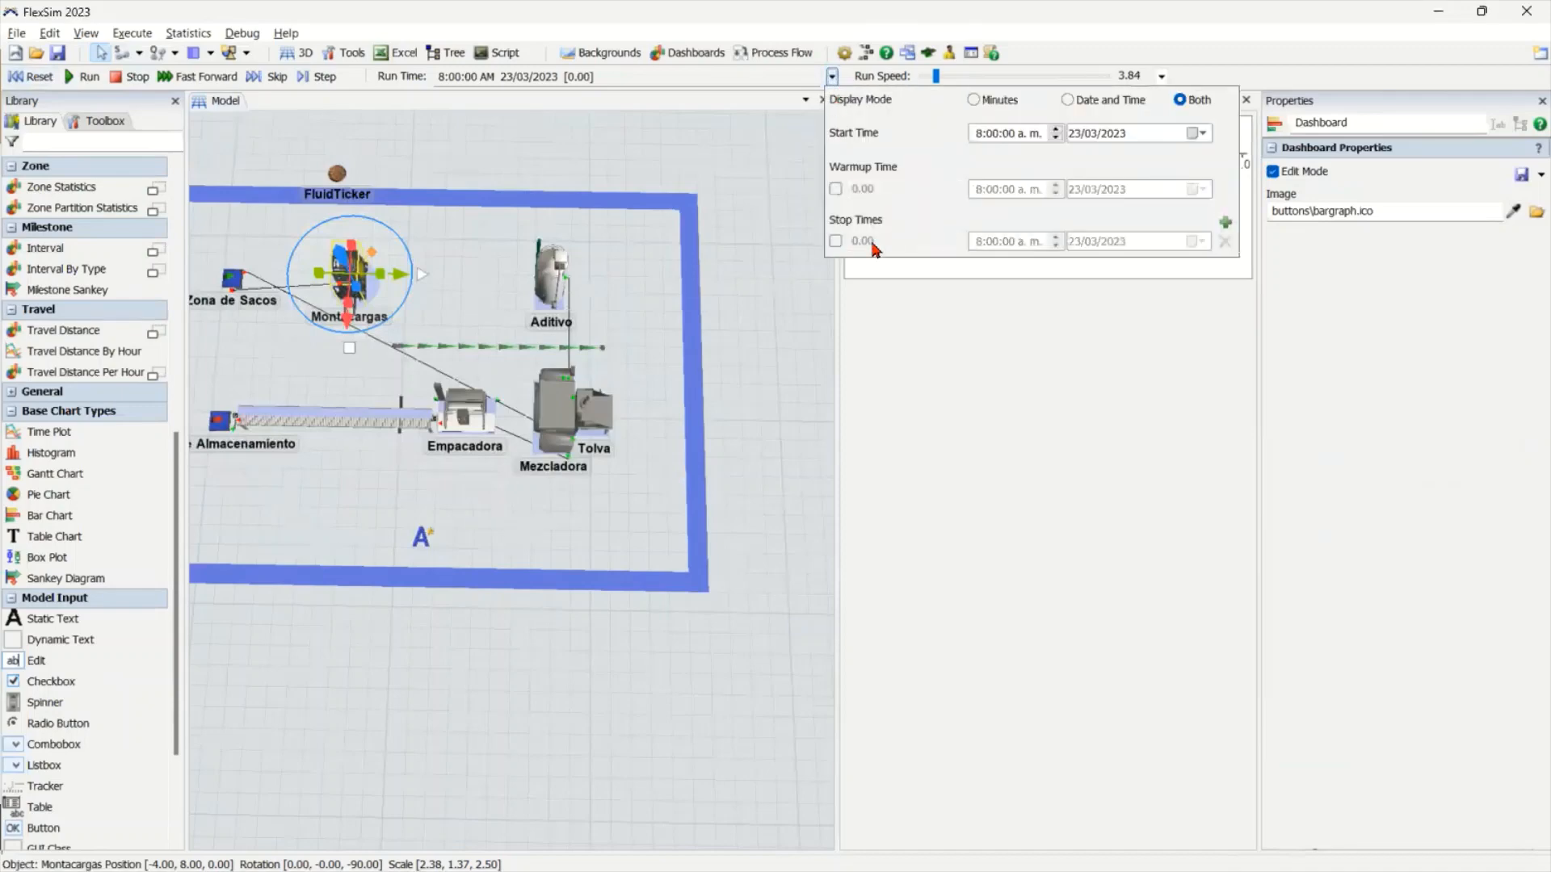
pyautogui.click(836, 240)
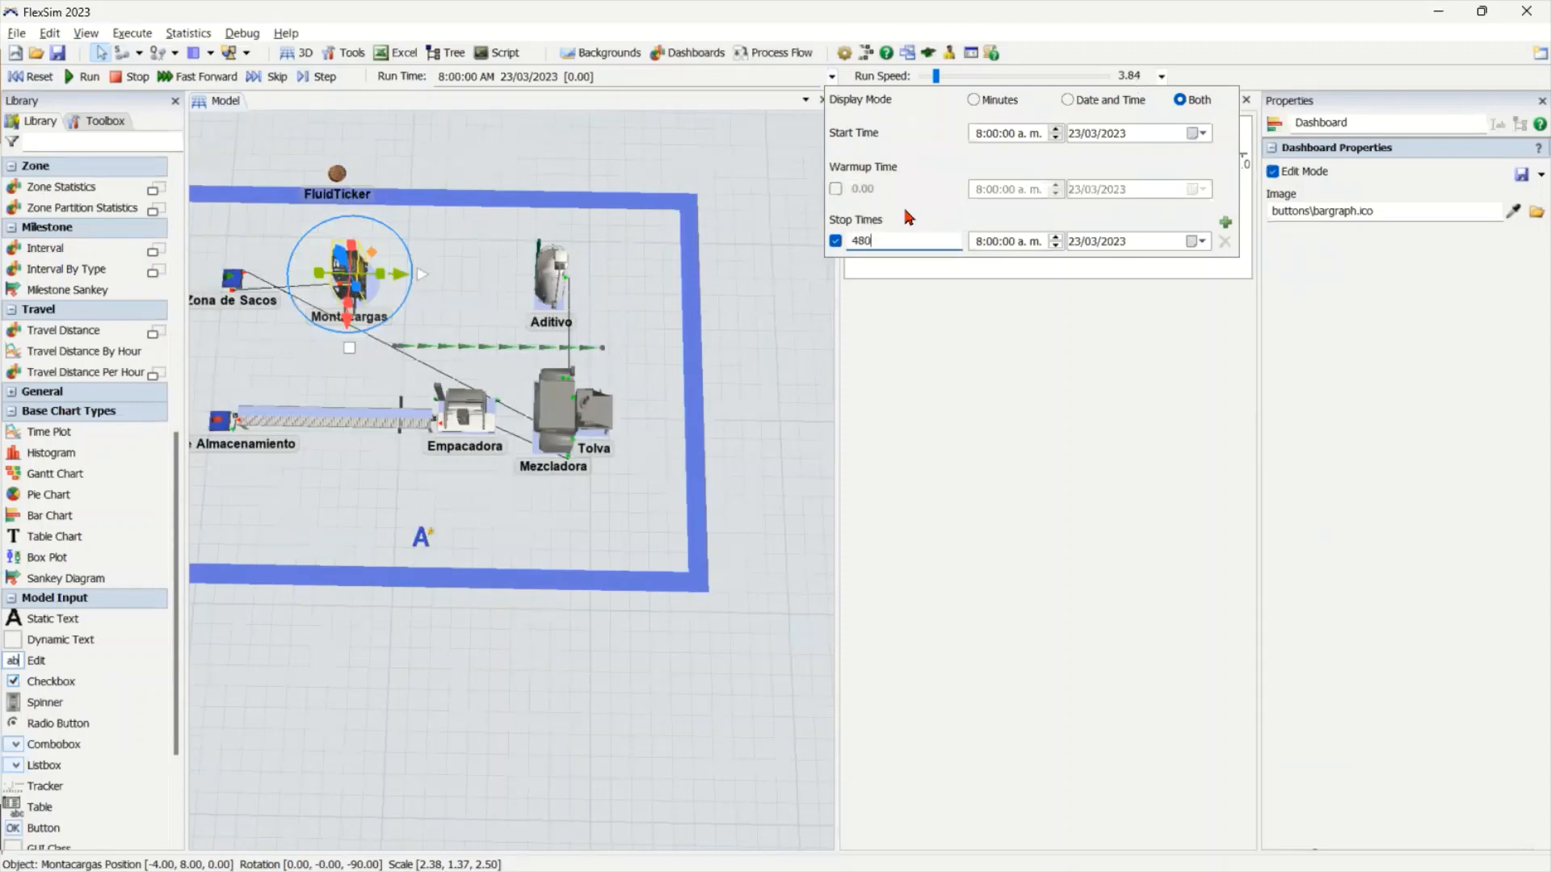
pyautogui.press('Return')
pyautogui.click(832, 77)
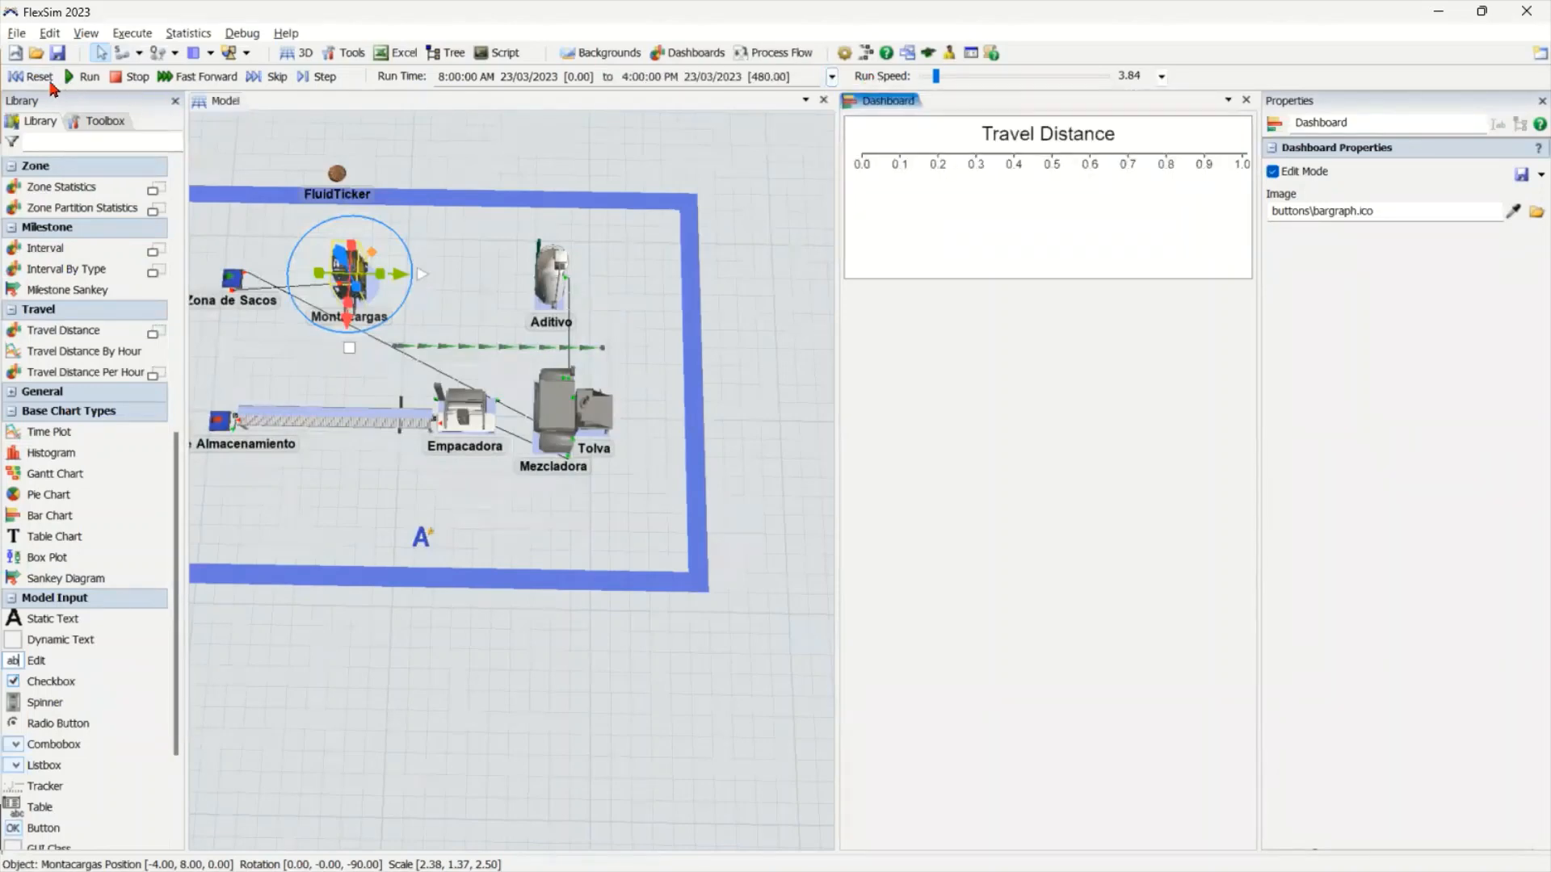
# Start the simulation run and reduce the height of the Travel Distance chart
pyautogui.click(86, 77)
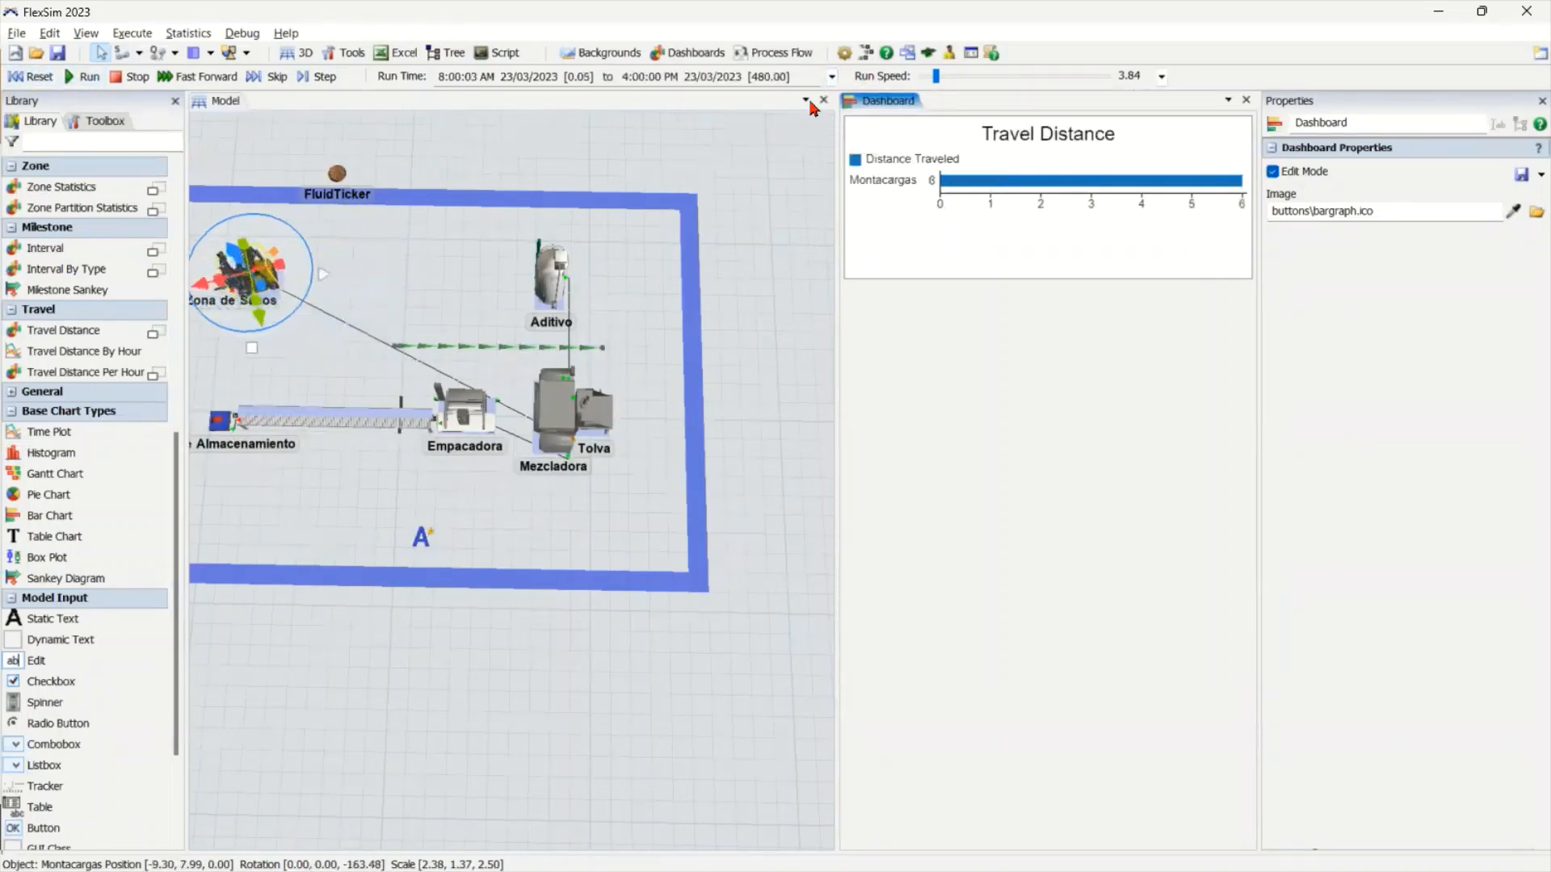
pyautogui.click(1038, 279)
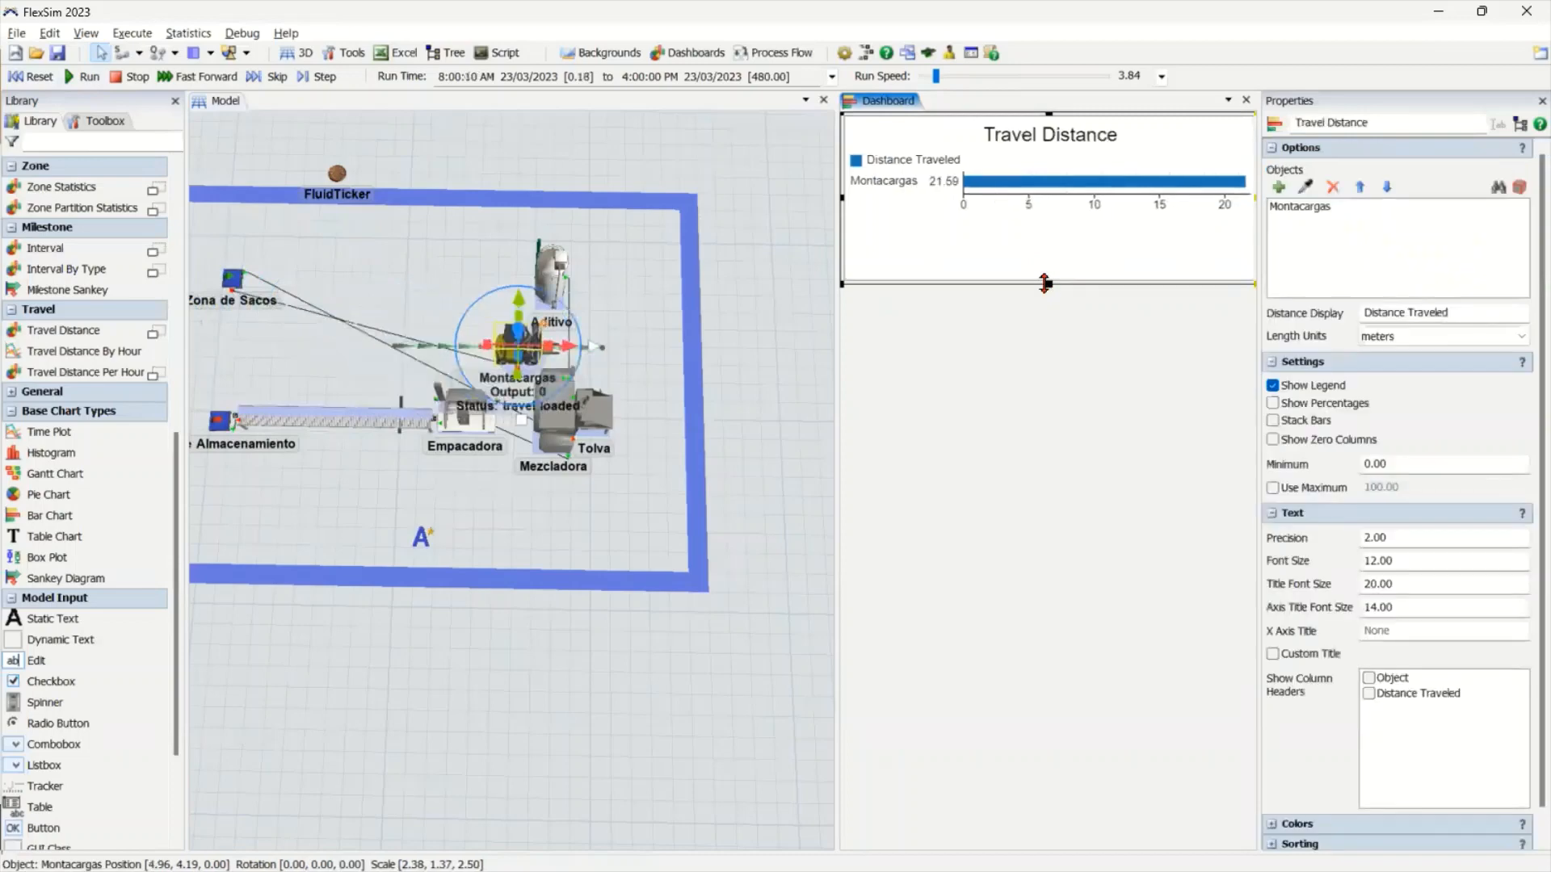
pyautogui.moveTo(1044, 283); pyautogui.dragTo(1048, 248)
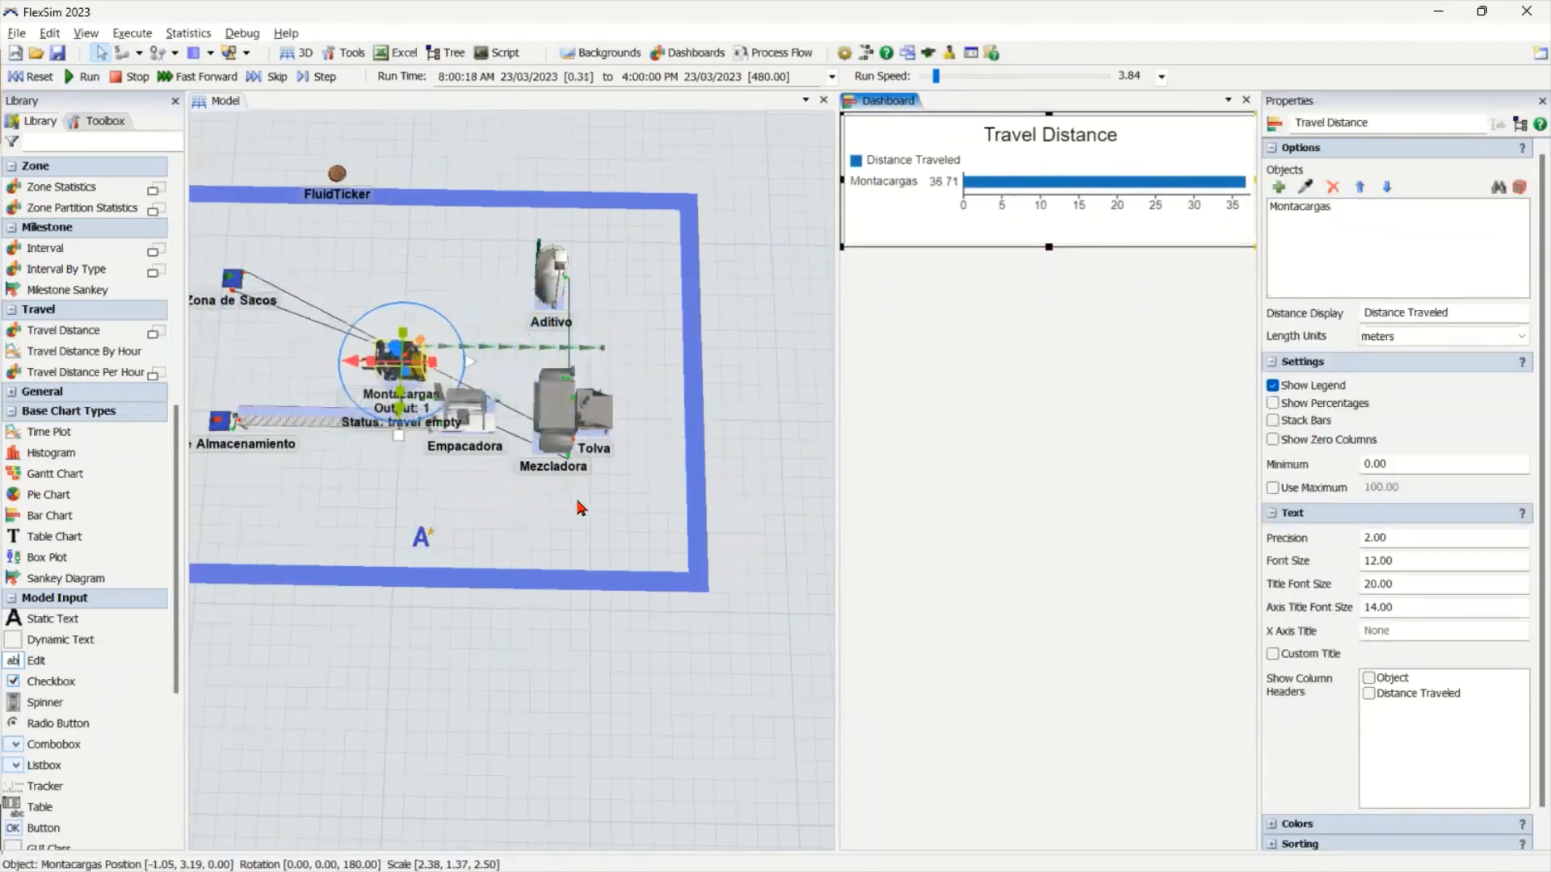
# Raise the run speed in stages to 18045 and let the simulation run to its stop time
pyautogui.moveTo(577, 501); pyautogui.dragTo(623, 511)
pyautogui.moveTo(622, 510); pyautogui.dragTo(597, 507, button='right')
pyautogui.moveTo(570, 532); pyautogui.dragTo(449, 541)
pyautogui.scroll(3, 537, 540)
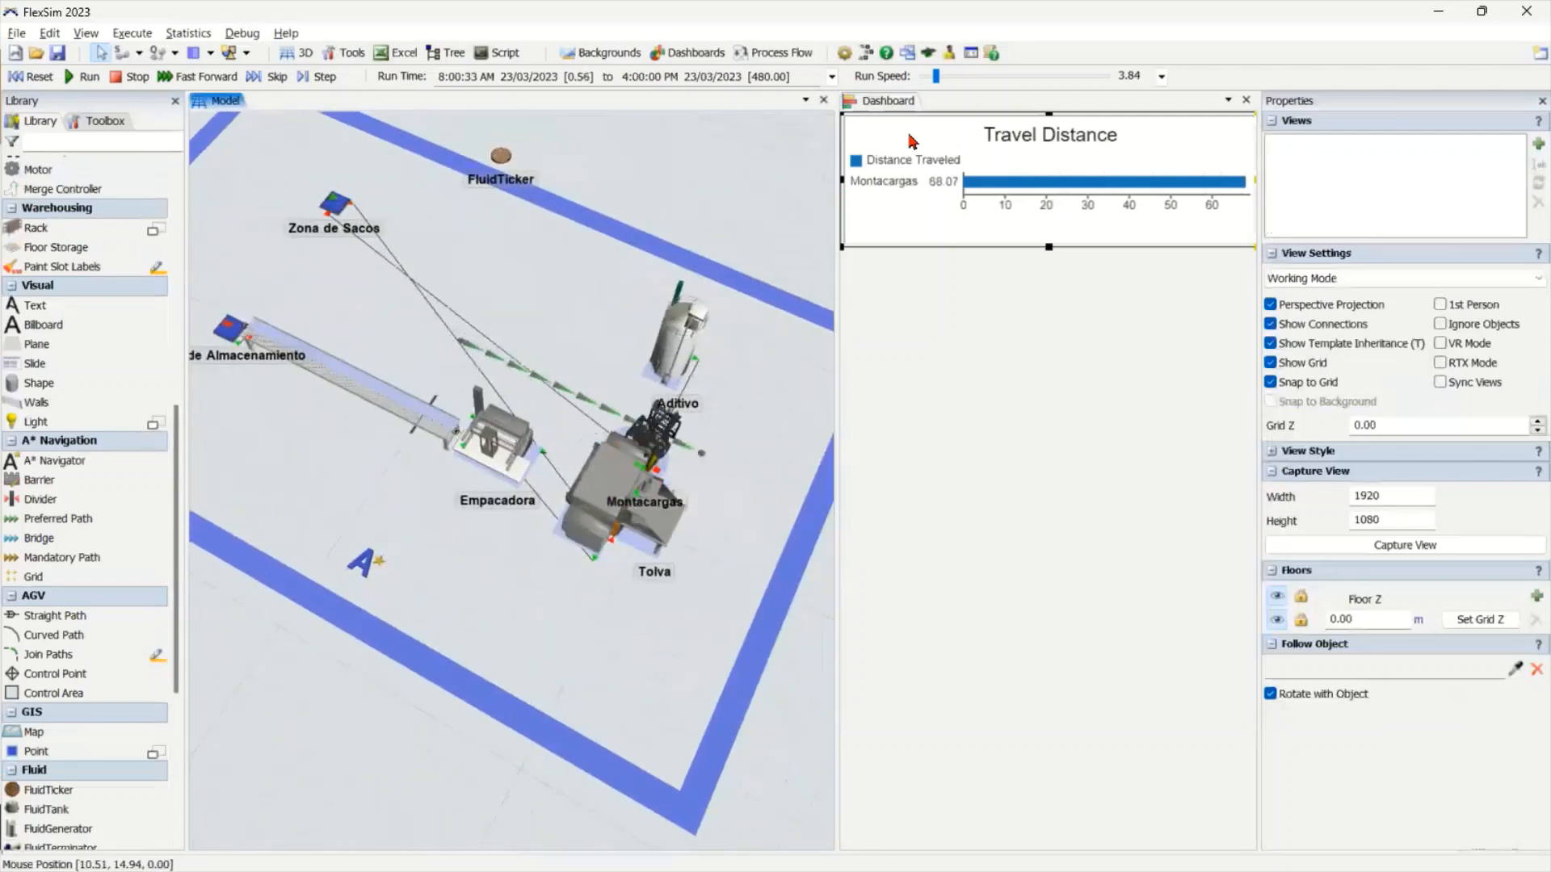
pyautogui.click(958, 76)
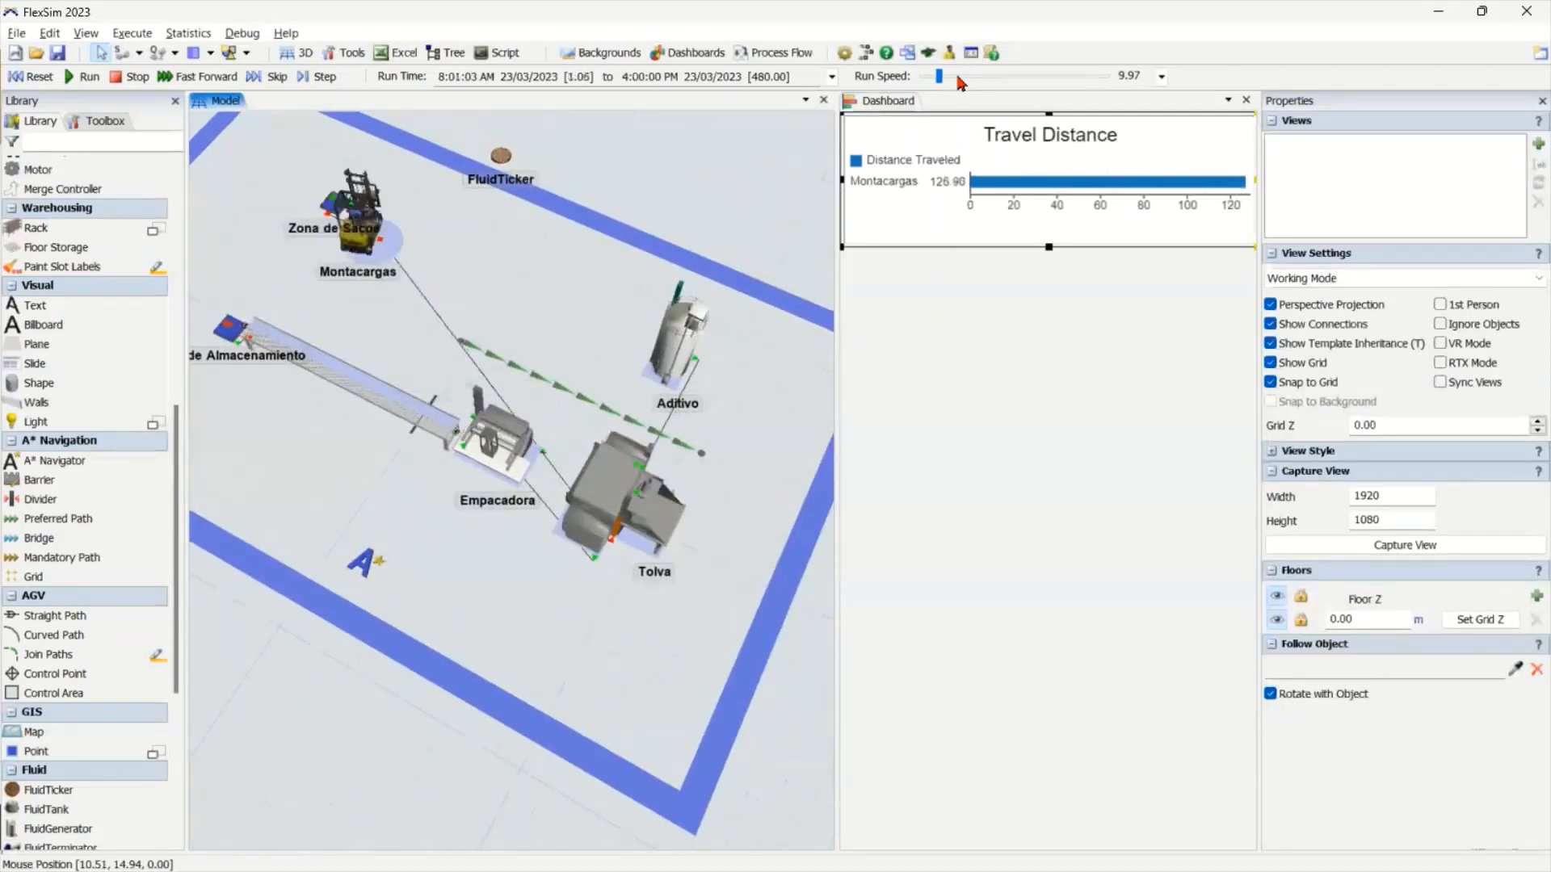
pyautogui.click(958, 76)
pyautogui.click(958, 76)
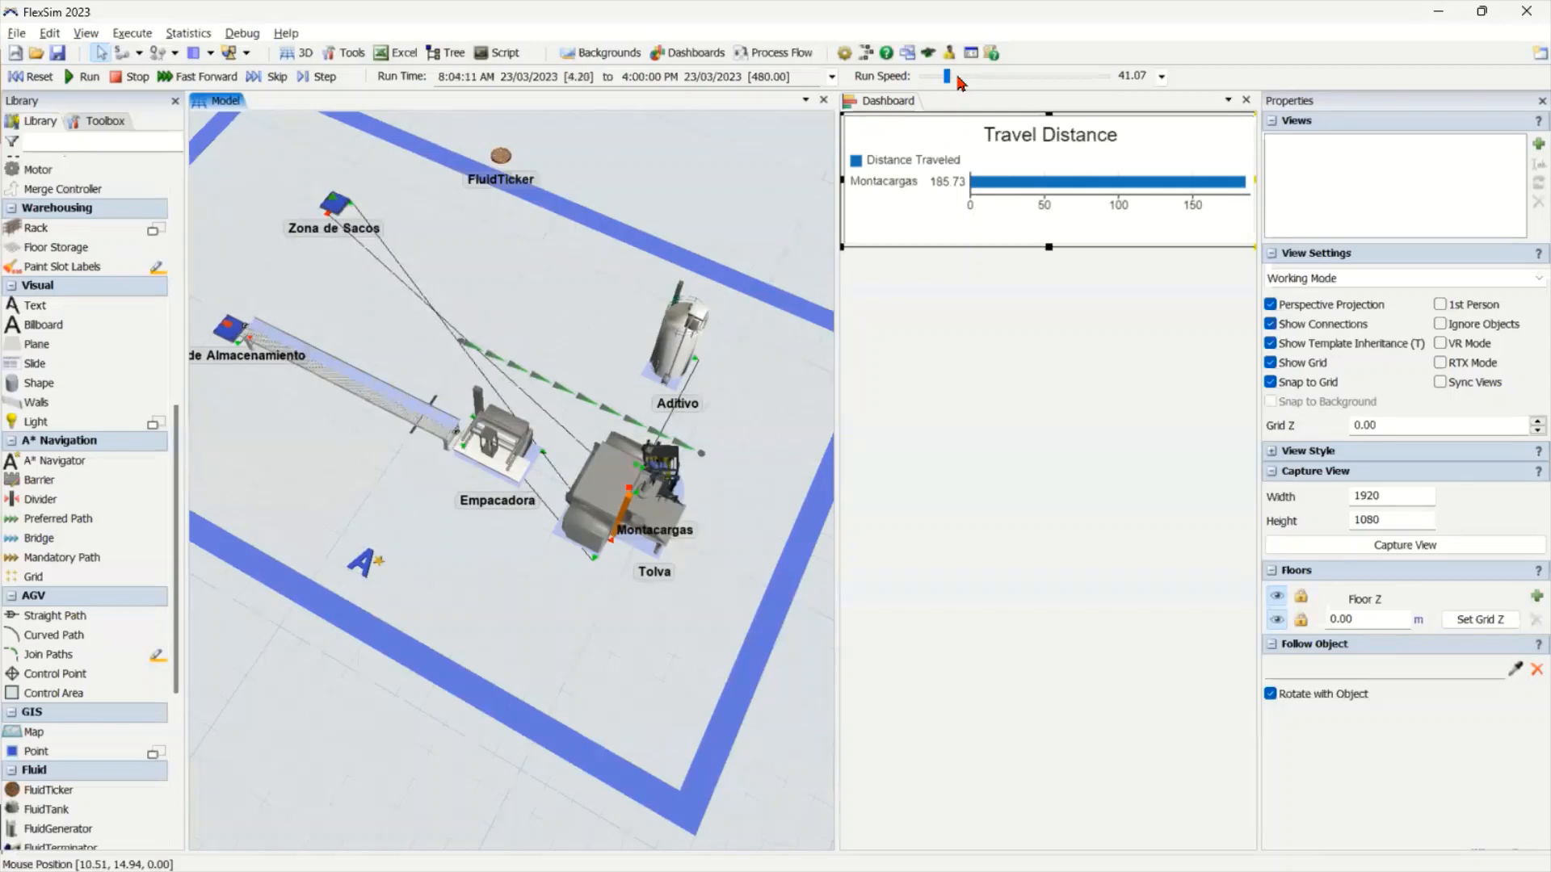
pyautogui.click(958, 77)
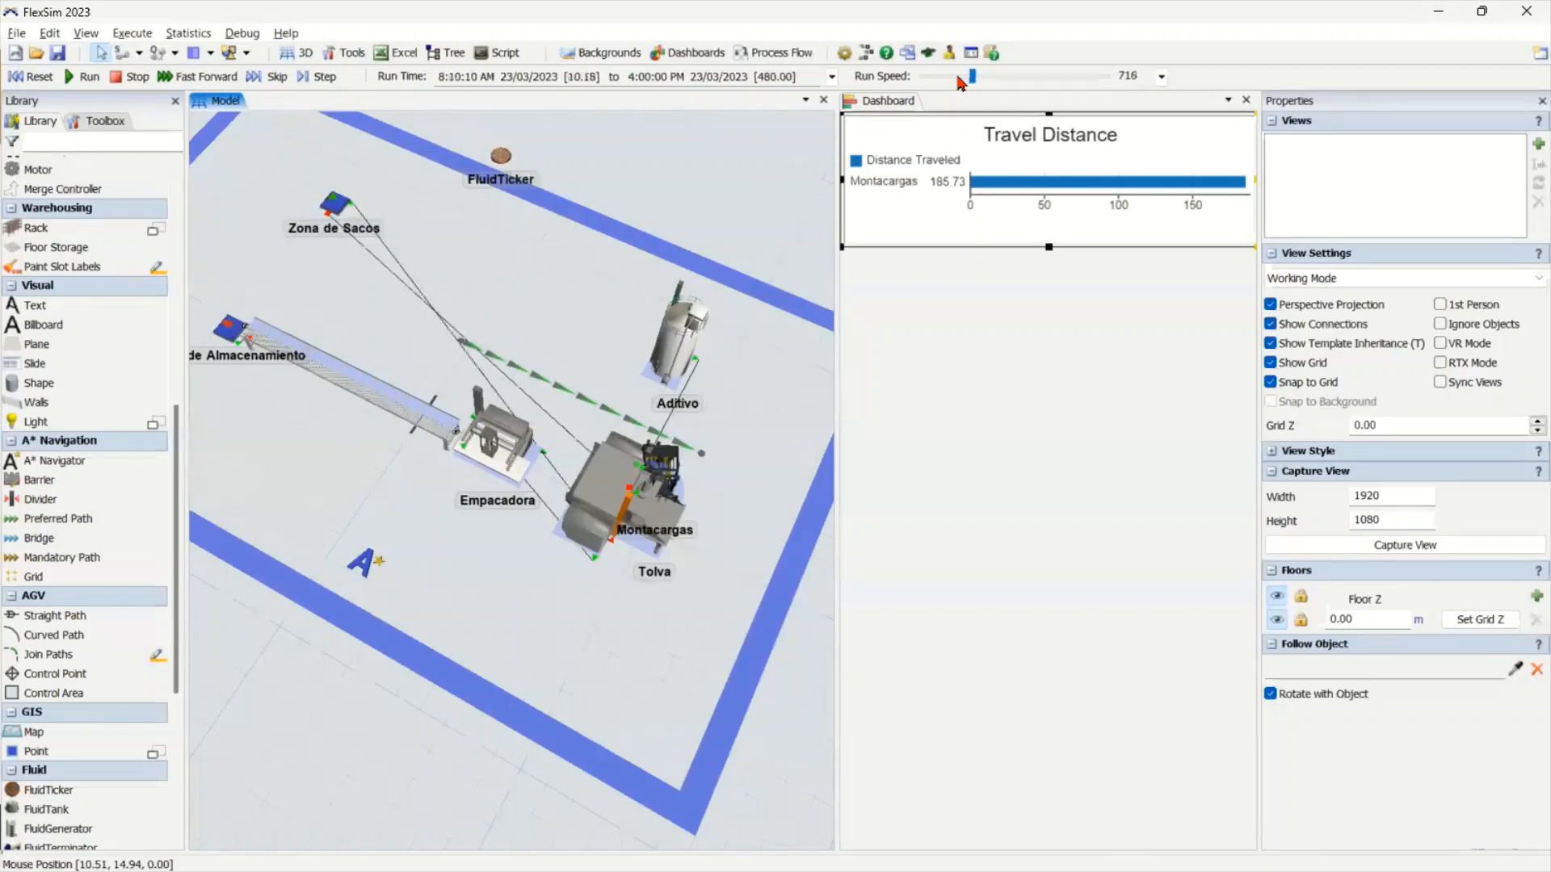
pyautogui.click(983, 78)
pyautogui.click(1009, 79)
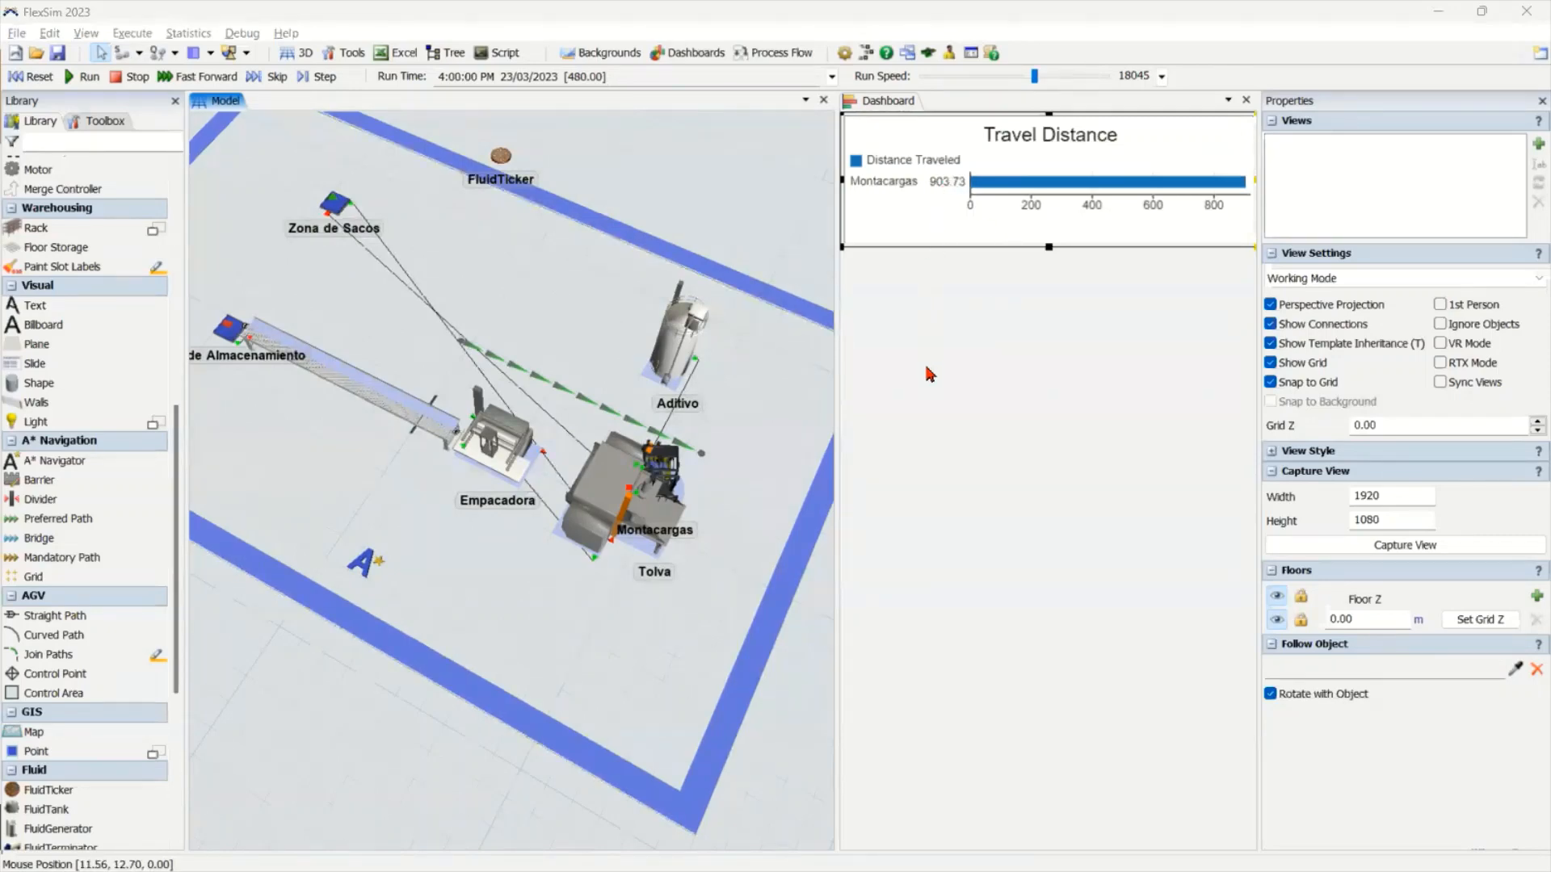
# Reset the simulation to its start time
pyautogui.click(42, 78)
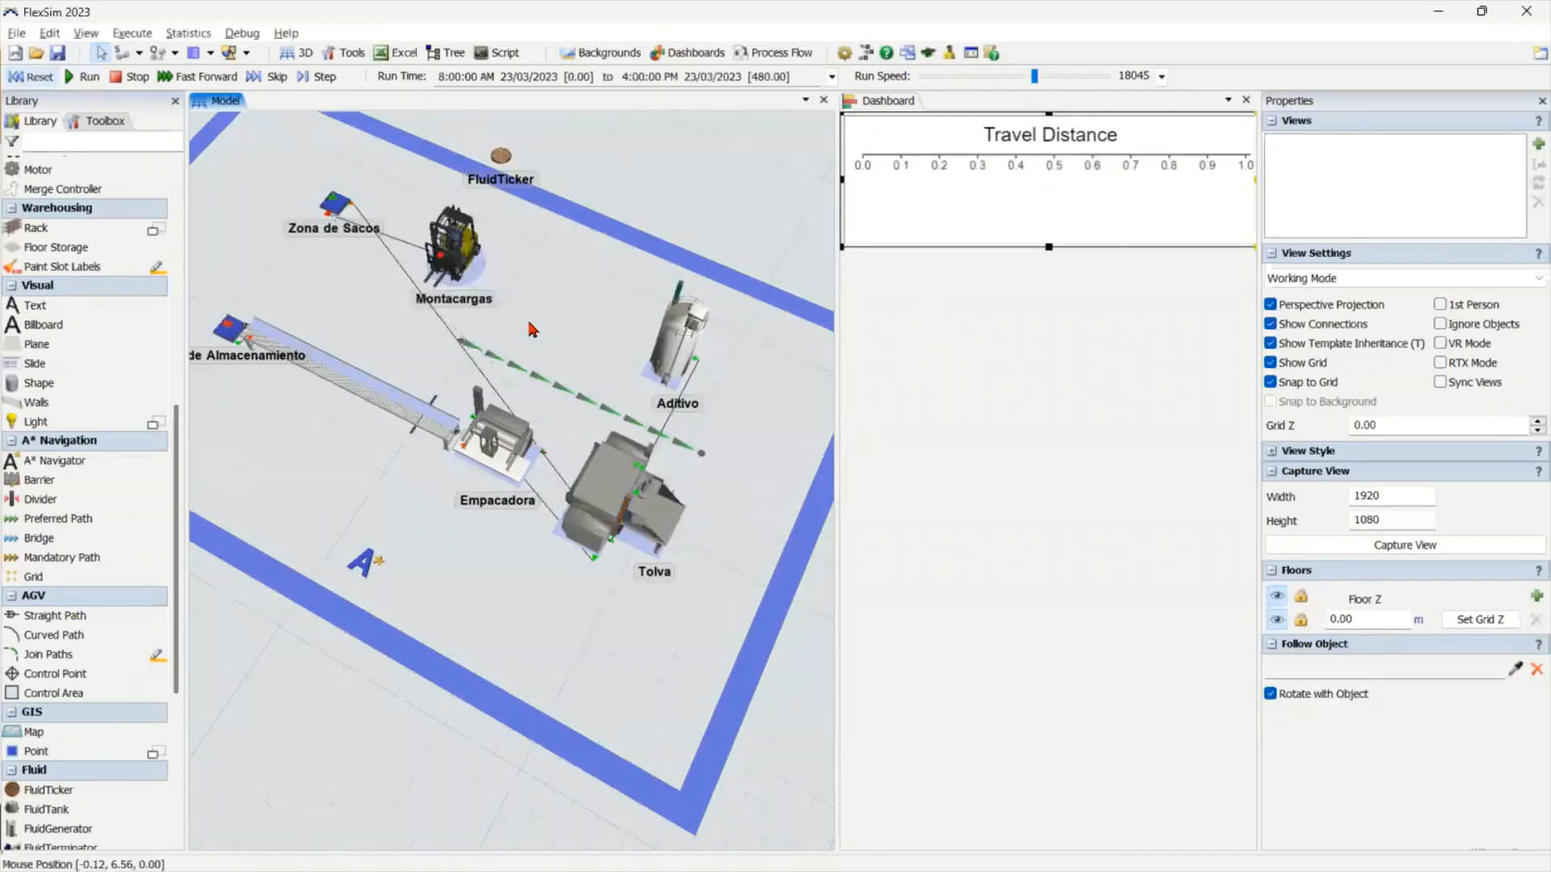
pyautogui.moveTo(554, 325); pyautogui.dragTo(414, 288)
pyautogui.moveTo(414, 288); pyautogui.dragTo(432, 289, button='right')
pyautogui.moveTo(413, 299); pyautogui.dragTo(471, 339)
pyautogui.scroll(-5, 436, 315)
pyautogui.moveTo(643, 365); pyautogui.dragTo(662, 366)
pyautogui.moveTo(665, 369); pyautogui.dragTo(666, 376, button='right')
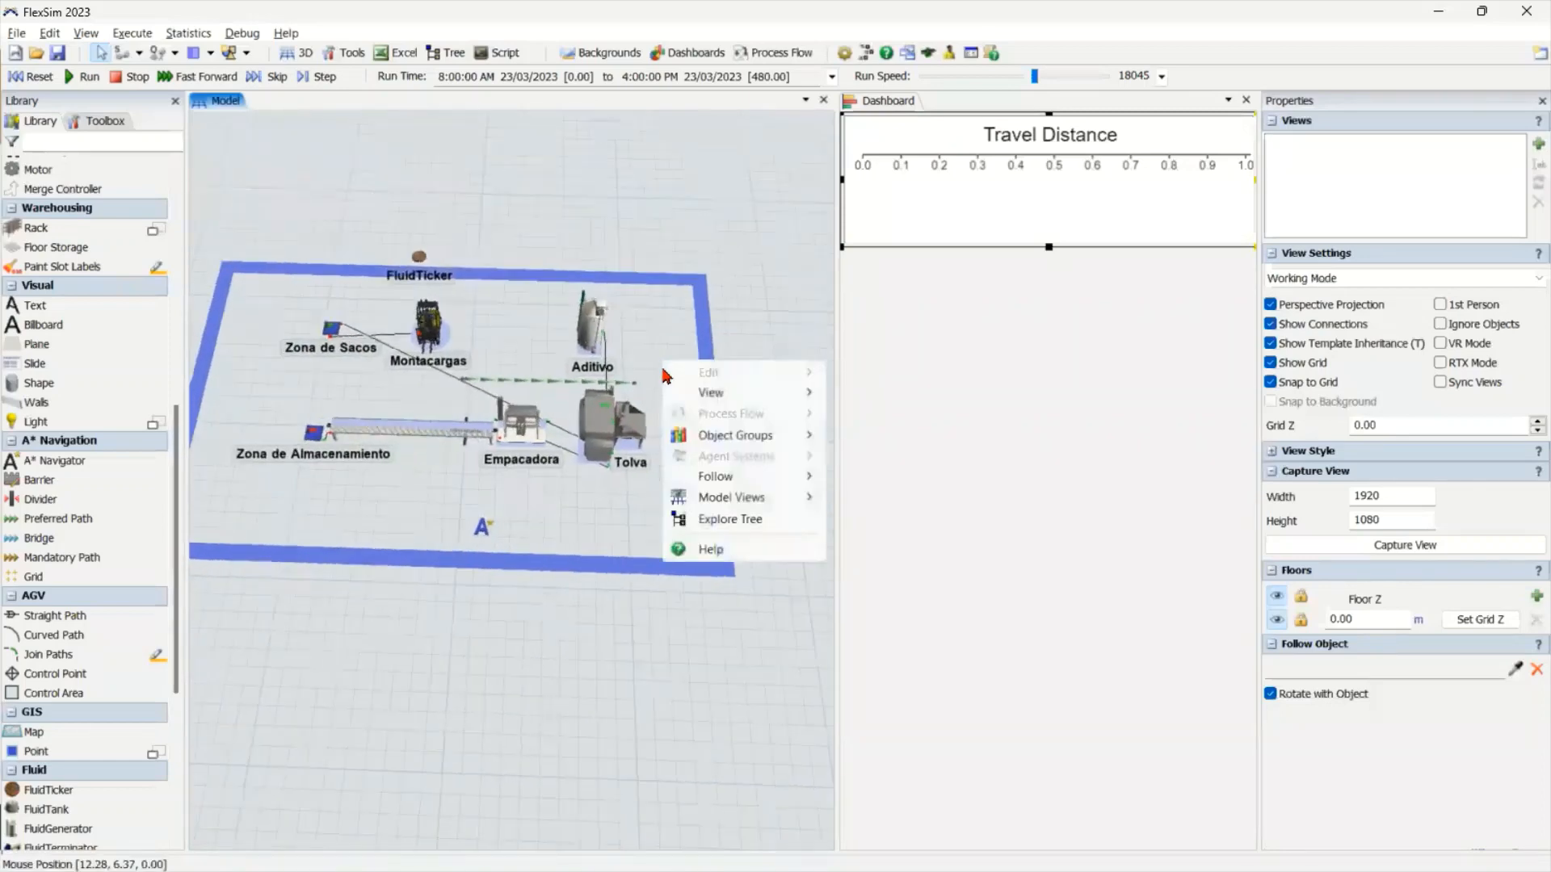
pyautogui.click(650, 331)
pyautogui.scroll(3, 716, 392)
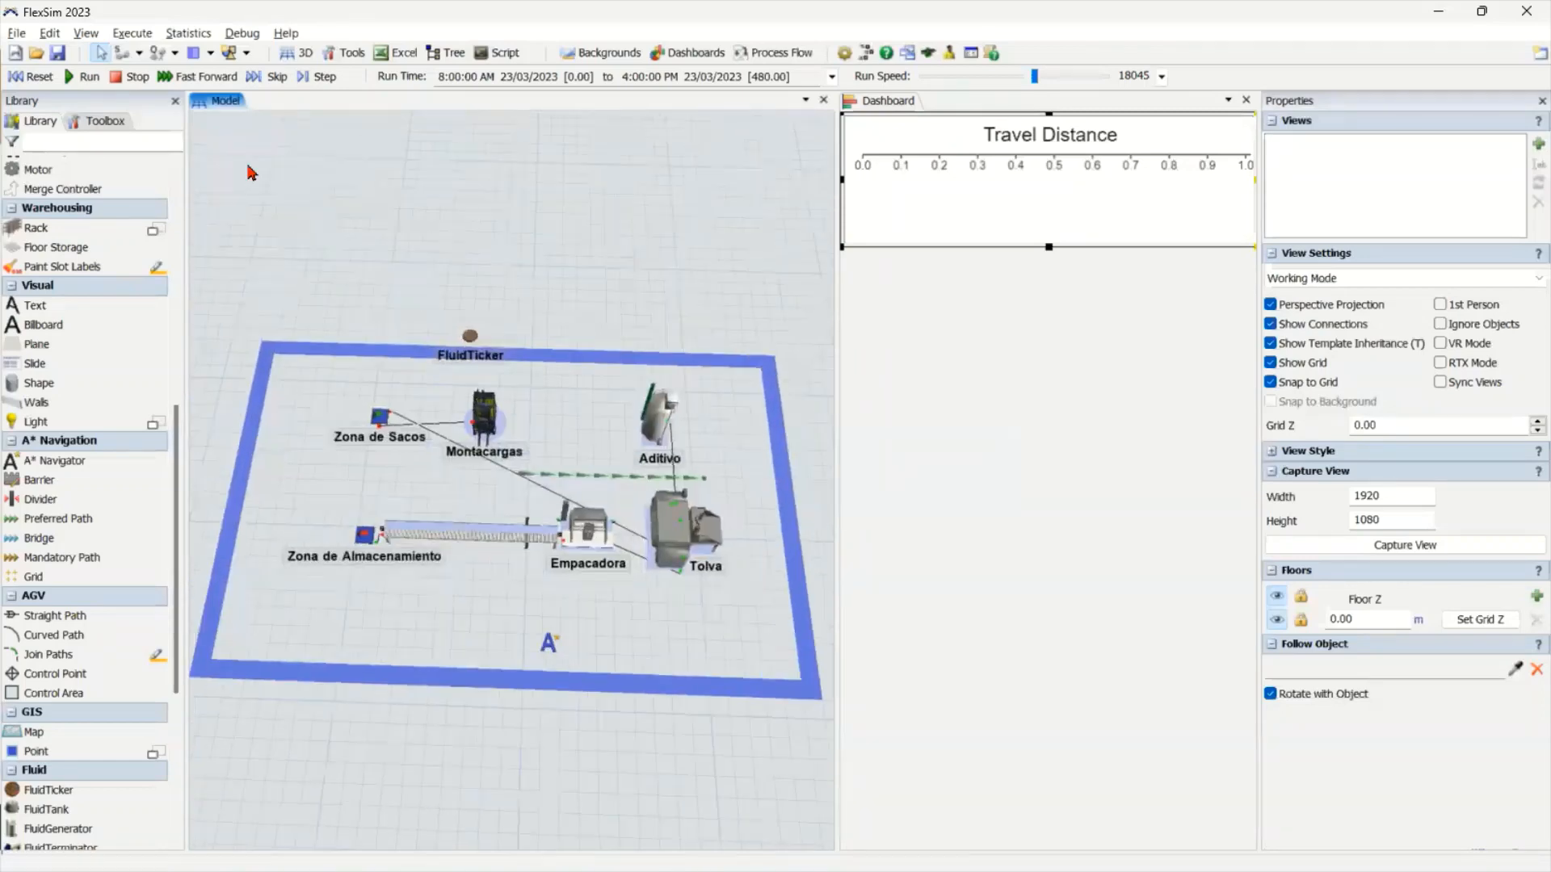
# Show the Model Layouts tools and reset the model again
pyautogui.click(100, 38)
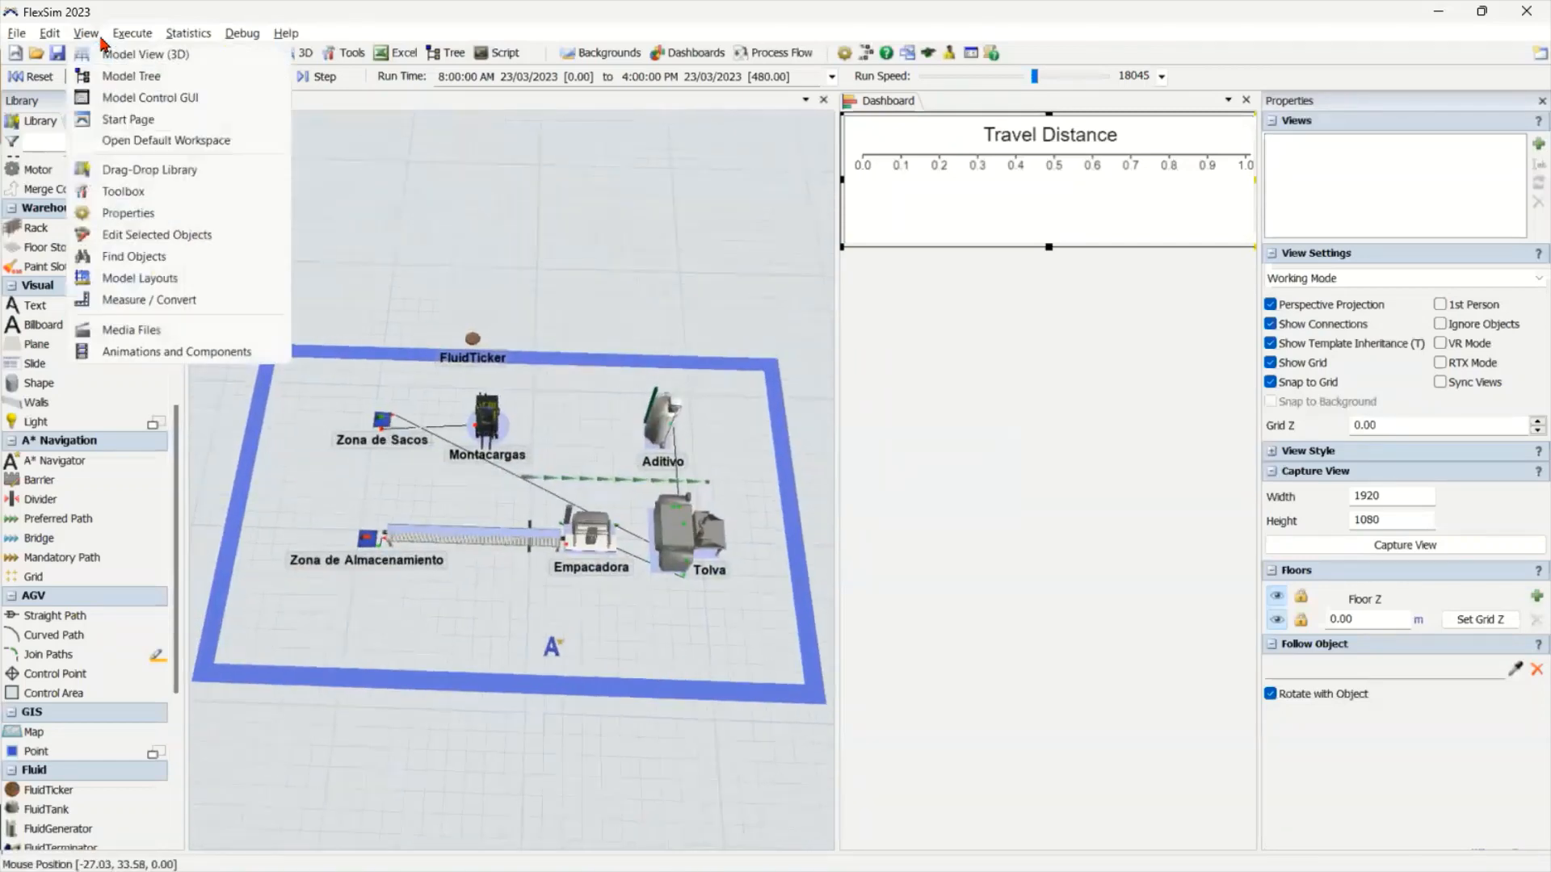
pyautogui.click(223, 282)
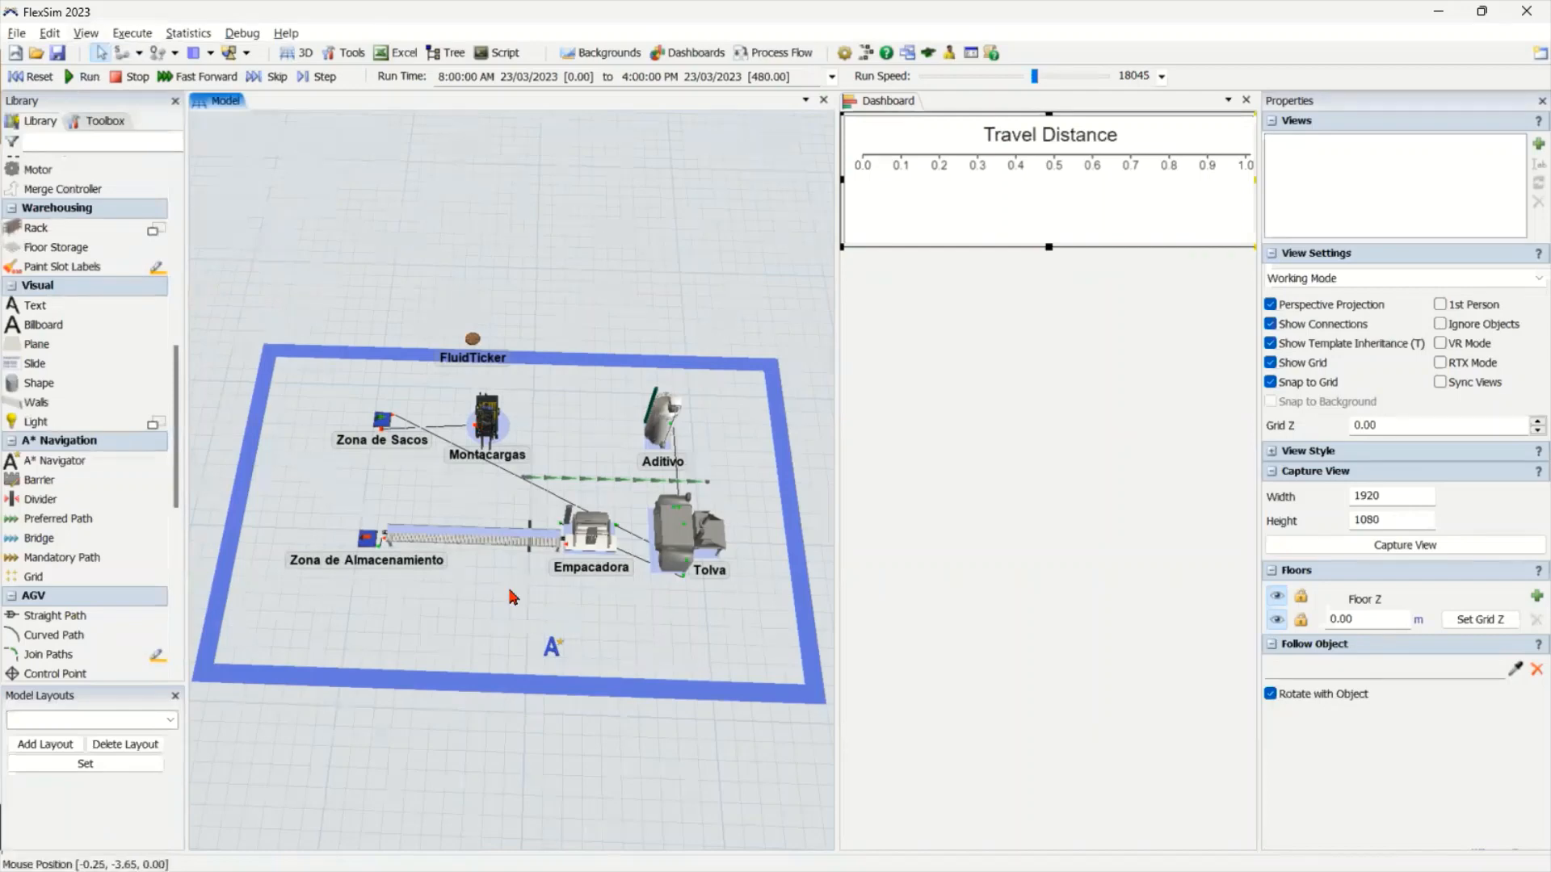
pyautogui.scroll(2, 509, 598)
pyautogui.scroll(2, 390, 616)
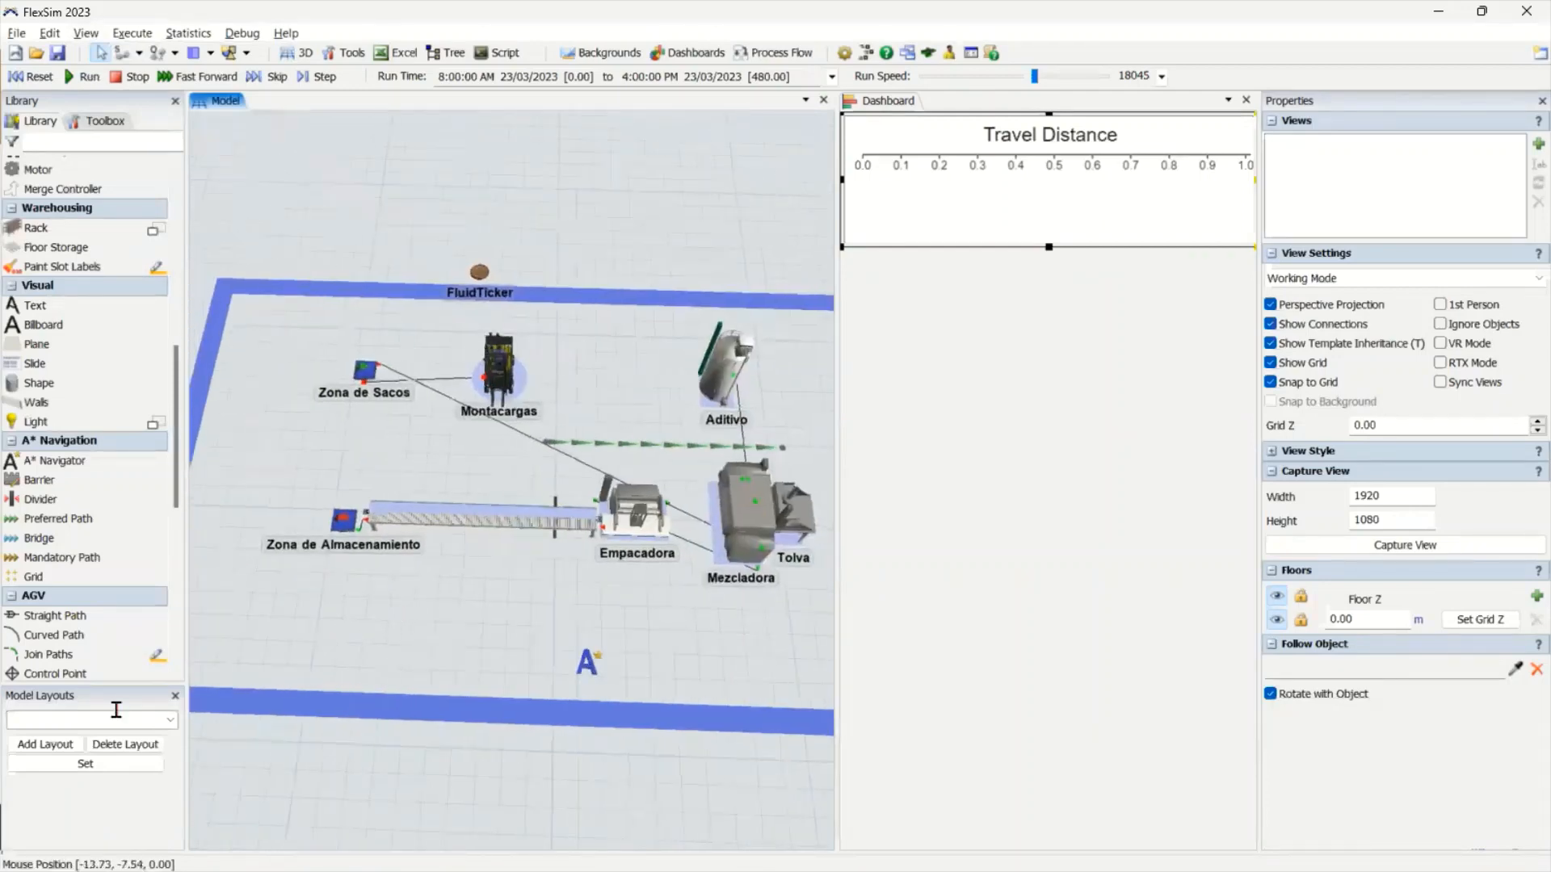
pyautogui.scroll(-2, 462, 612)
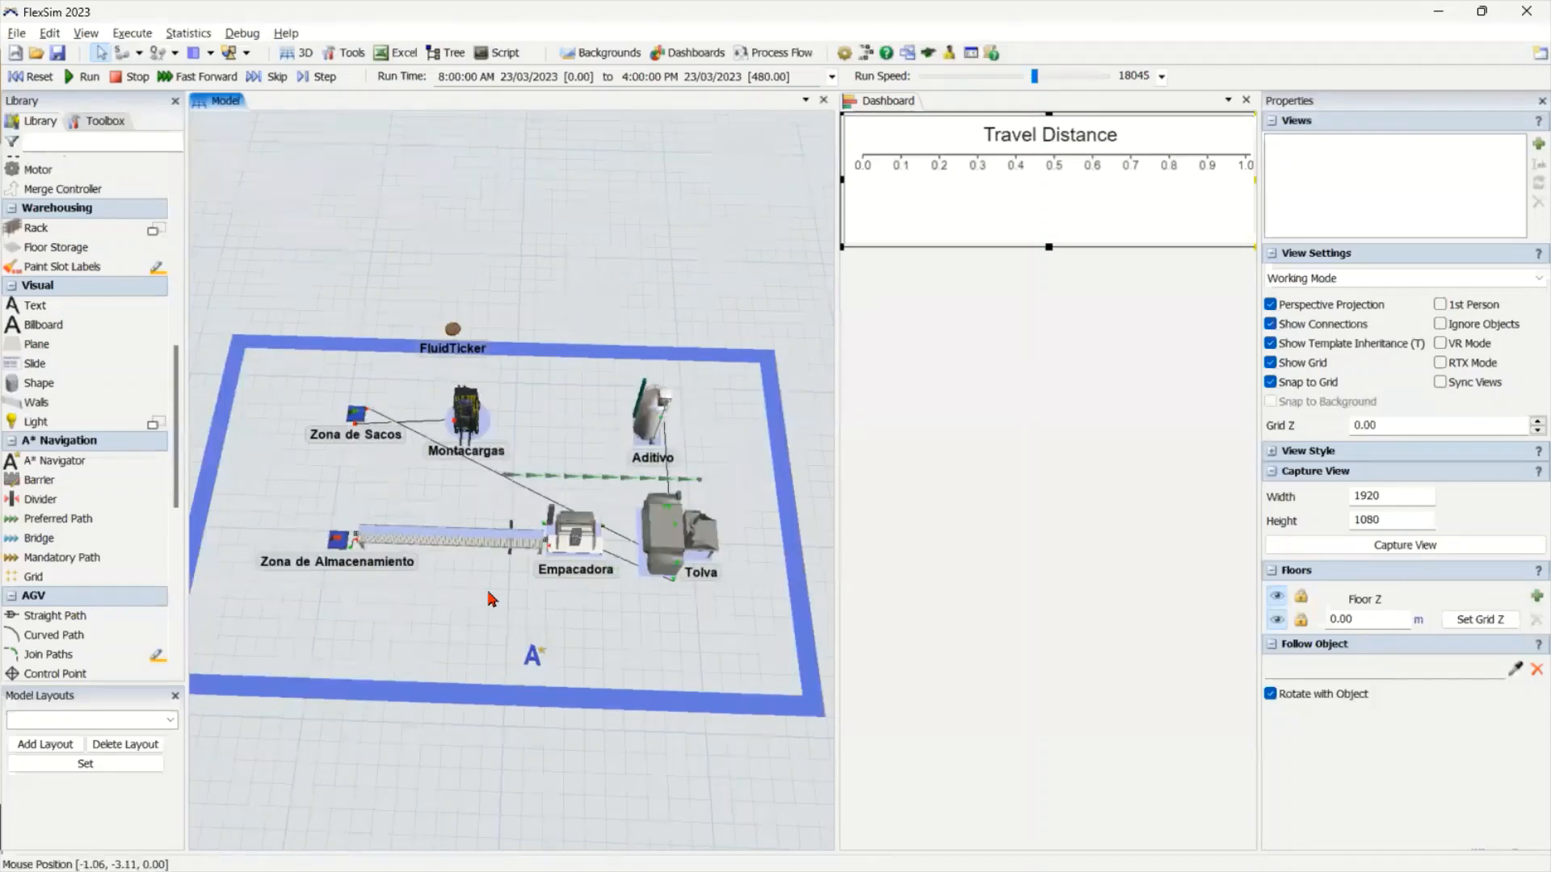
pyautogui.click(25, 78)
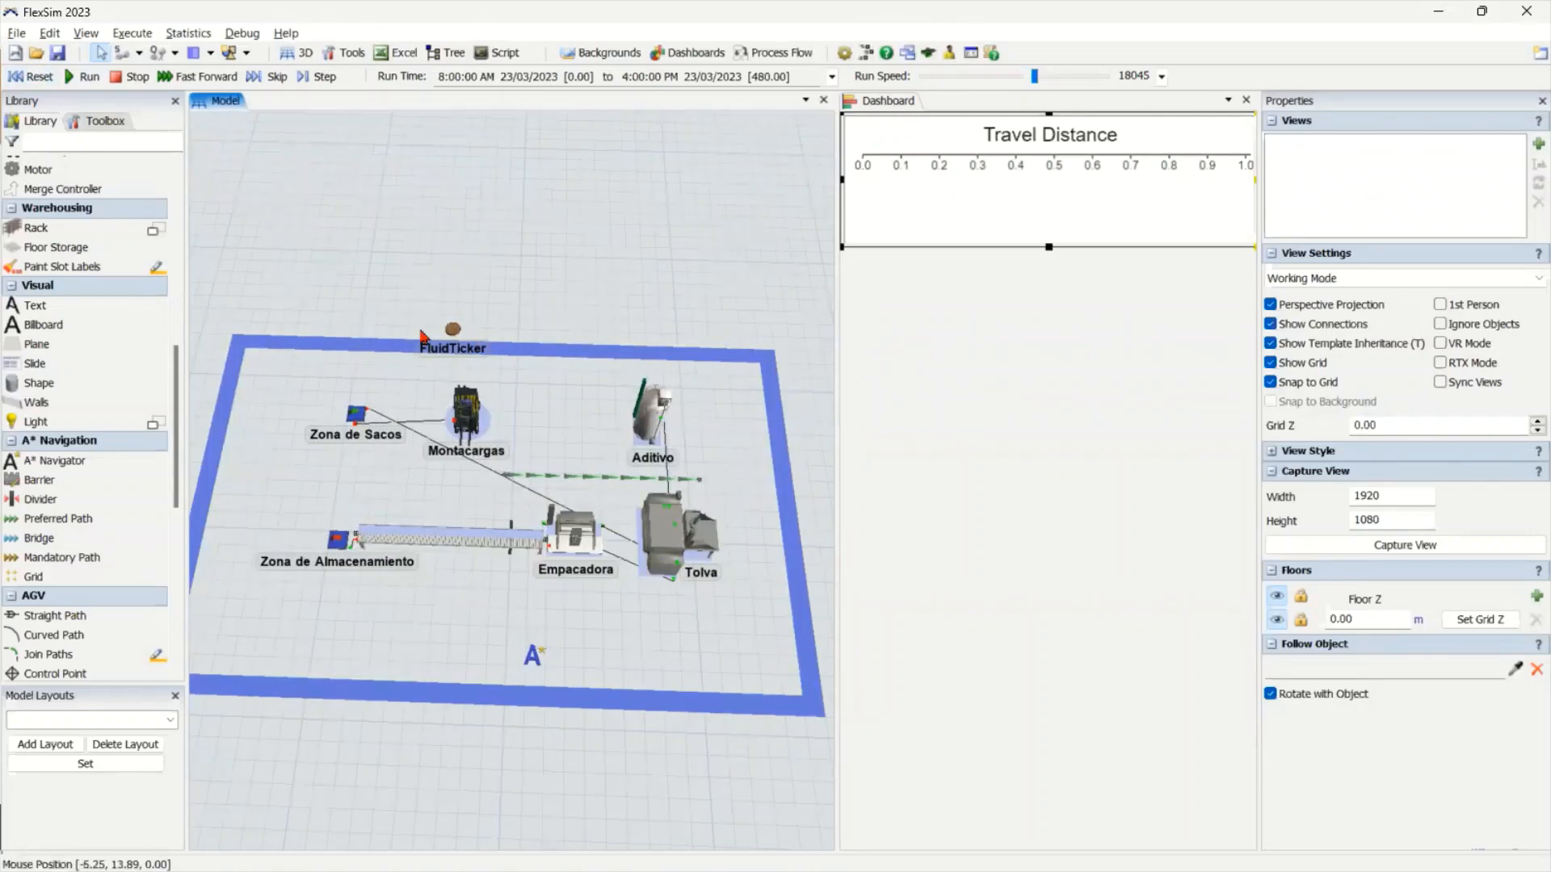
# Add a model layout for the current arrangement and move Zona de Sacos beside Aditivo, at position 12, 8, 0
pyautogui.click(70, 753)
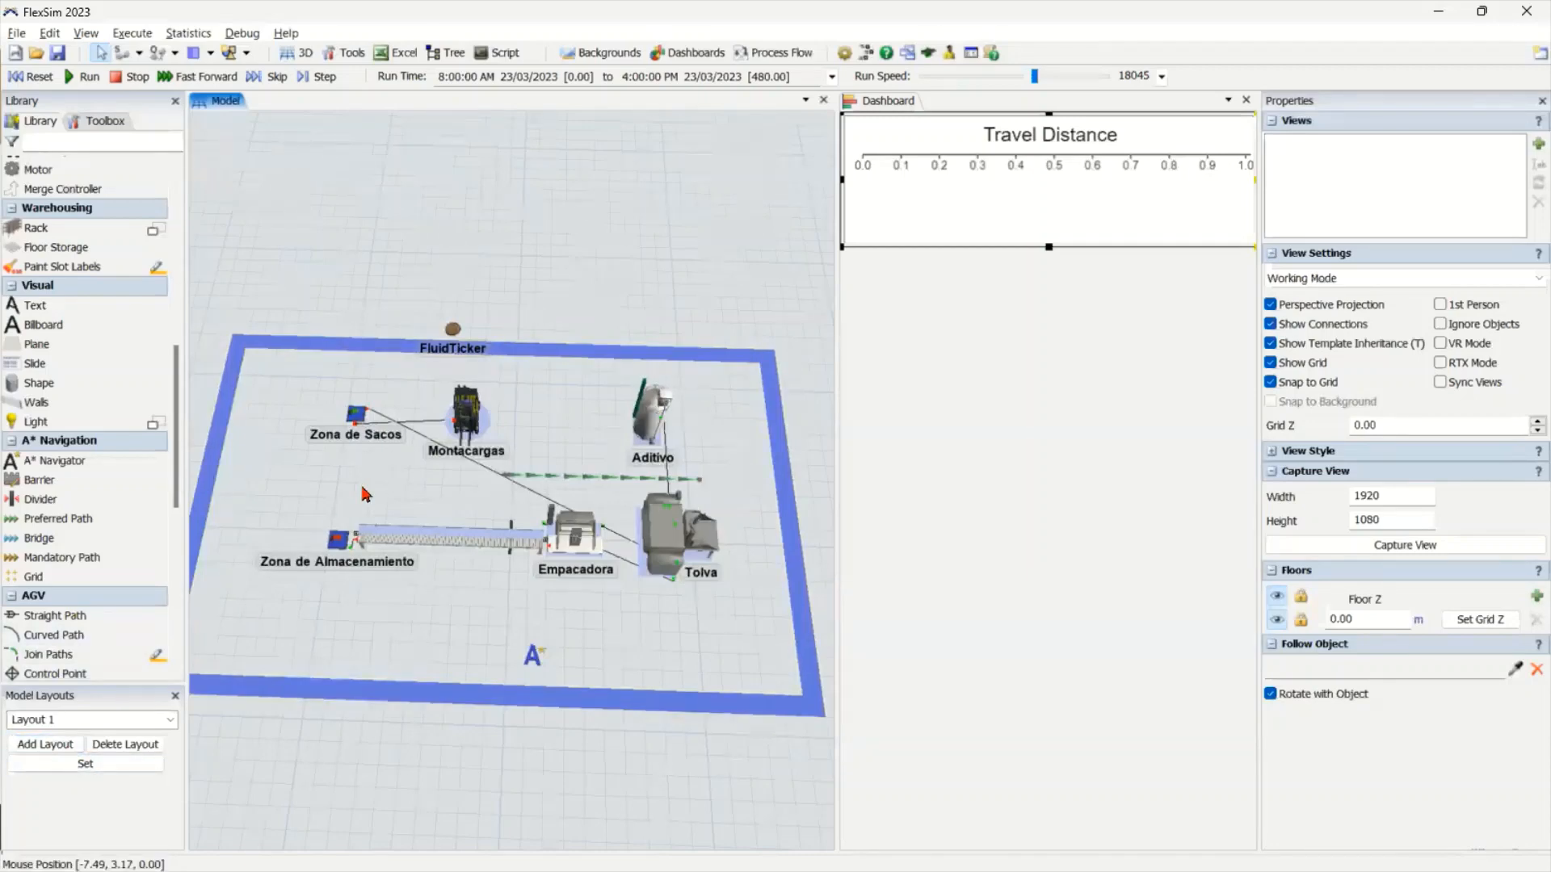
pyautogui.scroll(3, 296, 426)
pyautogui.moveTo(296, 425); pyautogui.dragTo(769, 487)
pyautogui.moveTo(810, 557); pyautogui.dragTo(571, 581)
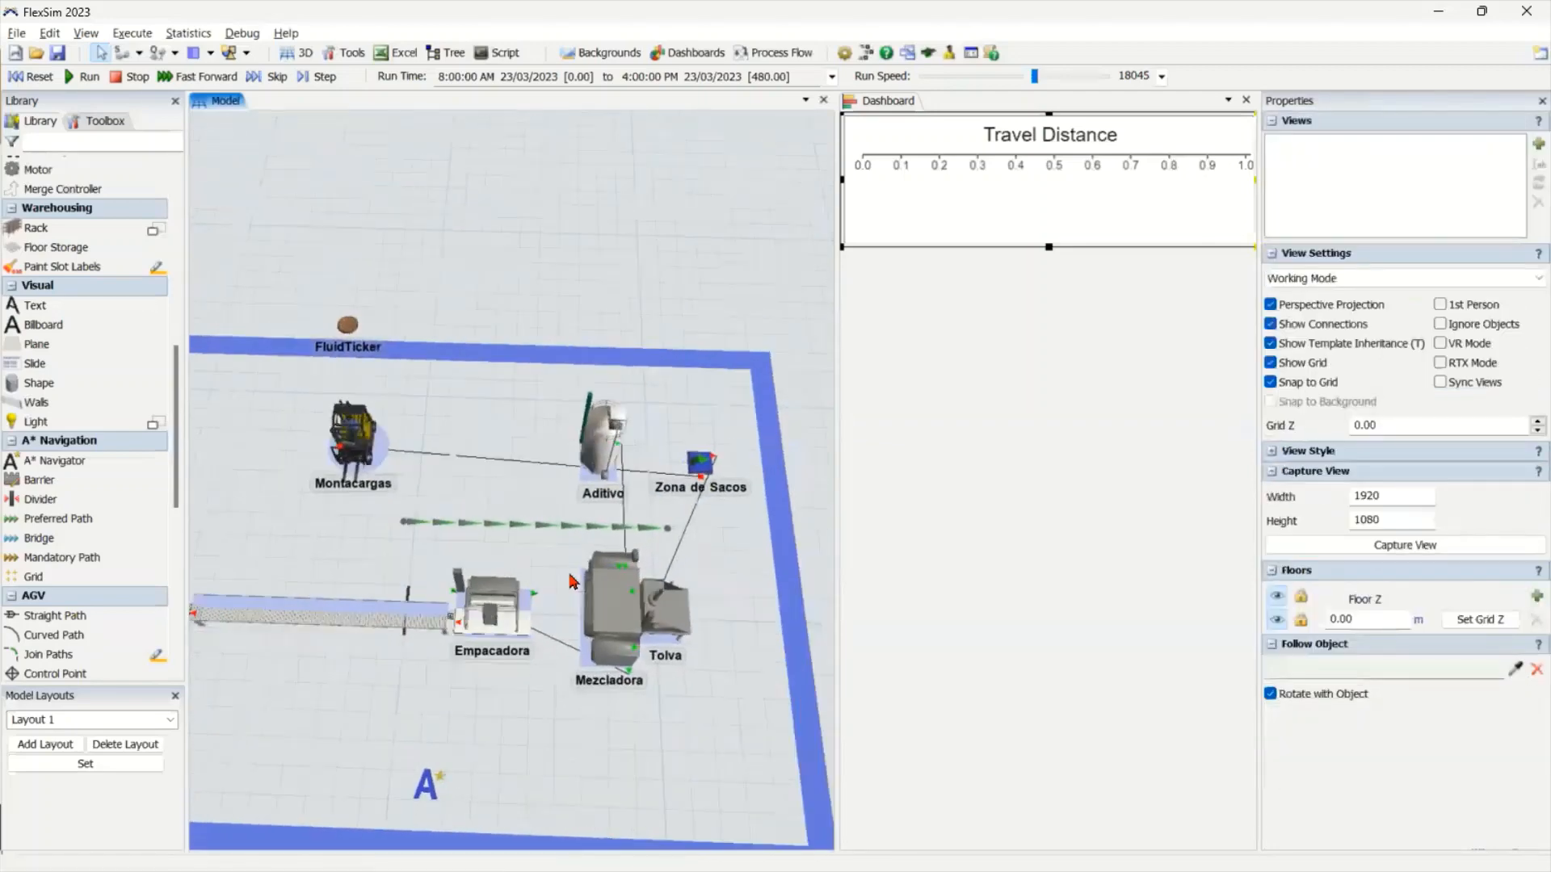
pyautogui.scroll(3, 555, 476)
pyautogui.moveTo(554, 472); pyautogui.dragTo(568, 459)
pyautogui.click(582, 563)
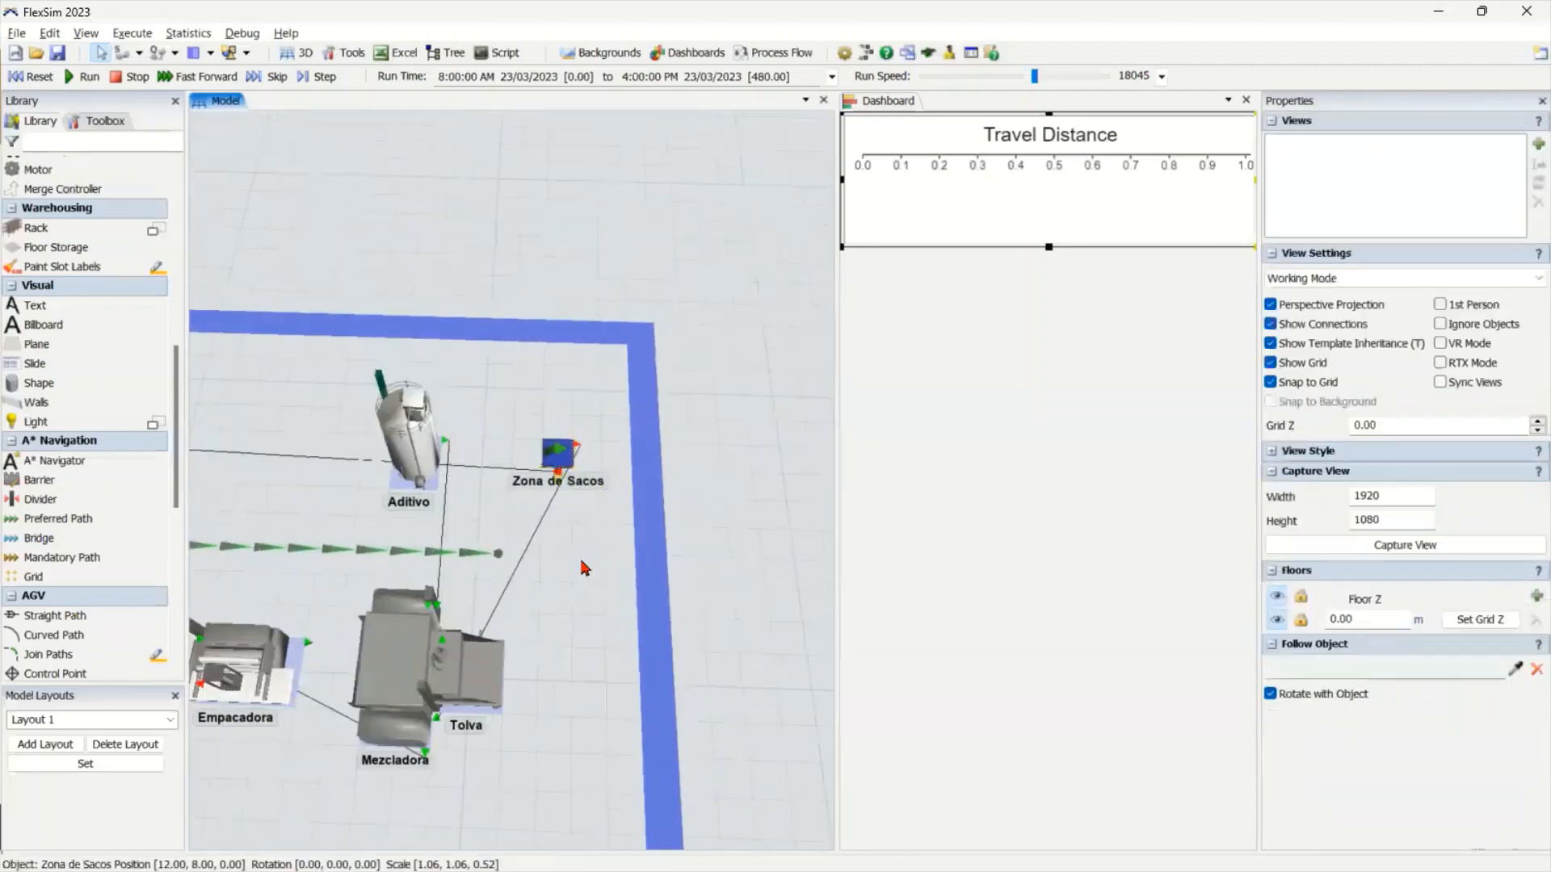
# Store the arrangement with the relocated Zona de Sacos as a second model layout
pyautogui.scroll(-5, 466, 546)
pyautogui.moveTo(467, 545); pyautogui.dragTo(513, 540)
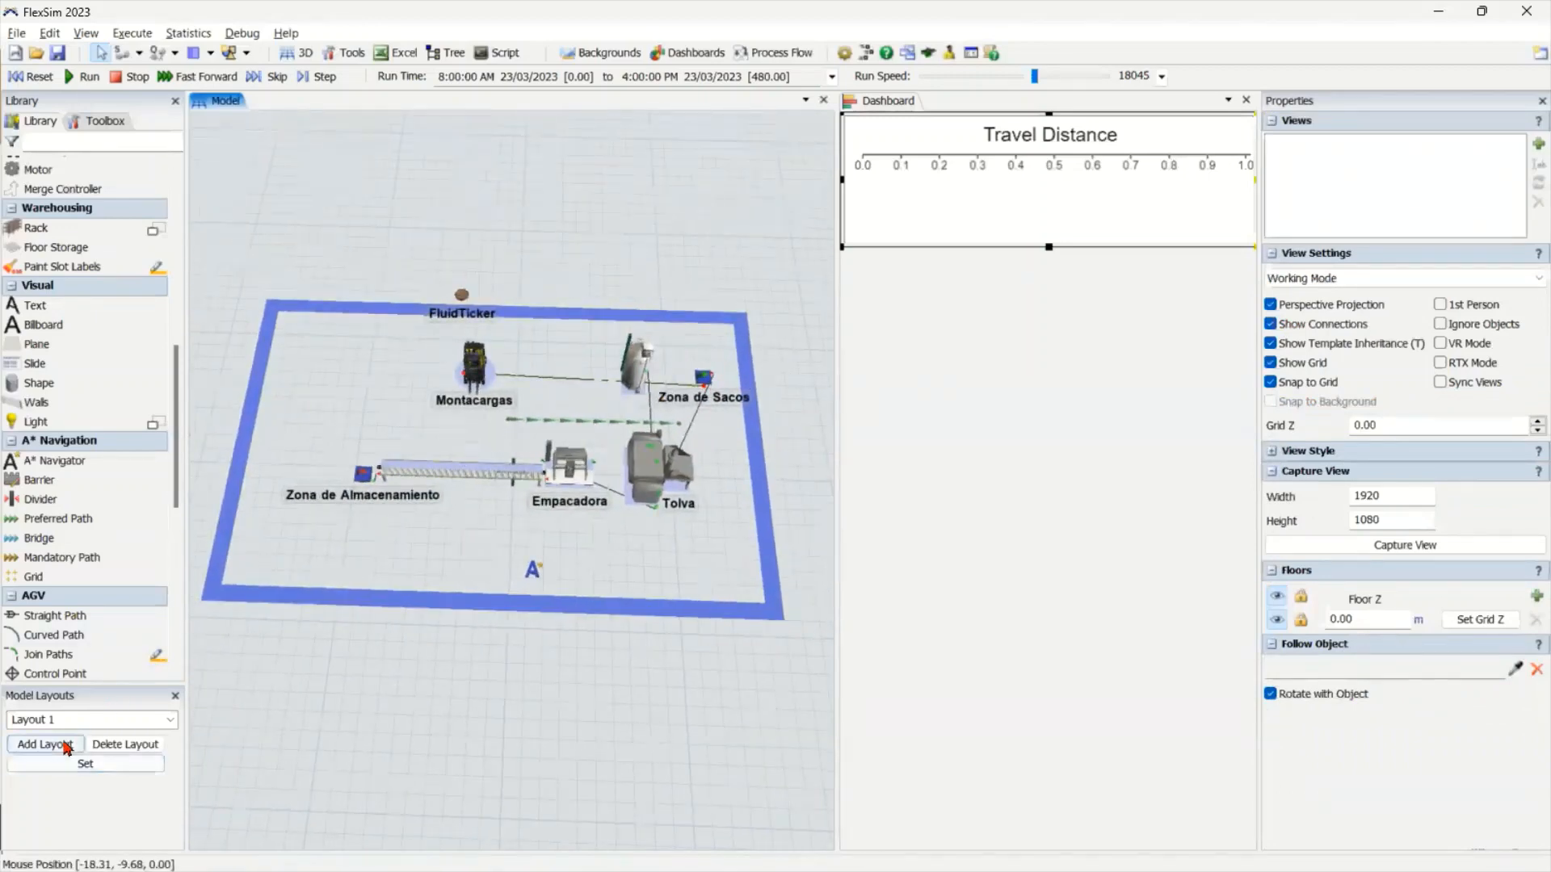
pyautogui.click(64, 750)
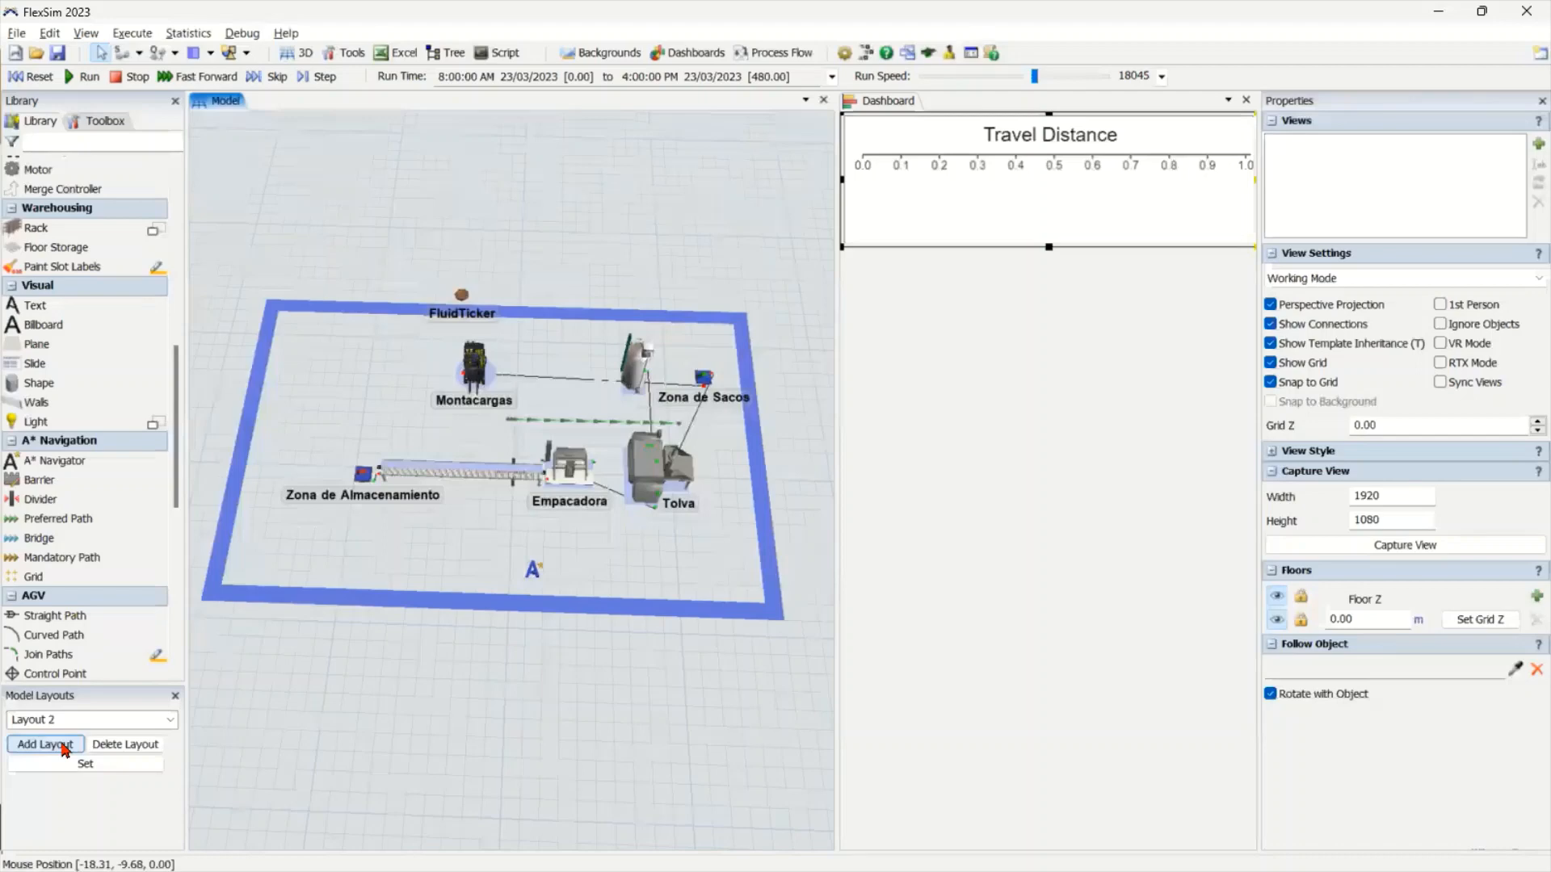
# Compare the two stored arrangements by switching the model to Layout 1 and back to Layout 2
pyautogui.click(157, 720)
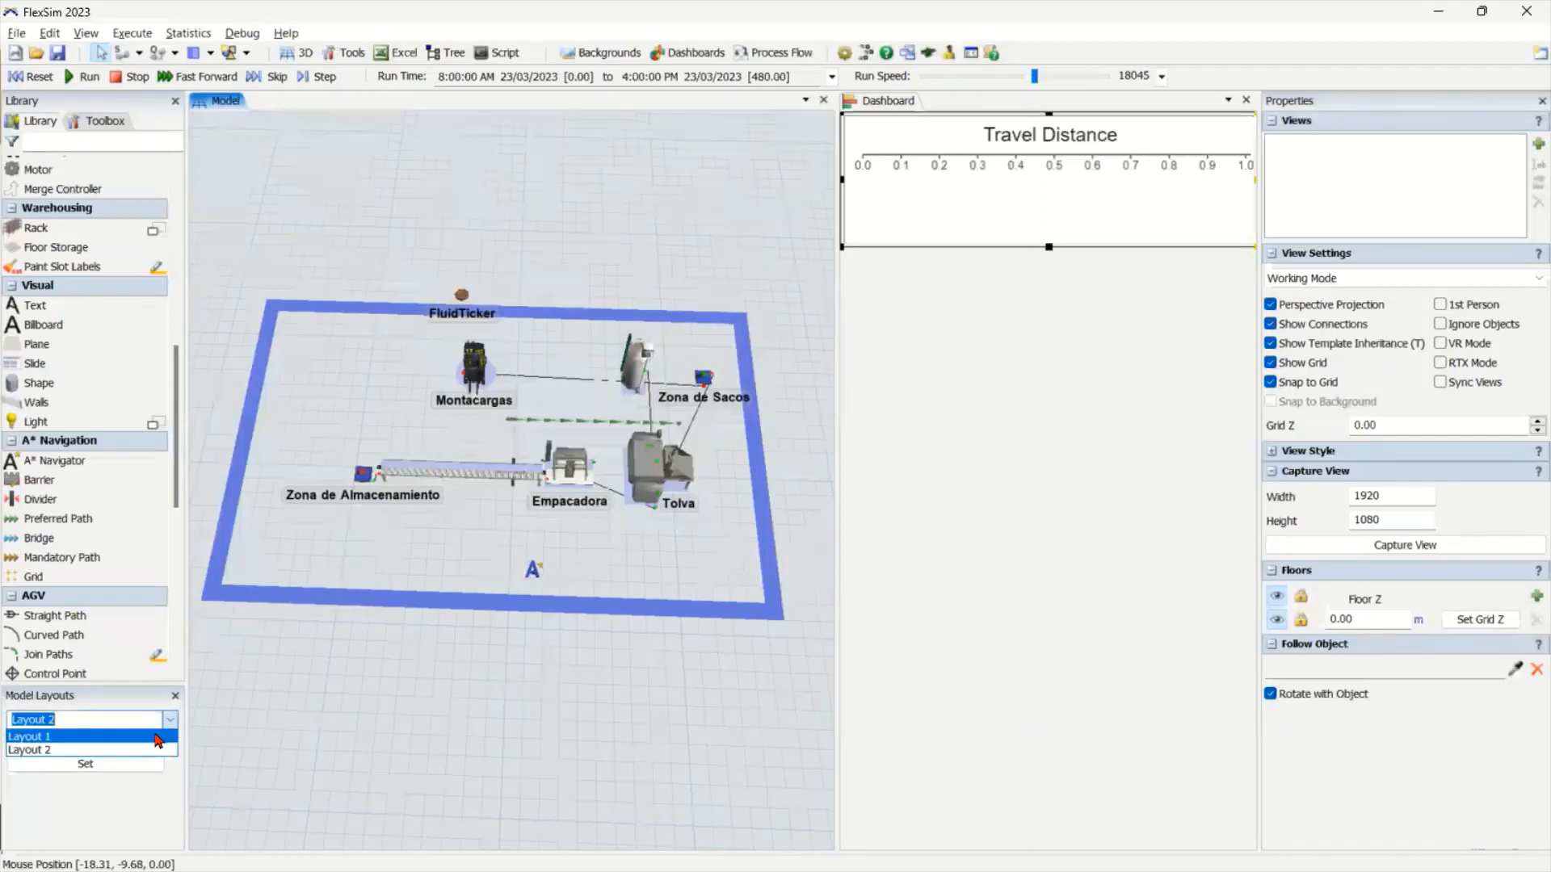
pyautogui.click(157, 737)
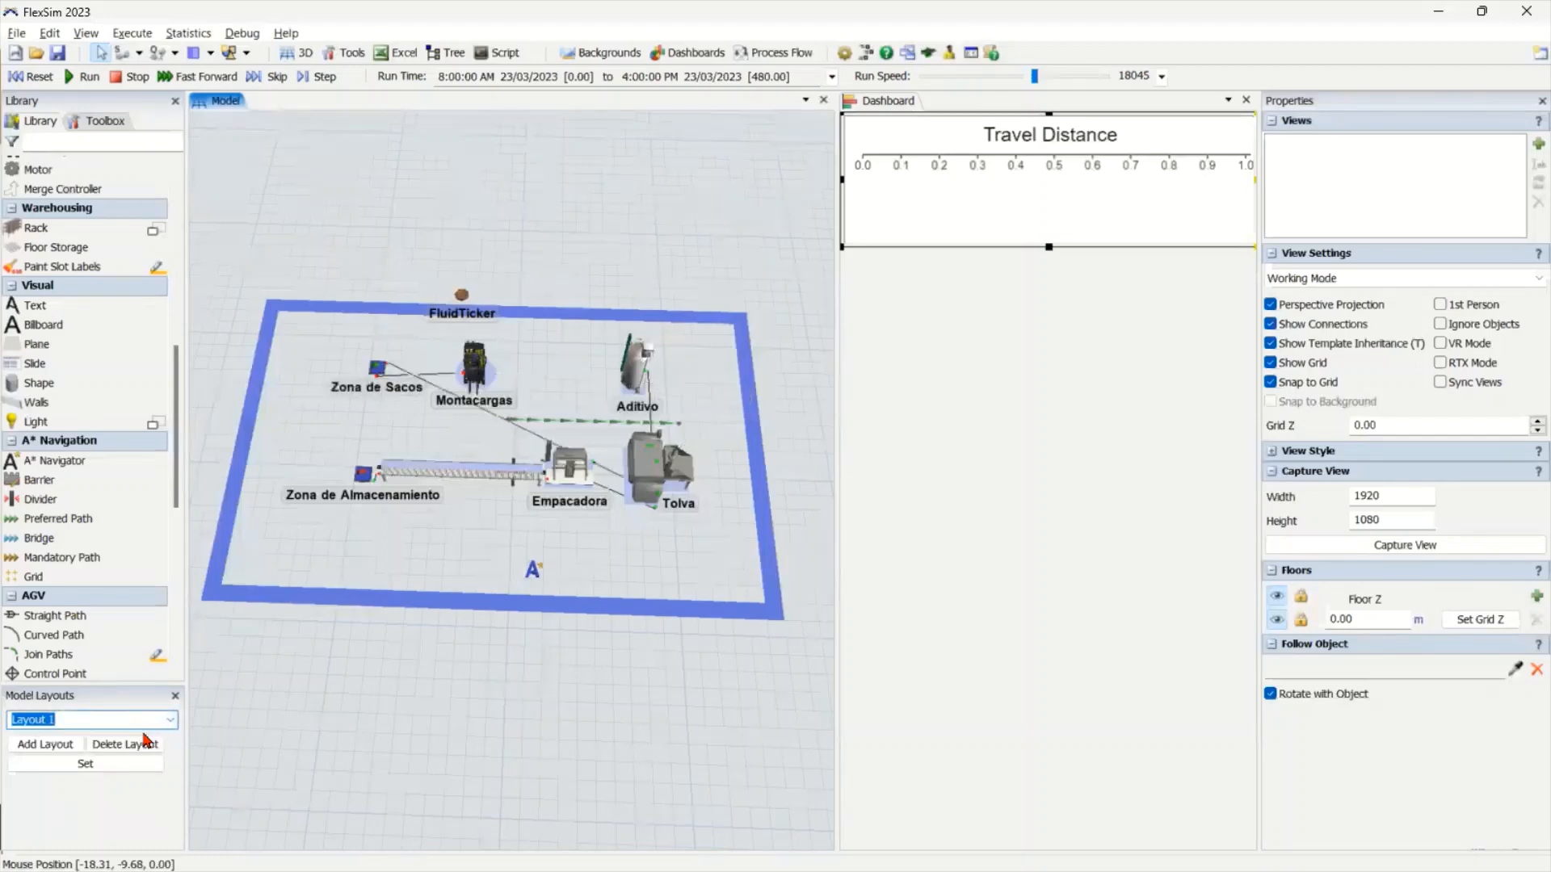
pyautogui.click(172, 720)
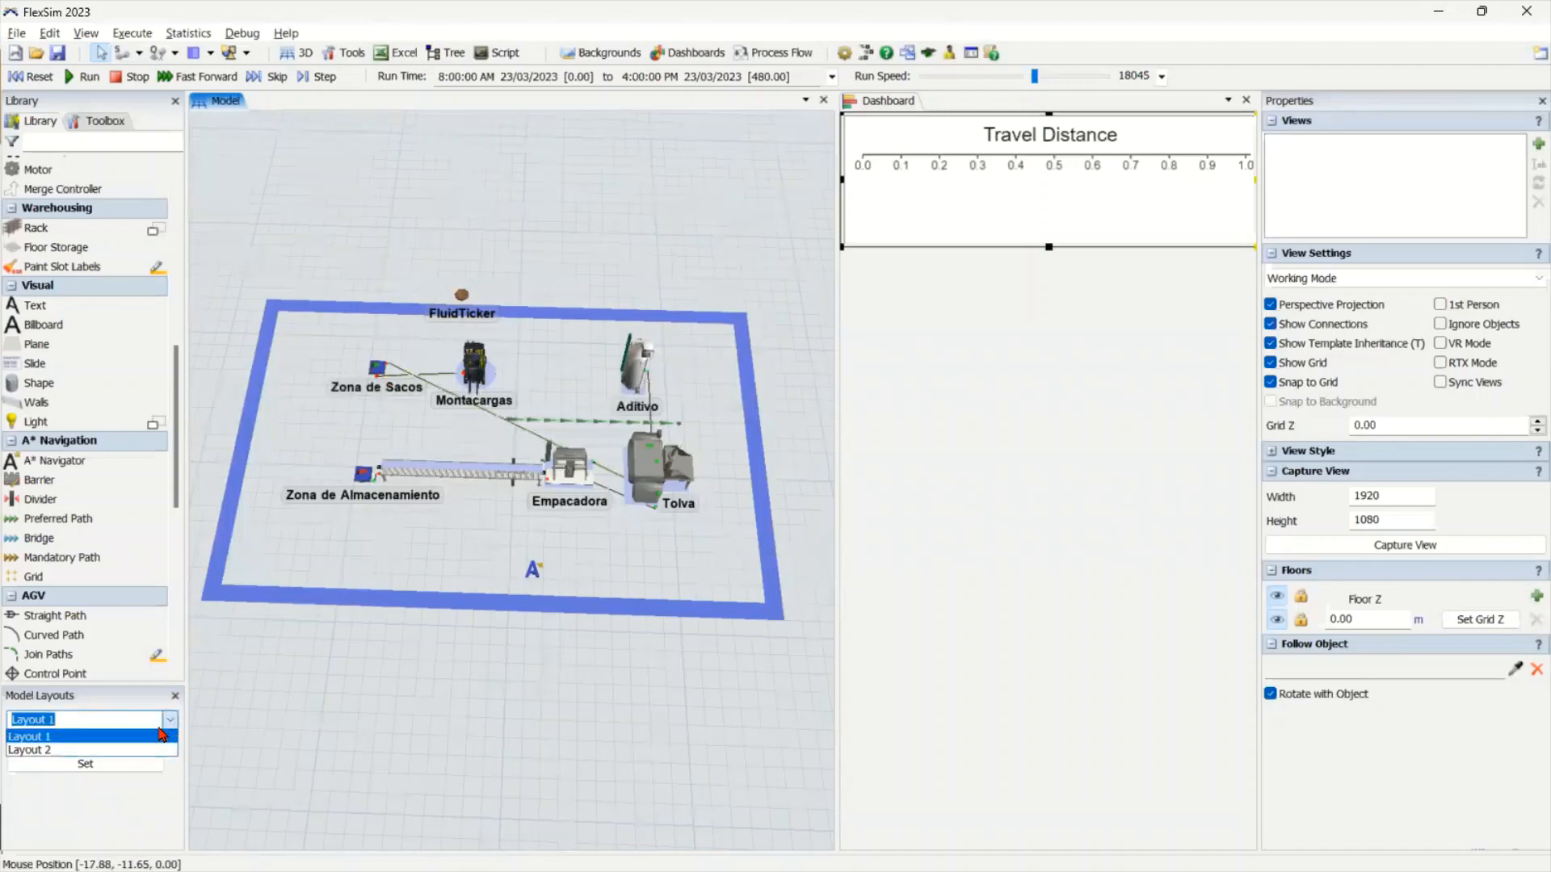
pyautogui.click(146, 751)
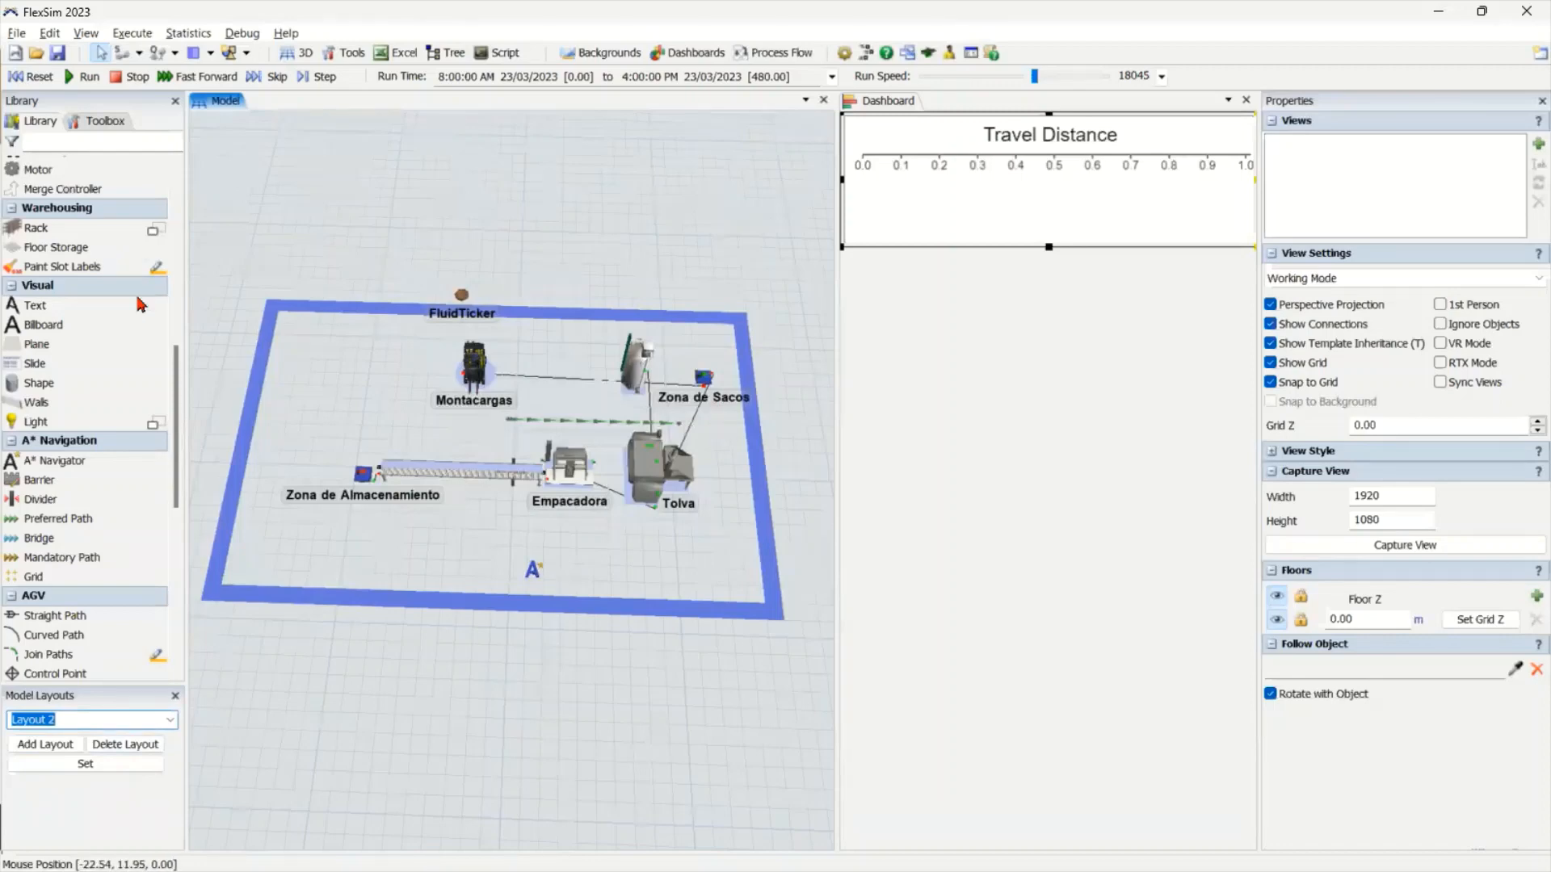
# Open the Parameters table and dock it beneath the 3D model view
pyautogui.scroll(3, 115, 324)
pyautogui.scroll(5, 115, 324)
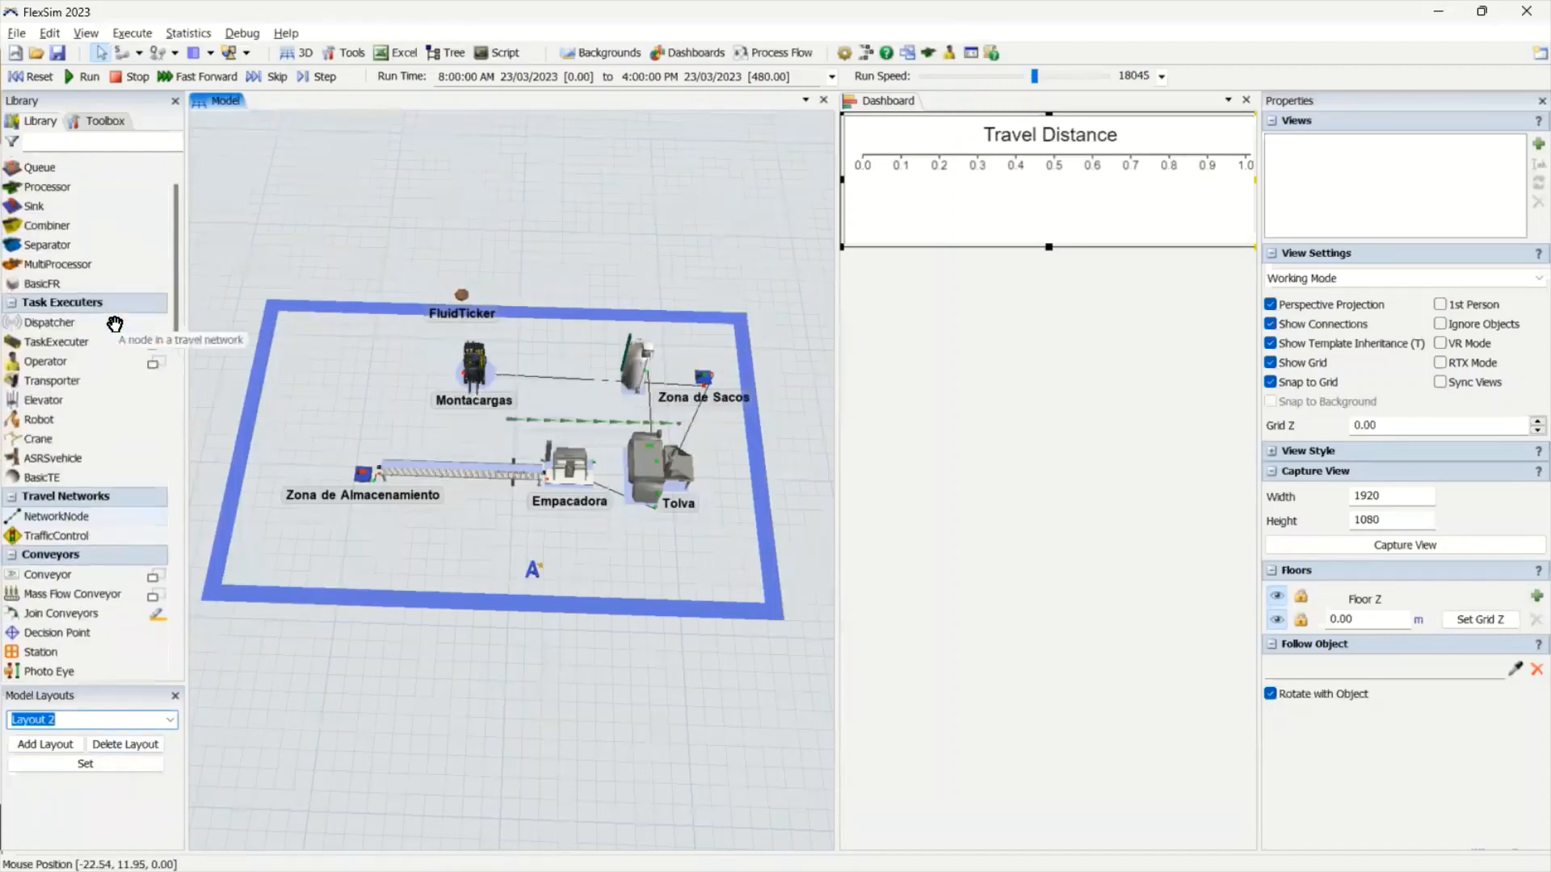
pyautogui.click(105, 121)
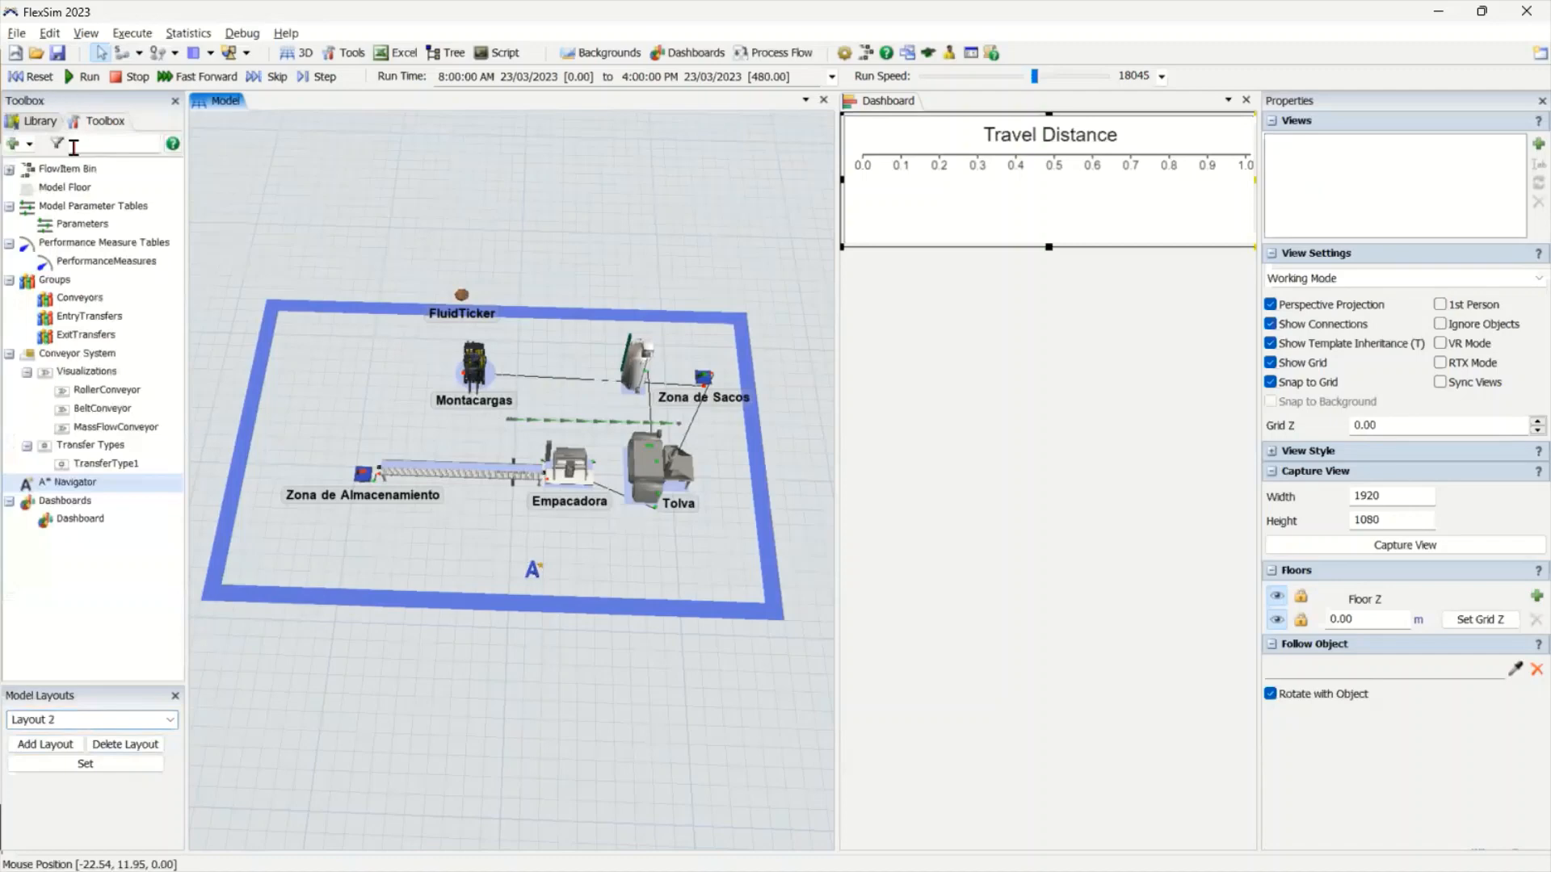
pyautogui.doubleClick(72, 230)
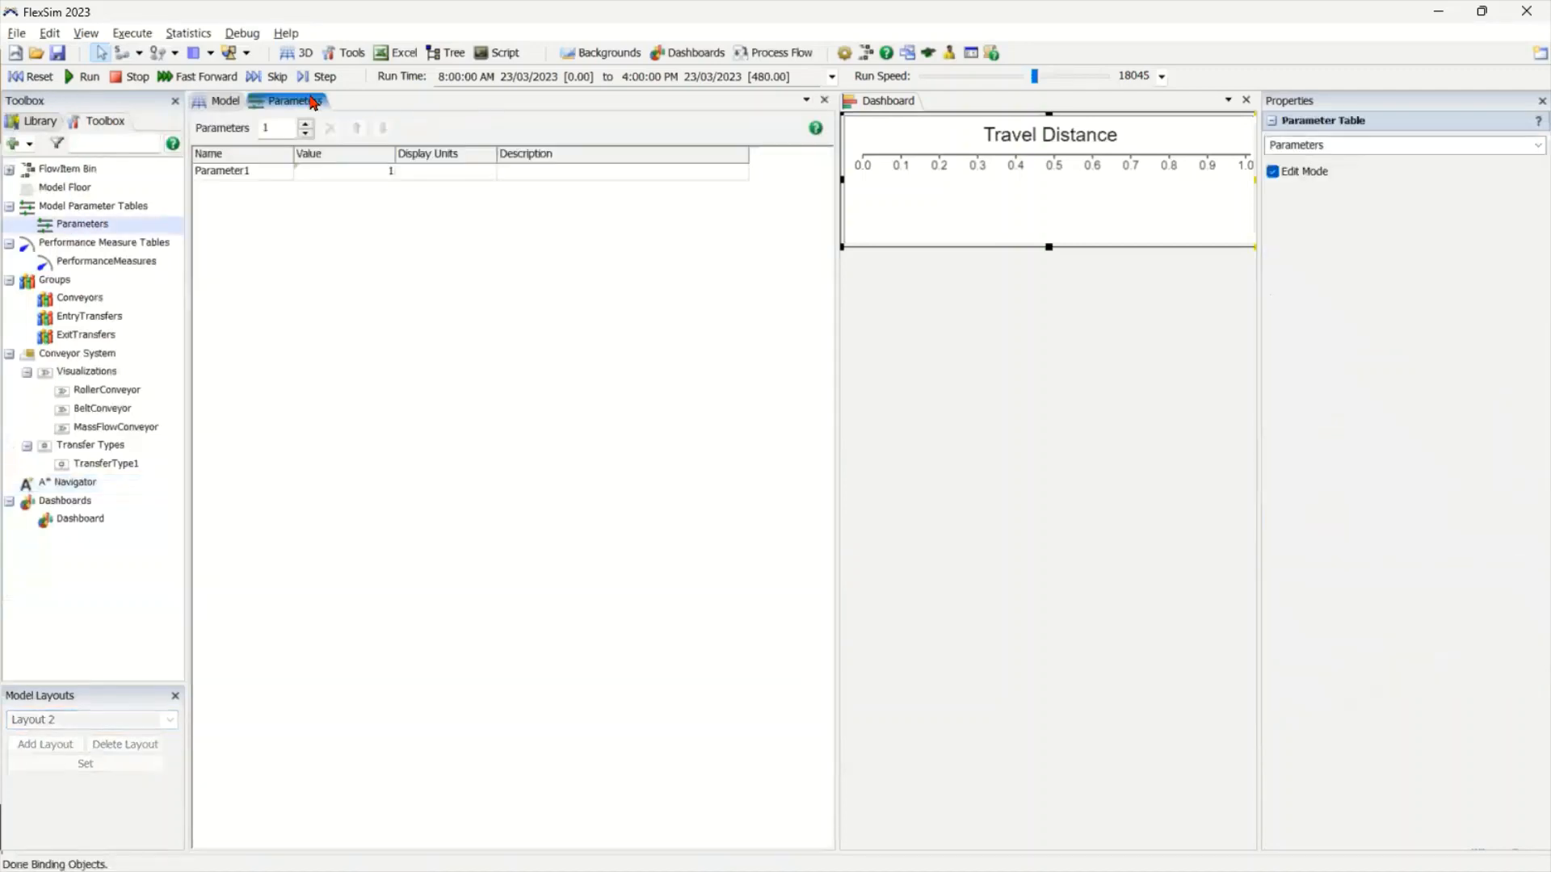
pyautogui.moveTo(308, 104); pyautogui.dragTo(503, 583)
pyautogui.click(542, 516)
pyautogui.scroll(6, 537, 544)
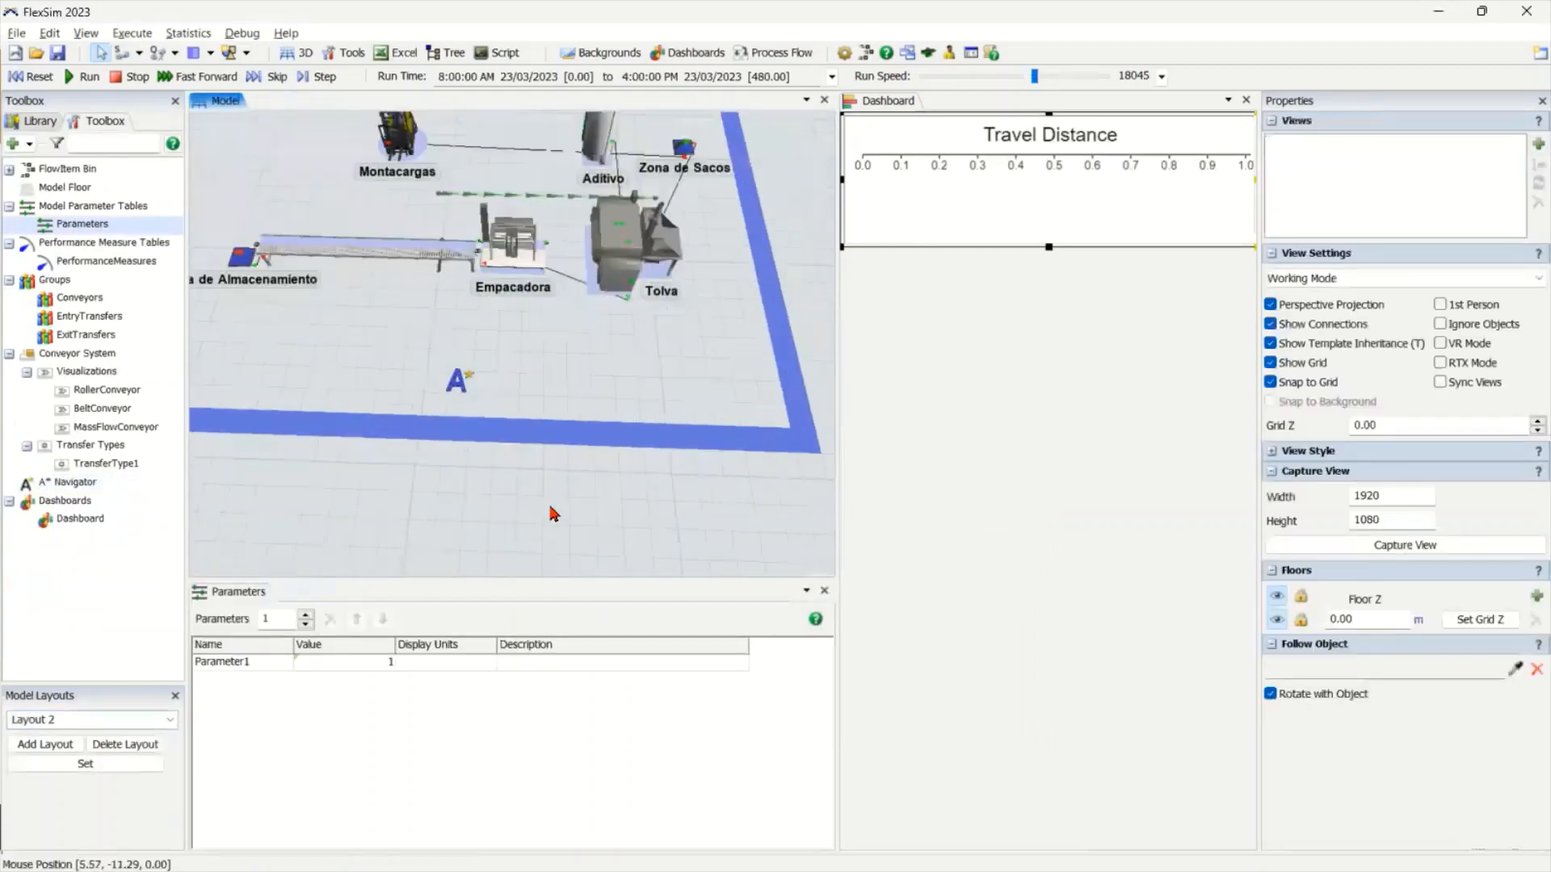
pyautogui.scroll(-5, 597, 525)
pyautogui.rightClick(601, 535)
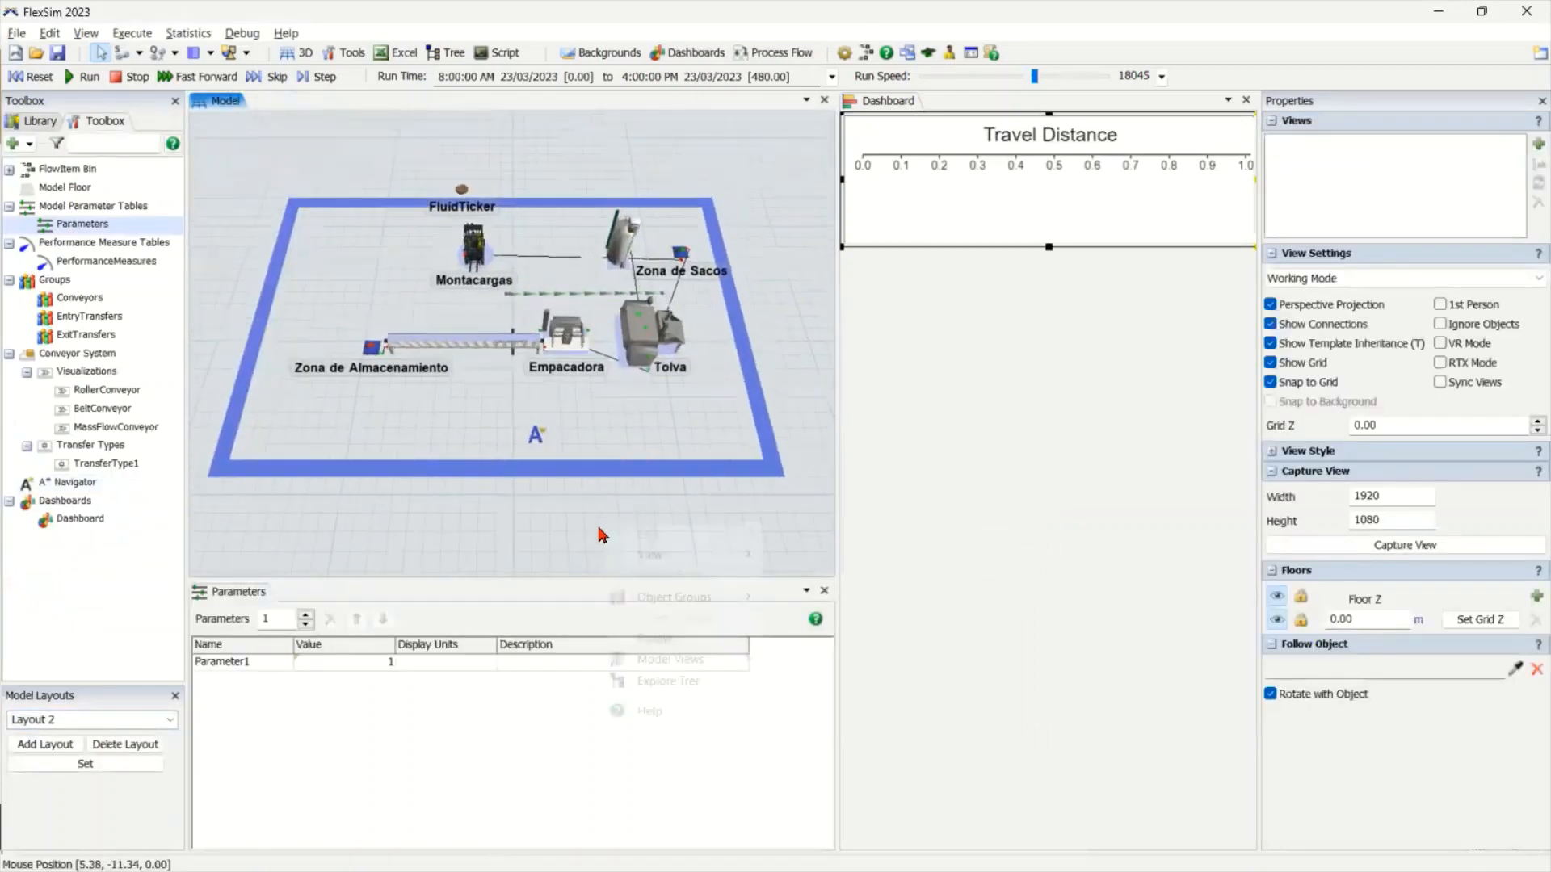
# Switch the model to Layout 1 and rename the parameter in the table as DistribucionPlanta
pyautogui.click(169, 720)
pyautogui.click(166, 736)
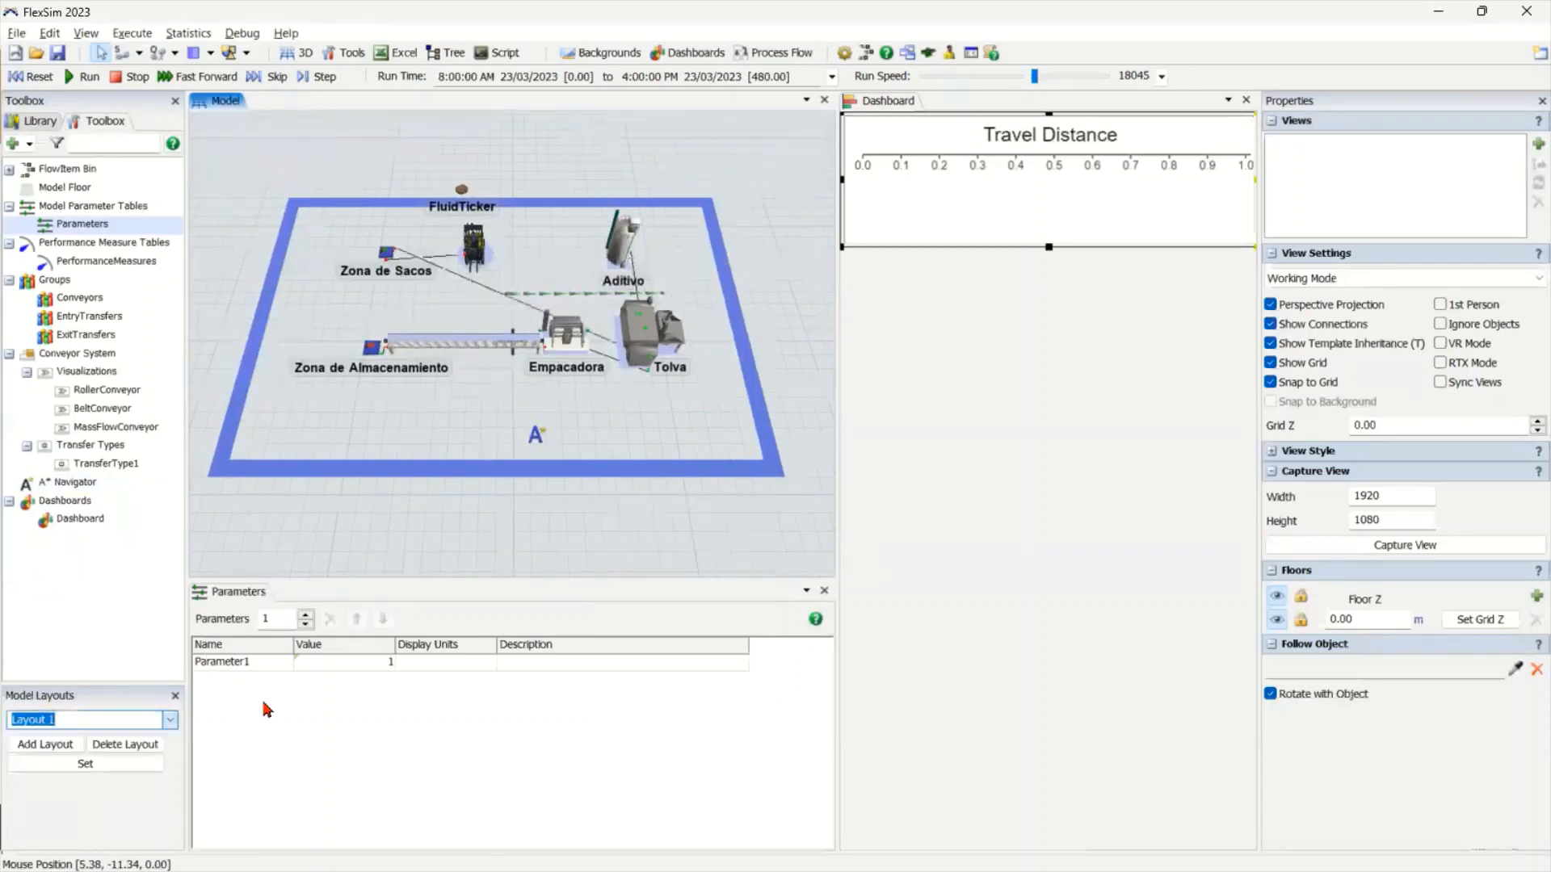
pyautogui.click(273, 665)
pyautogui.write('D')
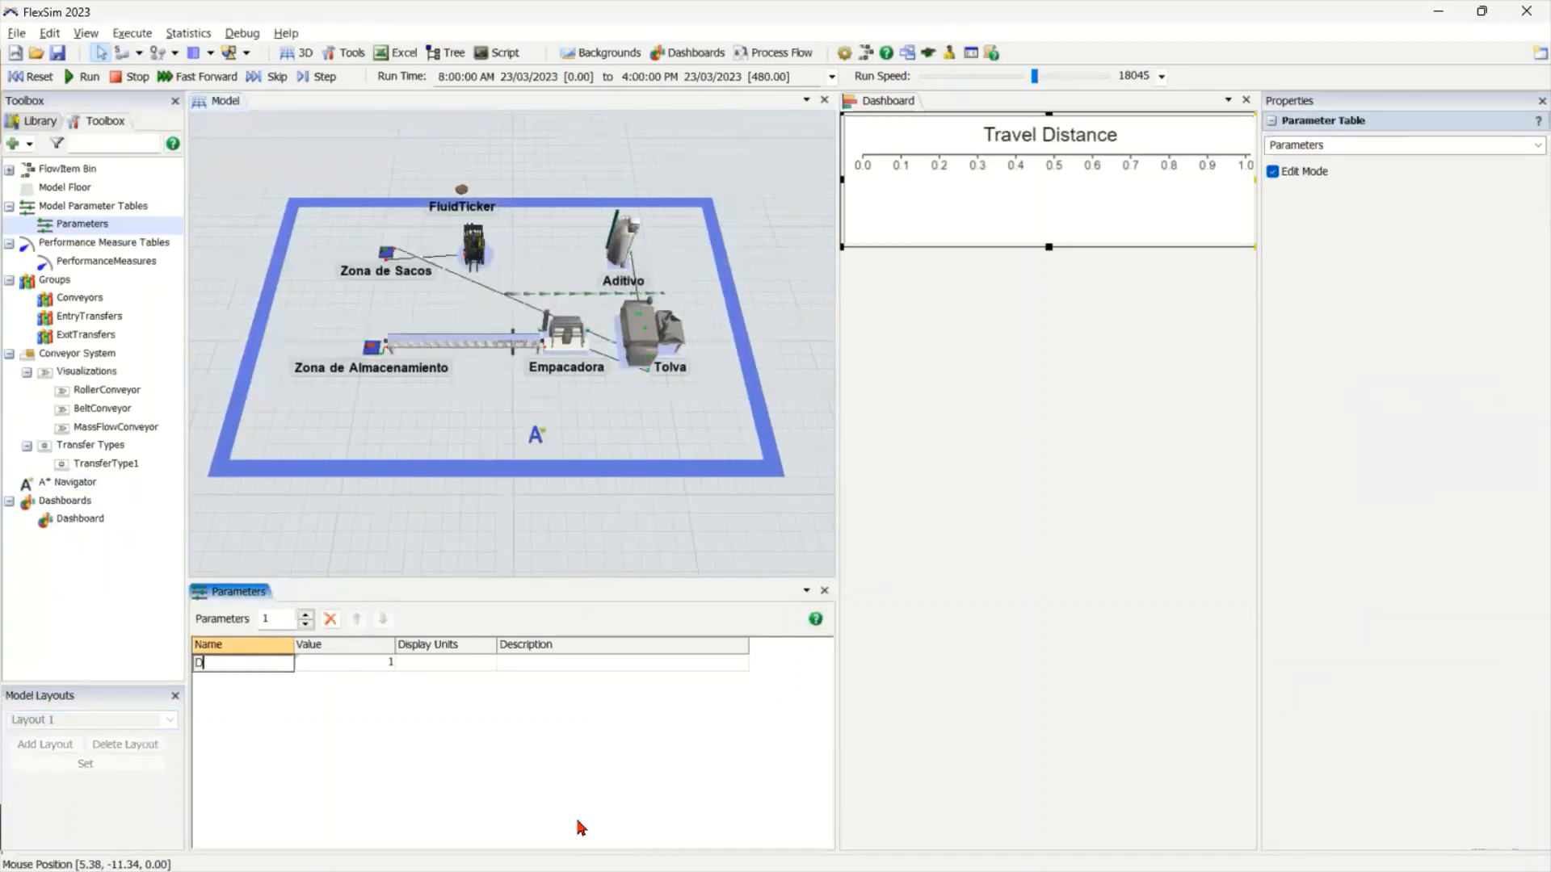
pyautogui.write('istribucionPlanta')
pyautogui.click(583, 827)
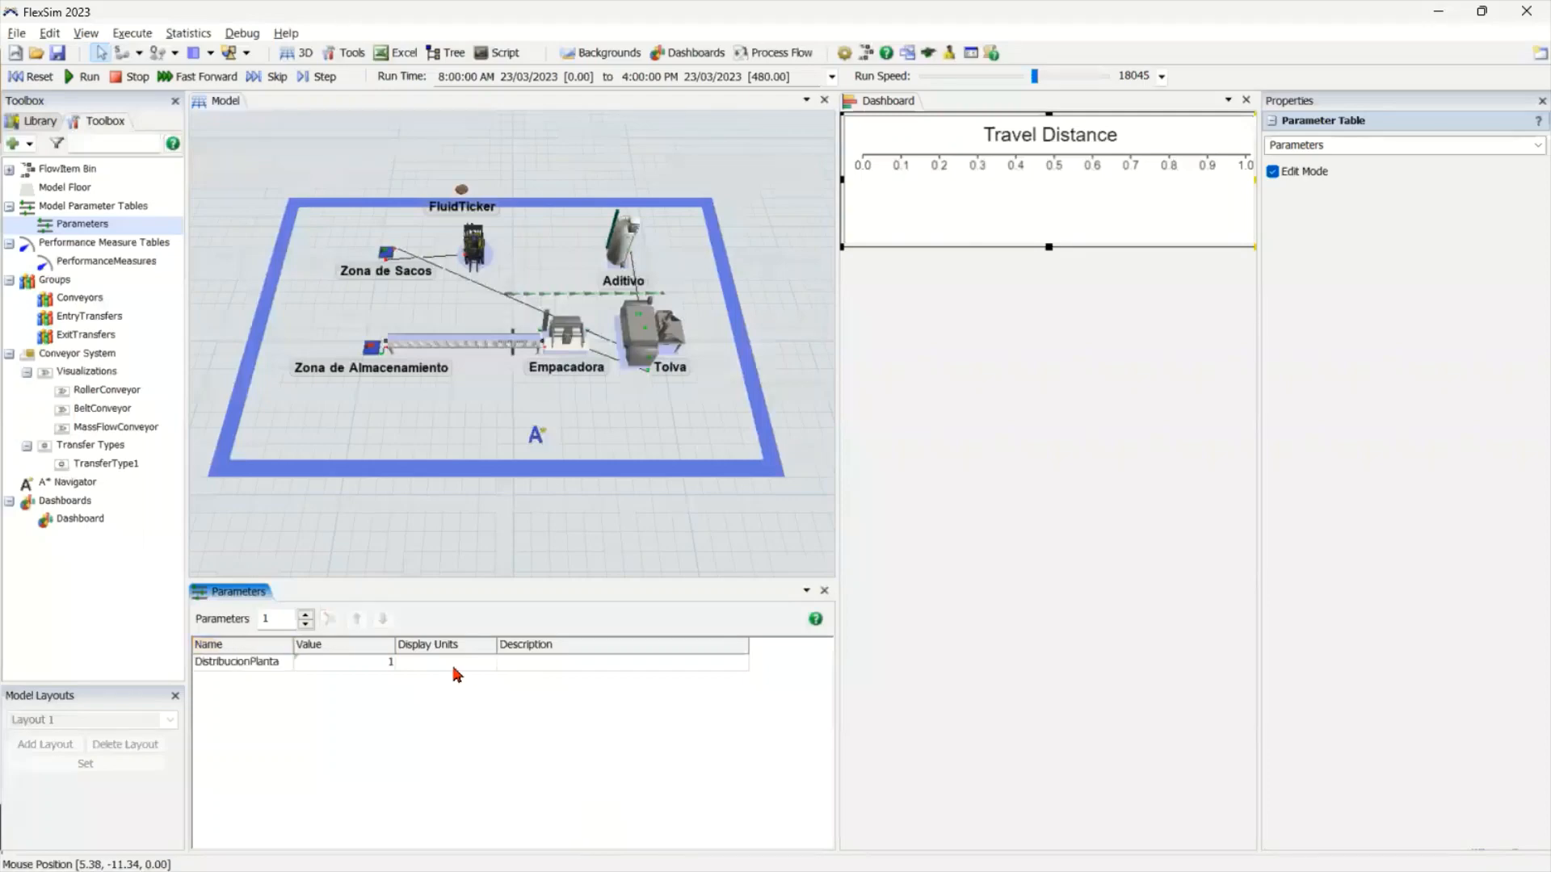
# Change the type of the DistribucionPlanta parameter to Option
pyautogui.click(368, 668)
pyautogui.click(408, 662)
pyautogui.click(452, 688)
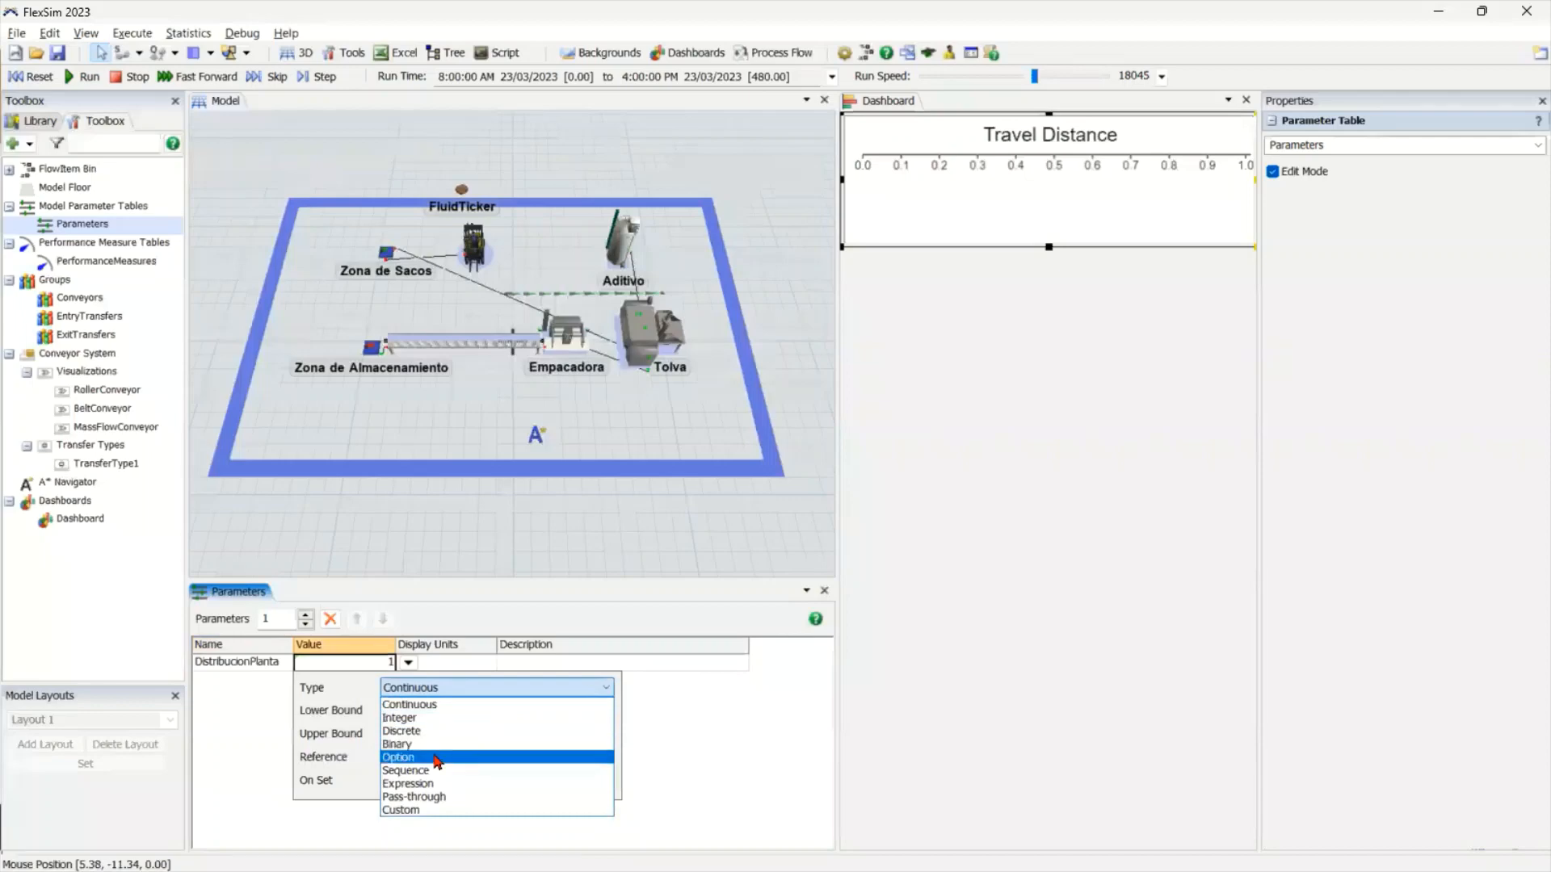
pyautogui.click(436, 759)
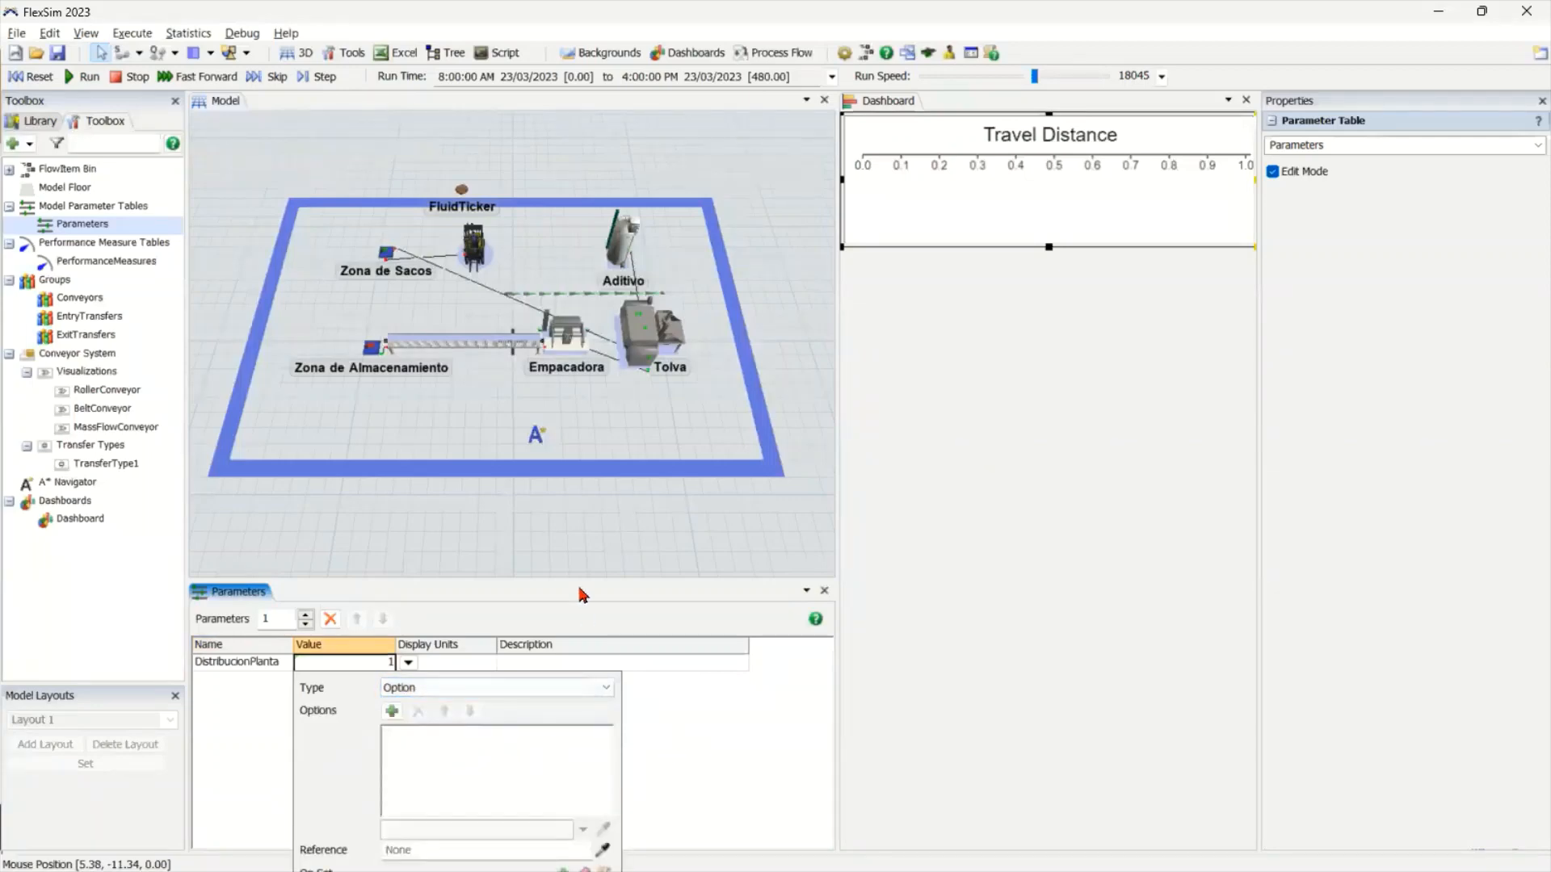
# Dock the Parameters table beneath the Travel Distance dashboard
pyautogui.moveTo(569, 579); pyautogui.dragTo(588, 506)
pyautogui.moveTo(565, 592); pyautogui.dragTo(1063, 327)
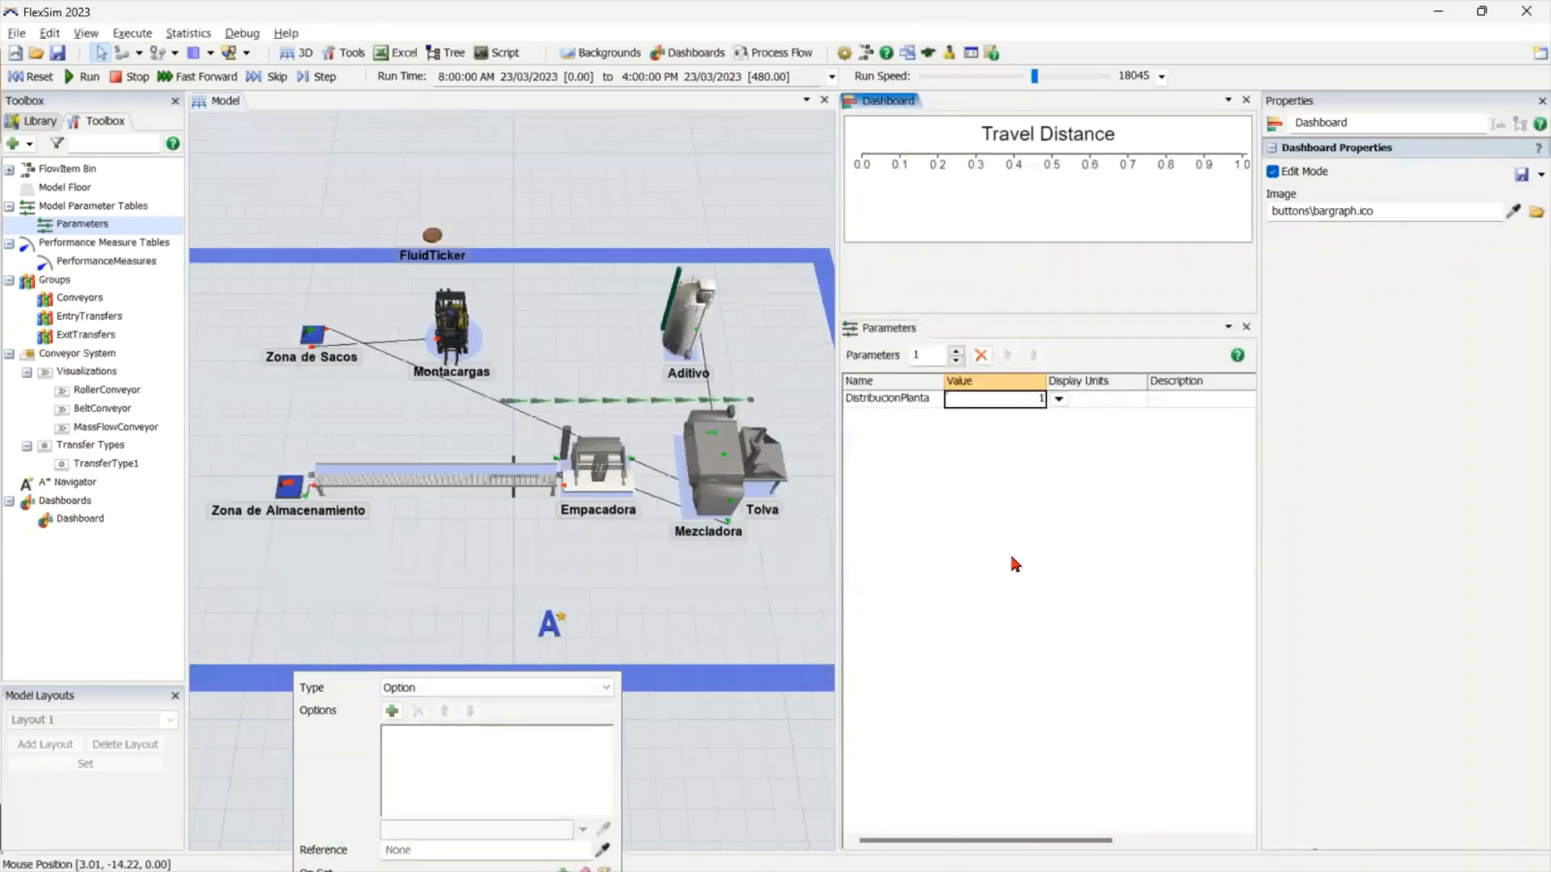
pyautogui.click(1014, 561)
# Add two options to the DistribucionPlanta parameter and set the second option's value to 2
pyautogui.click(1059, 399)
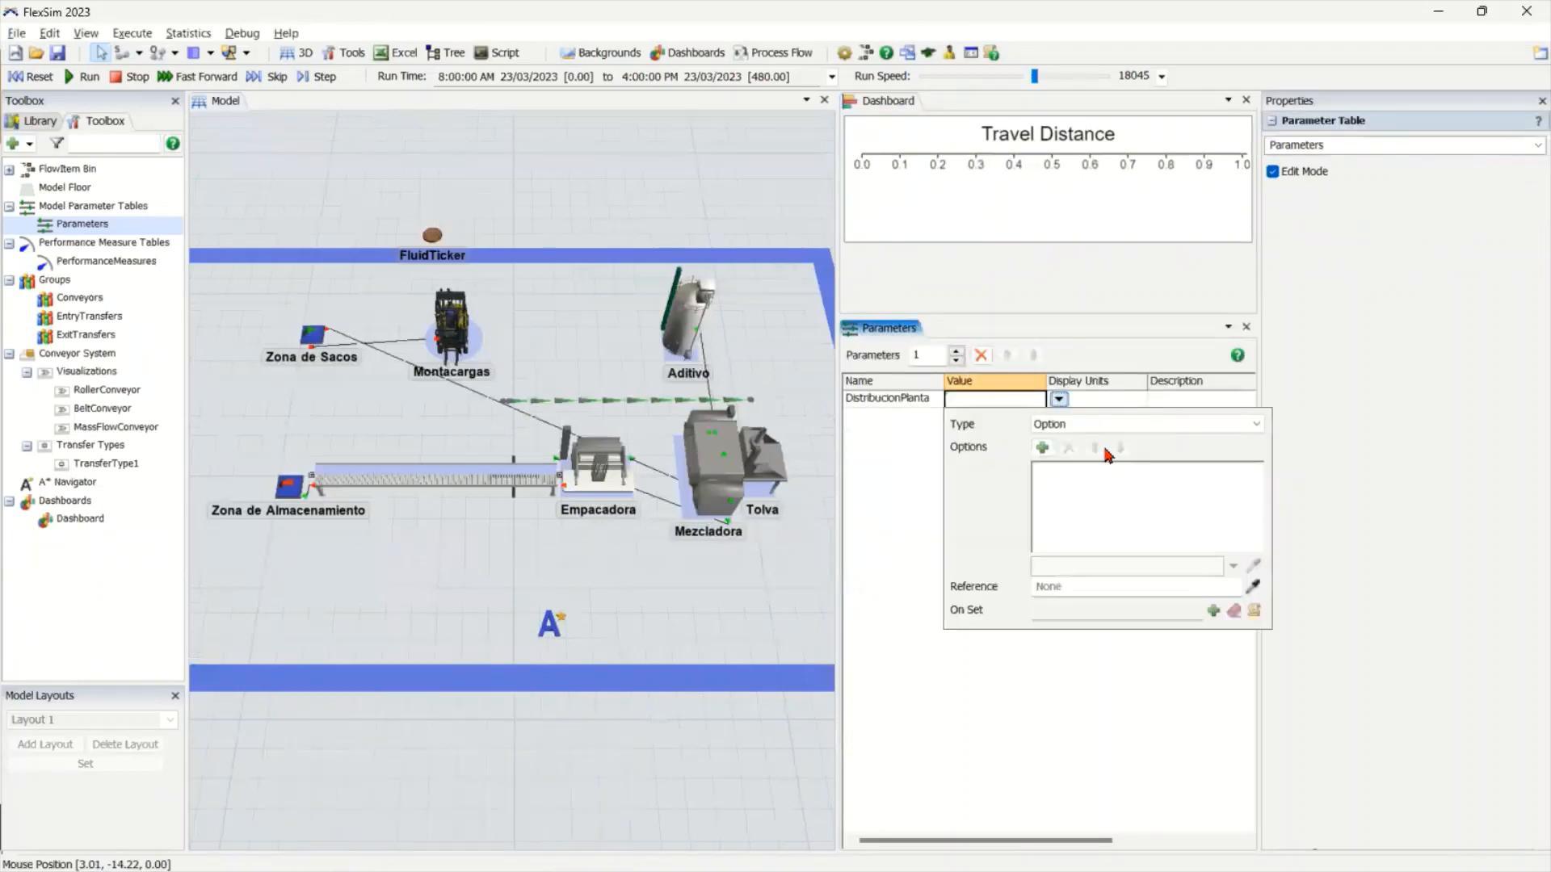
pyautogui.click(1042, 447)
pyautogui.click(1042, 447)
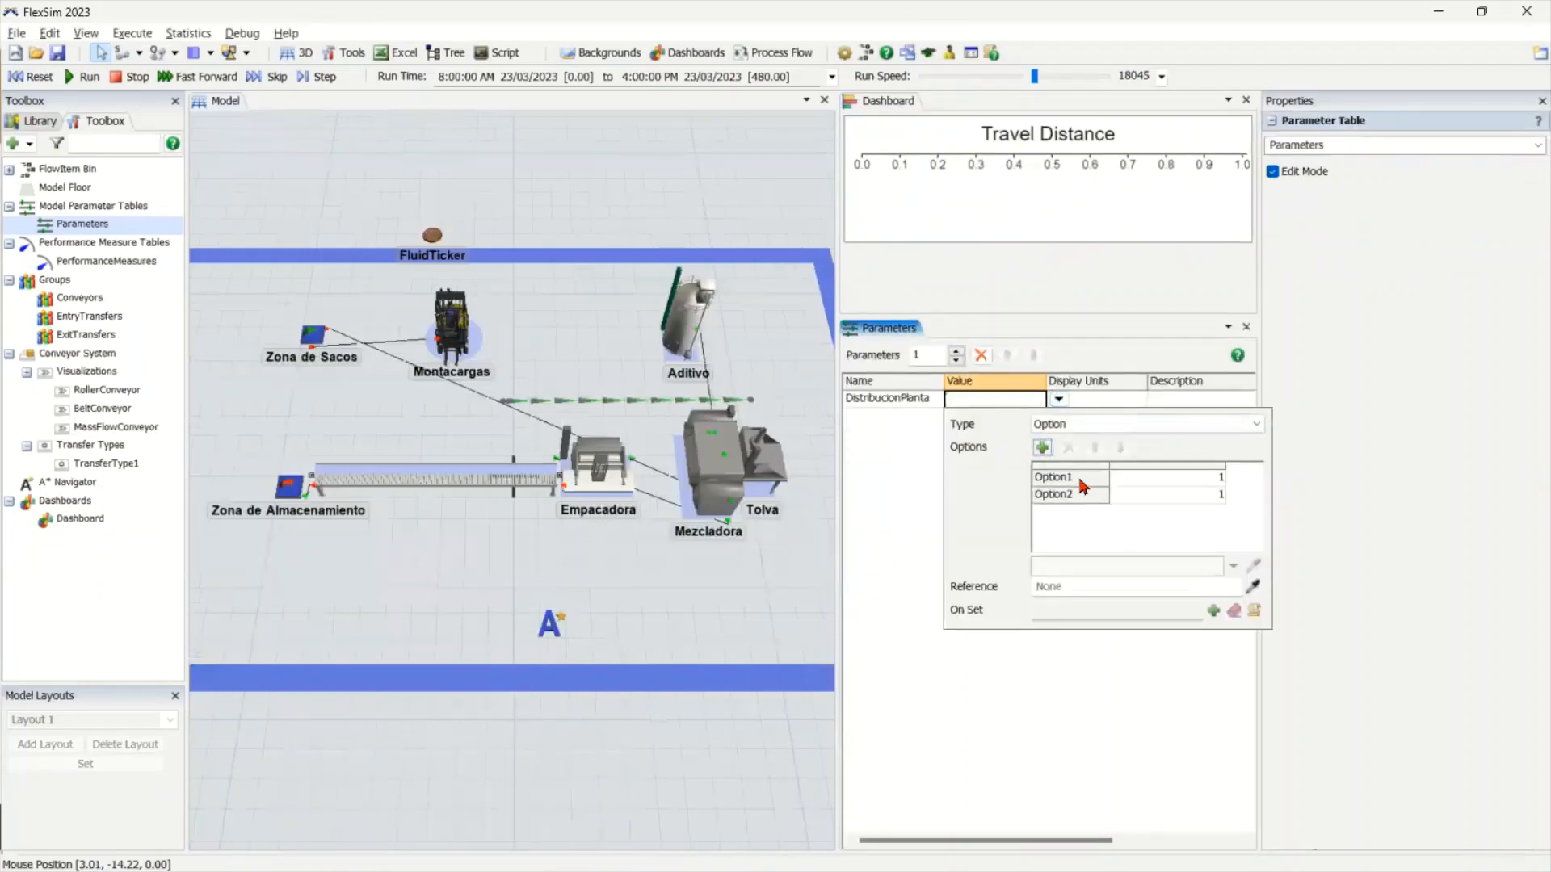
pyautogui.click(1180, 501)
pyautogui.write('2')
pyautogui.click(1180, 548)
# Assign the Set Model Layout action to the On Set trigger of the DistribucionPlanta parameter
pyautogui.click(1213, 612)
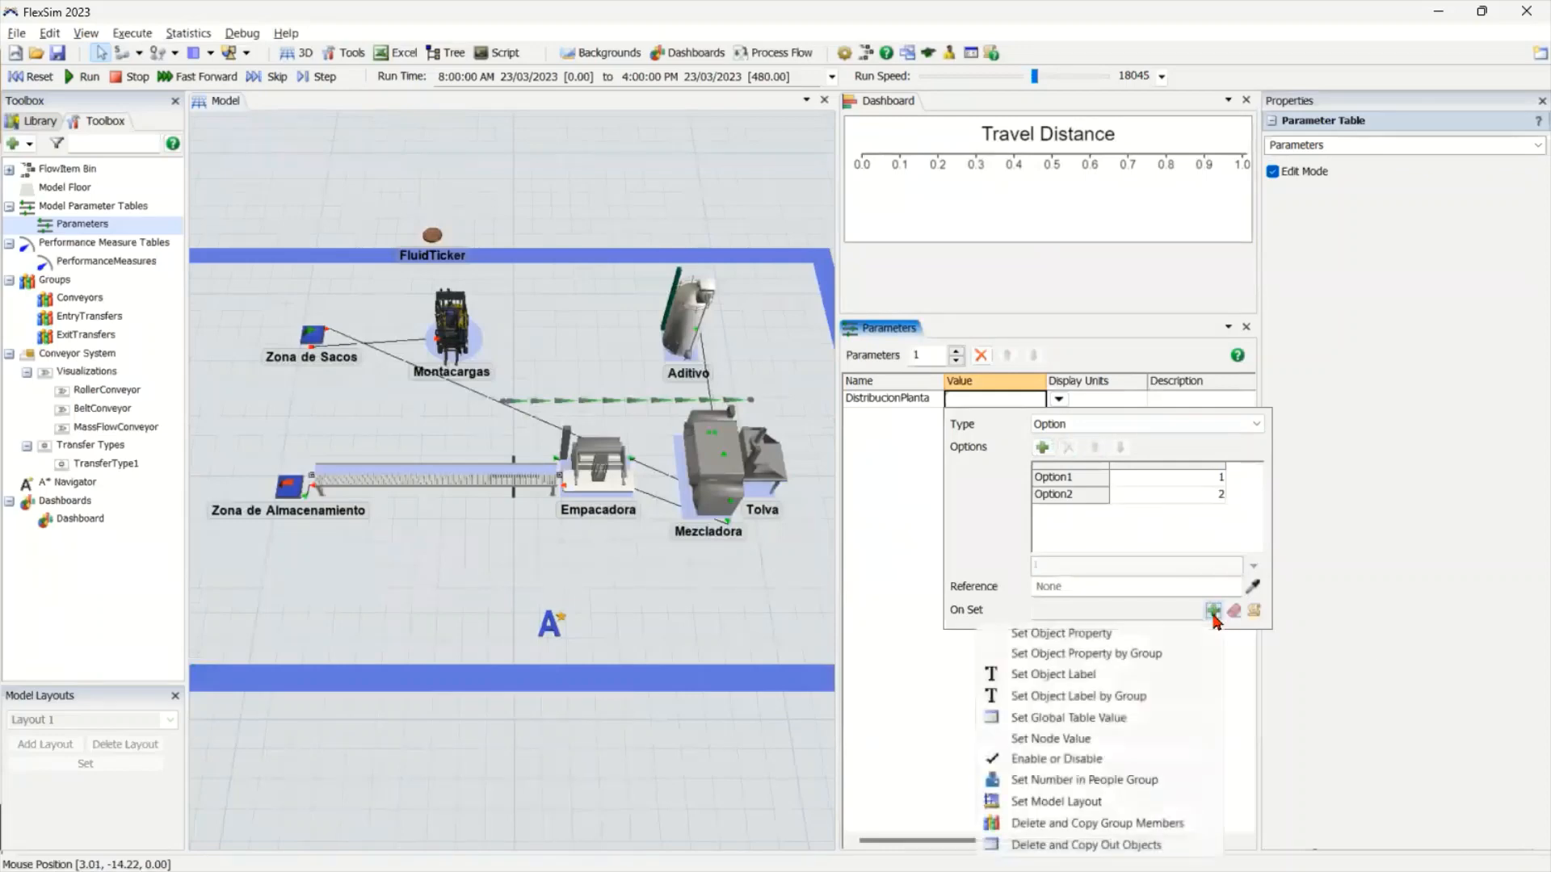
pyautogui.click(1099, 802)
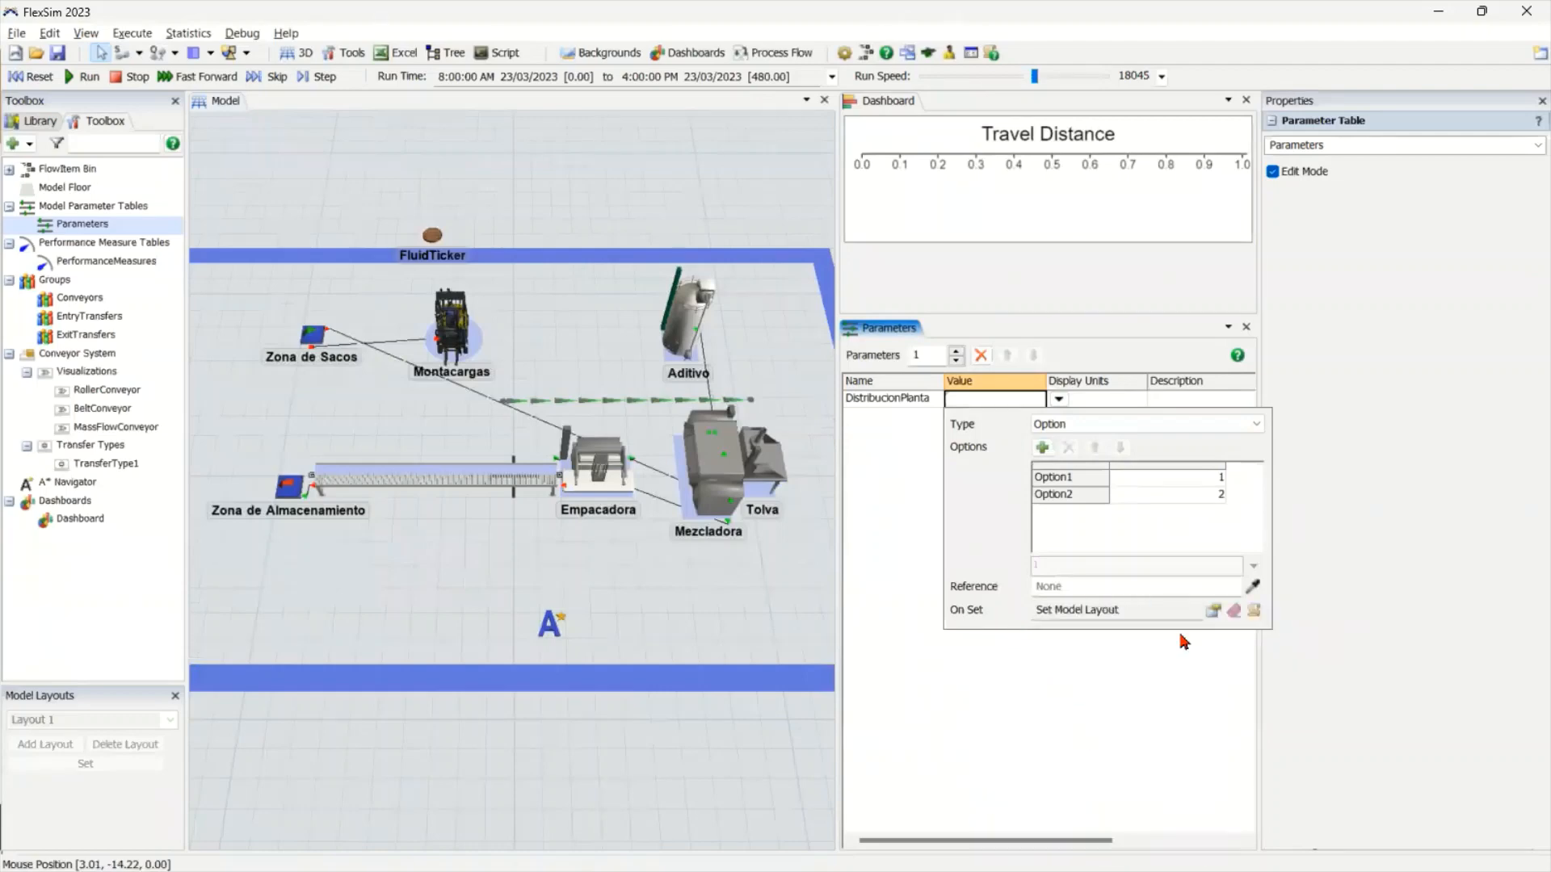
pyautogui.click(1213, 611)
pyautogui.click(975, 682)
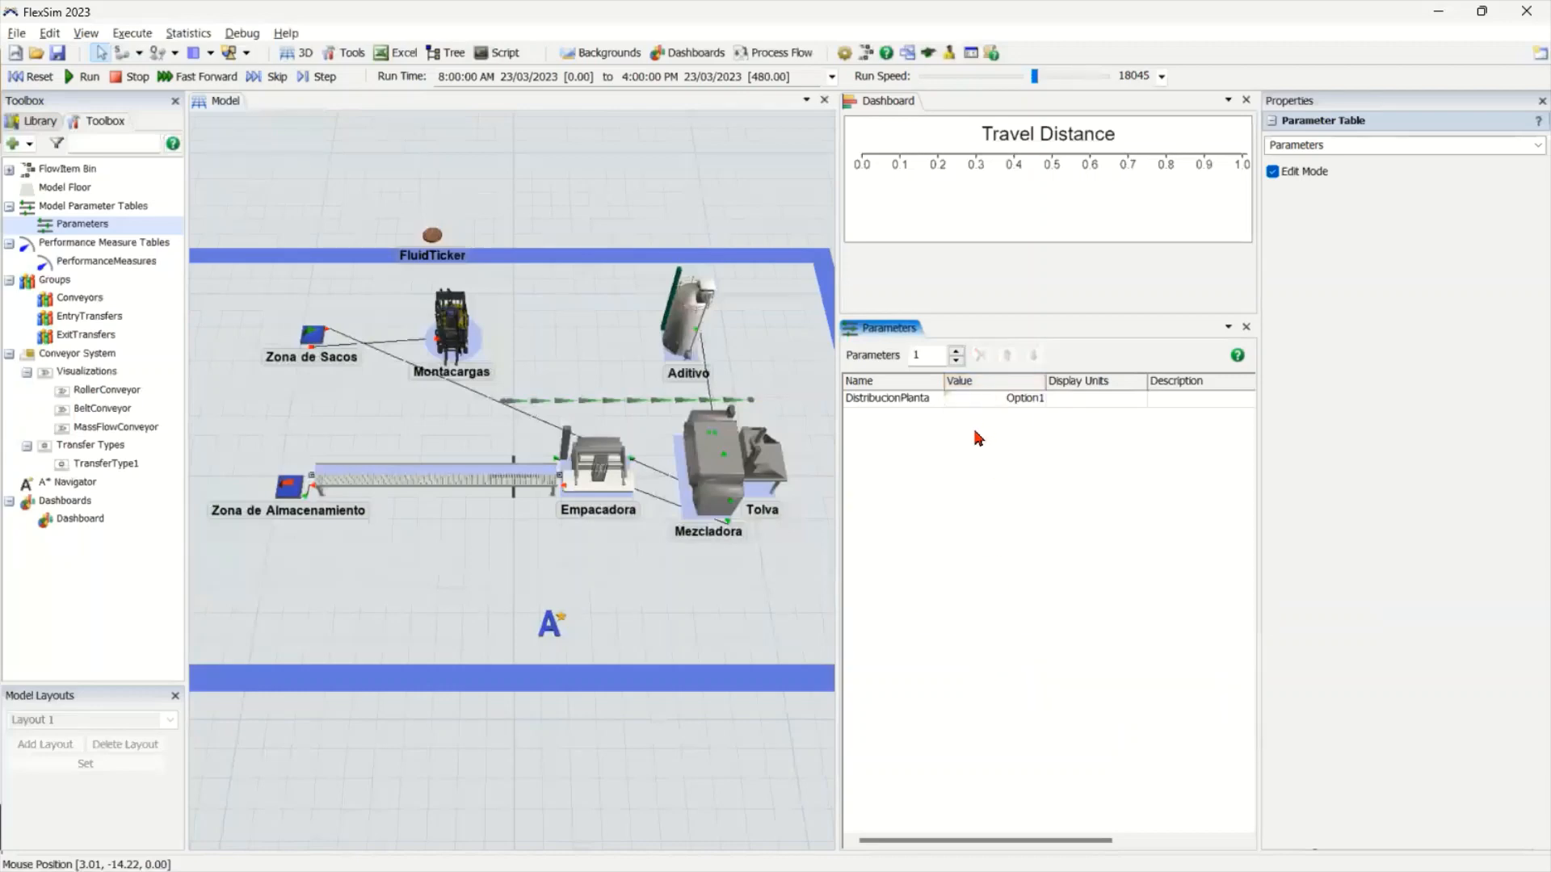
# Test the DistribucionPlanta parameter by setting it to Option2 and back to Option1
pyautogui.click(1028, 408)
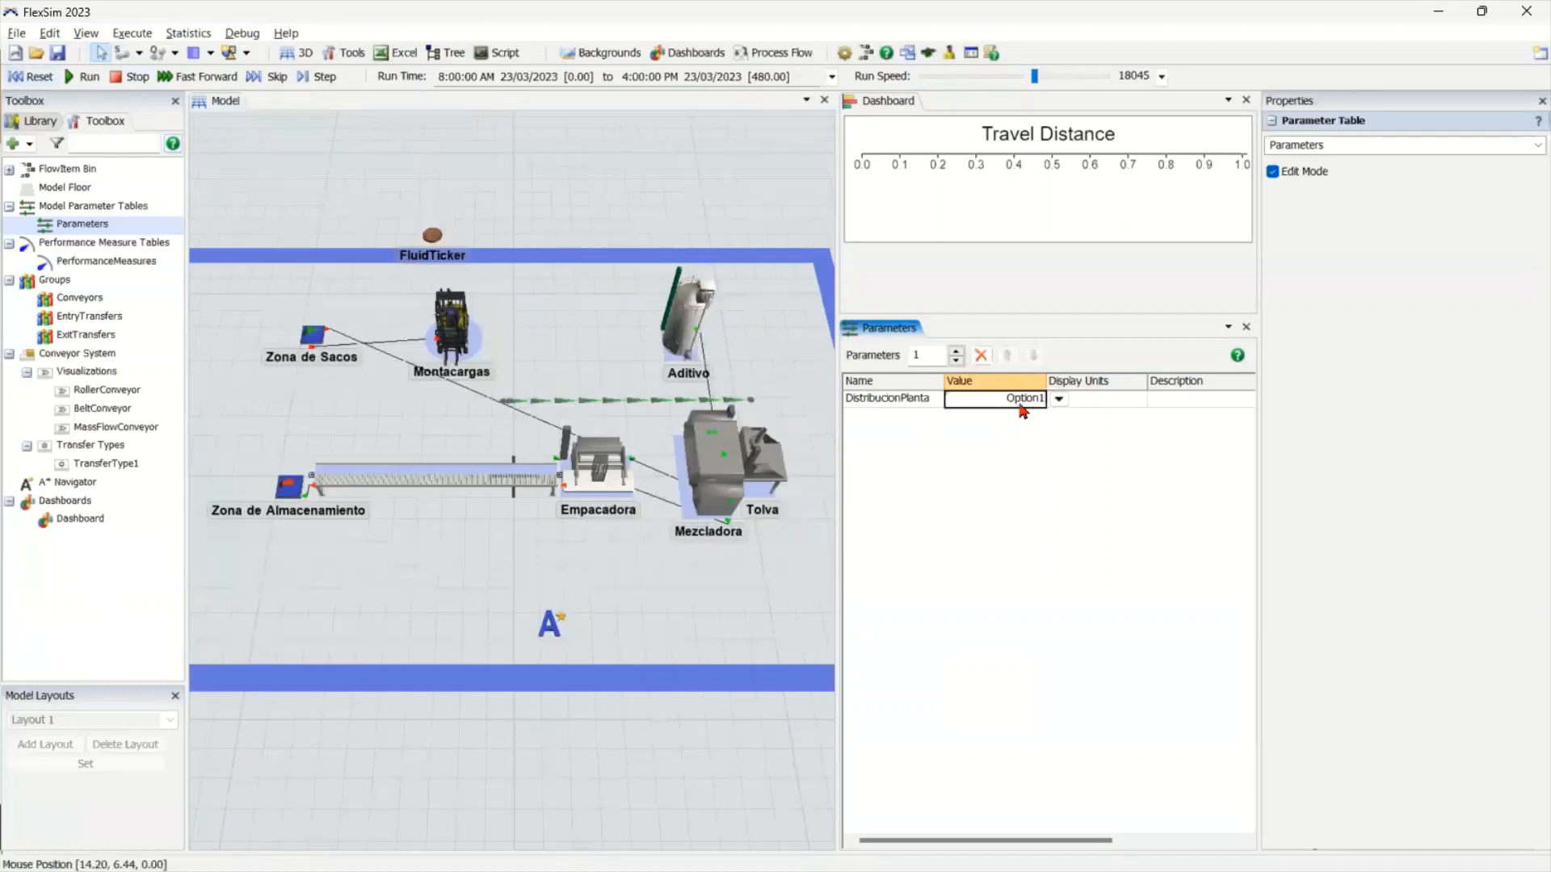
pyautogui.click(1026, 402)
pyautogui.click(1023, 441)
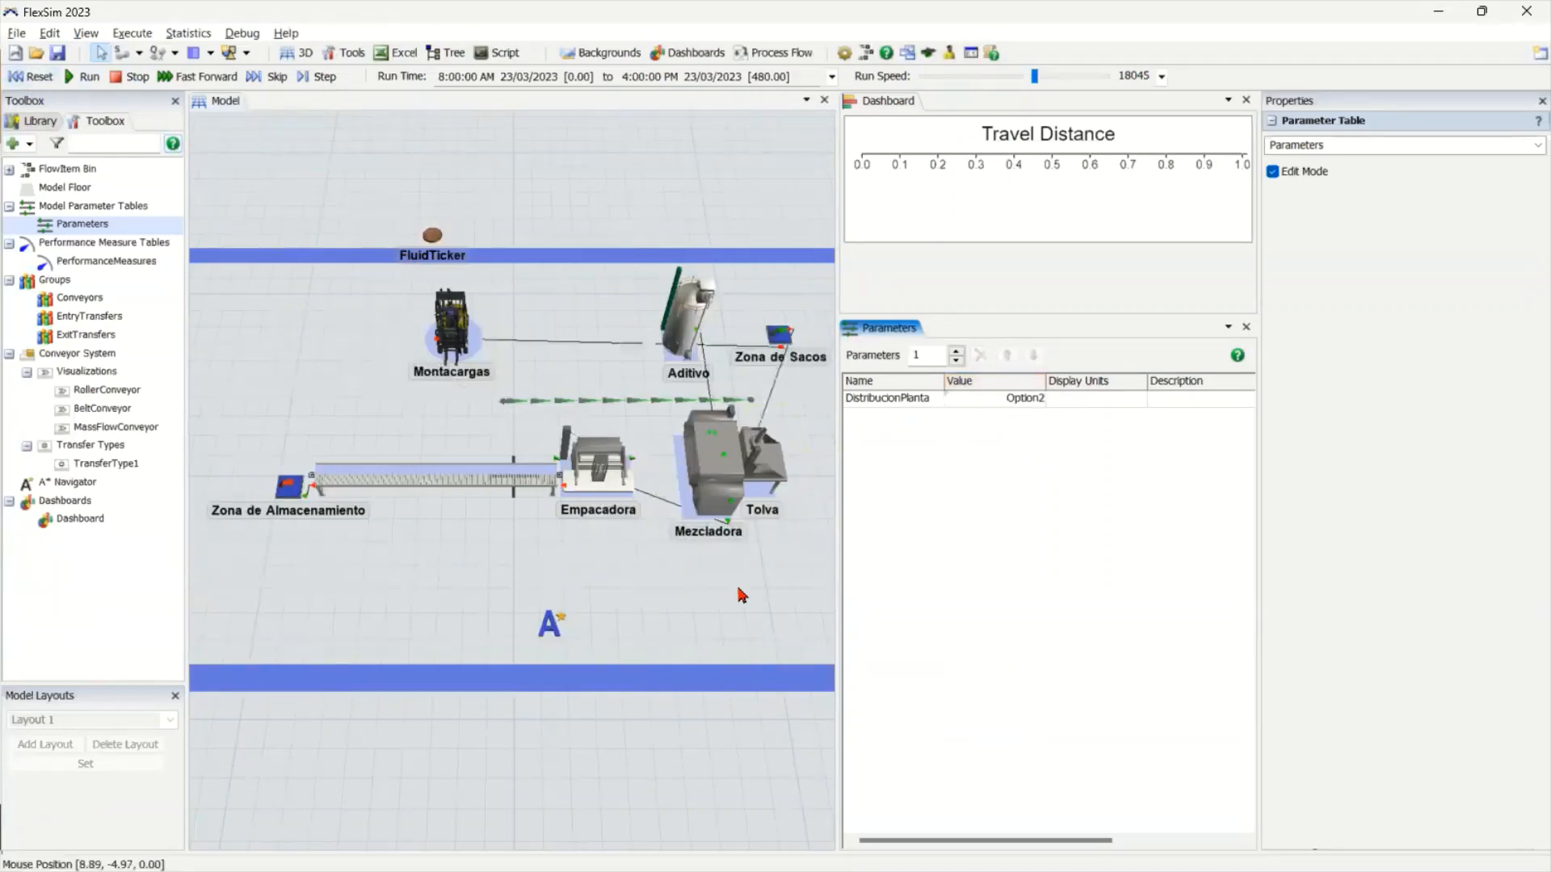
pyautogui.moveTo(737, 593); pyautogui.dragTo(527, 584)
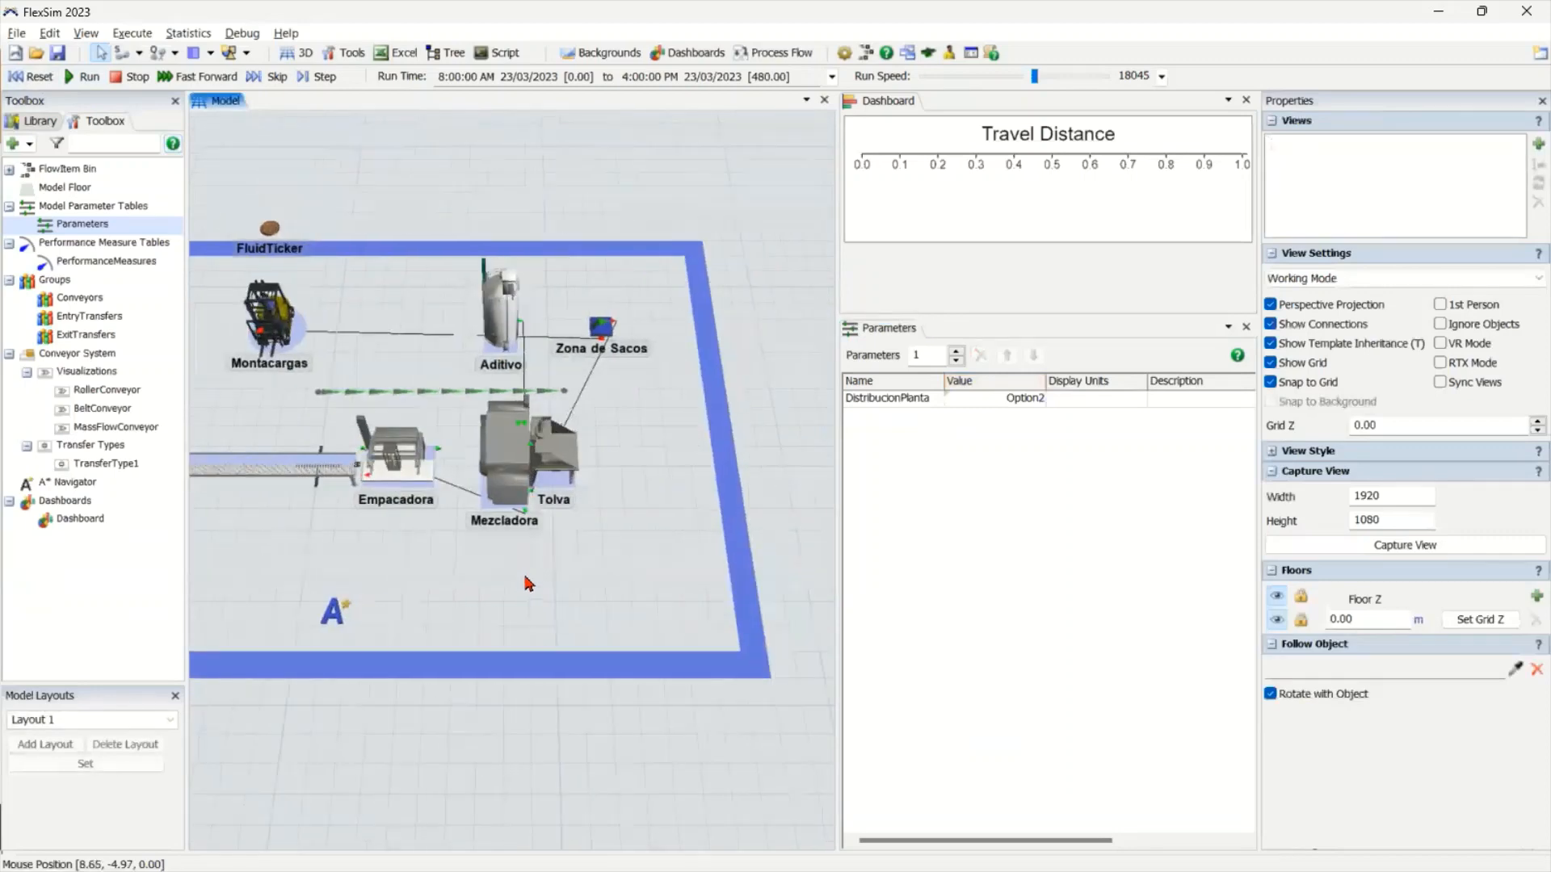
pyautogui.click(1014, 404)
pyautogui.click(1014, 416)
pyautogui.click(1009, 454)
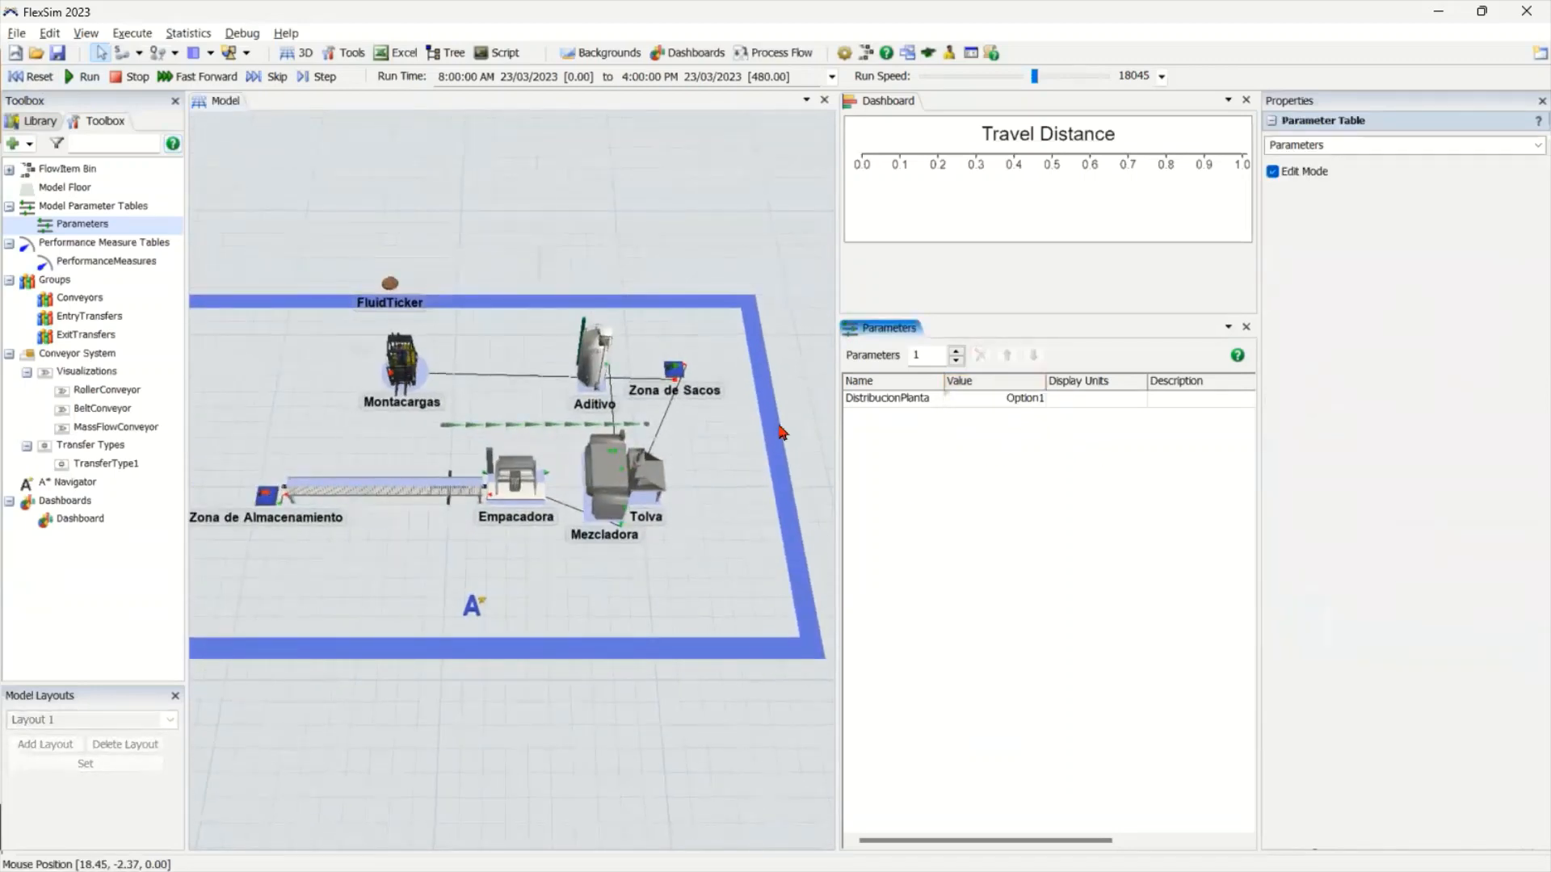
# Open the PerformanceMeasures table, dock it beneath the Parameters table, and rename its measure as DistanciaRecorrida
pyautogui.doubleClick(104, 261)
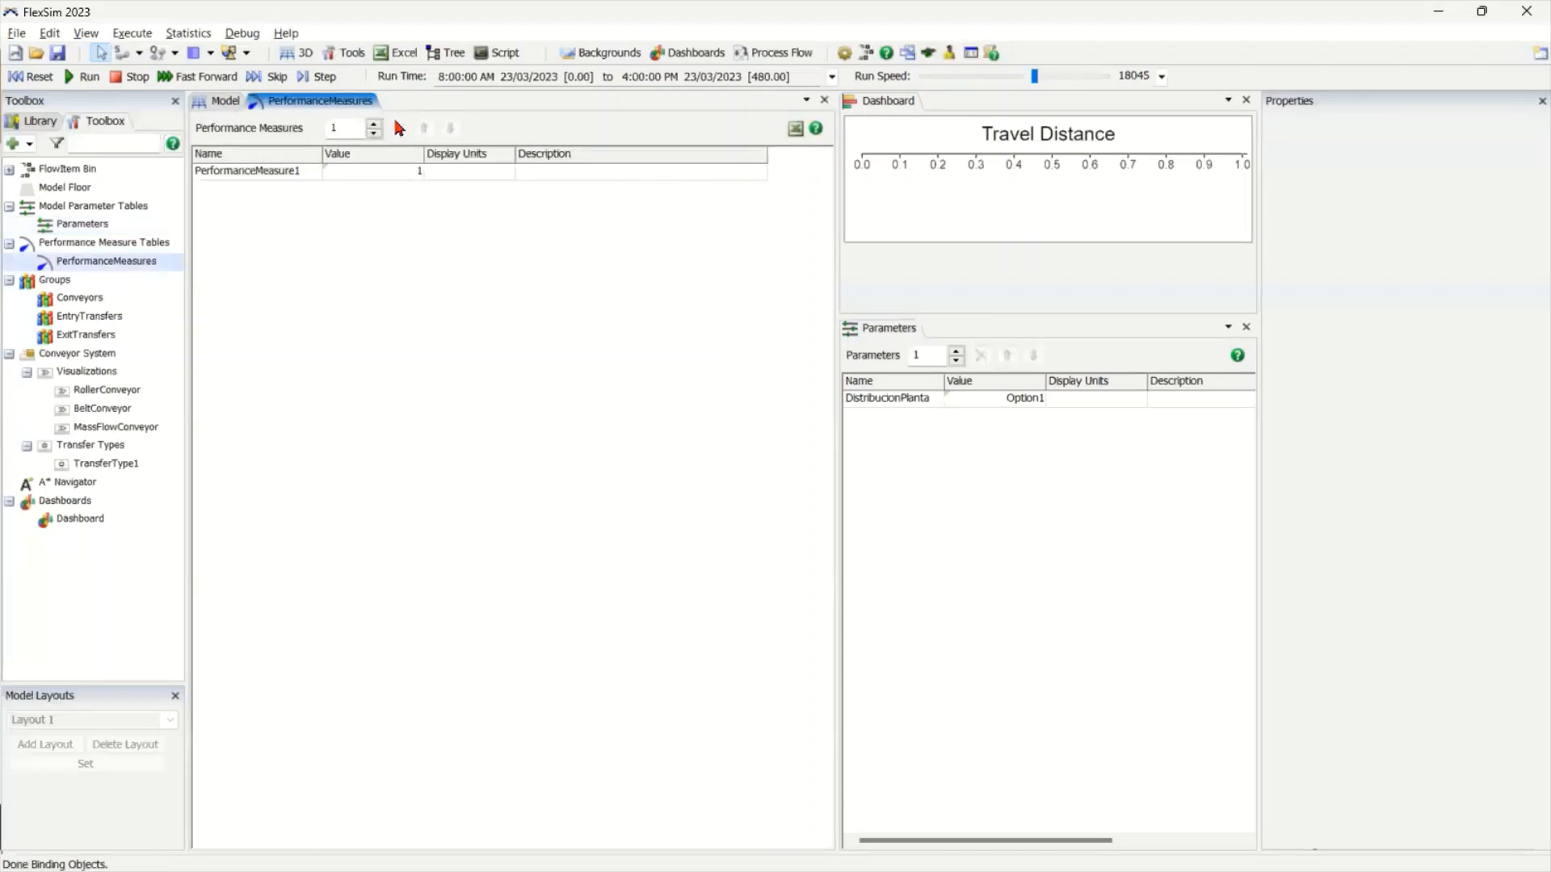
pyautogui.moveTo(323, 100); pyautogui.dragTo(952, 682)
pyautogui.doubleClick(953, 675)
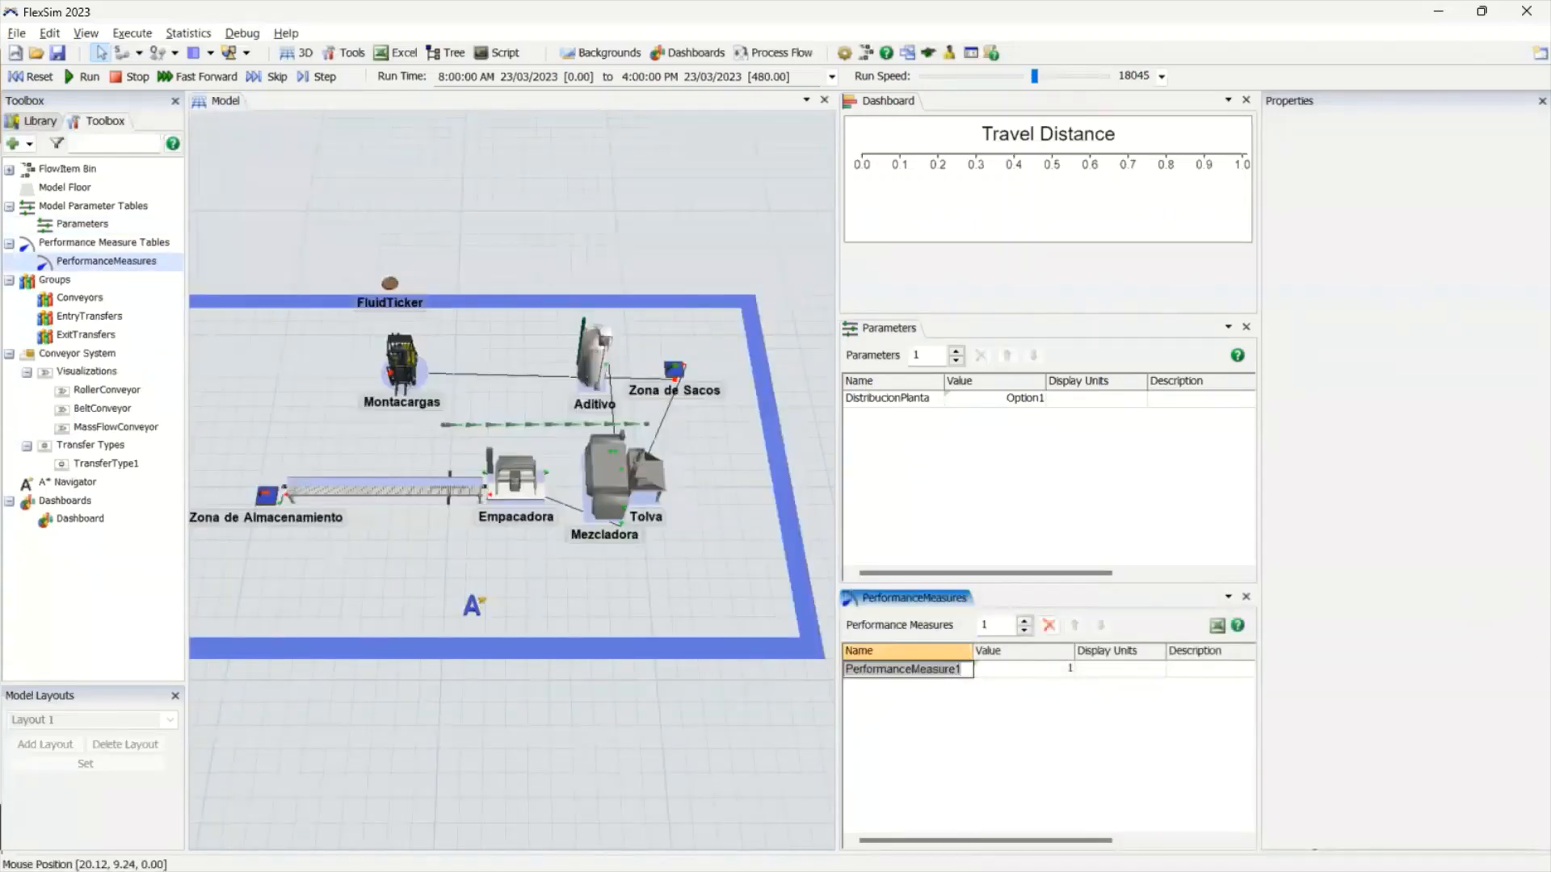
pyautogui.write('DistanciaRecorrida')
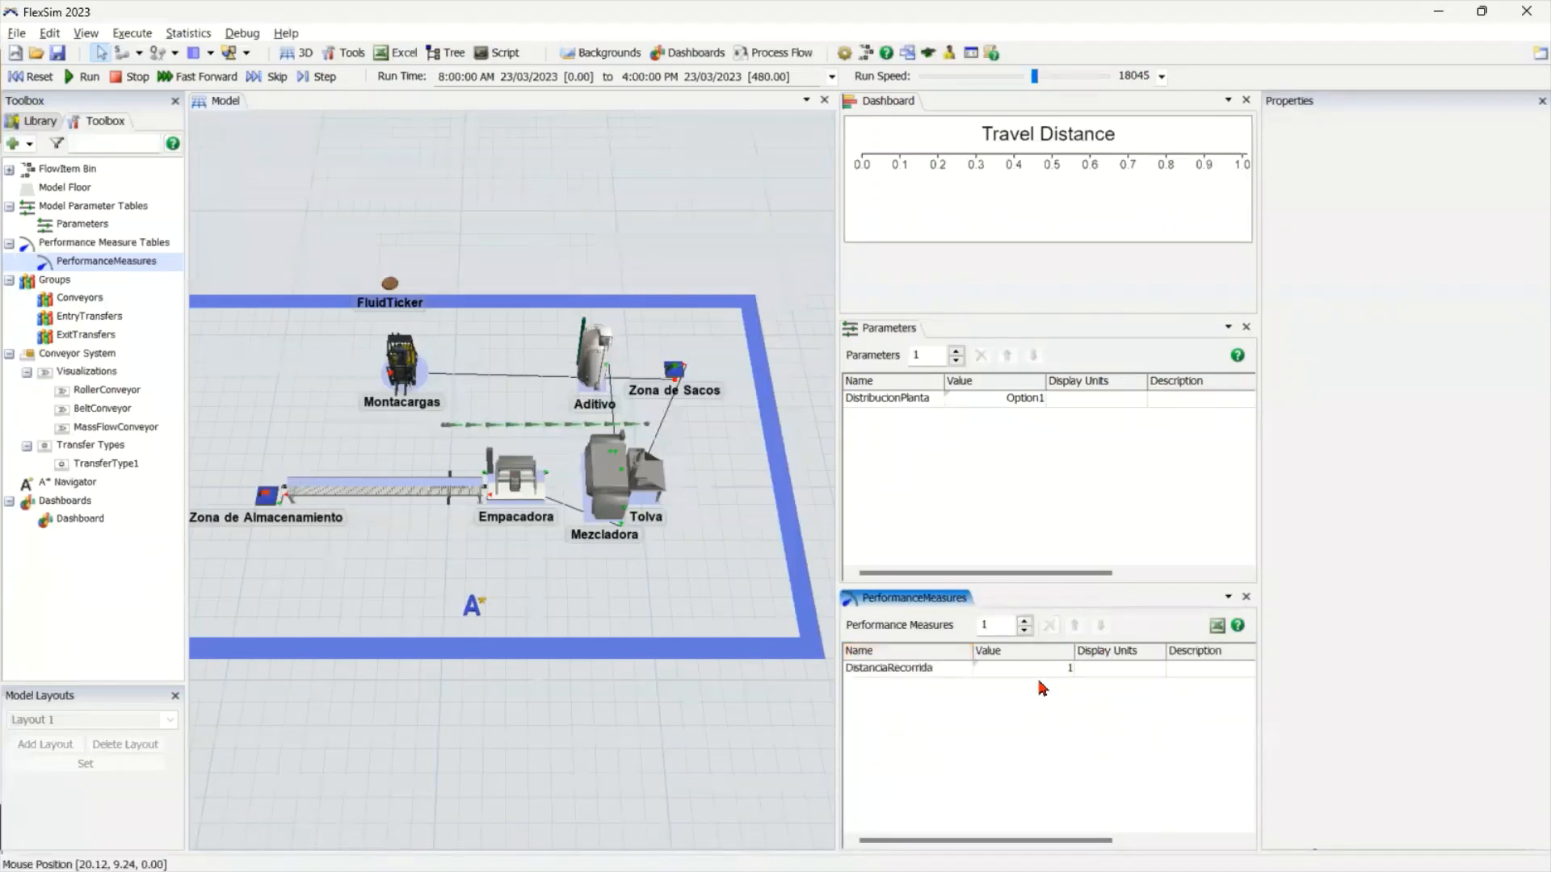
# Link the DistanciaRecorrida measure's value to the Travel Distance chart using Distance Traveled Sum
pyautogui.doubleClick(1042, 669)
pyautogui.click(1087, 669)
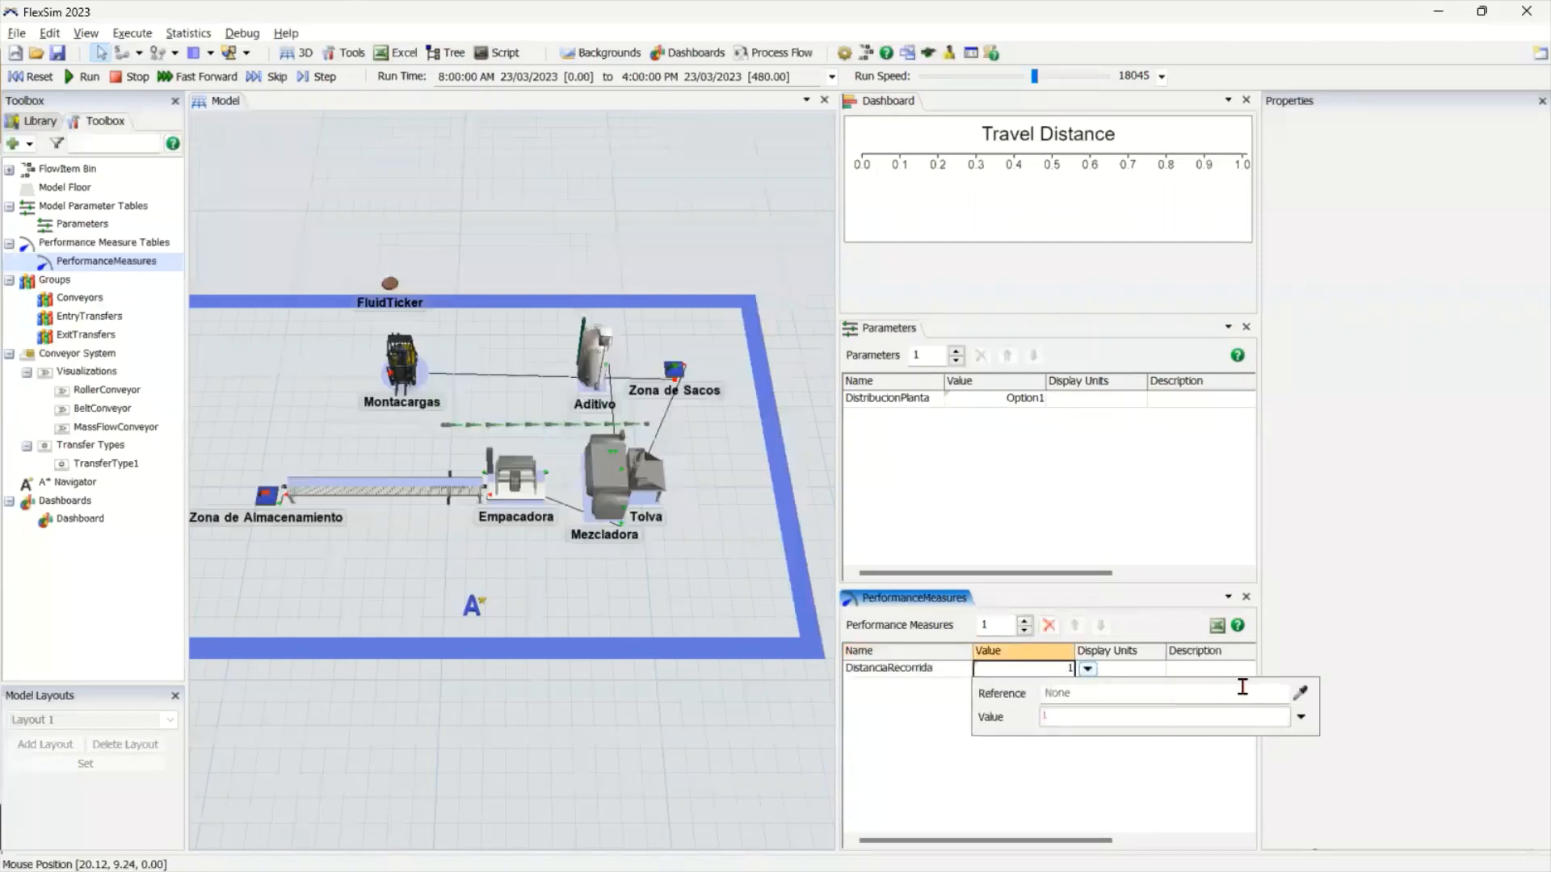
pyautogui.click(1301, 695)
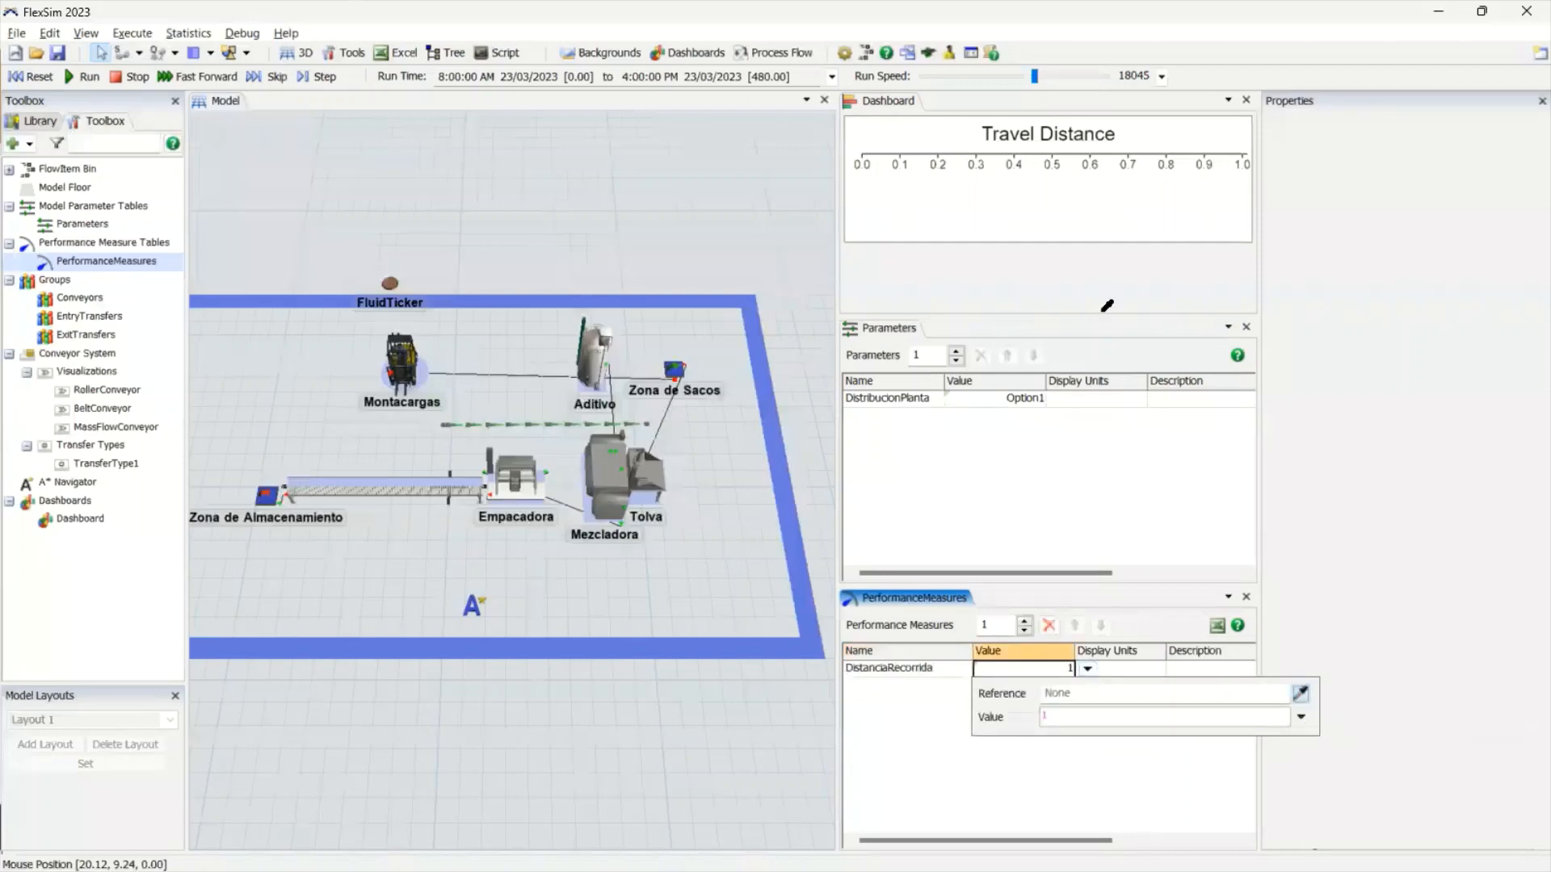
pyautogui.click(1014, 191)
pyautogui.moveTo(1164, 207)
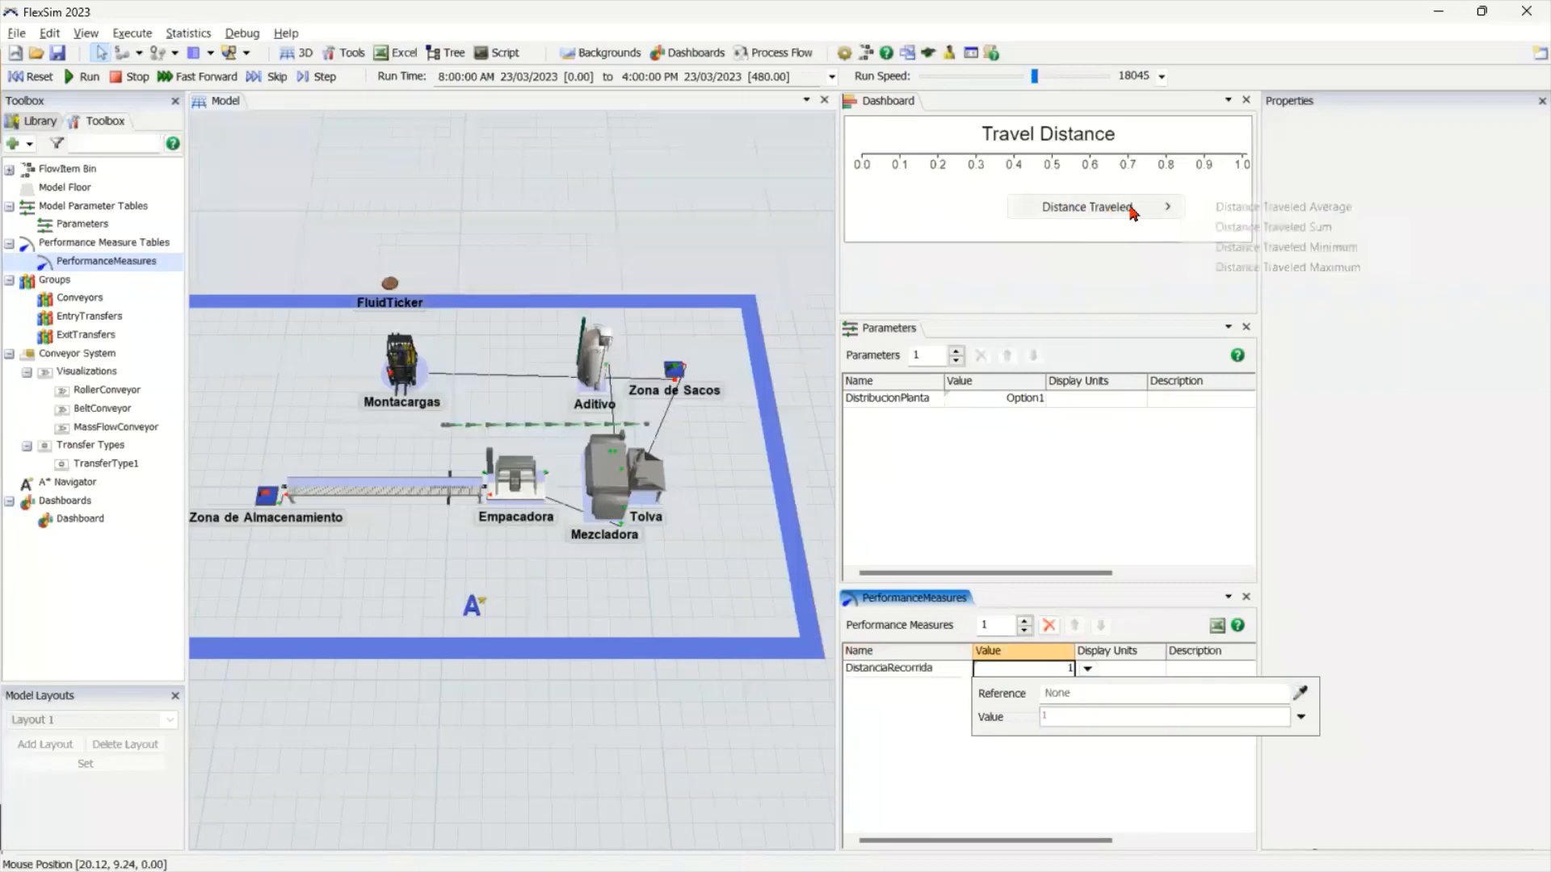
pyautogui.click(1310, 230)
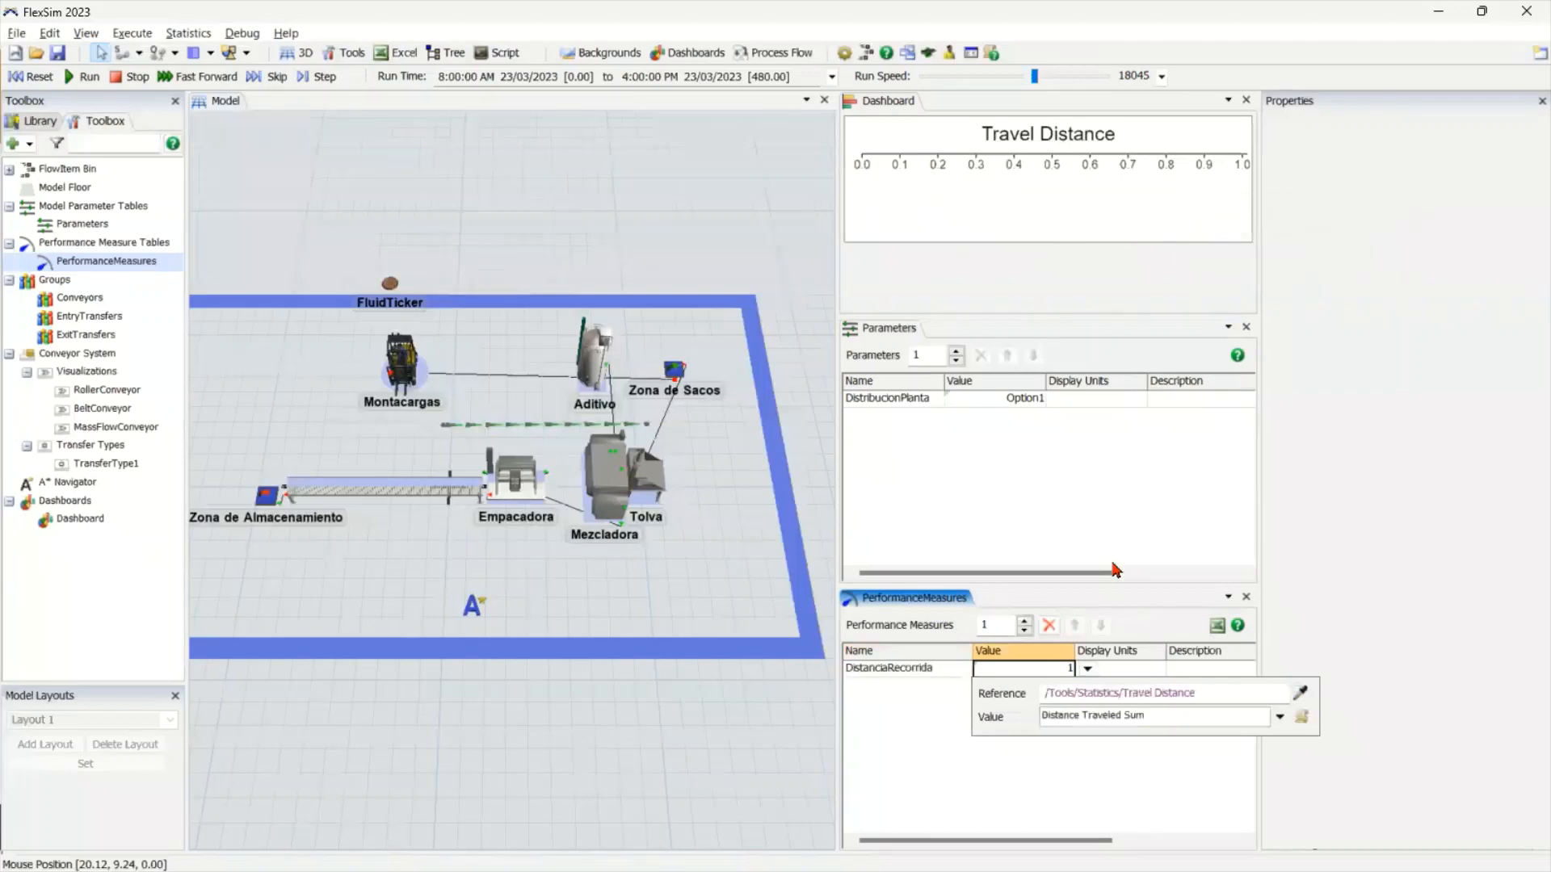
pyautogui.click(1011, 786)
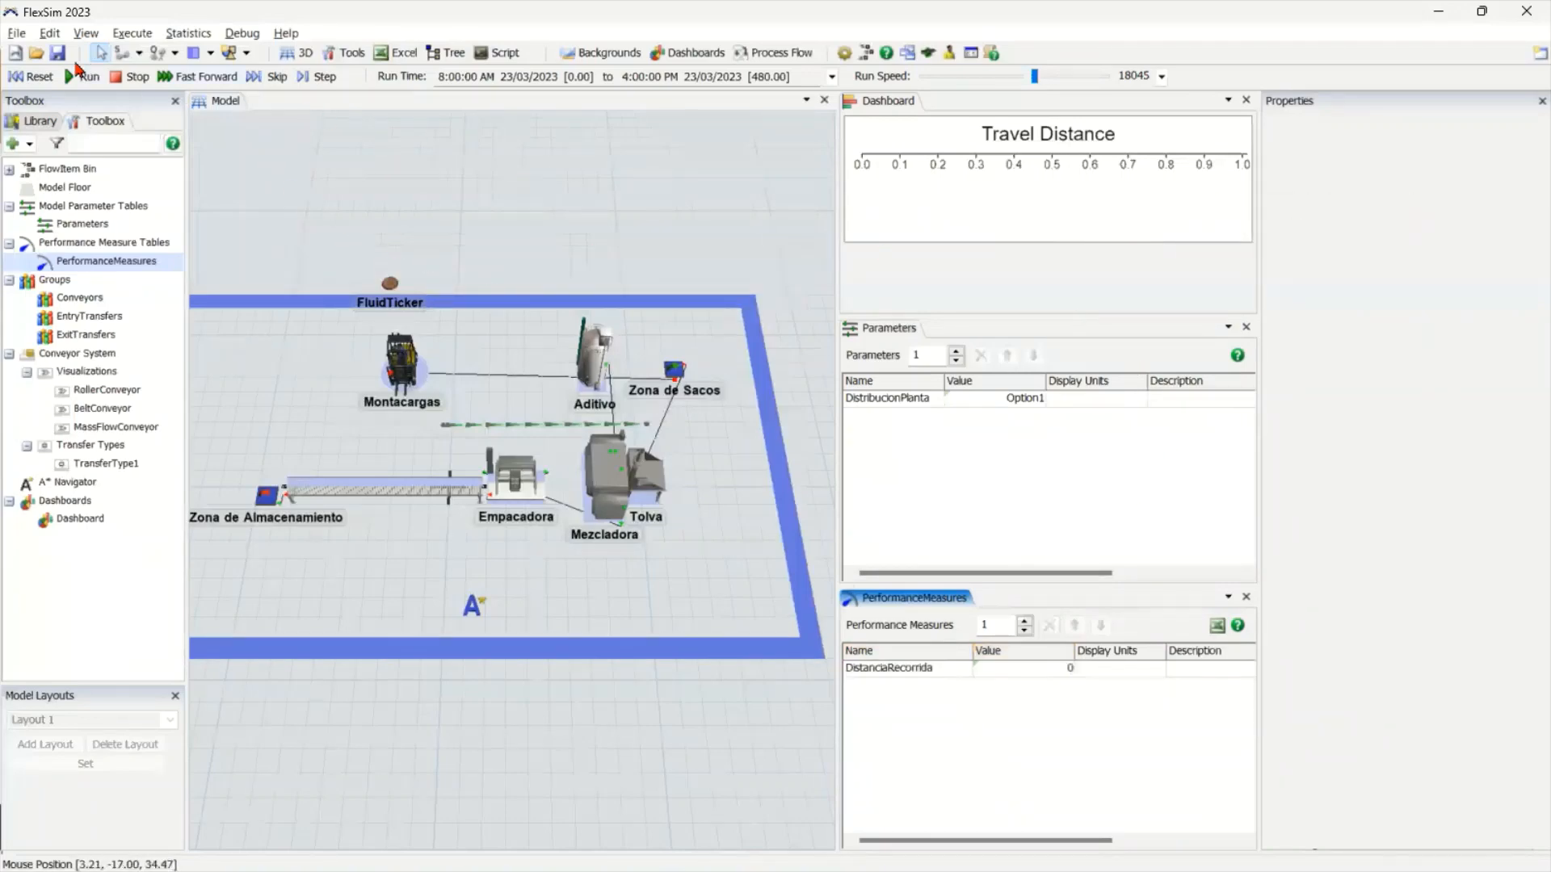
# Reset the model and run it to its stop time with DistribucionPlanta at Option1, lowering the run speed
pyautogui.click(36, 79)
pyautogui.click(84, 77)
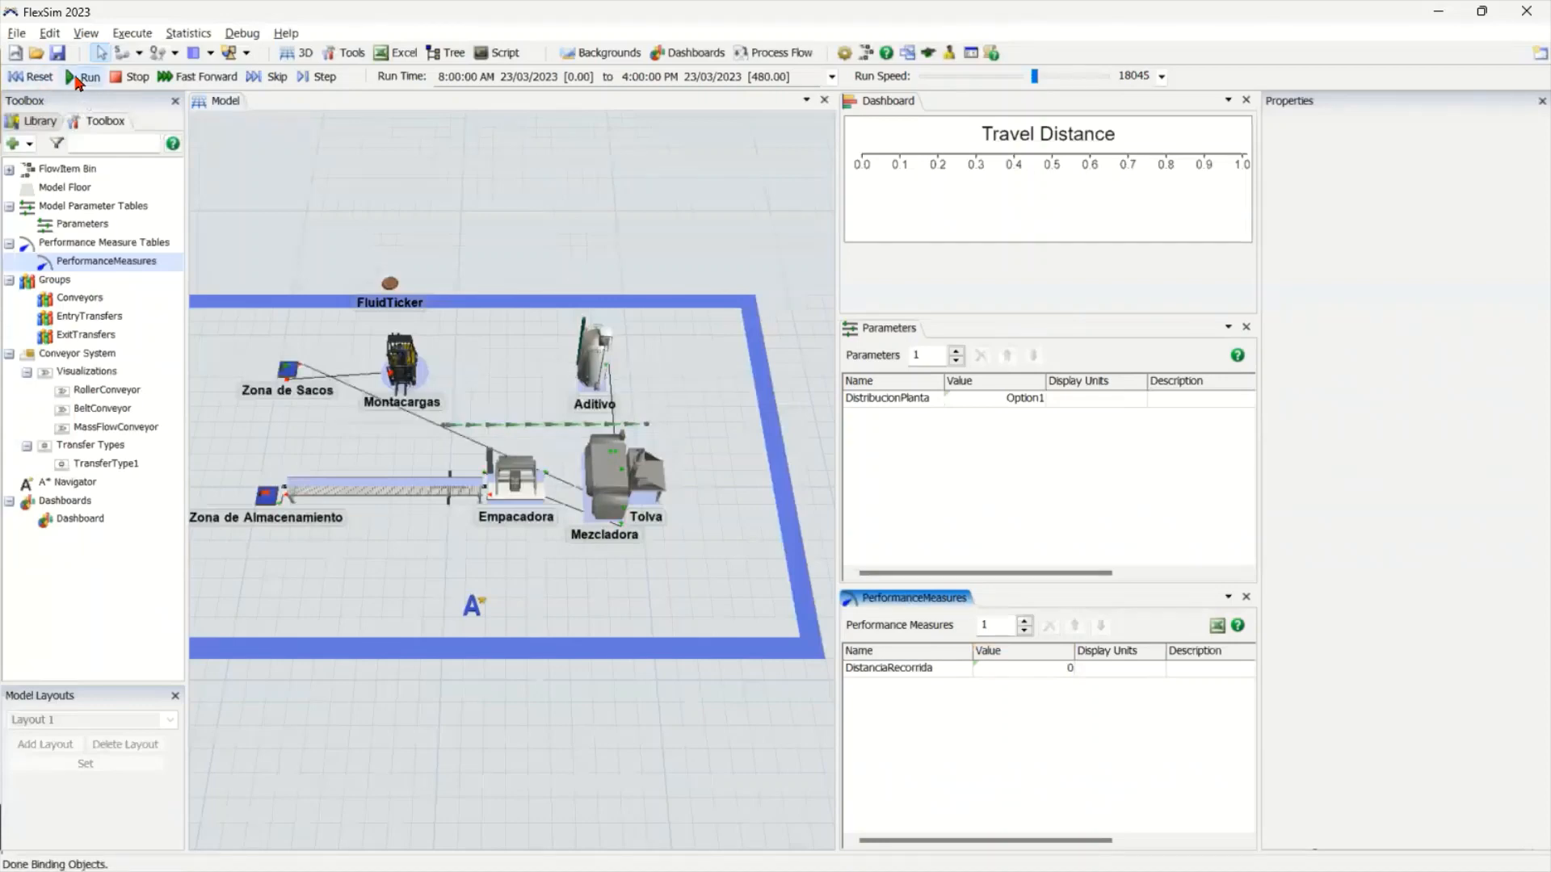
pyautogui.scroll(-8, 1035, 78)
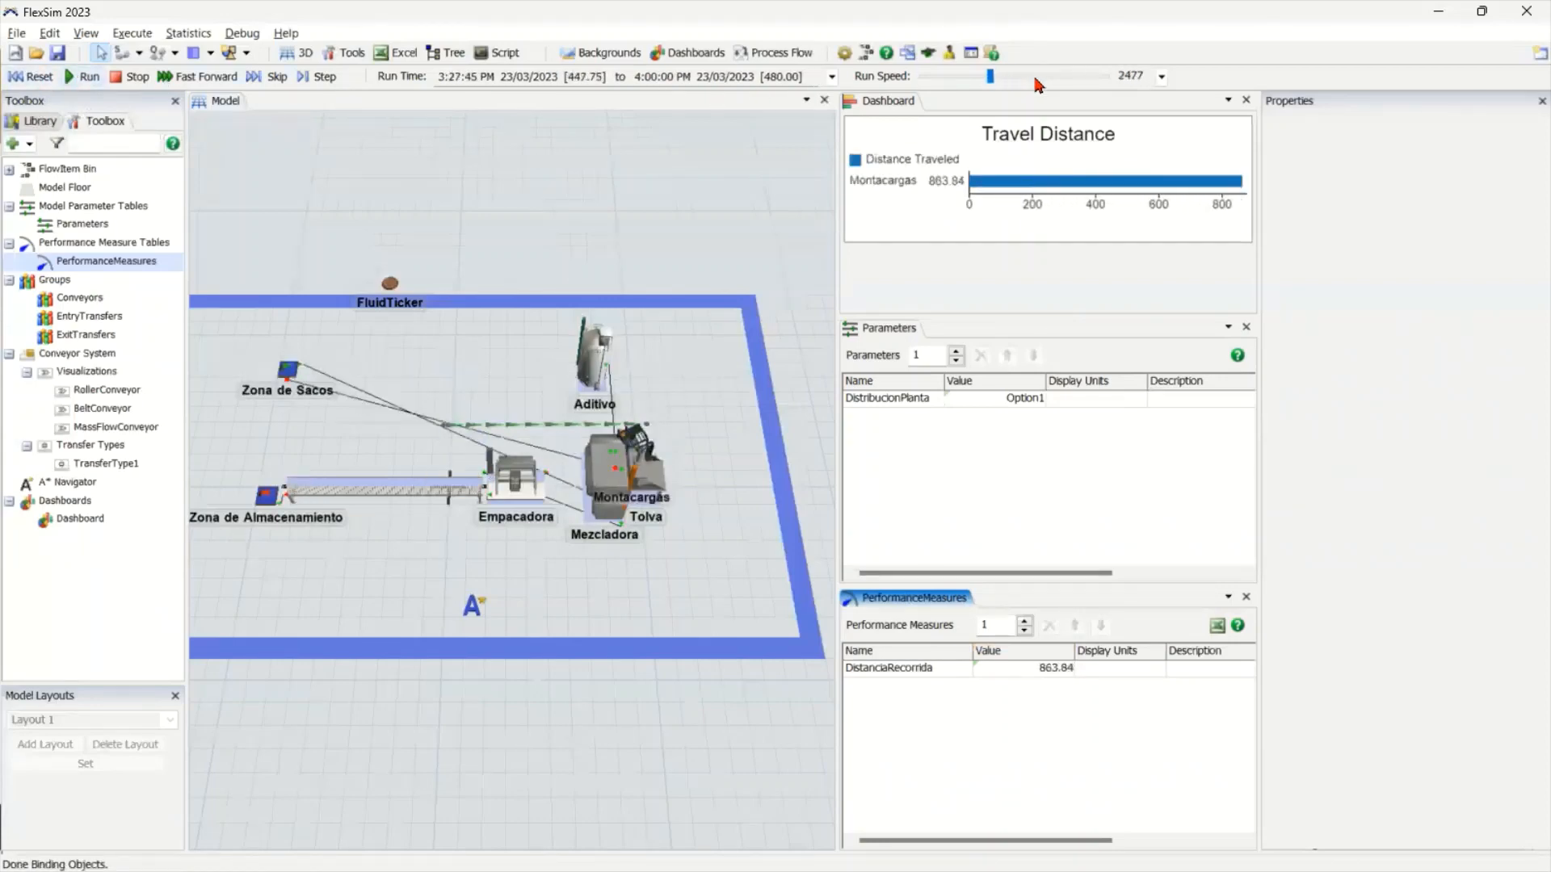
pyautogui.scroll(-4, 1039, 81)
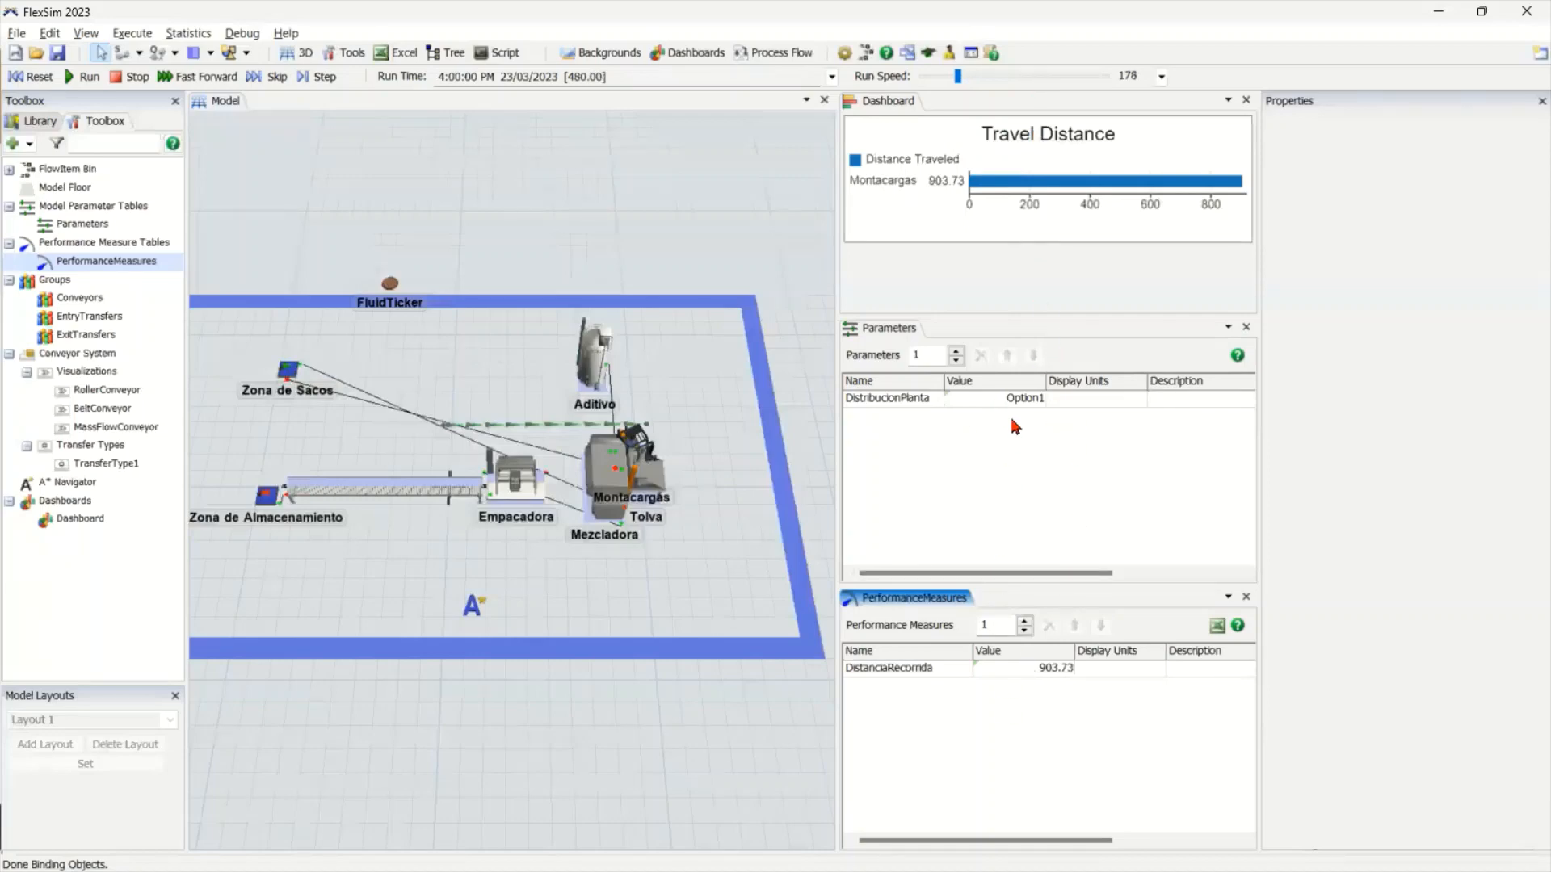
# Set DistribucionPlanta to Option2, run the model from a reset to its stop time, and reset it again
pyautogui.doubleClick(1027, 399)
pyautogui.write('2')
pyautogui.press('Return')
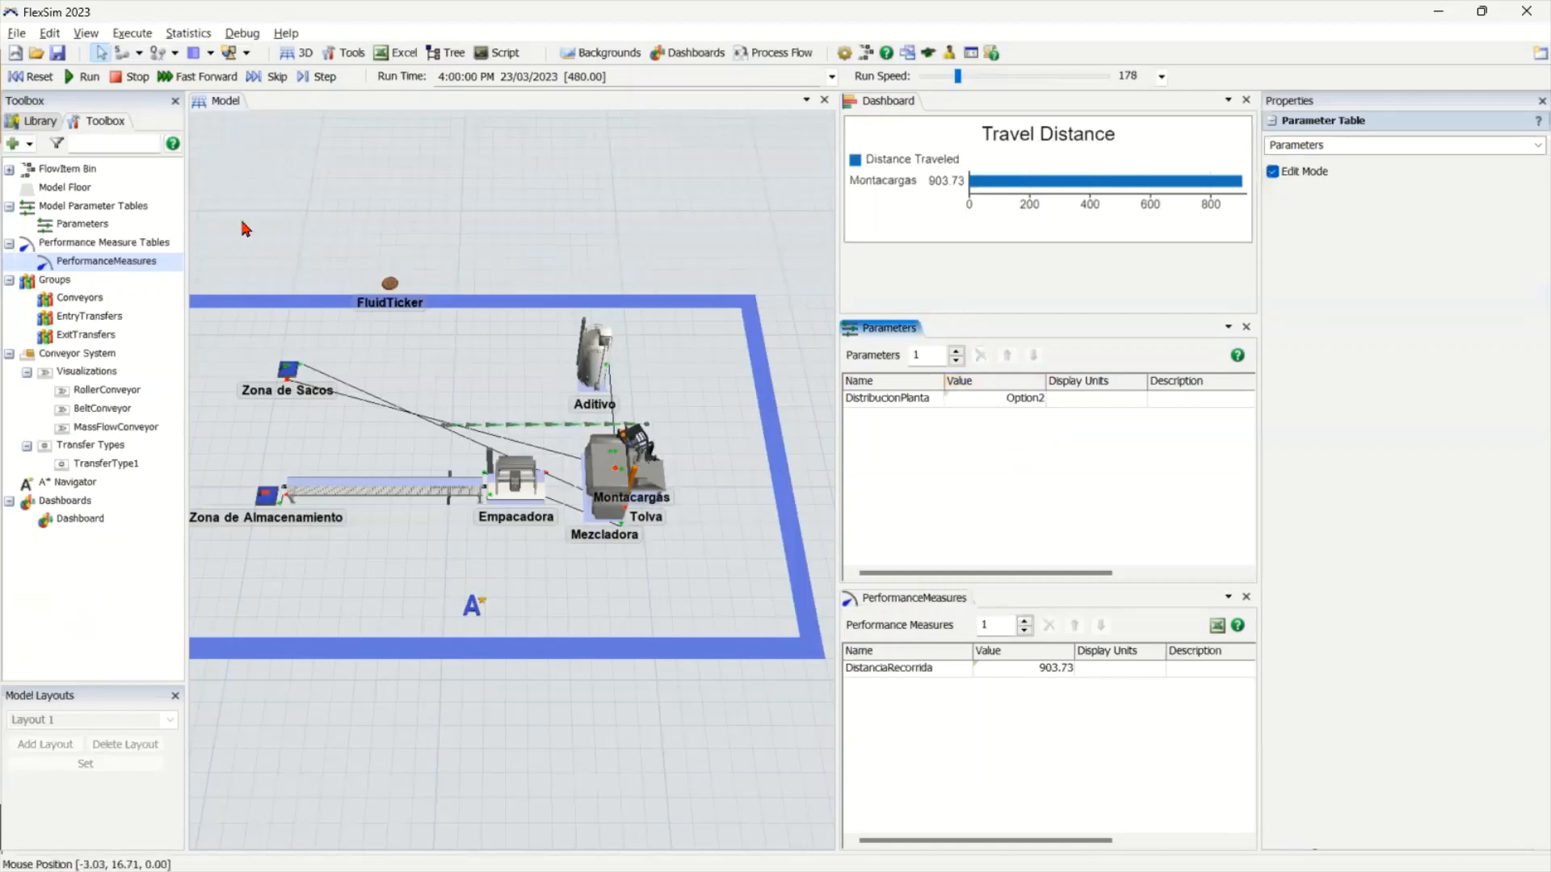
pyautogui.click(29, 80)
pyautogui.click(83, 76)
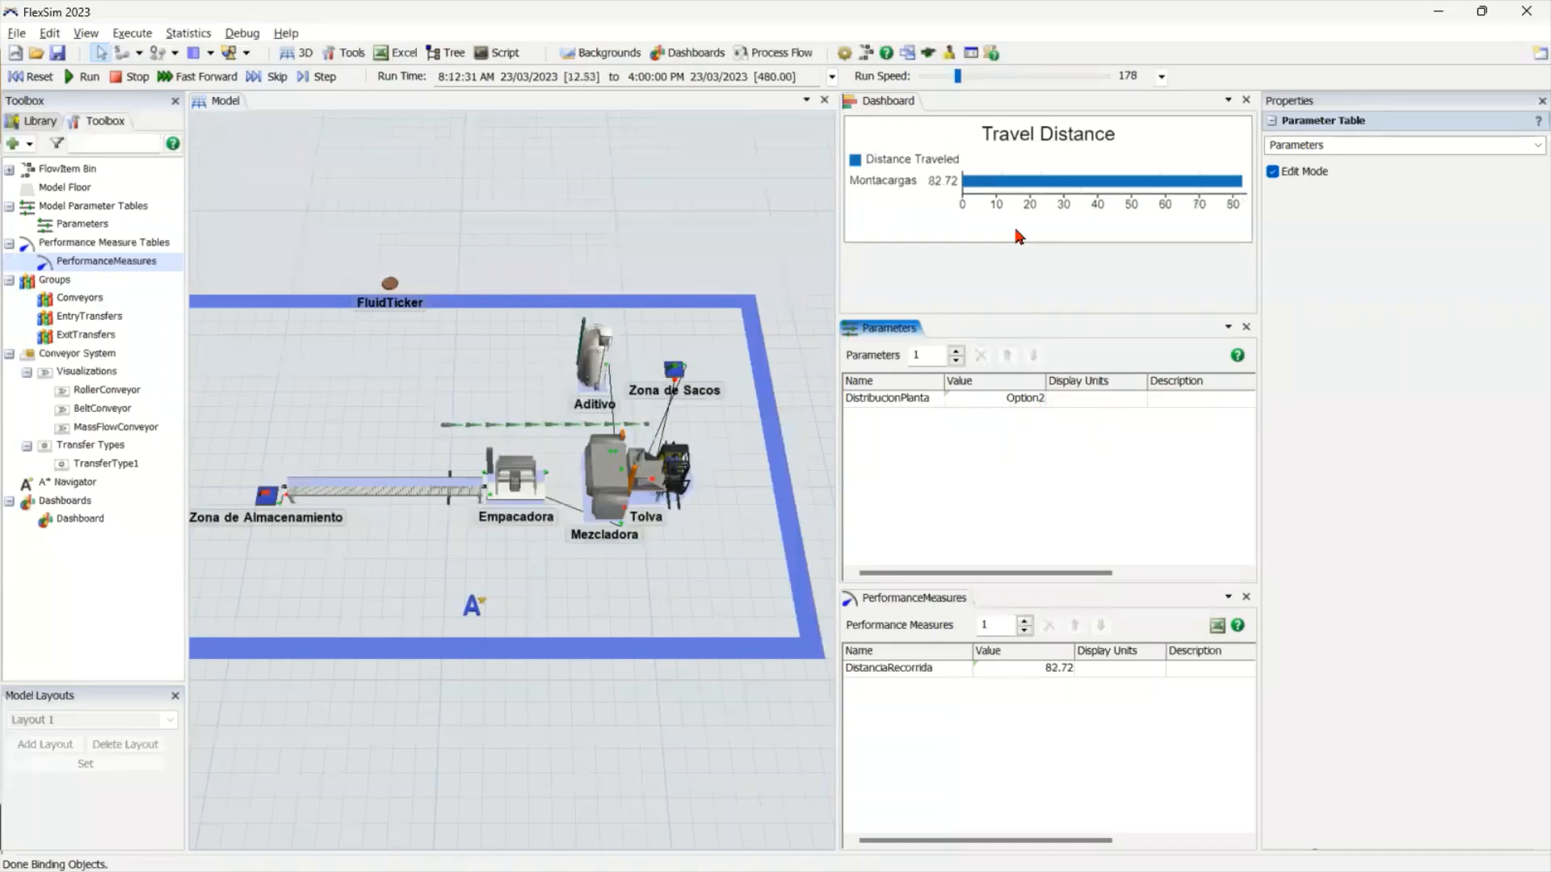
pyautogui.scroll(-3, 986, 77)
pyautogui.scroll(-1, 987, 76)
pyautogui.scroll(-1, 987, 77)
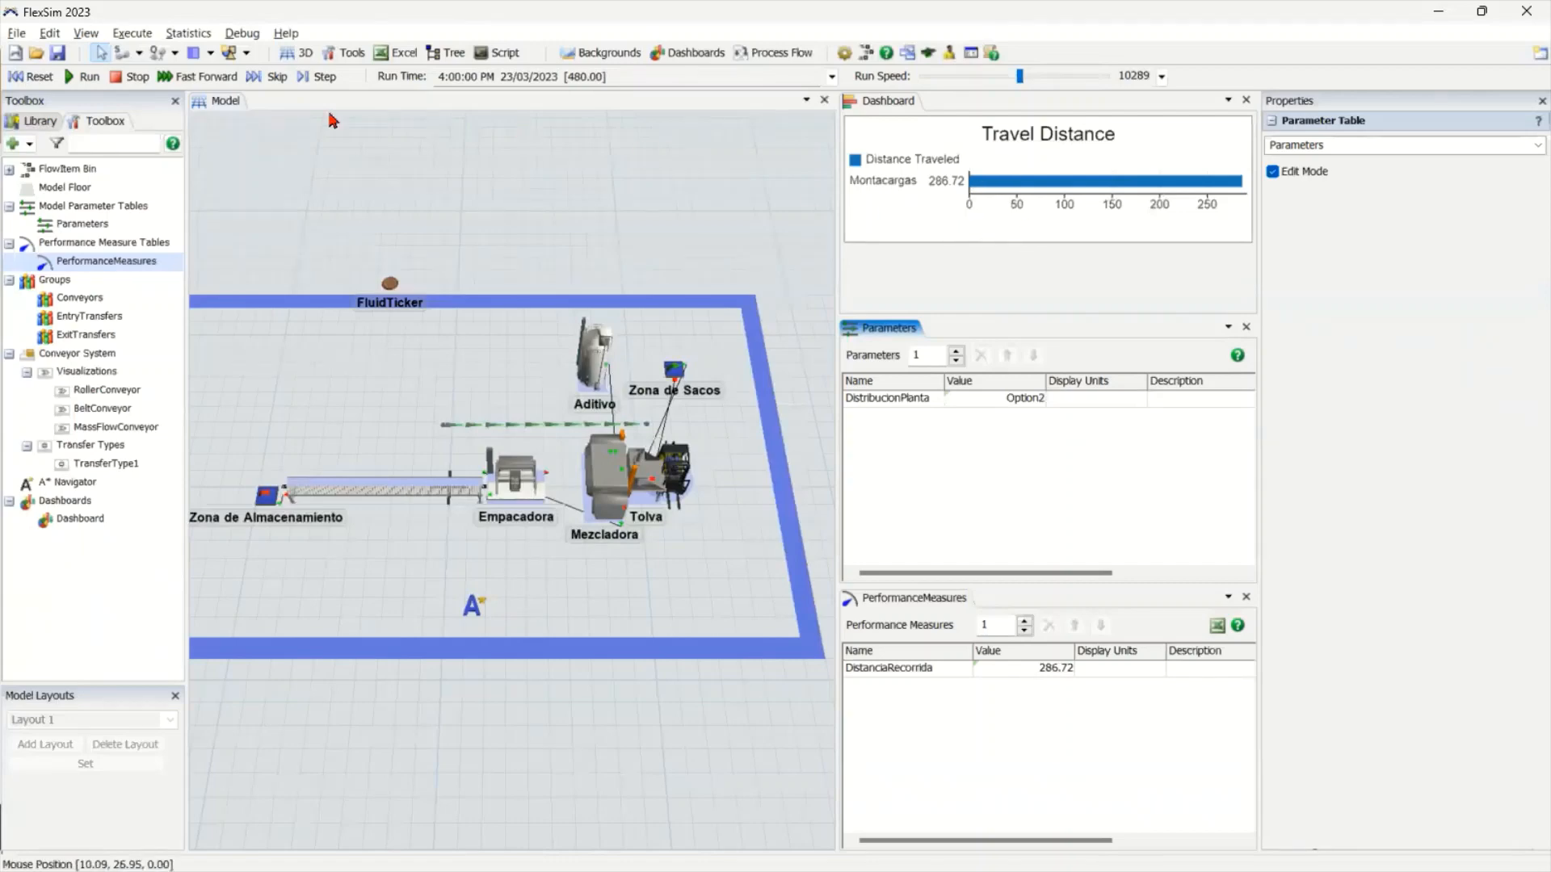
pyautogui.click(48, 80)
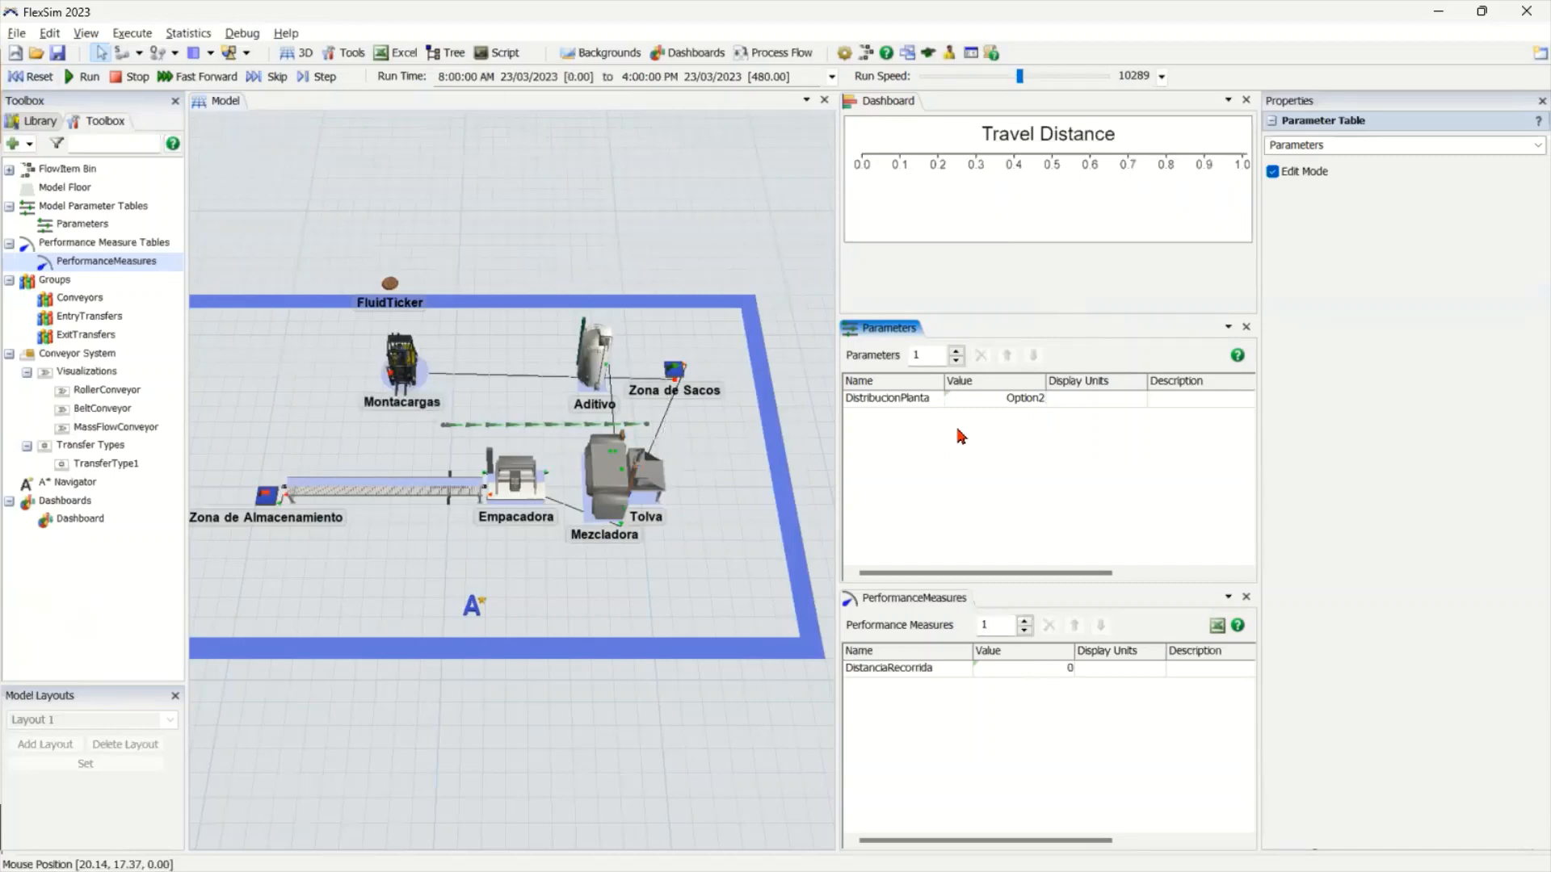
# Open the Experimenter and set the stop time of Experiment1 to 480
pyautogui.click(185, 33)
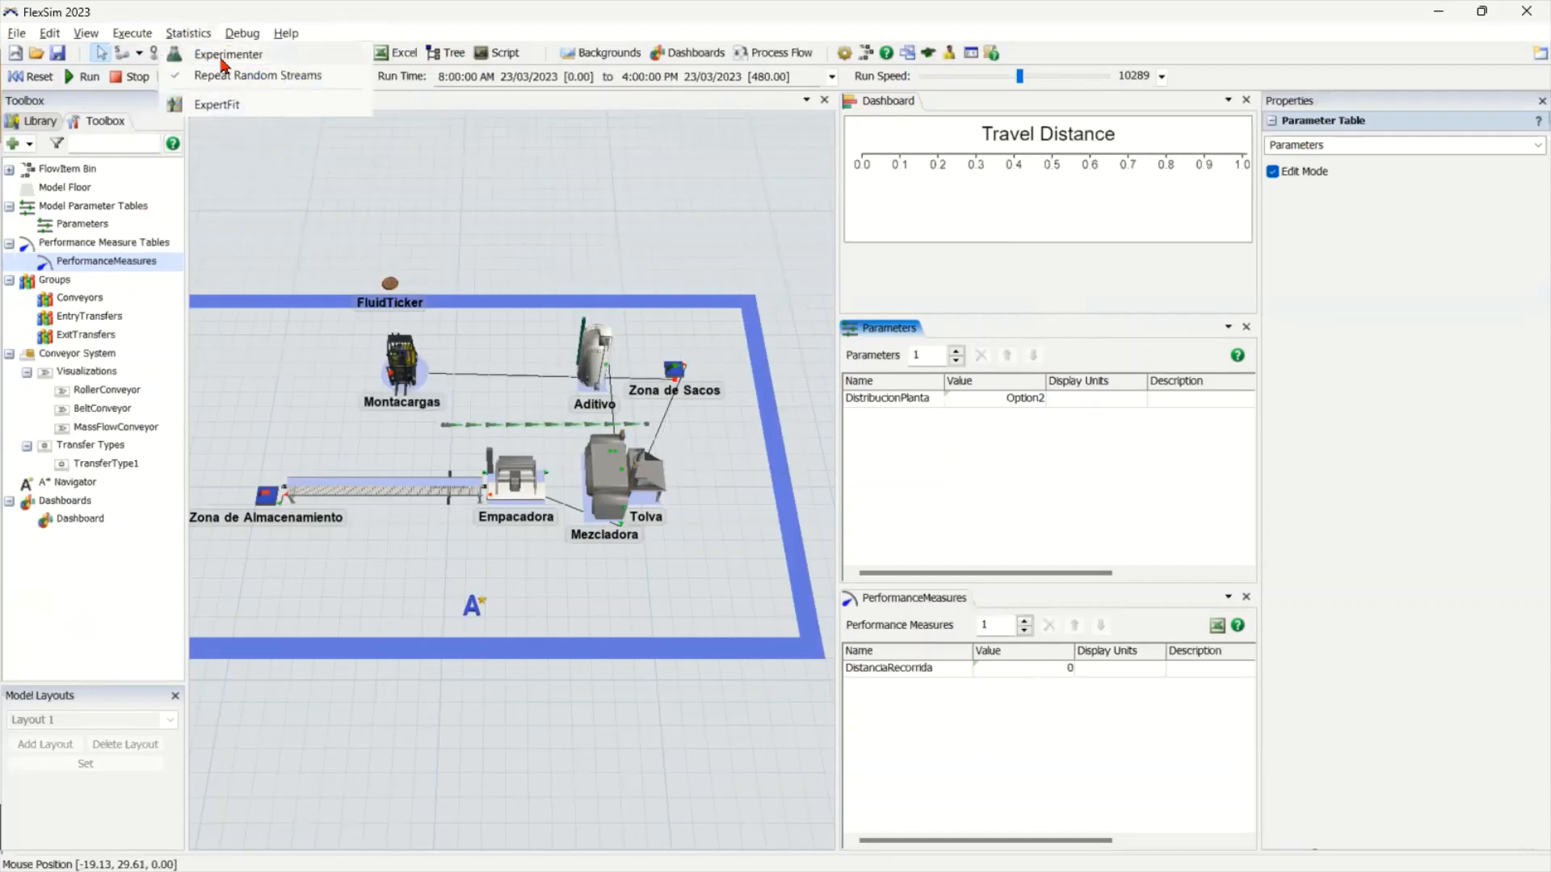
pyautogui.click(222, 59)
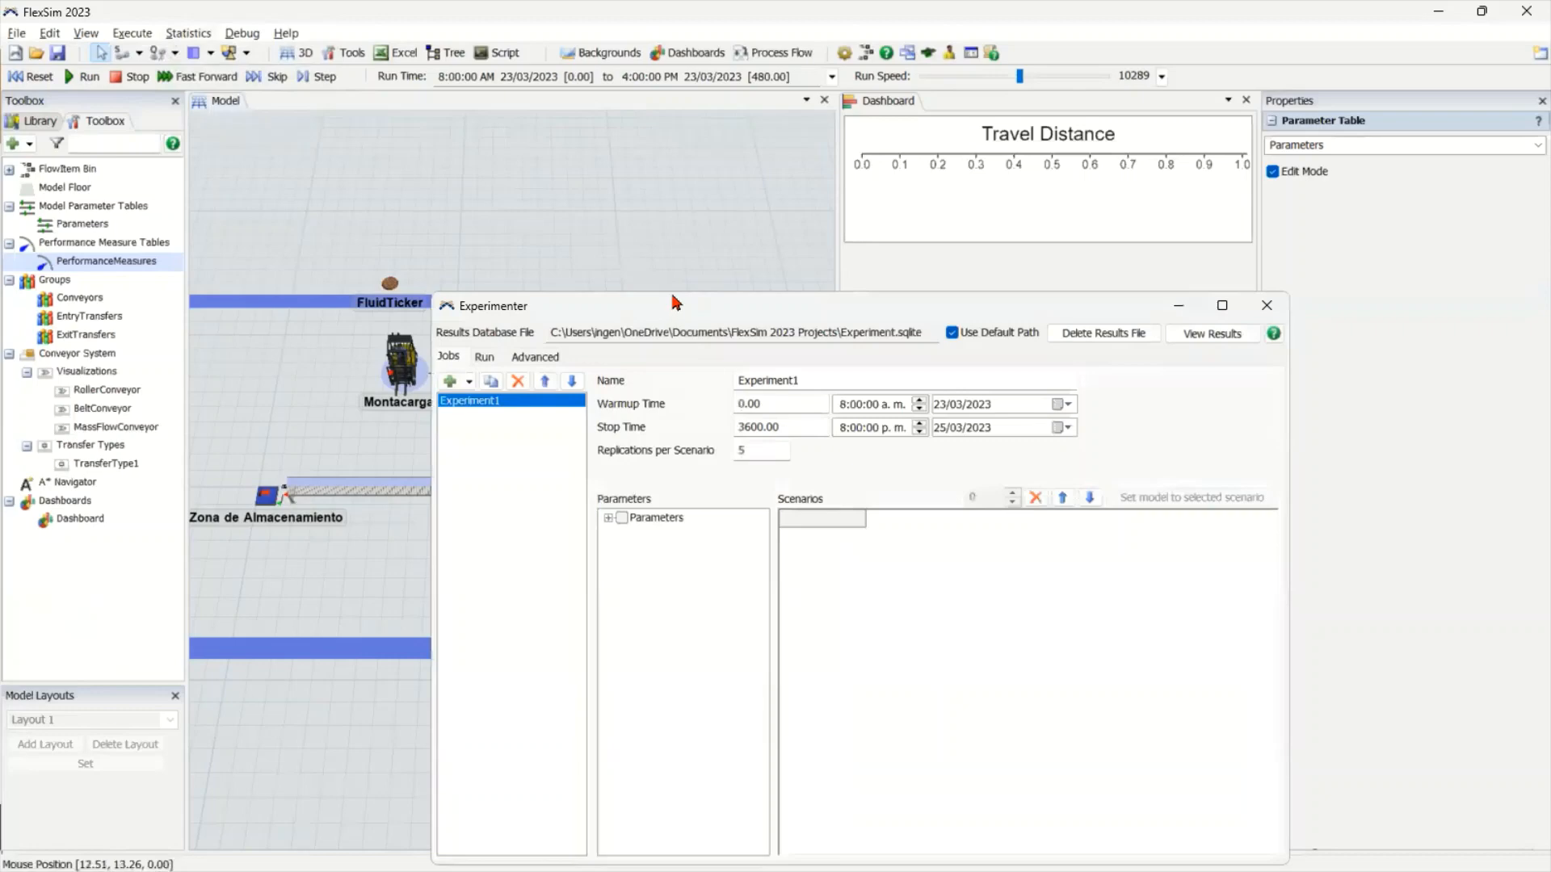
pyautogui.moveTo(677, 303); pyautogui.dragTo(428, 119)
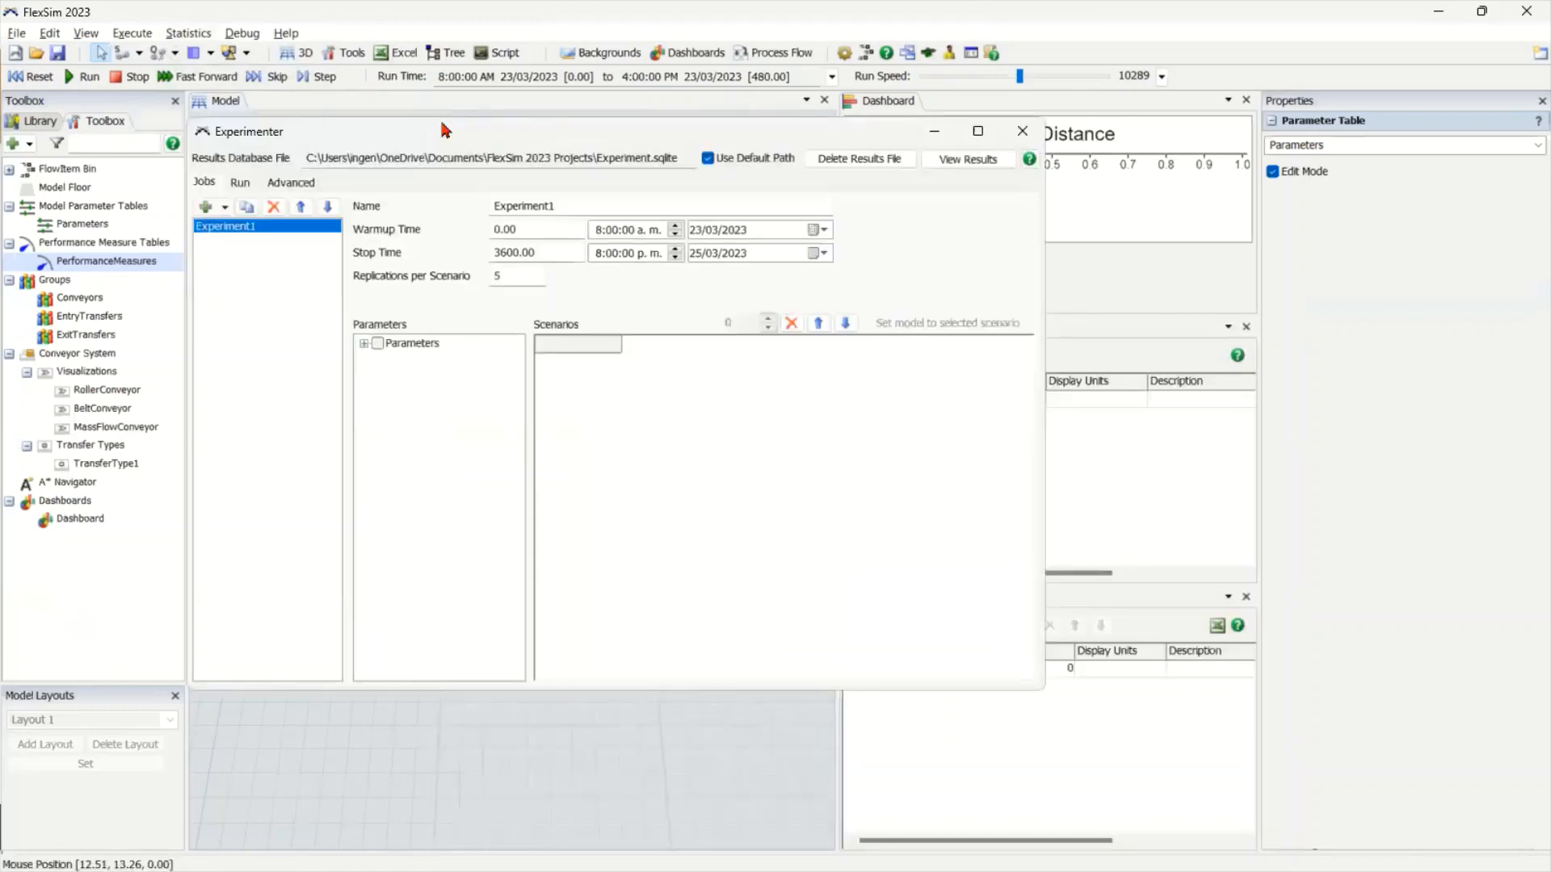
pyautogui.moveTo(572, 249); pyautogui.dragTo(408, 233)
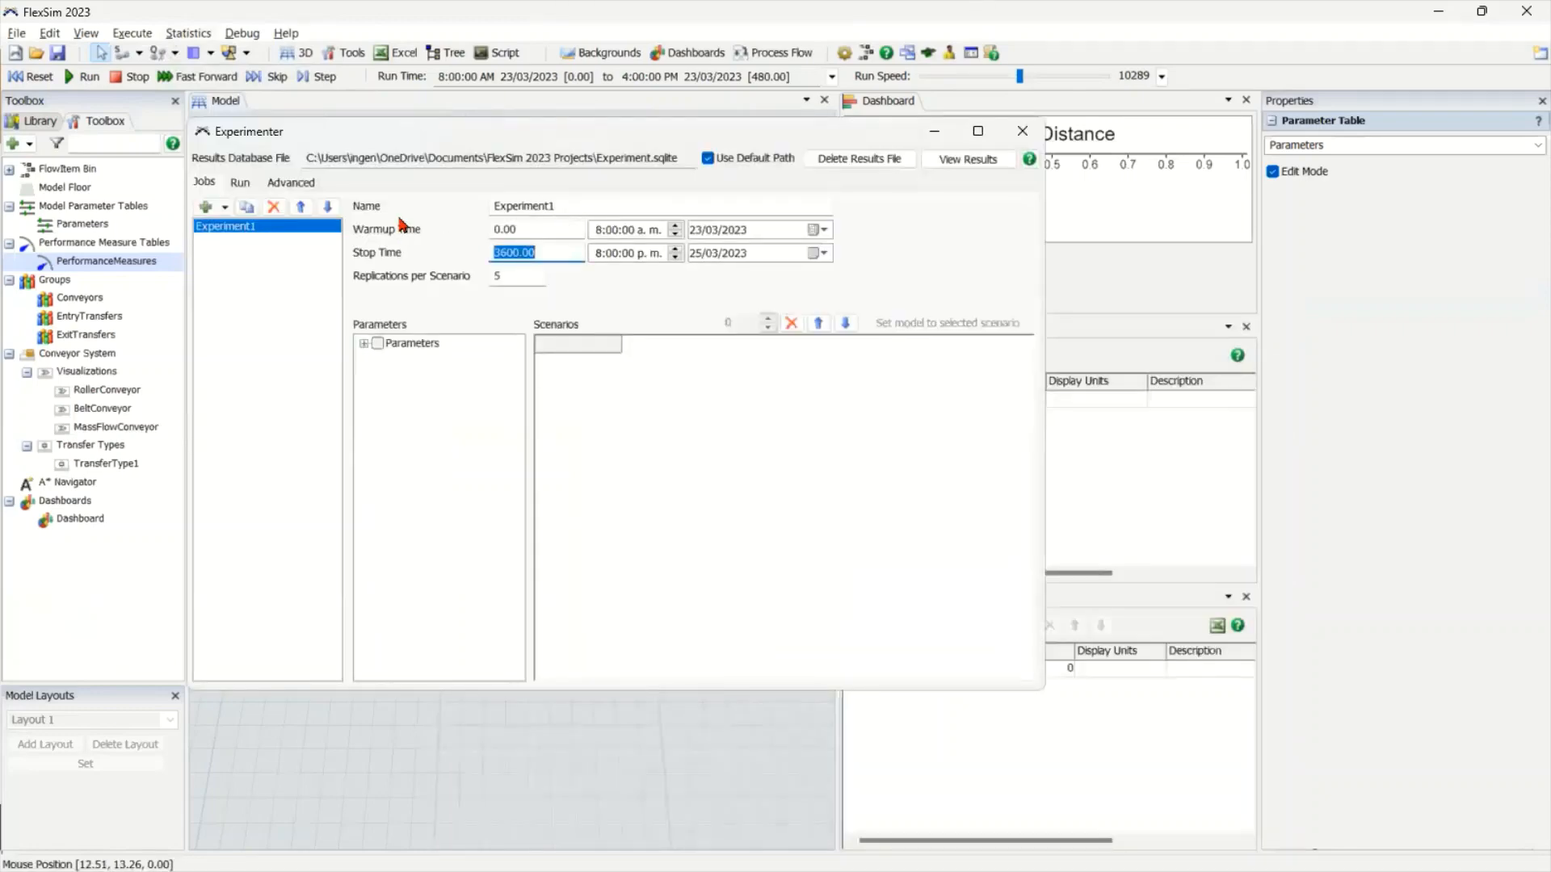
pyautogui.write('480')
pyautogui.press('Return')
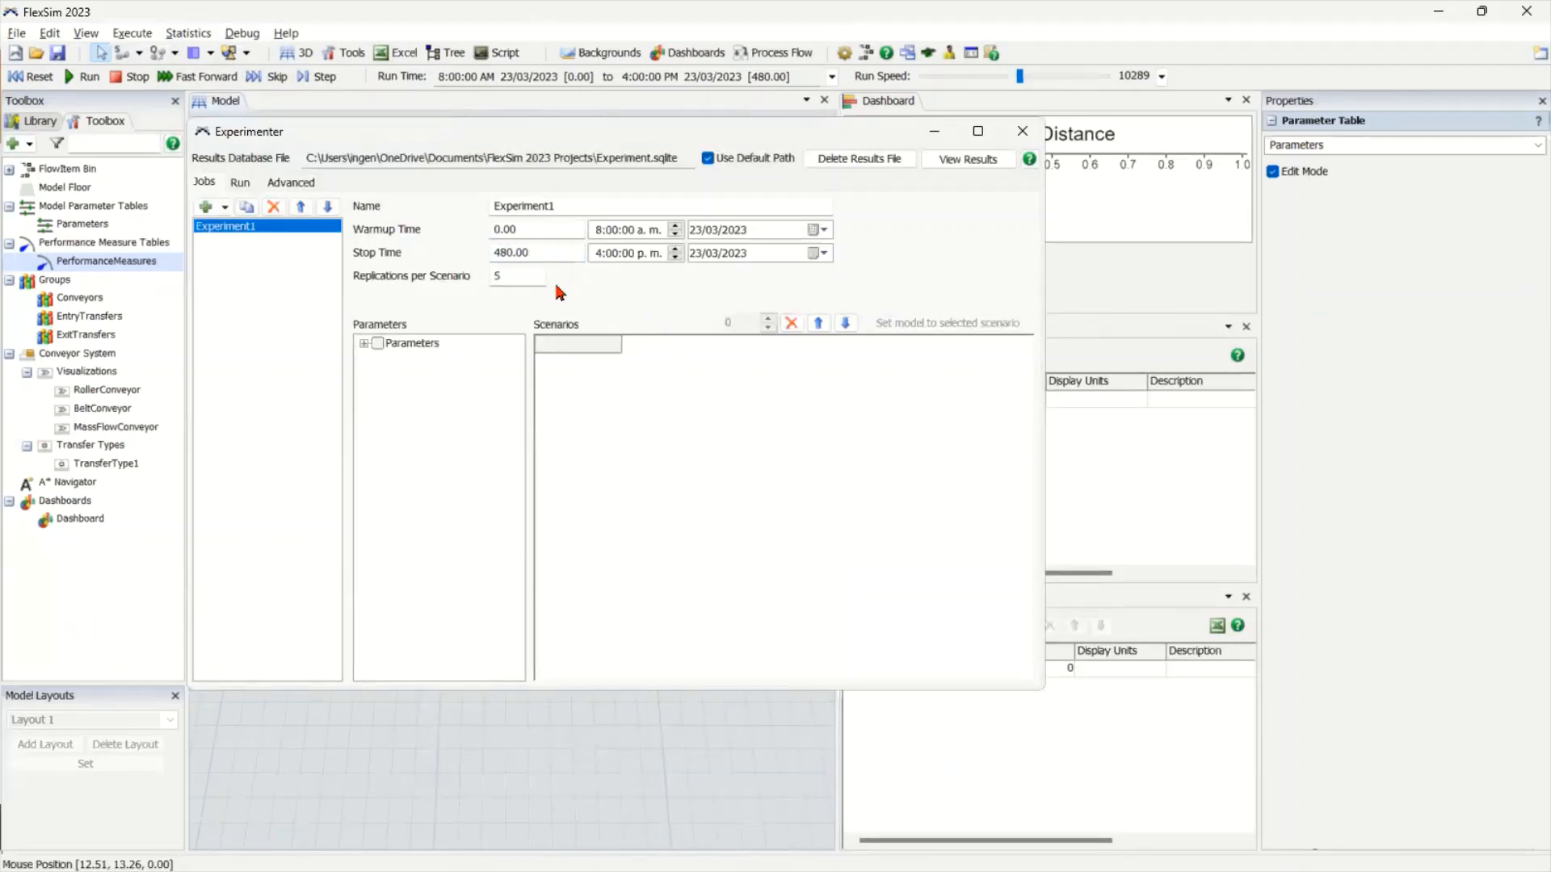
# Include the model parameters in Experiment1 and define two scenarios, with Scenario 1 using Option1 and Scenario 2 using Option2
pyautogui.click(378, 343)
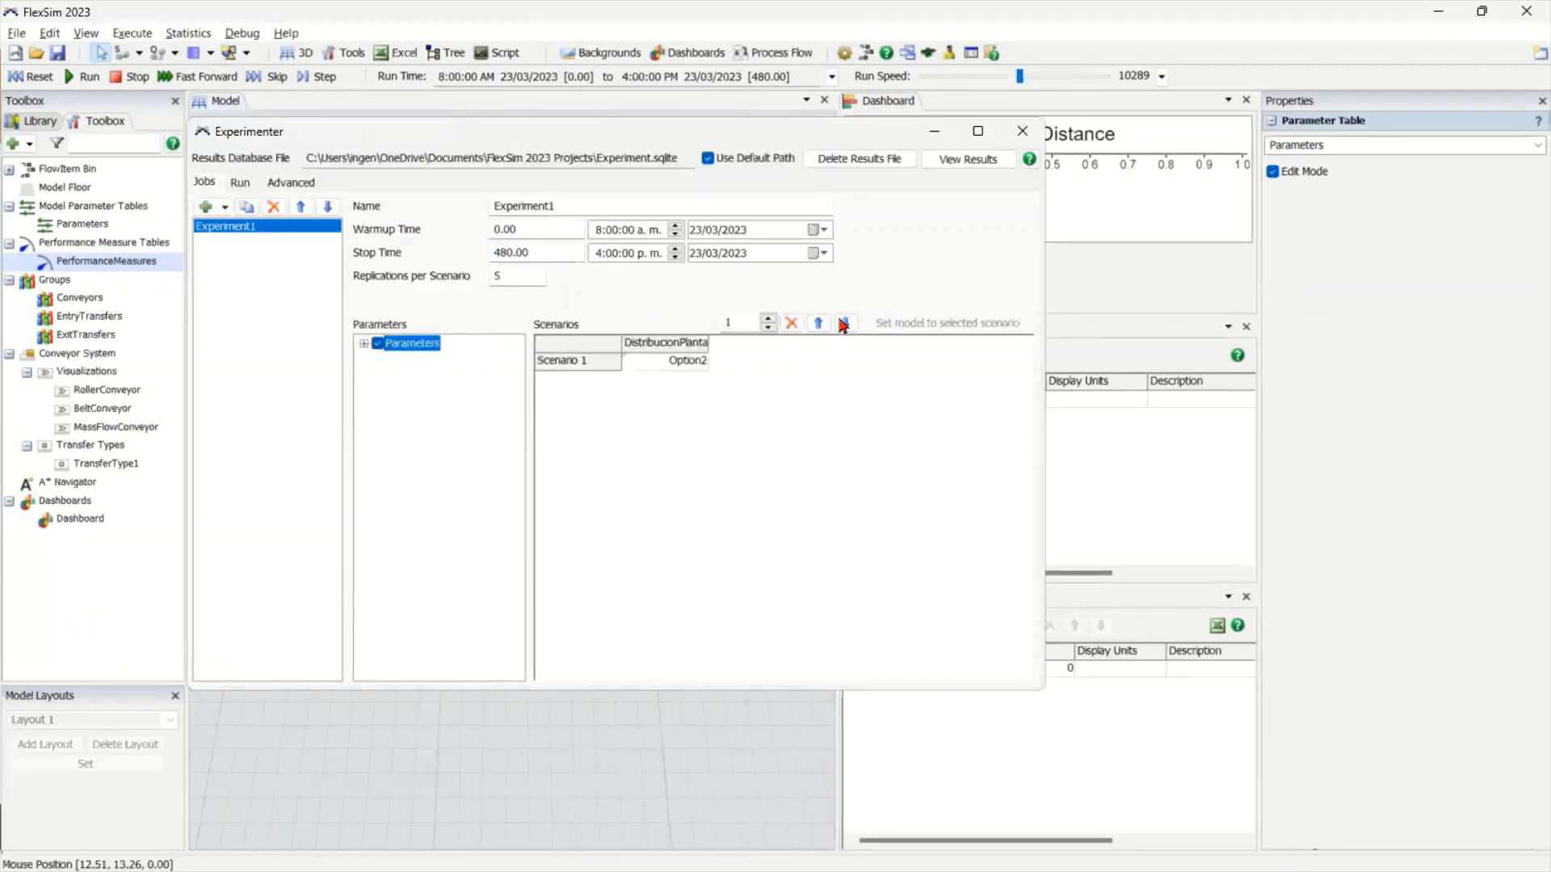
pyautogui.click(769, 318)
pyautogui.click(702, 365)
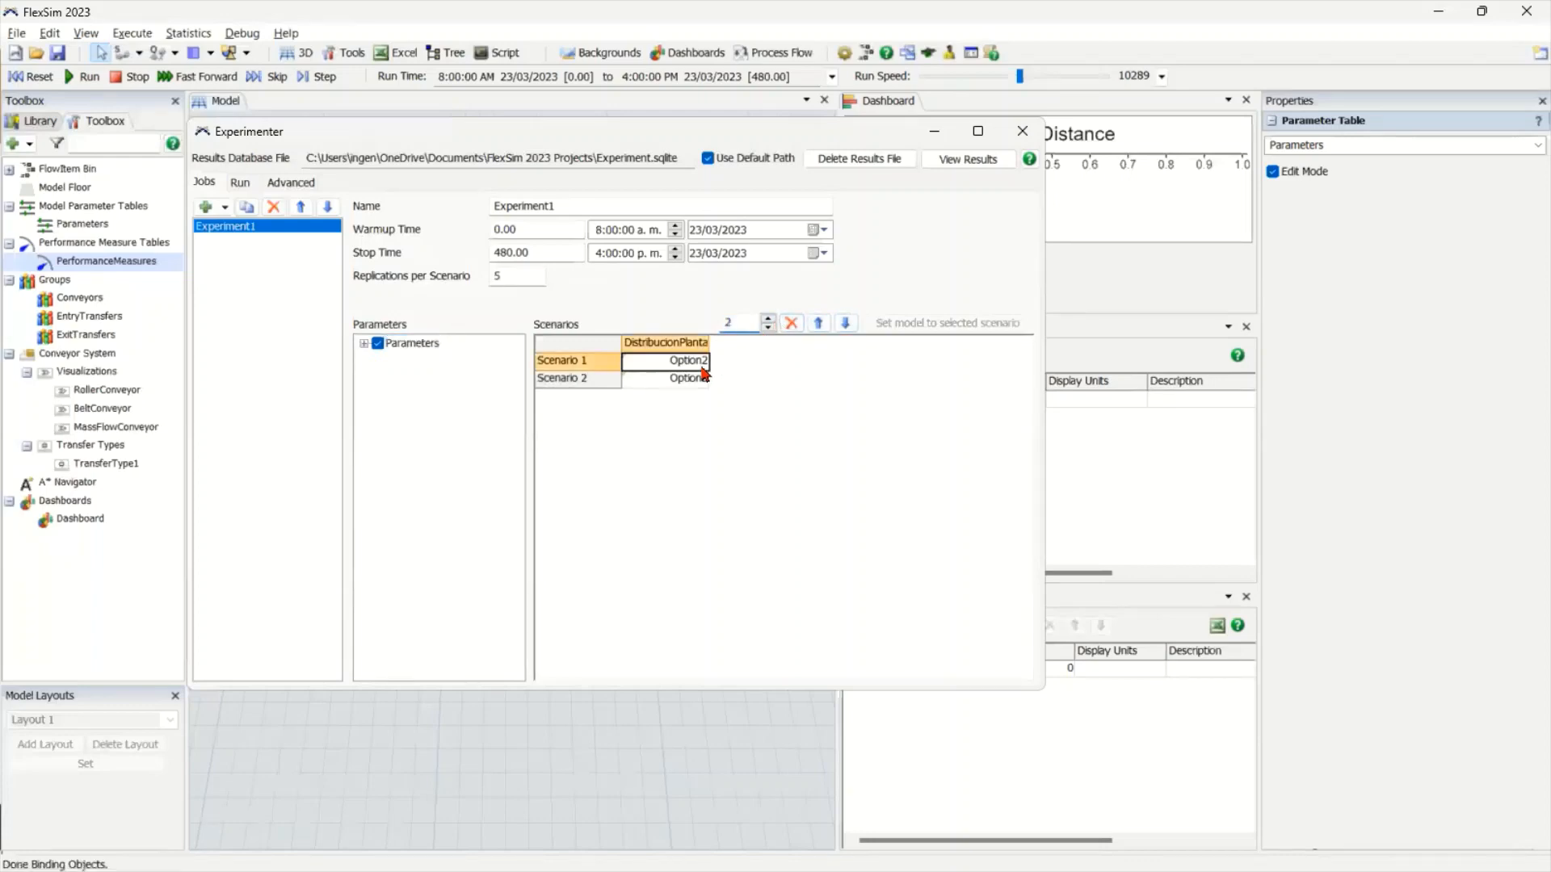
pyautogui.write('1')
pyautogui.click(779, 463)
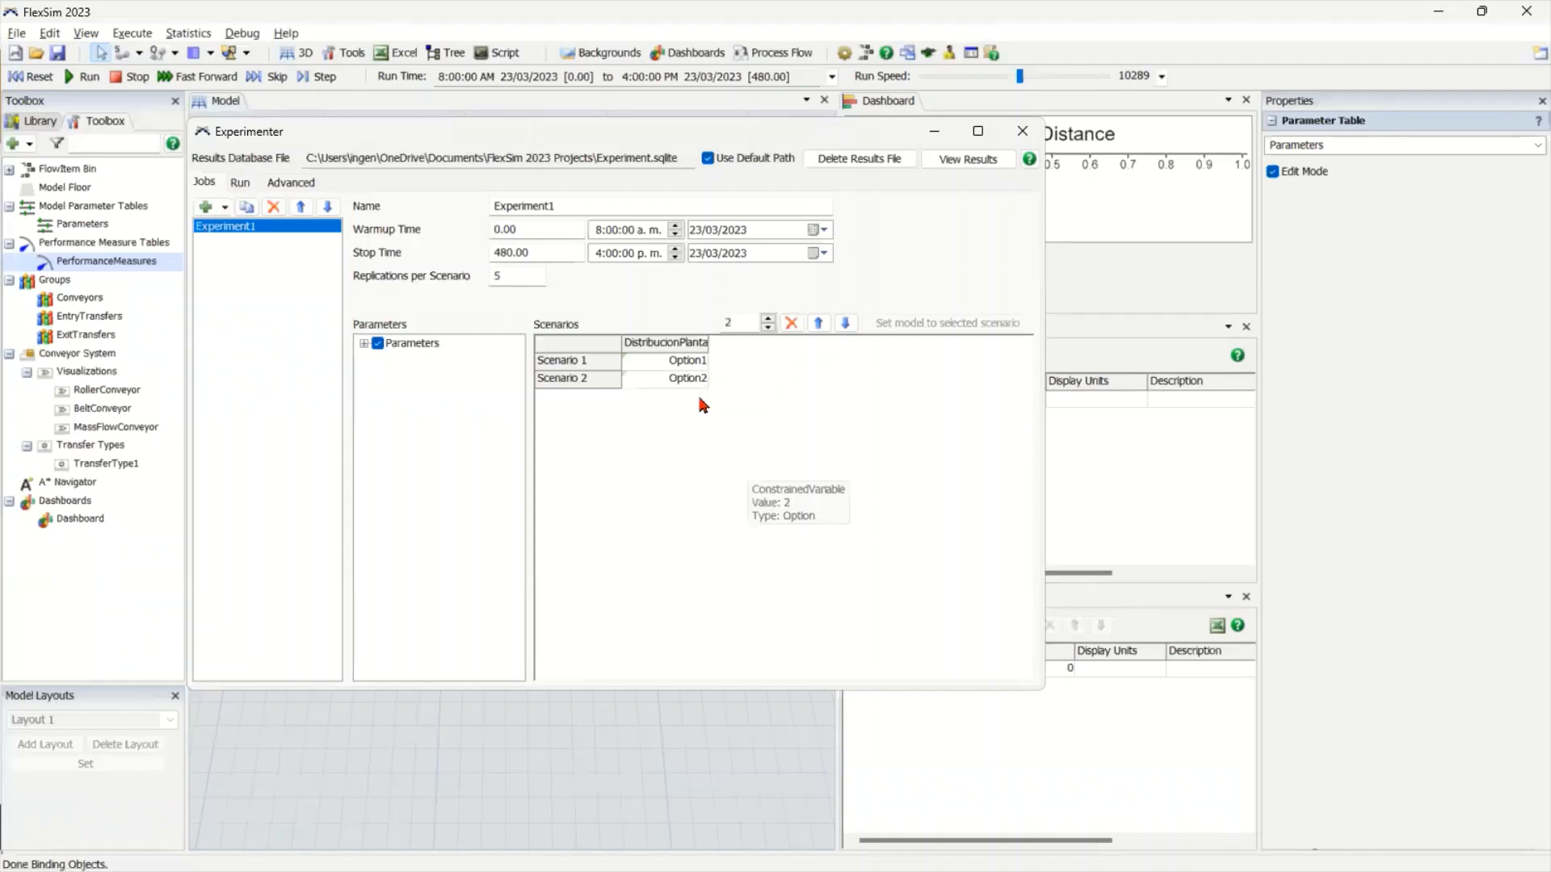
# Delete the existing experiment results file and run all replications of Experiment1
pyautogui.click(240, 187)
pyautogui.click(848, 159)
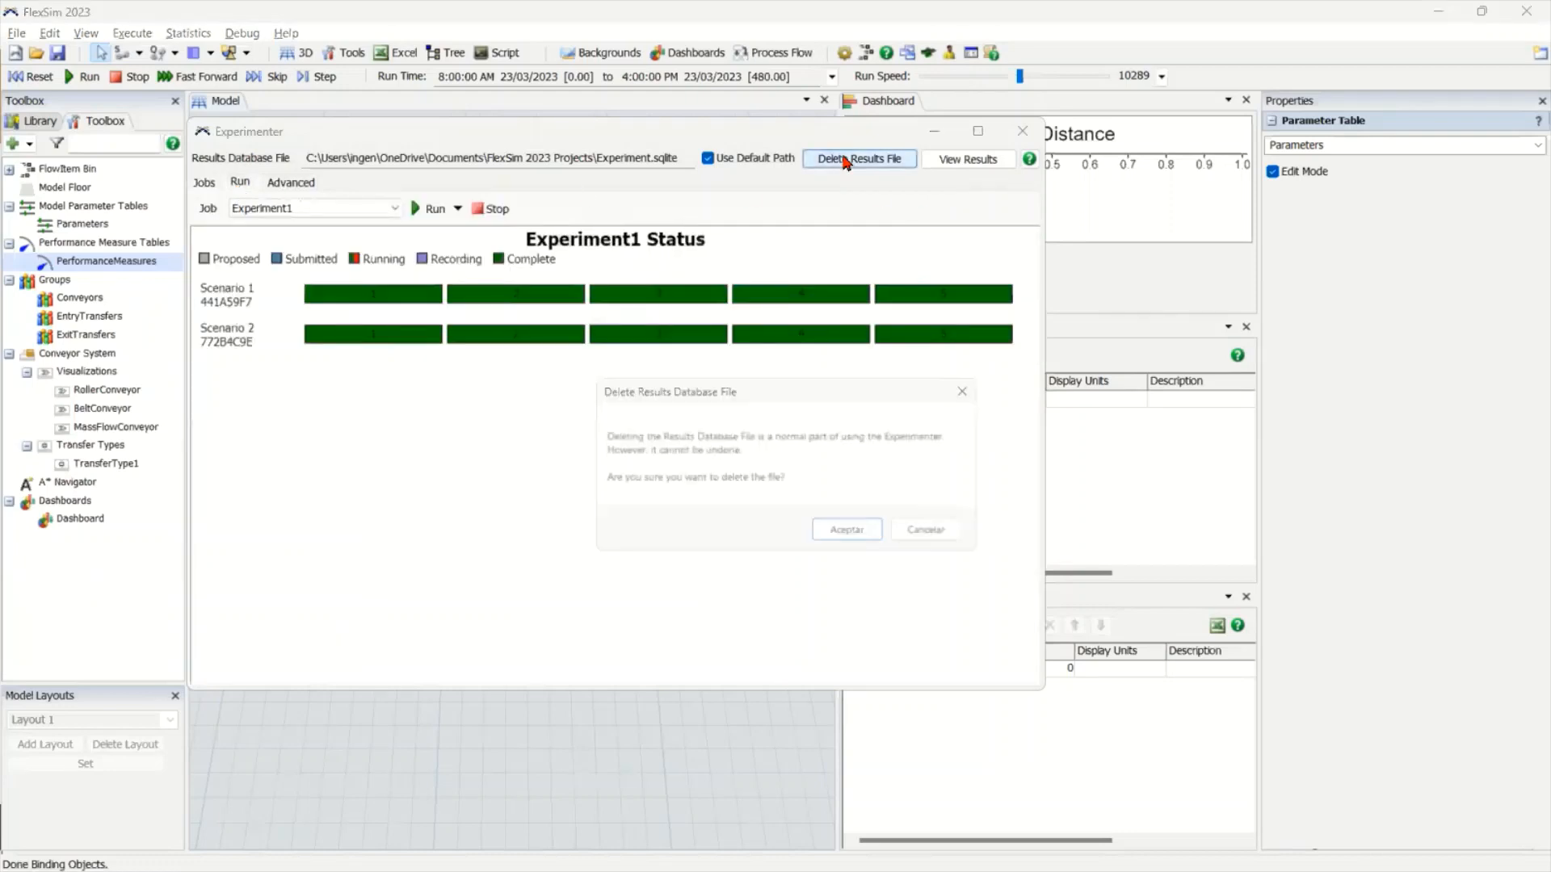
pyautogui.click(862, 533)
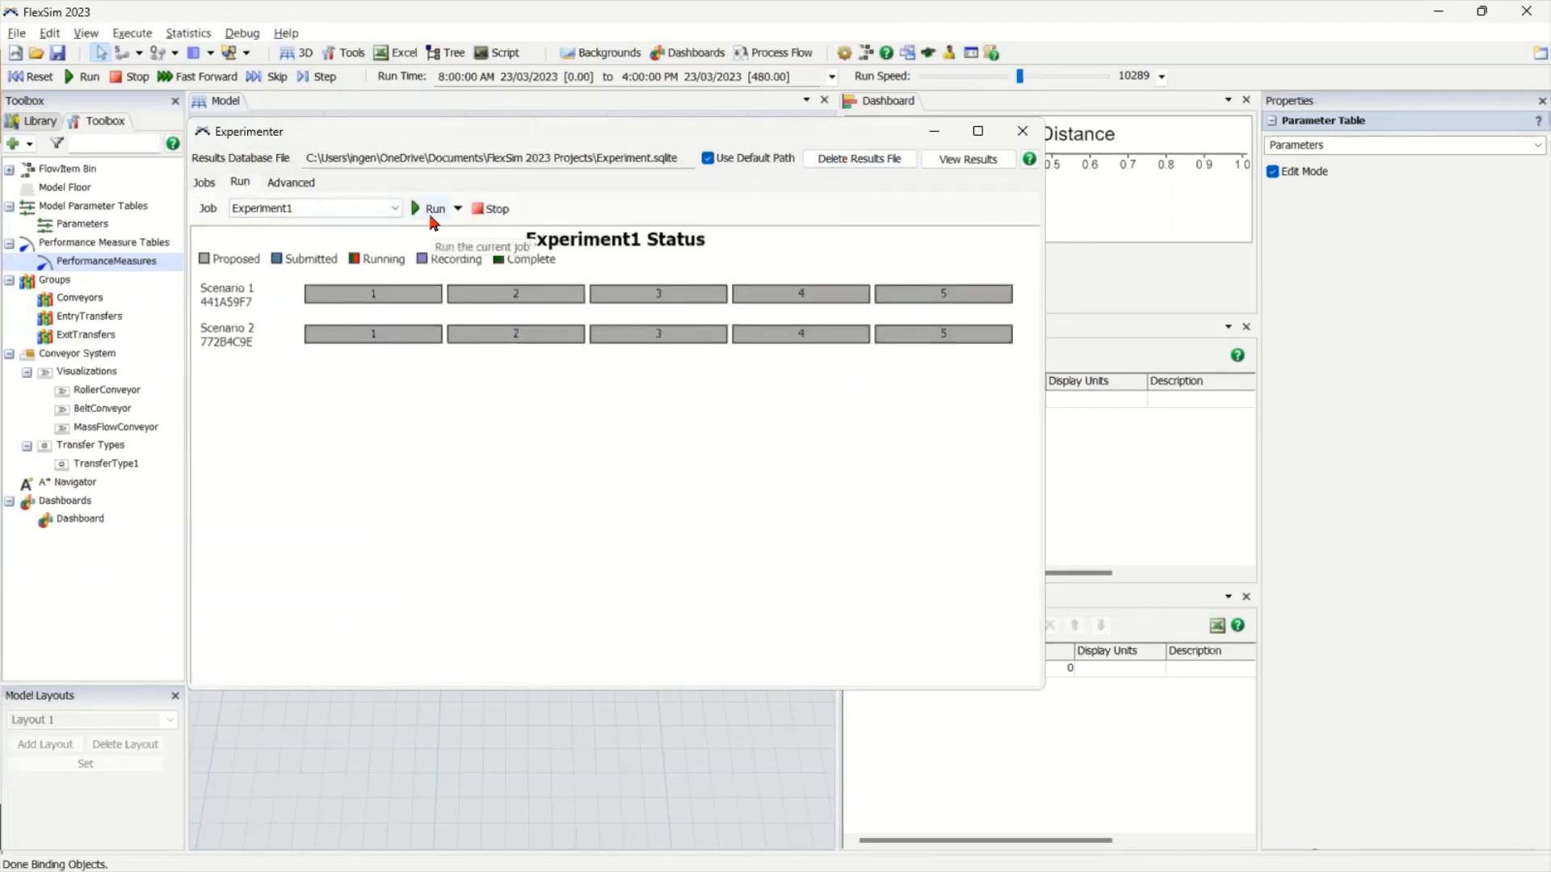
pyautogui.click(205, 183)
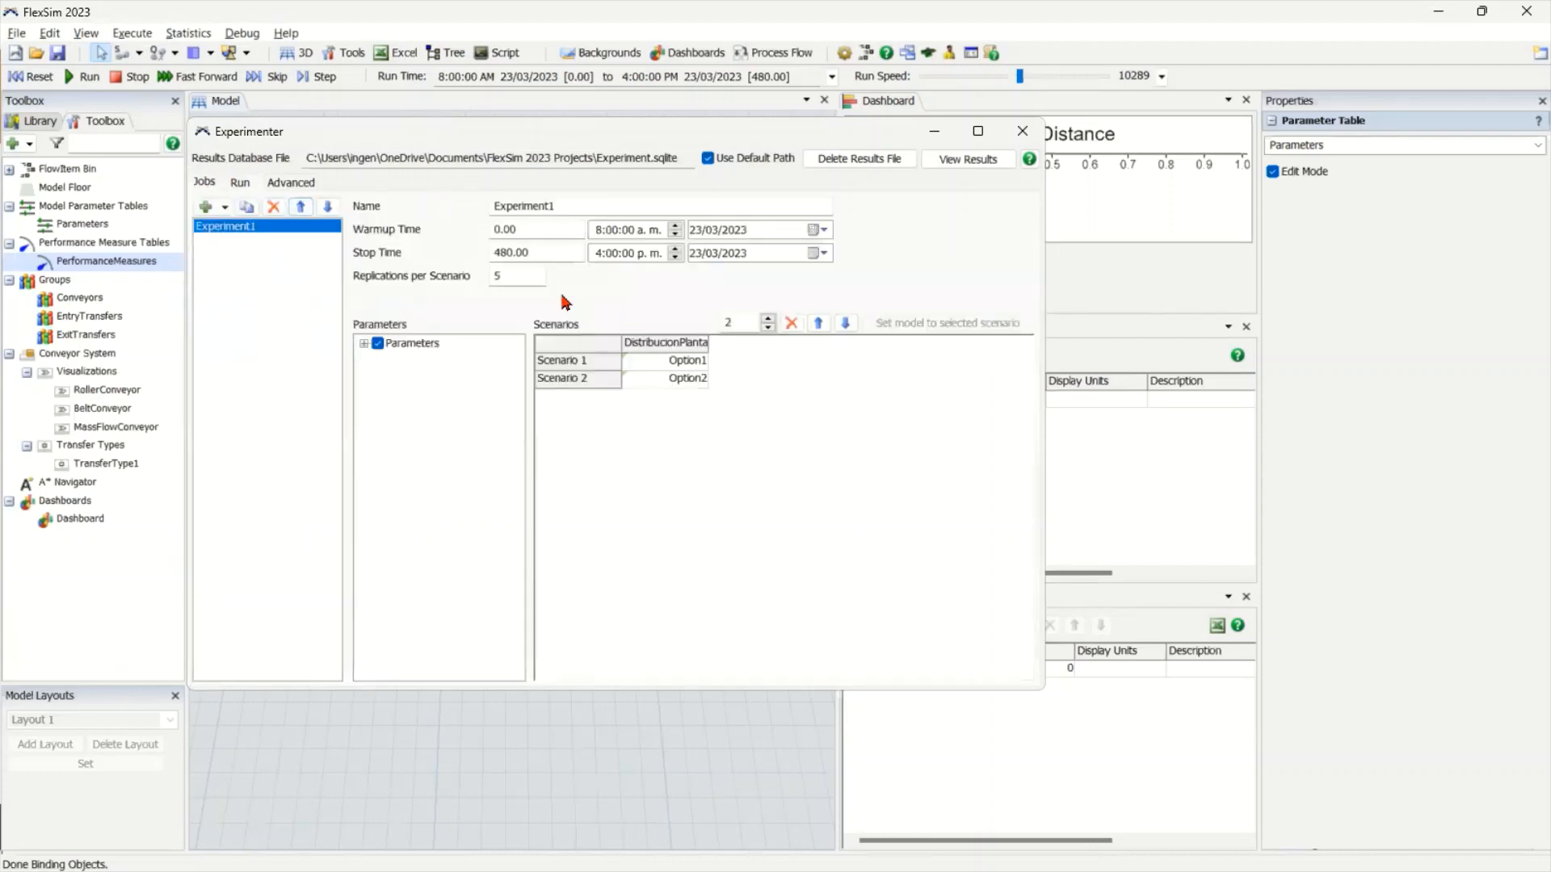
pyautogui.click(244, 183)
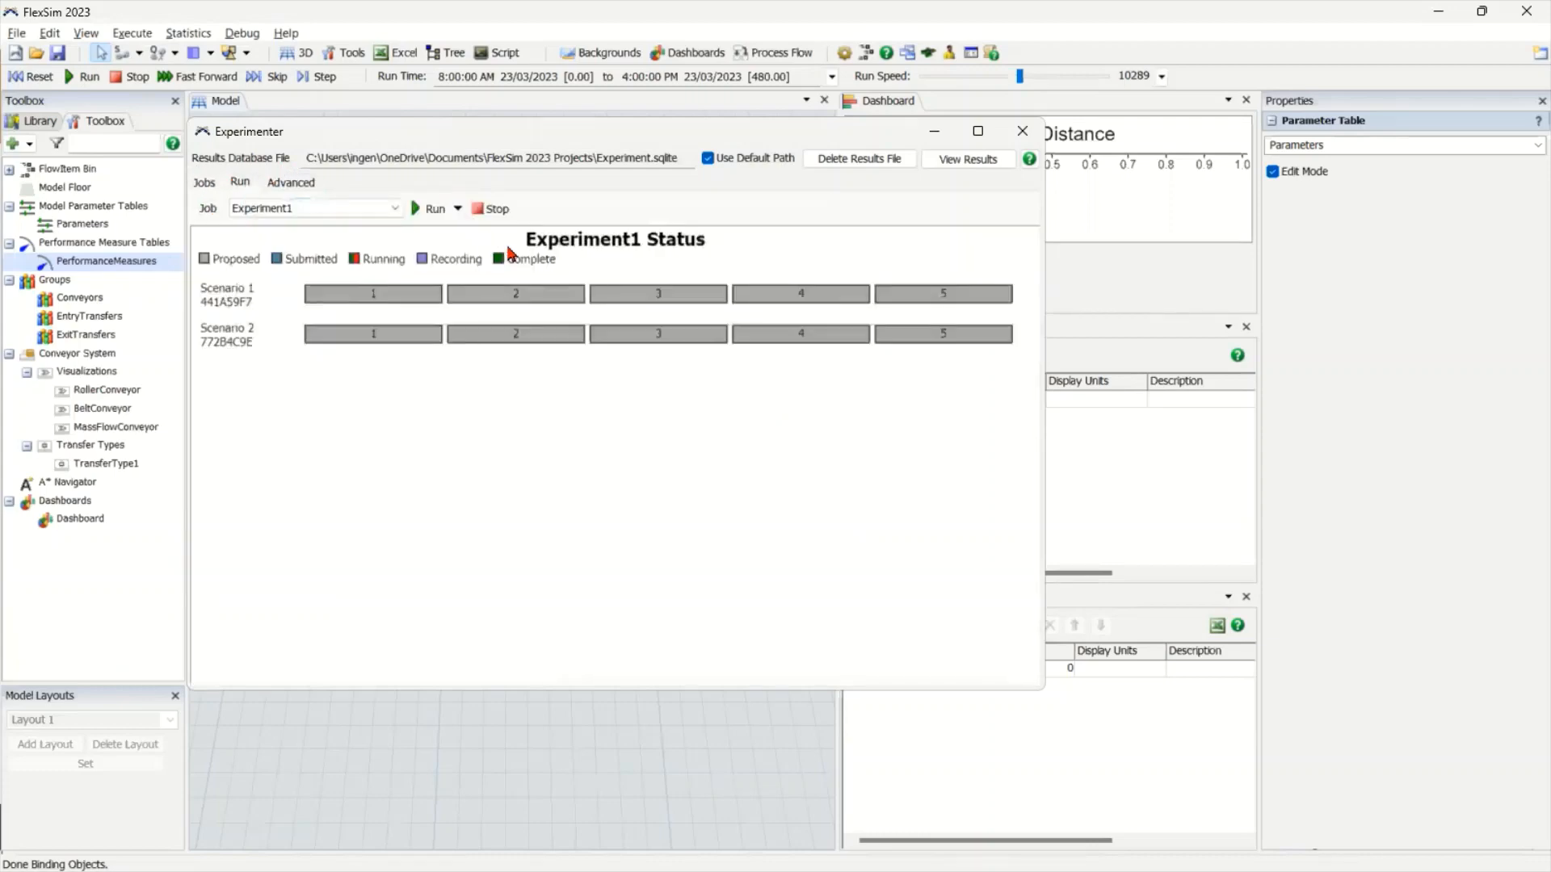
pyautogui.click(428, 208)
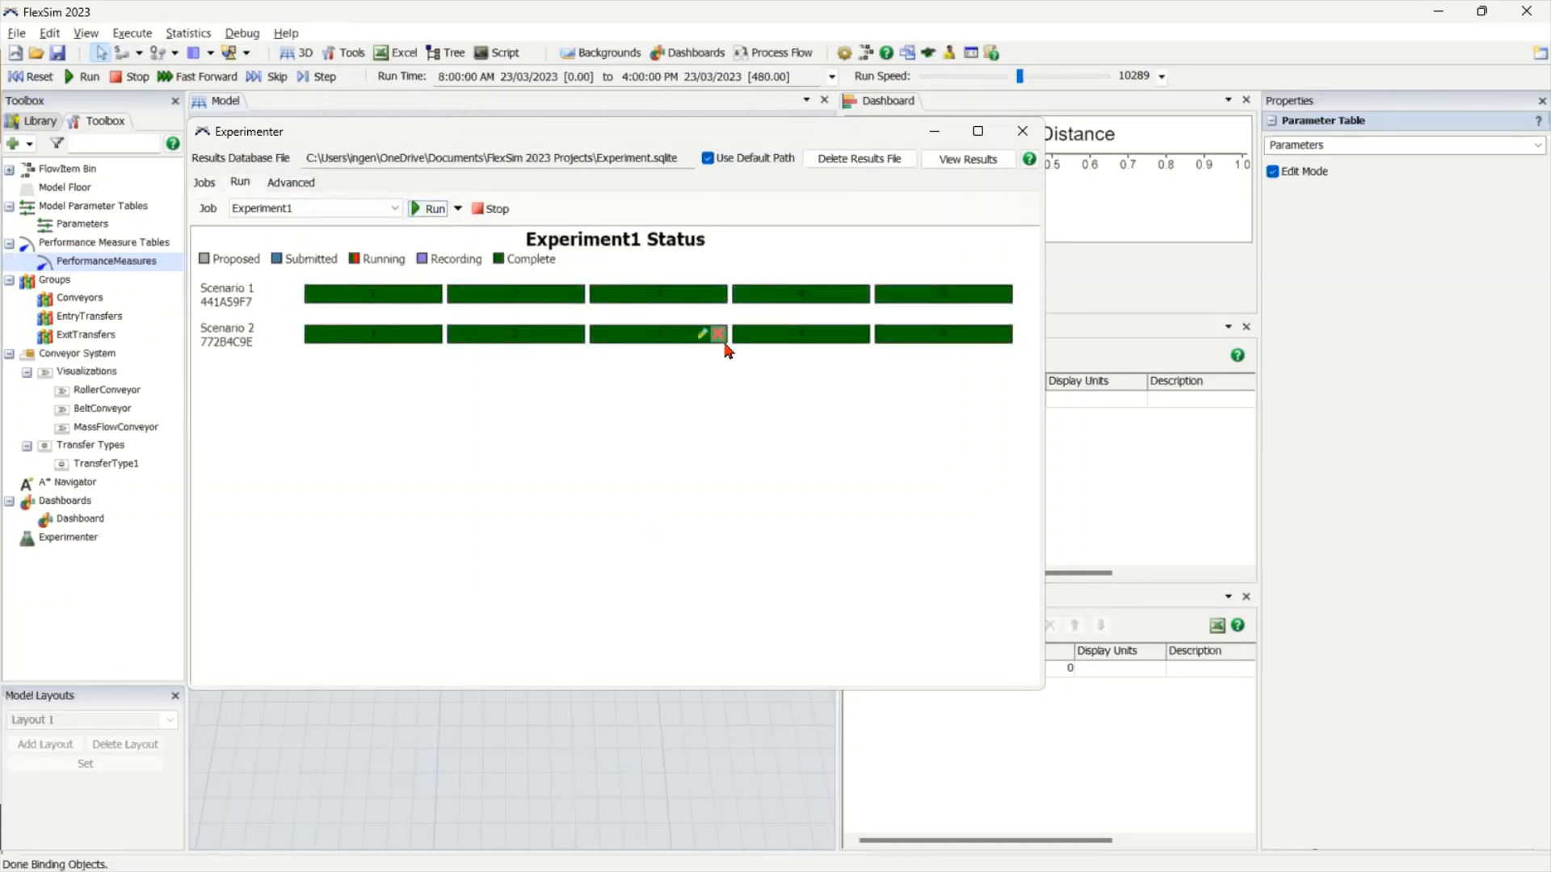
# View the experiment results in an enlarged window and compare both scenarios' DistanciaRecorrida replications with the mean shown at 90% confidence
pyautogui.click(977, 159)
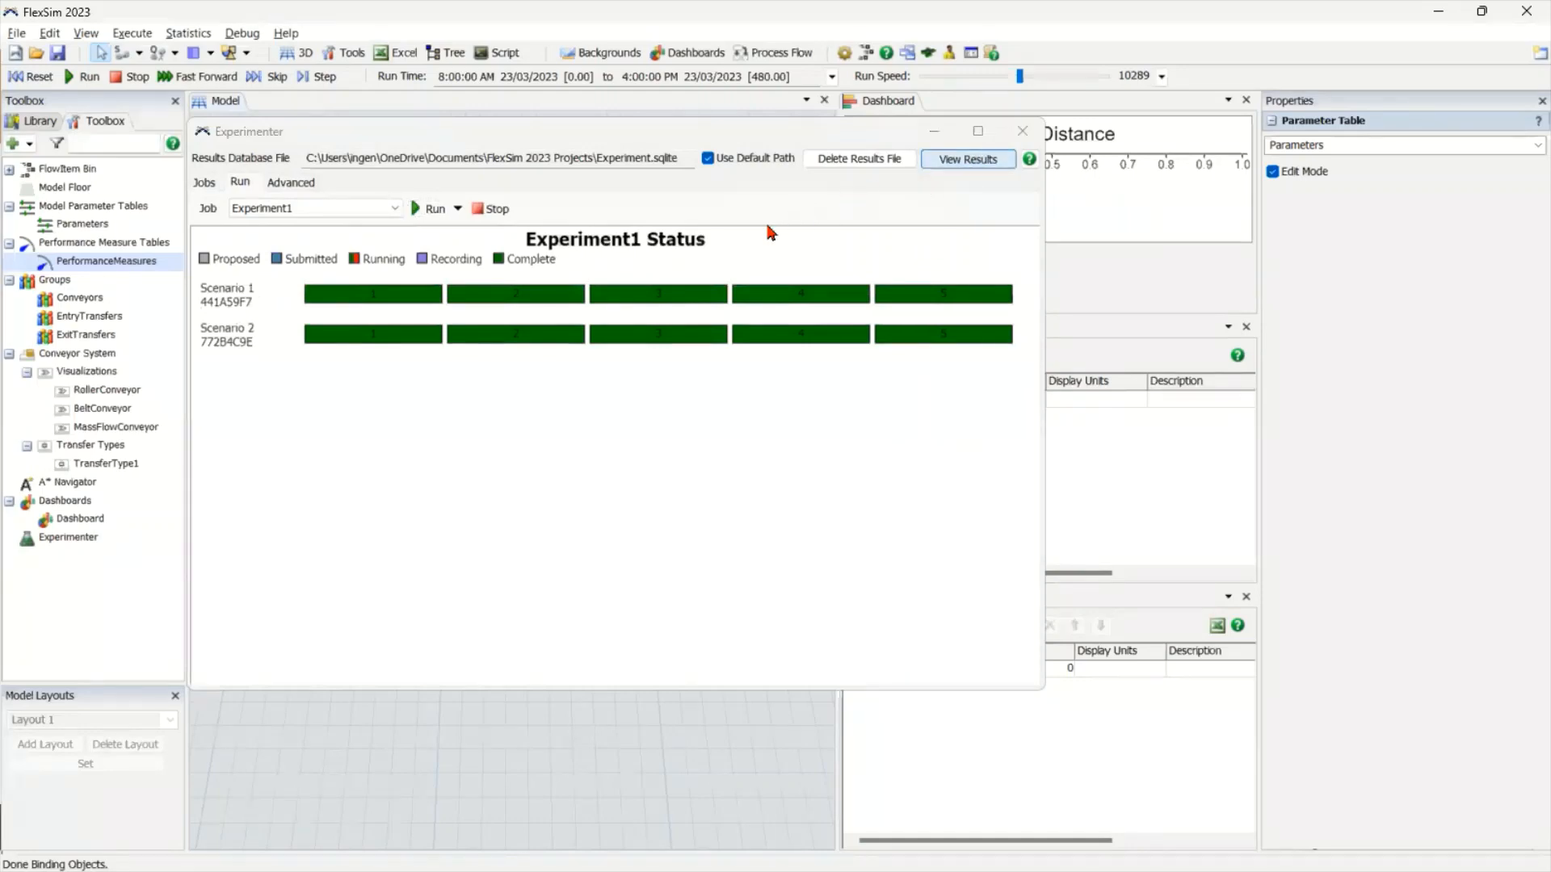
pyautogui.moveTo(1022, 210); pyautogui.dragTo(287, 176)
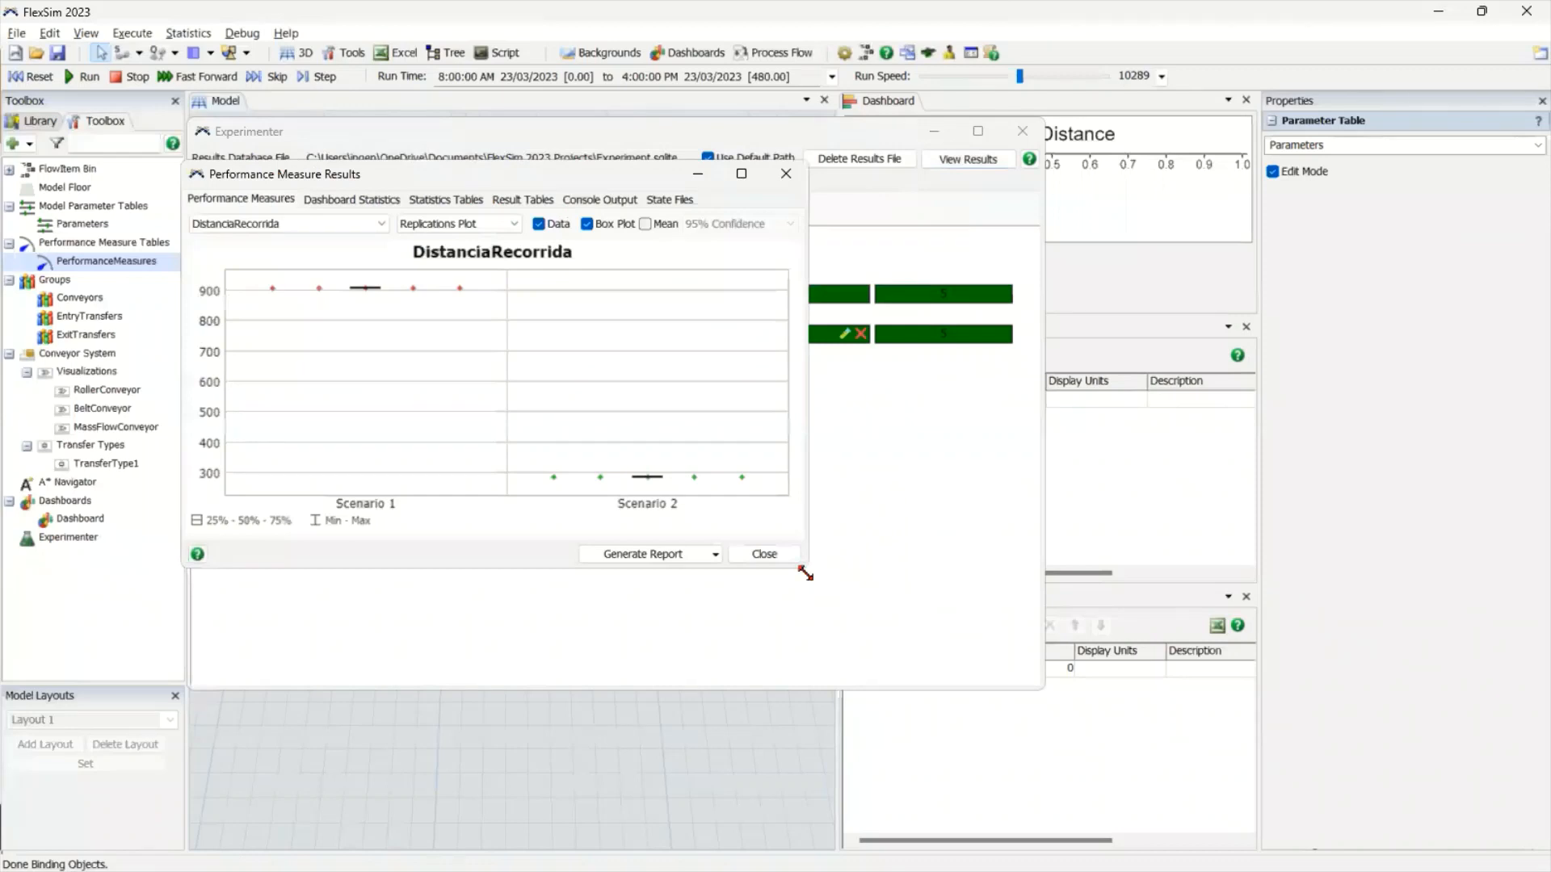
pyautogui.moveTo(805, 574); pyautogui.dragTo(1193, 781)
pyautogui.click(1034, 227)
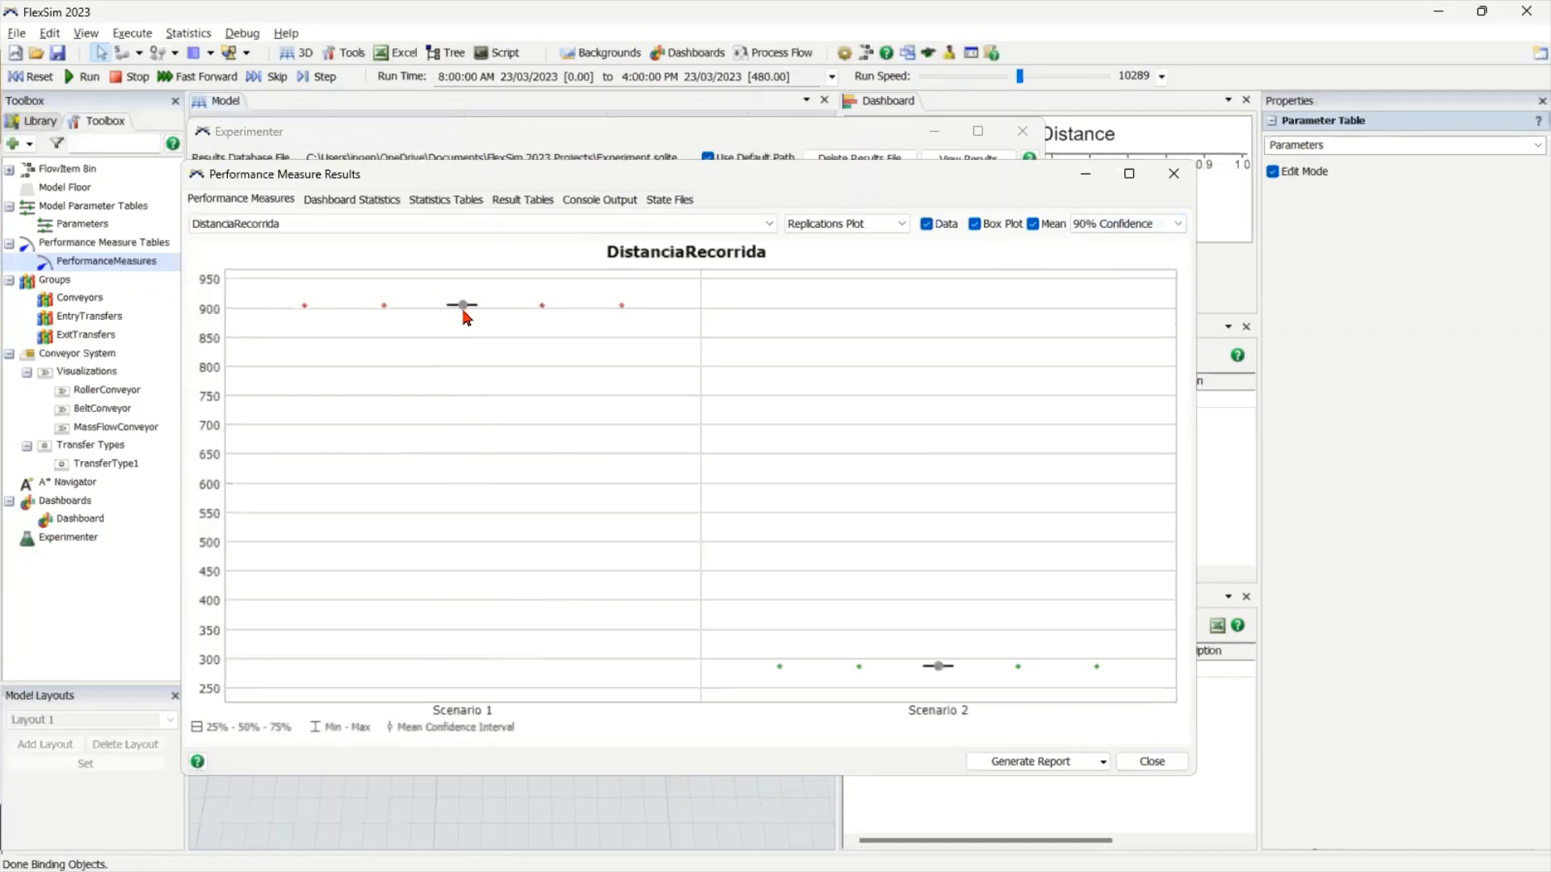
pyautogui.moveTo(466, 313)
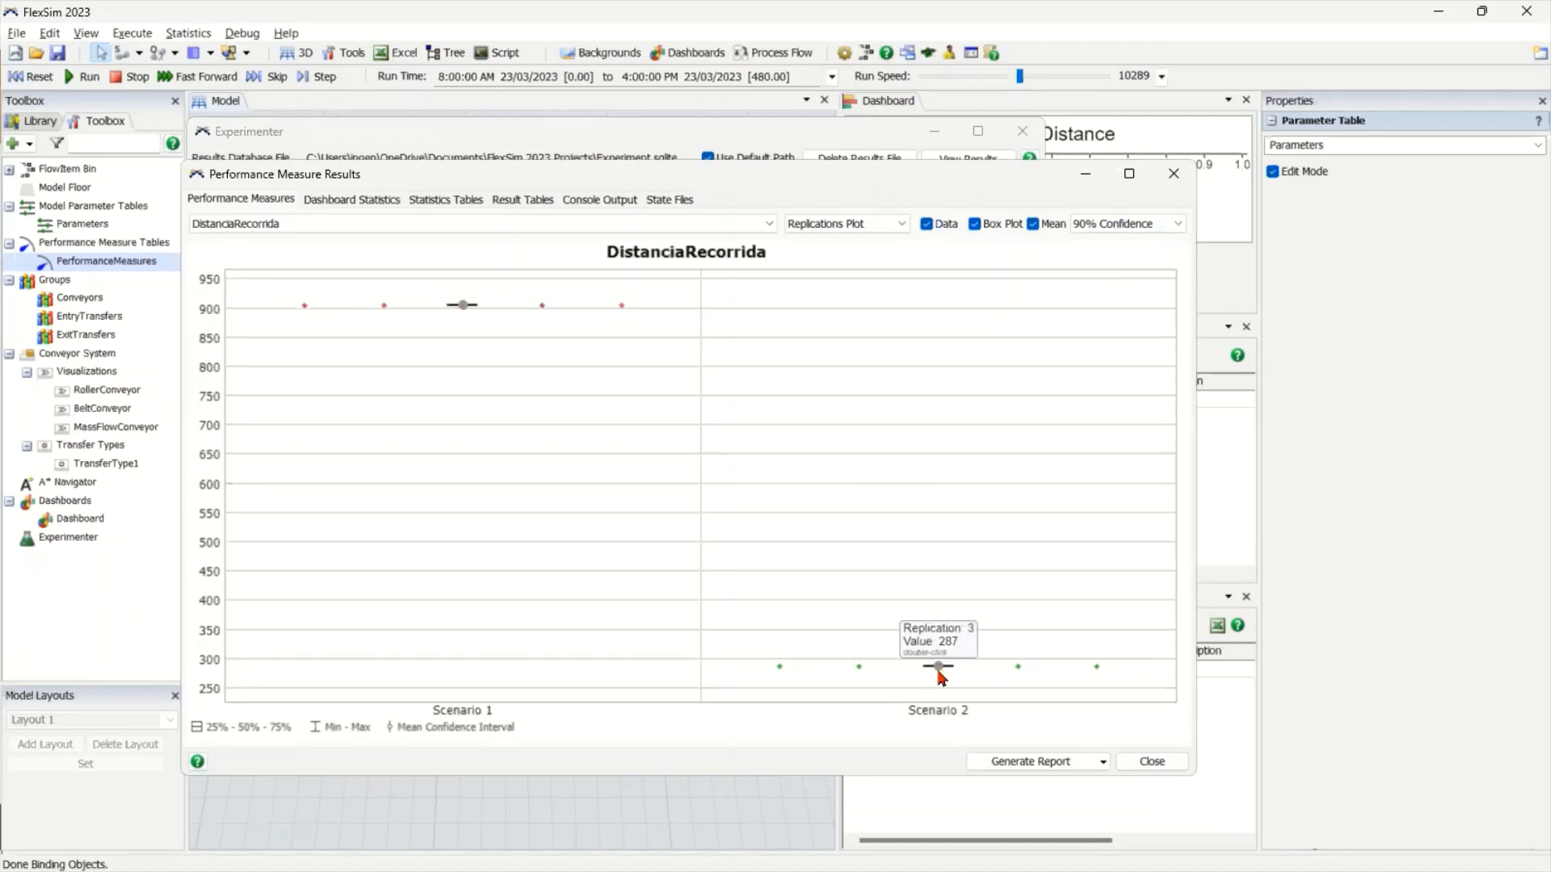
pyautogui.moveTo(941, 675)
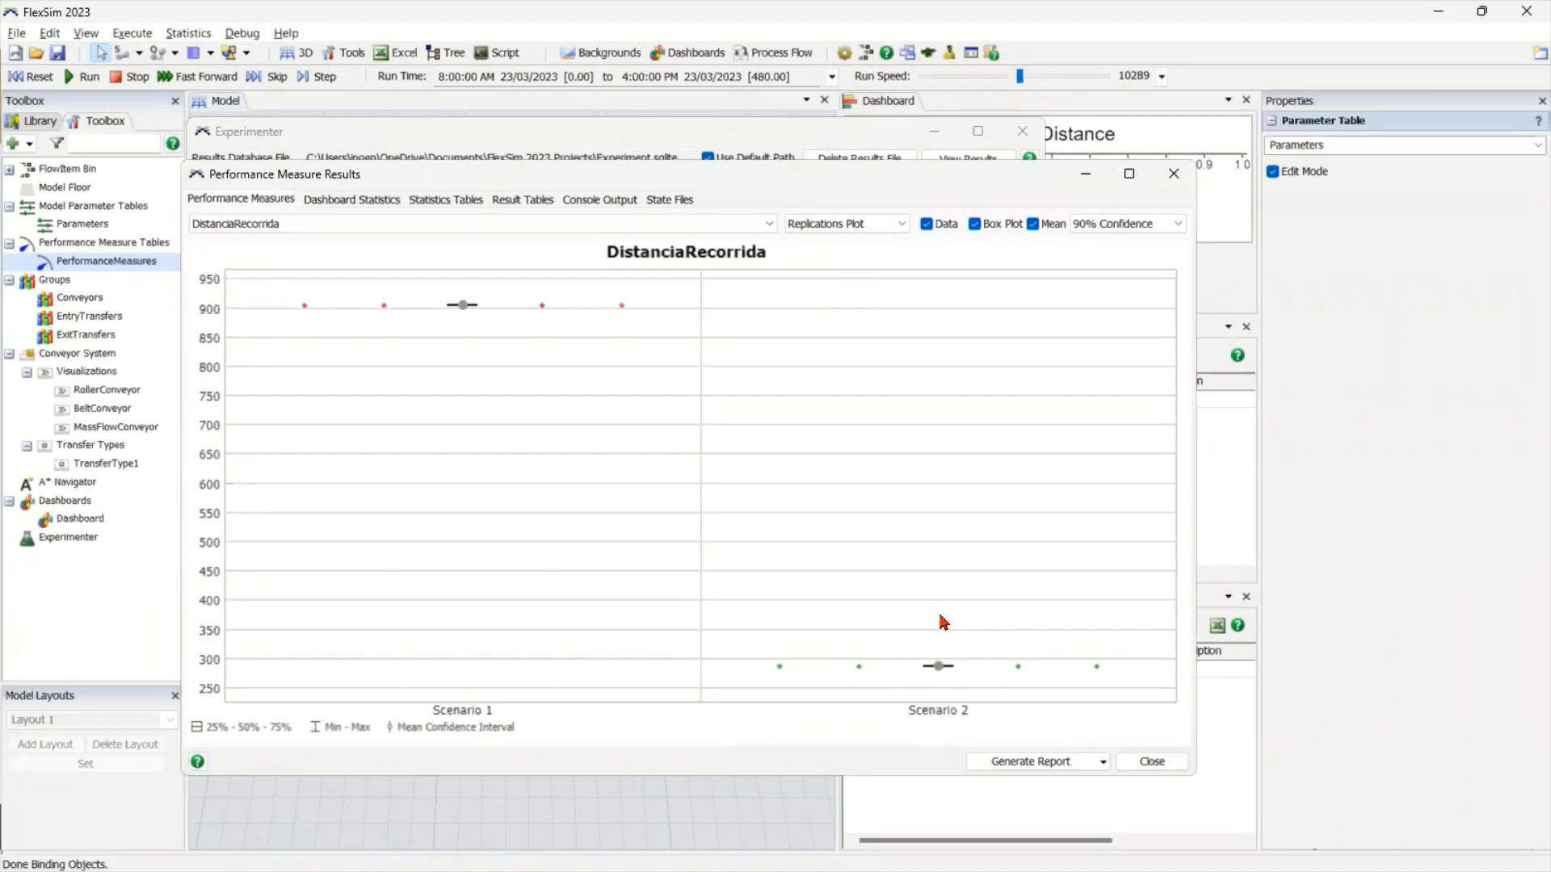
# Compare the Travel Distance dashboard statistics of Scenario 1 and Scenario 2, and close the results and the Experimenter
pyautogui.click(396, 203)
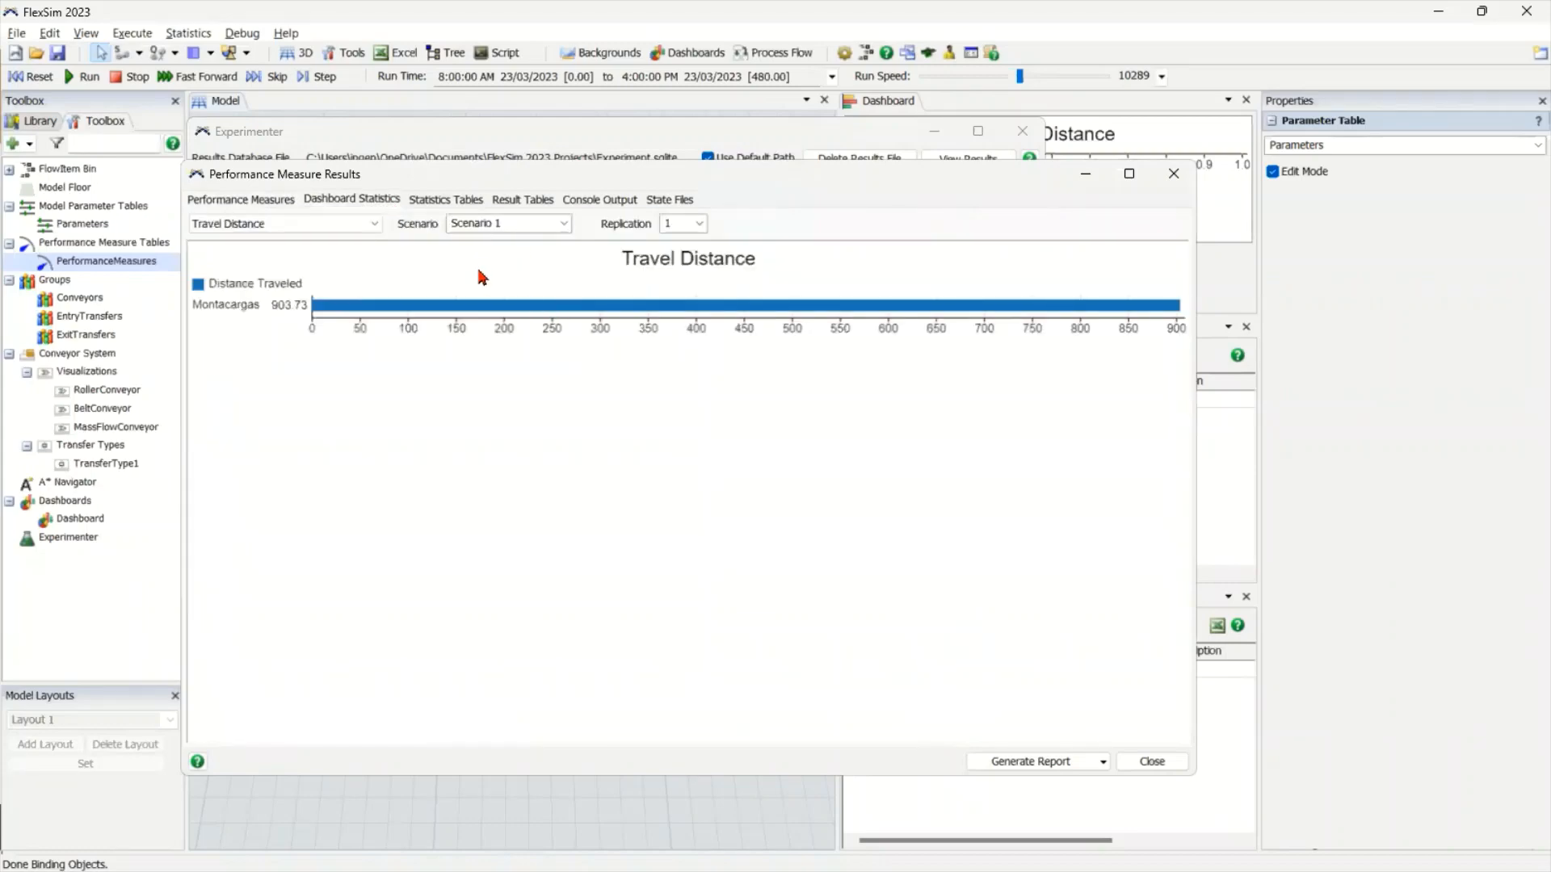
pyautogui.scroll(-1, 565, 228)
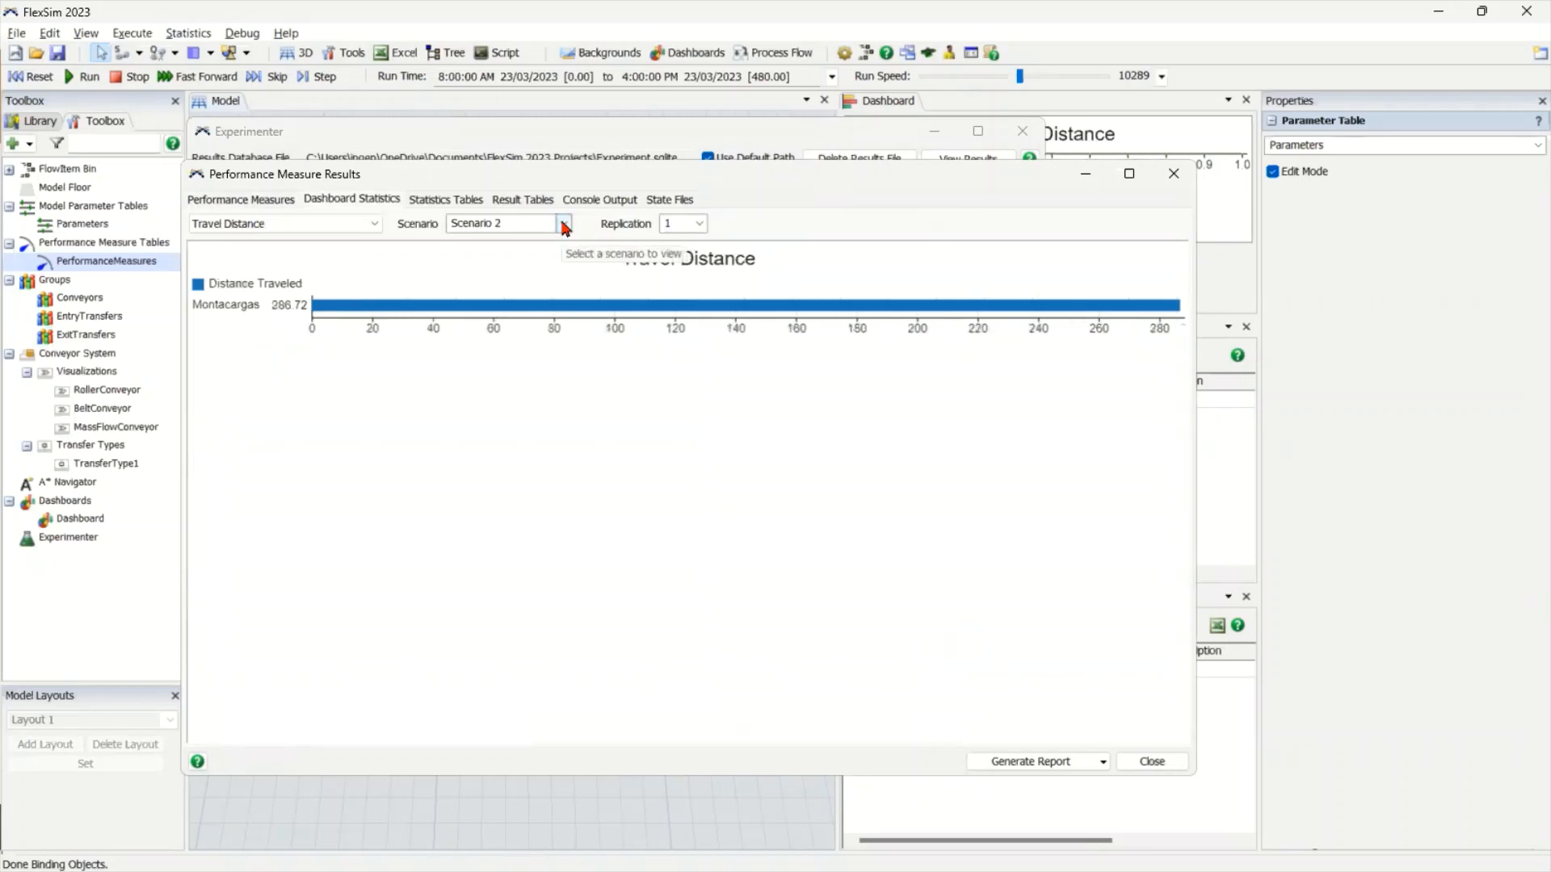
pyautogui.scroll(1, 564, 228)
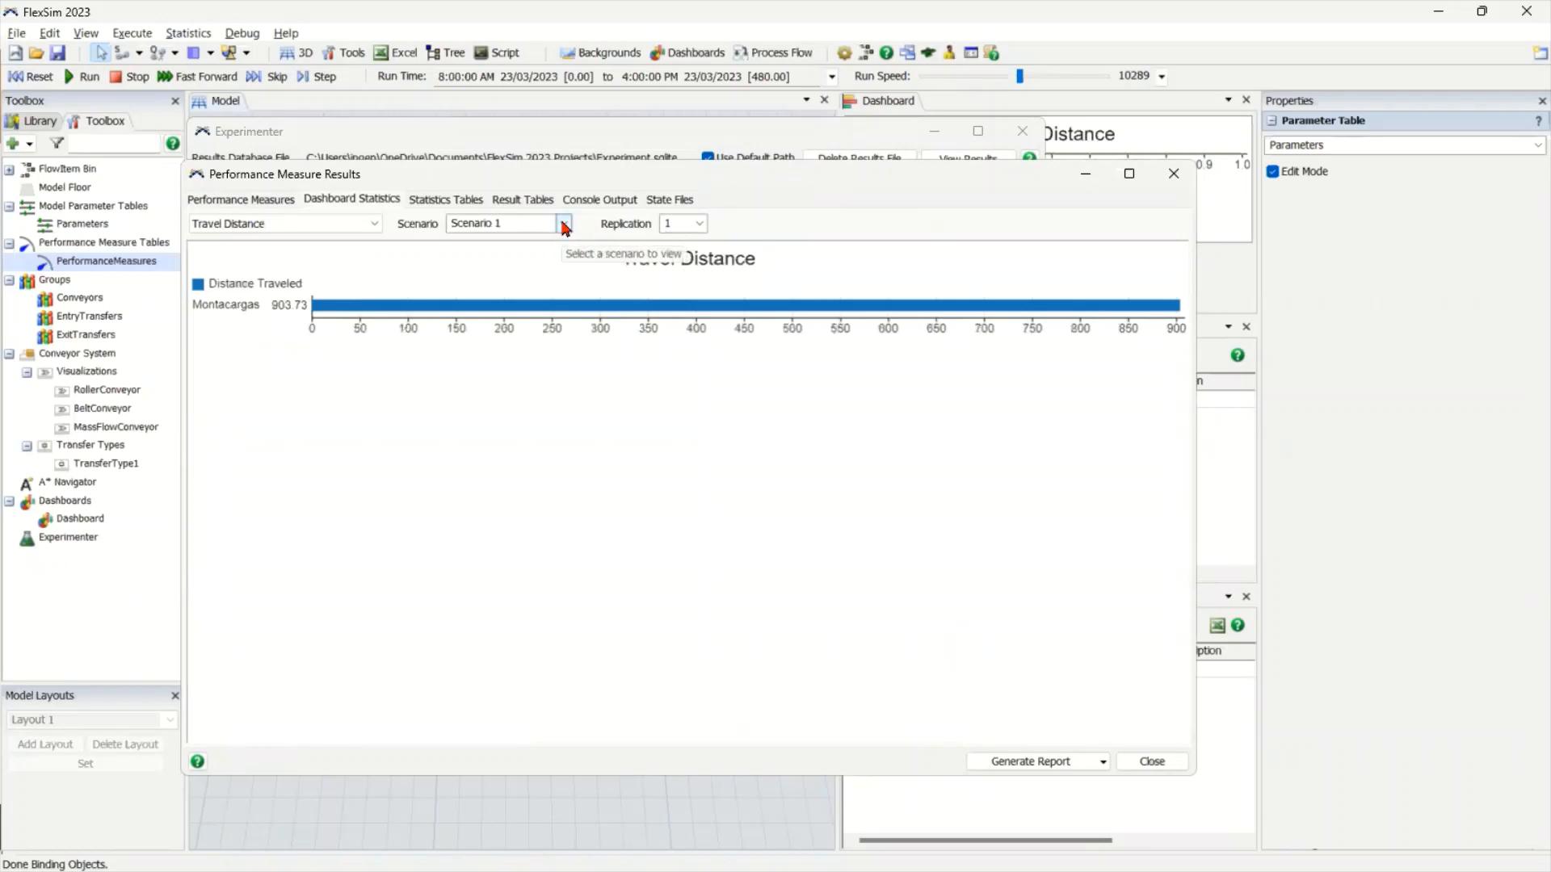
pyautogui.scroll(-1, 565, 228)
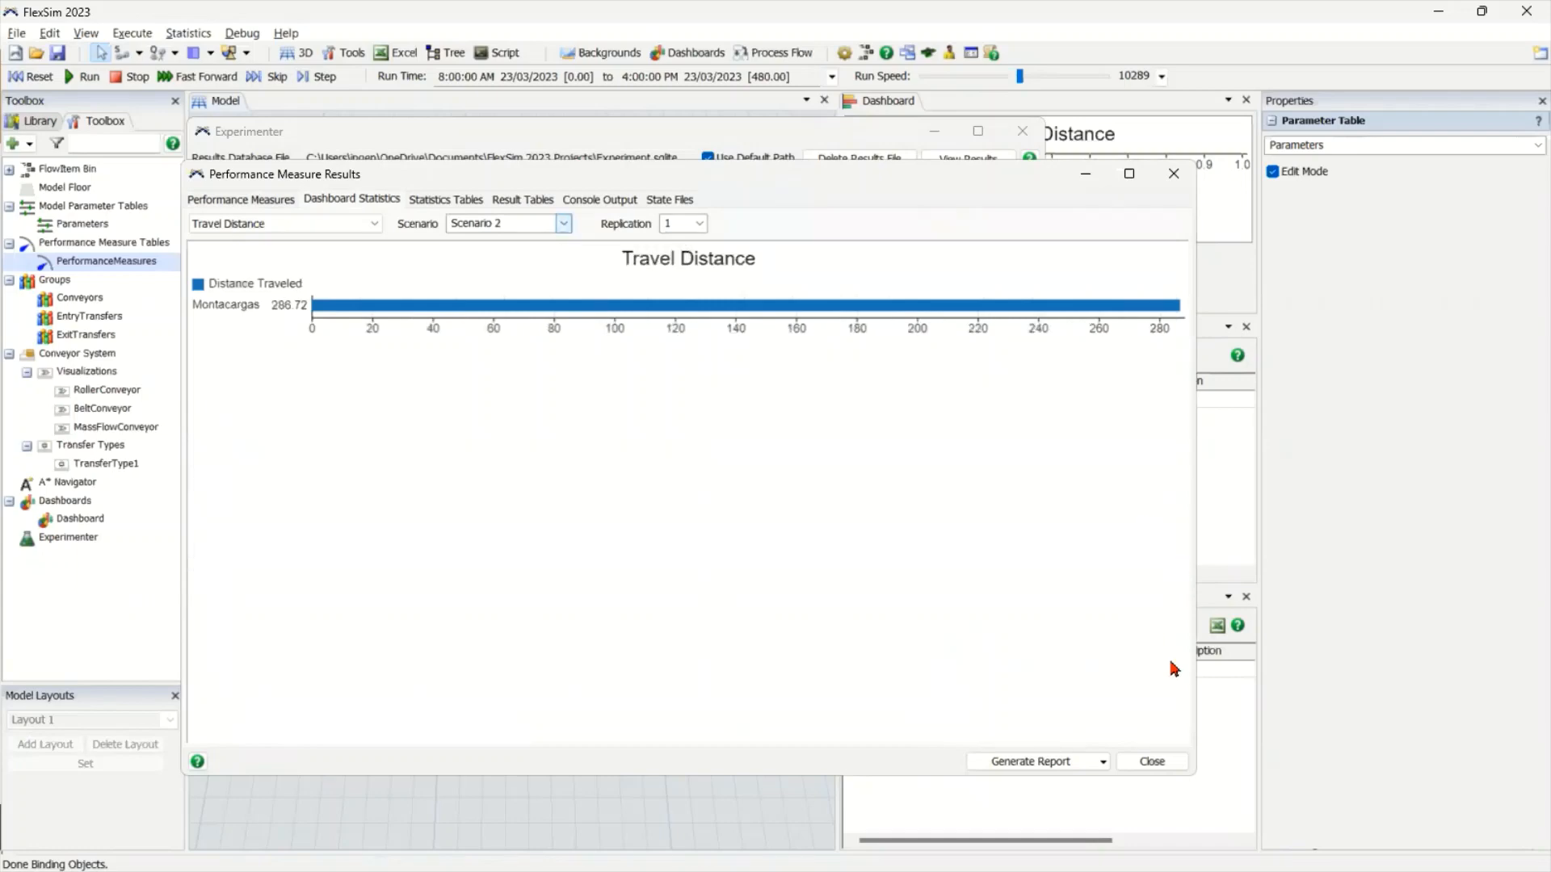
pyautogui.click(1163, 762)
pyautogui.click(1022, 131)
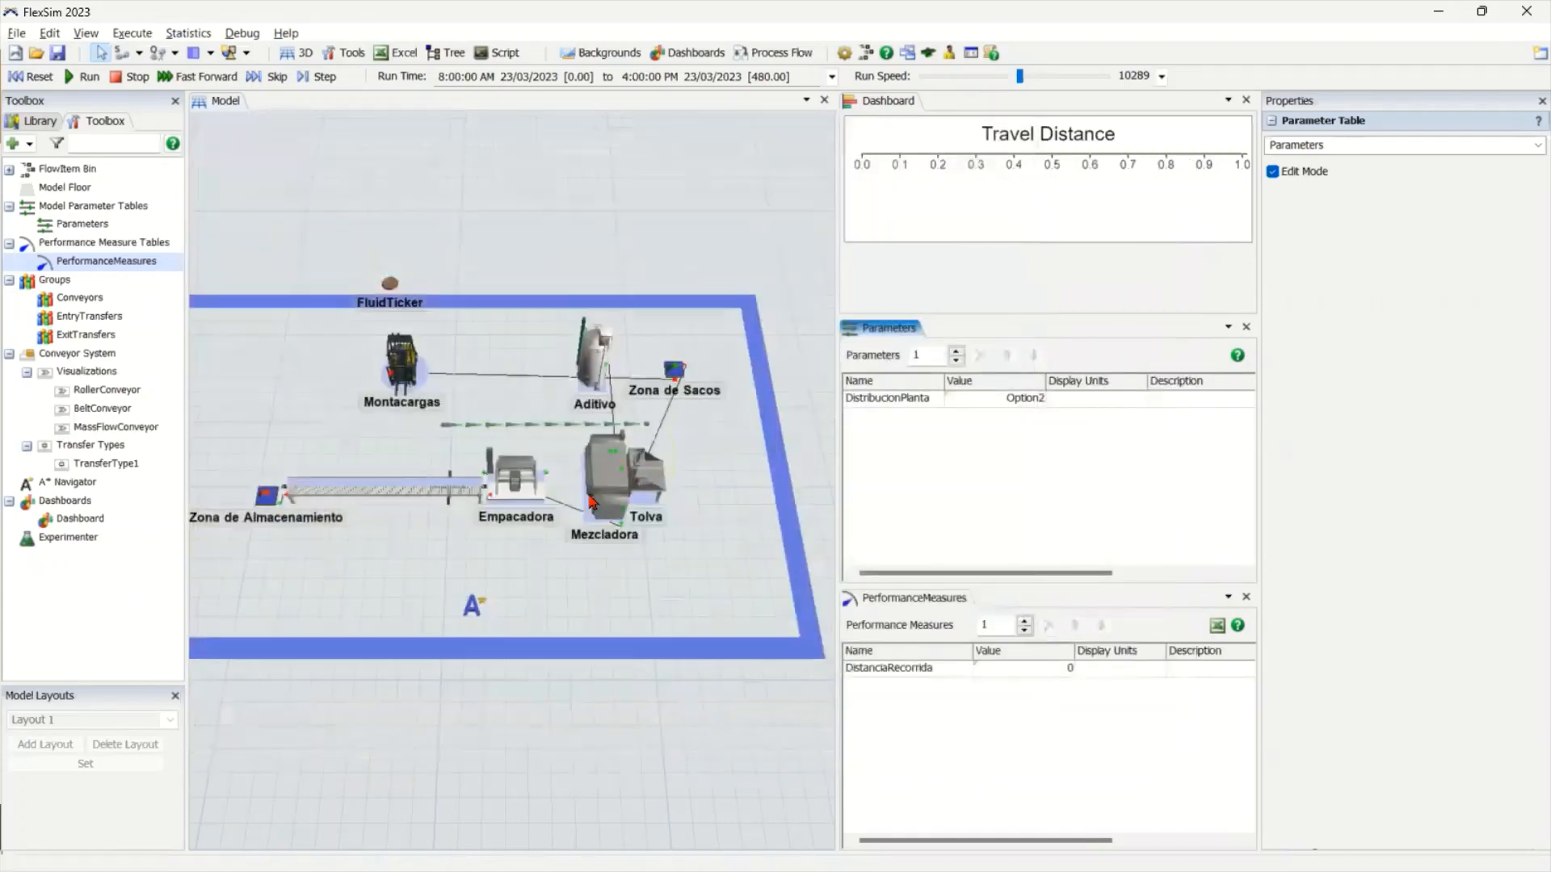
pyautogui.click(628, 579)
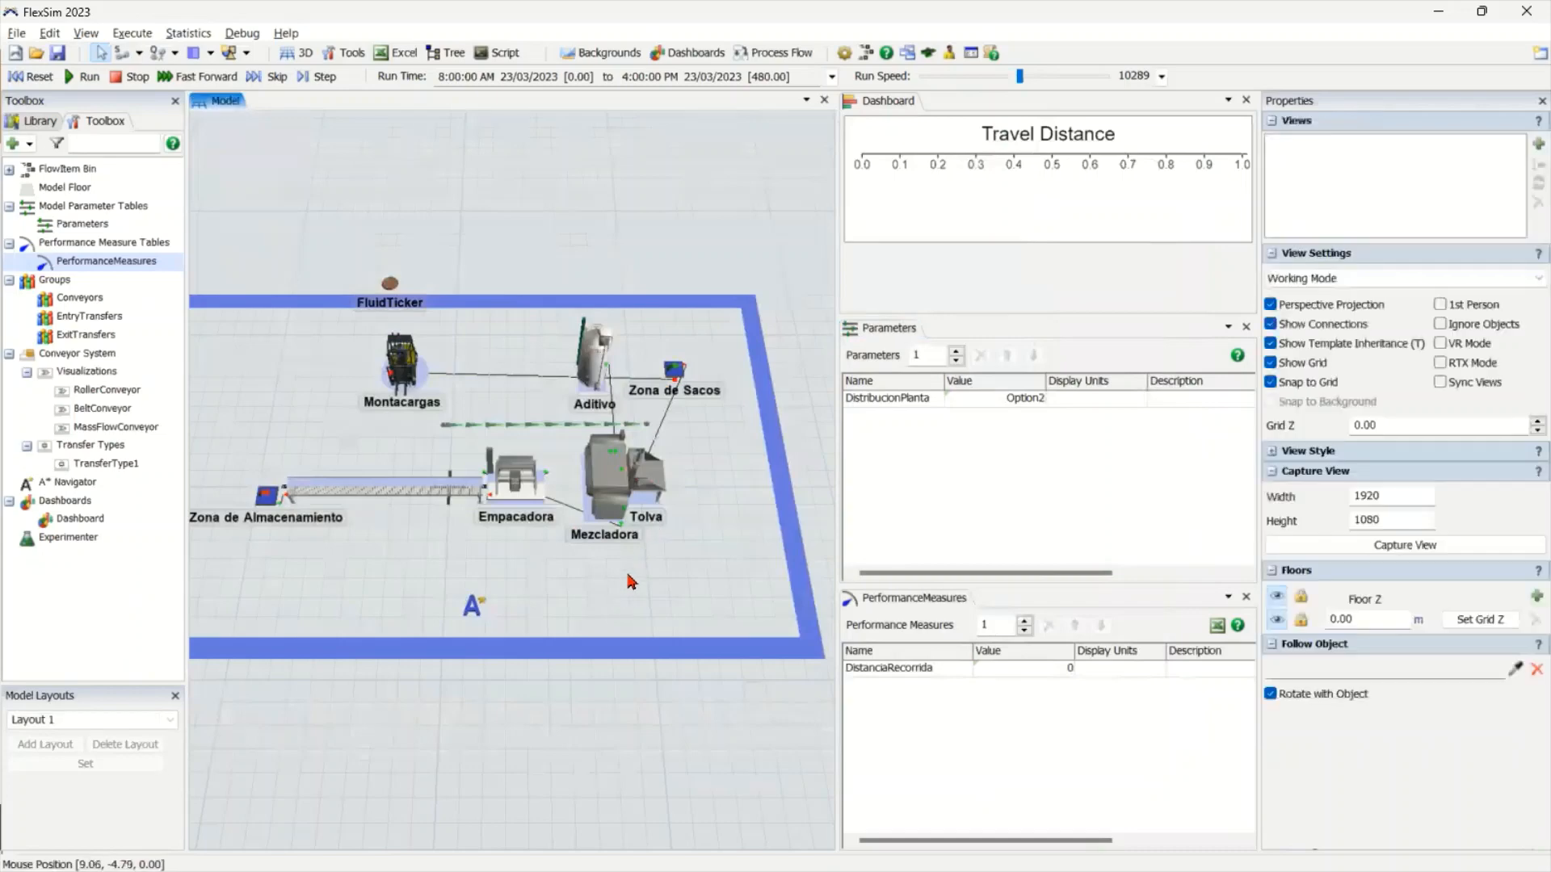
pyautogui.scroll(-3, 628, 578)
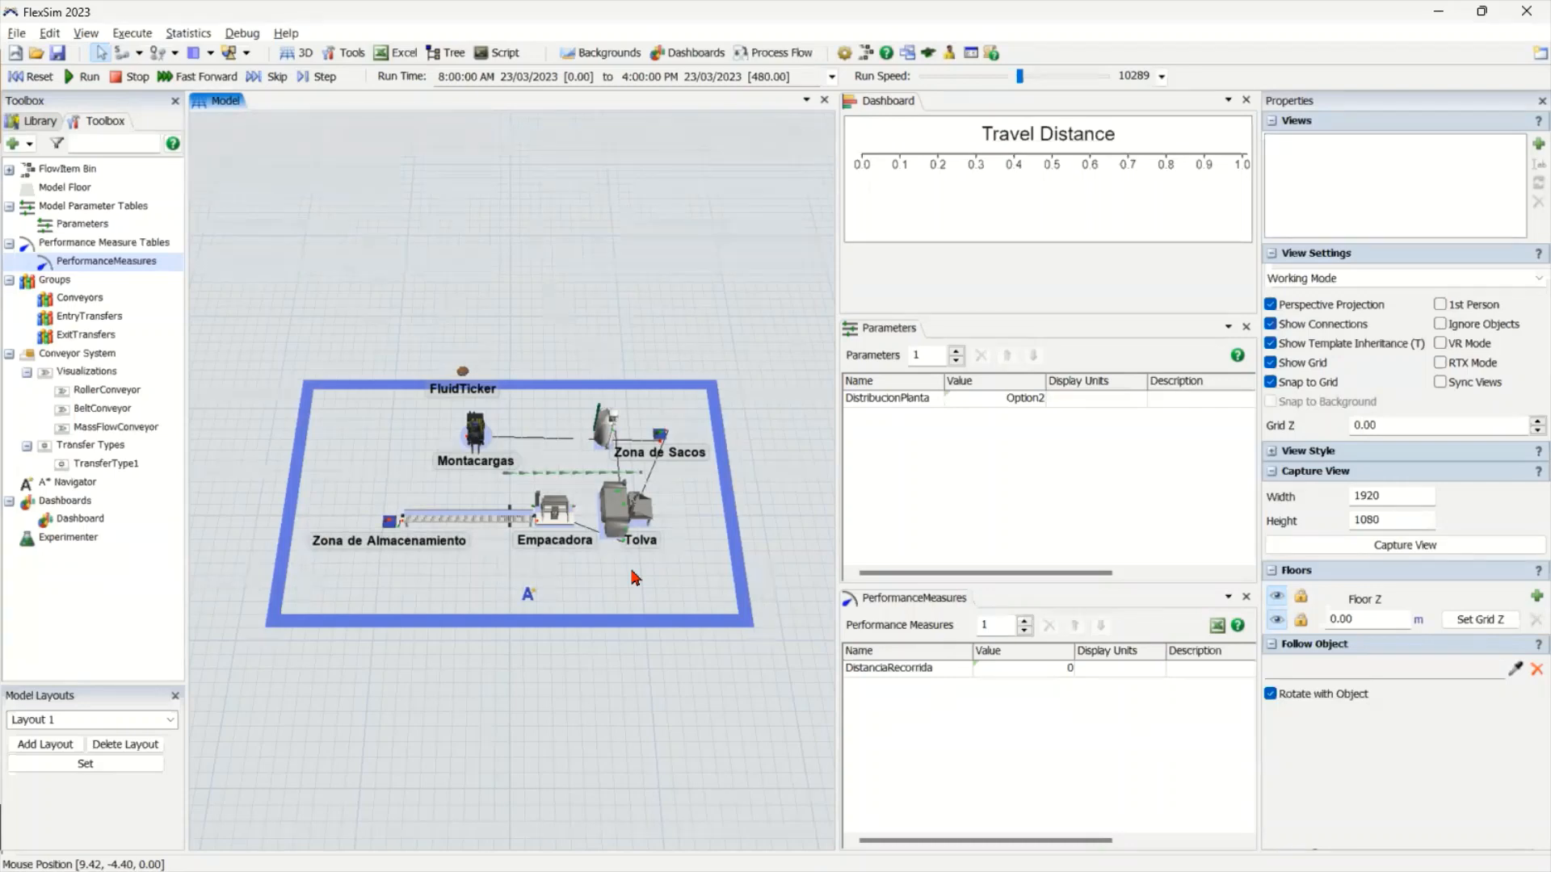
pyautogui.scroll(2, 634, 577)
pyautogui.scroll(2, 602, 583)
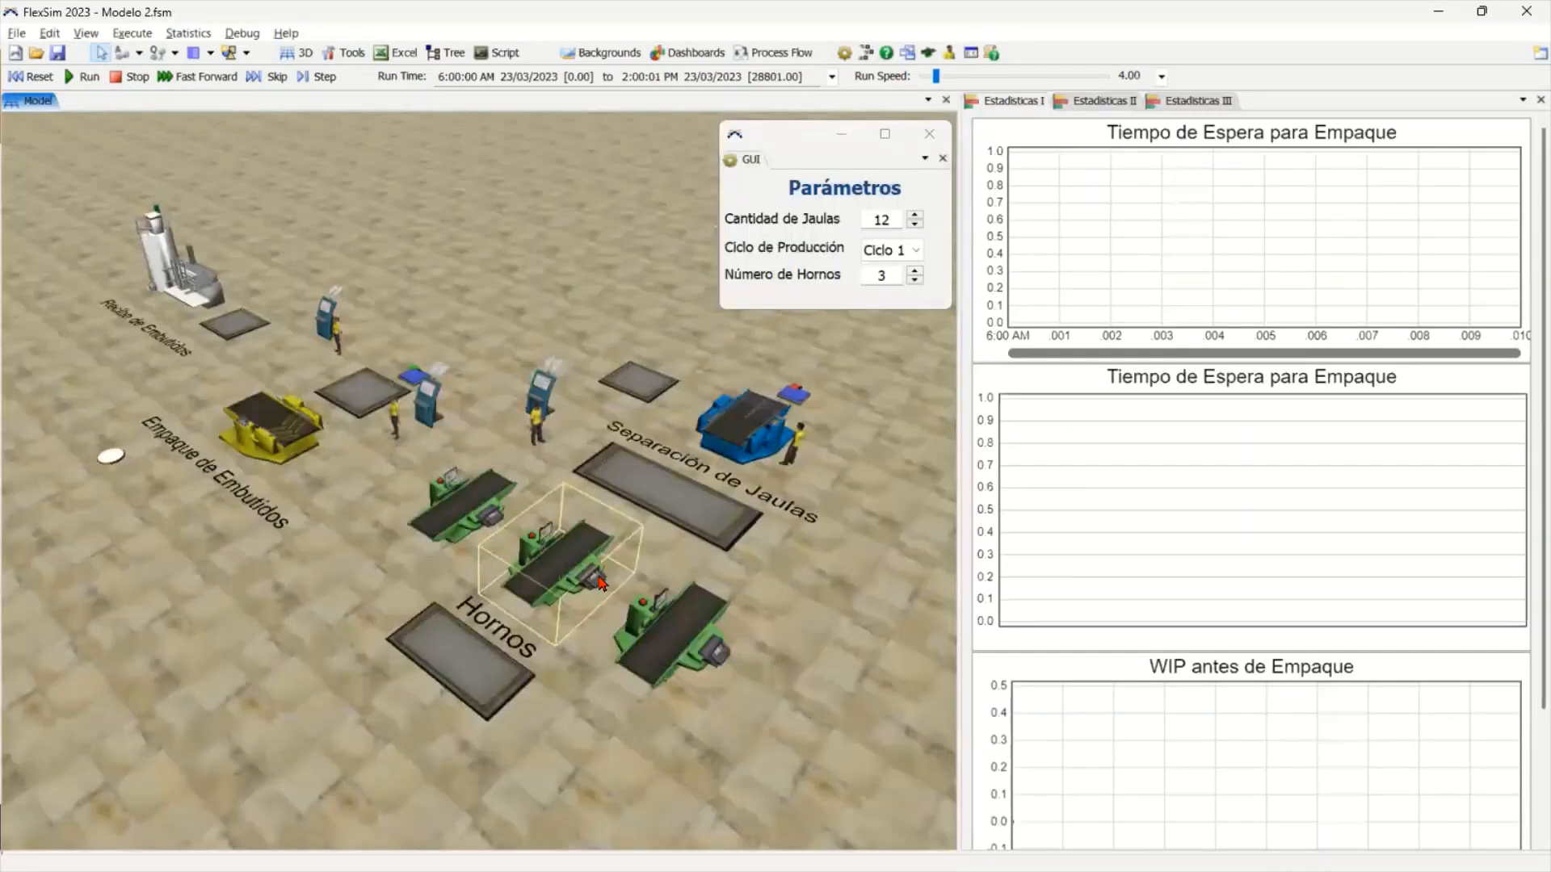
# Reset the Modelo 2 sausage-plant simulation to its initial state
pyautogui.click(348, 523)
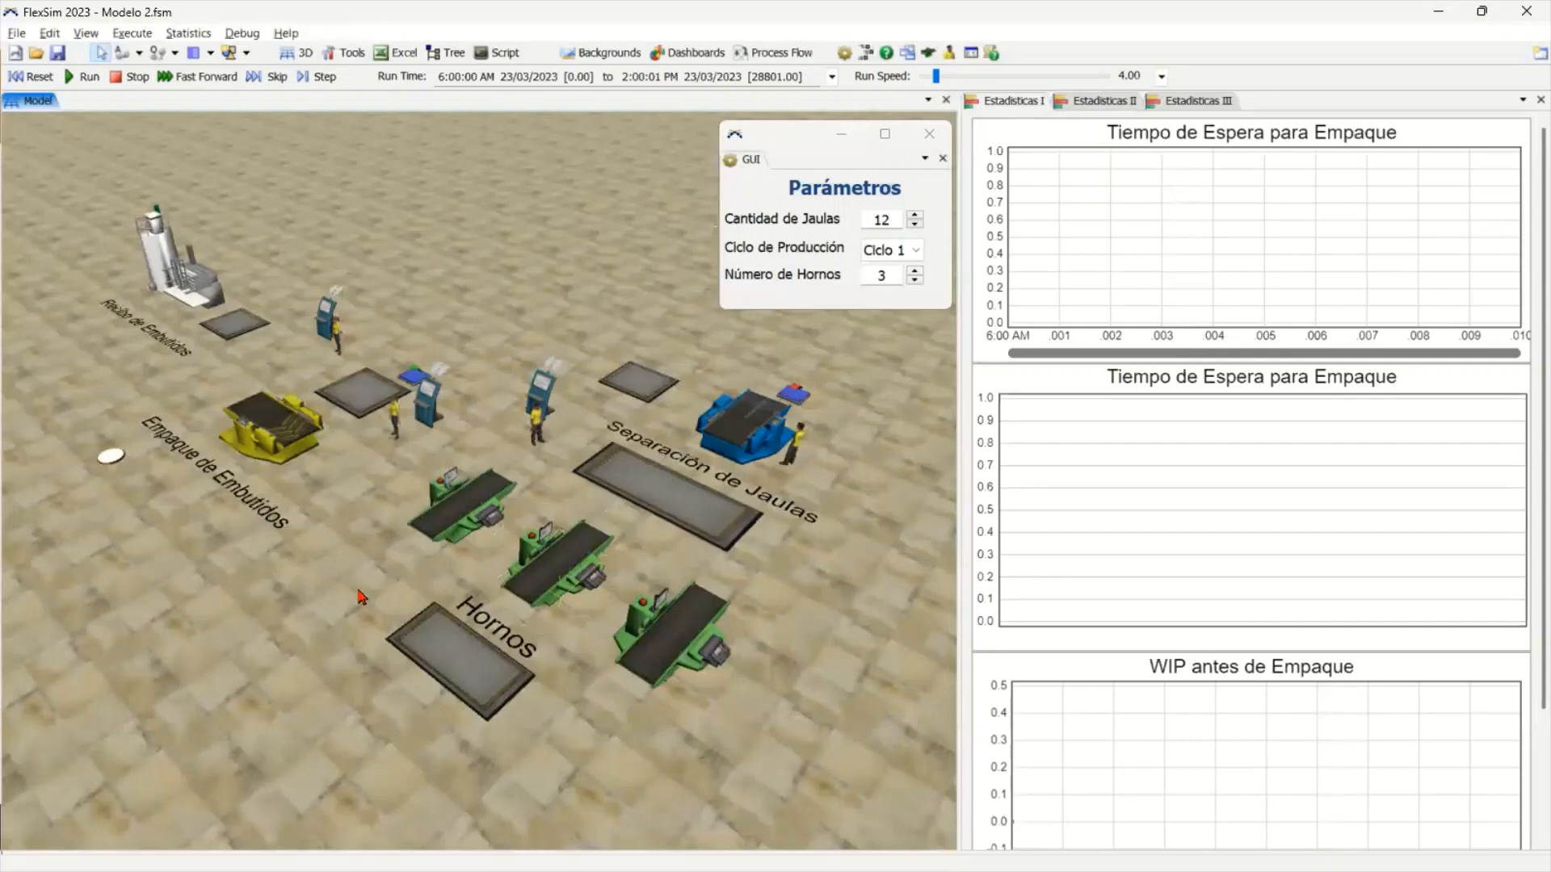
pyautogui.scroll(1, 360, 604)
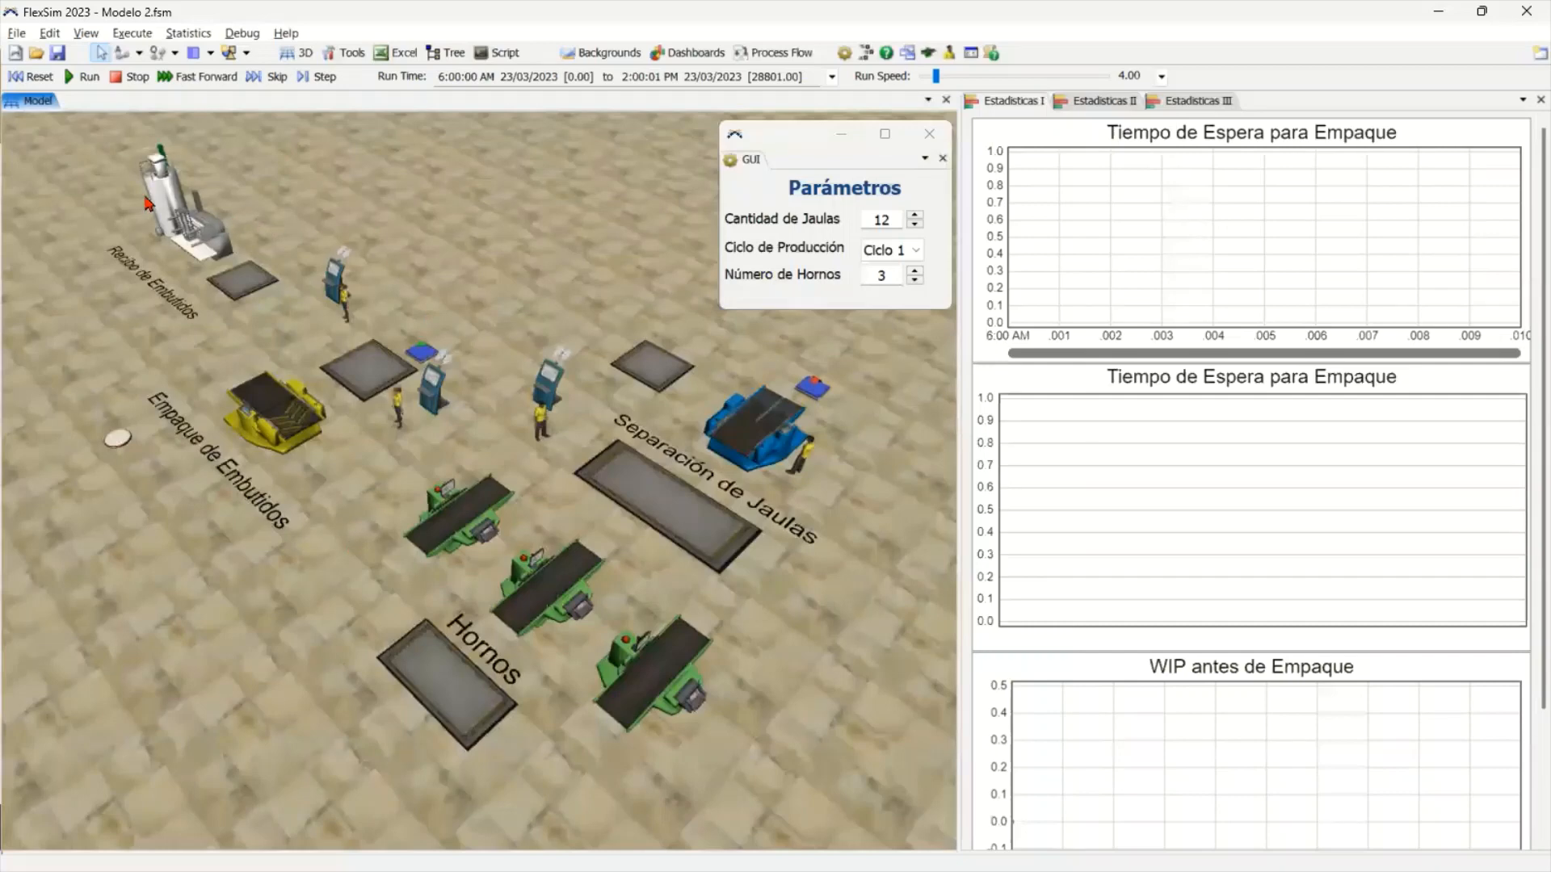
pyautogui.click(164, 205)
pyautogui.click(55, 83)
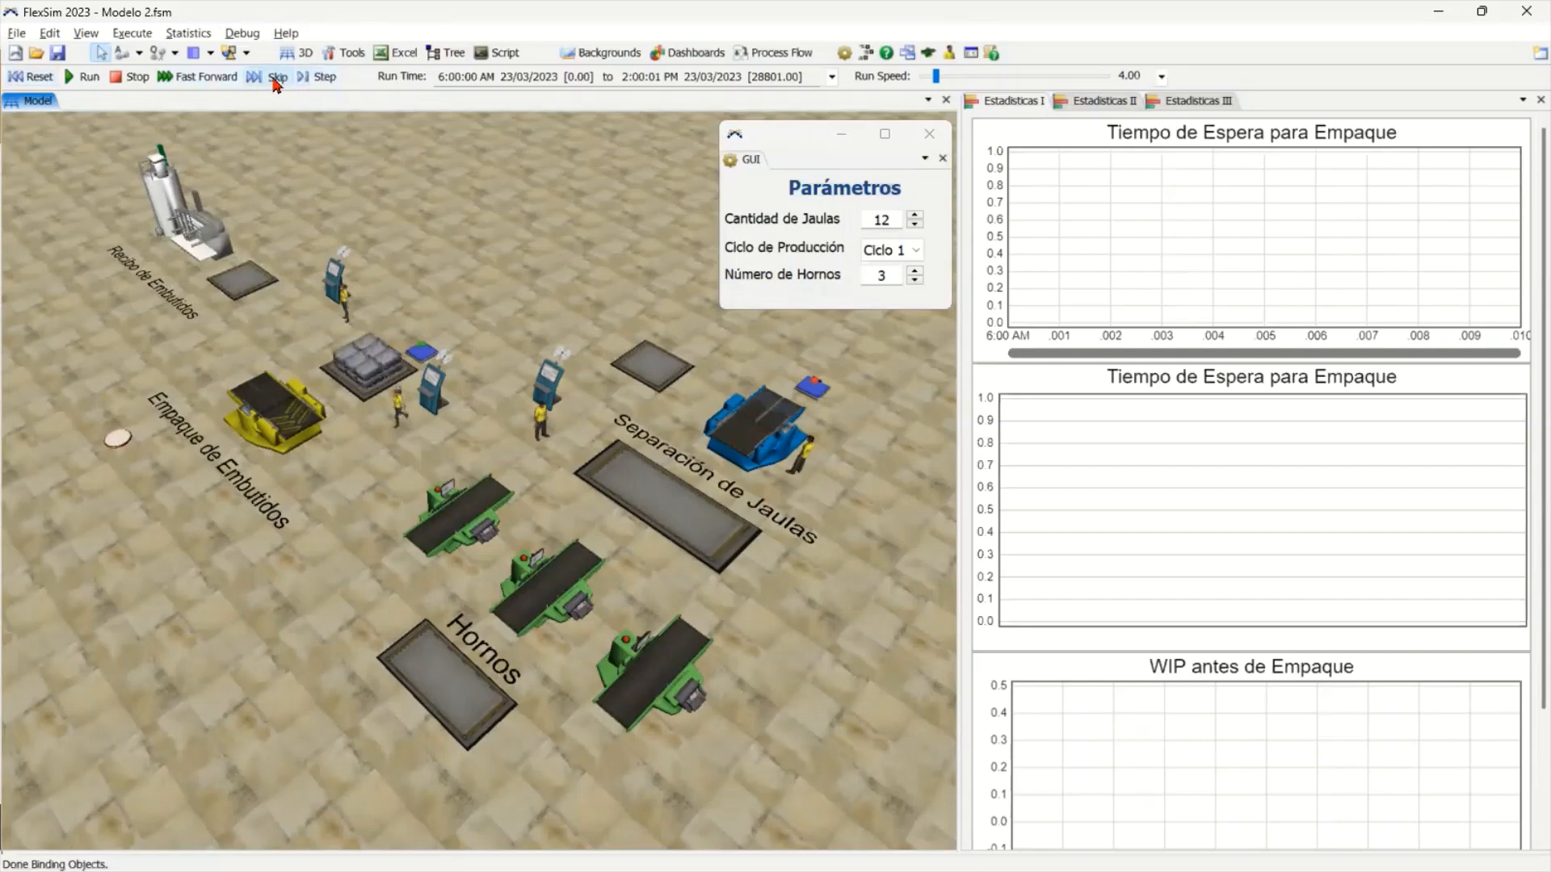
# Examine the cage stack, operators and machine in the Empaque de Embutidos area of the reset model
pyautogui.scroll(5, 380, 425)
pyautogui.moveTo(381, 409); pyautogui.dragTo(347, 401)
pyautogui.scroll(6, 351, 521)
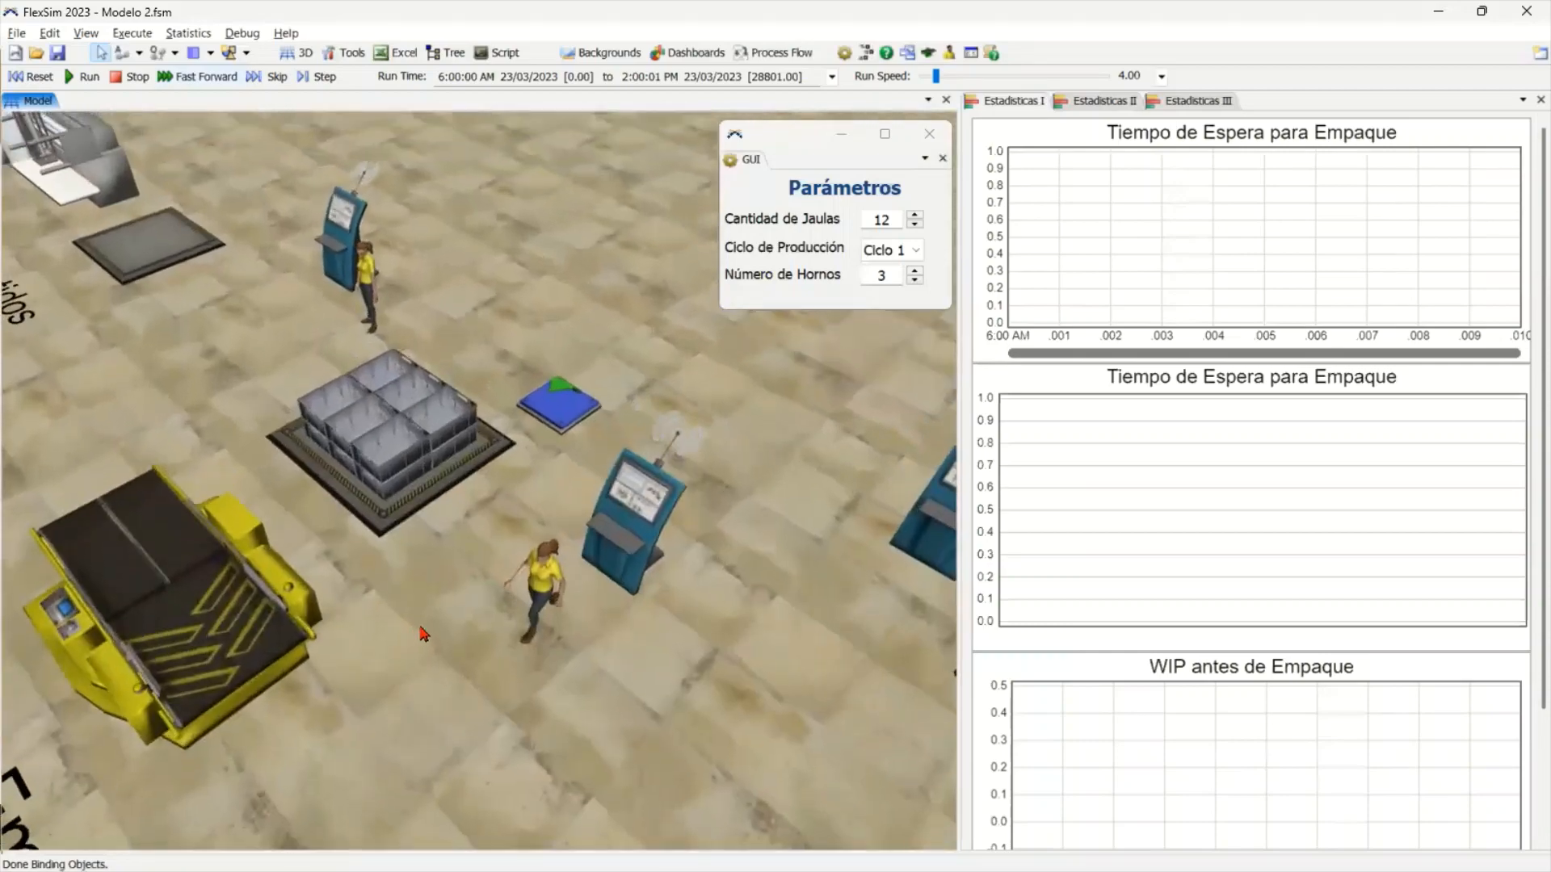
pyautogui.scroll(-10, 487, 561)
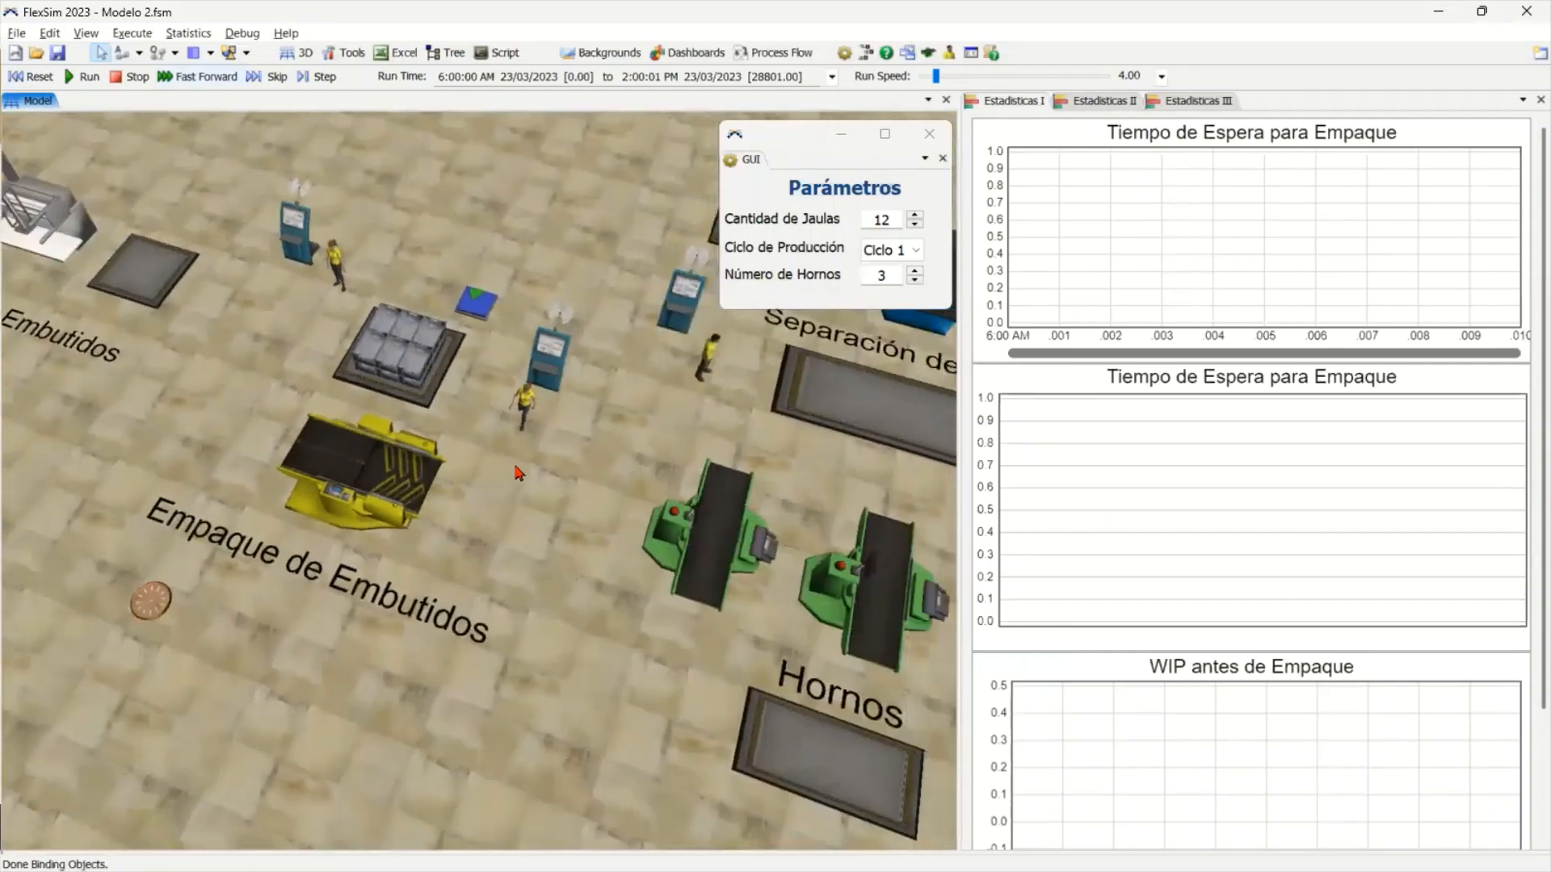
pyautogui.moveTo(540, 521); pyautogui.dragTo(510, 529, button='right')
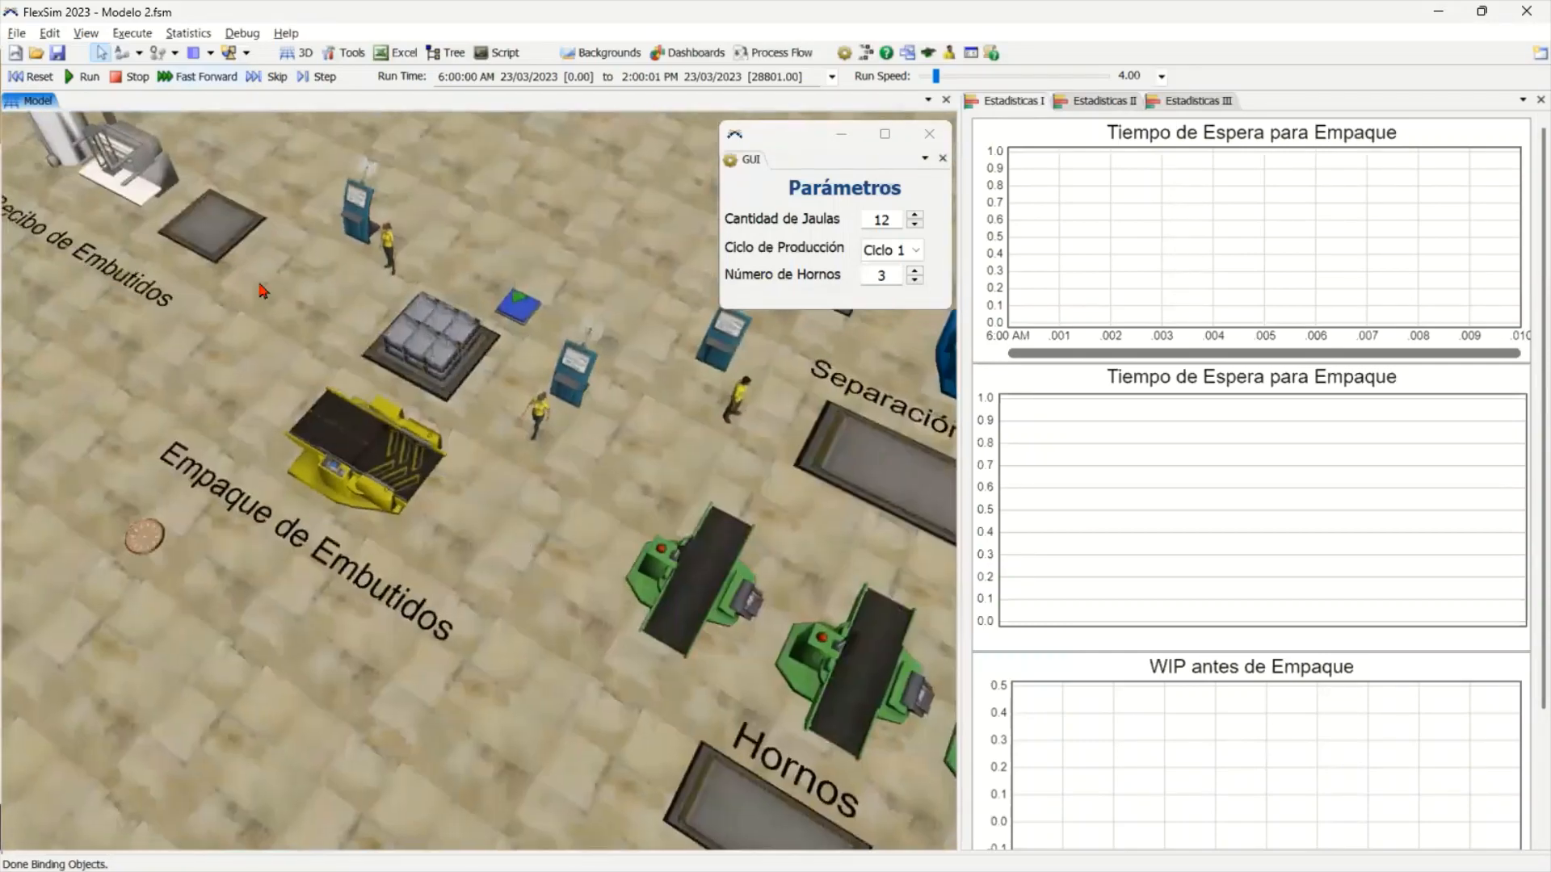
pyautogui.moveTo(470, 495); pyautogui.dragTo(431, 477)
pyautogui.scroll(-5, 446, 475)
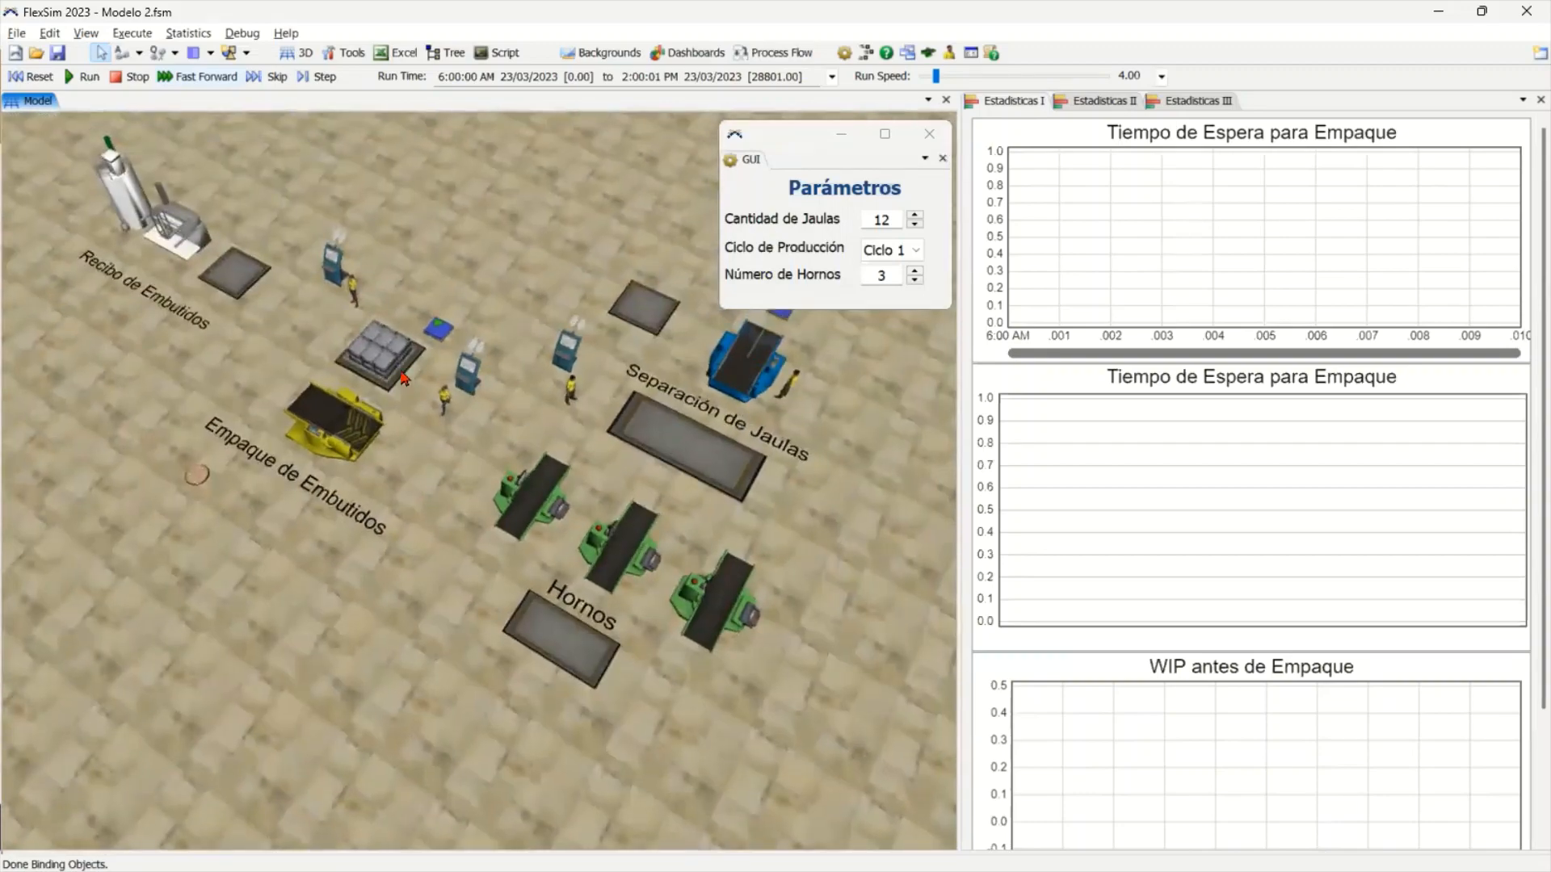
pyautogui.moveTo(465, 602); pyautogui.dragTo(354, 519)
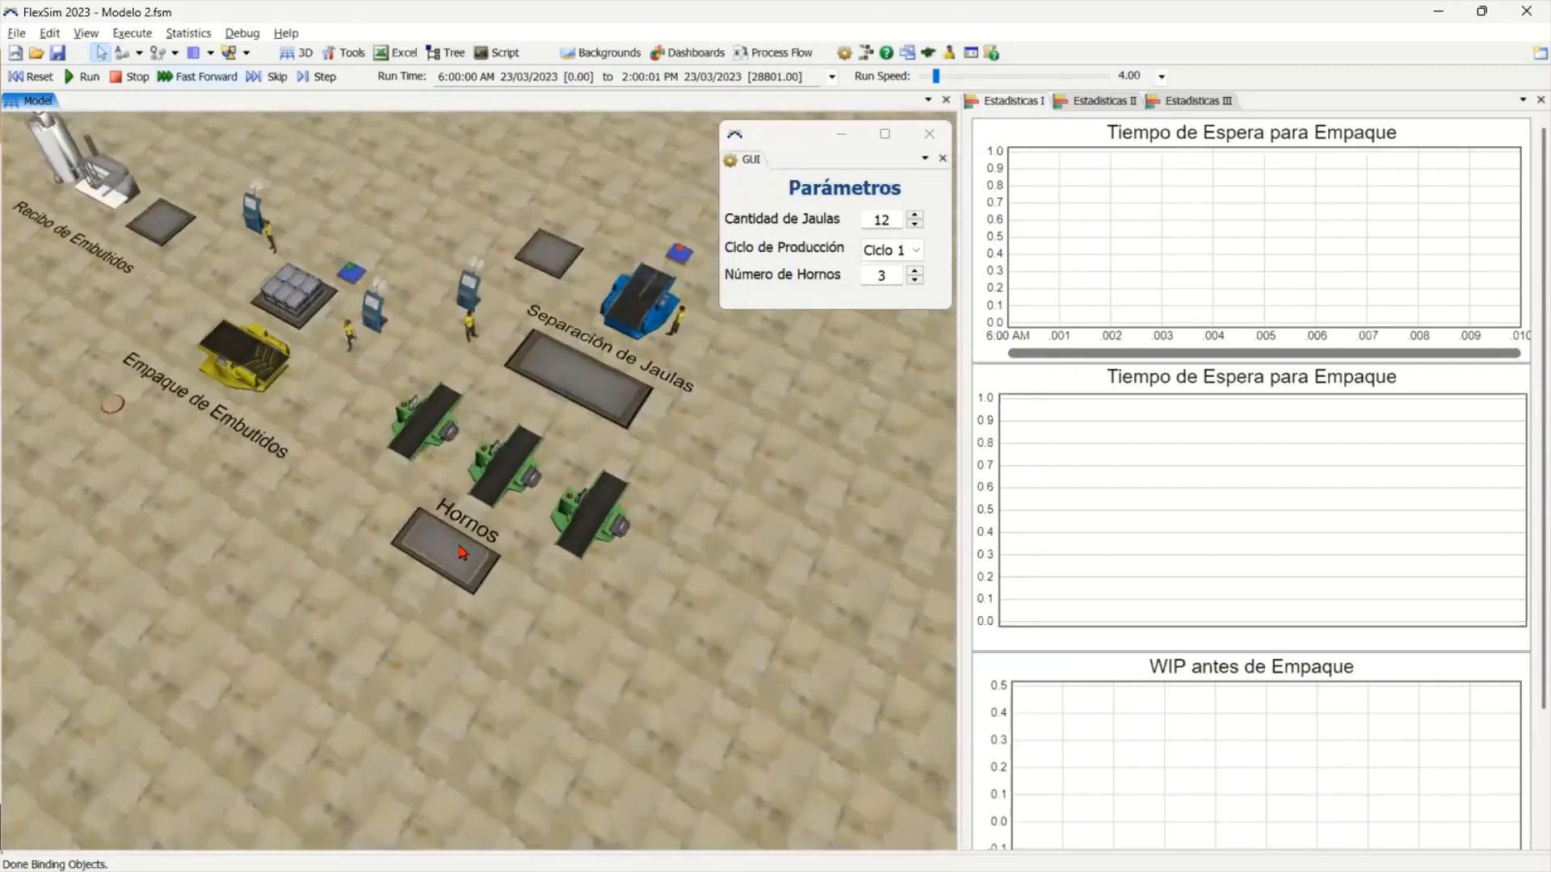
# Examine the Hornos and Separación de Jaulas areas up close, ending on an overview of the whole plant
pyautogui.scroll(4, 460, 551)
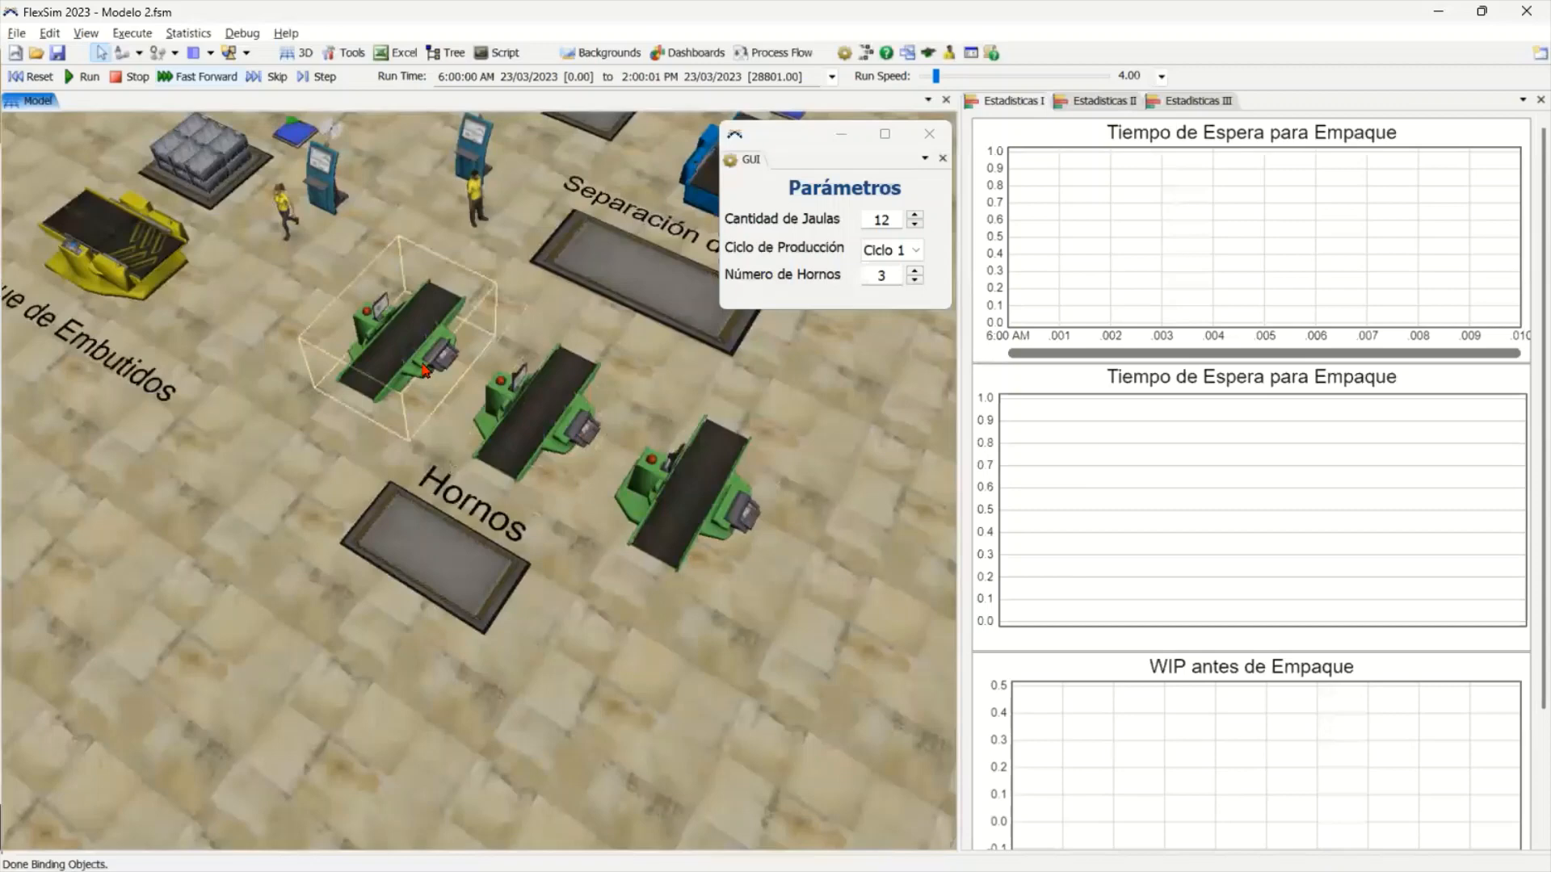
pyautogui.scroll(-4, 256, 505)
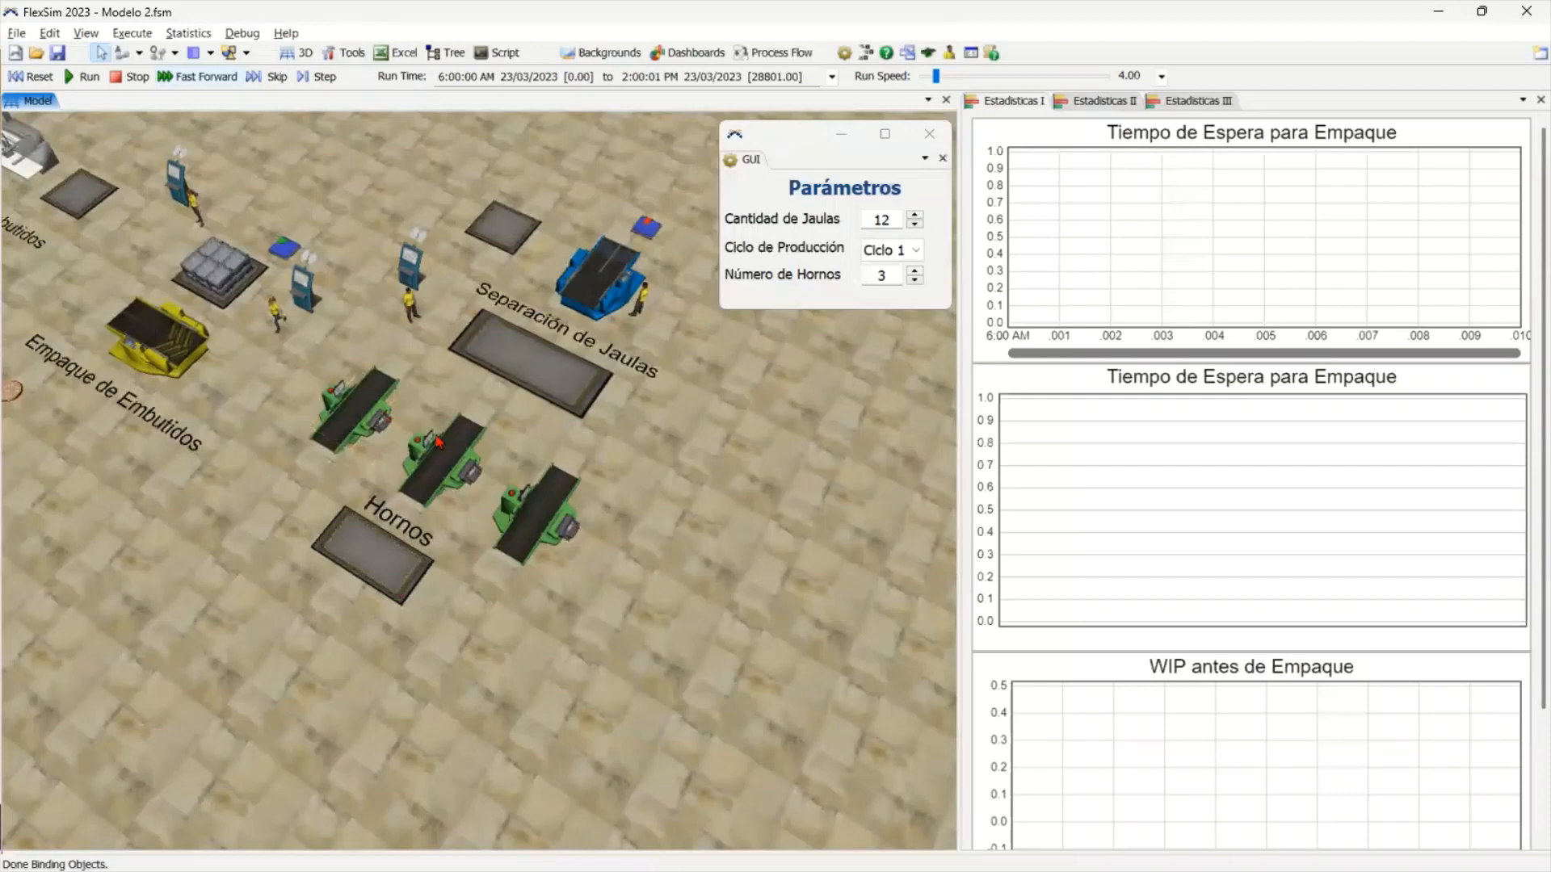
pyautogui.moveTo(643, 468); pyautogui.dragTo(628, 487)
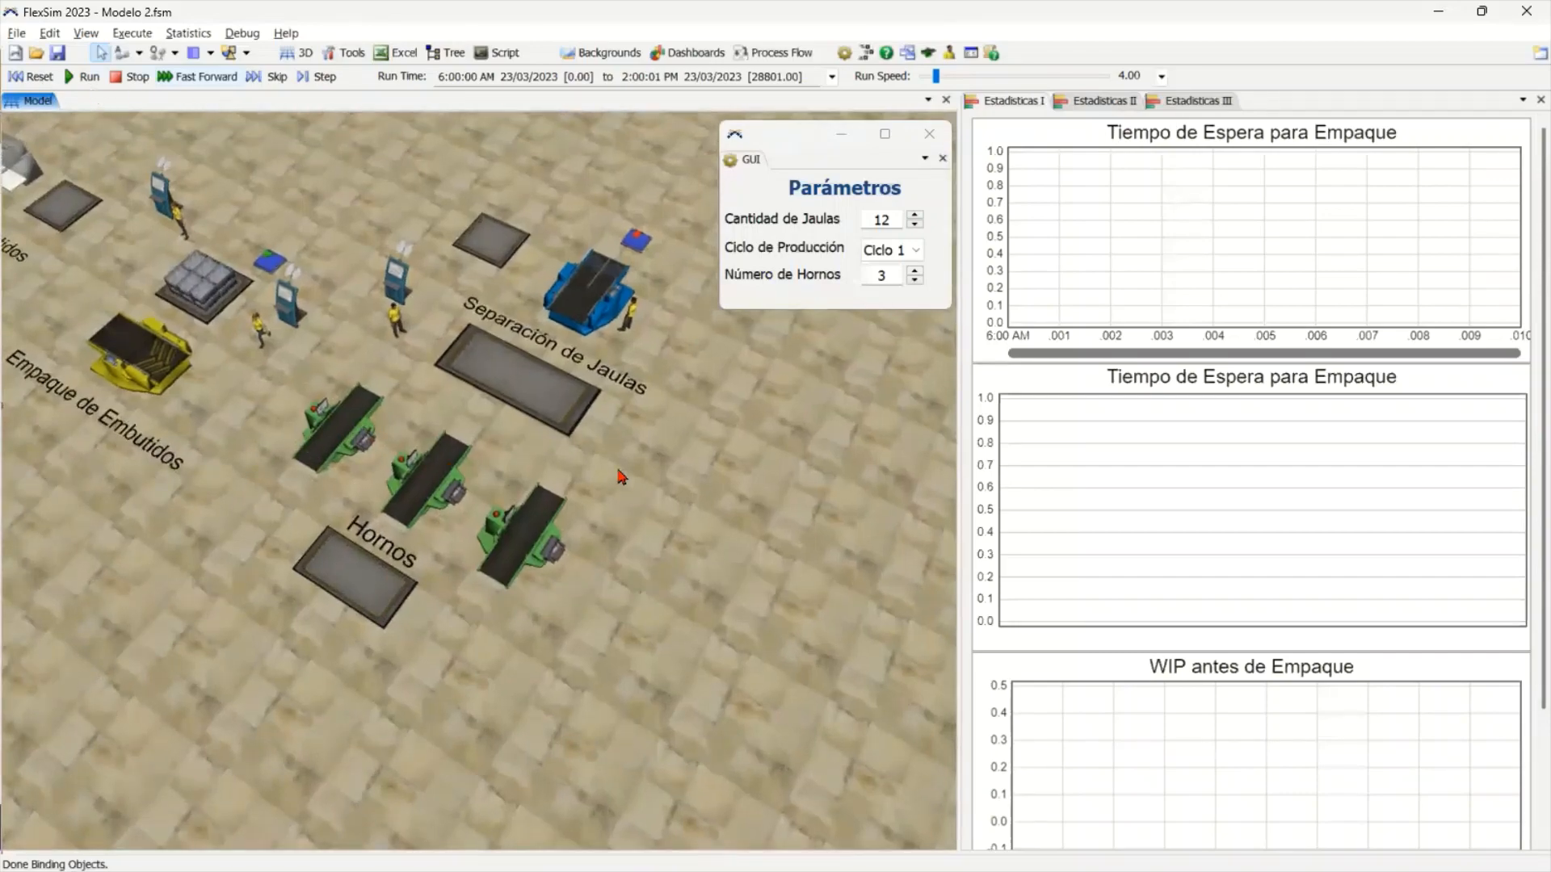
pyautogui.scroll(4, 598, 509)
pyautogui.scroll(-3, 585, 616)
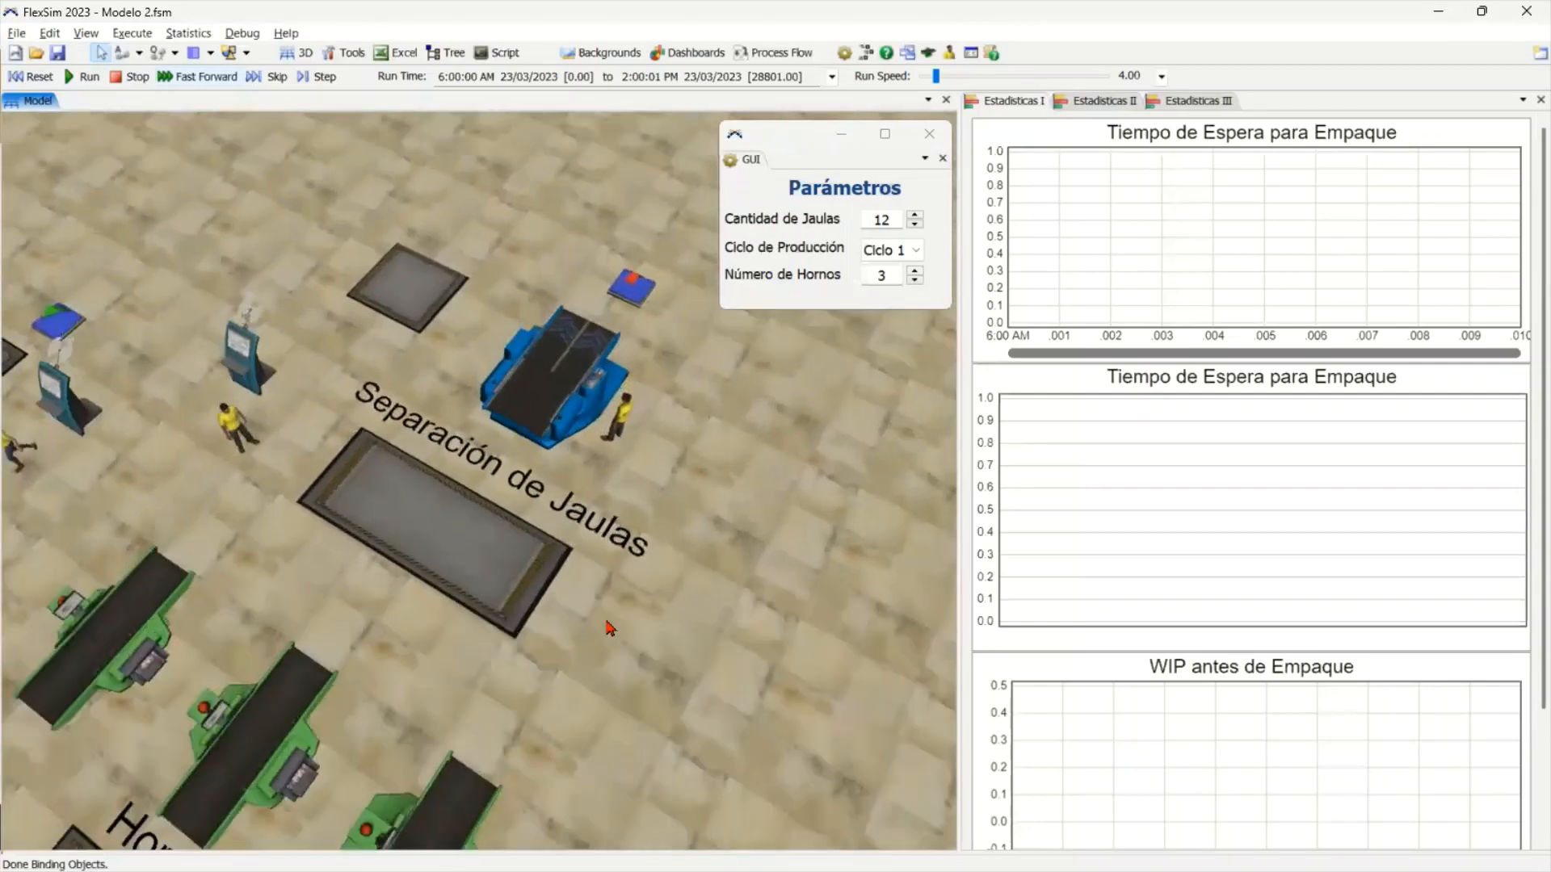
pyautogui.moveTo(606, 621); pyautogui.dragTo(568, 734)
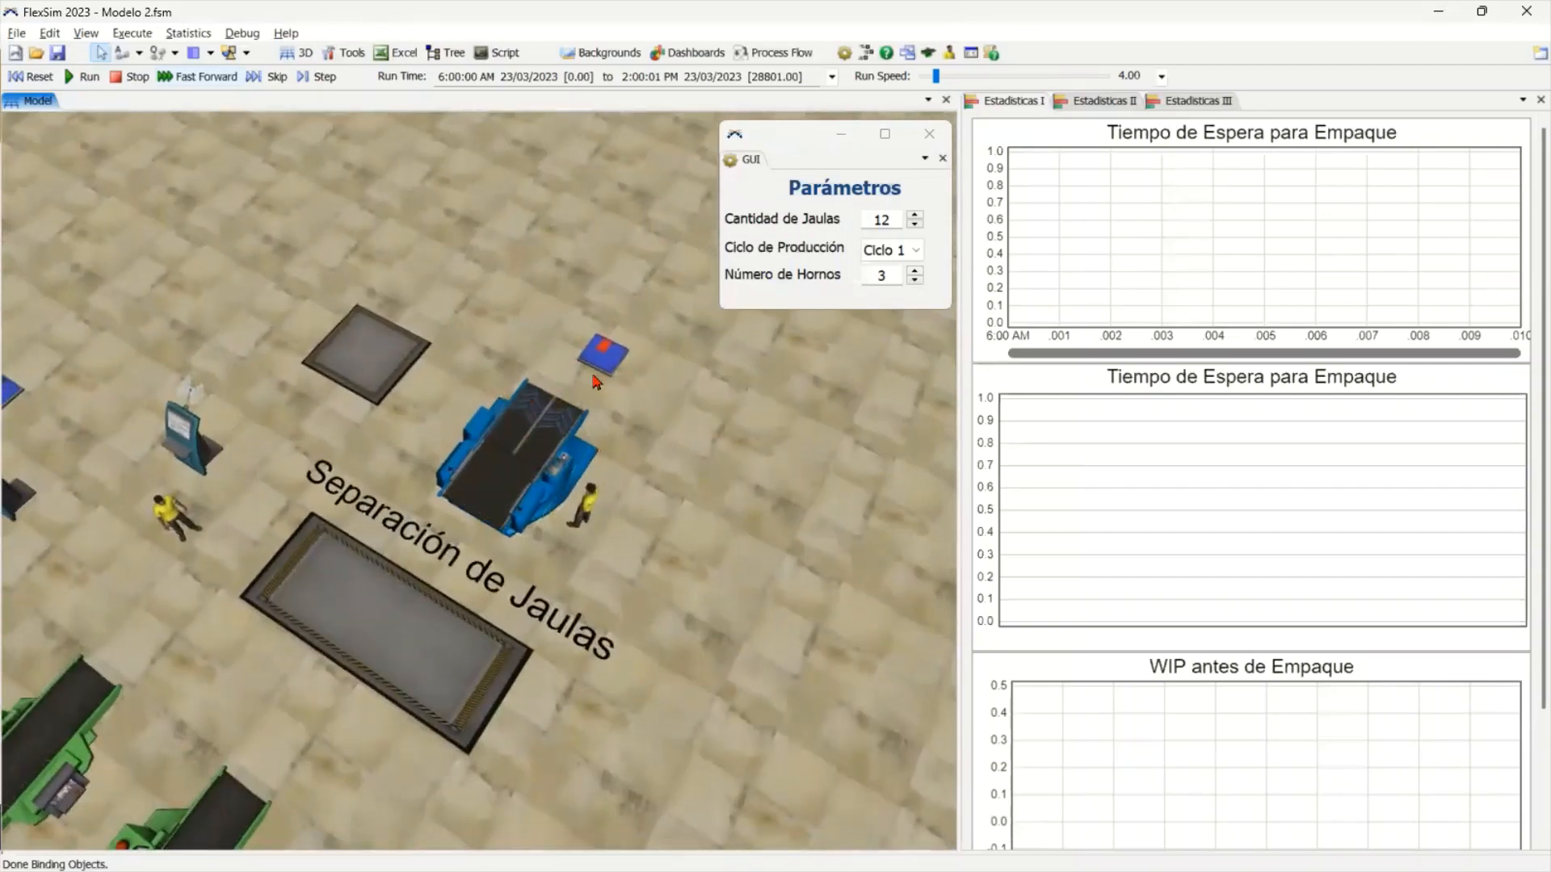
pyautogui.moveTo(659, 426); pyautogui.dragTo(901, 547)
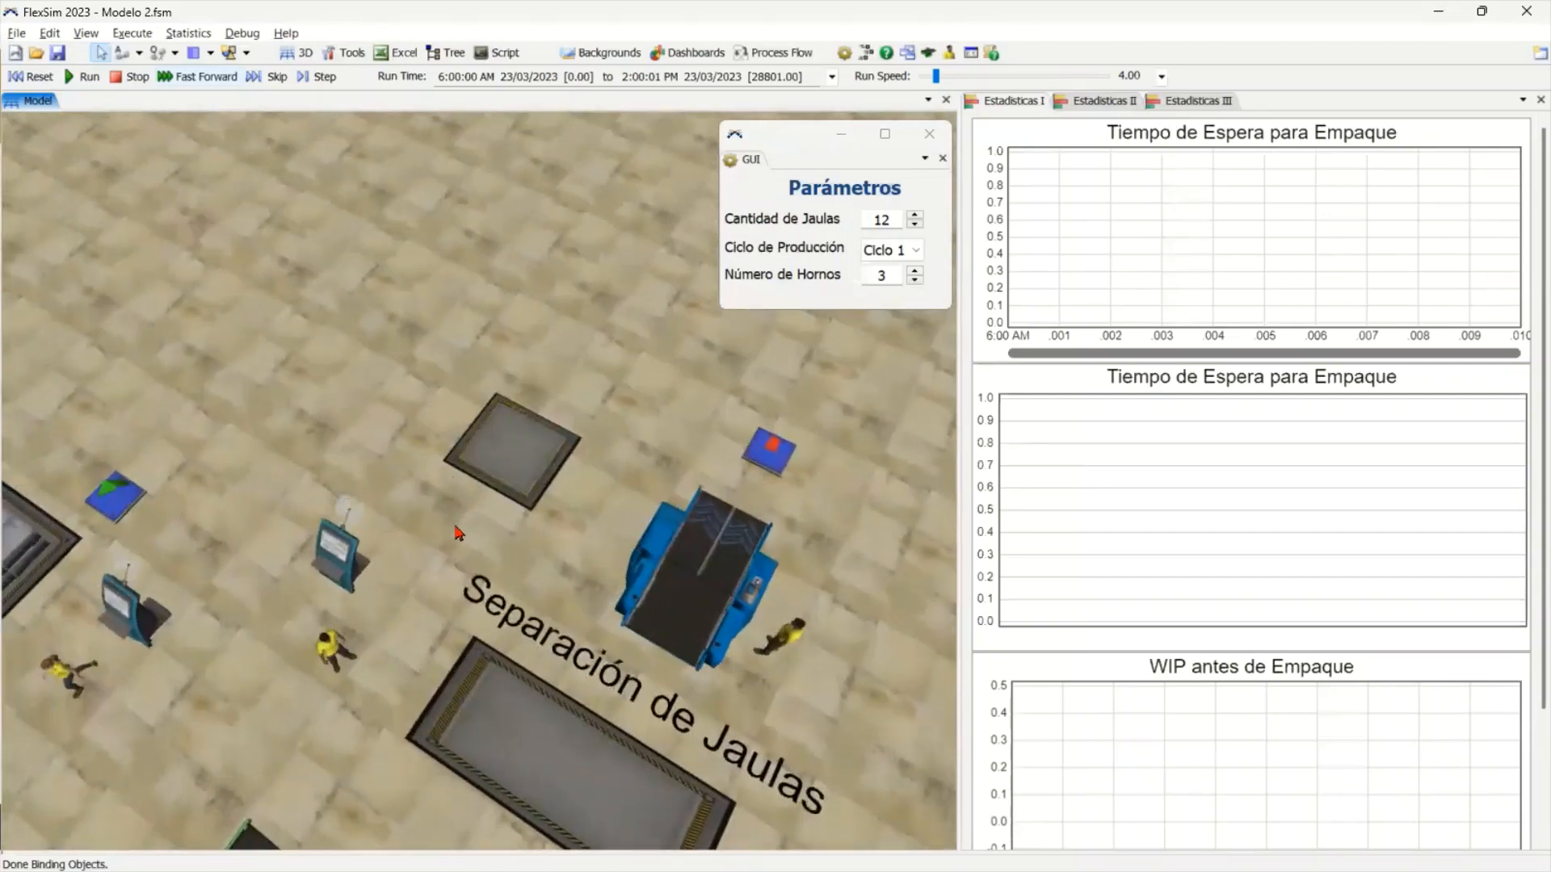
pyautogui.moveTo(453, 528); pyautogui.dragTo(814, 444)
pyautogui.moveTo(339, 526); pyautogui.dragTo(368, 404)
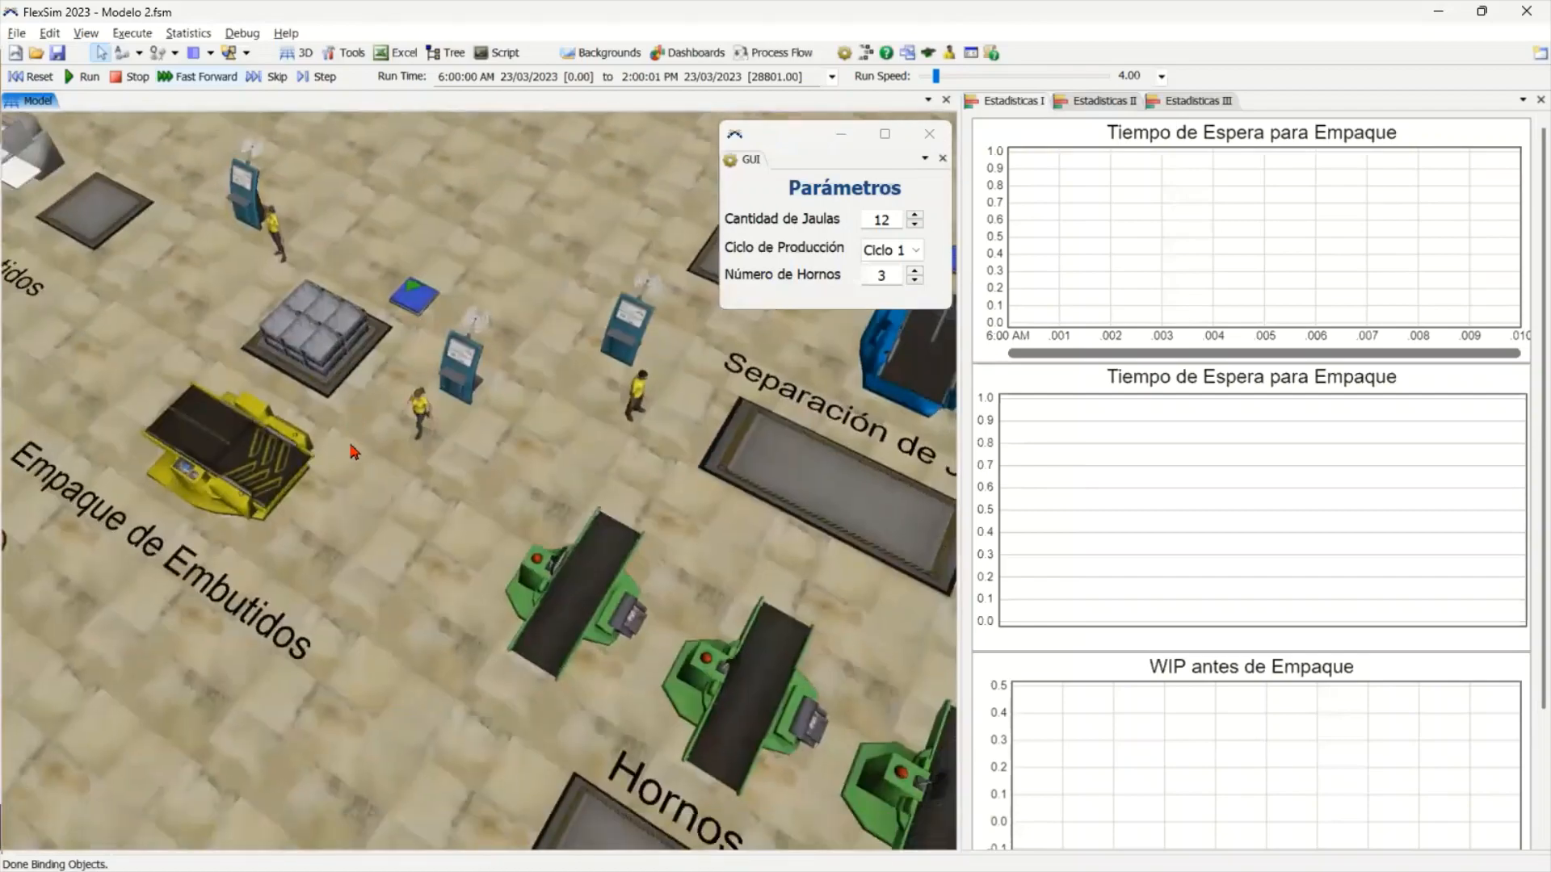
pyautogui.scroll(-4, 350, 444)
pyautogui.scroll(-4, 391, 502)
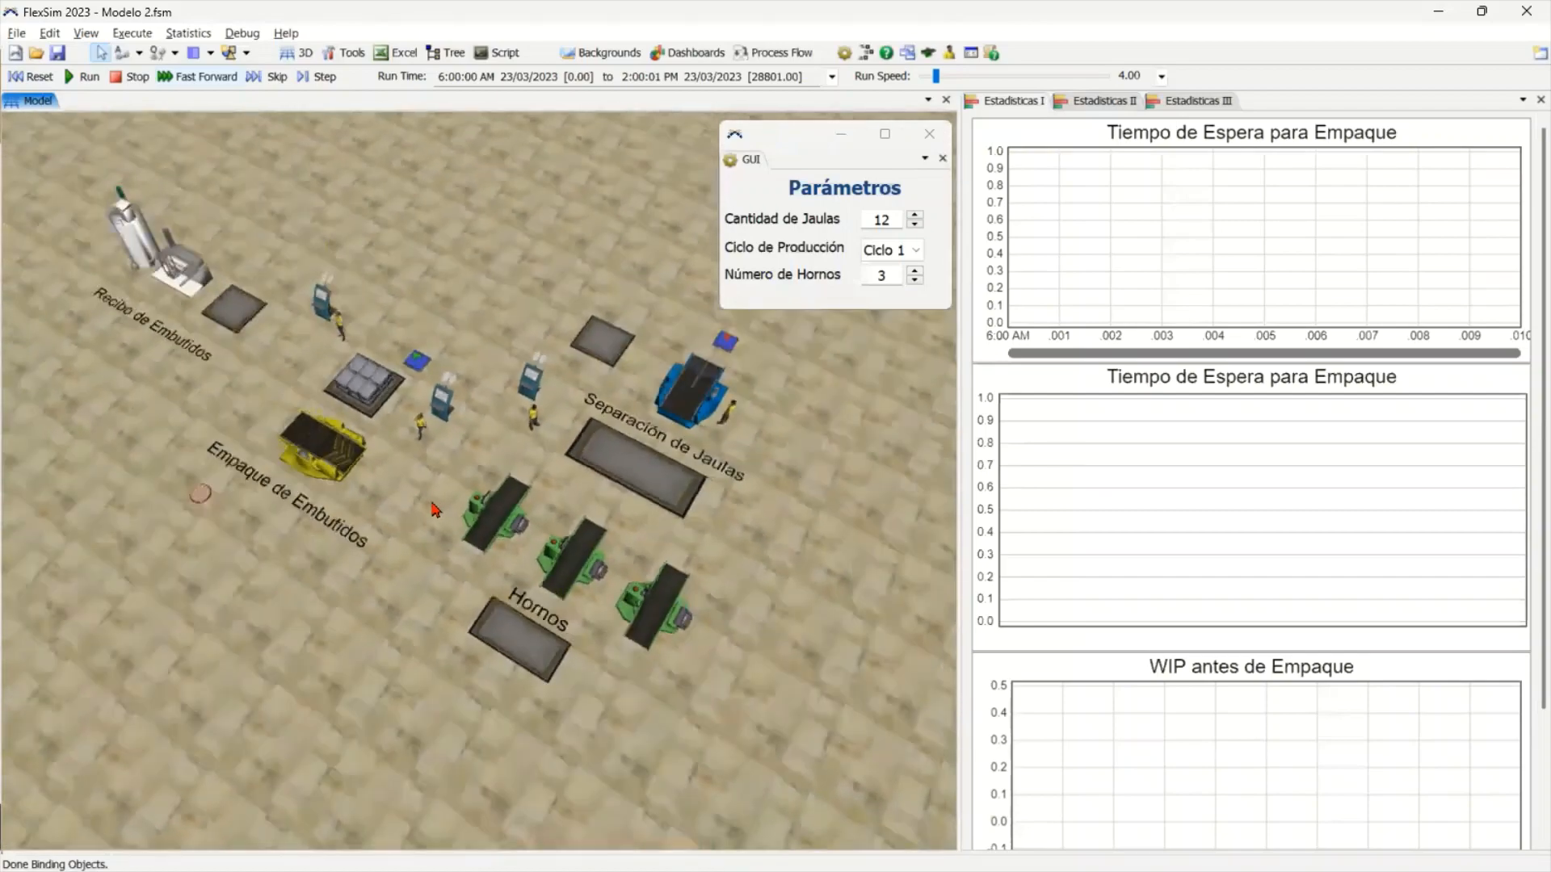
# Examine how the three ovens in the Hornos area are loaded while the simulation runs
pyautogui.scroll(3, 412, 509)
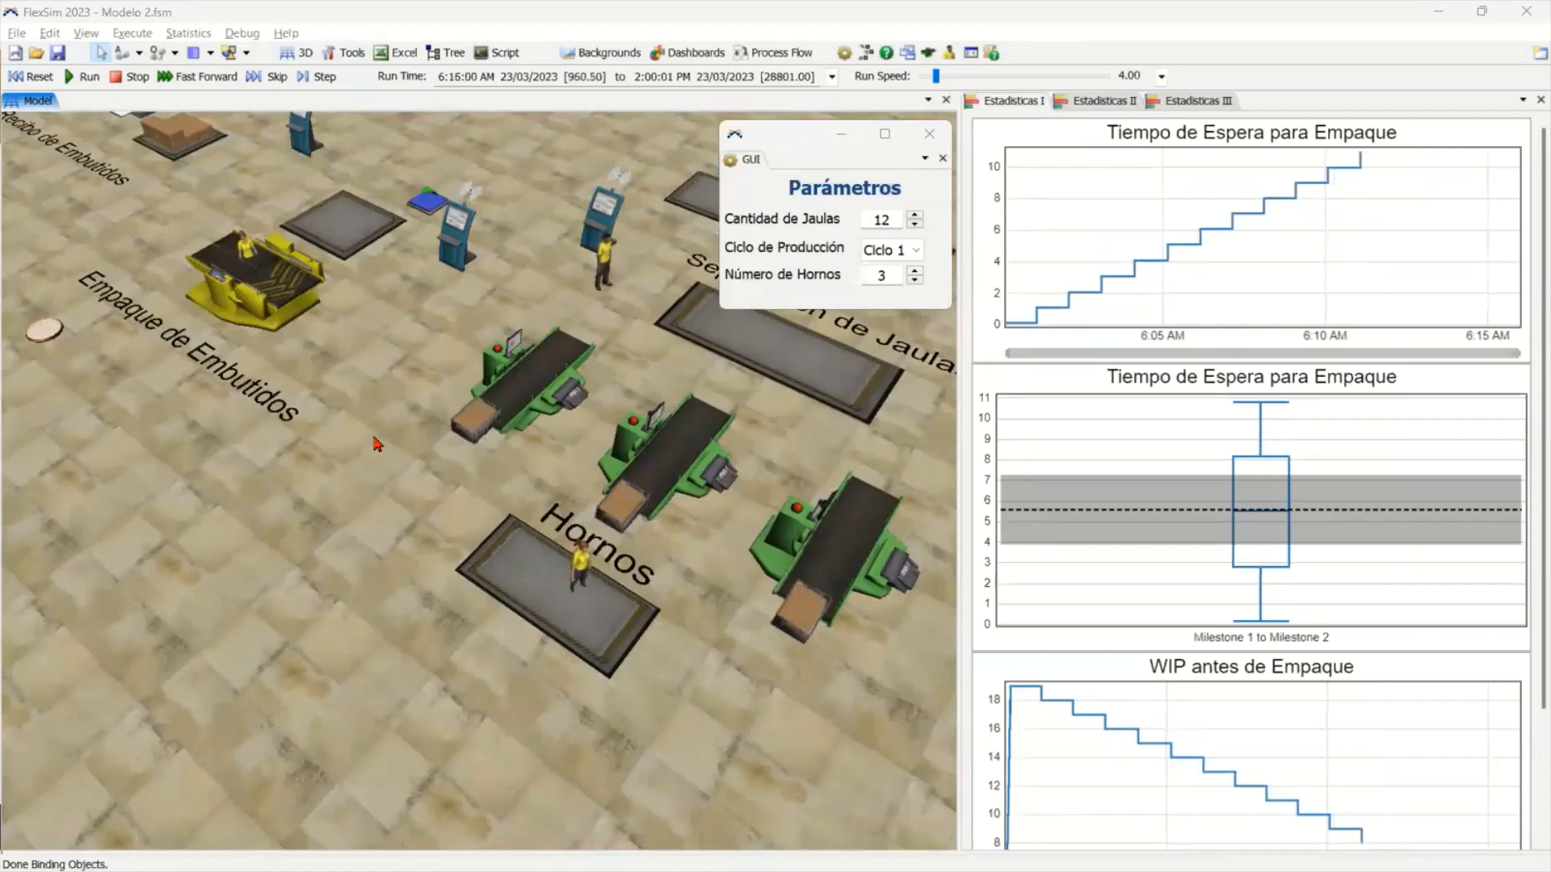
pyautogui.scroll(-5, 345, 469)
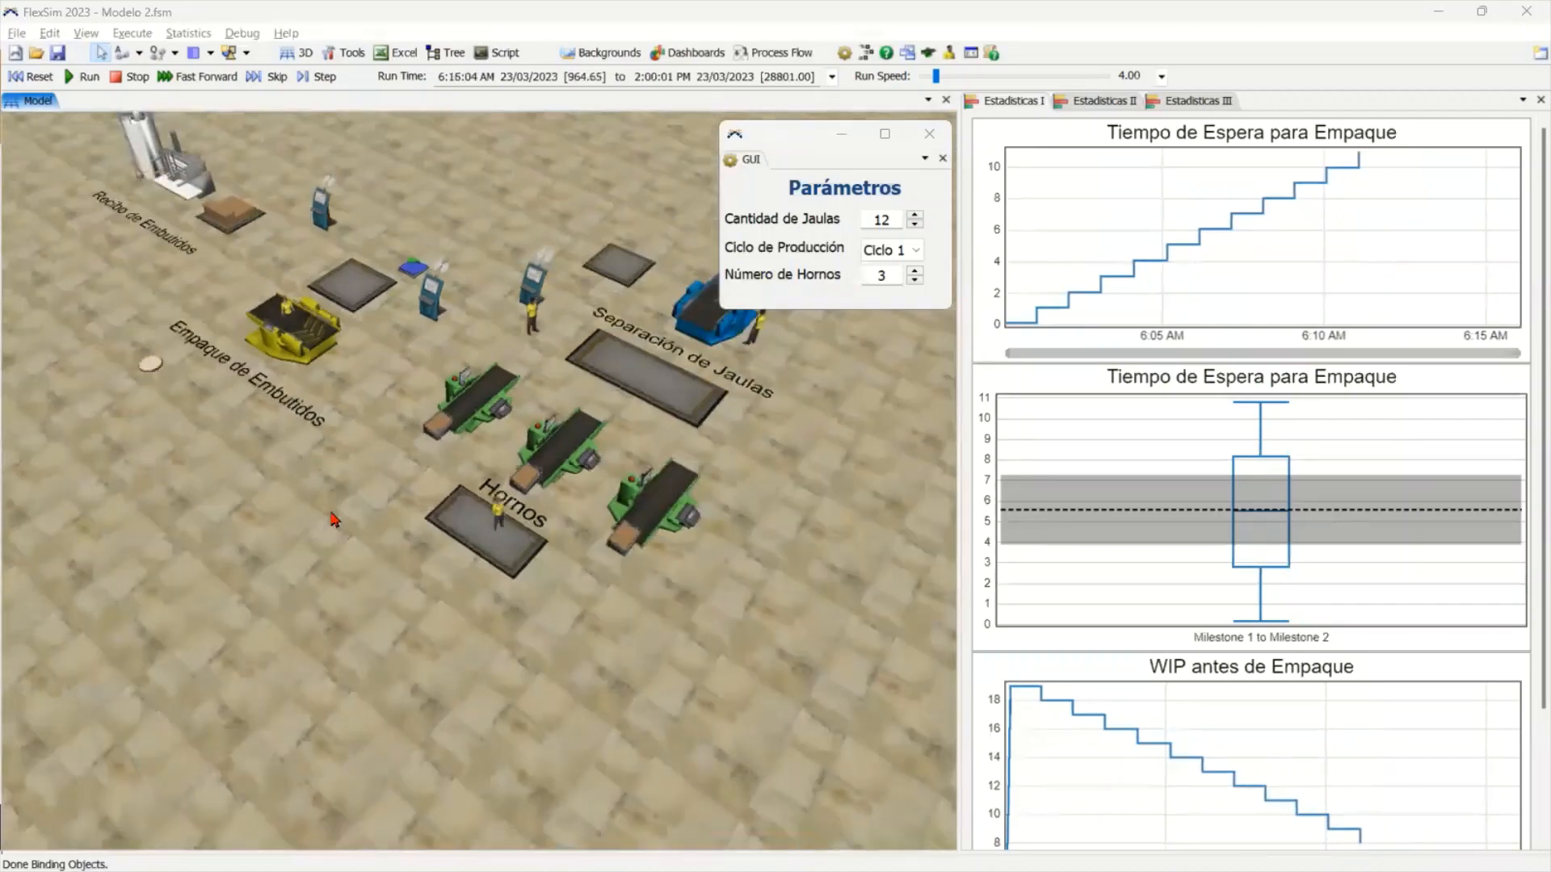
pyautogui.scroll(3, 331, 519)
pyautogui.scroll(3, 218, 462)
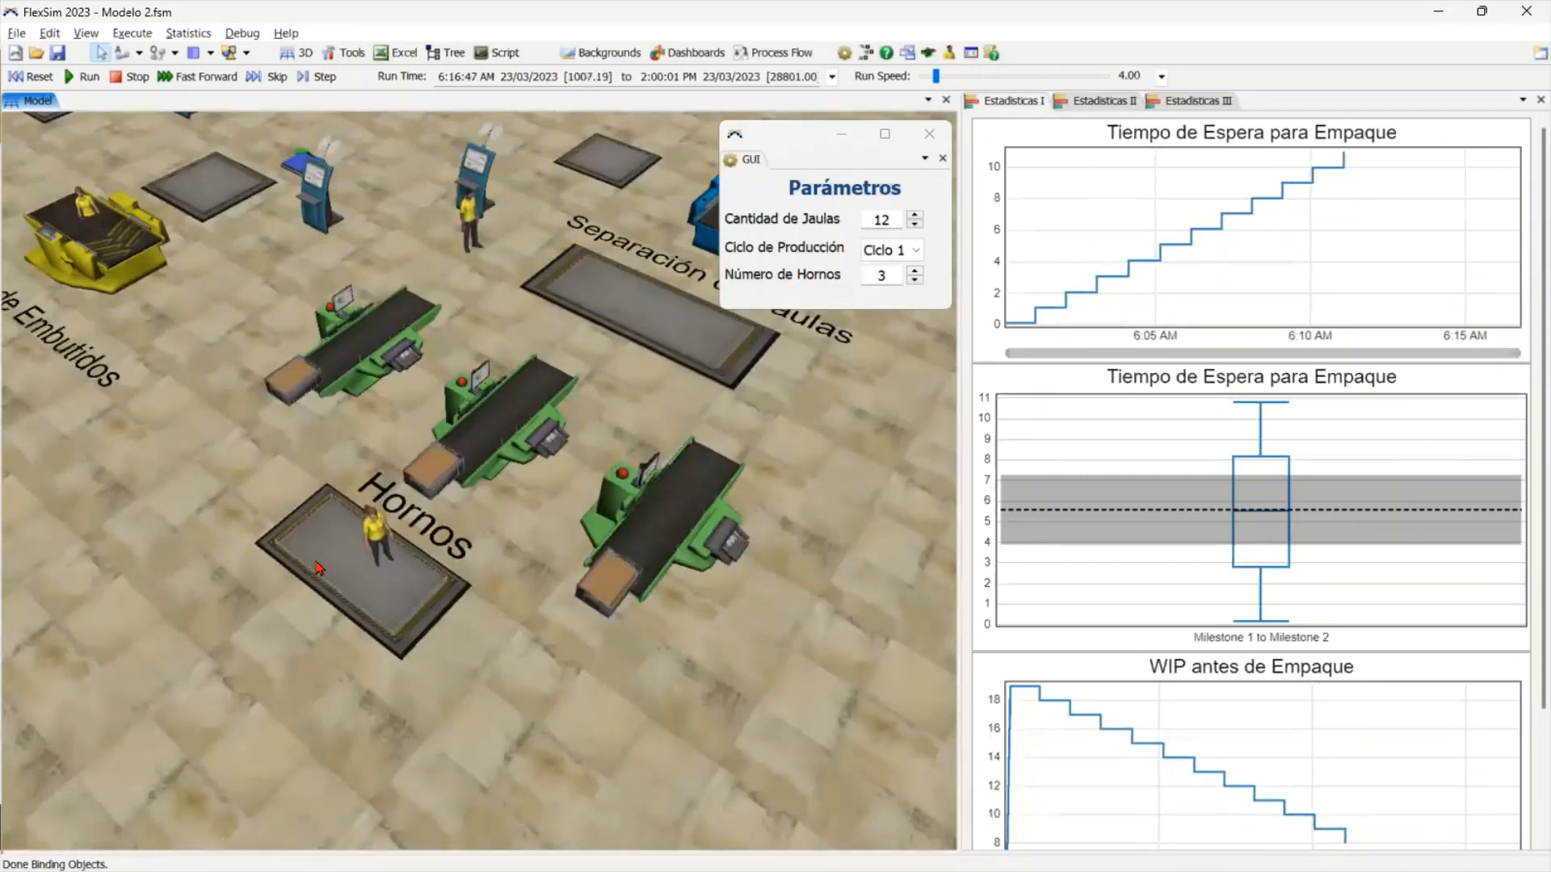
pyautogui.click(349, 351)
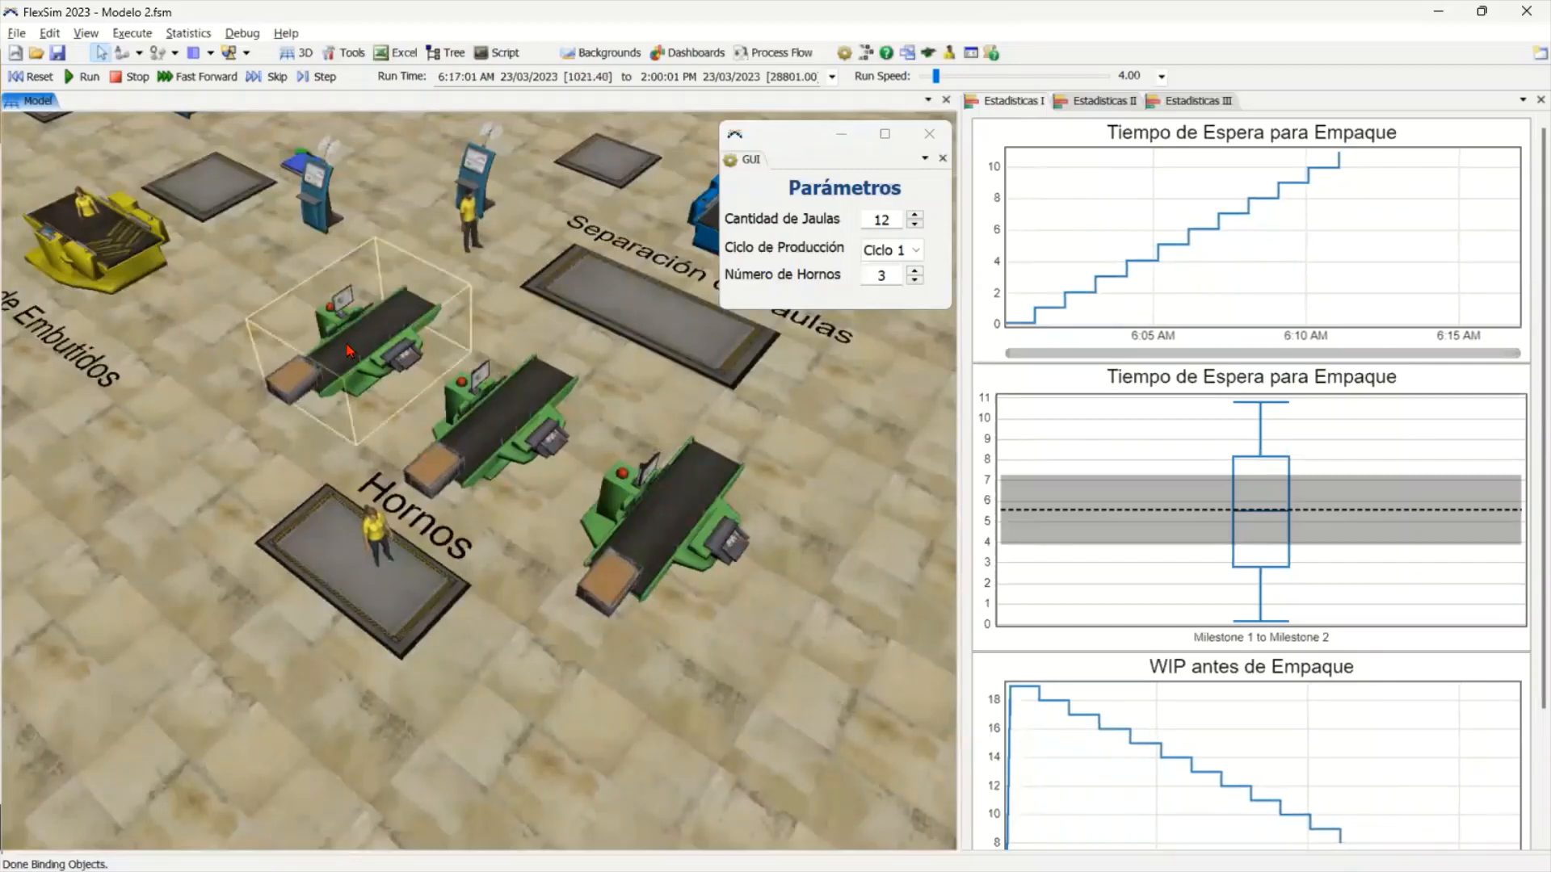
pyautogui.click(529, 640)
pyautogui.moveTo(526, 634); pyautogui.dragTo(446, 657)
pyautogui.scroll(-2, 444, 657)
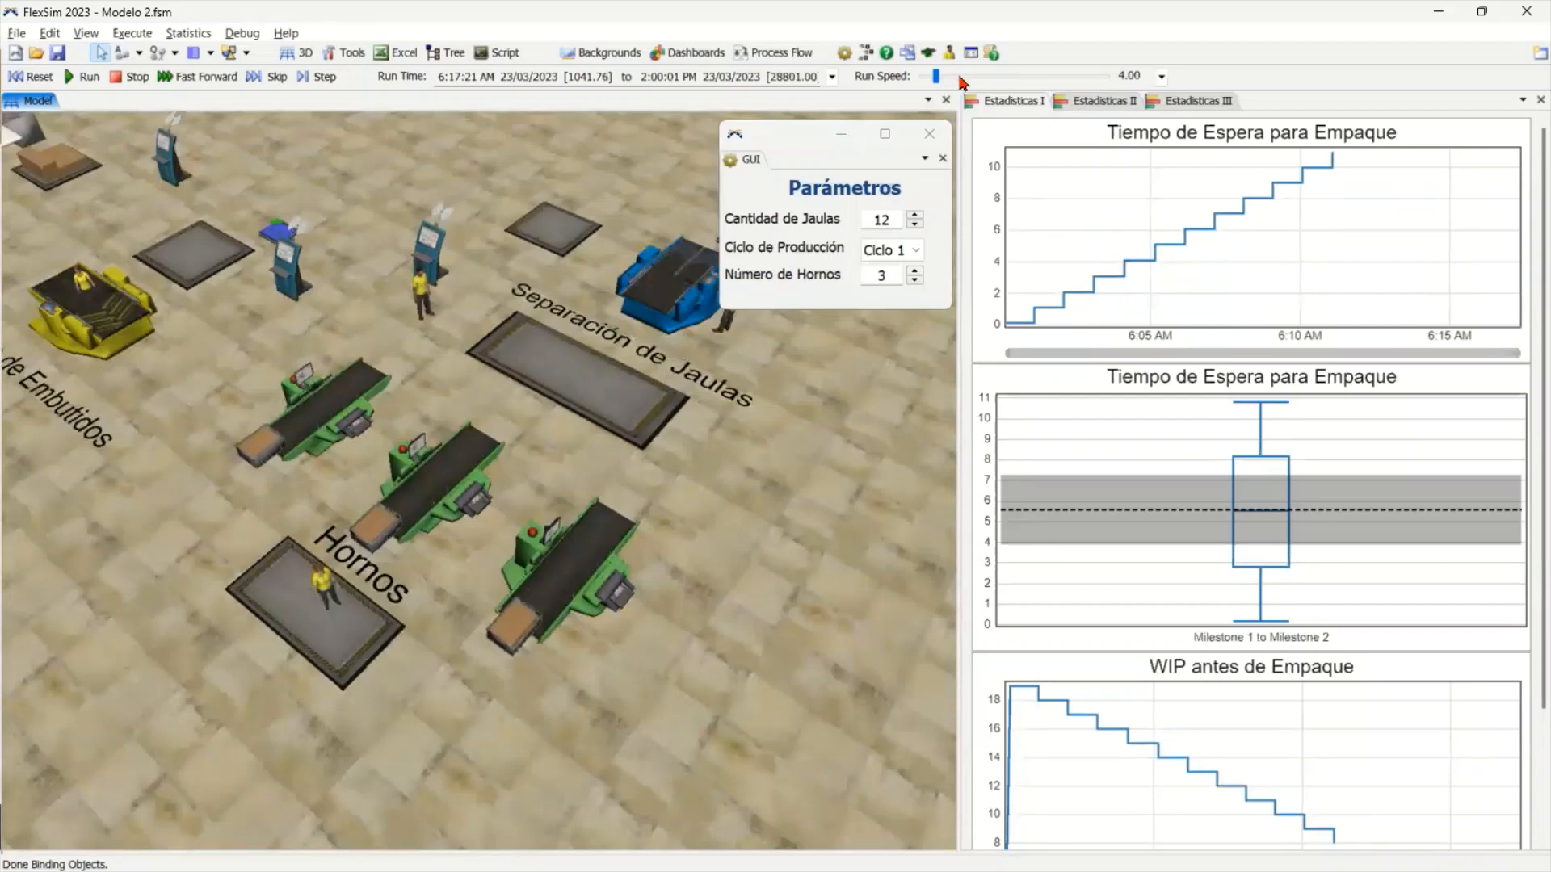
# Raise the run speed to 536 to get past baking, lower it to 3.92, and observe the cage separation in Separación de Jaulas
pyautogui.moveTo(949, 75); pyautogui.dragTo(964, 76)
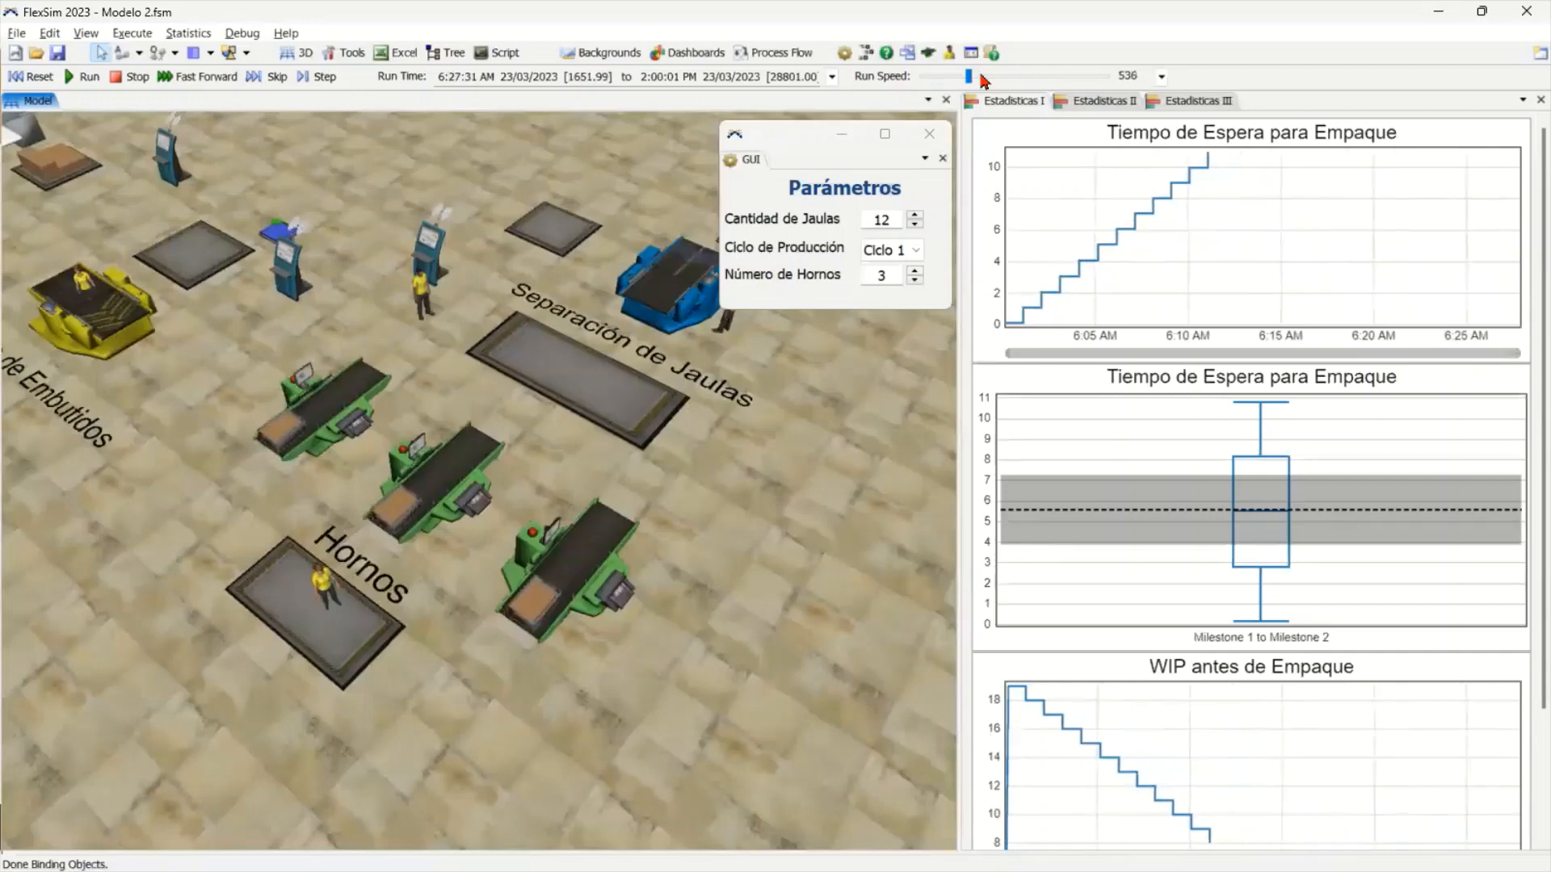
pyautogui.moveTo(968, 77); pyautogui.dragTo(942, 76)
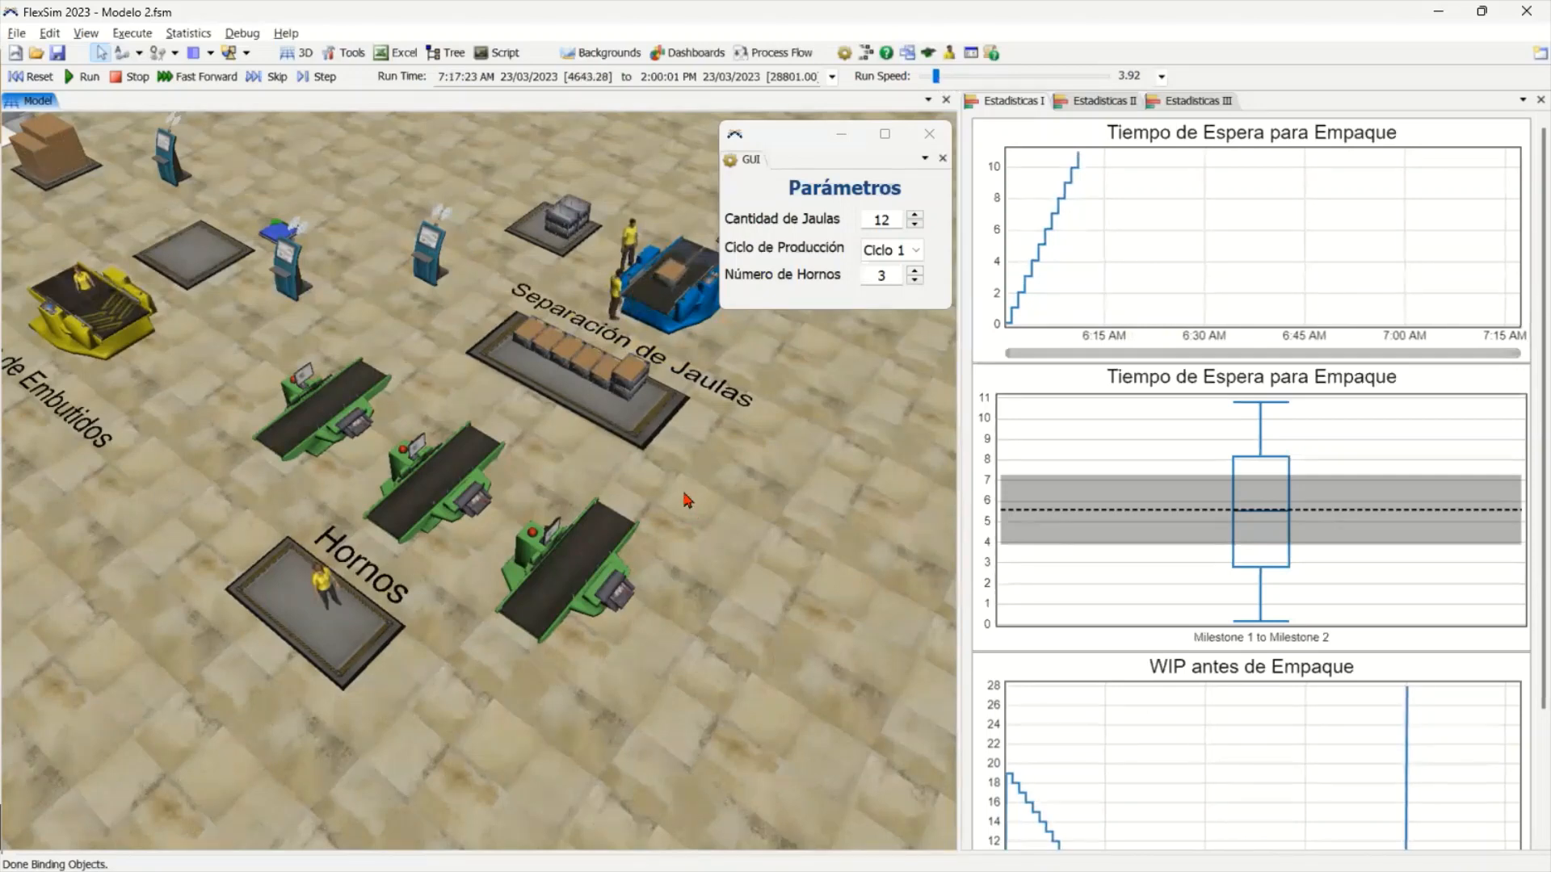
pyautogui.scroll(3, 573, 637)
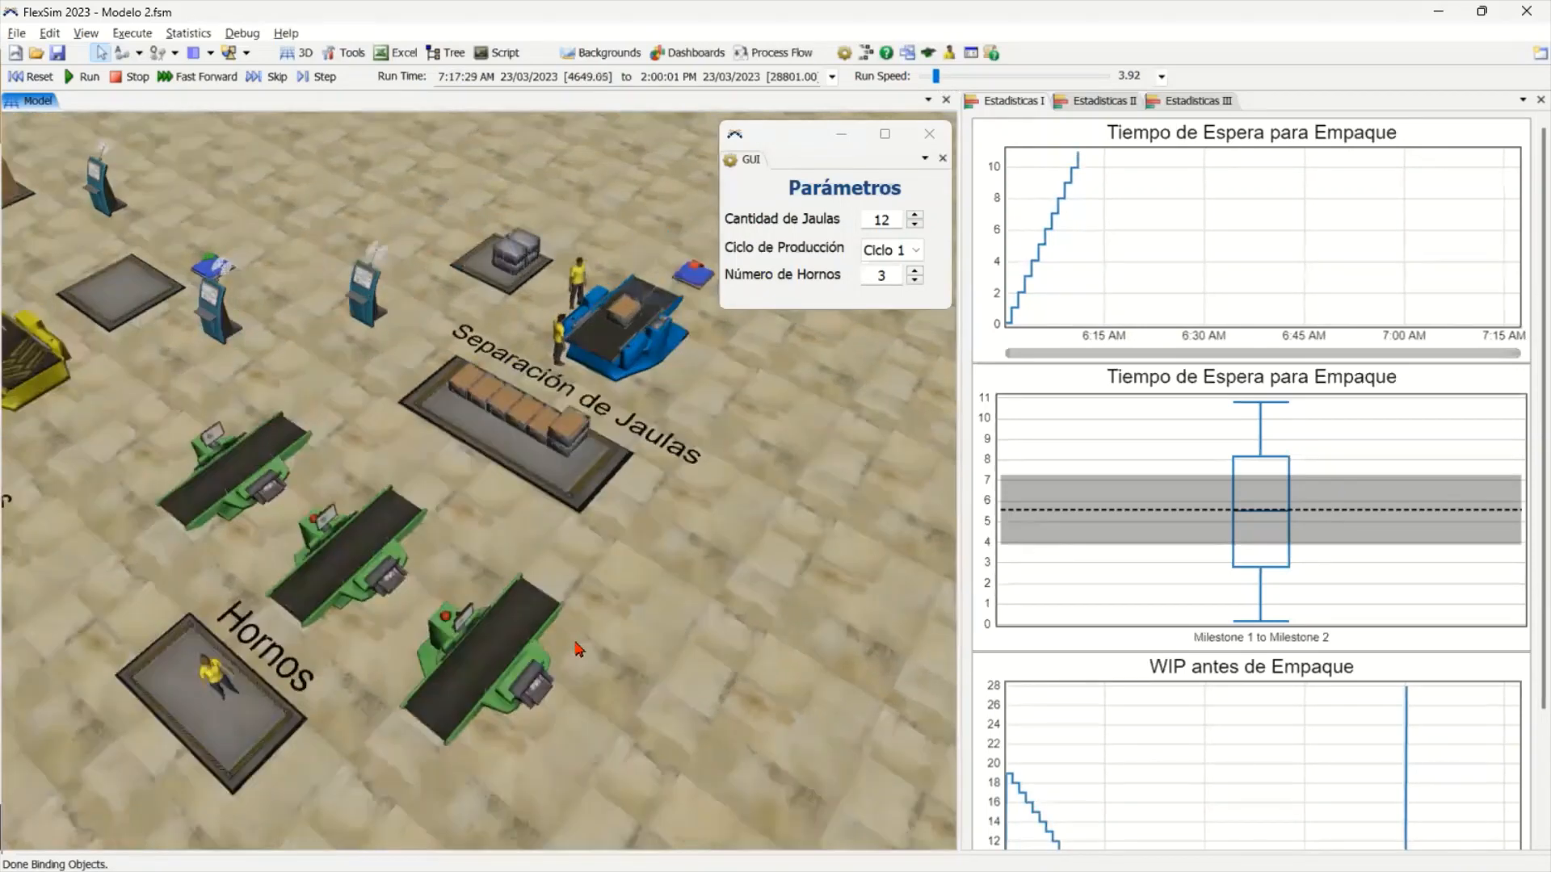
pyautogui.scroll(4, 609, 628)
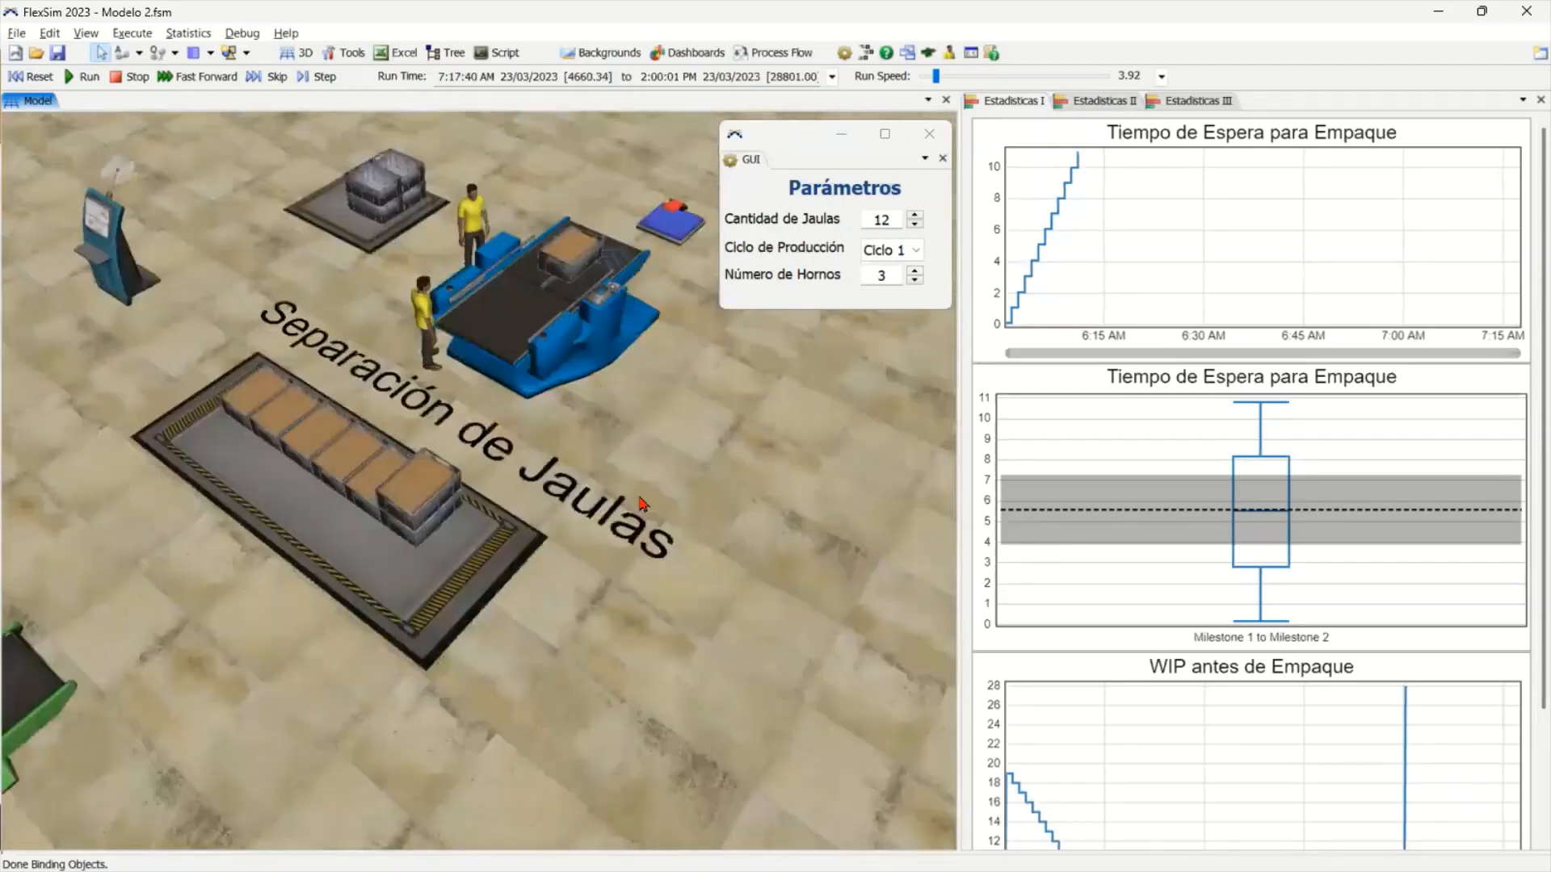
pyautogui.moveTo(627, 389); pyautogui.dragTo(678, 383, button='right')
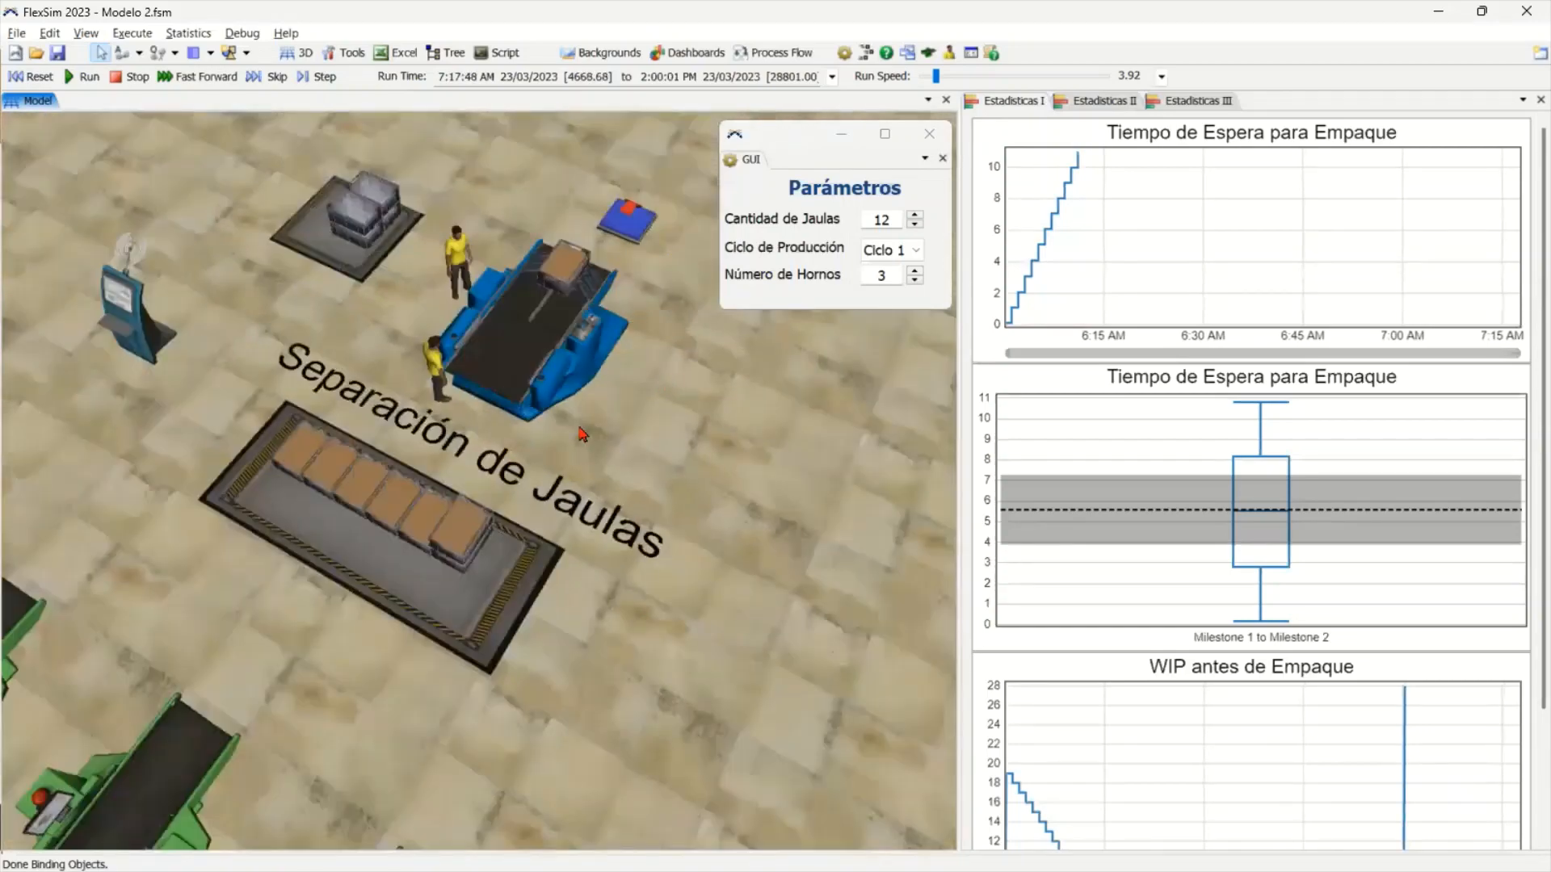
pyautogui.moveTo(609, 237); pyautogui.dragTo(579, 286)
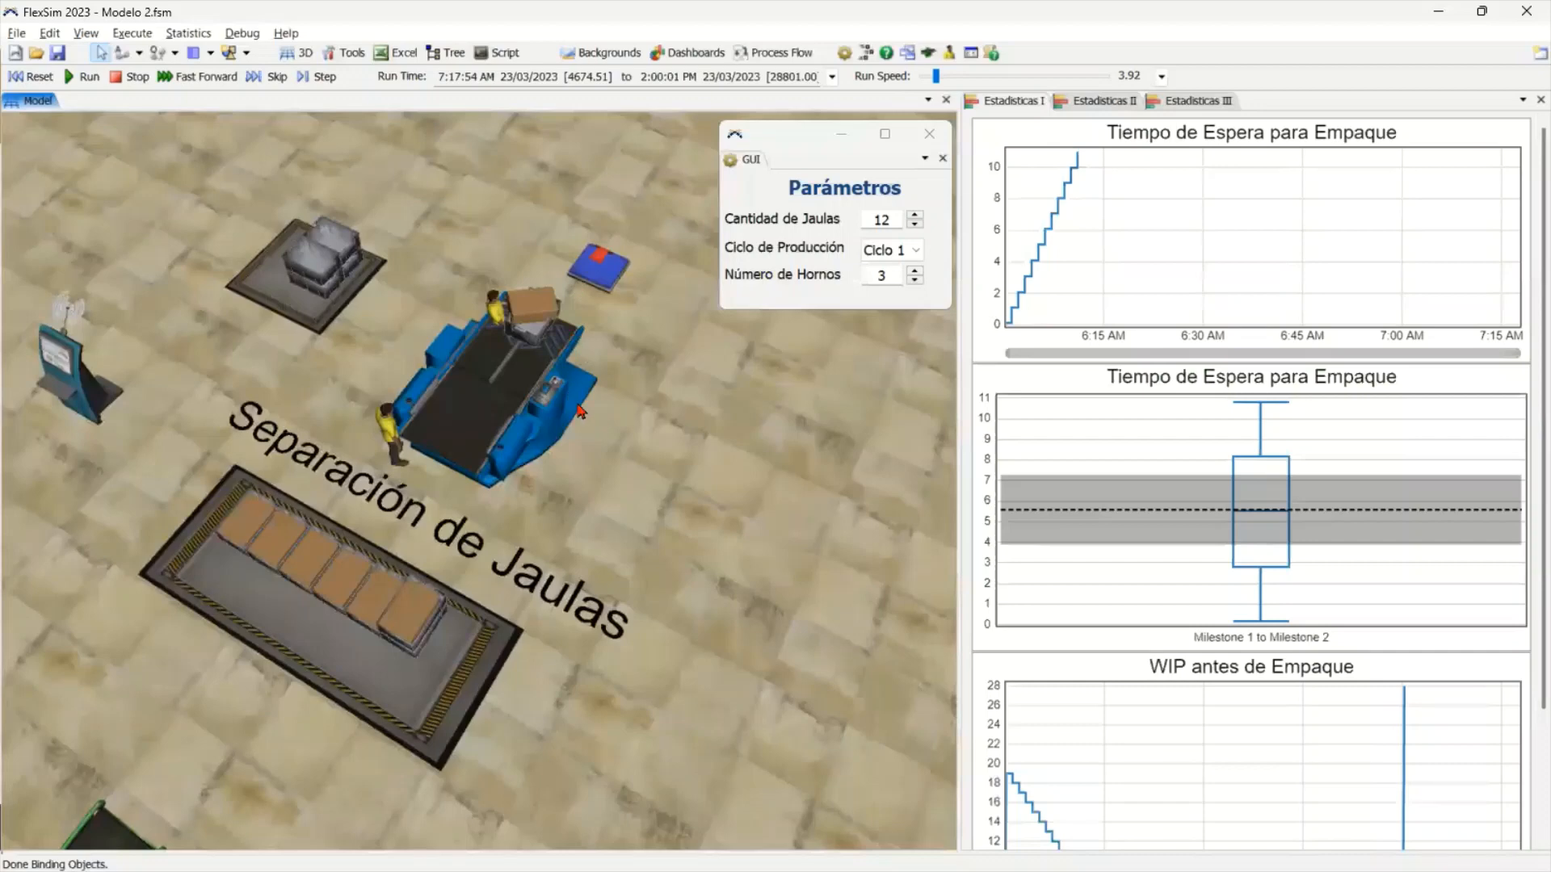
pyautogui.moveTo(580, 406); pyautogui.dragTo(518, 479)
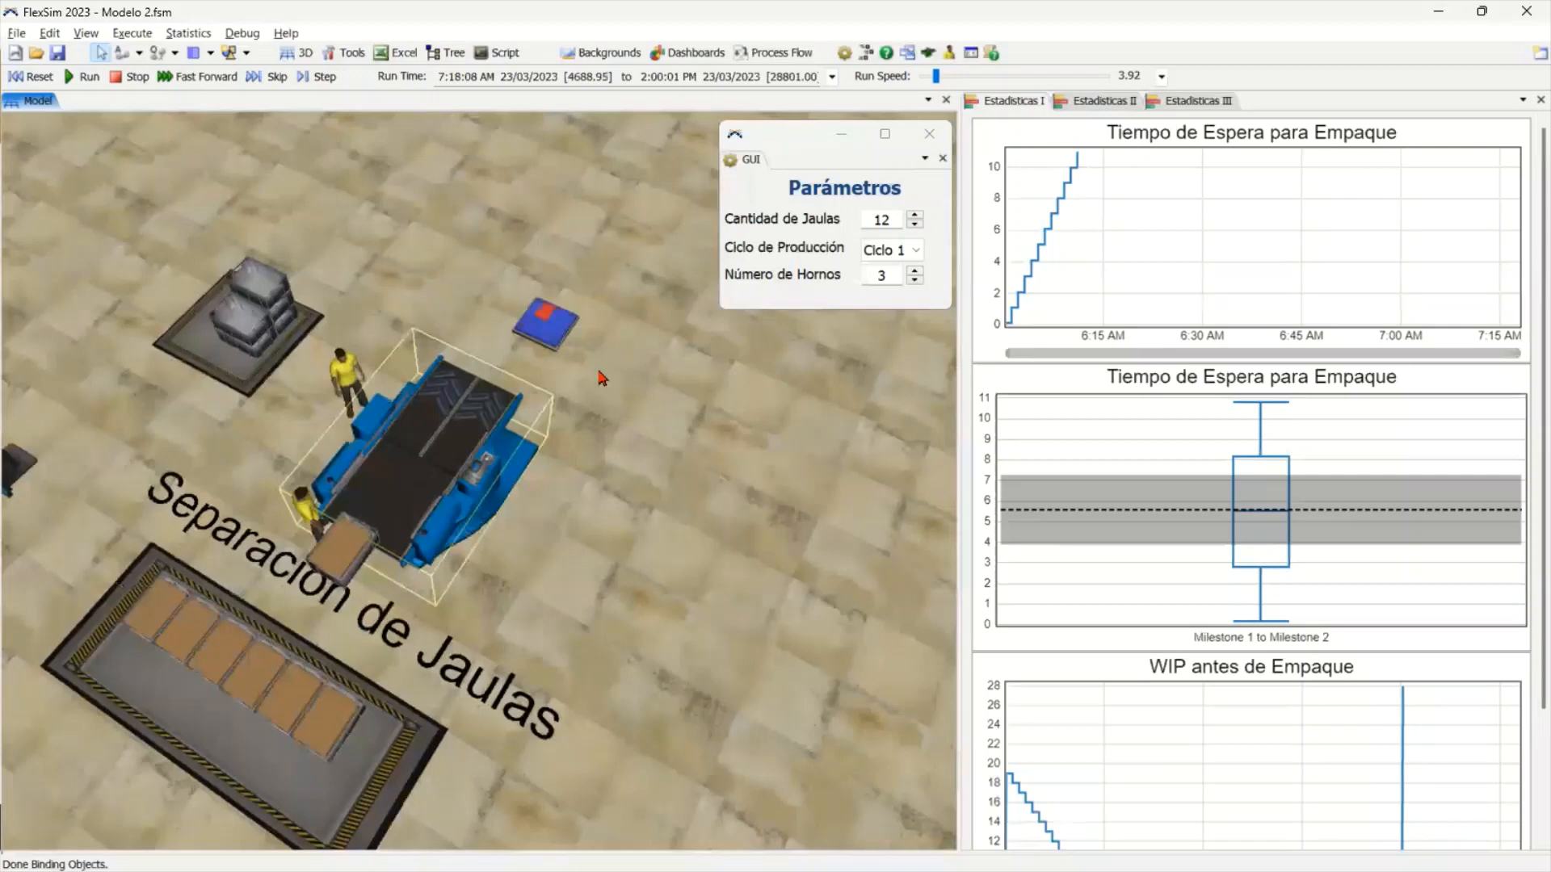
# Raise the run speed to 118, reduce it to 10.08, and observe the Empaque de Embutidos area as packing proceeds
pyautogui.click(953, 77)
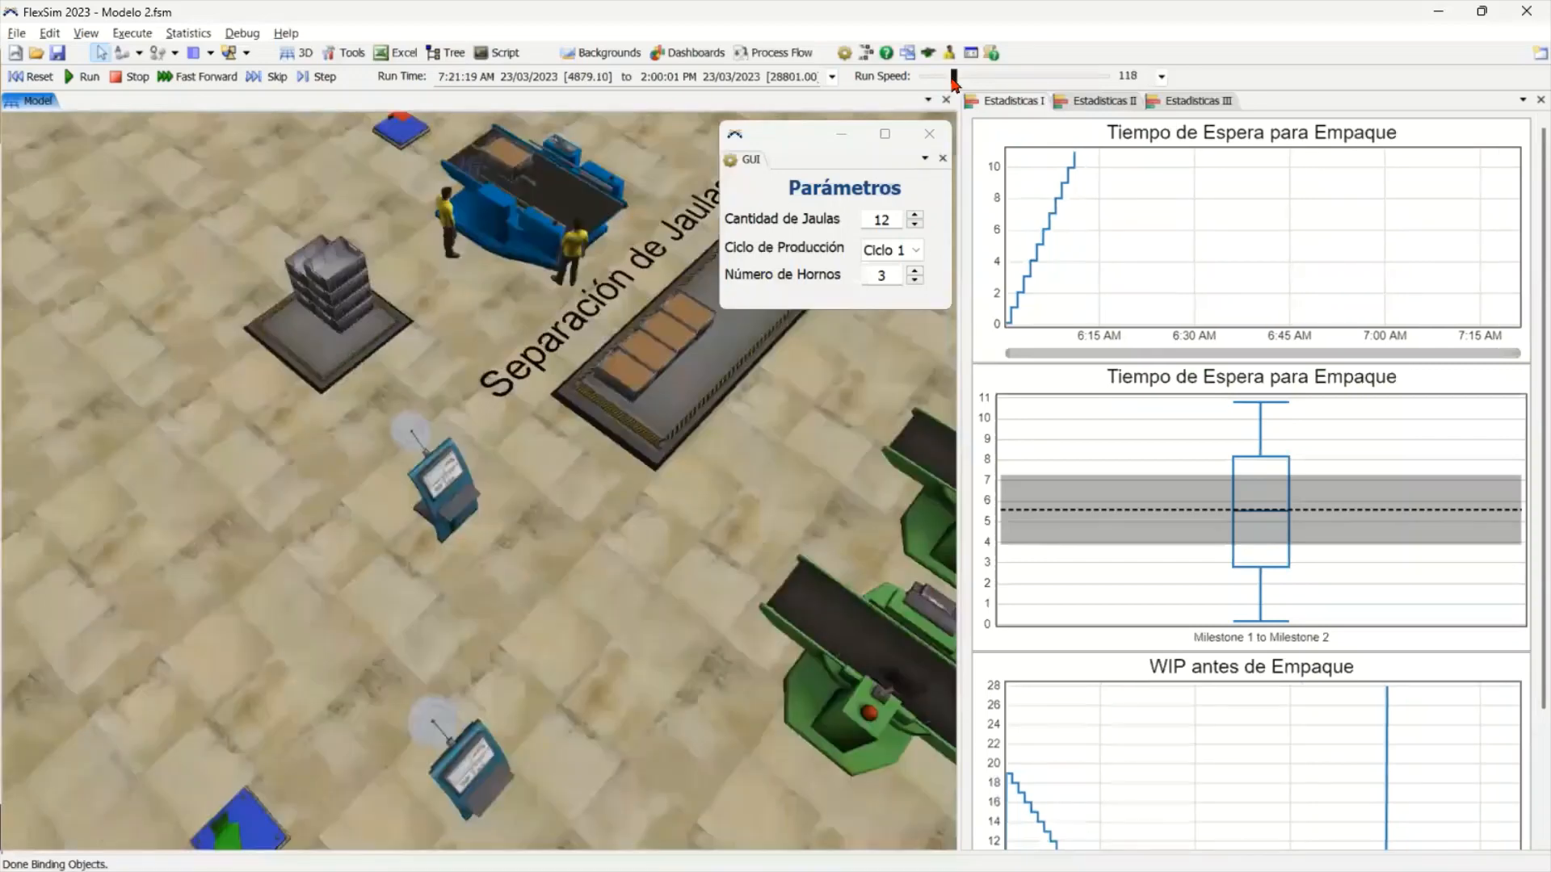
pyautogui.moveTo(953, 77); pyautogui.dragTo(939, 78)
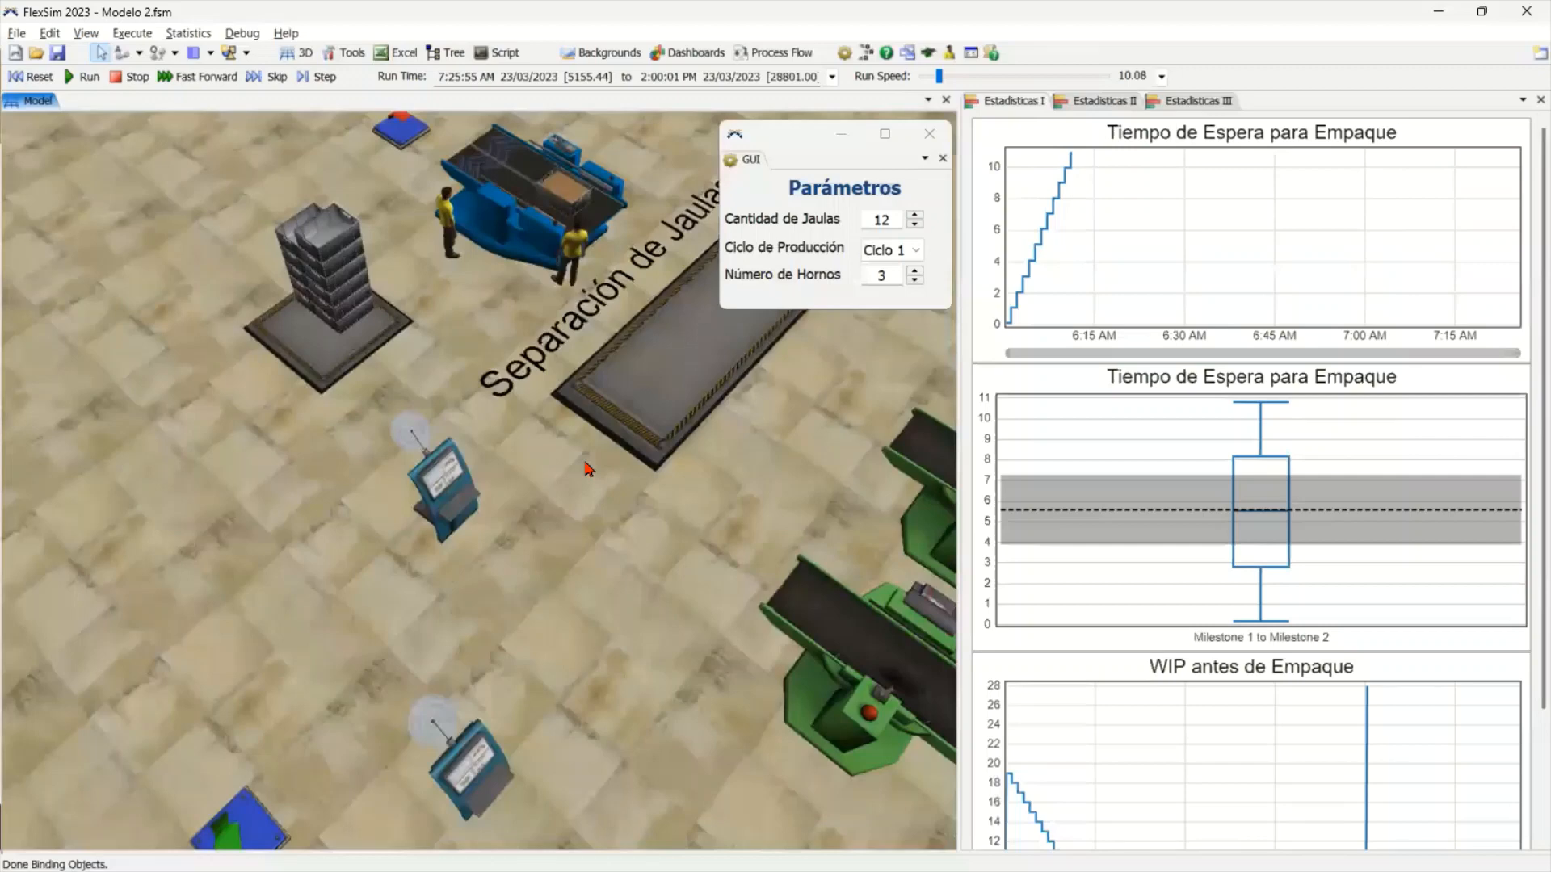
pyautogui.moveTo(213, 634); pyautogui.dragTo(270, 547)
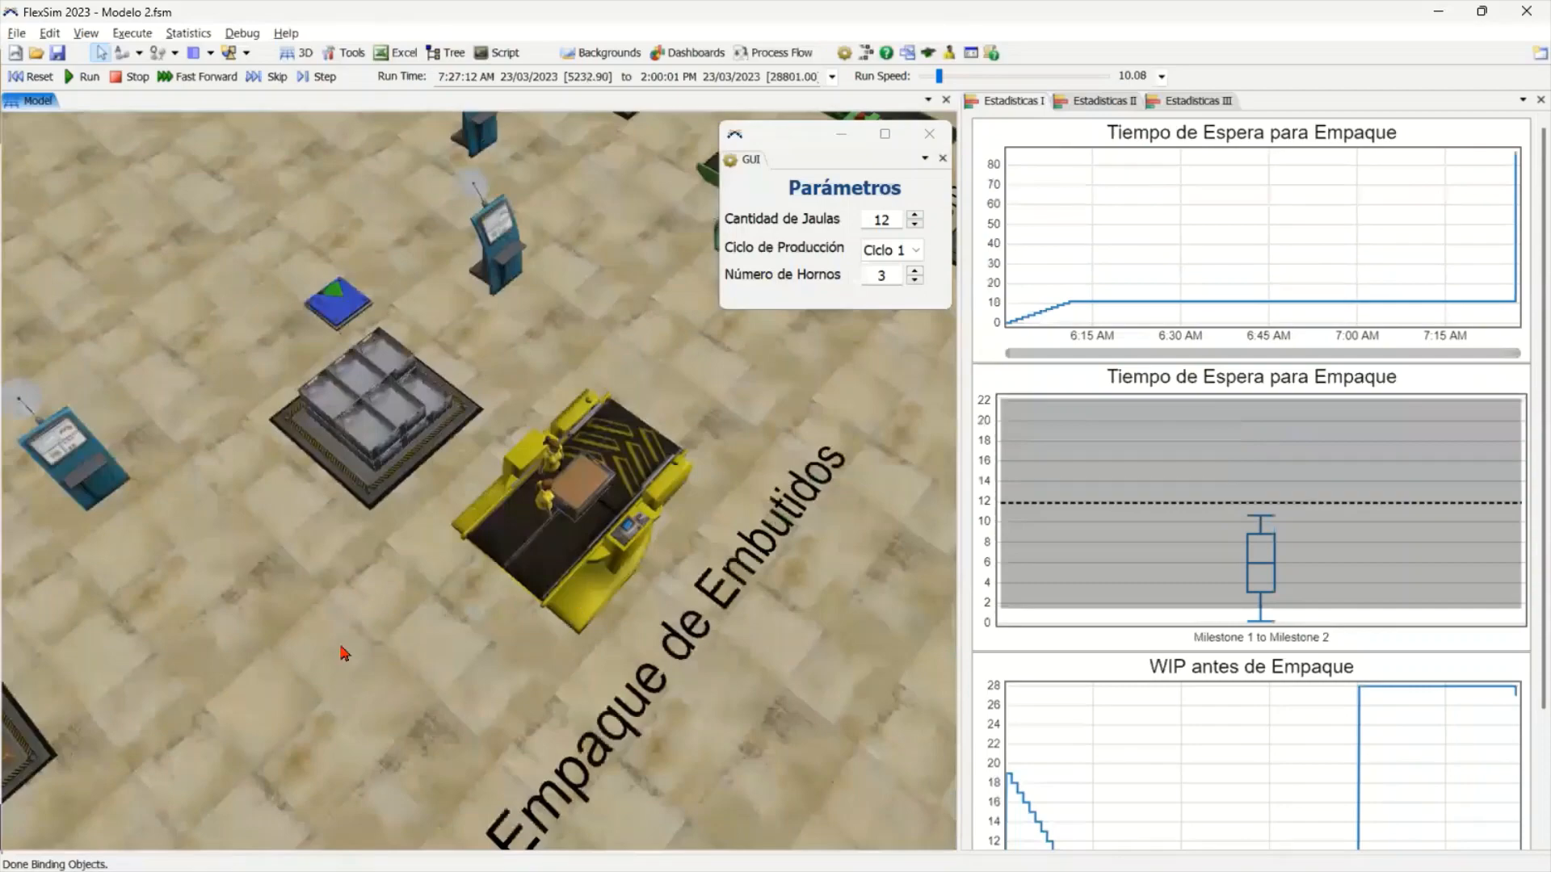
pyautogui.moveTo(340, 646); pyautogui.dragTo(391, 484, button='right')
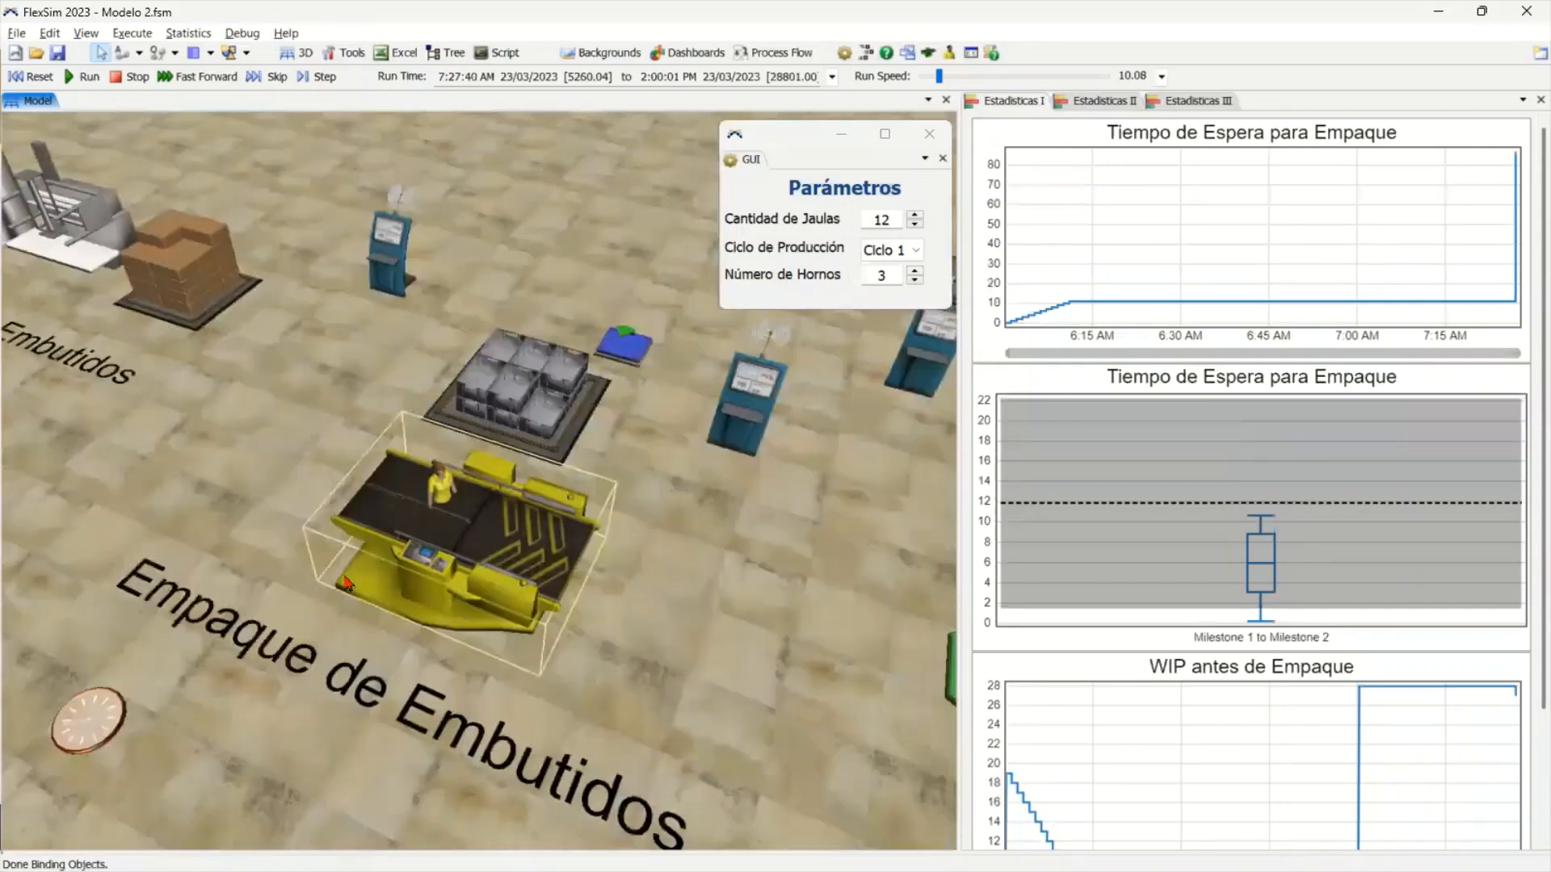
# Examine the Empaque de Embutidos and Recibo de Embutidos areas while the operator carries packed boxes to storage
pyautogui.moveTo(429, 541); pyautogui.dragTo(404, 539)
pyautogui.scroll(-4, 408, 539)
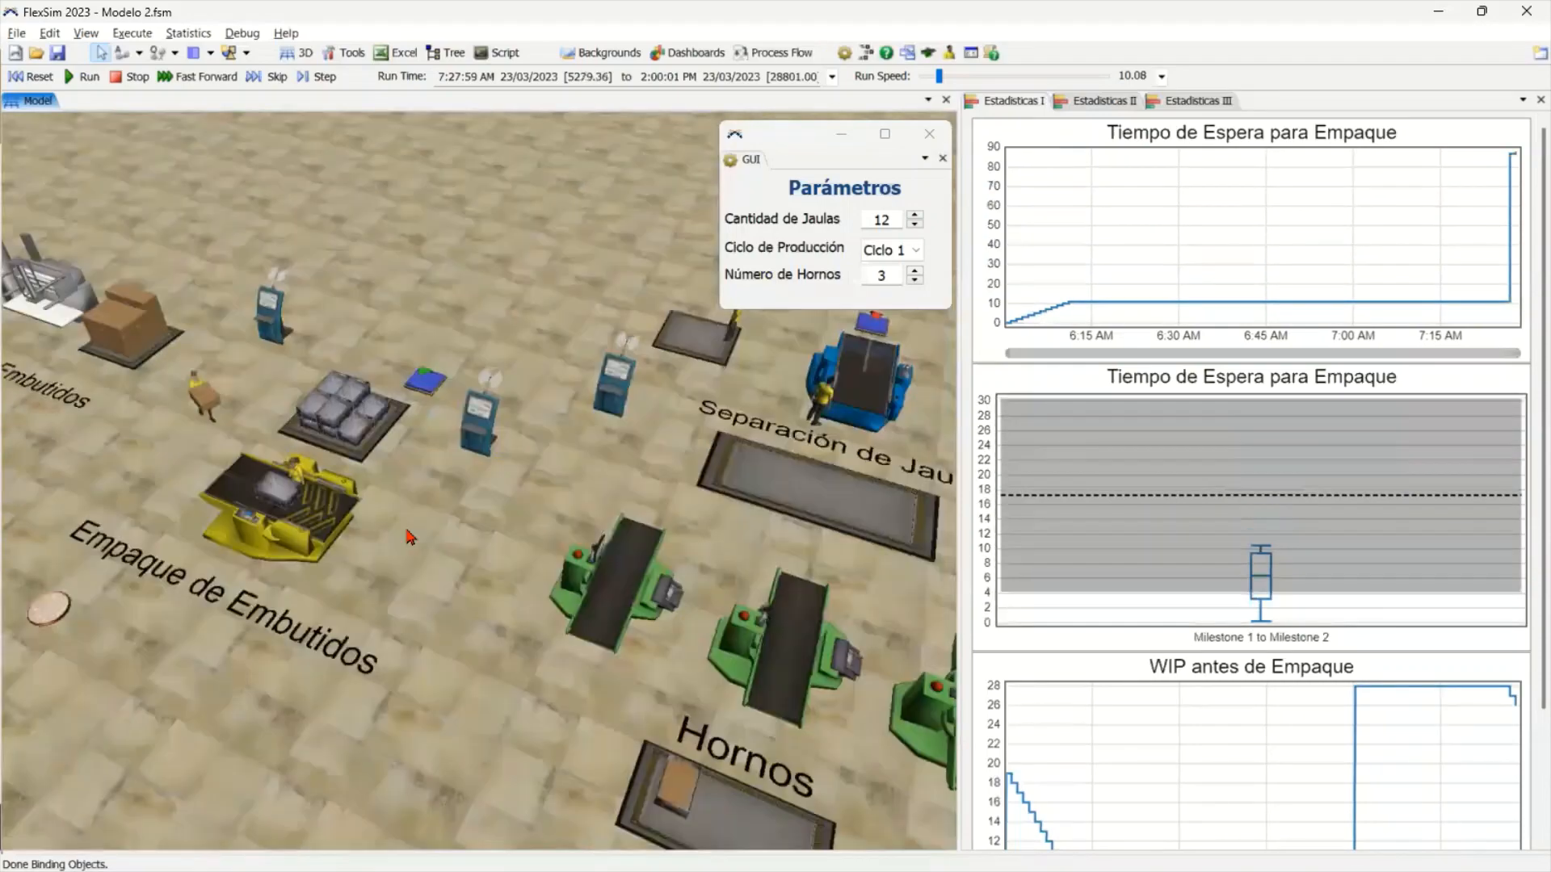
pyautogui.scroll(-3, 427, 539)
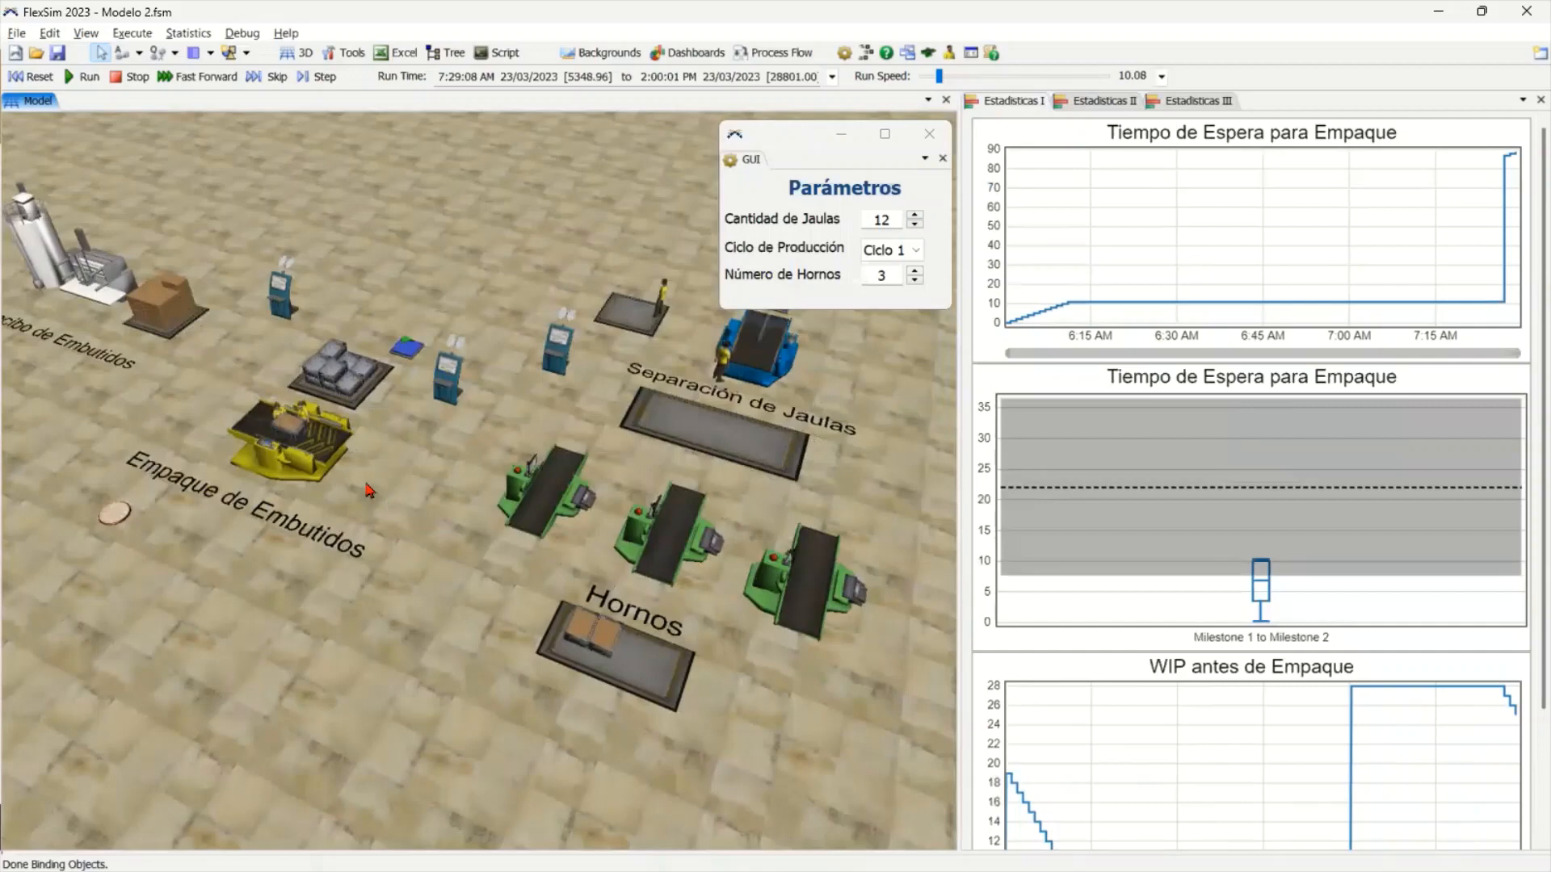
pyautogui.moveTo(68, 335); pyautogui.dragTo(113, 353)
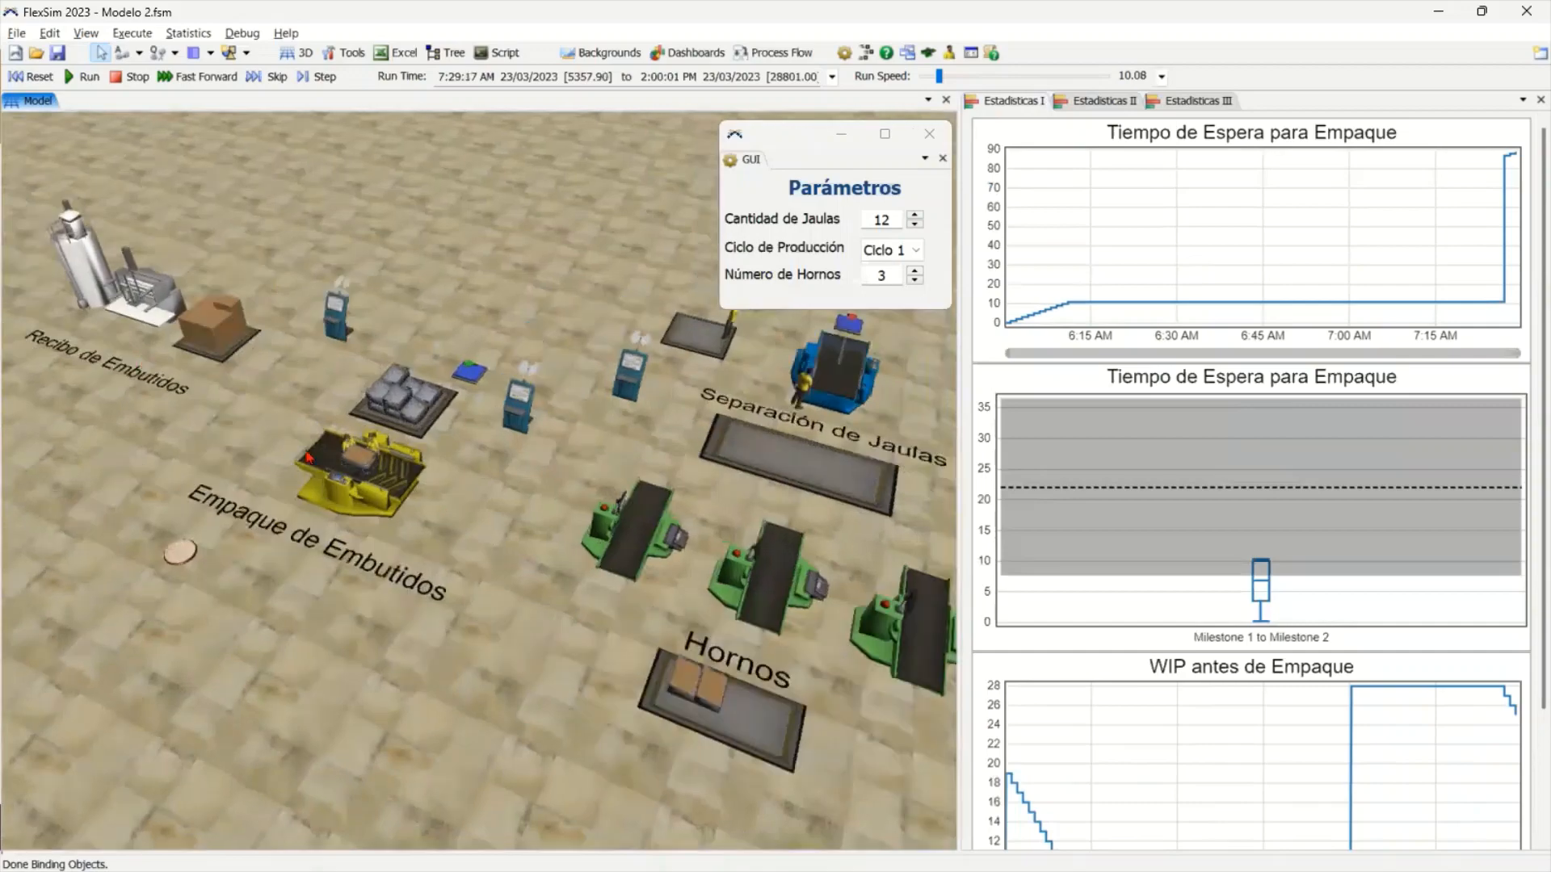
pyautogui.scroll(3, 561, 504)
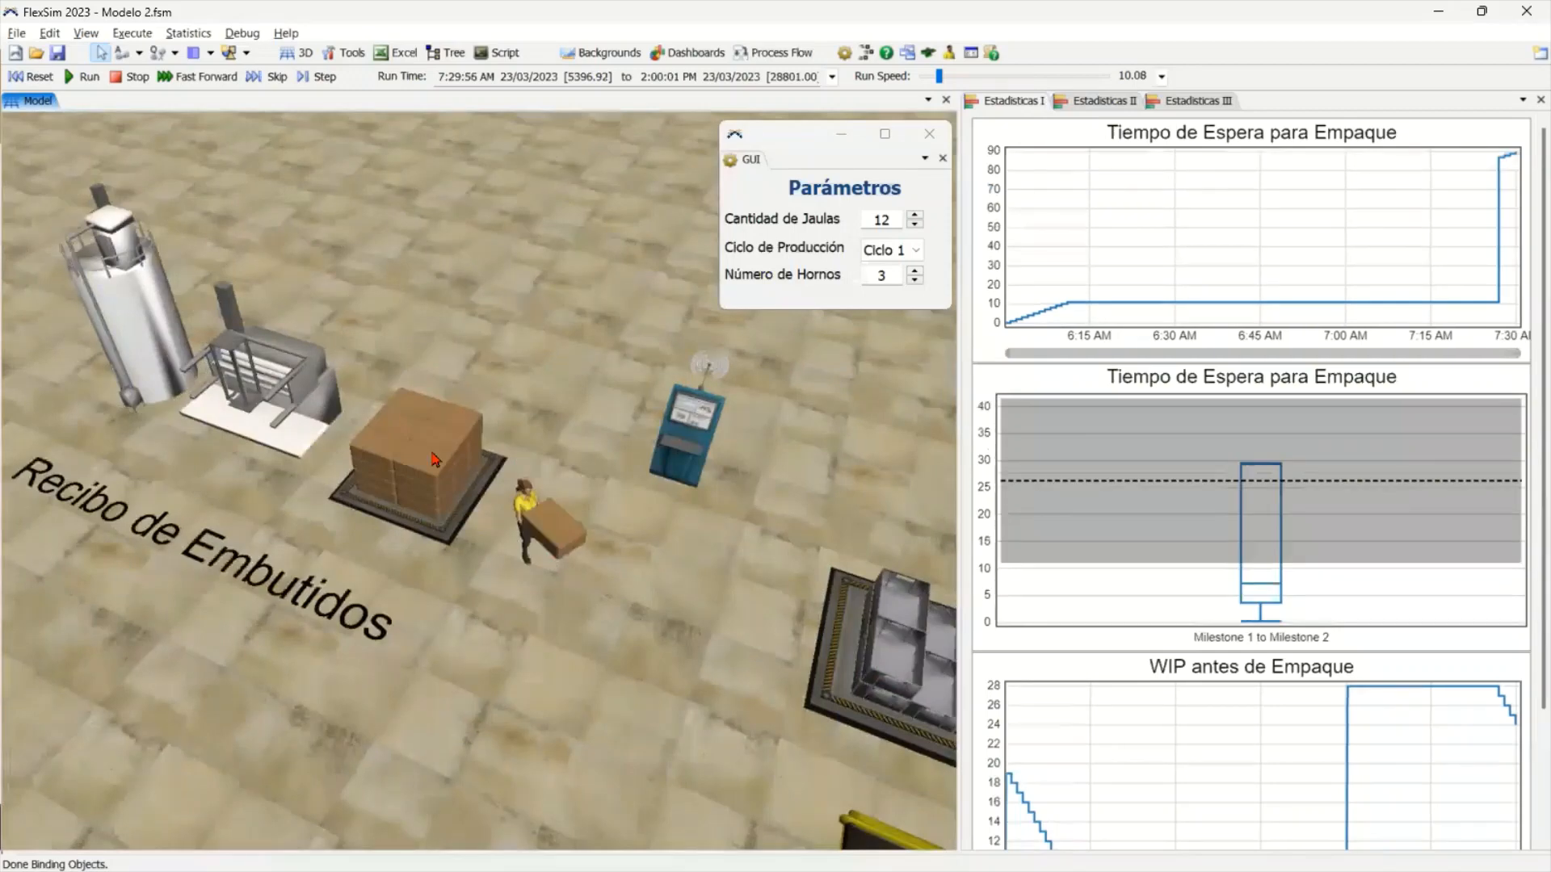
pyautogui.moveTo(473, 560); pyautogui.dragTo(417, 540)
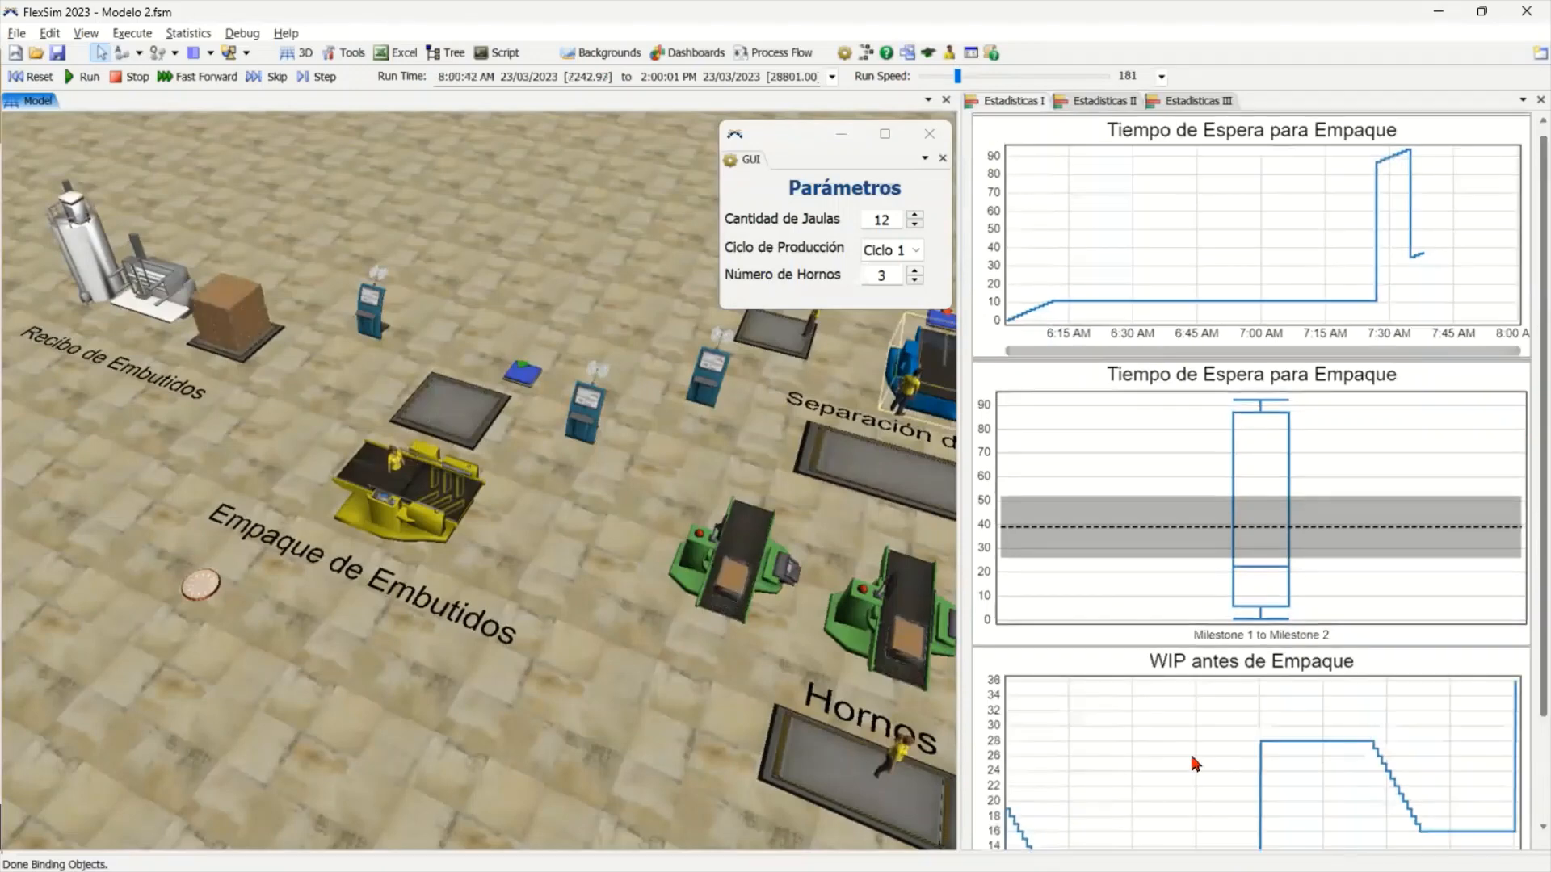
# Raise the run speed to 8891 to complete the run, and examine the Tiempo de Espera para Empaque and WIP antes de Empaque charts
pyautogui.scroll(-3, 1484, 487)
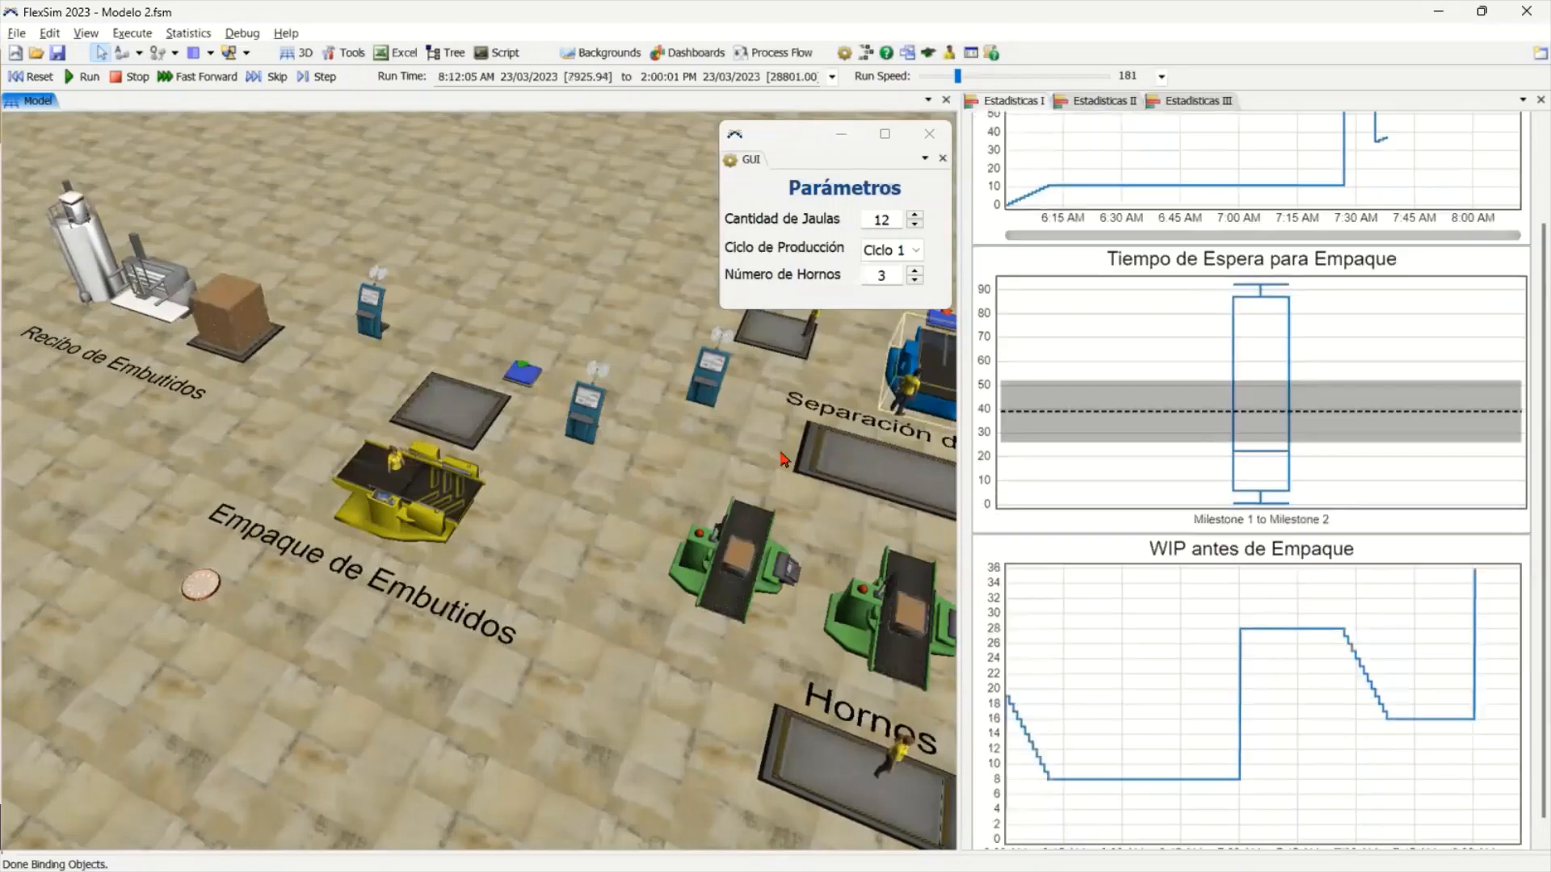
pyautogui.moveTo(1260, 383)
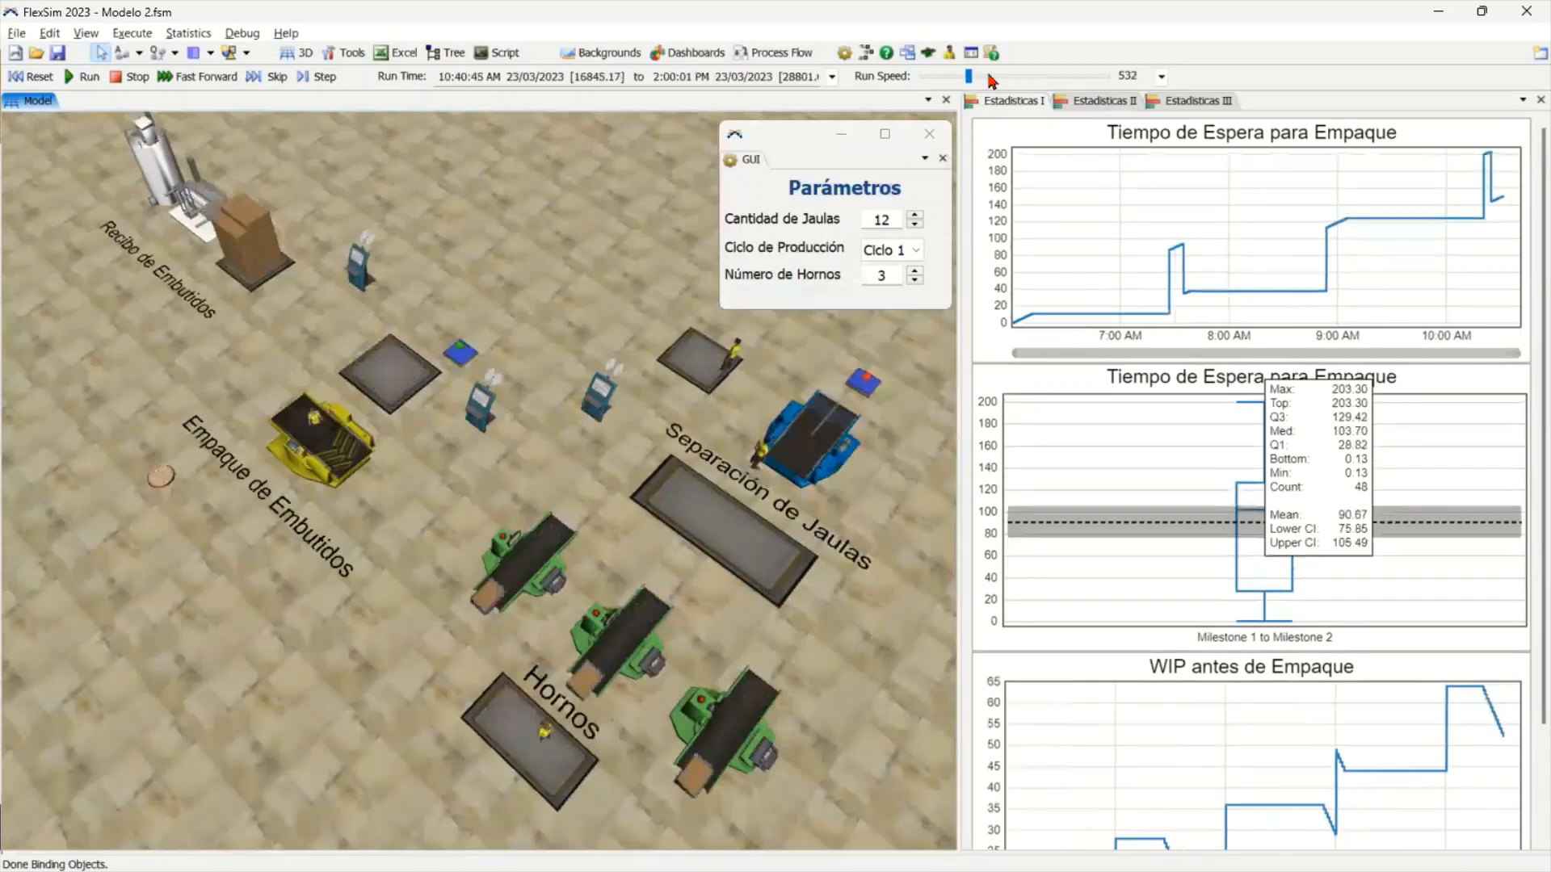
pyautogui.click(989, 75)
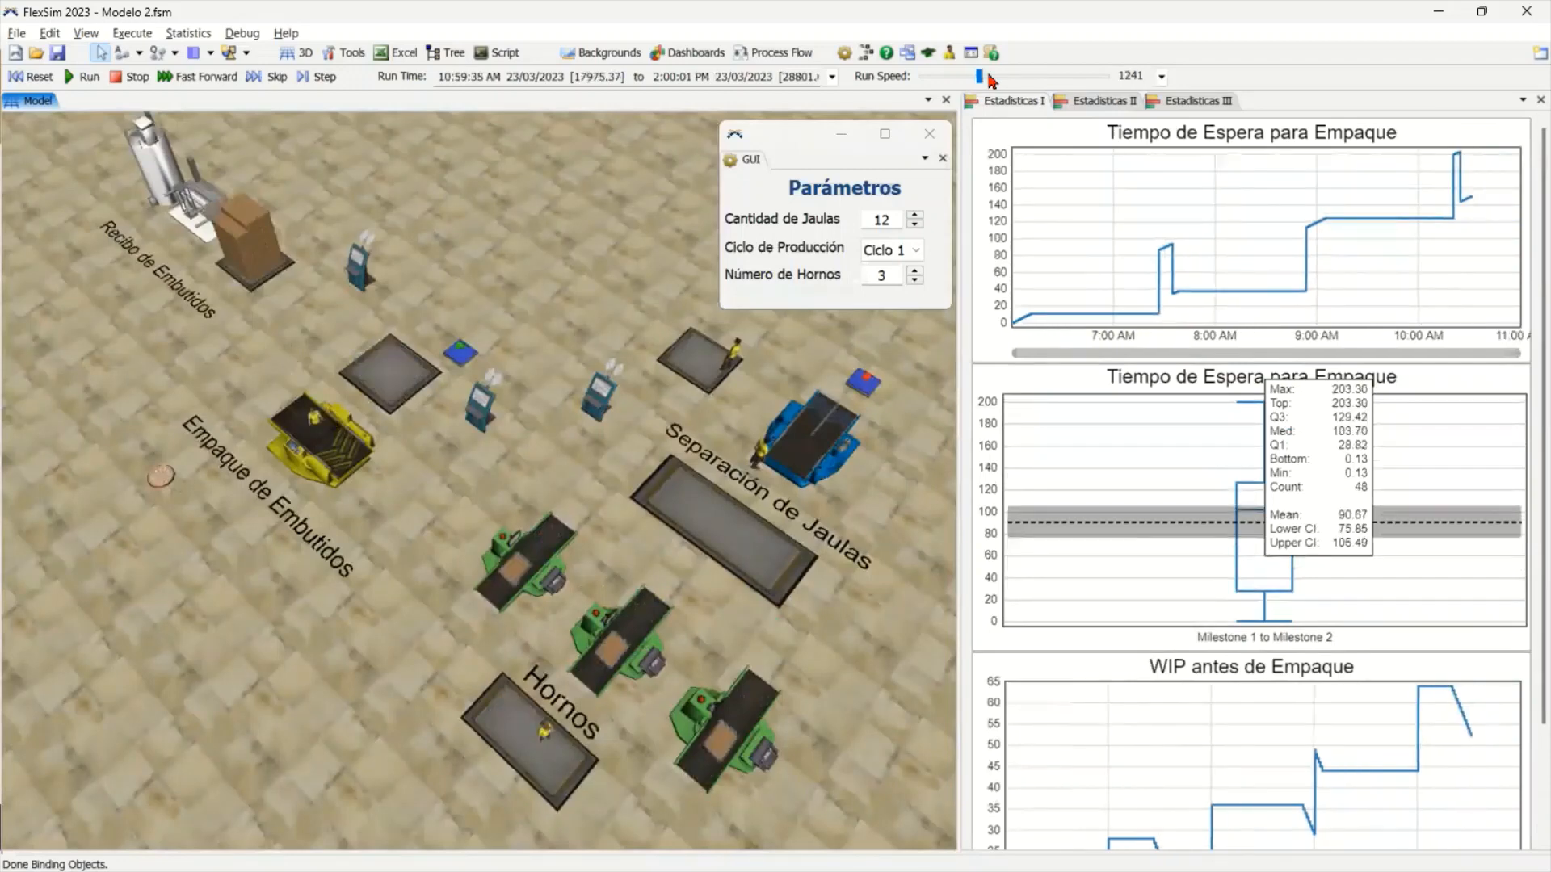
pyautogui.click(984, 83)
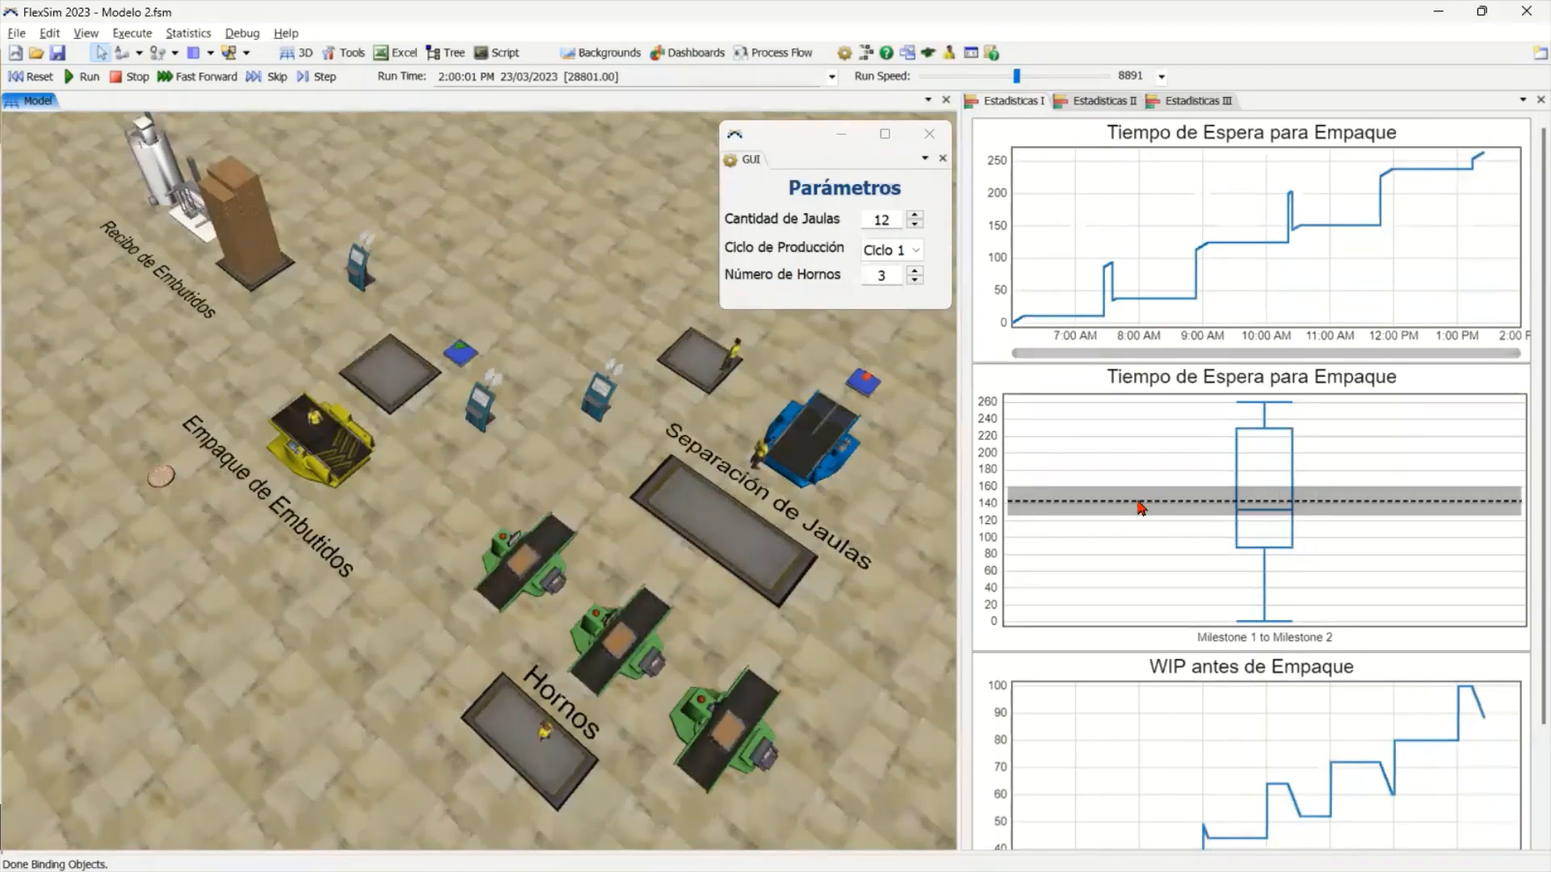
pyautogui.moveTo(1140, 507)
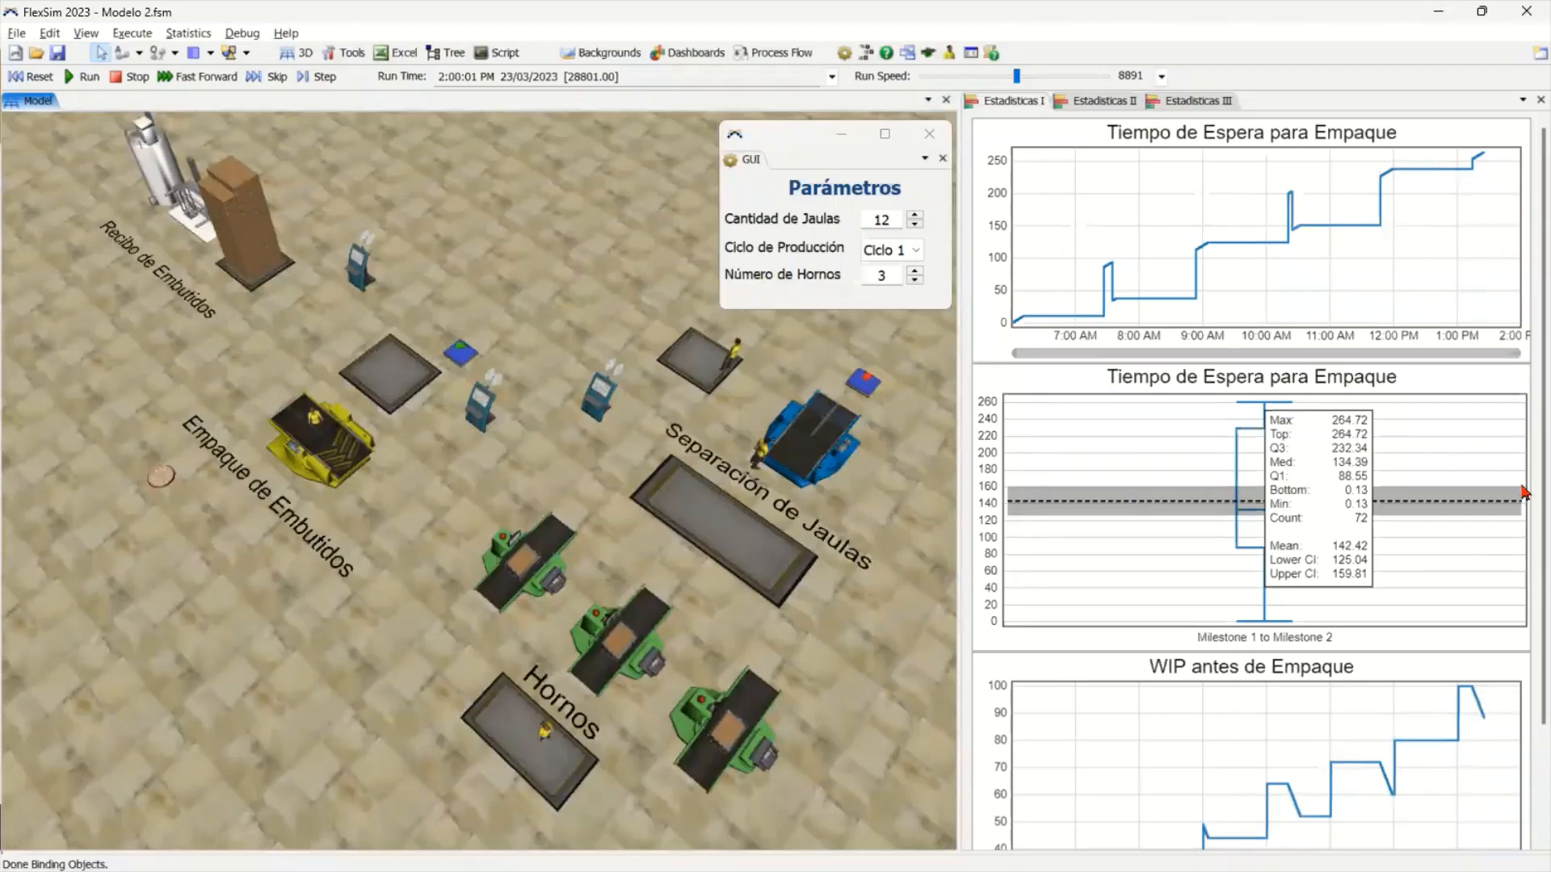
pyautogui.scroll(-3, 1335, 642)
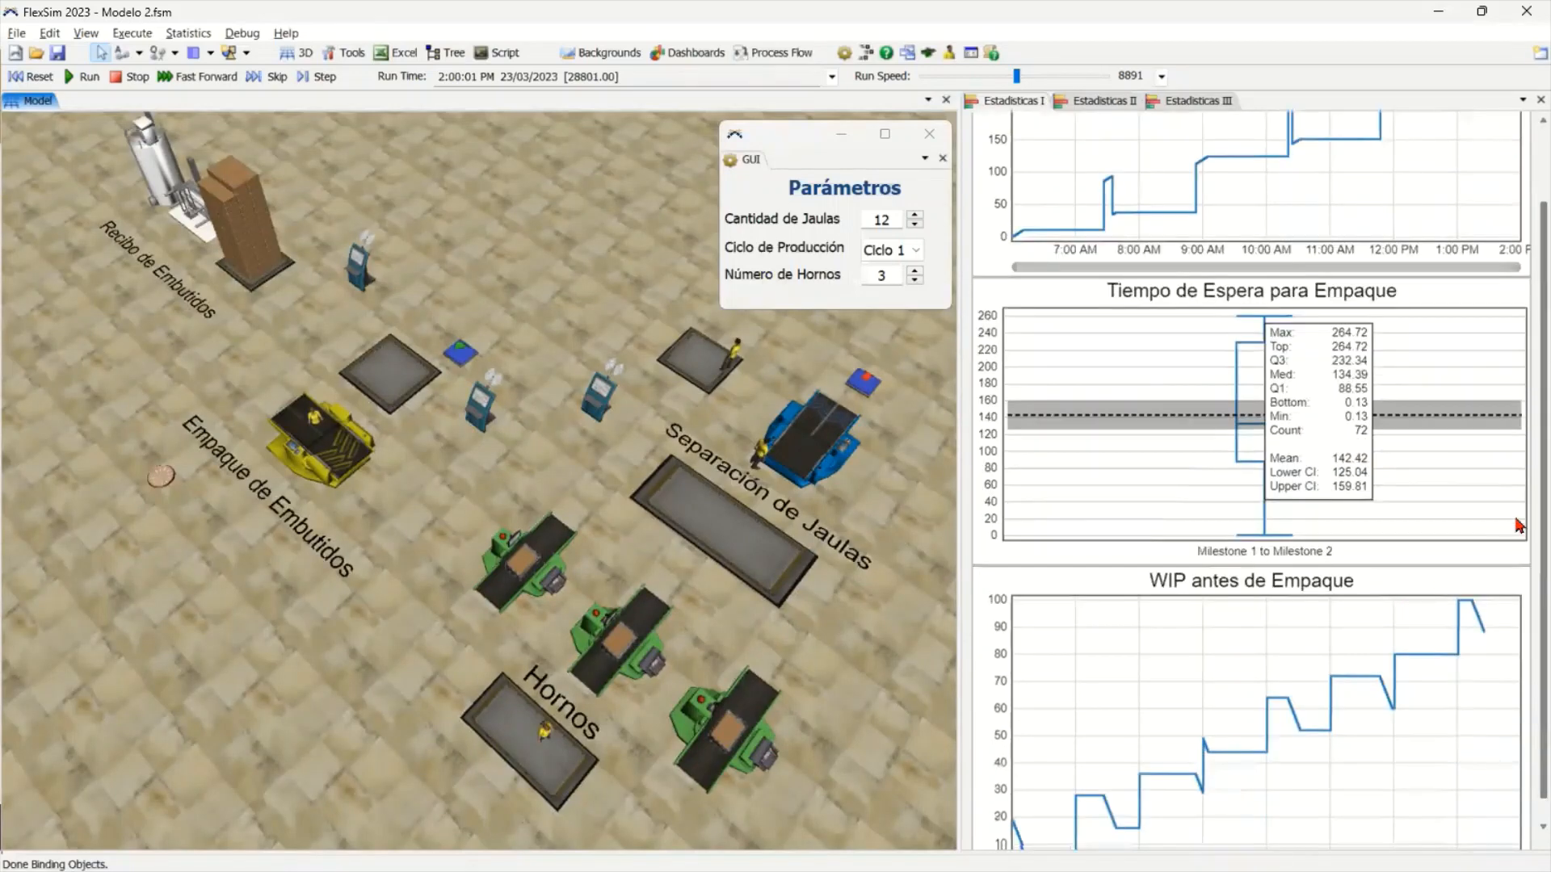
pyautogui.scroll(-1, 1524, 505)
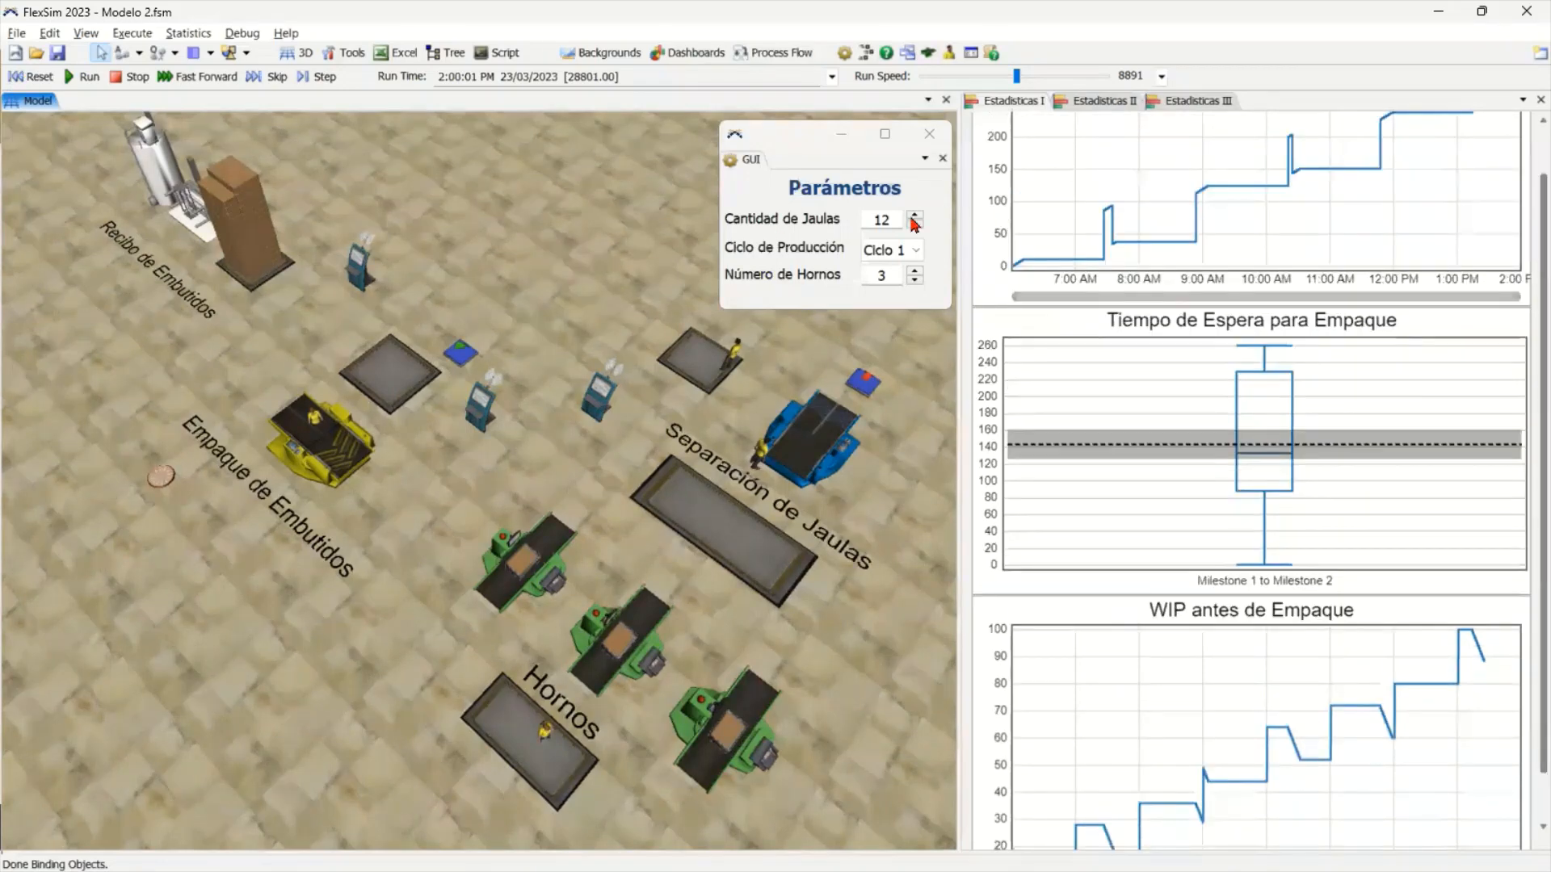
# Increase Cantidad de Jaulas to 36 and run the simulation through to its end at a run speed of 29510
pyautogui.click(914, 215)
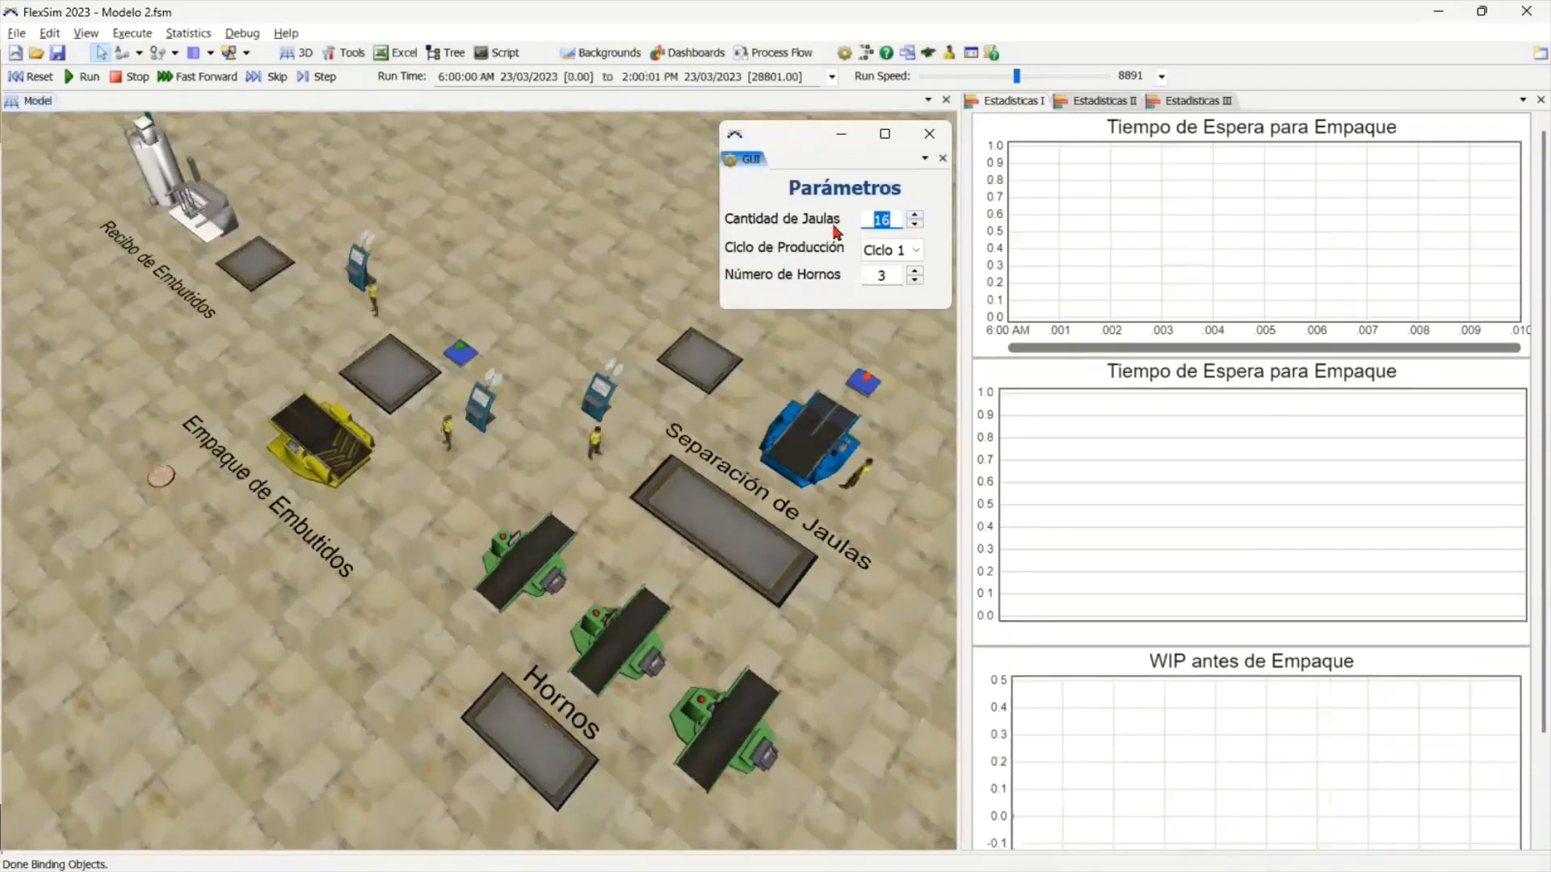
pyautogui.write('24')
pyautogui.click(46, 81)
pyautogui.click(1018, 75)
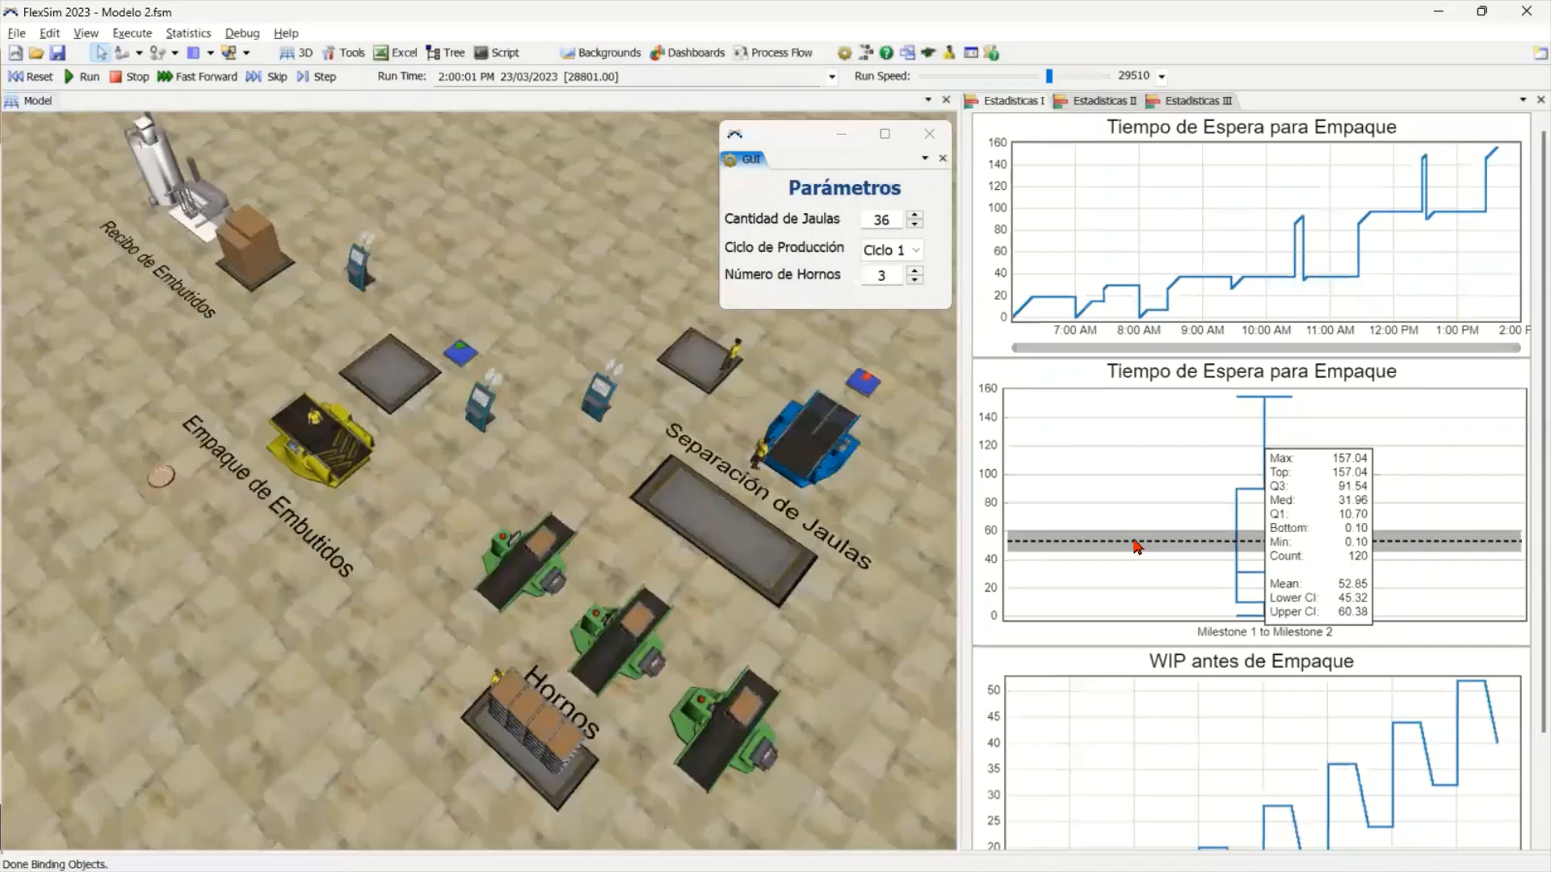
# Set Ciclo de Producción to Ciclo 2 and Número de Hornos to 4, run the model, and review the waiting-time statistics
pyautogui.click(886, 255)
pyautogui.click(886, 255)
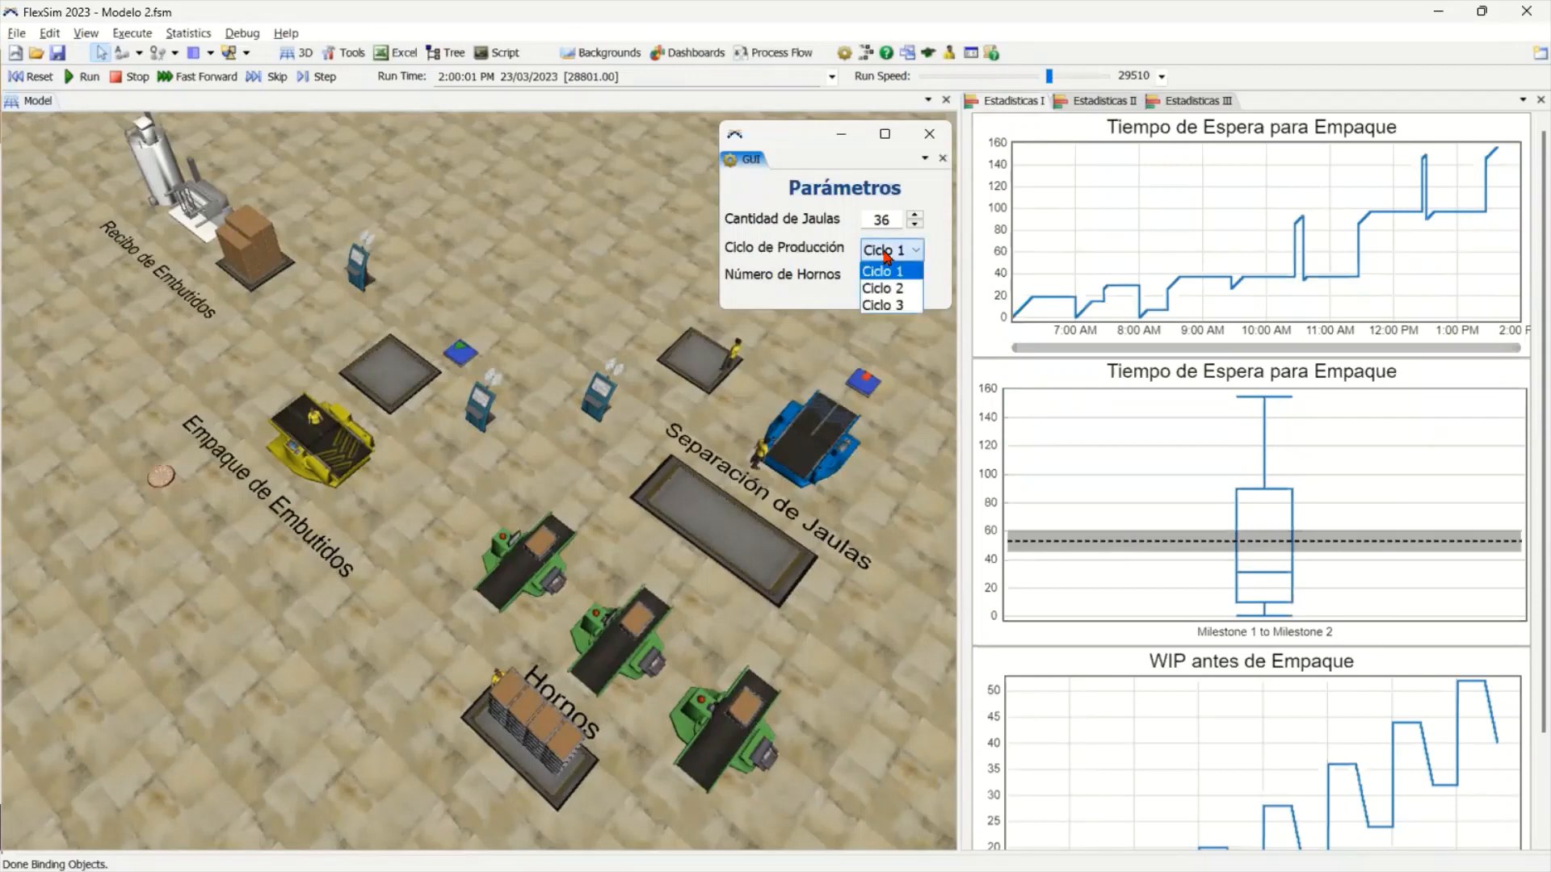
pyautogui.click(893, 291)
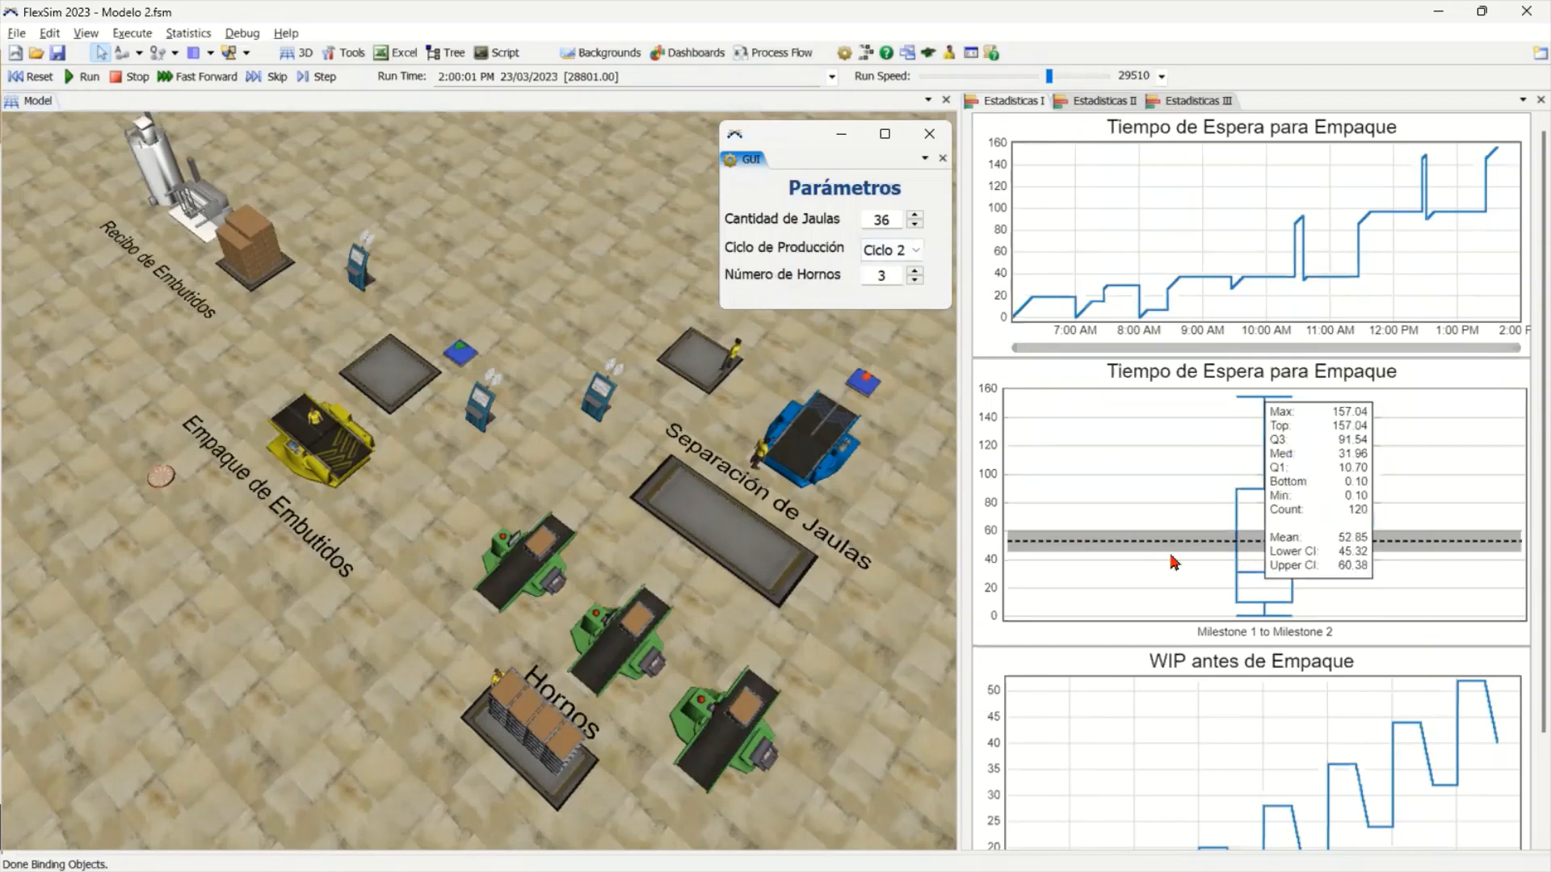
pyautogui.moveTo(1255, 541)
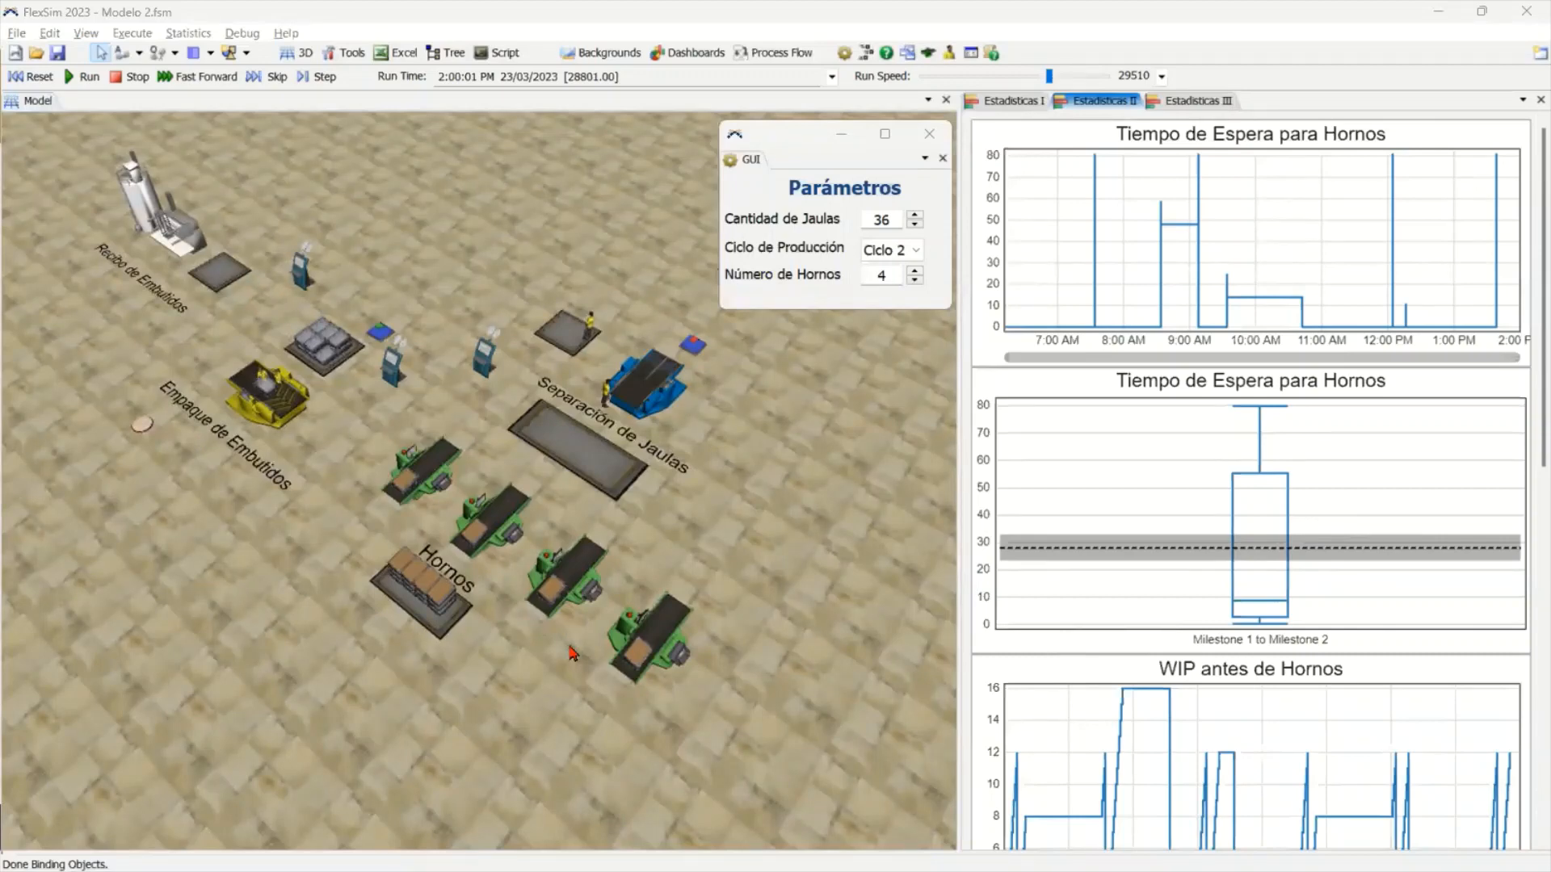
pyautogui.scroll(2, 572, 651)
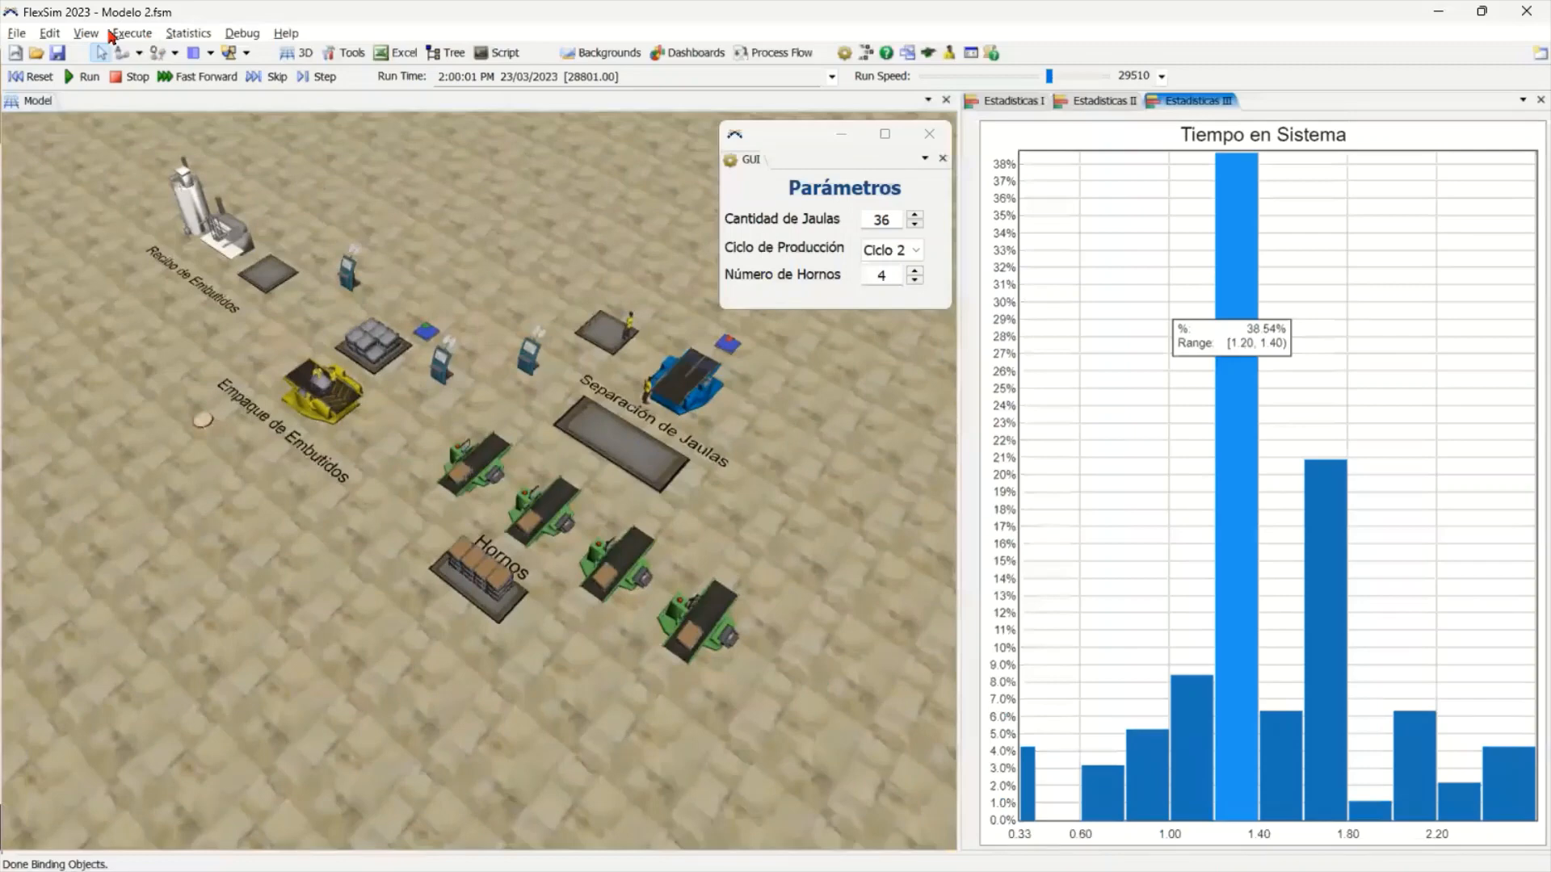
# Set up the Optimization1 job in the Experimenter with a stop time of 28800 and all model parameters included
pyautogui.click(188, 38)
pyautogui.click(207, 53)
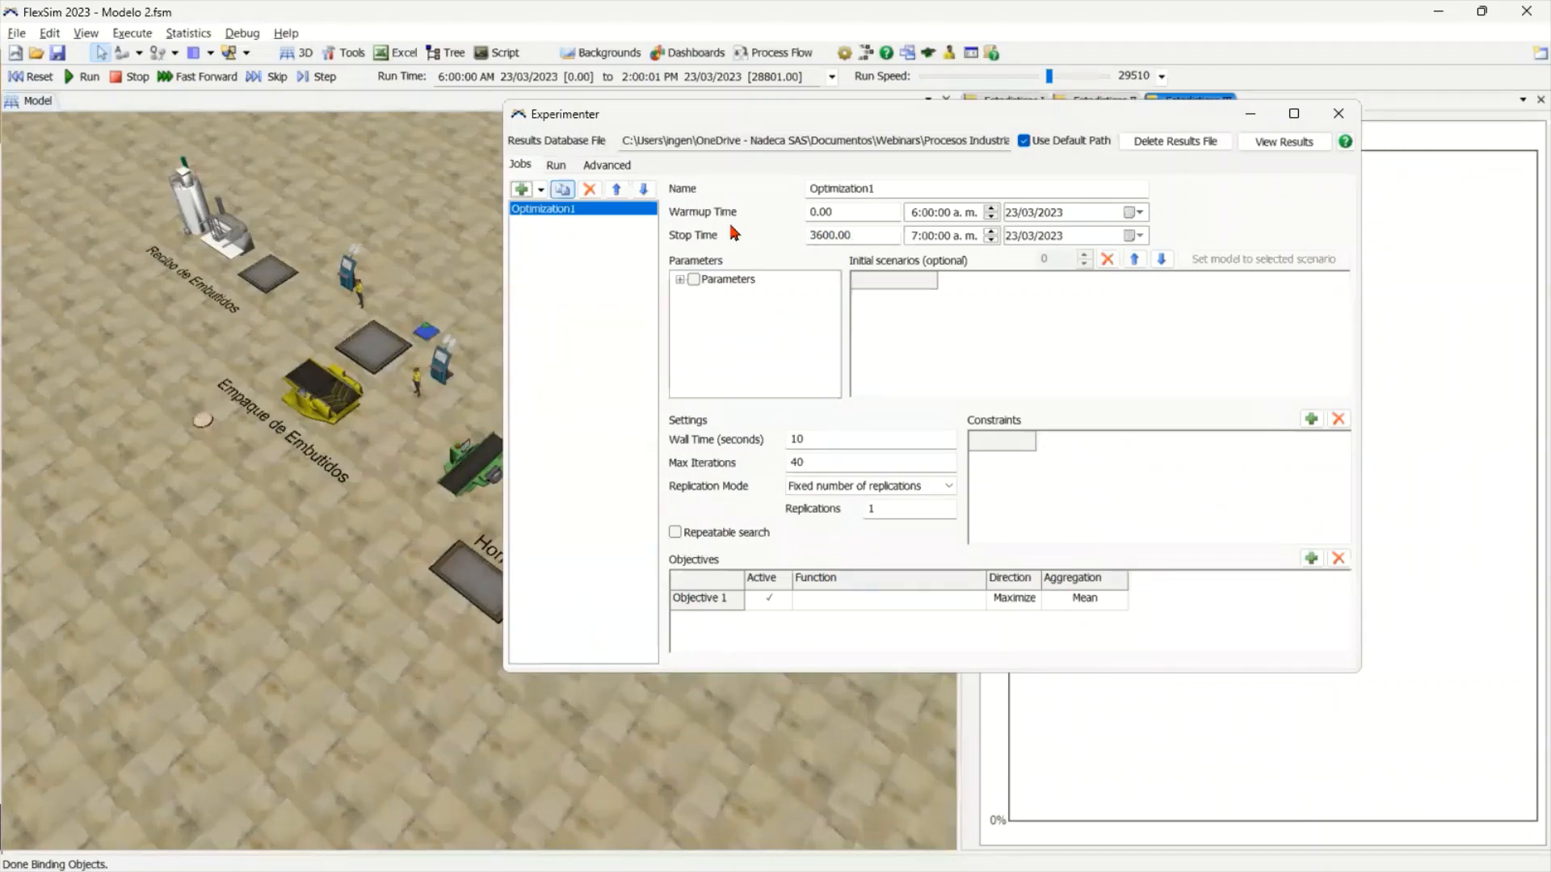
pyautogui.write('28800')
pyautogui.click(697, 280)
pyautogui.click(695, 279)
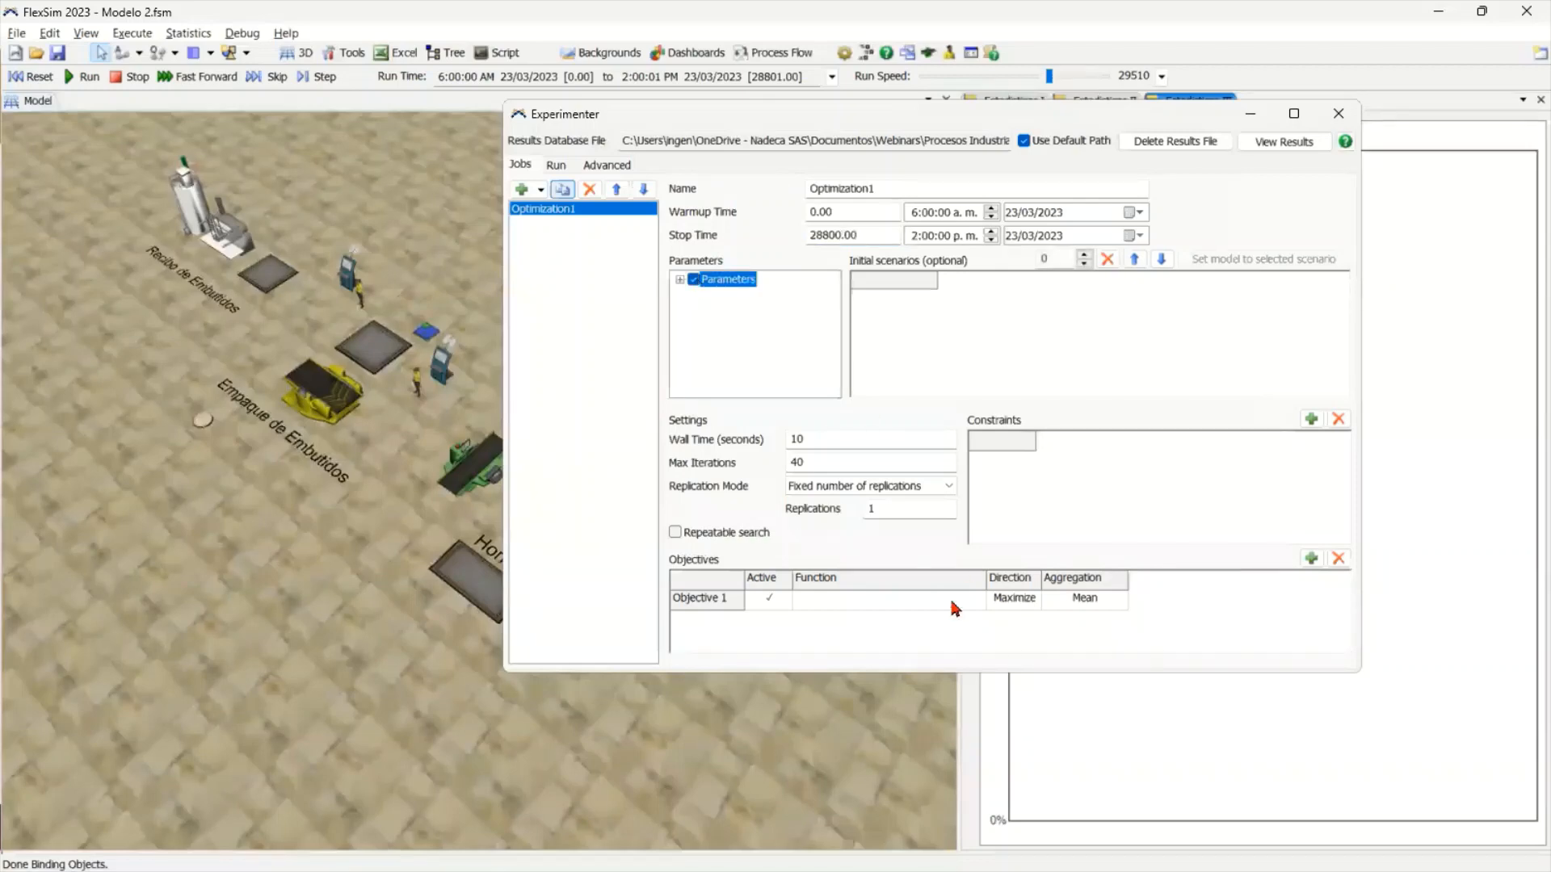
# Define Objective 1 of the optimization to minimize the Tiempo en Sistema performance measure
pyautogui.doubleClick(985, 600)
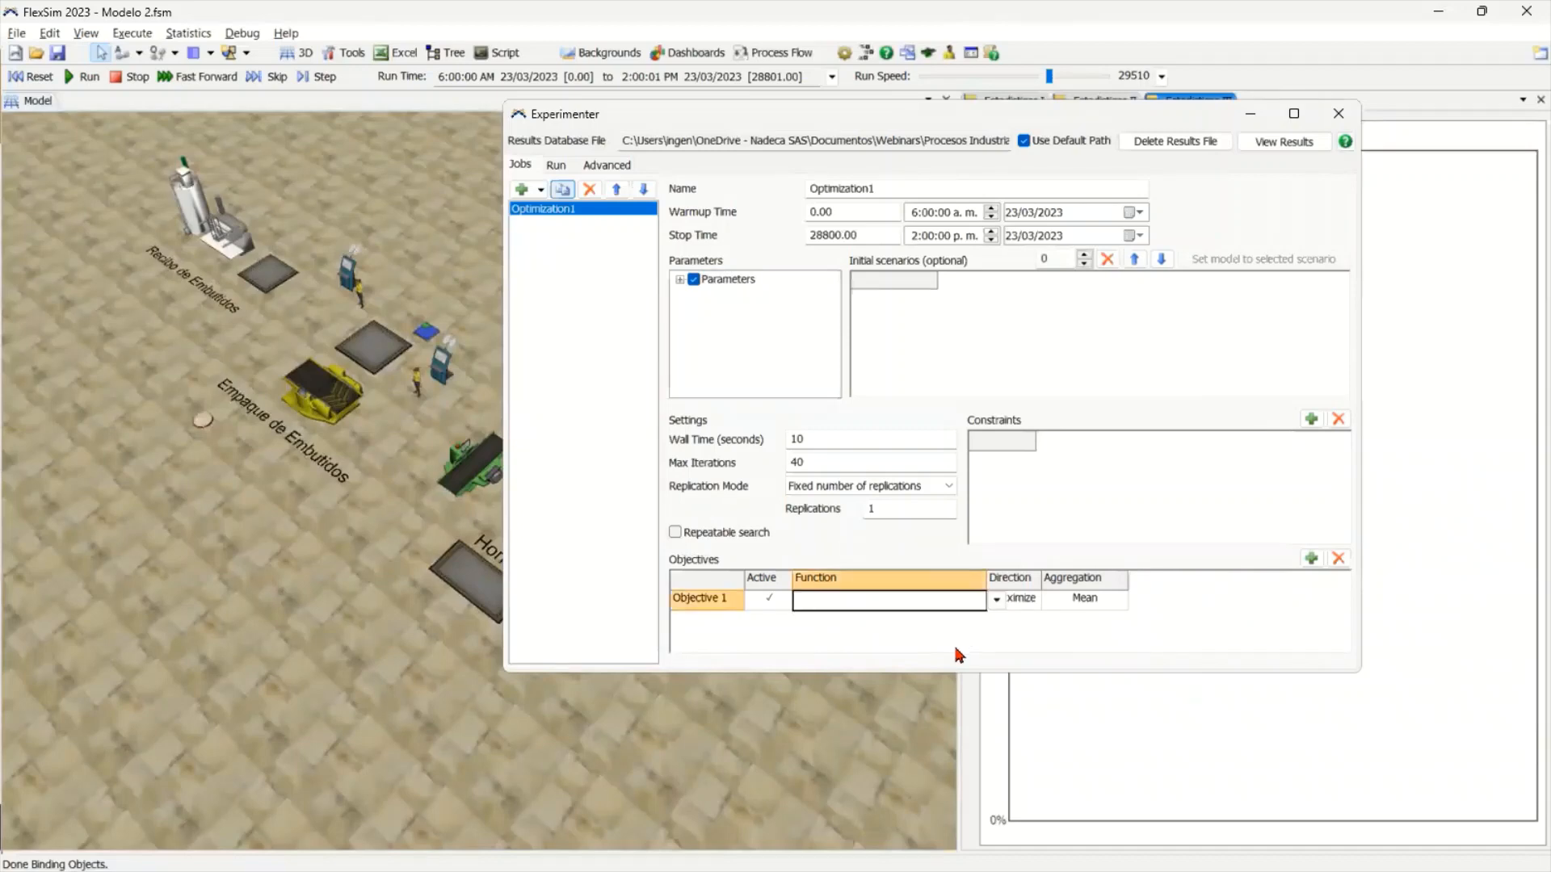
pyautogui.moveTo(969, 652)
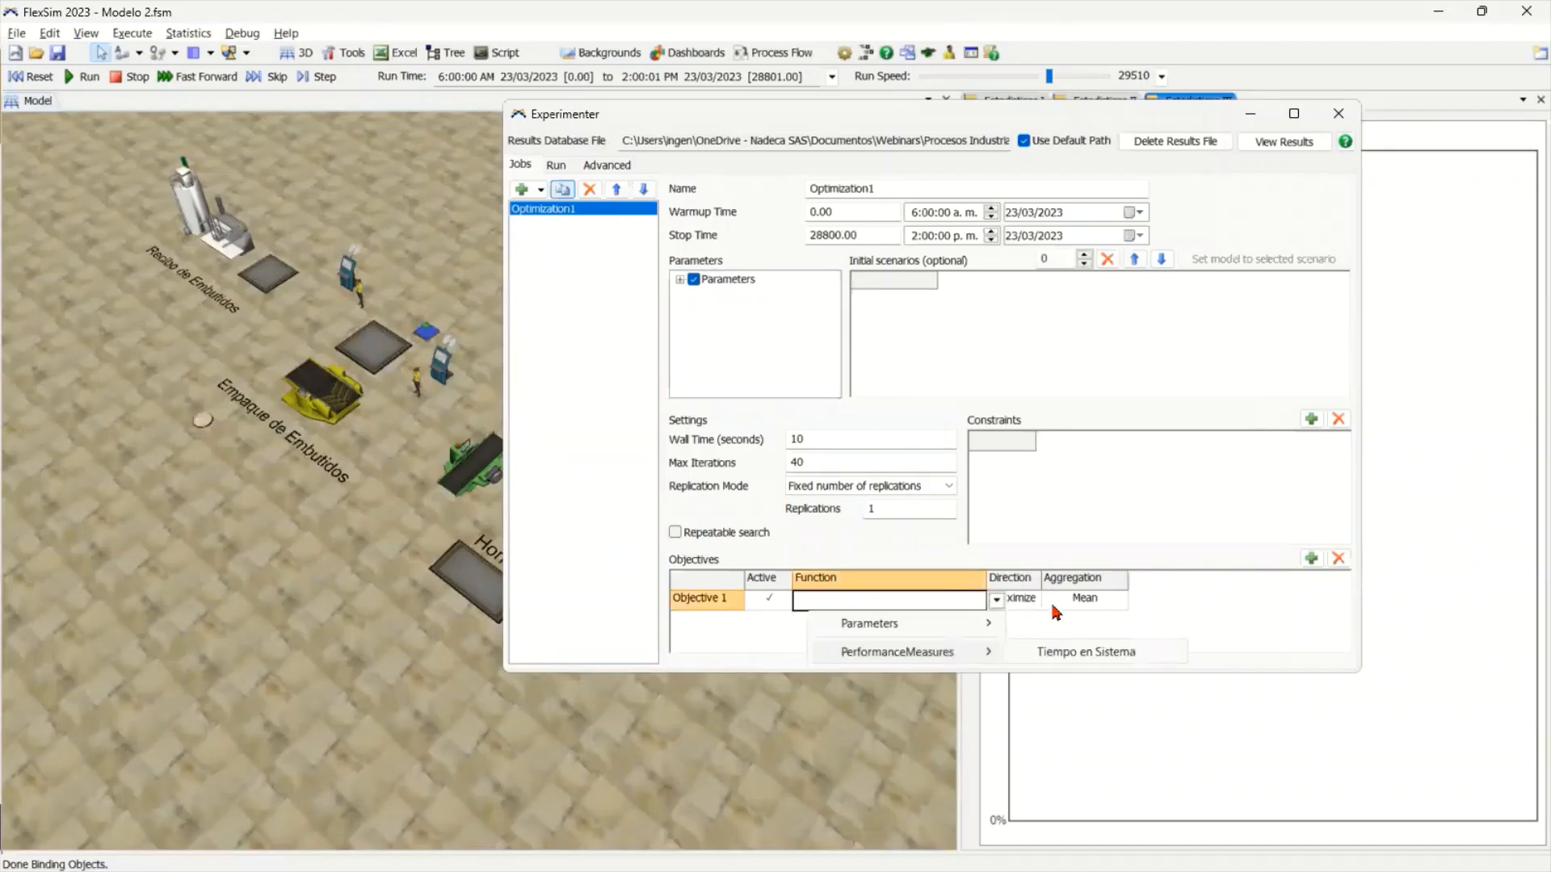
pyautogui.click(1082, 652)
pyautogui.click(1052, 601)
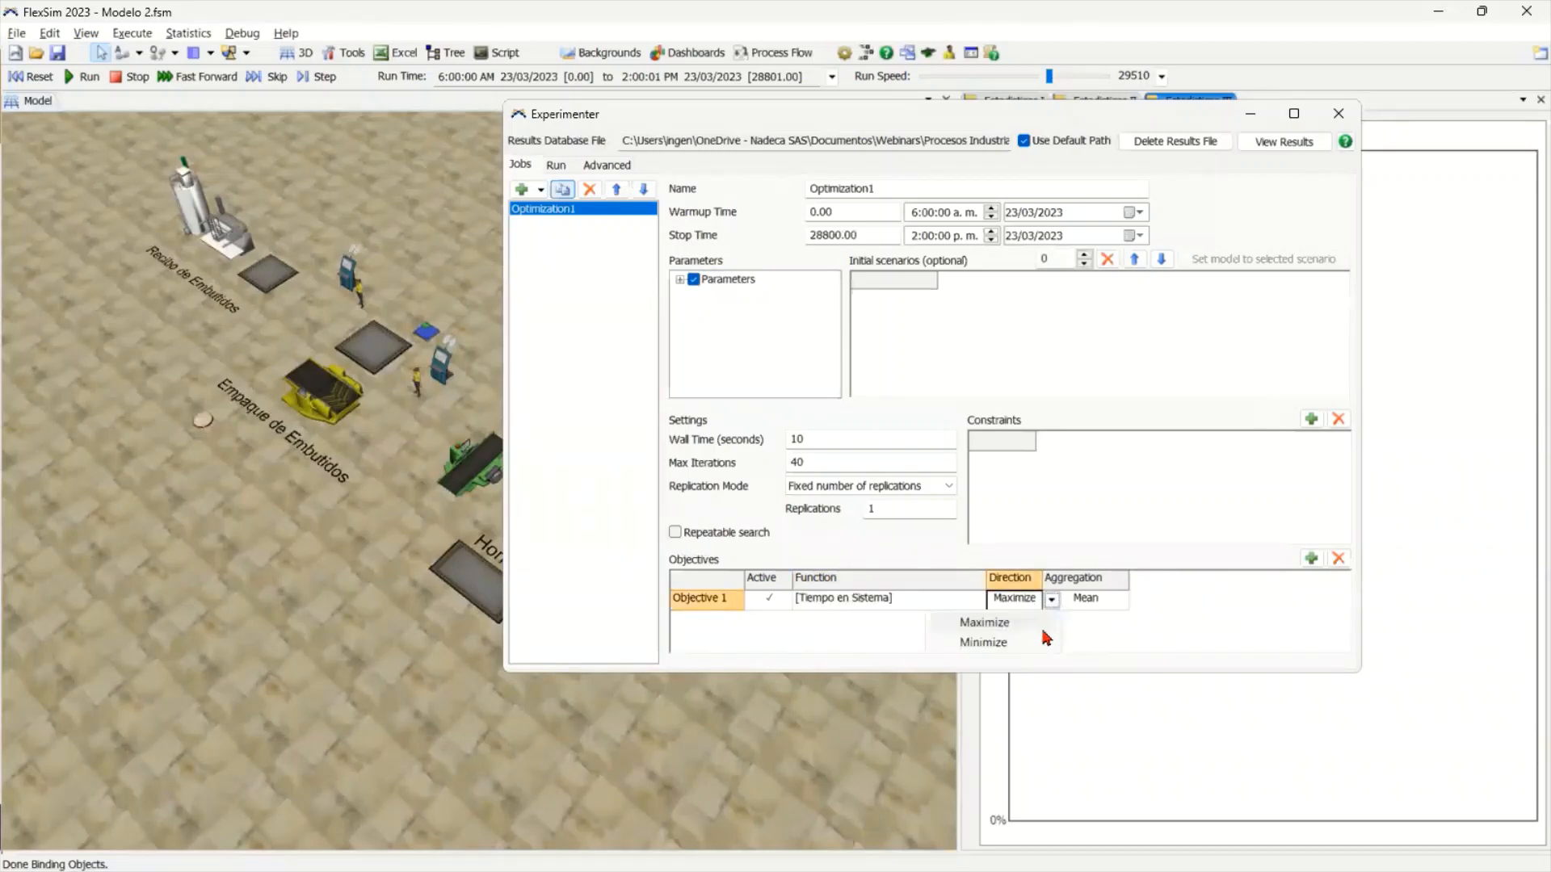
pyautogui.click(1042, 634)
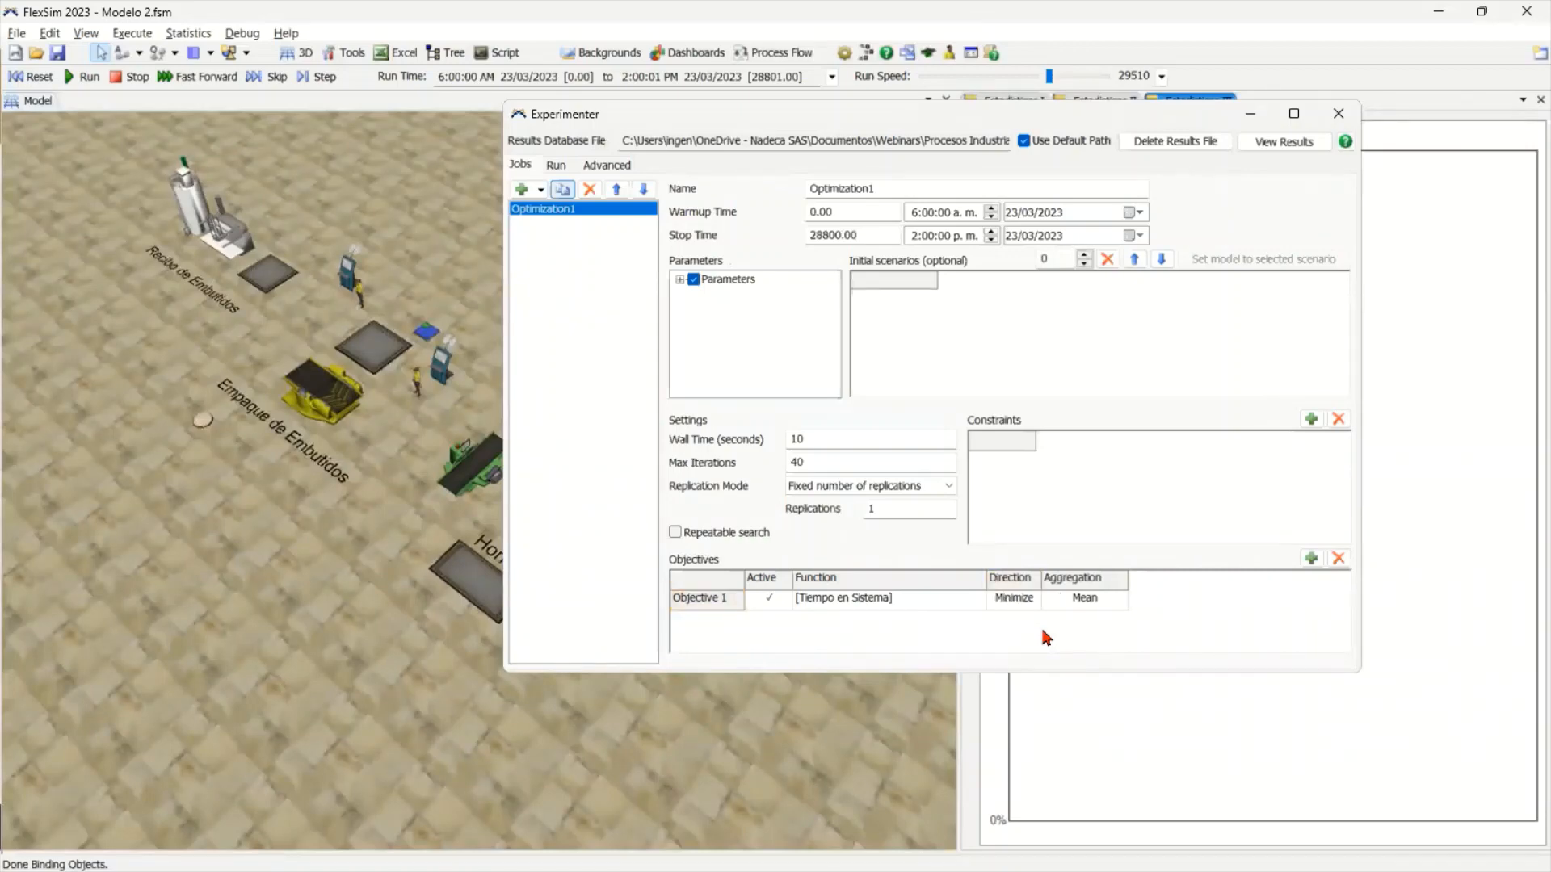
# Add an optimization constraint with the equation [CantidadJaulas]<=24
pyautogui.click(1309, 420)
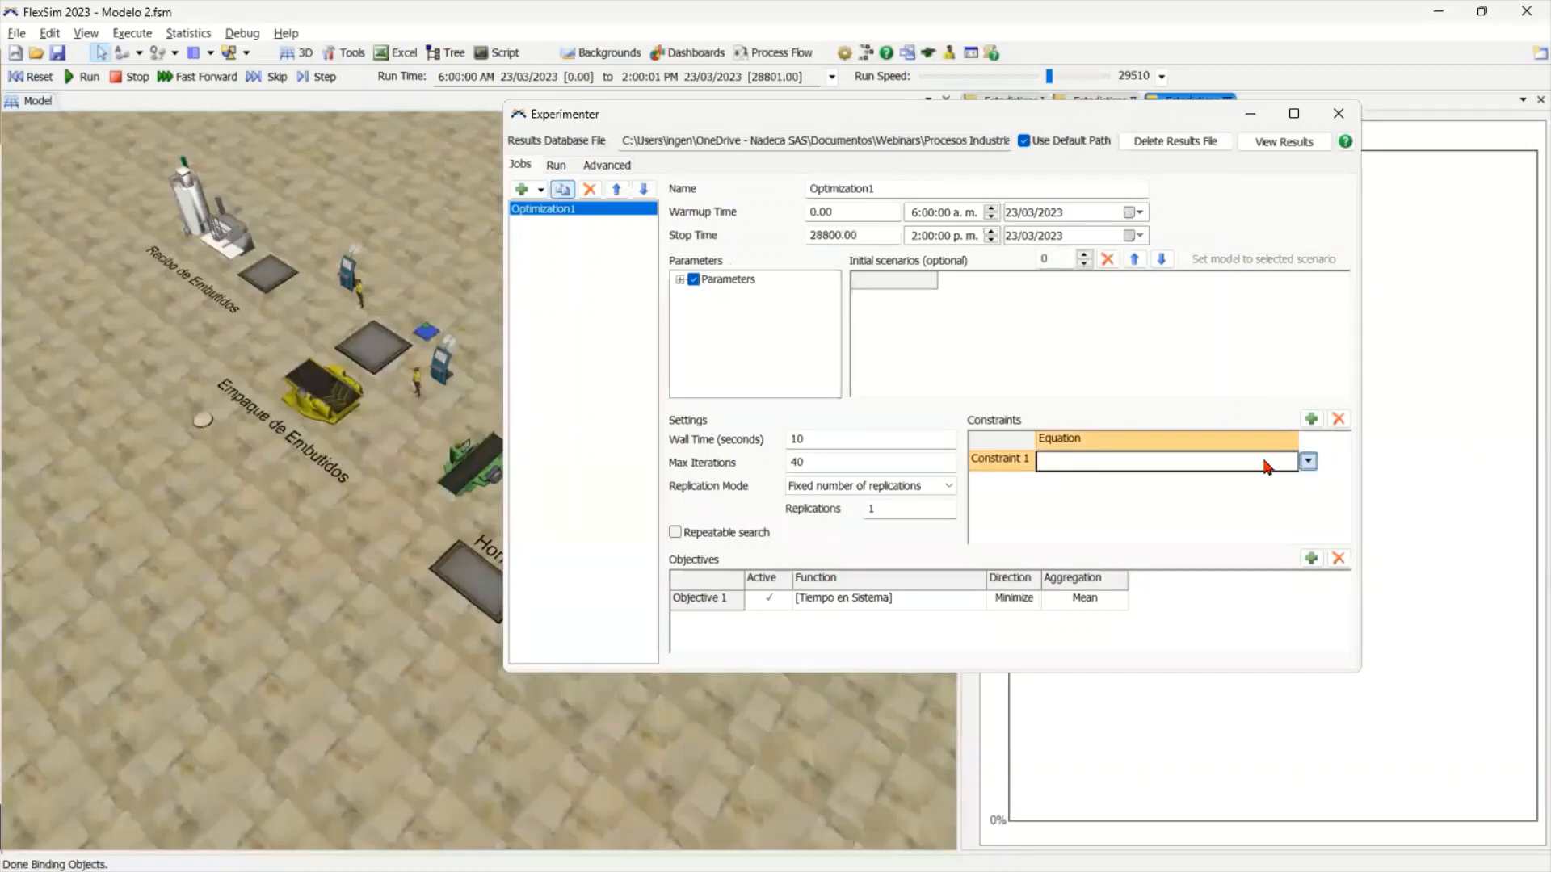
pyautogui.click(1307, 461)
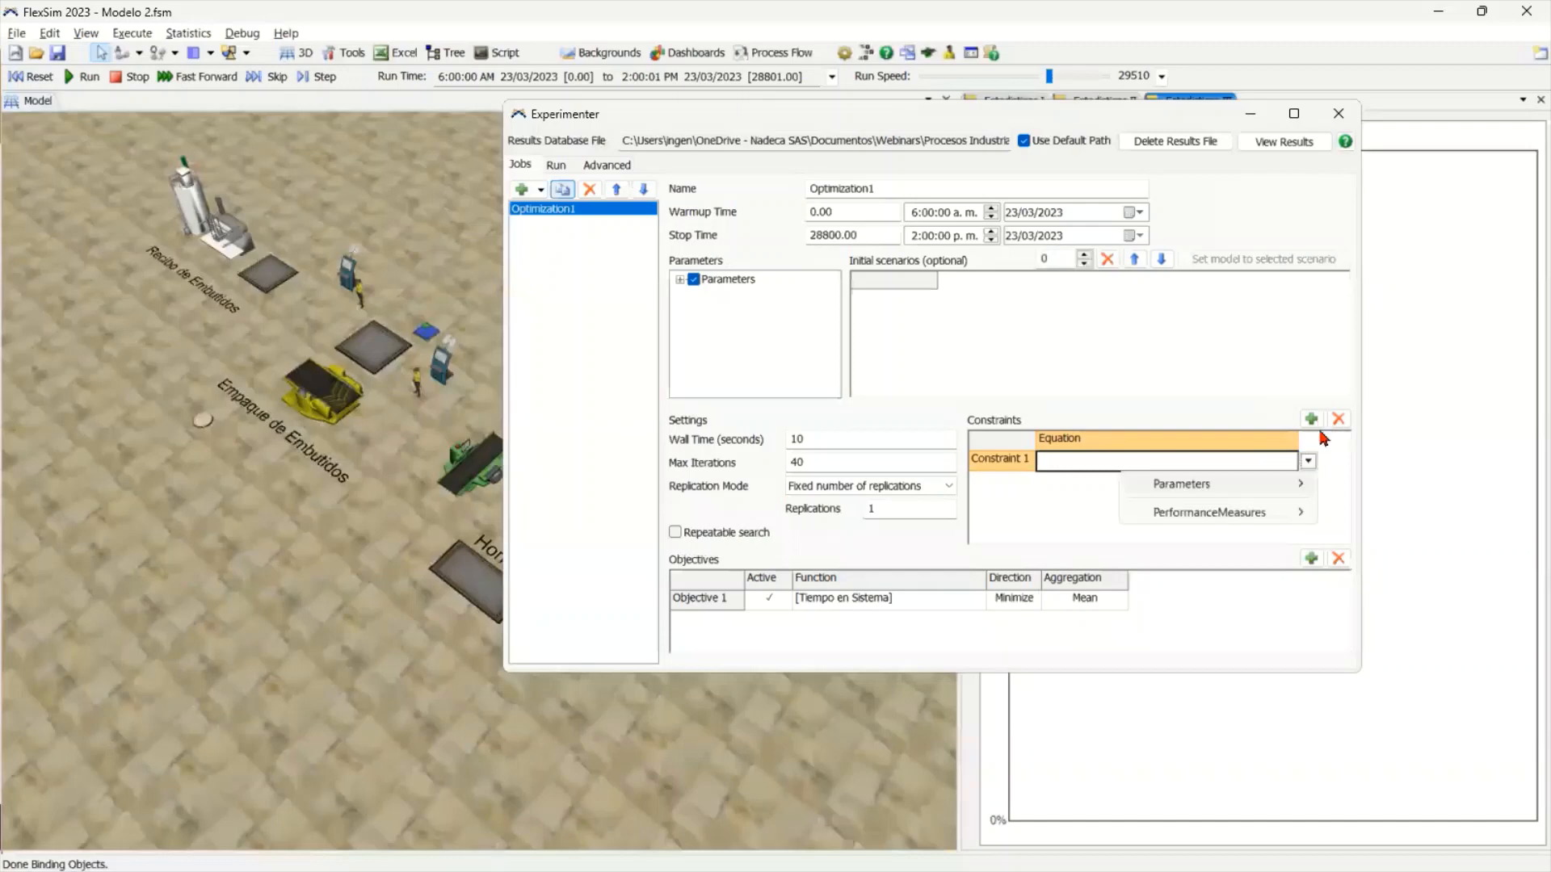
pyautogui.click(1338, 419)
pyautogui.click(1310, 420)
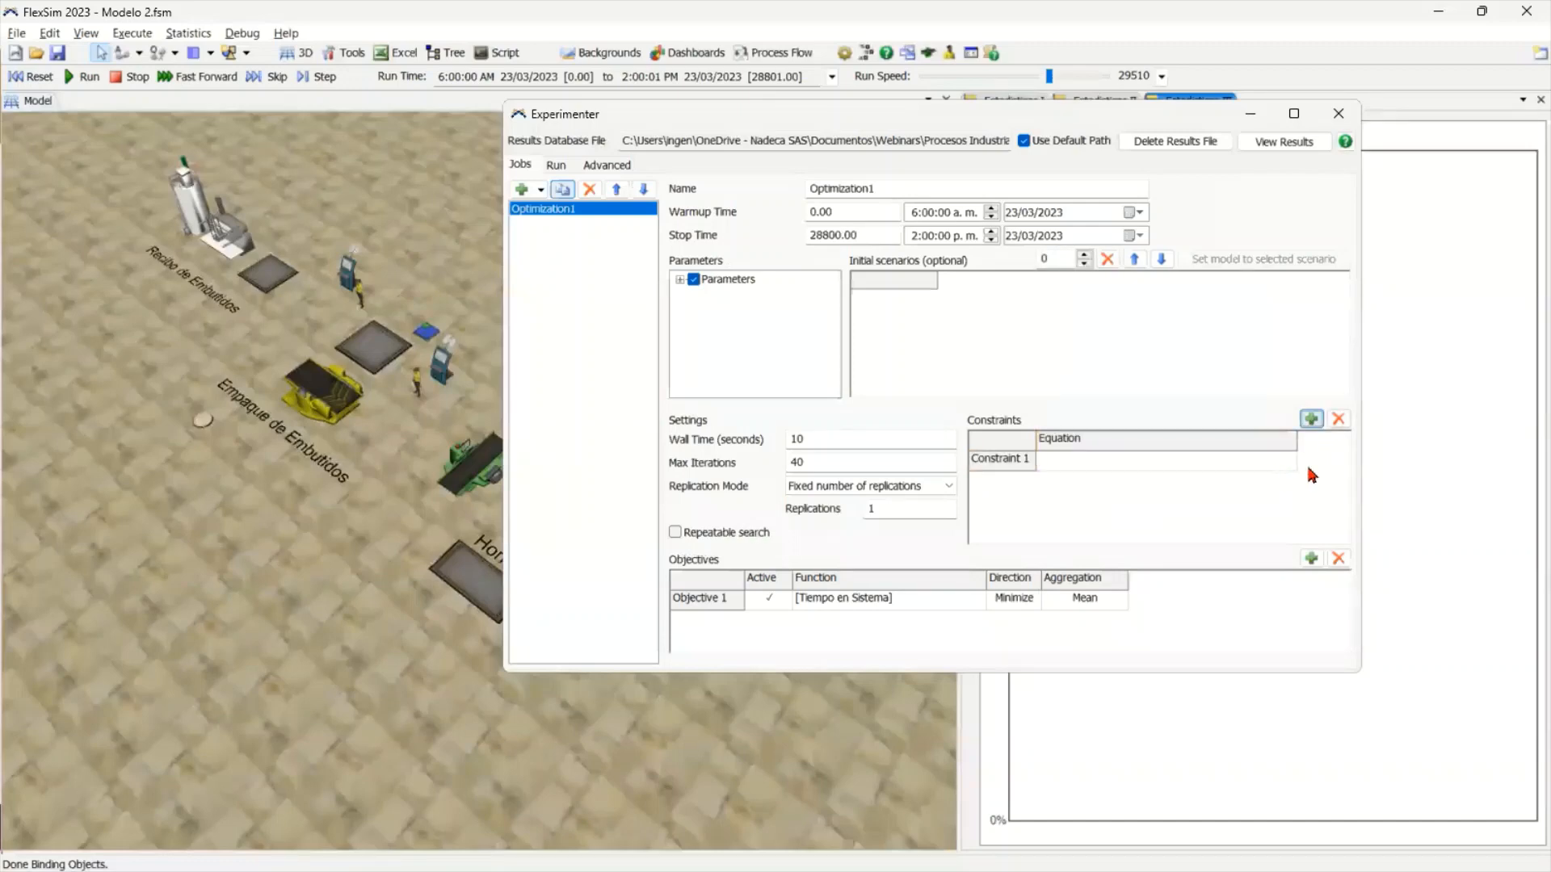
pyautogui.click(1288, 462)
pyautogui.click(1308, 461)
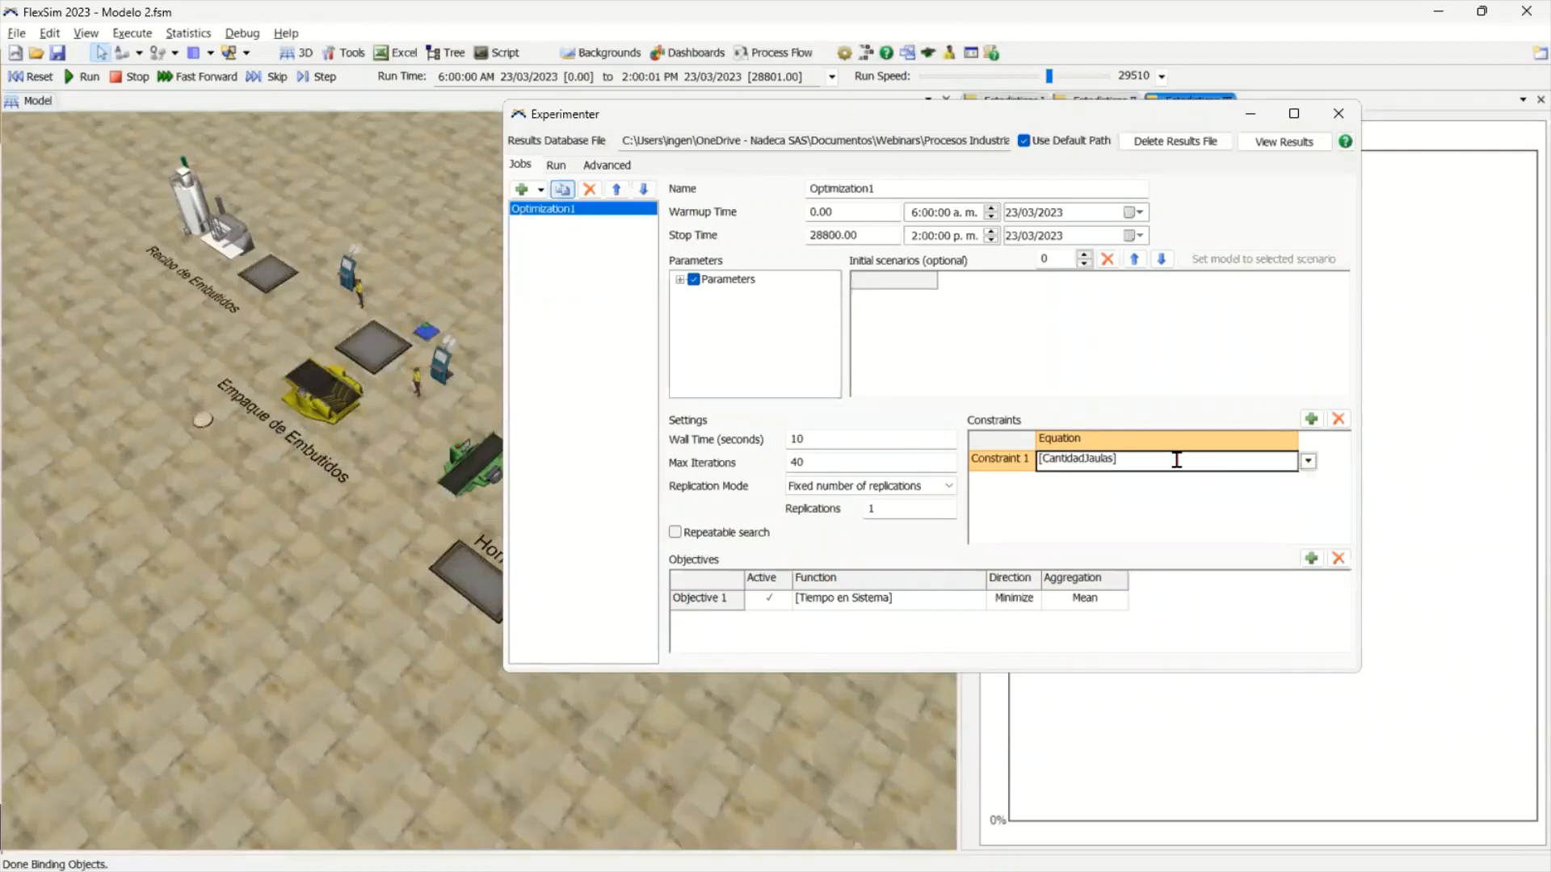
pyautogui.write('<=24')
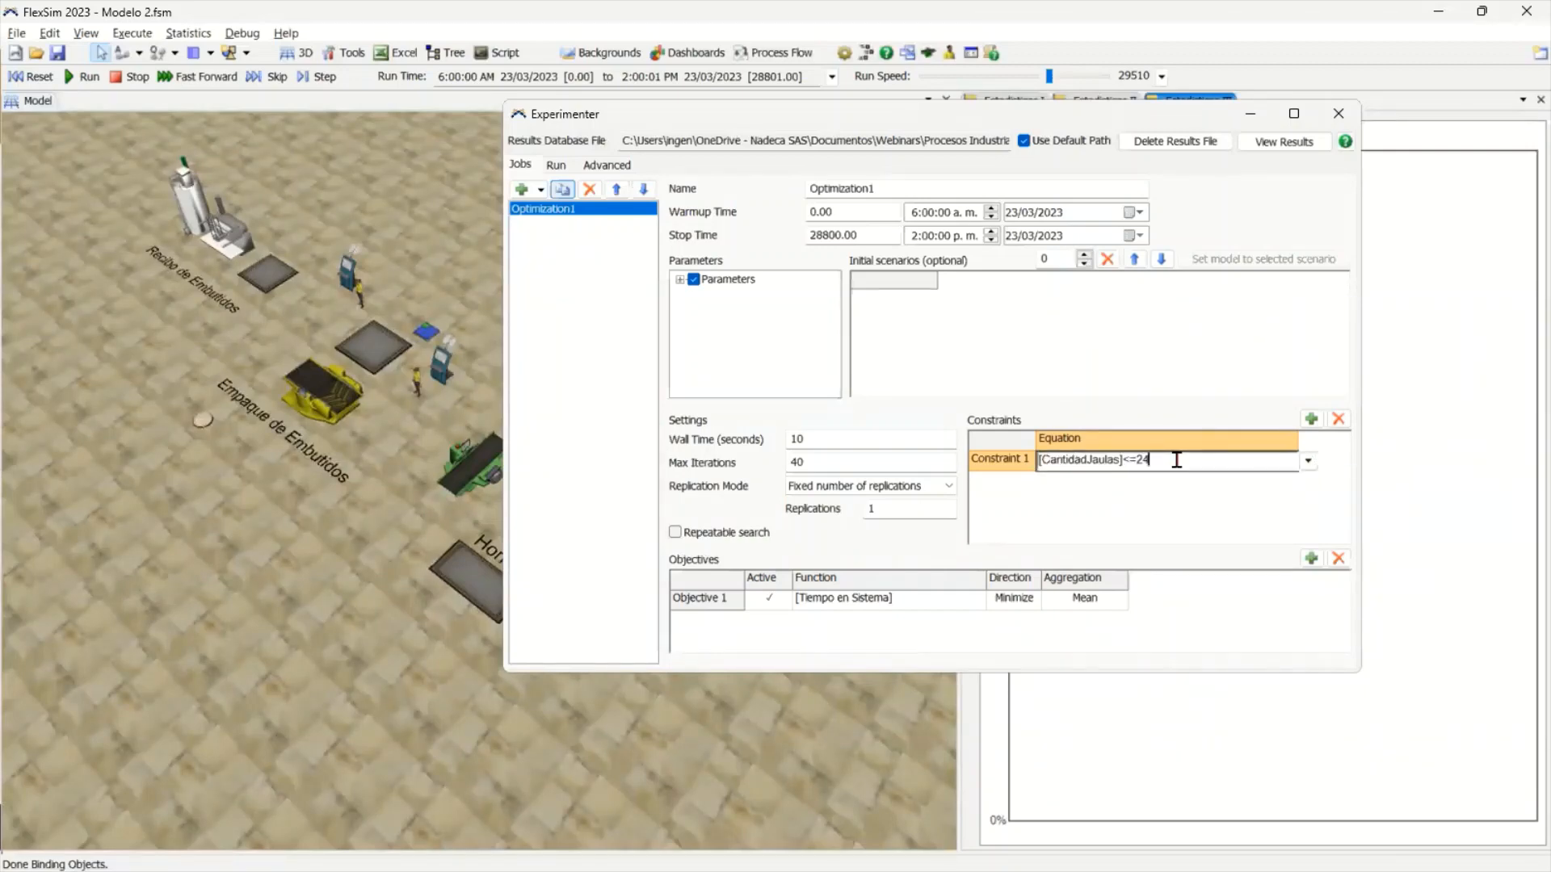
pyautogui.click(1164, 489)
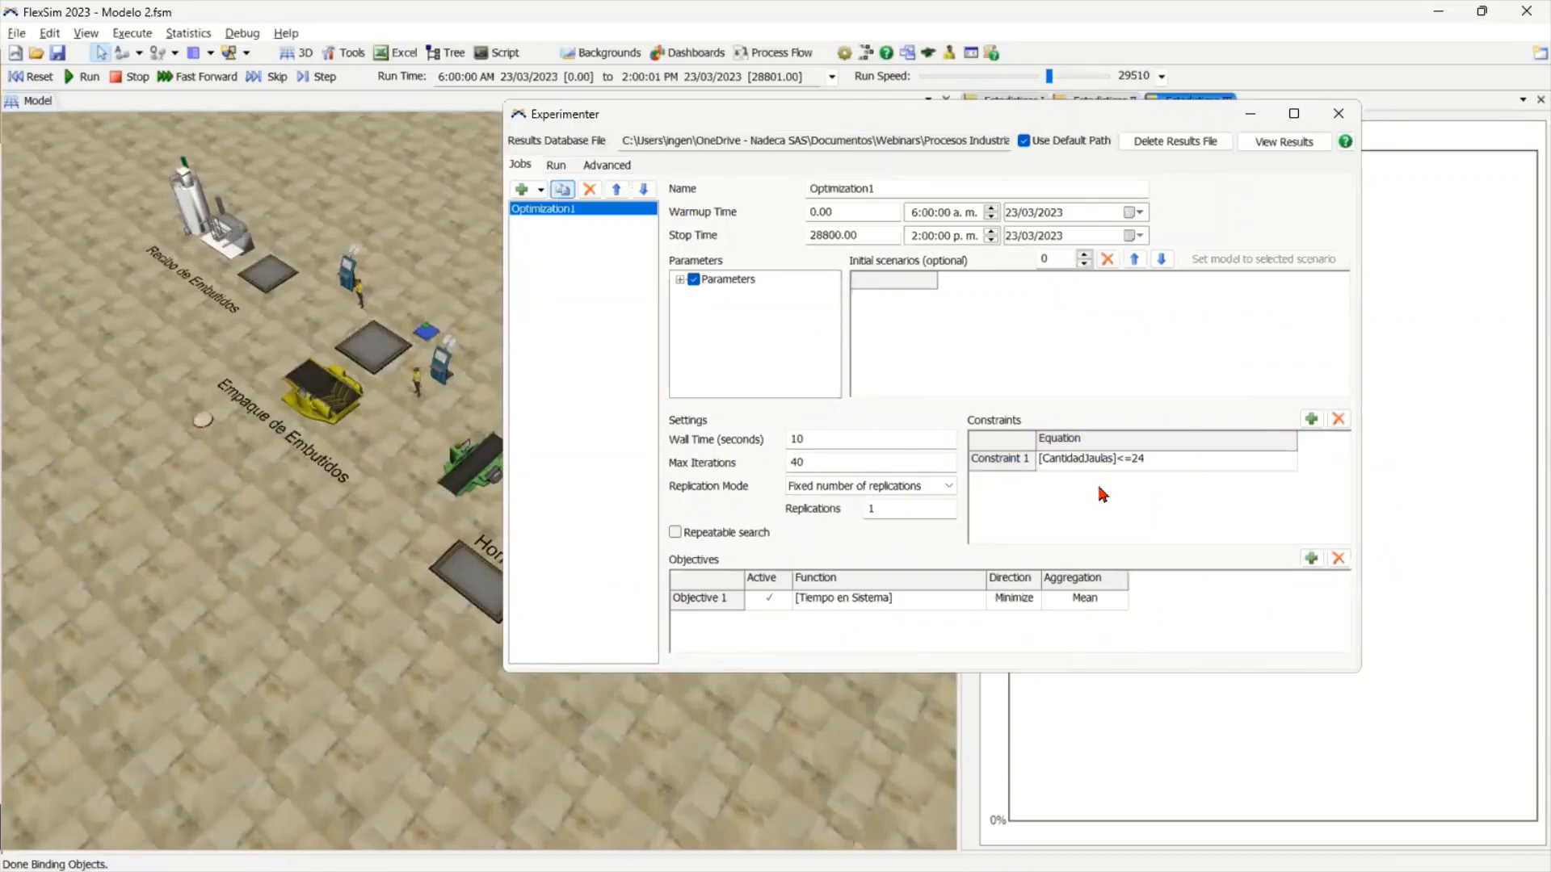
# Run the Optimization1 job, accepting deletion of the existing results database file, and enlarge the Experimenter window to inspect the plotted iterations
pyautogui.click(557, 170)
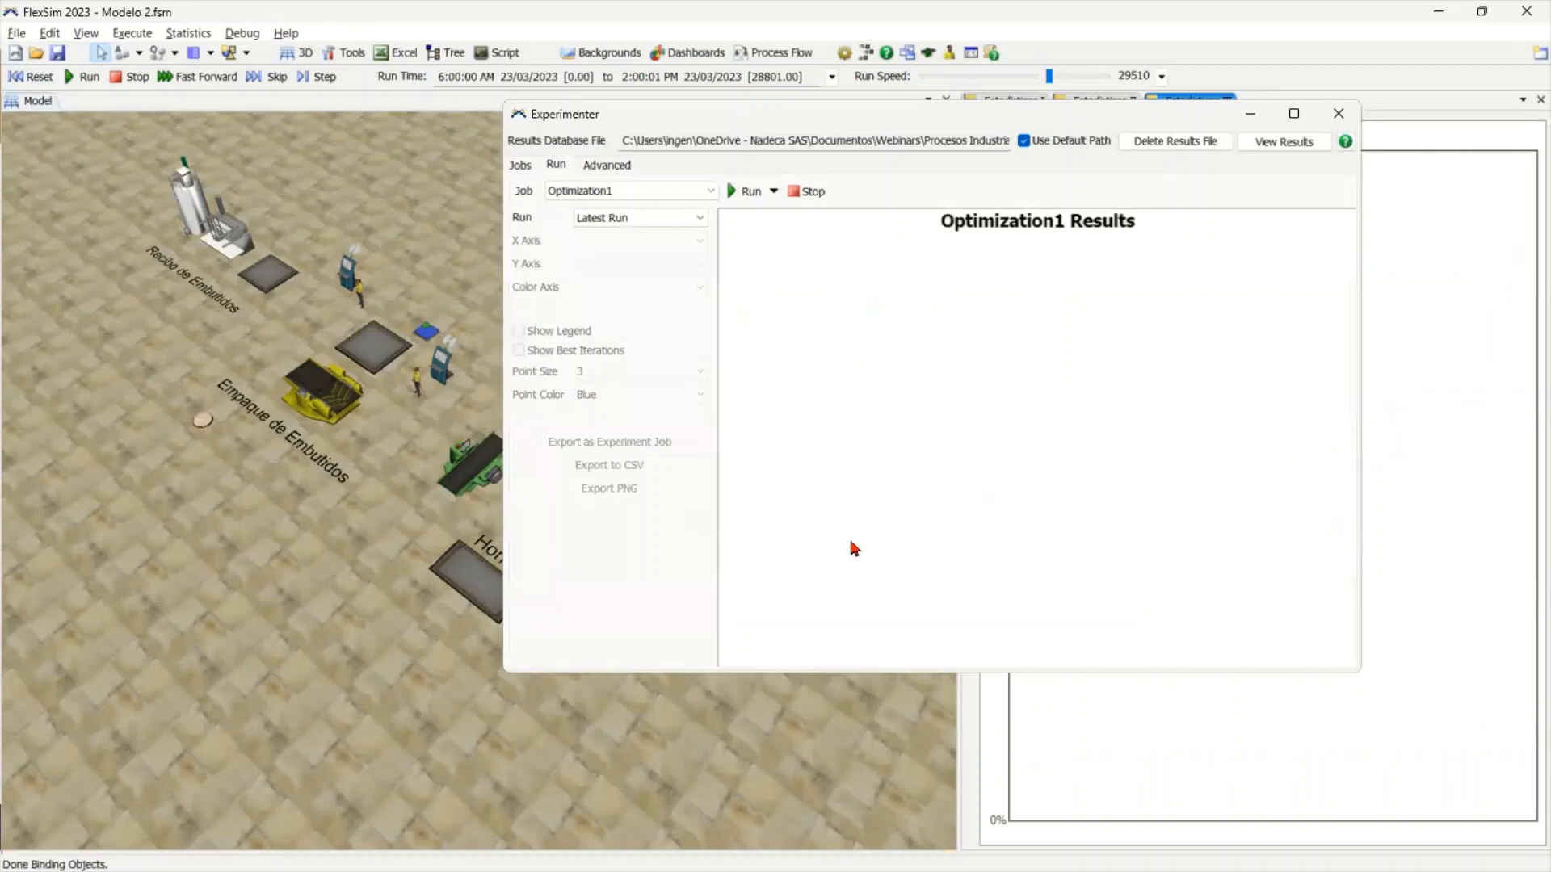
pyautogui.click(732, 191)
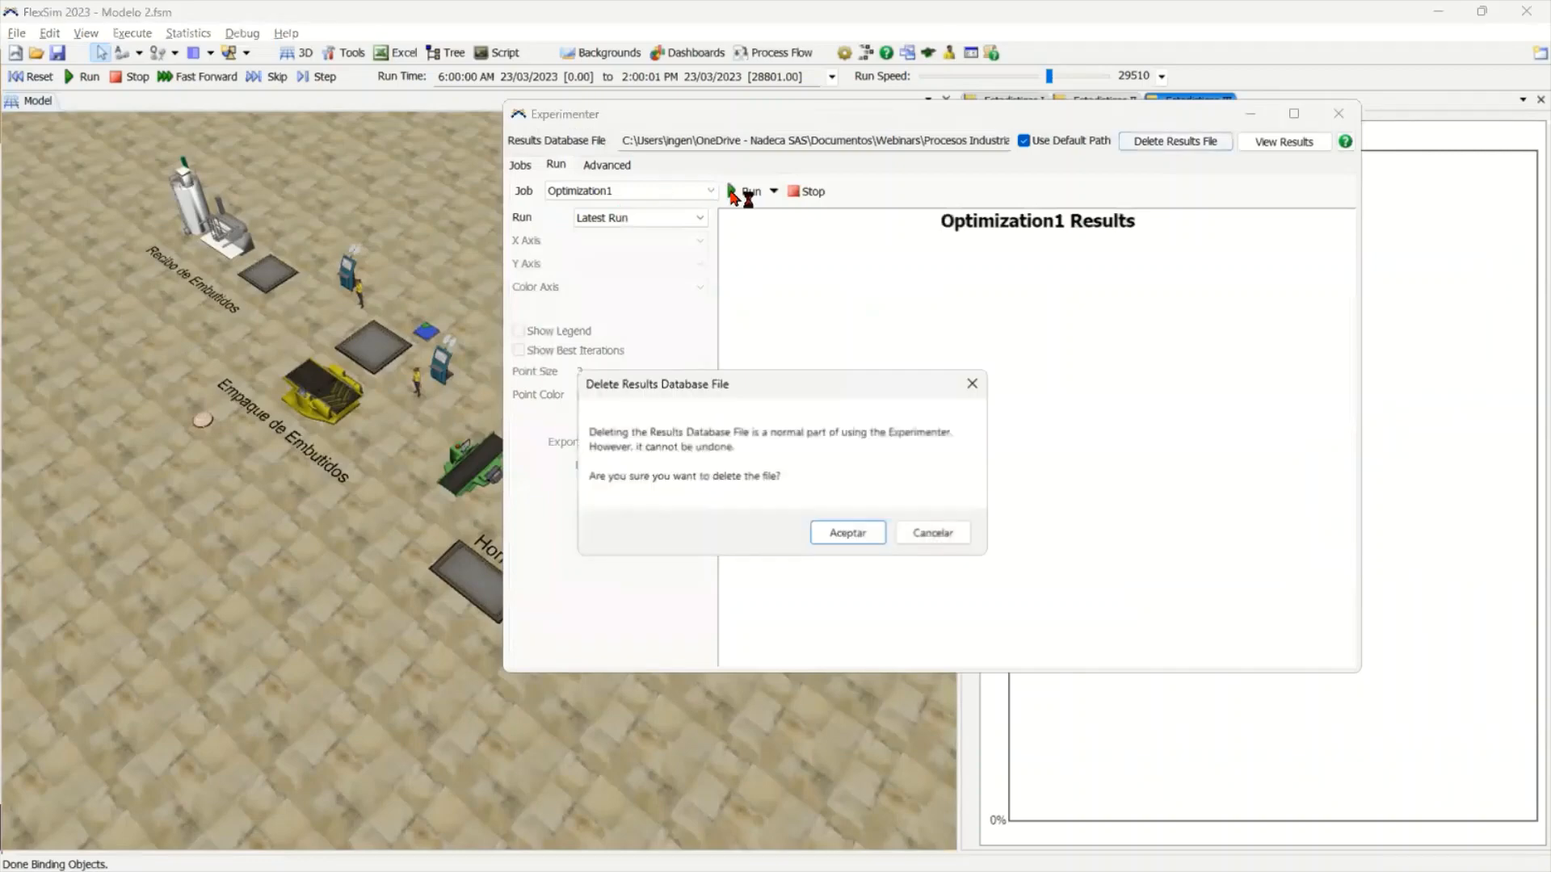
pyautogui.press('Return')
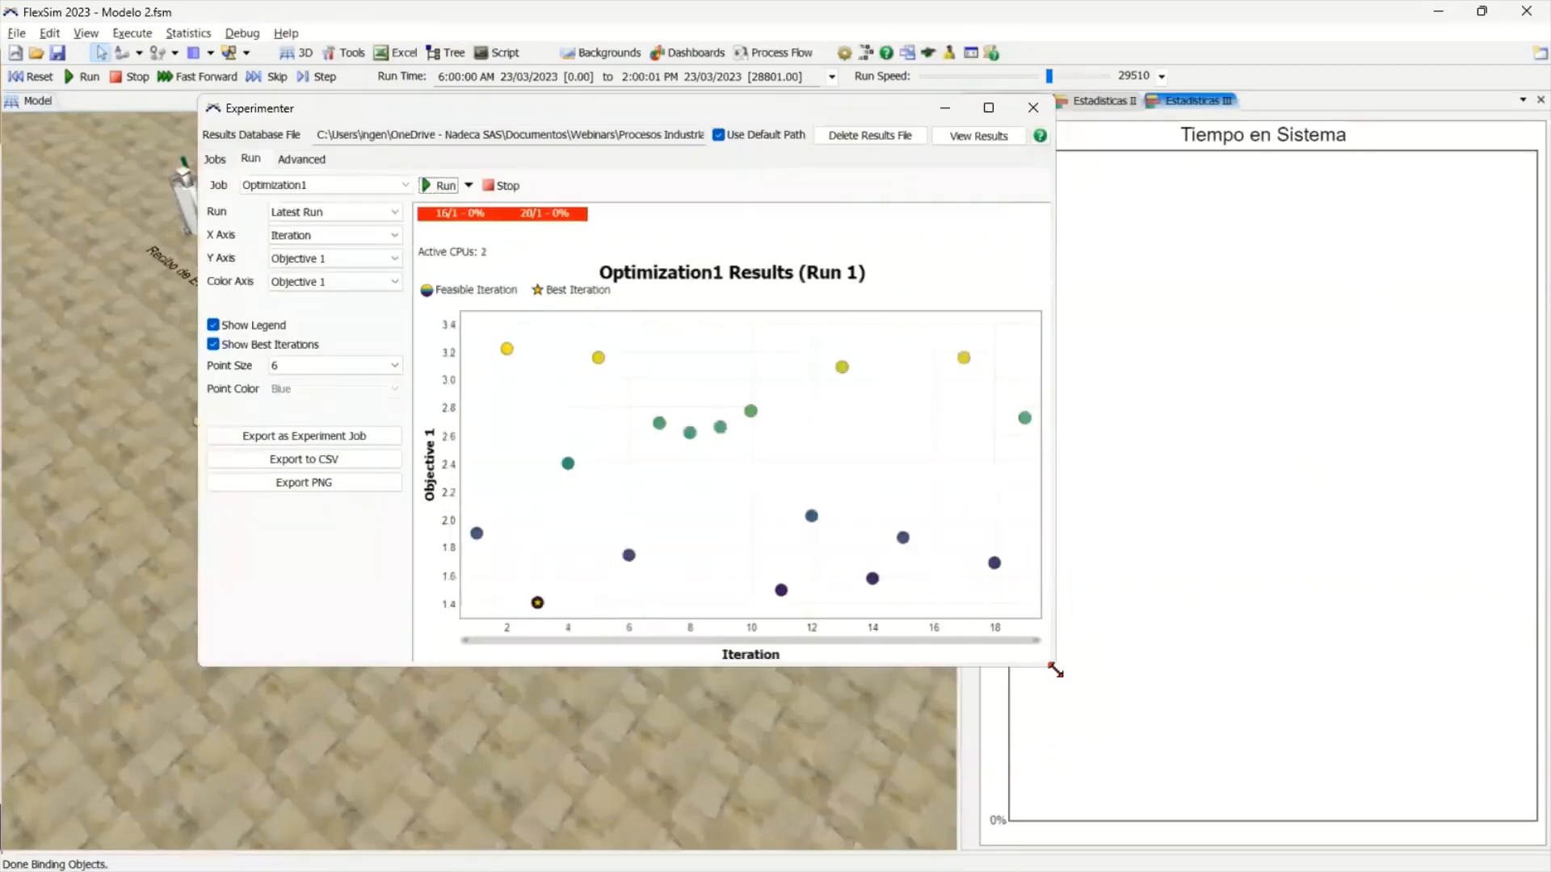
pyautogui.moveTo(1055, 670); pyautogui.dragTo(1186, 763)
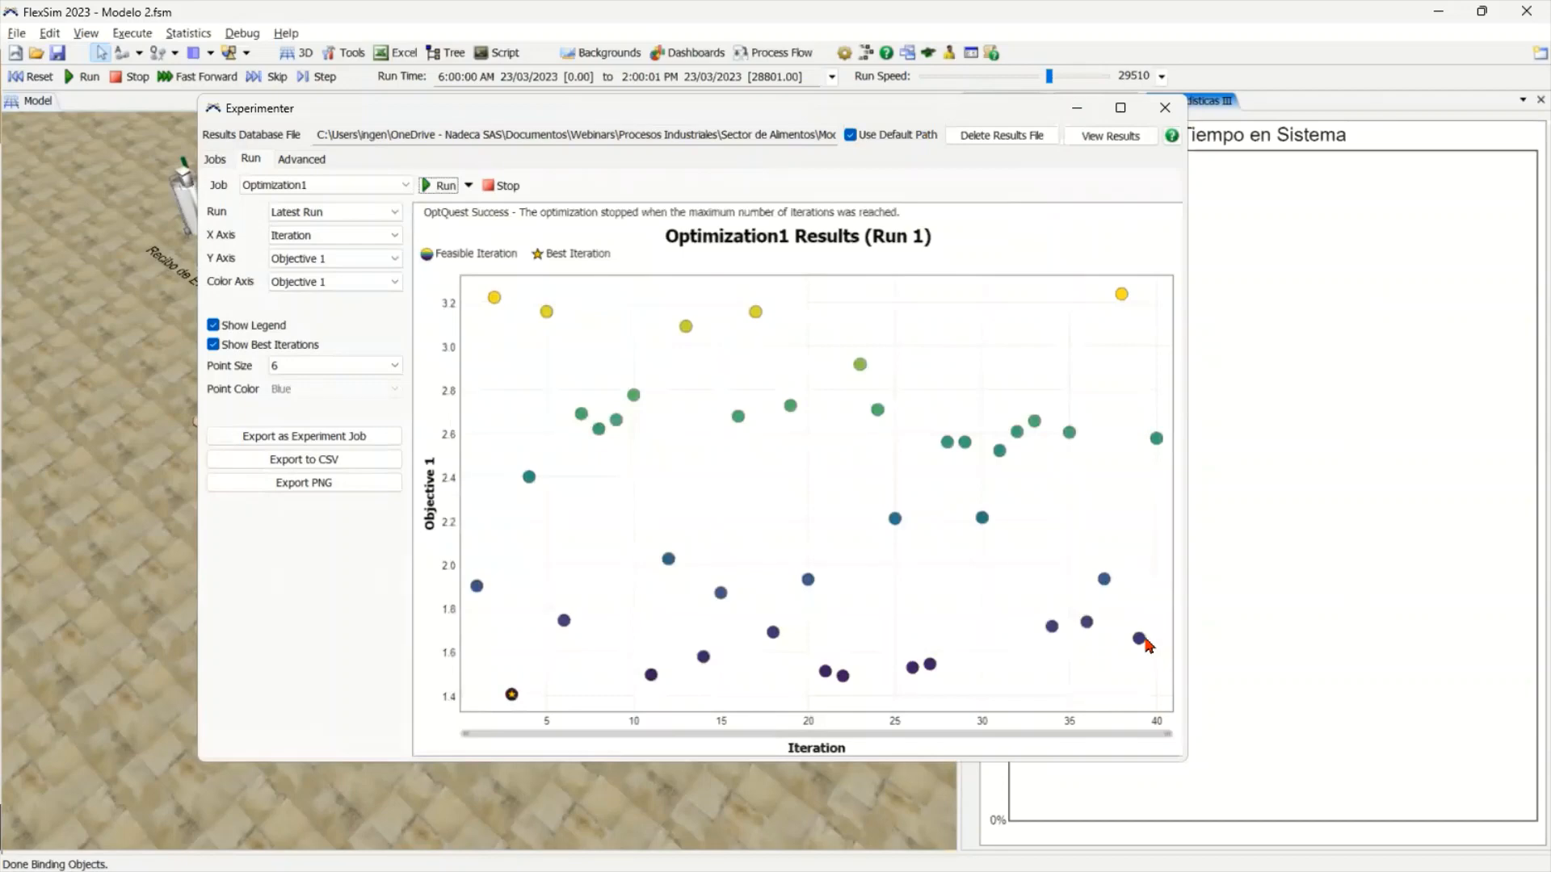
pyautogui.moveTo(1147, 644)
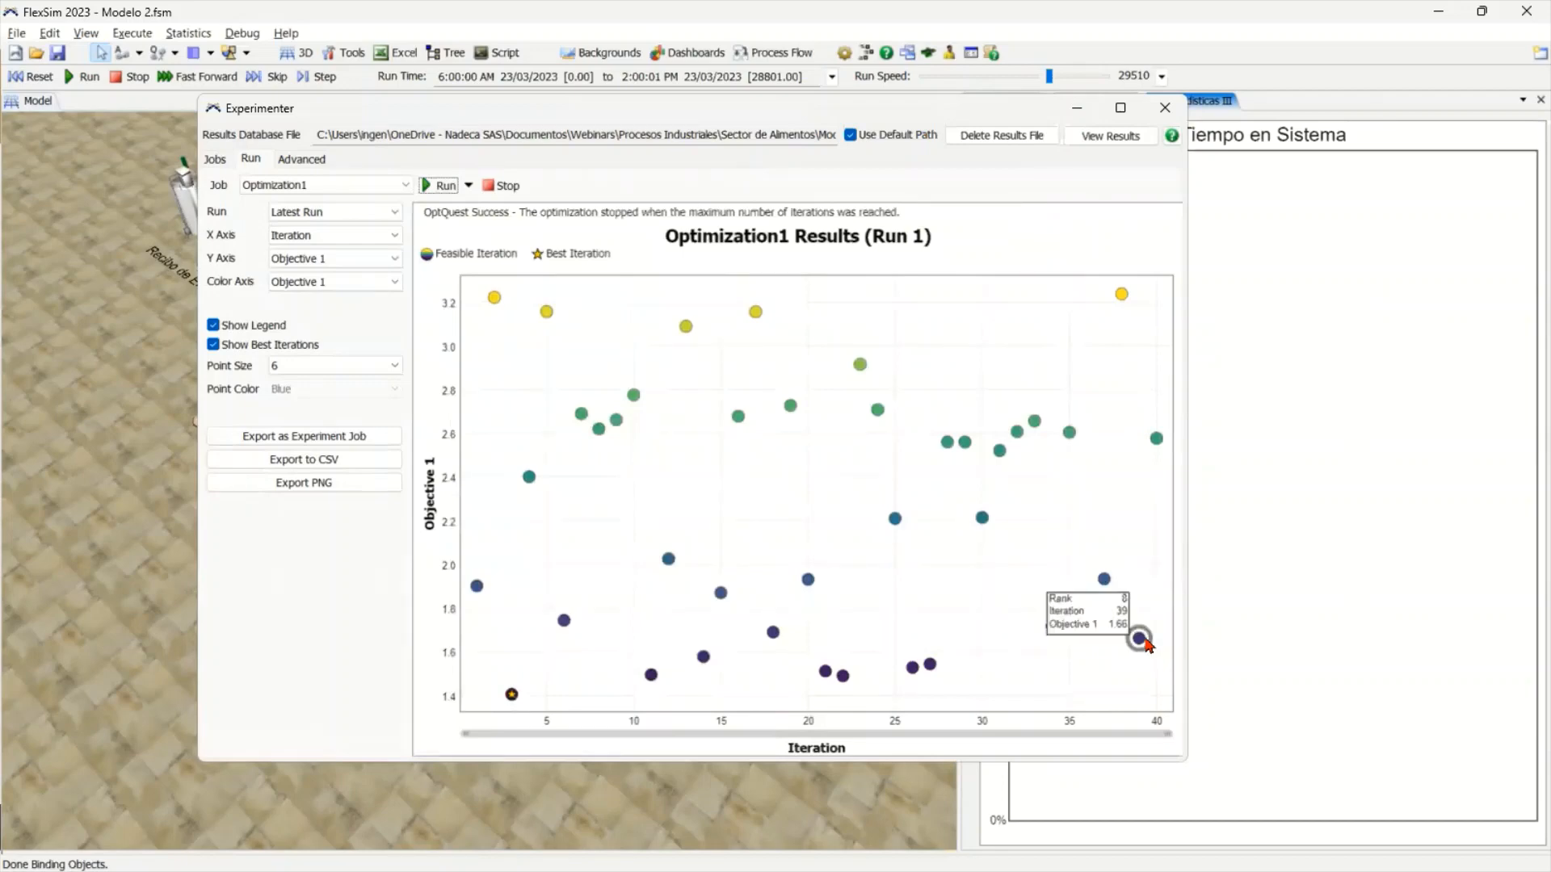
# Inspect the parameter values of the best iteration, Scenario3, and export it as an experiment job
pyautogui.click(512, 696)
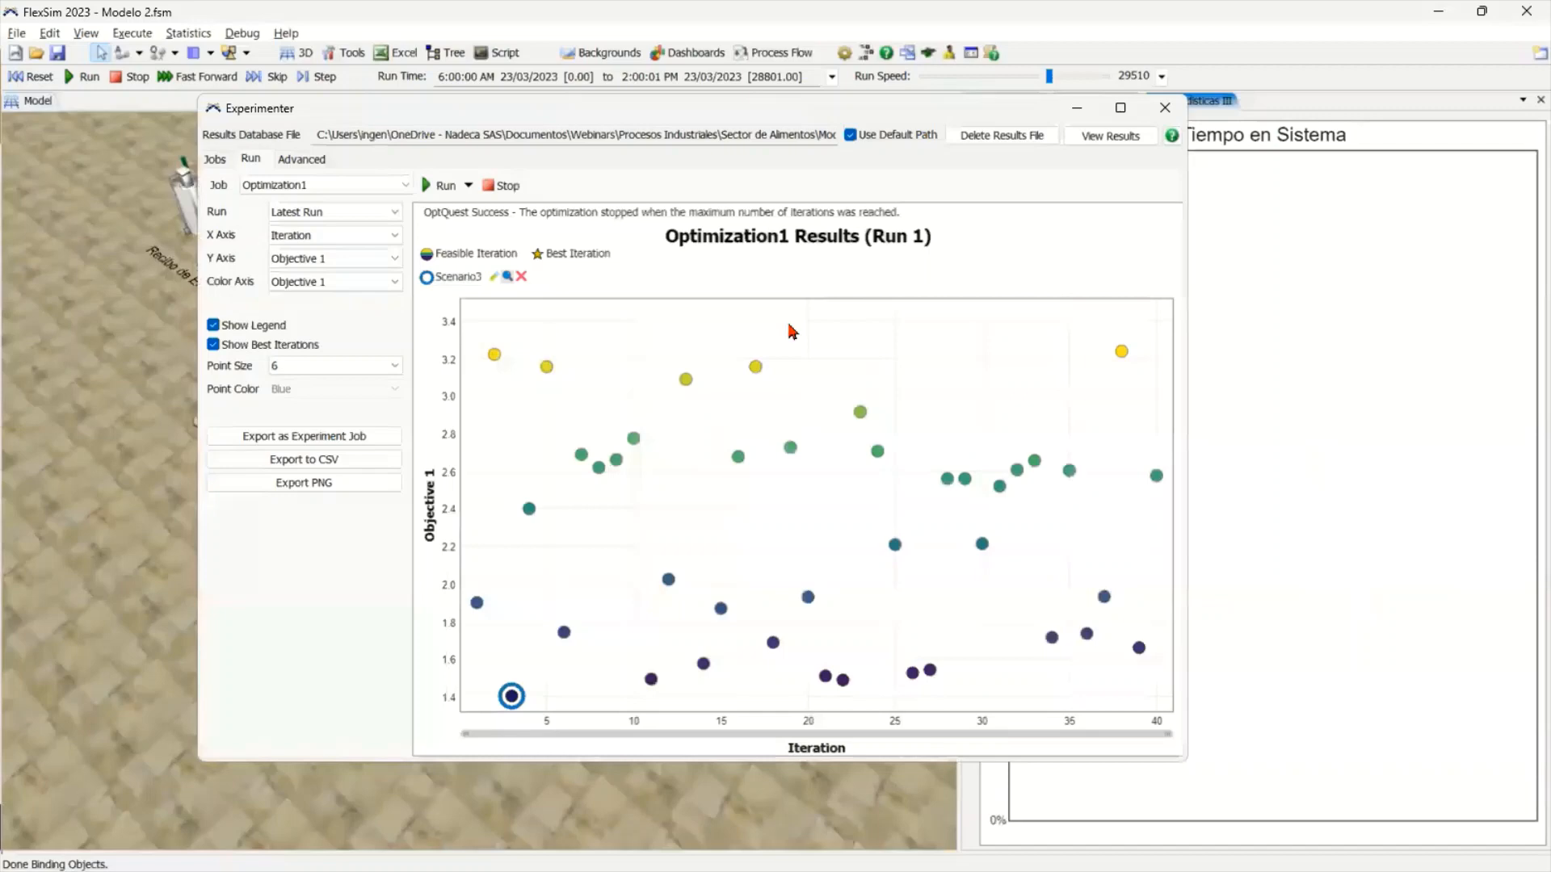
pyautogui.click(507, 276)
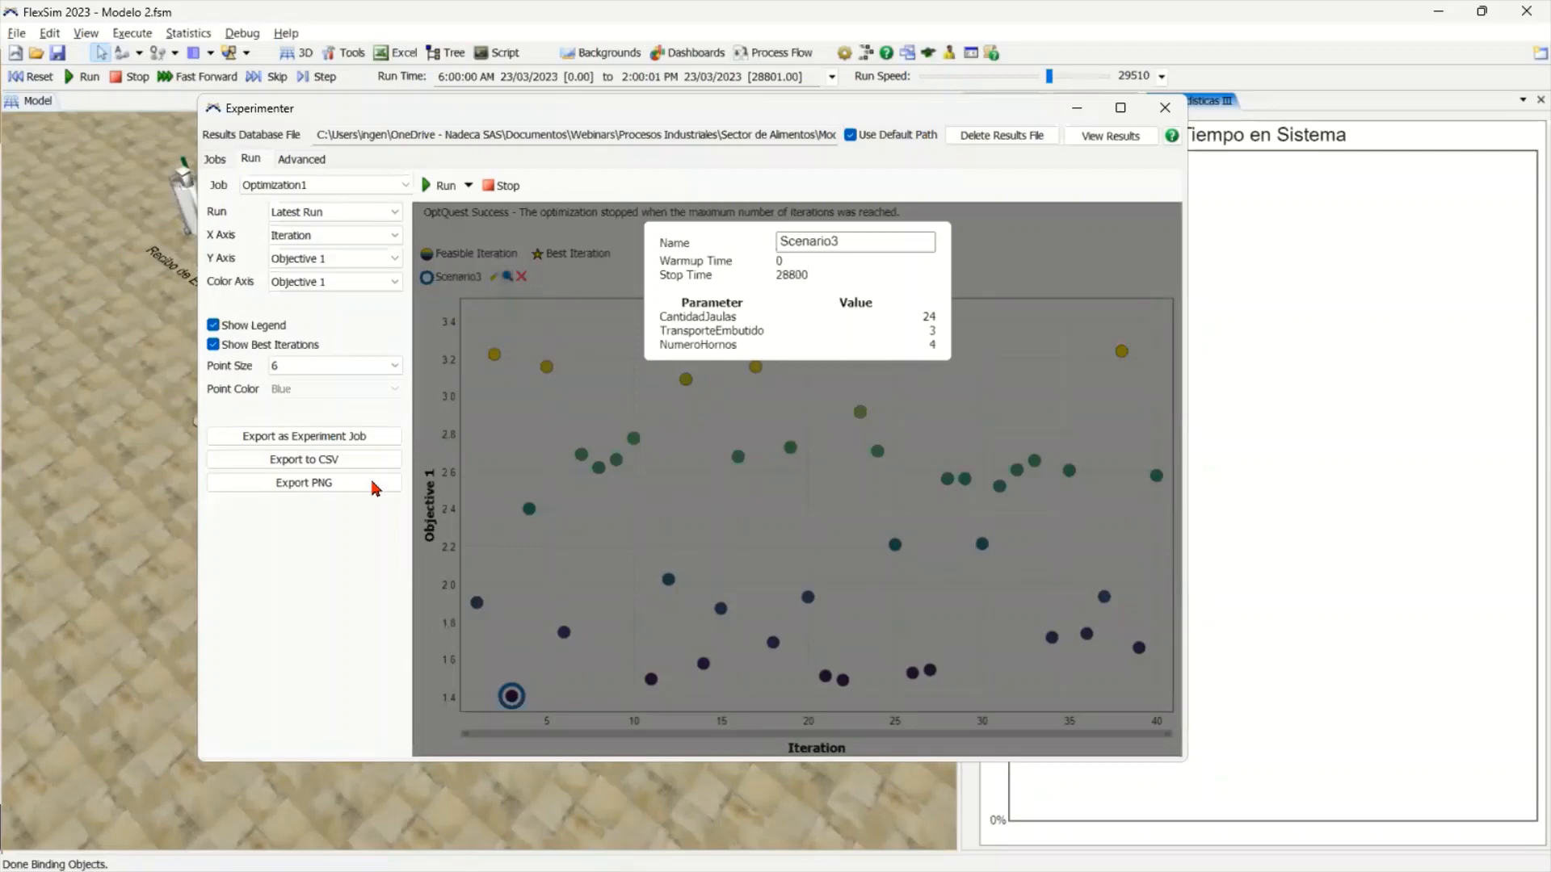
pyautogui.click(370, 443)
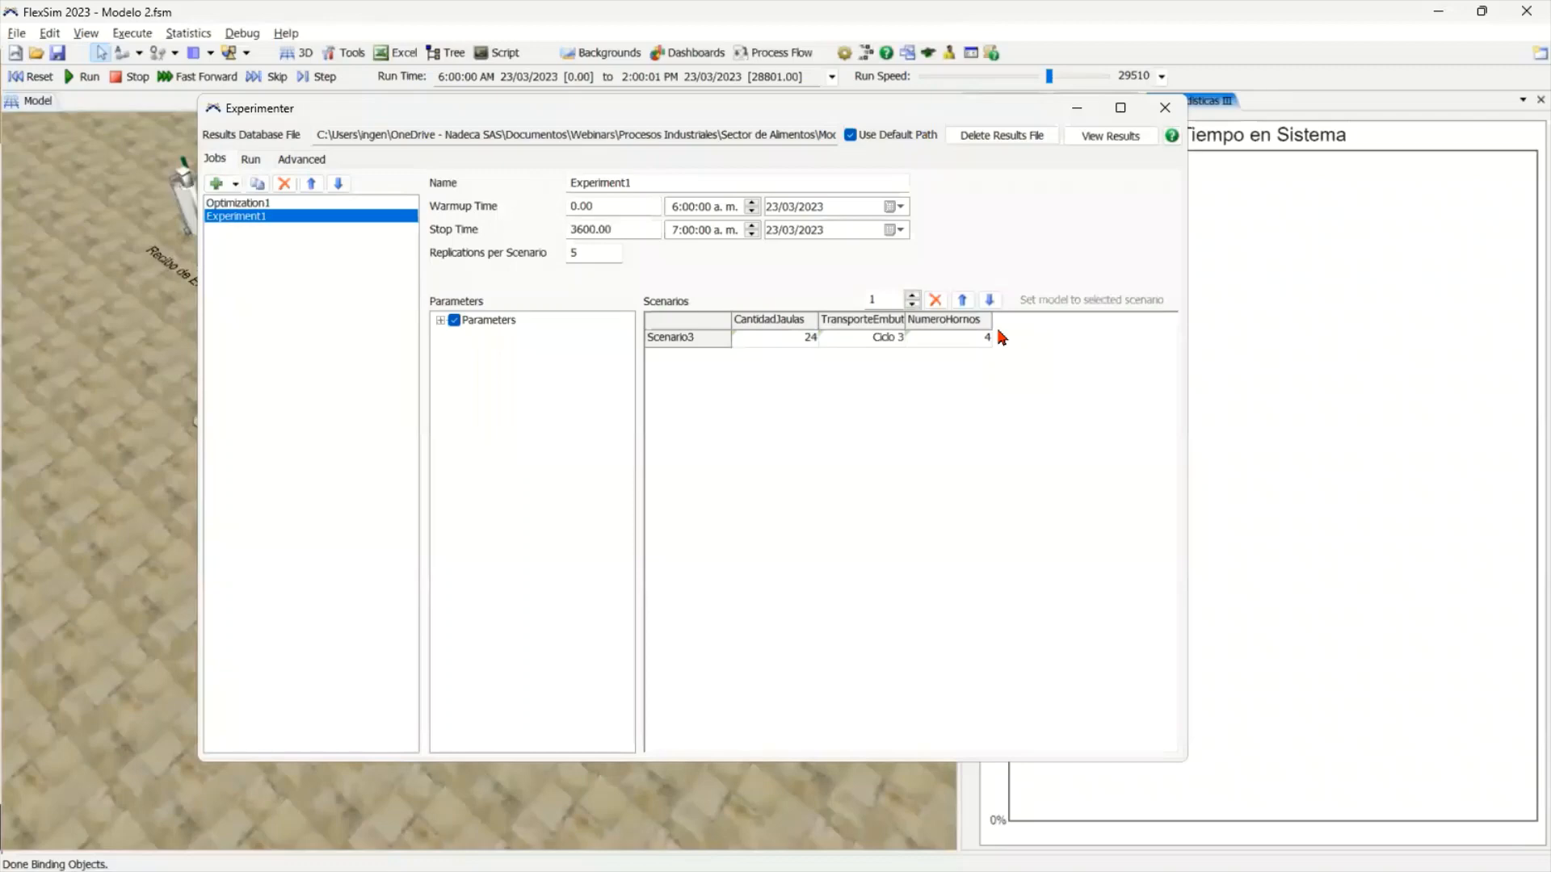
pyautogui.click(403, 207)
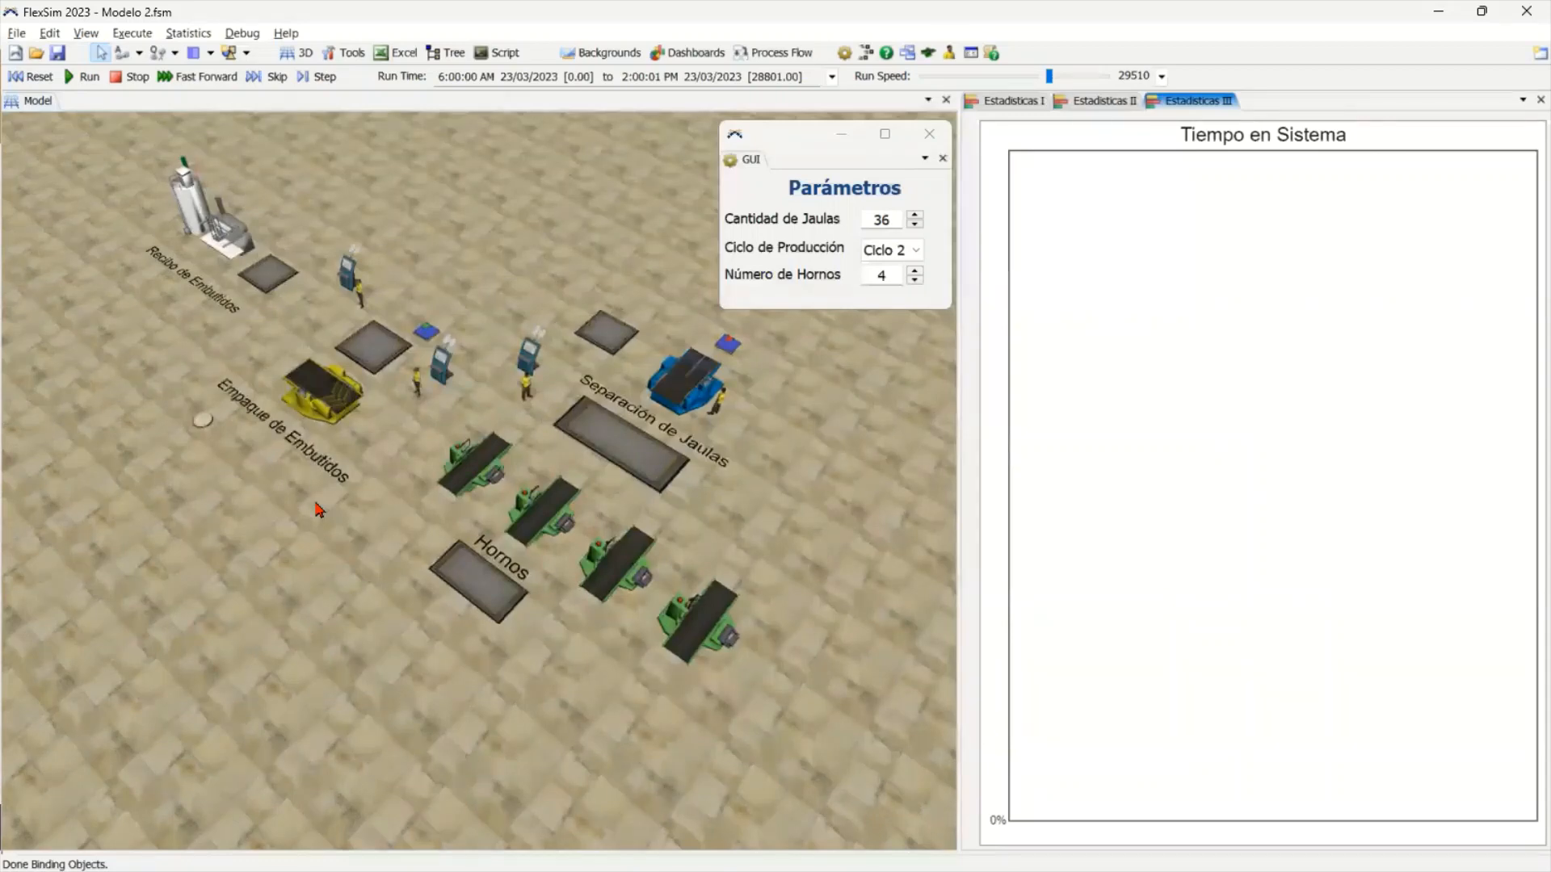
# Switch to Modelo 3 and examine the running pie production line around the palletizer, box sealer and filling vat
pyautogui.hotkey('alt', 'Tab')
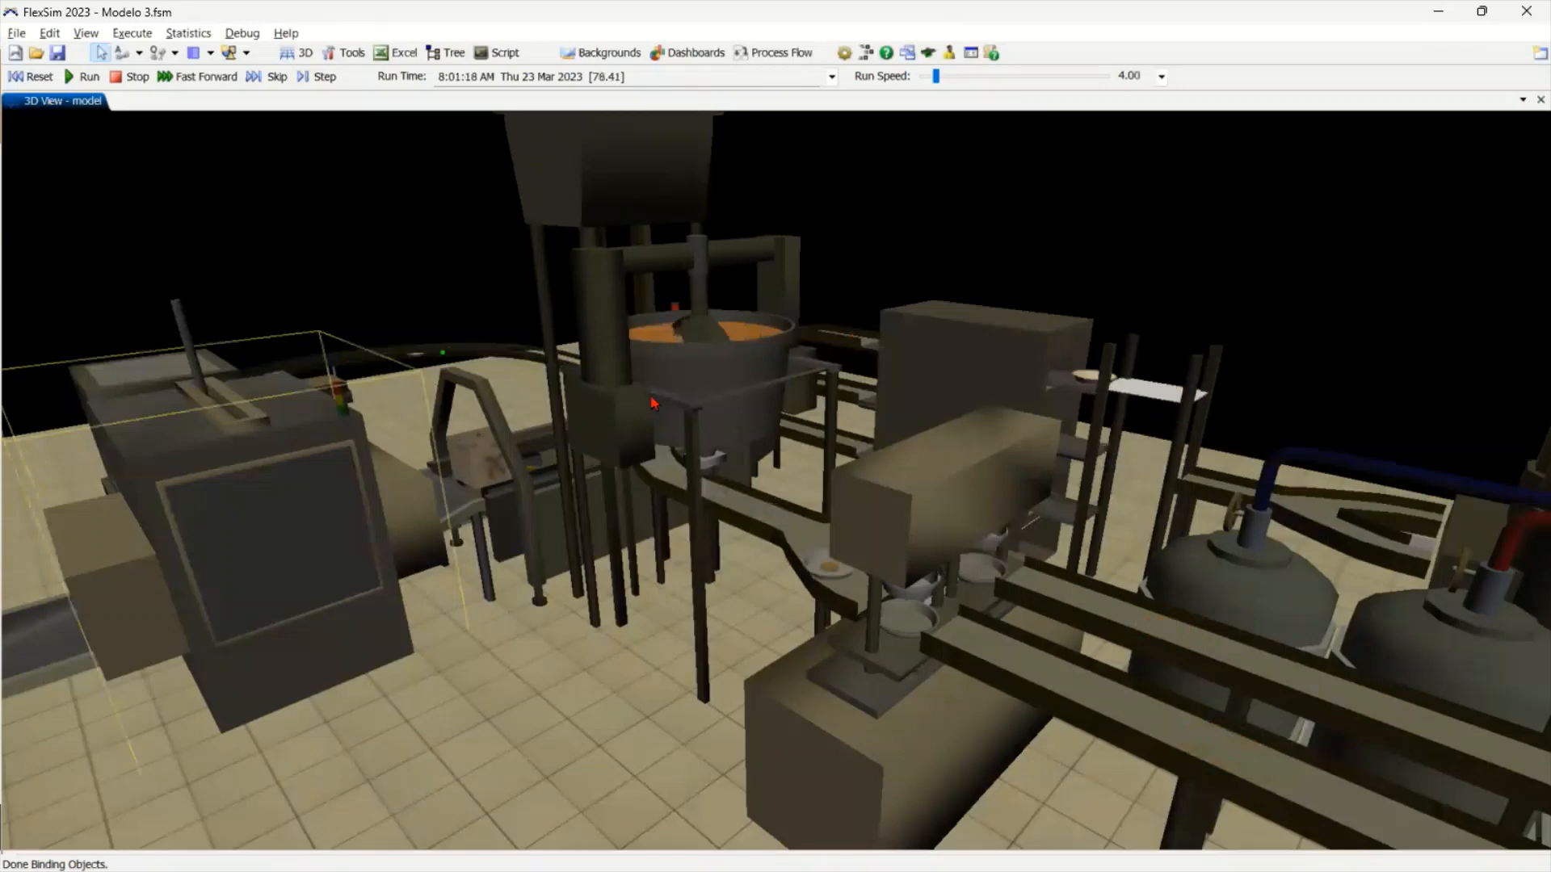
pyautogui.moveTo(592, 537); pyautogui.dragTo(318, 644, button='right')
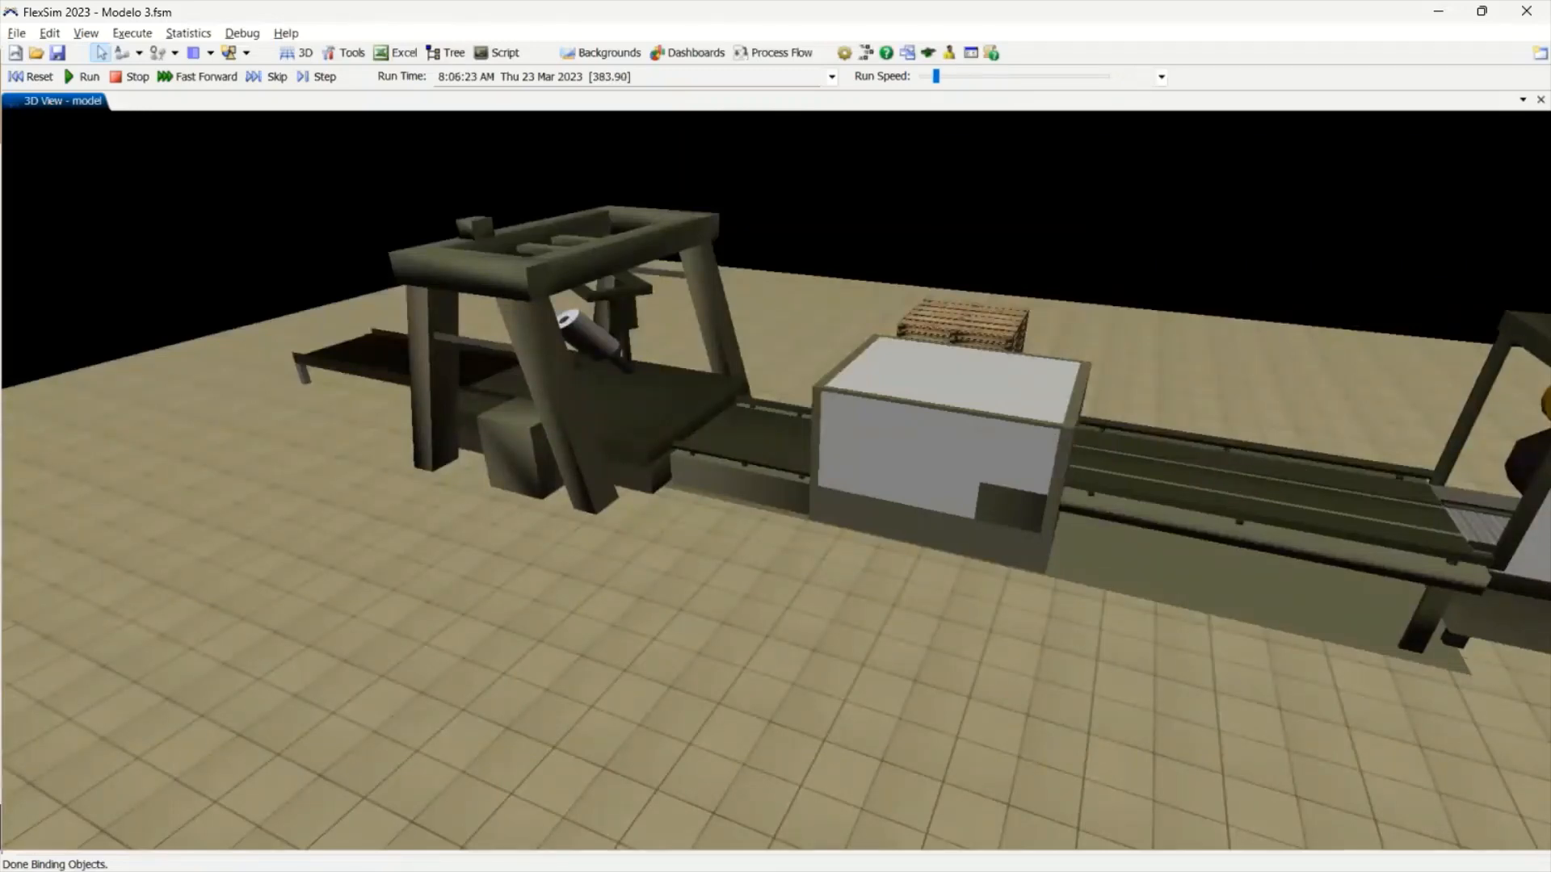
pyautogui.moveTo(937, 76); pyautogui.dragTo(935, 76)
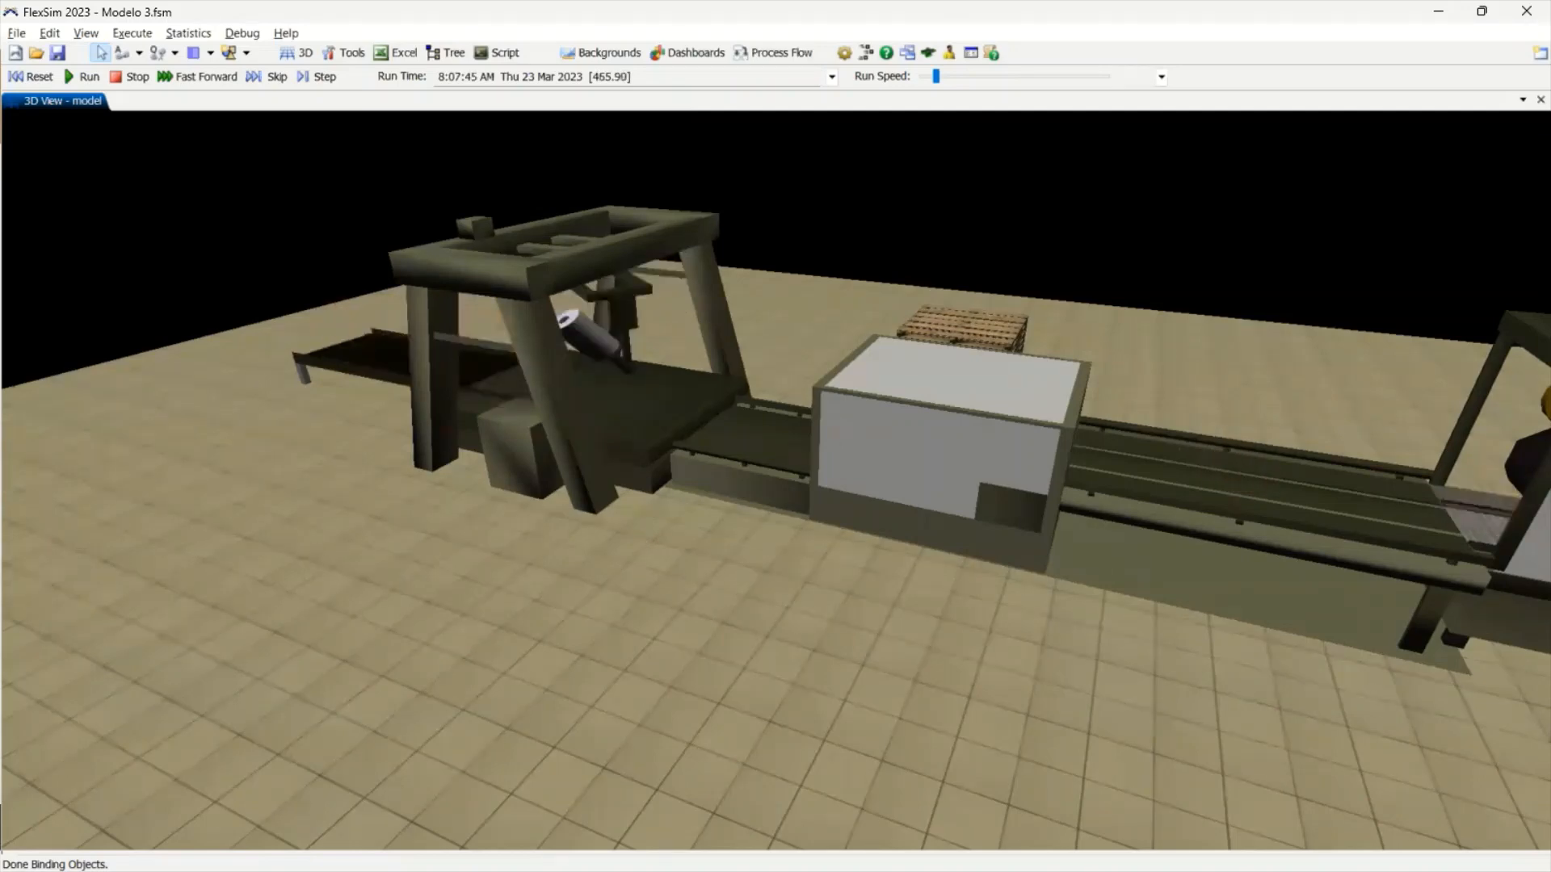
pyautogui.moveTo(776, 501); pyautogui.dragTo(533, 483, button='right')
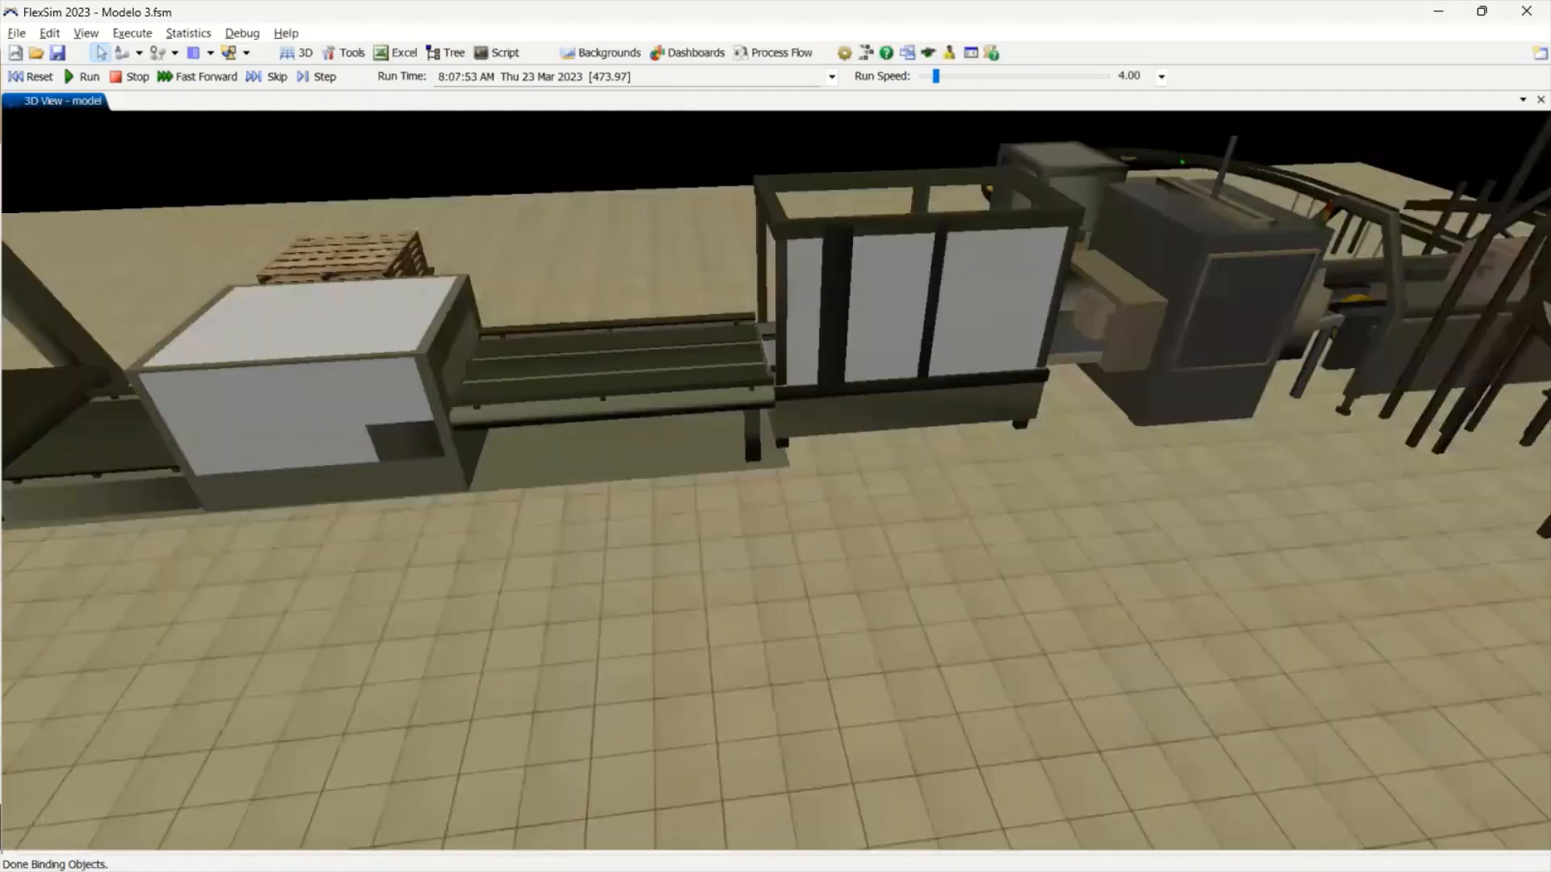
pyautogui.moveTo(775, 484); pyautogui.dragTo(565, 492, button='right')
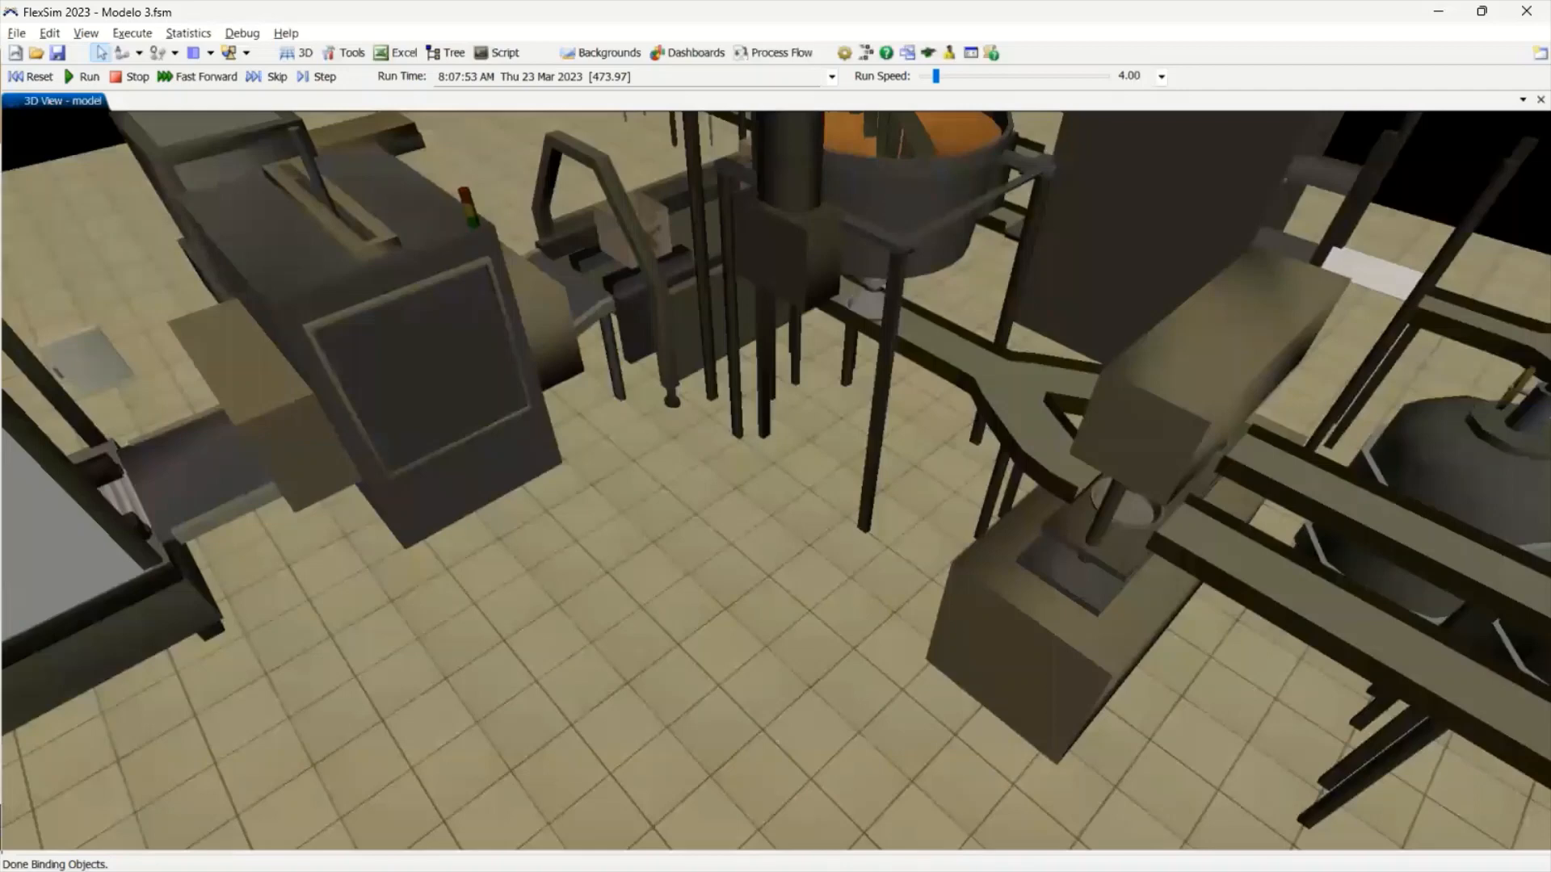
pyautogui.moveTo(775, 485); pyautogui.dragTo(800, 420, button='right')
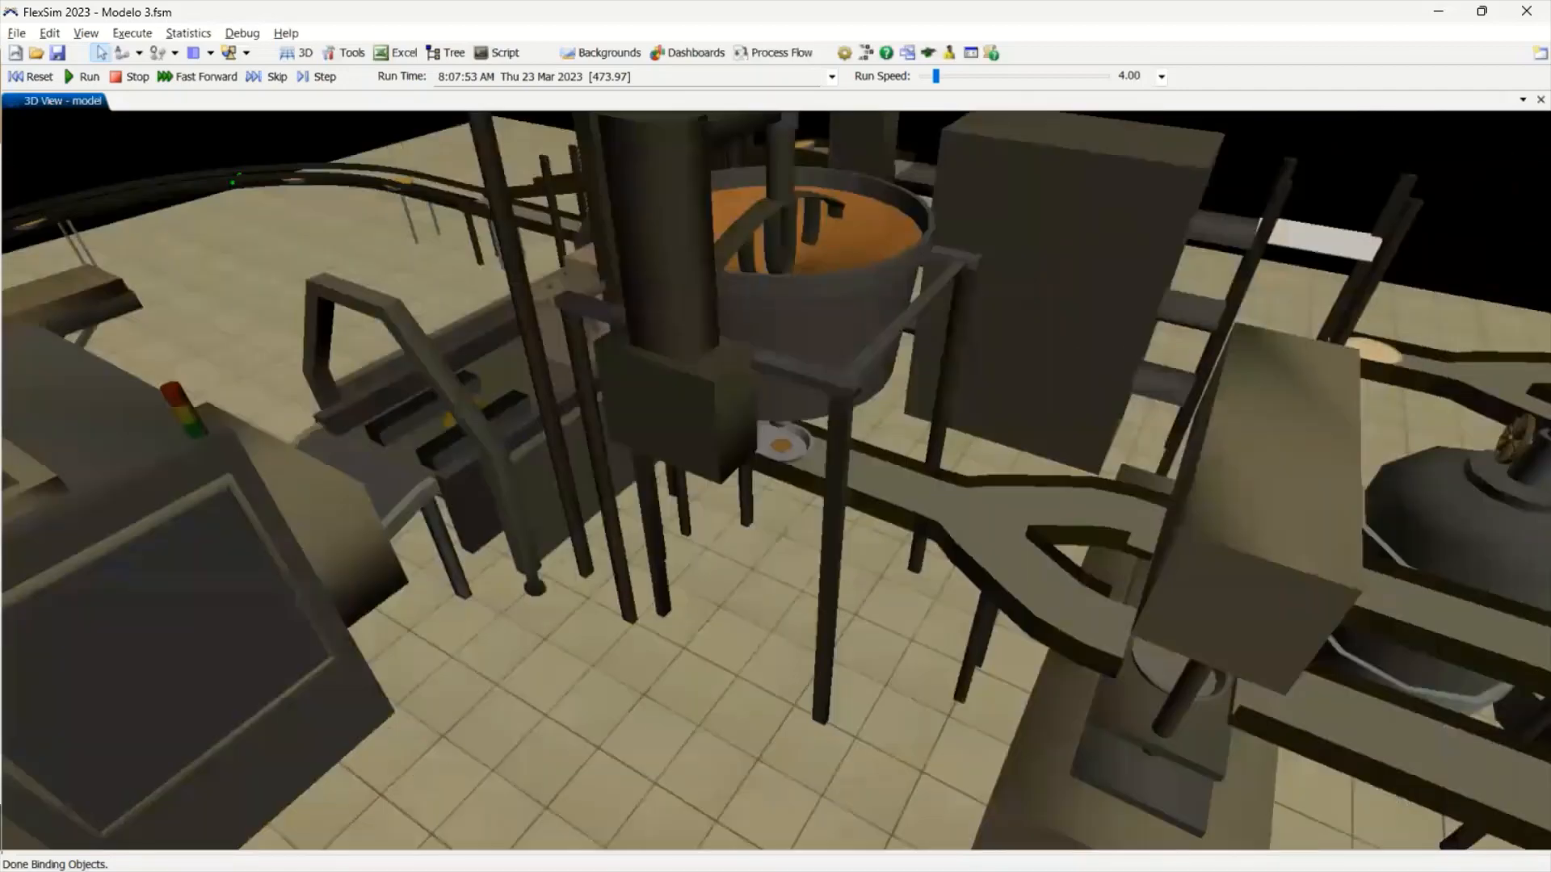
pyautogui.moveTo(776, 485); pyautogui.dragTo(849, 448, button='right')
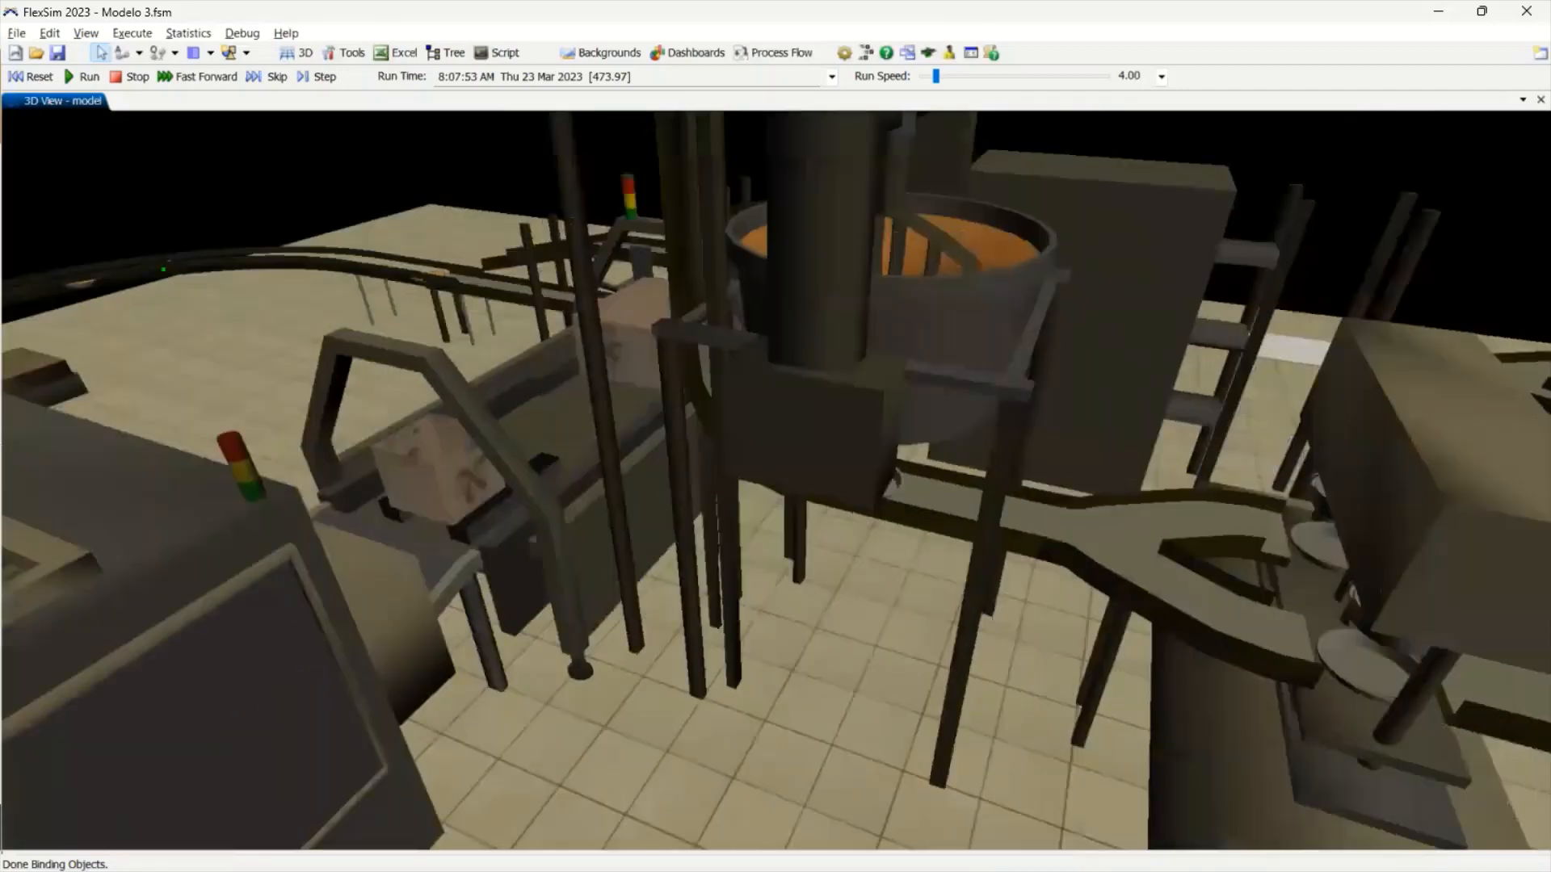
pyautogui.moveTo(776, 485); pyautogui.dragTo(848, 473, button='right')
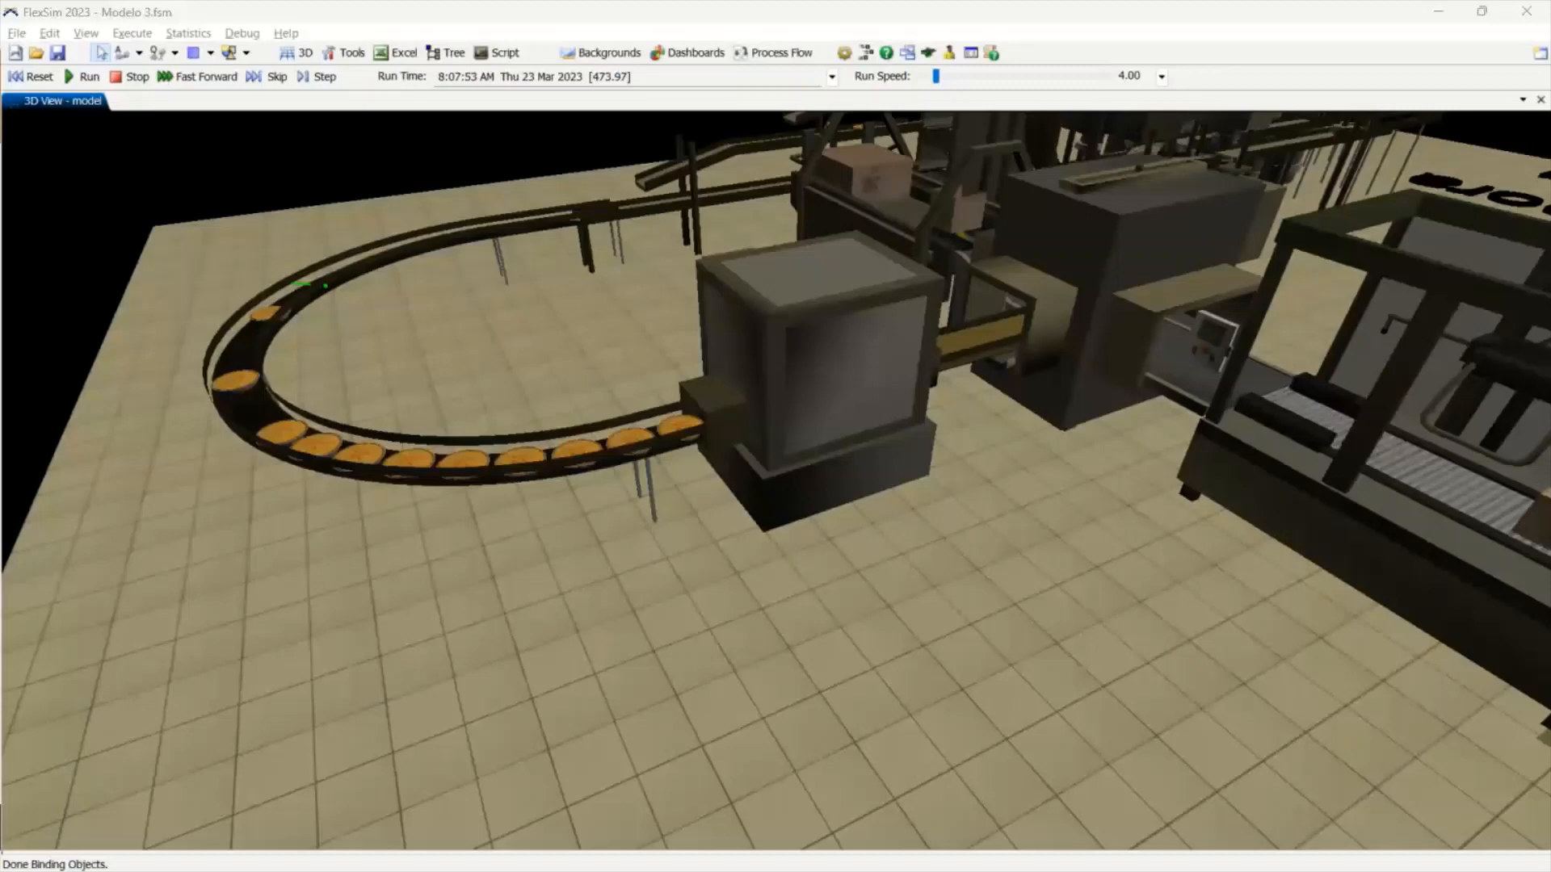
# Follow the pie line from the curved cooling conveyor through the packing machines to the box conveyor and pallet
pyautogui.moveTo(776, 484); pyautogui.dragTo(685, 525, button='right')
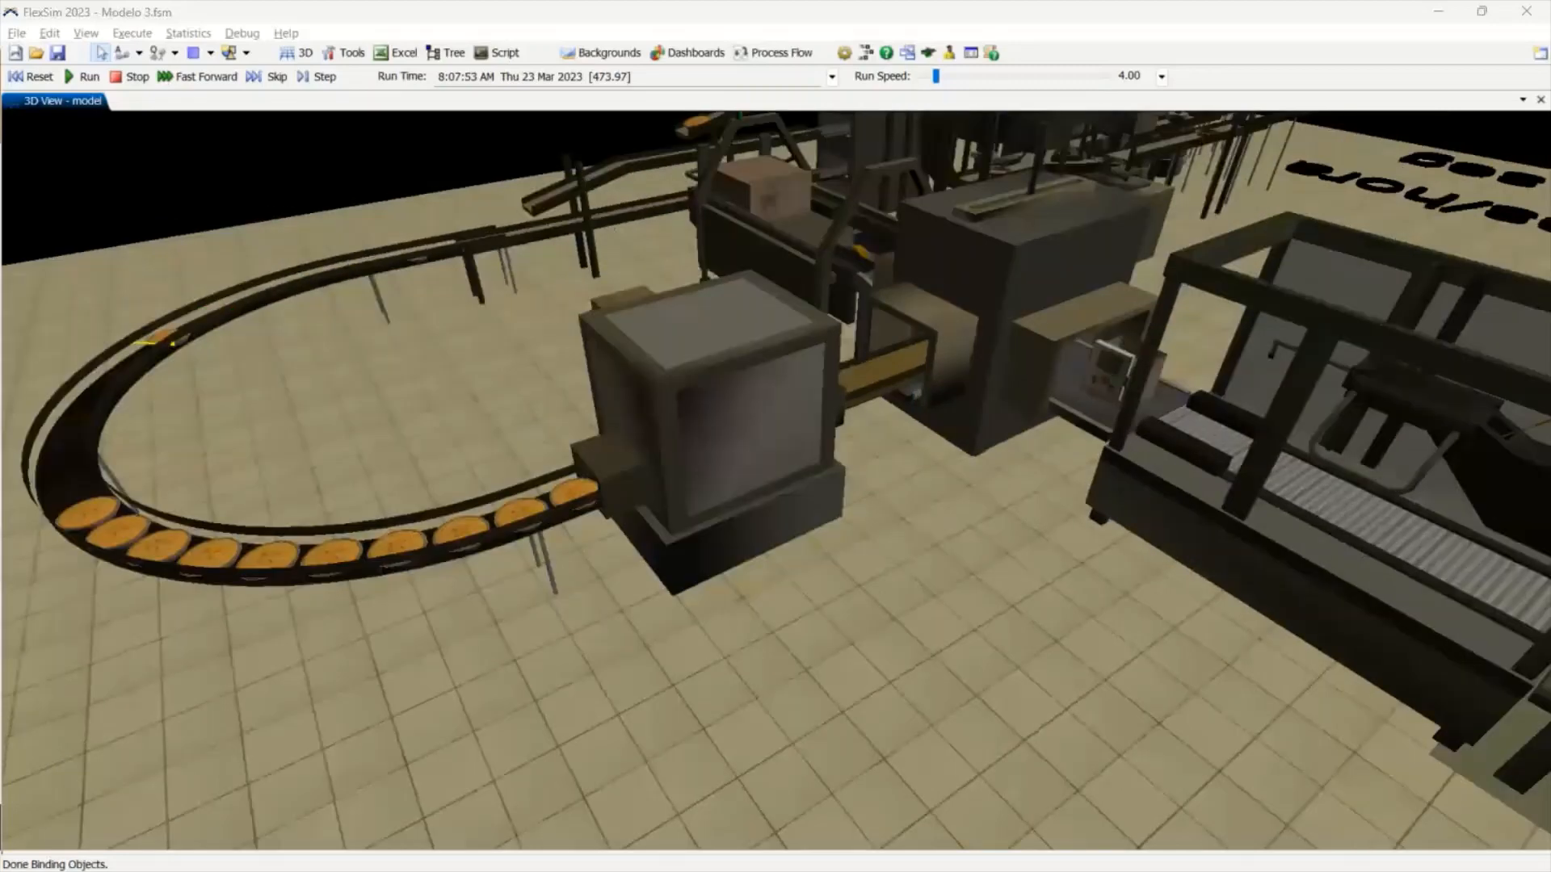
pyautogui.moveTo(775, 484); pyautogui.dragTo(622, 573, button='right')
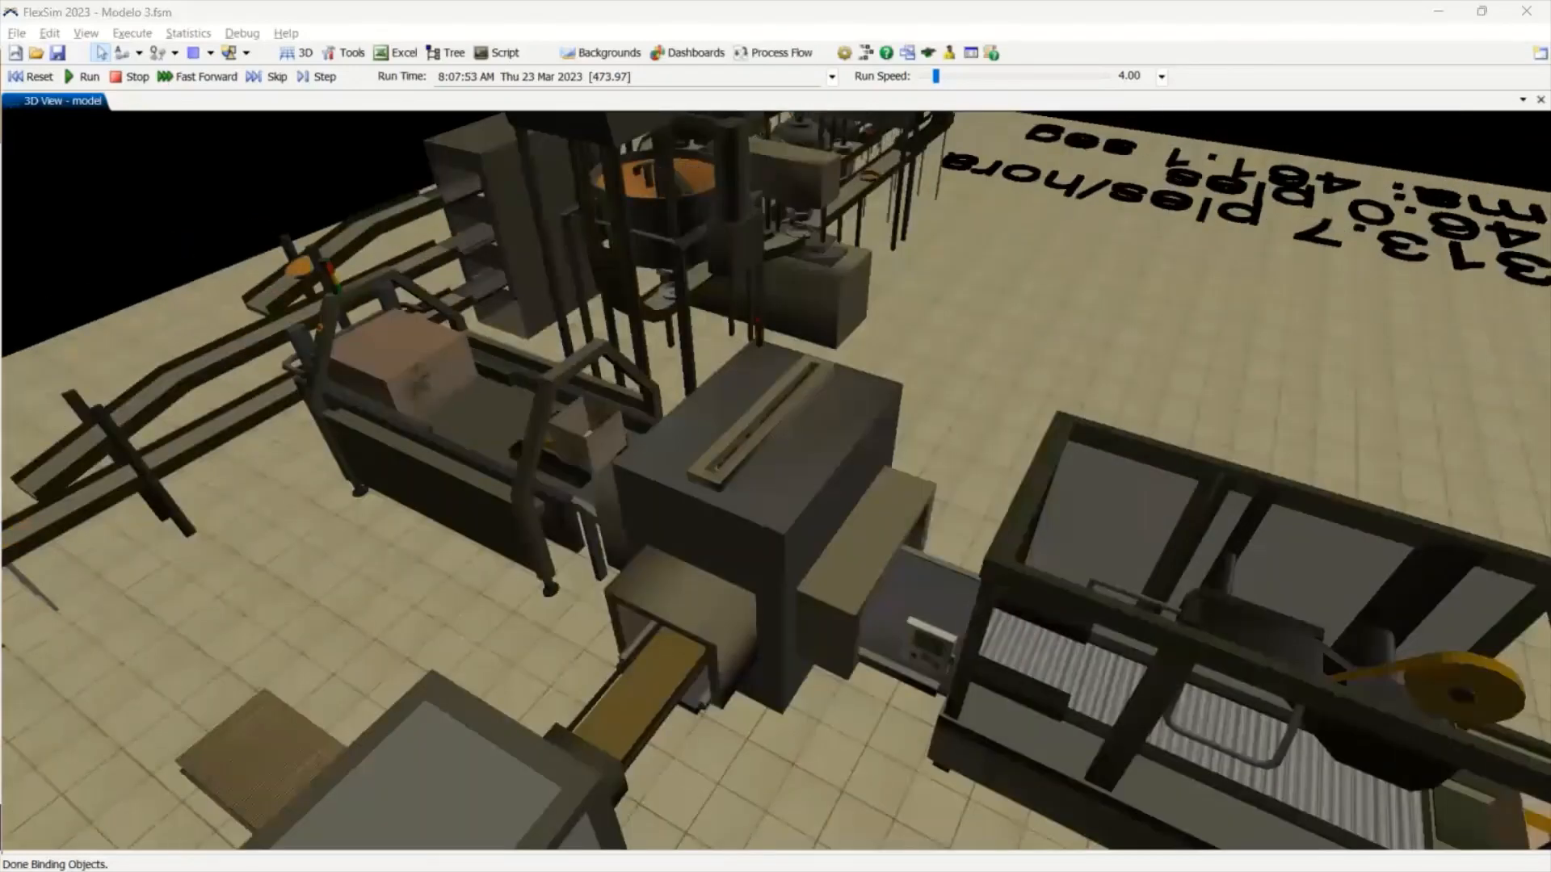
pyautogui.moveTo(775, 485); pyautogui.dragTo(566, 452, button='right')
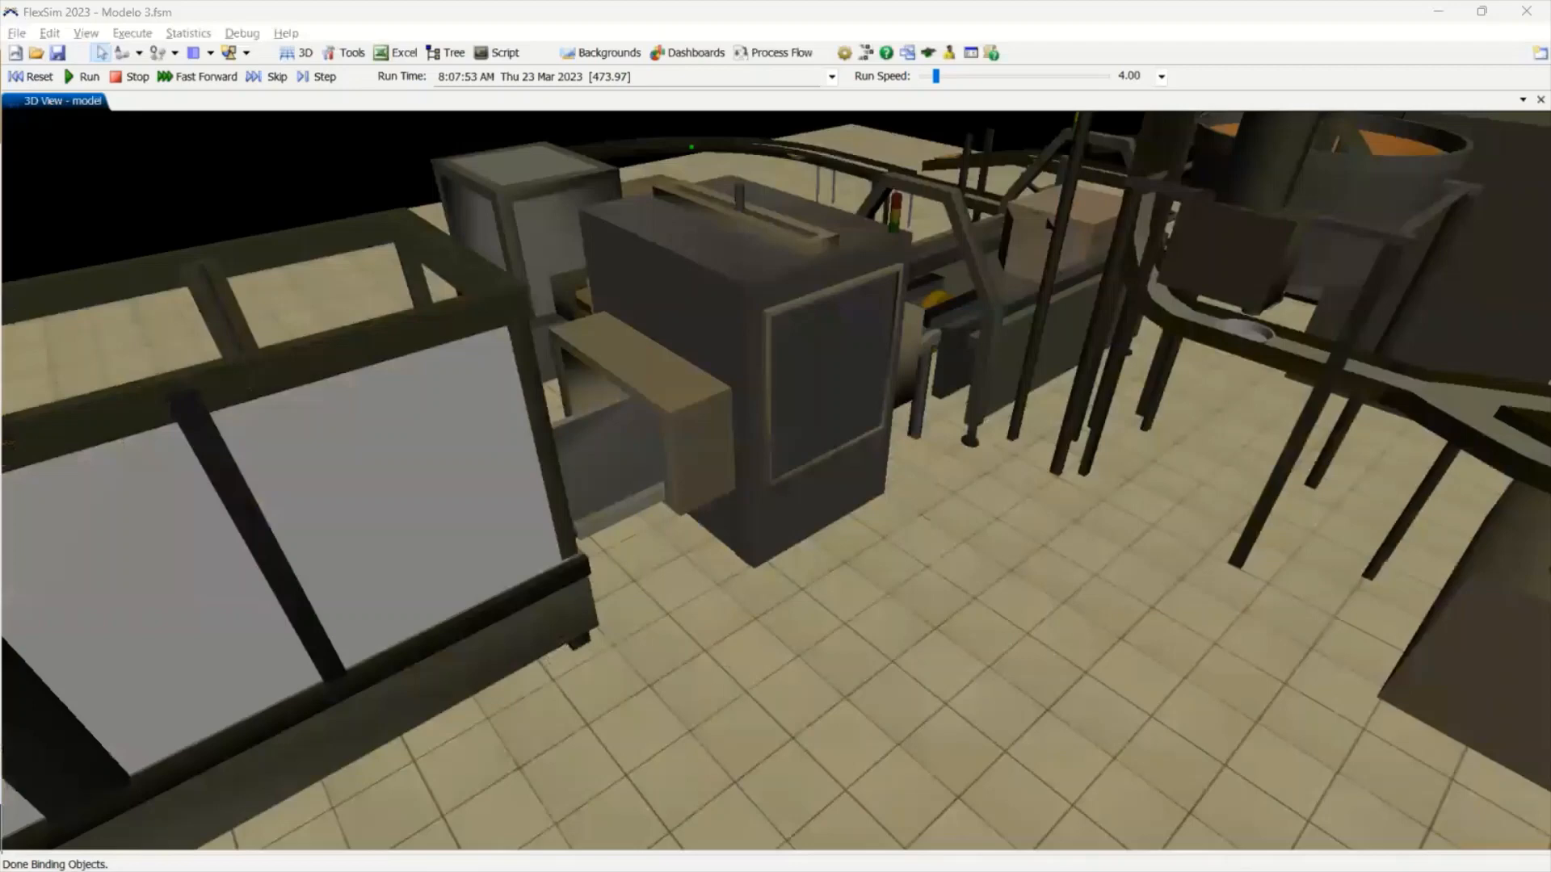
pyautogui.moveTo(775, 485); pyautogui.dragTo(687, 464, button='right')
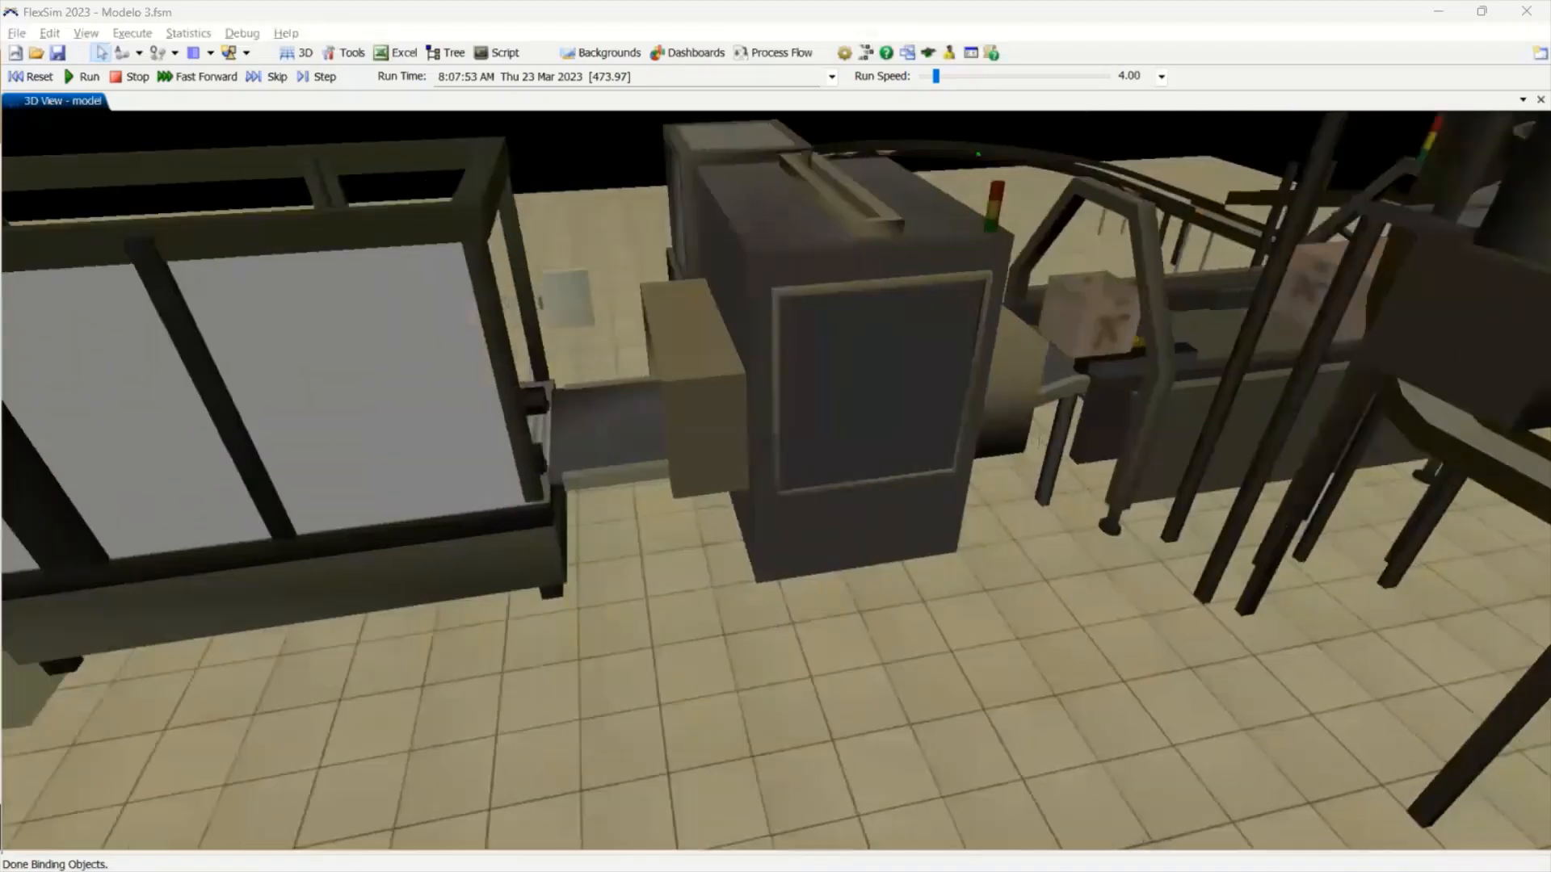
pyautogui.moveTo(686, 581); pyautogui.dragTo(860, 579)
pyautogui.moveTo(686, 582); pyautogui.dragTo(941, 577)
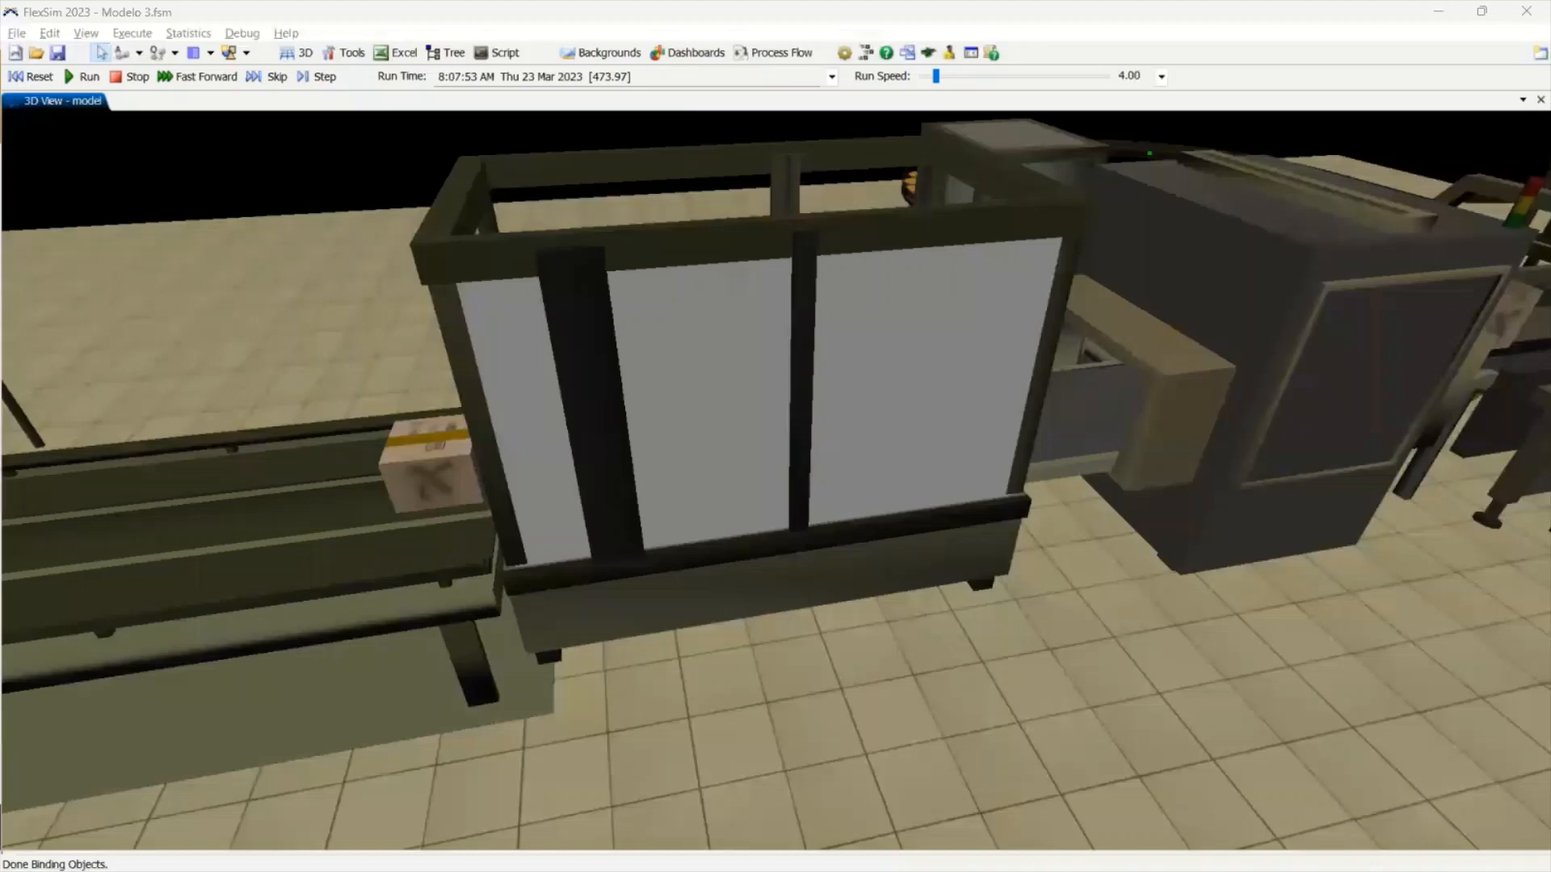
pyautogui.moveTo(687, 582); pyautogui.dragTo(753, 579)
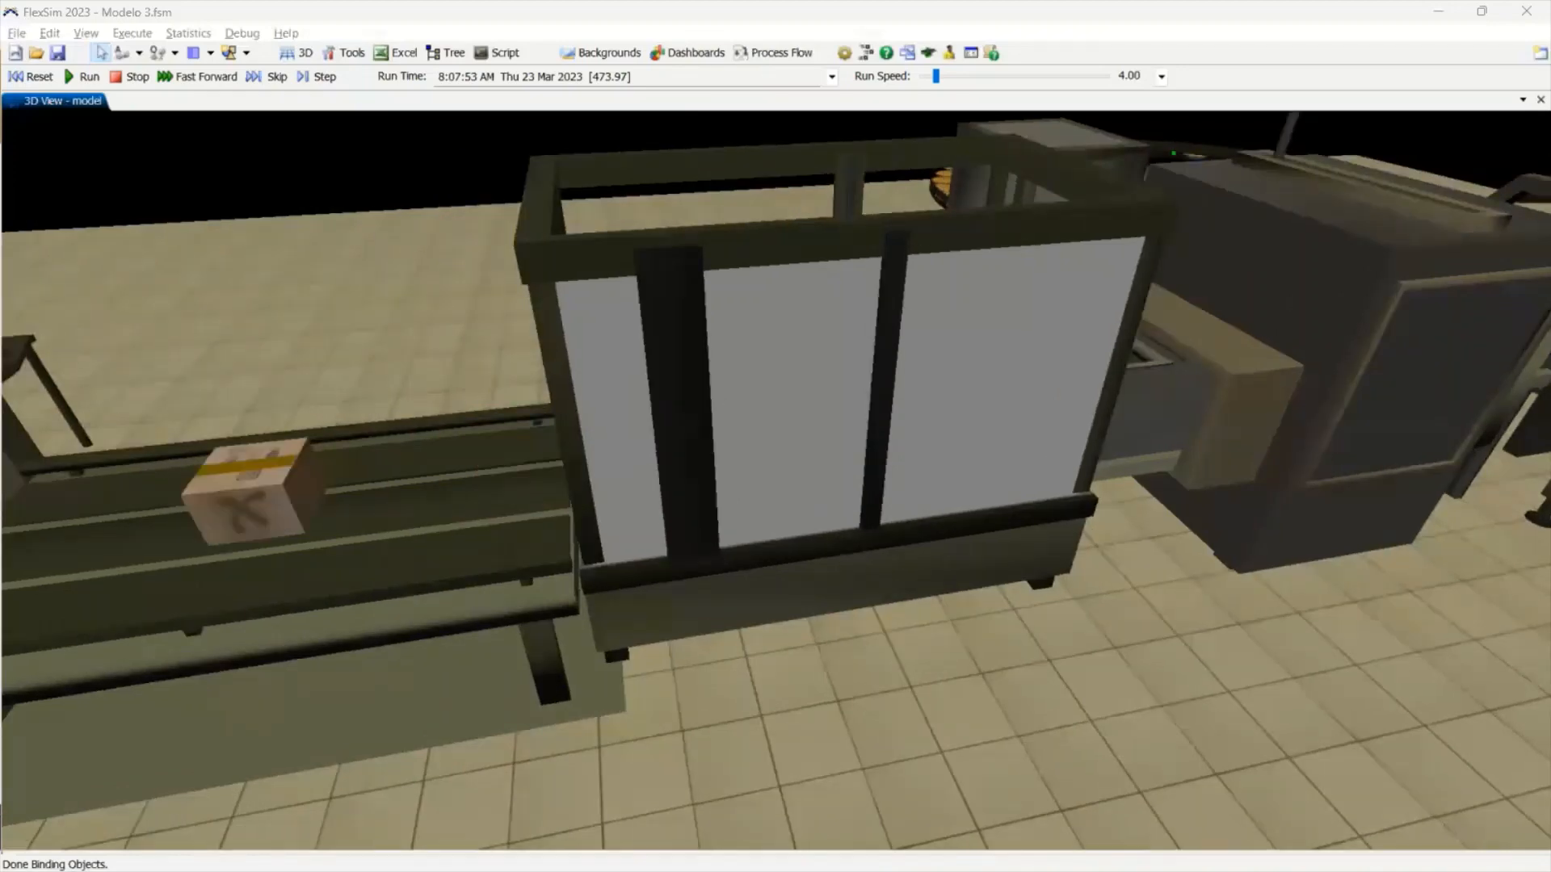
pyautogui.moveTo(646, 598); pyautogui.dragTo(1034, 509)
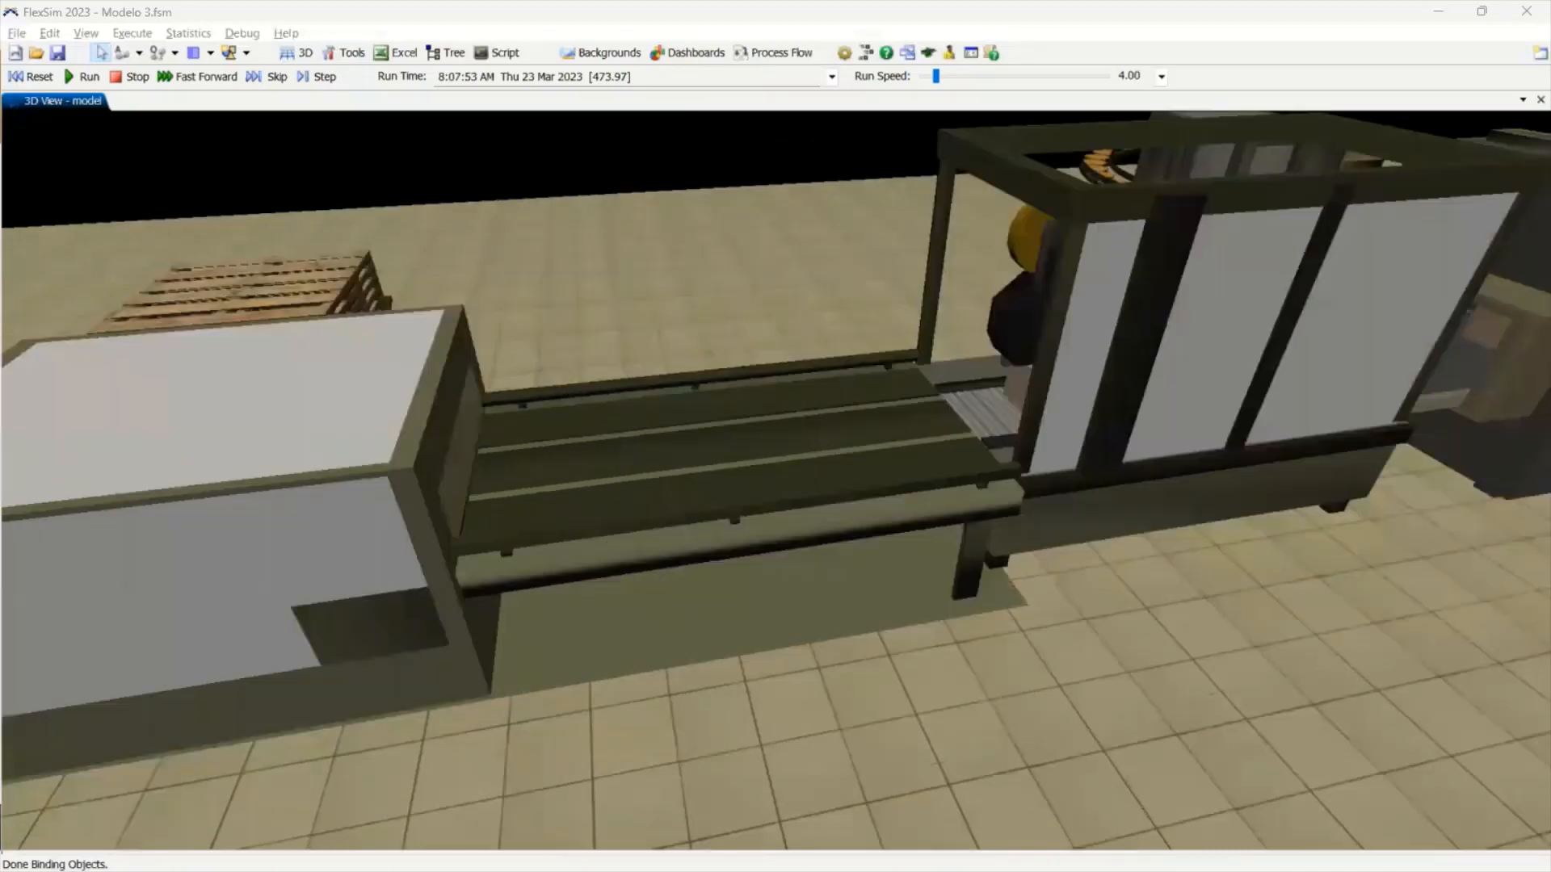
pyautogui.moveTo(614, 582); pyautogui.dragTo(1018, 489)
pyautogui.moveTo(760, 614); pyautogui.dragTo(848, 591)
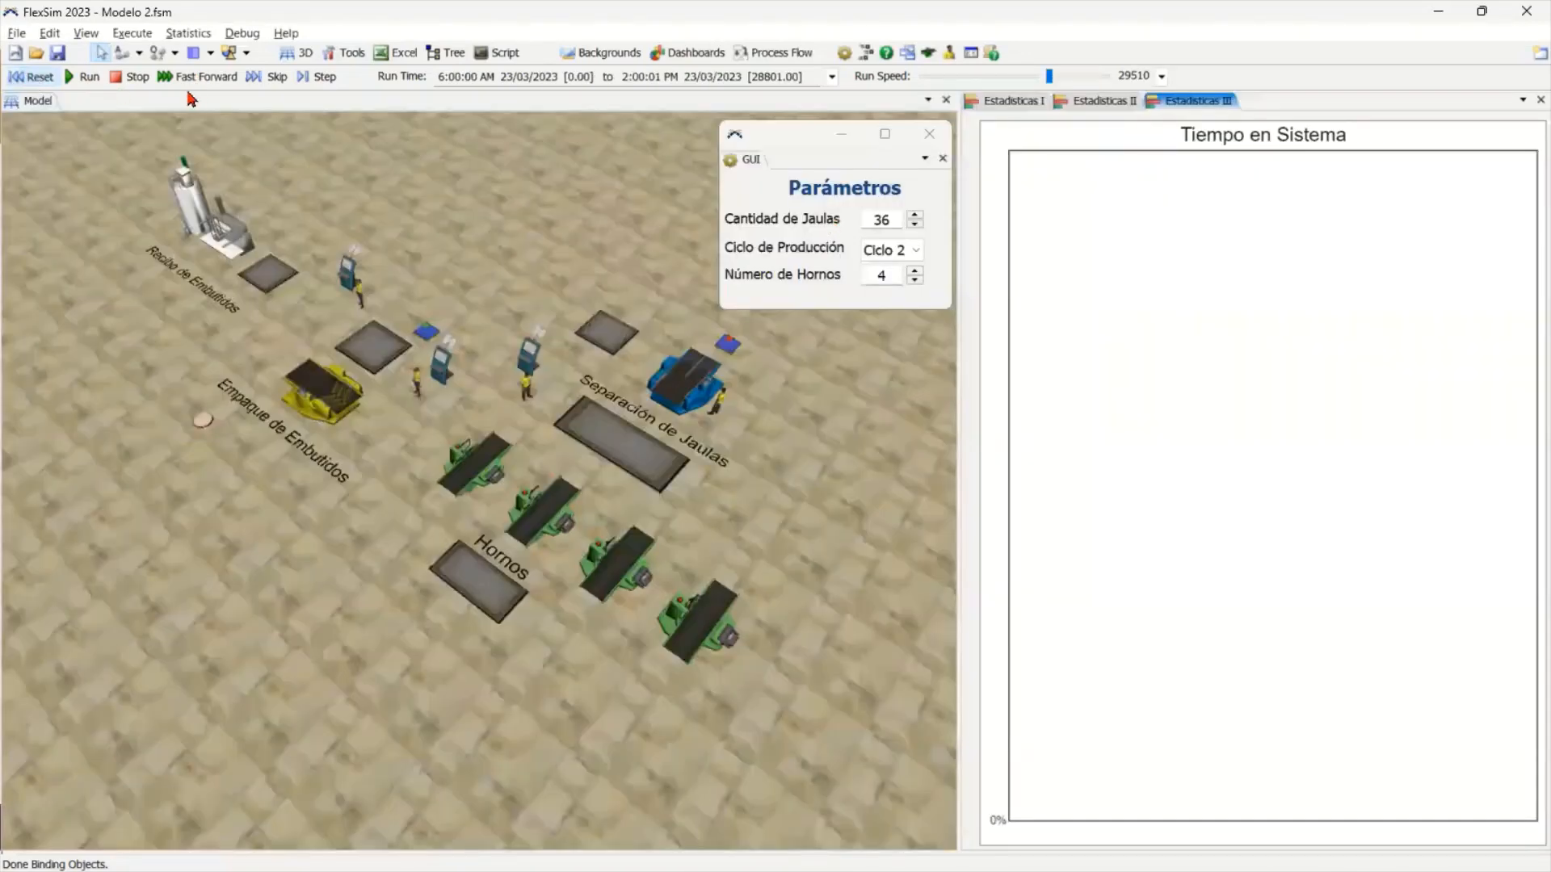
# Fast-forward Modelo 2 with Cantidad de Jaulas at 12 and 20, and review the packing wait-time charts in Estadisticas I
pyautogui.click(211, 84)
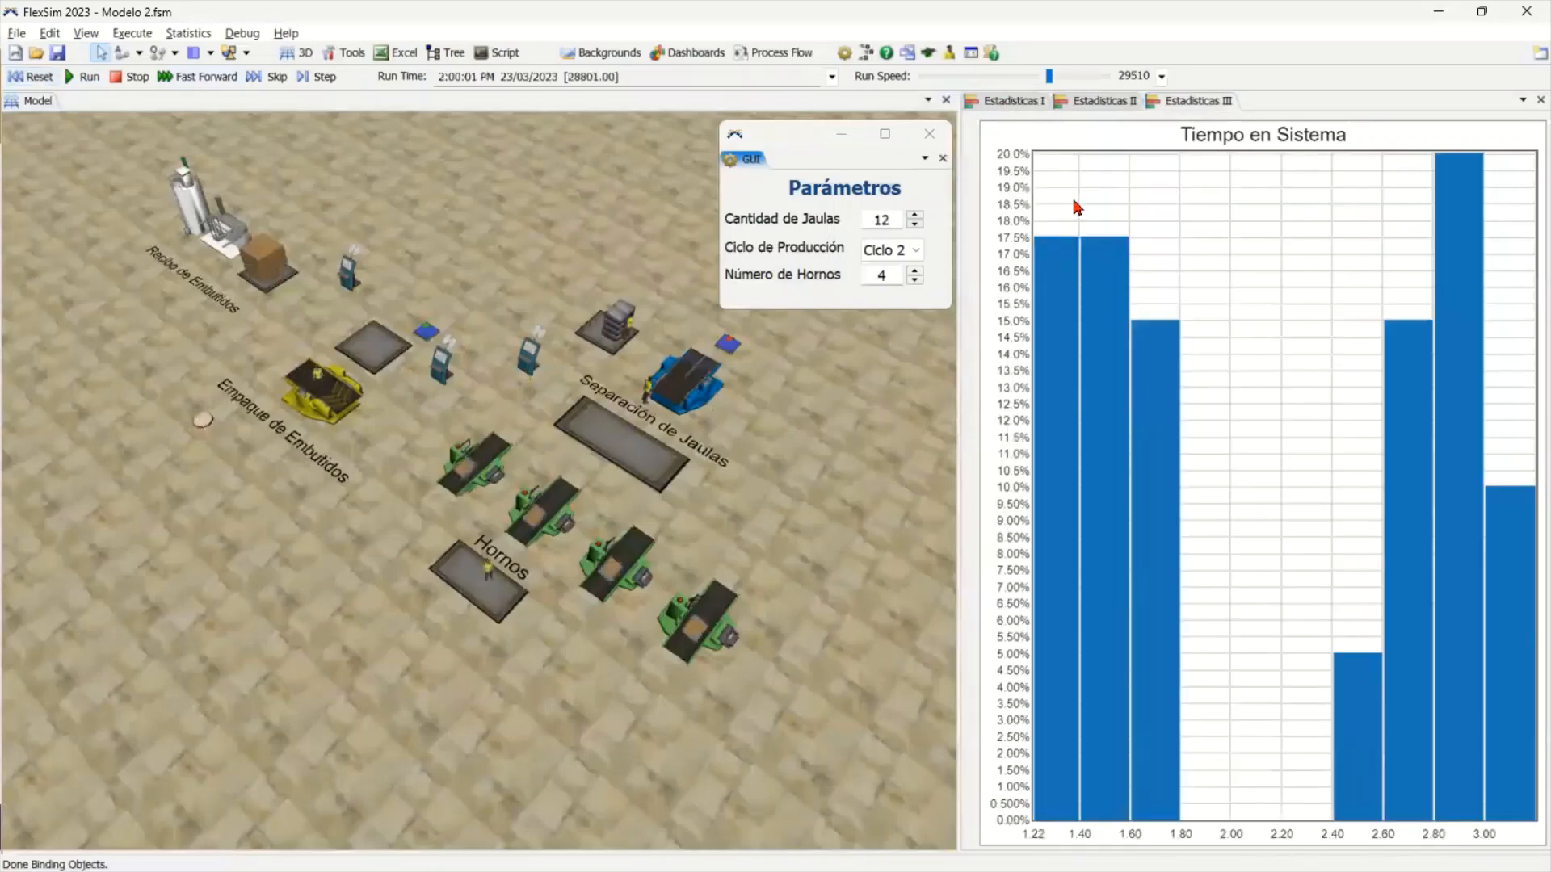
pyautogui.scroll(-10, 1076, 207)
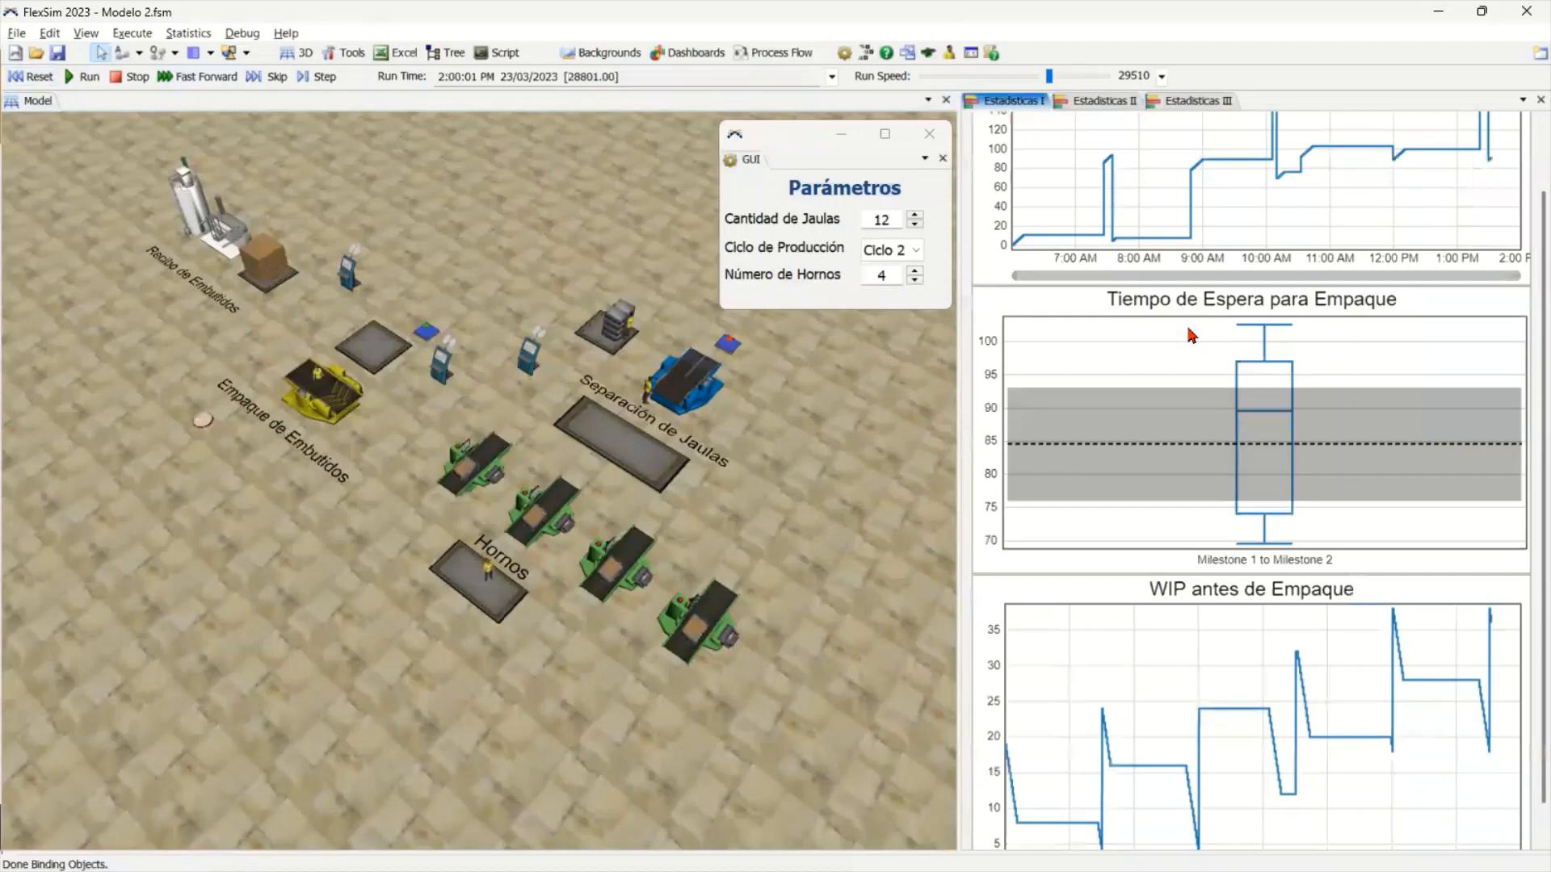
pyautogui.scroll(1, 1187, 329)
pyautogui.rightClick(1187, 329)
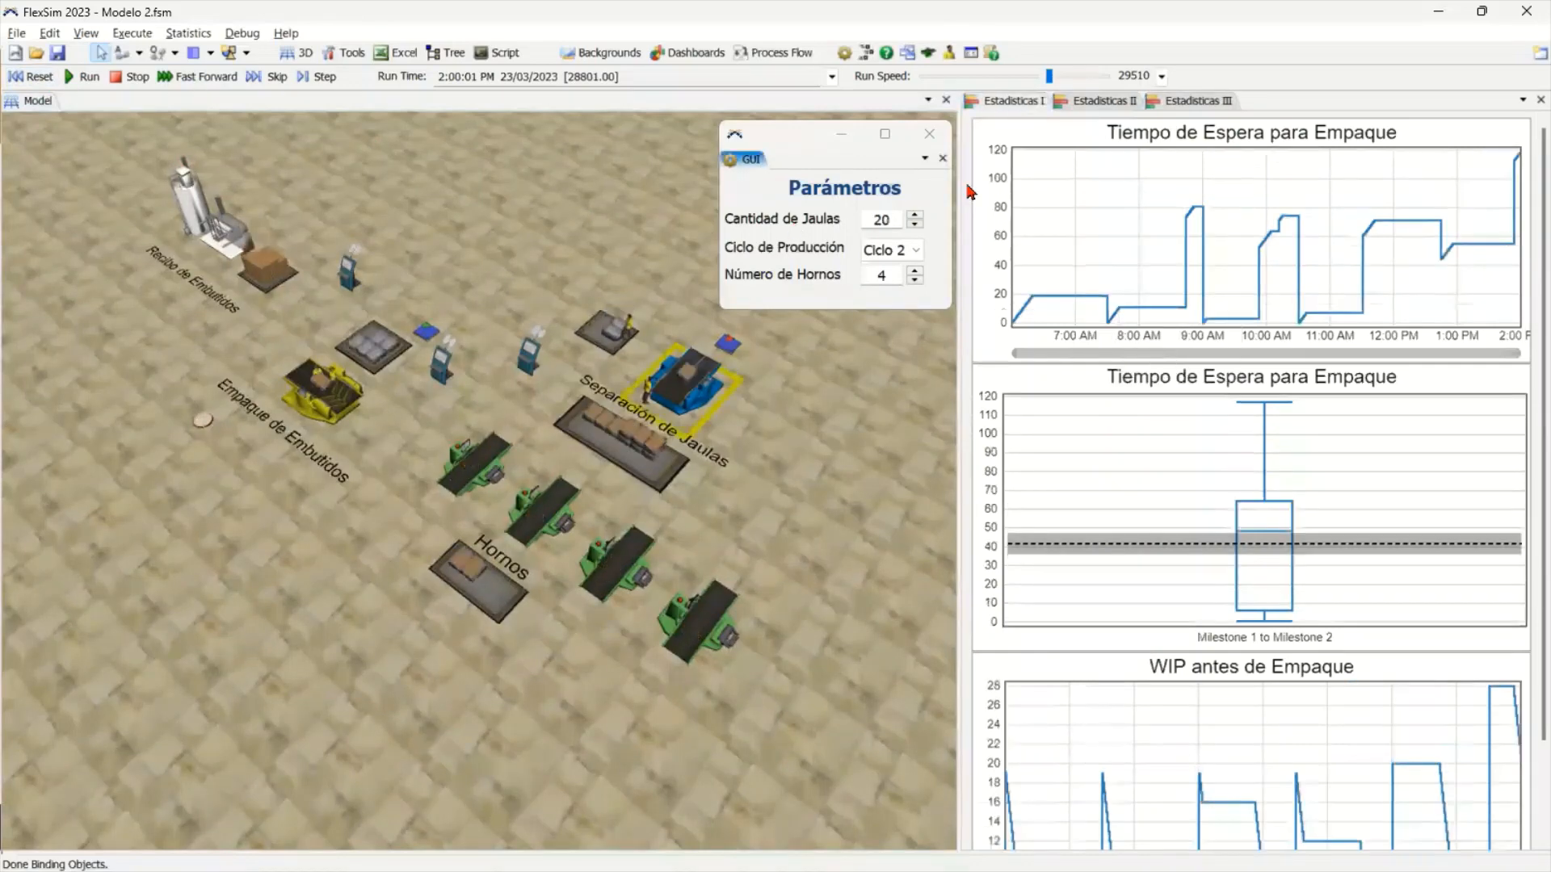
pyautogui.rightClick(1099, 193)
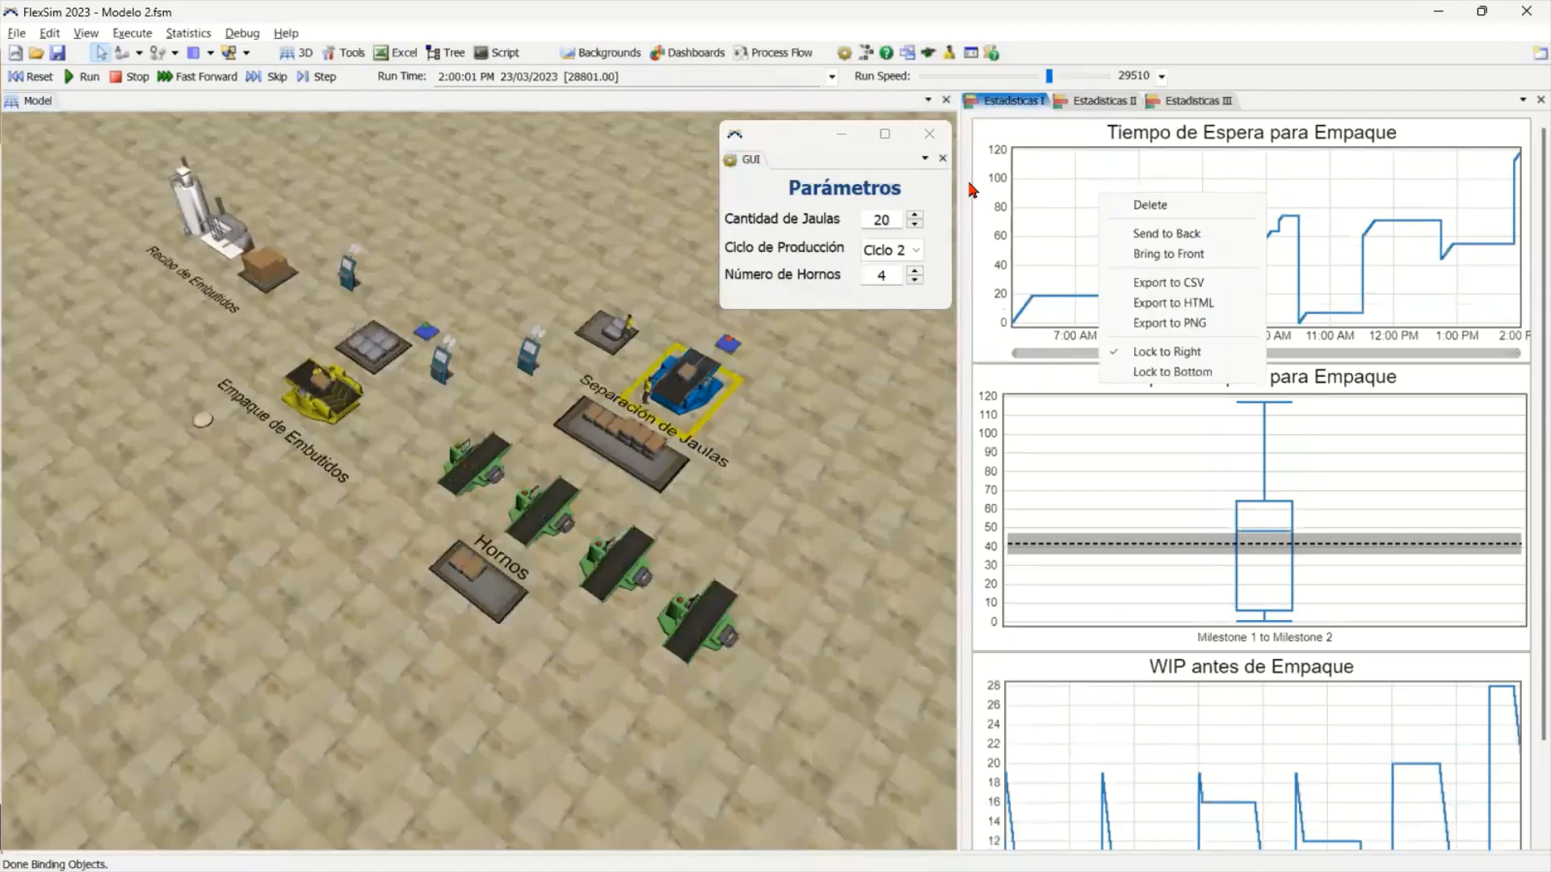
pyautogui.click(969, 184)
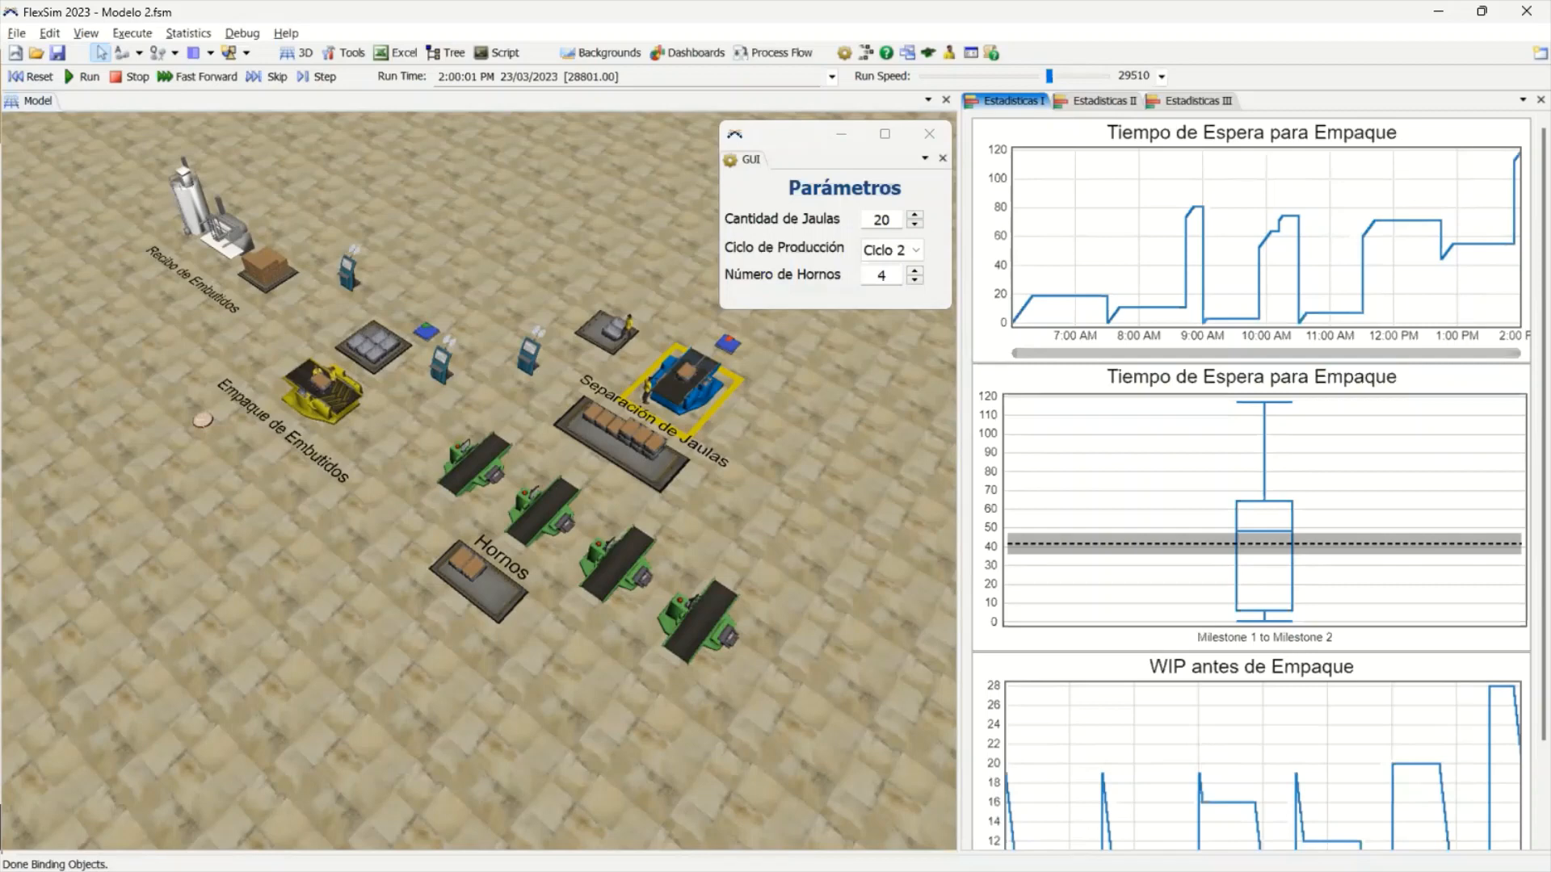
# Return to Modelo 3 and examine the pie line from the tanks and silos through the three-level oven to the packing machines
pyautogui.hotkey('alt', 'space')
pyautogui.press('Escape')
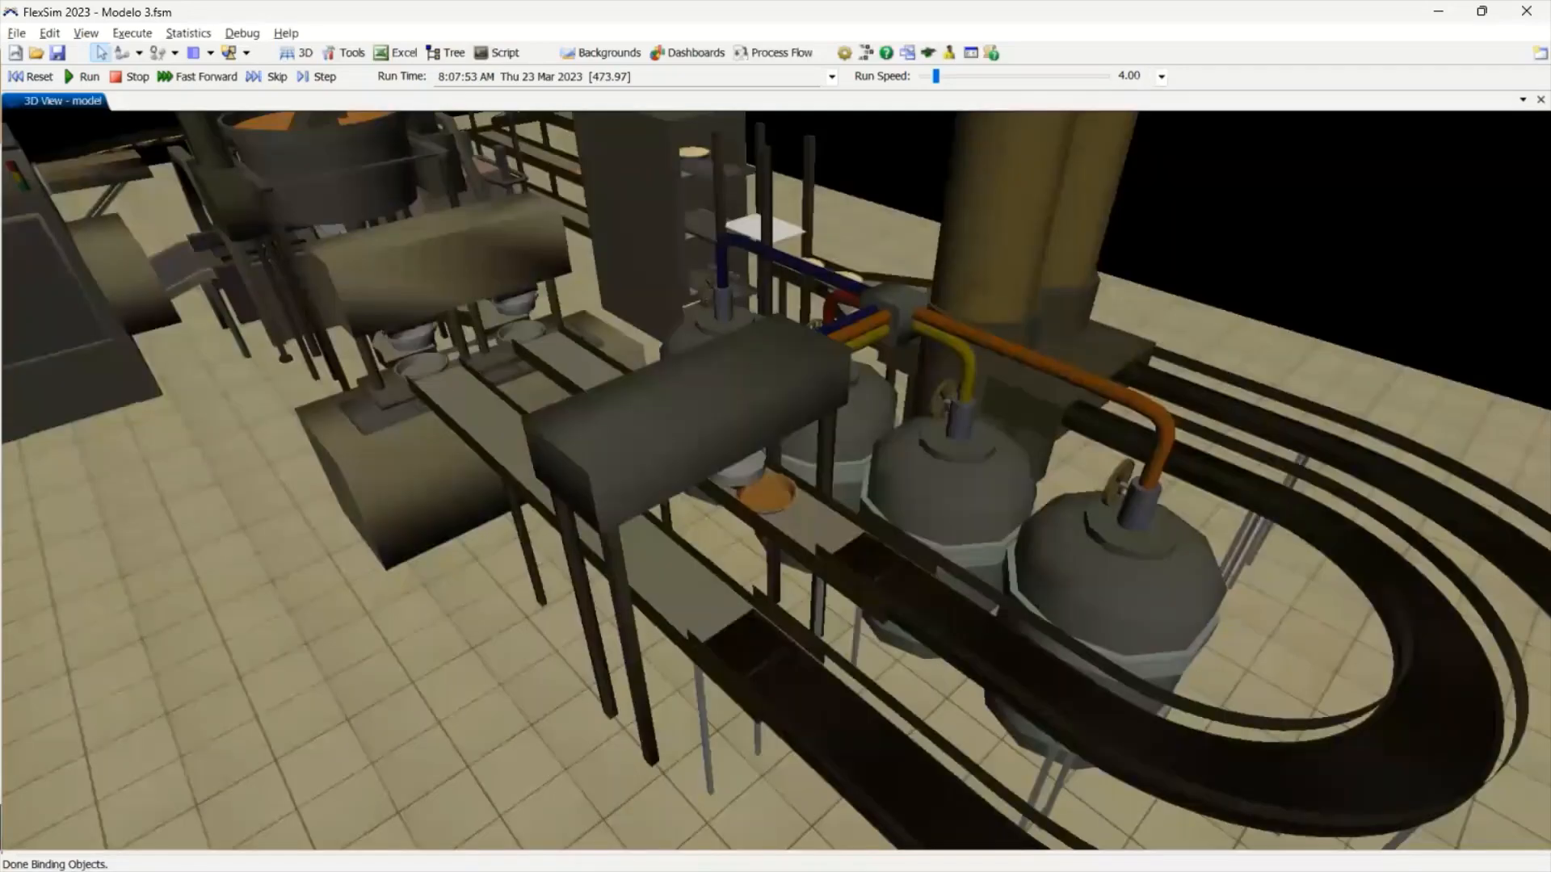
pyautogui.moveTo(775, 480); pyautogui.dragTo(678, 476, button='right')
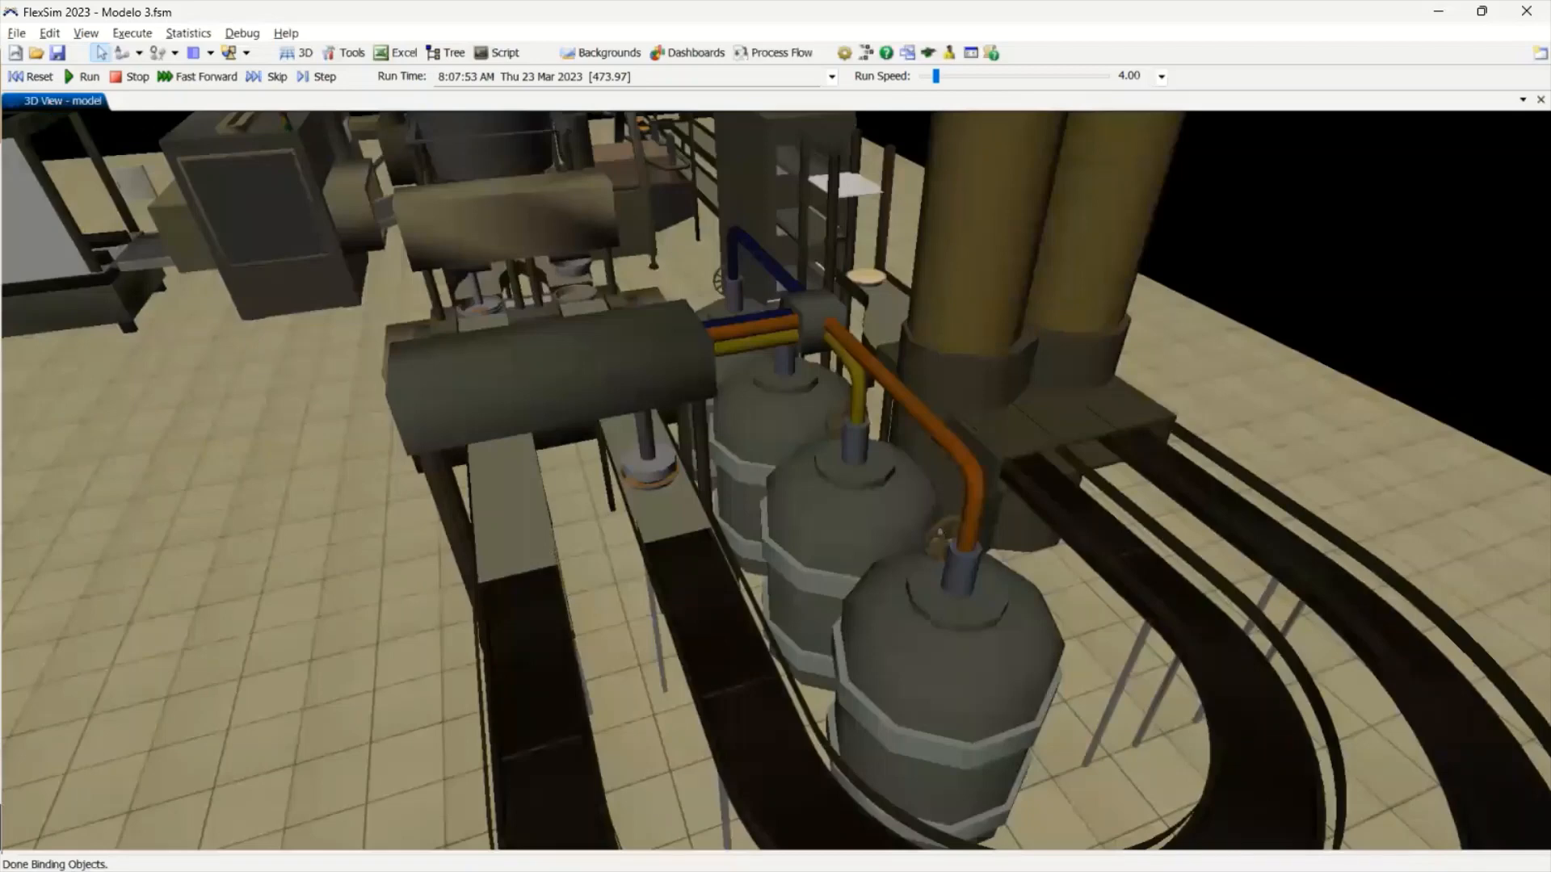
pyautogui.moveTo(775, 480); pyautogui.dragTo(614, 477, button='right')
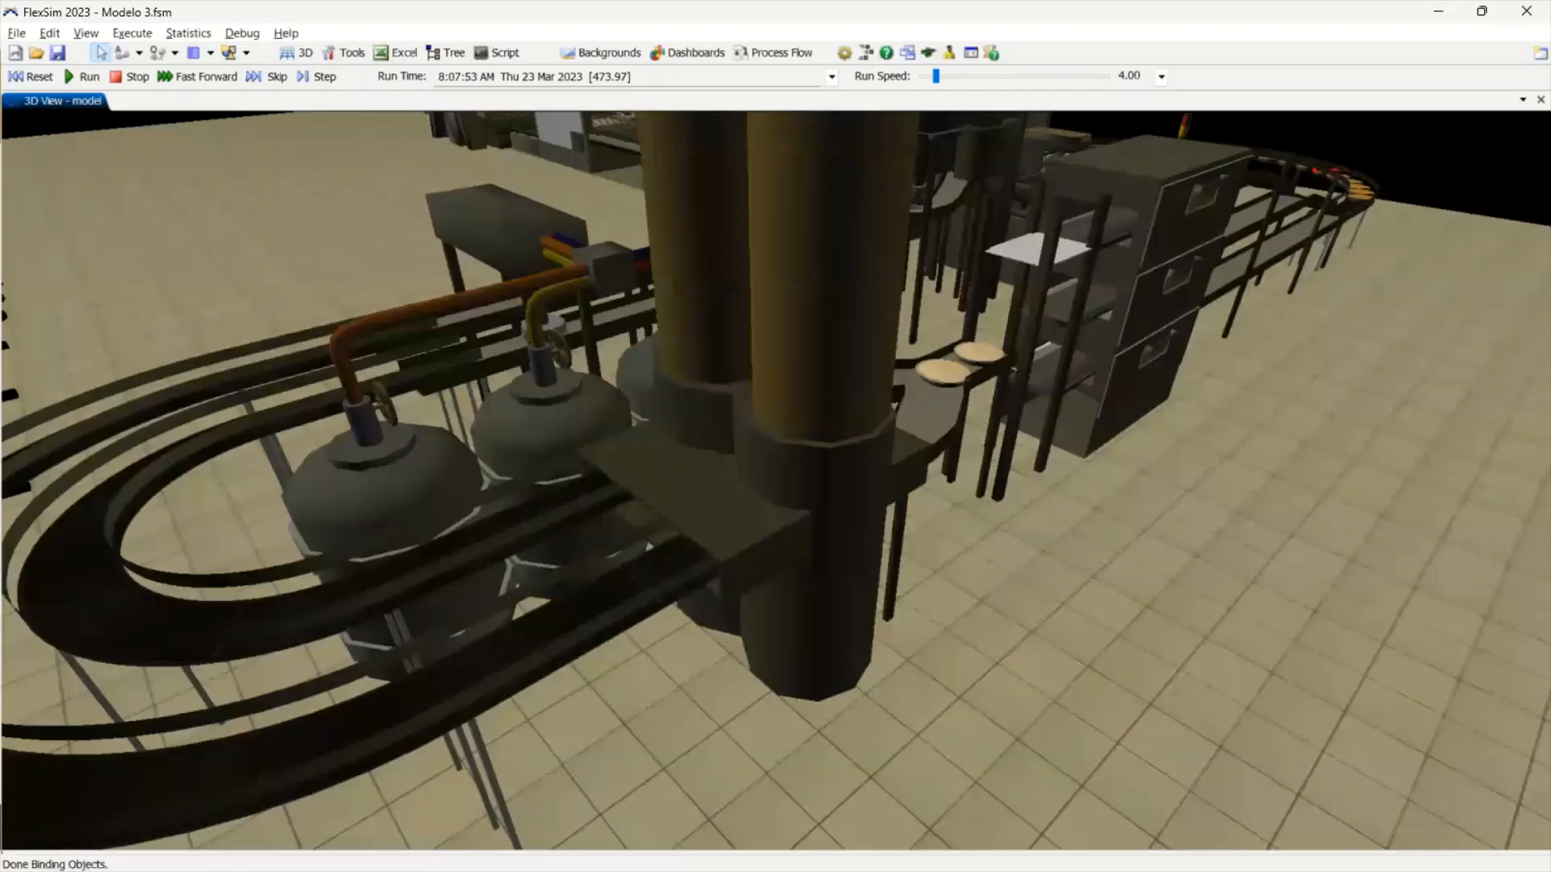
pyautogui.moveTo(775, 481); pyautogui.dragTo(727, 479, button='right')
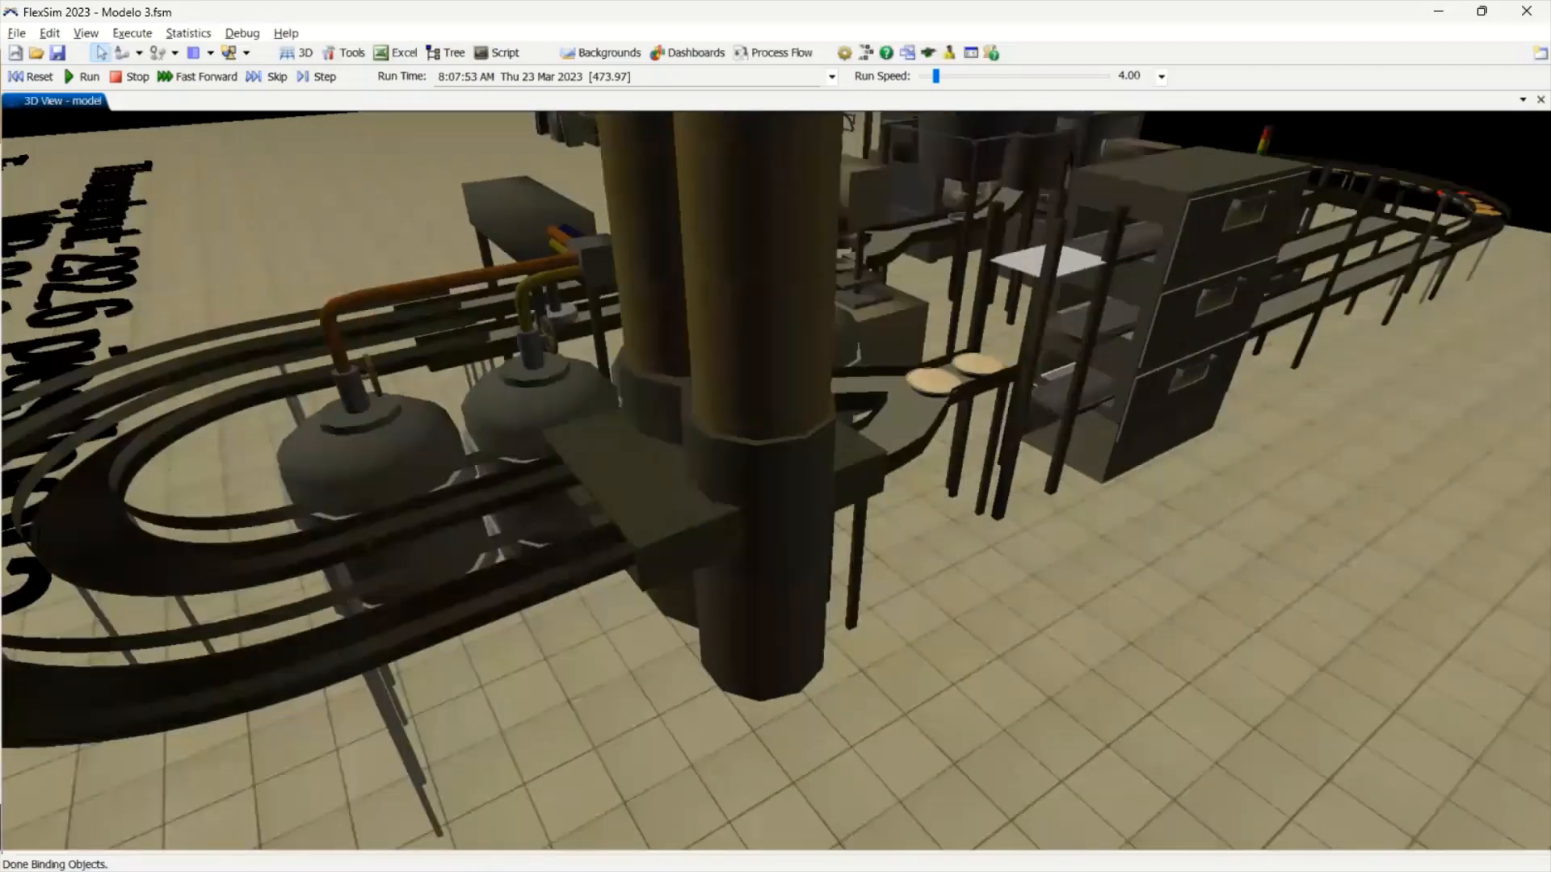
pyautogui.moveTo(775, 481); pyautogui.dragTo(630, 477, button='right')
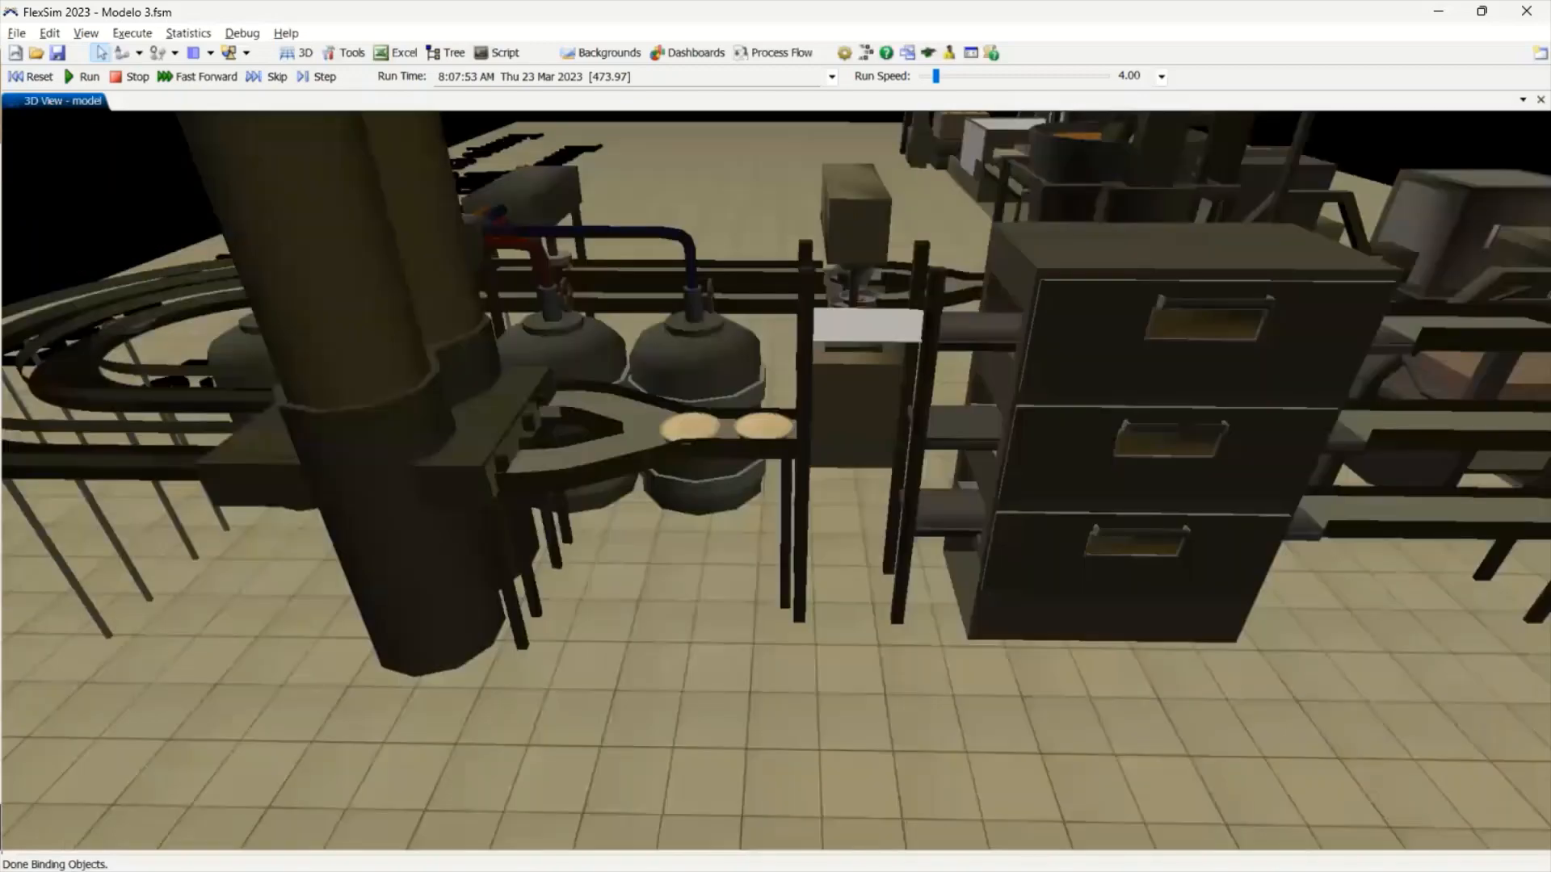
pyautogui.moveTo(776, 481); pyautogui.dragTo(622, 480, button='right')
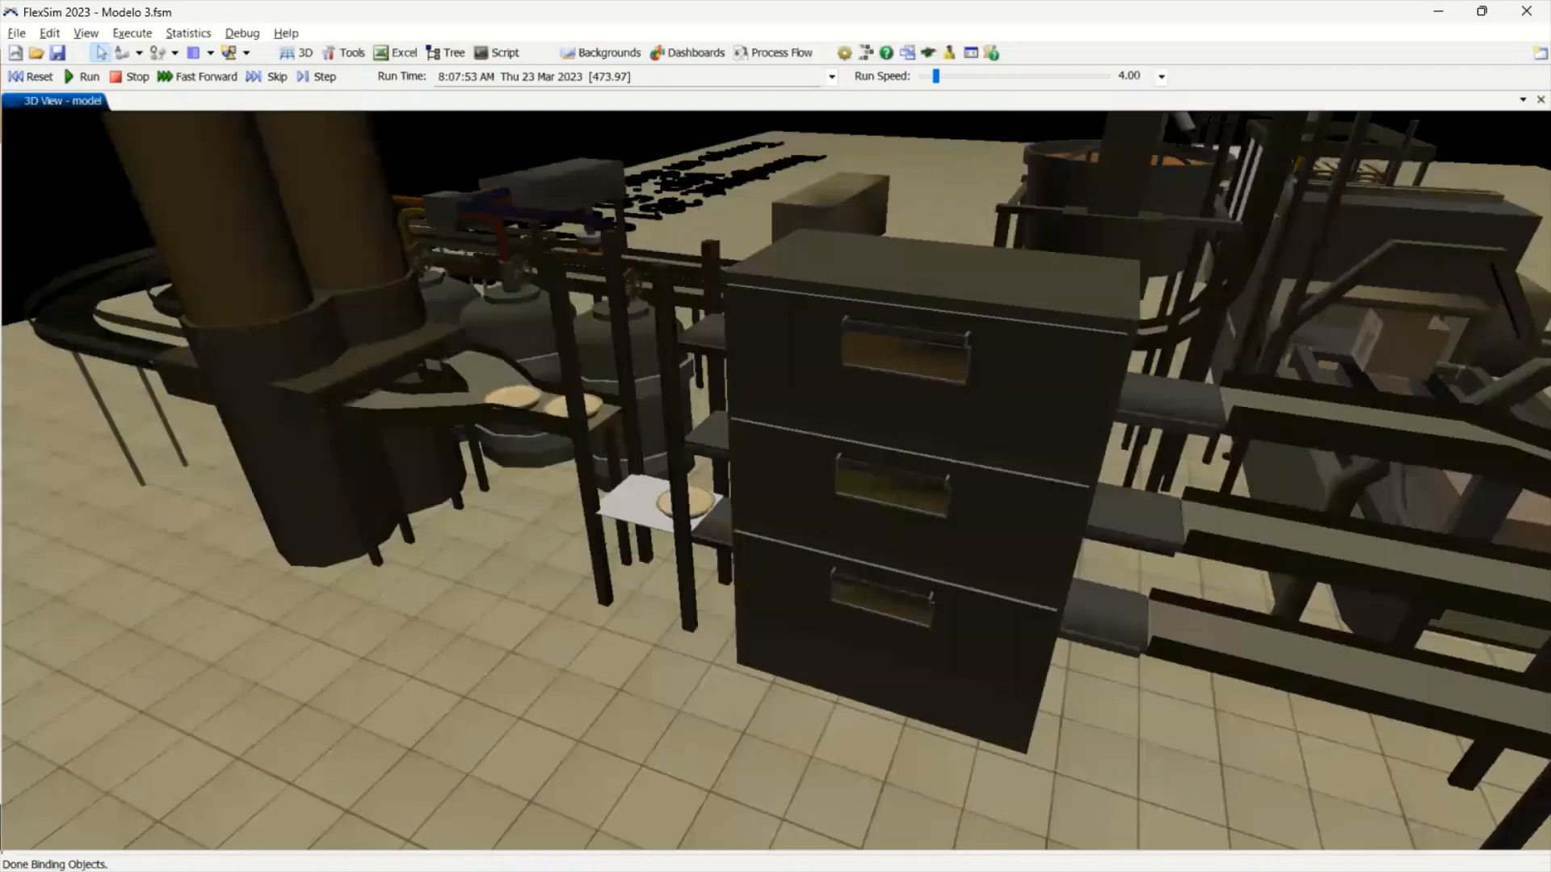
pyautogui.moveTo(775, 480); pyautogui.dragTo(678, 458)
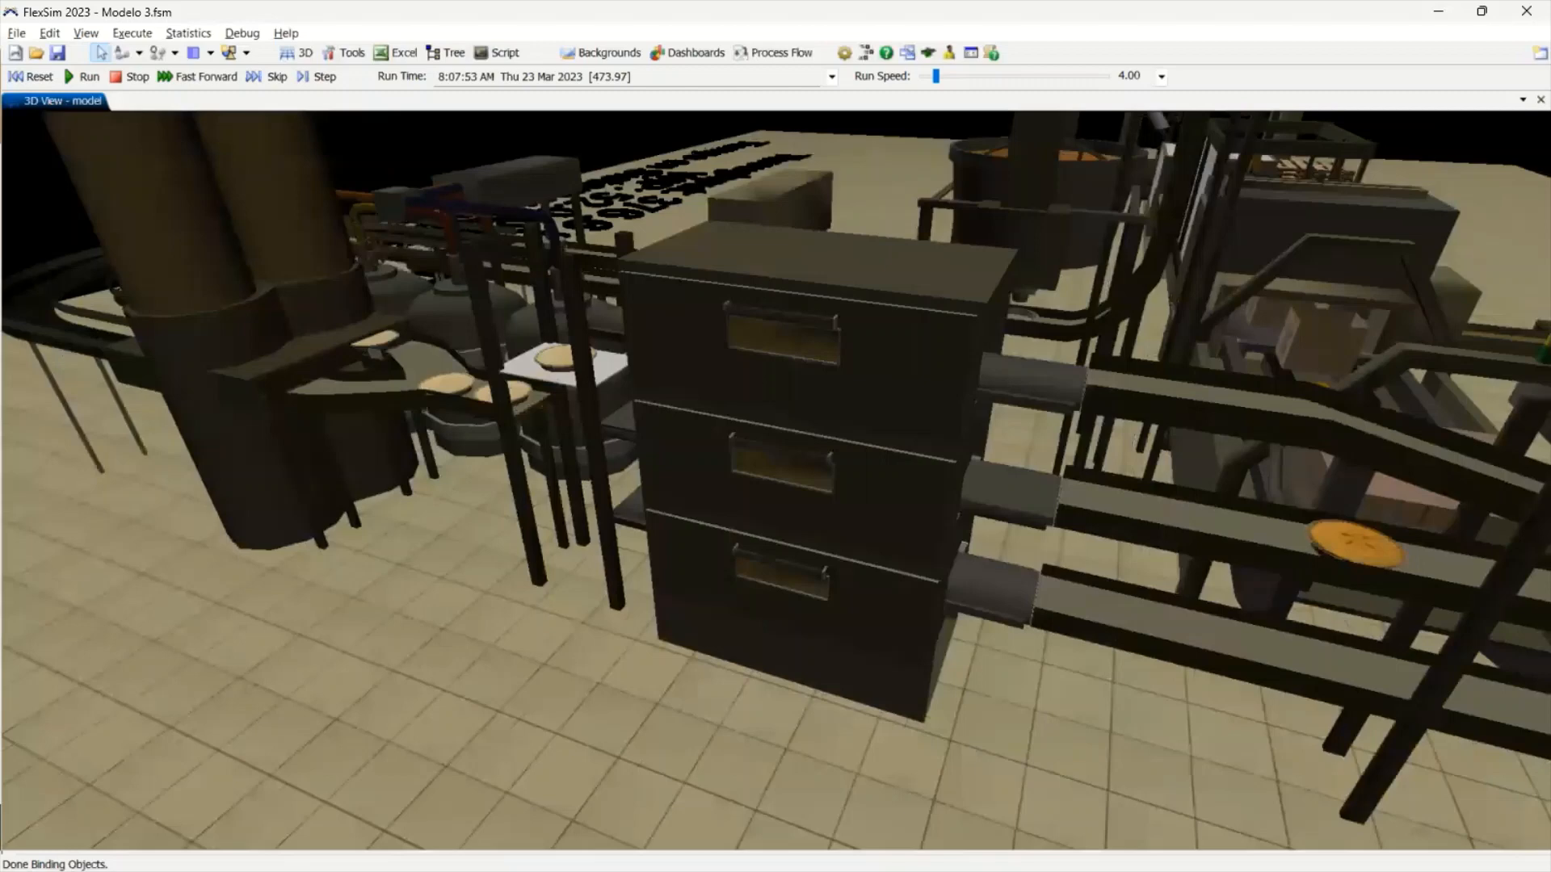
pyautogui.moveTo(776, 481); pyautogui.dragTo(412, 391)
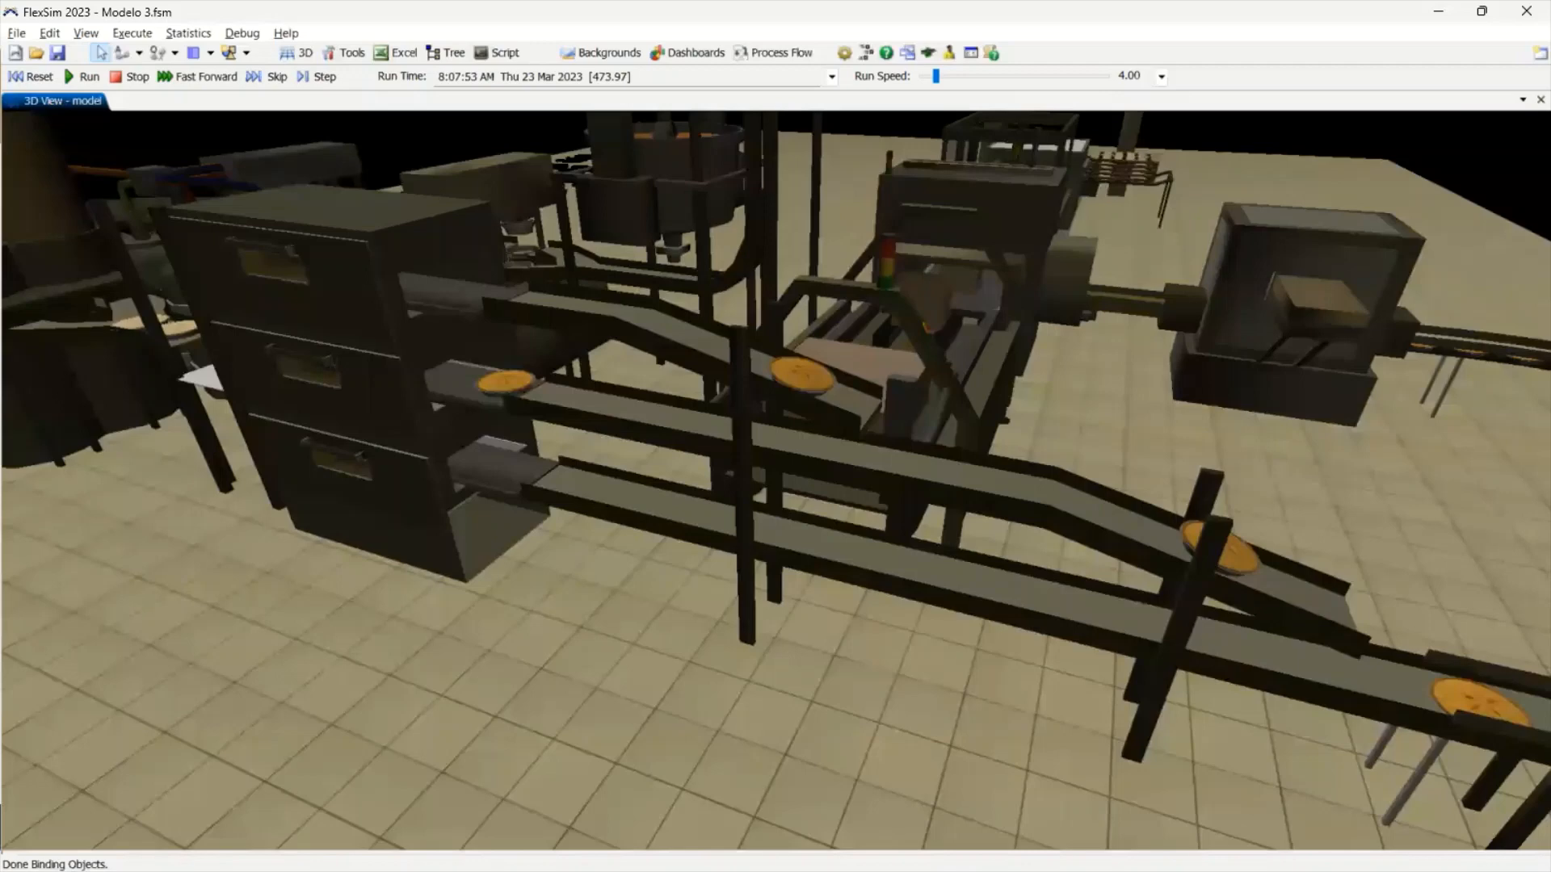
pyautogui.moveTo(775, 480); pyautogui.dragTo(557, 428)
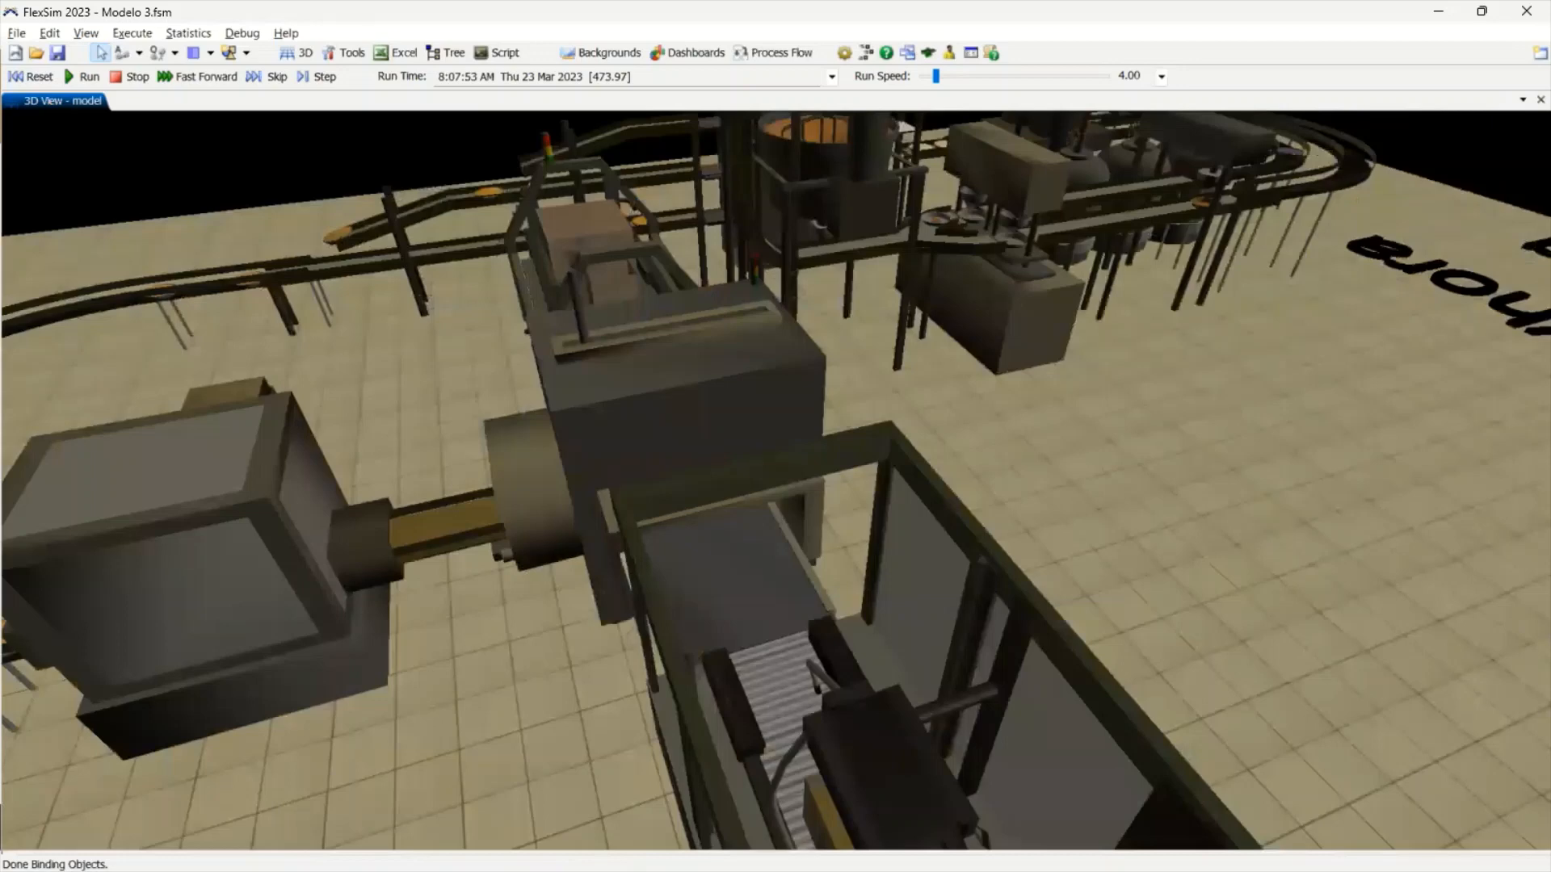
pyautogui.moveTo(856, 493); pyautogui.dragTo(646, 445, button='right')
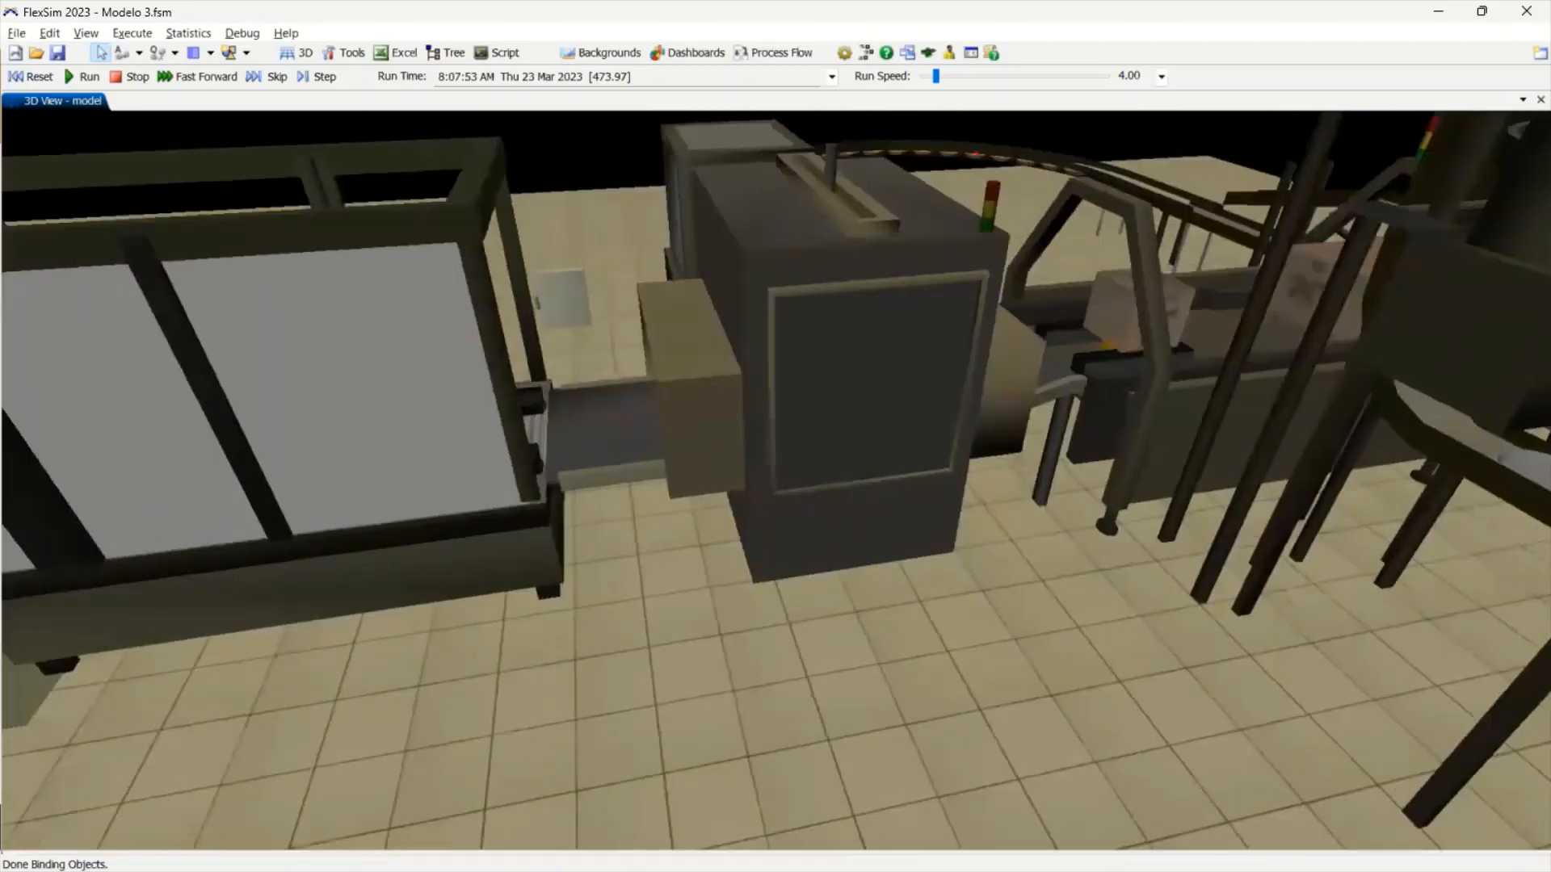
# Examine the Modelo 3 packing section from the box sealer to the enclosed robot cell
pyautogui.moveTo(646, 501); pyautogui.dragTo(856, 497)
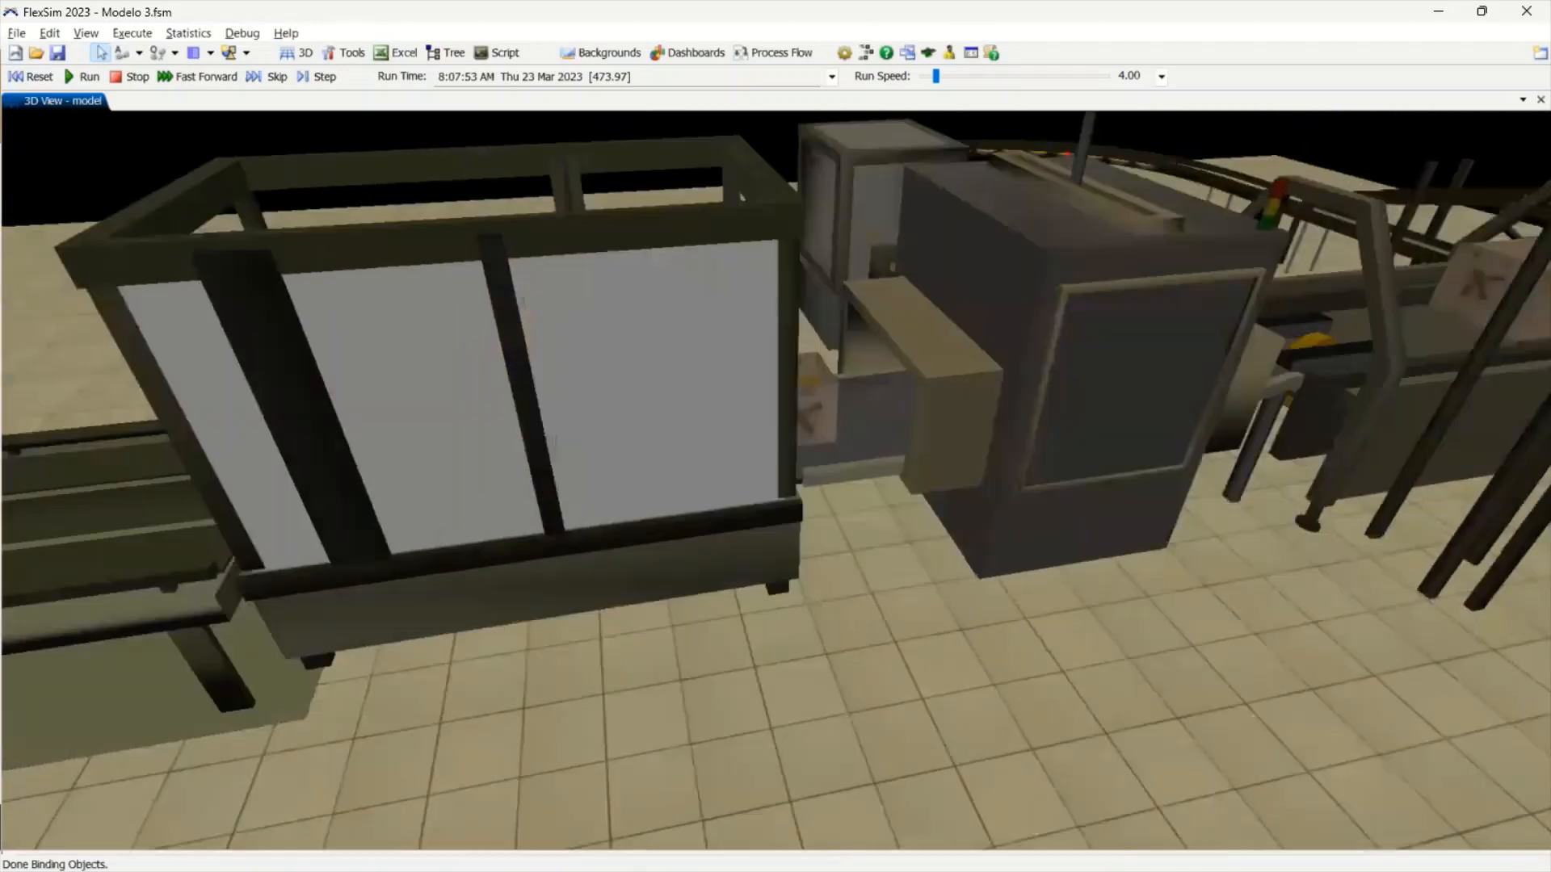
pyautogui.moveTo(646, 501); pyautogui.dragTo(905, 496)
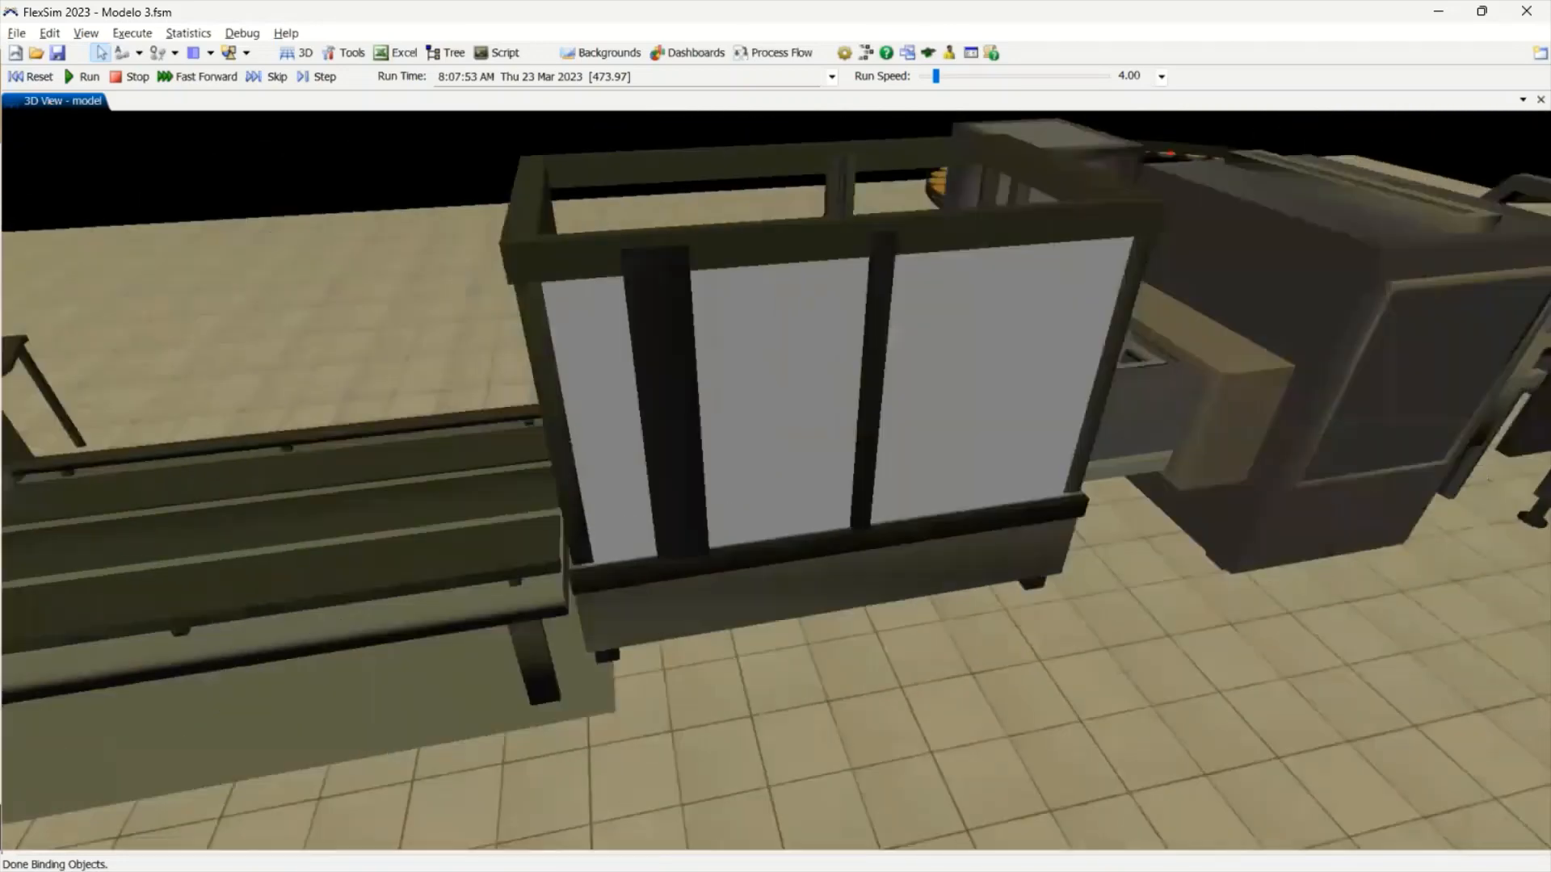
pyautogui.moveTo(776, 501); pyautogui.dragTo(786, 501)
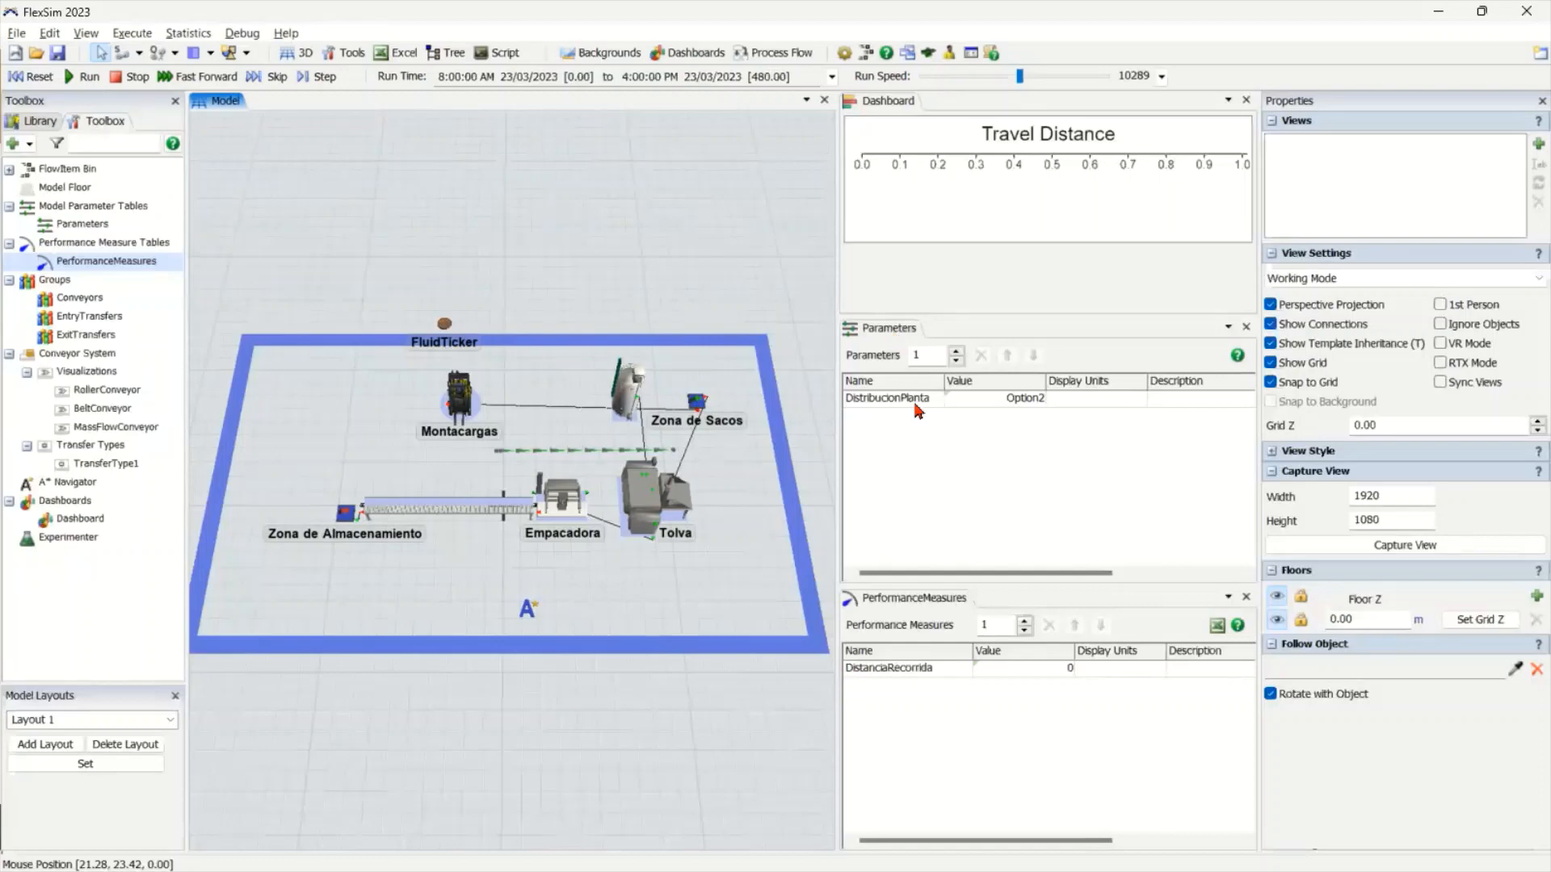
# Switch to the Tolva and Empacadora plant-layout model and add a parameter table dashboard for its Parameters table
pyautogui.click(1058, 462)
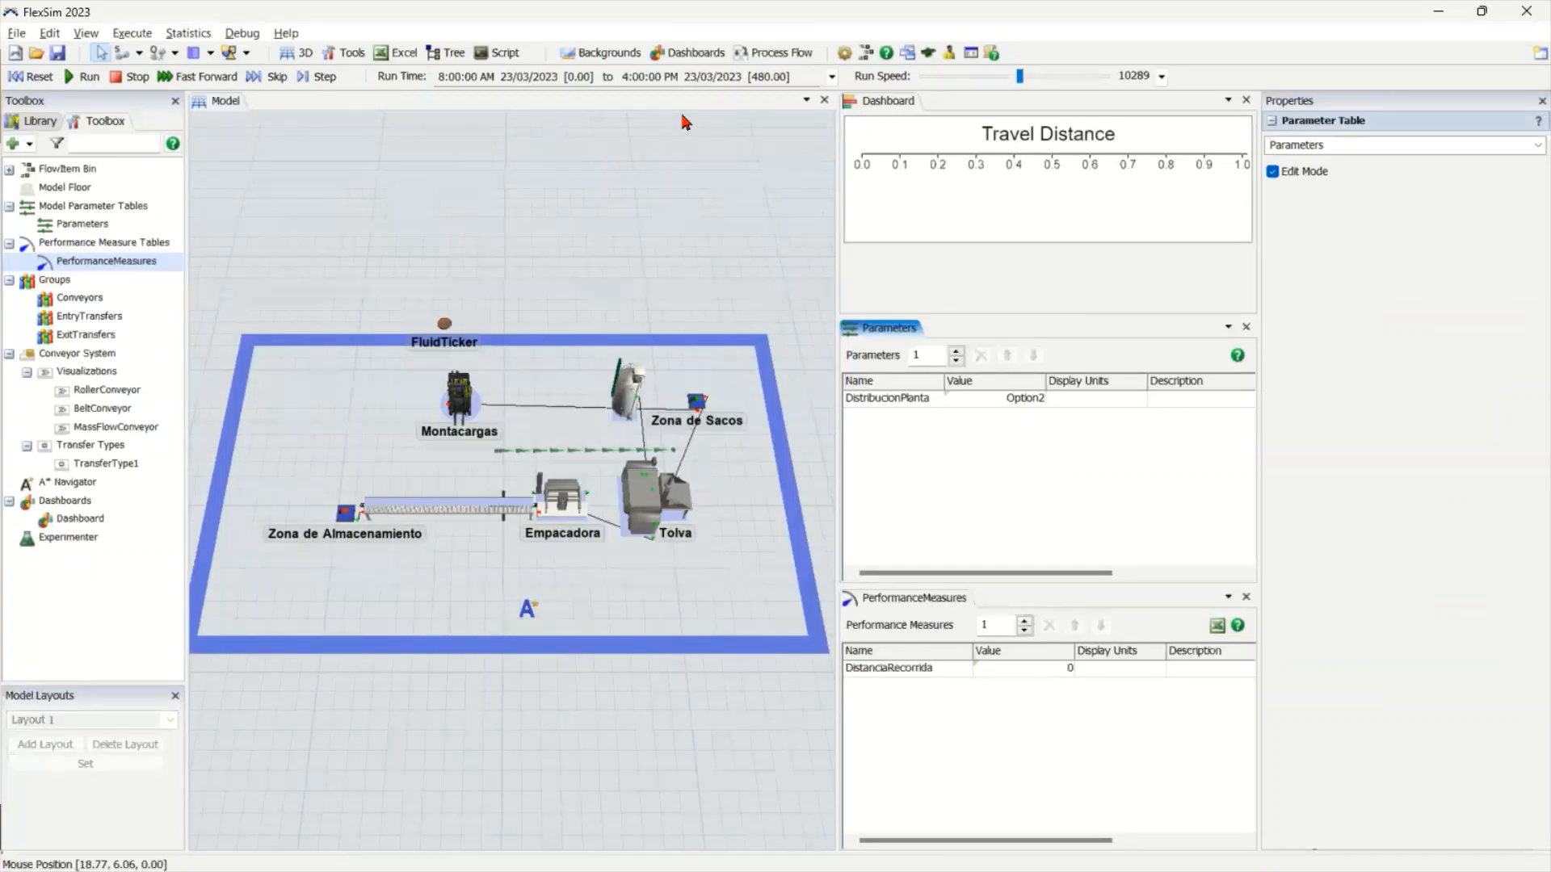
pyautogui.click(696, 61)
pyautogui.moveTo(860, 128)
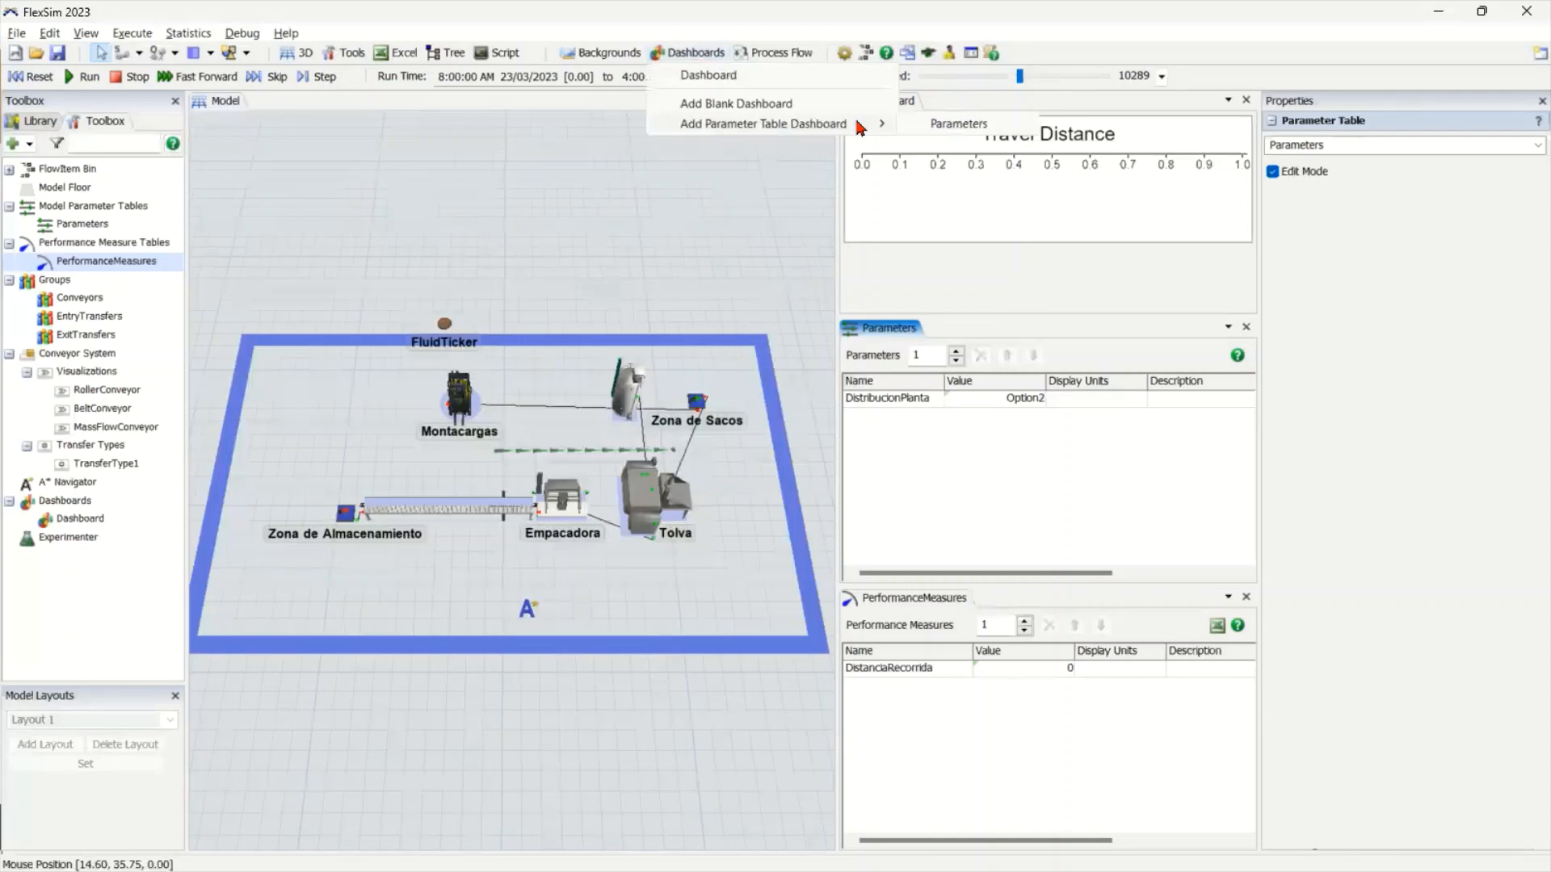
pyautogui.click(1001, 128)
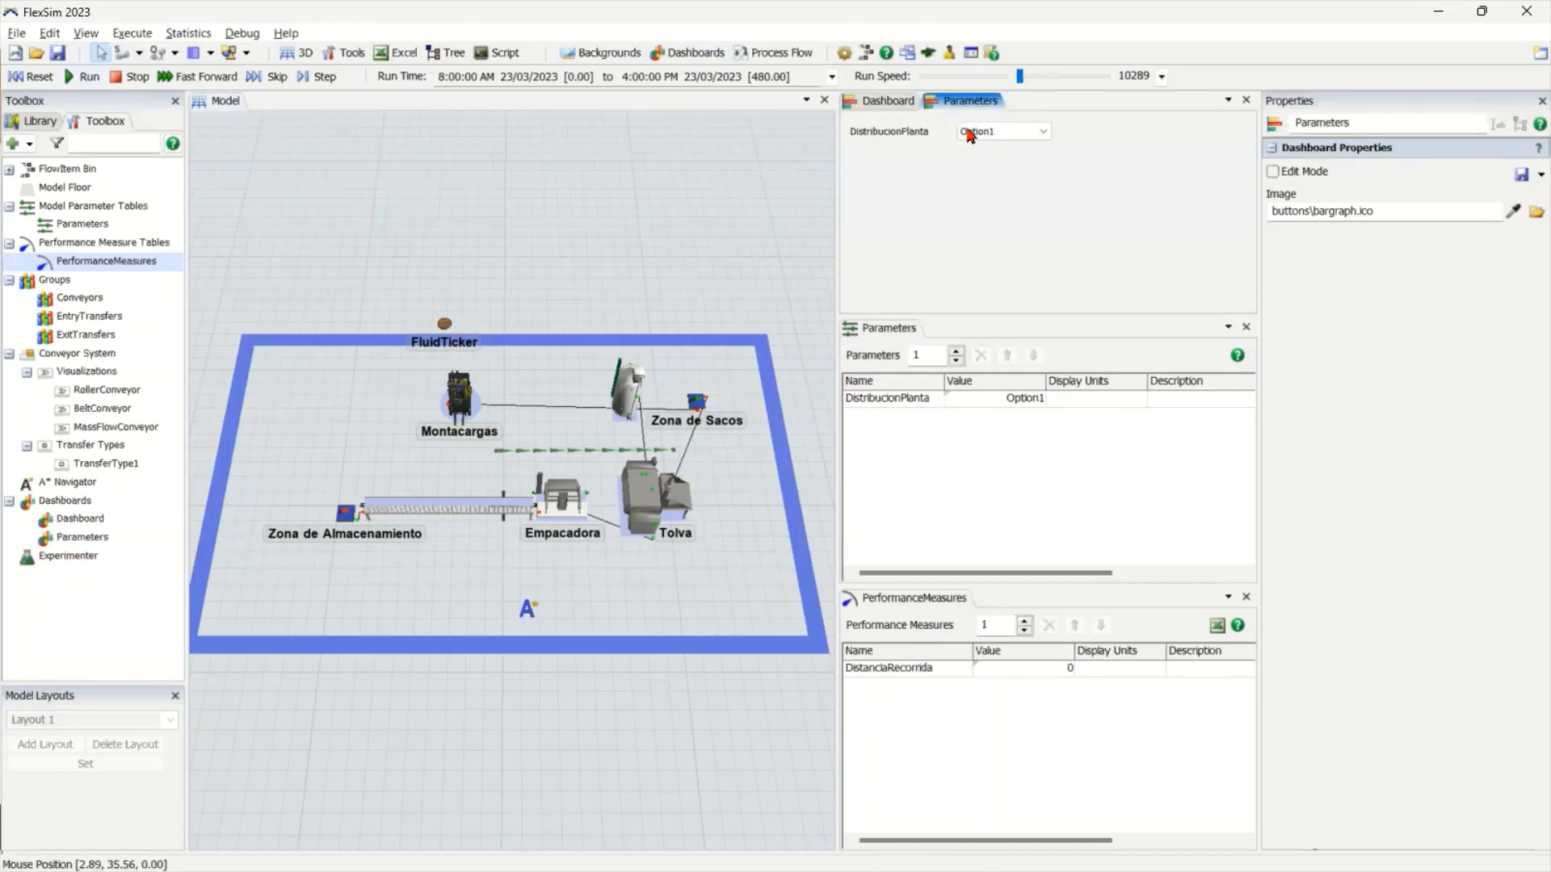
# Set DistribucionPlanta to Option2, reset the model to apply the layout, and set the parameter back to Option1
pyautogui.scroll(-1, 969, 135)
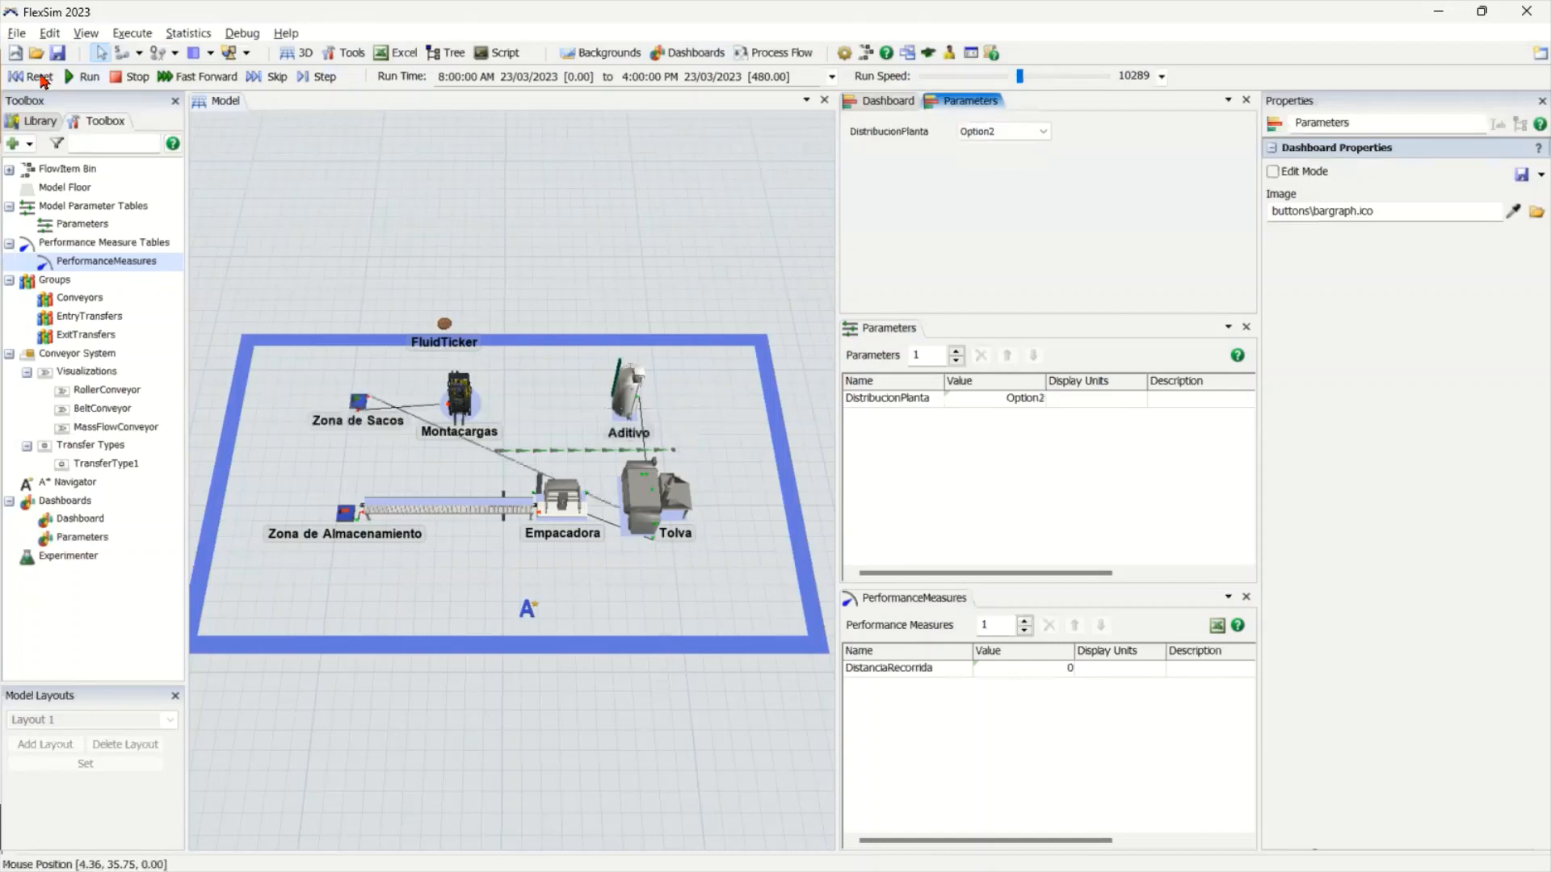
pyautogui.click(41, 78)
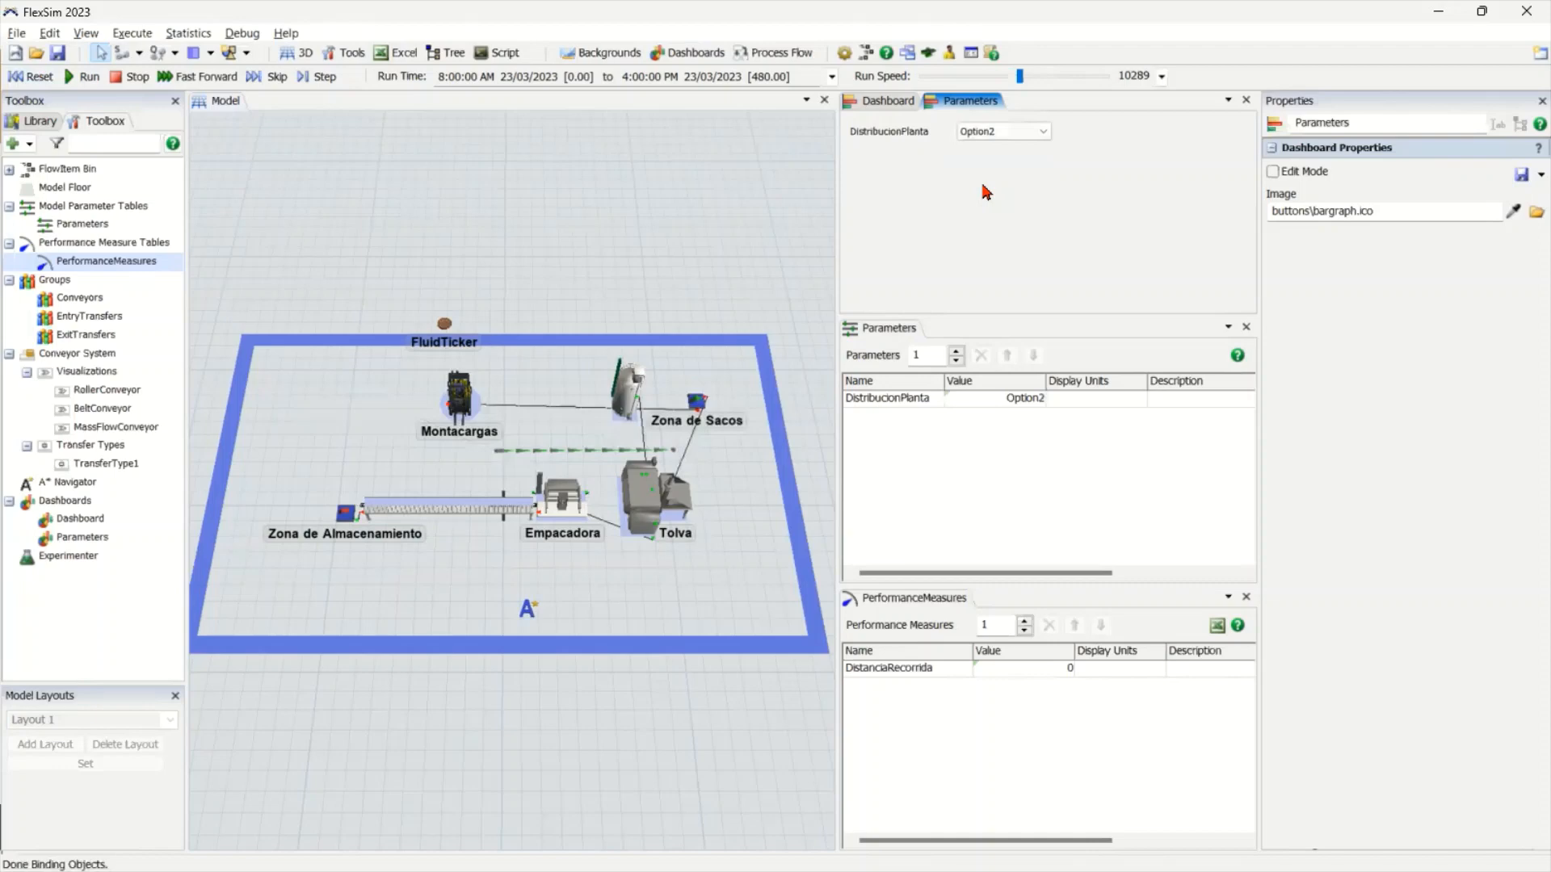
pyautogui.click(1000, 131)
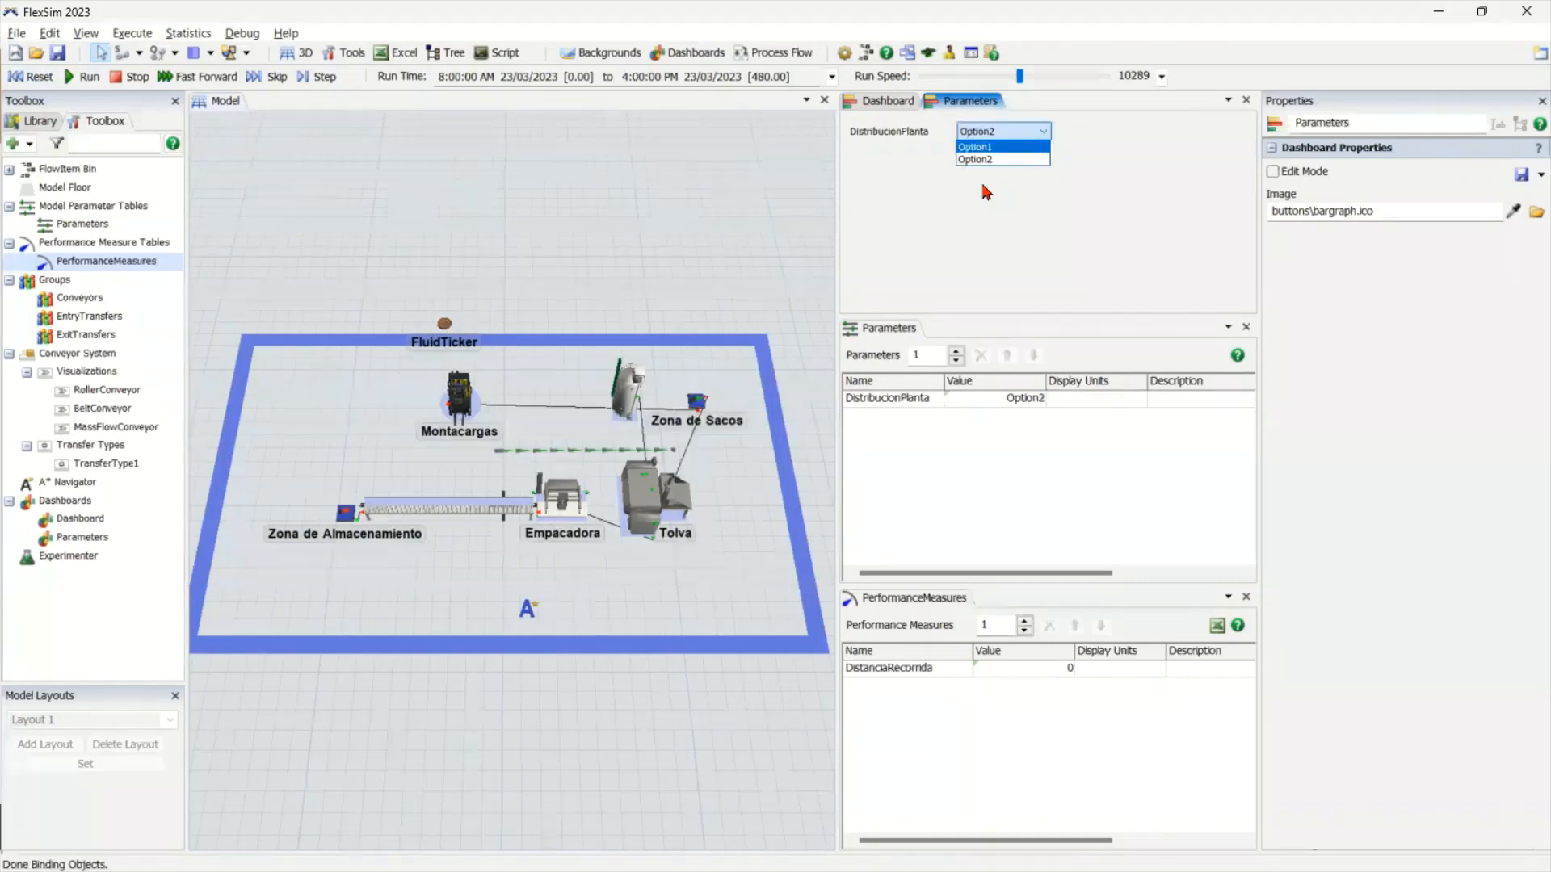
pyautogui.click(975, 146)
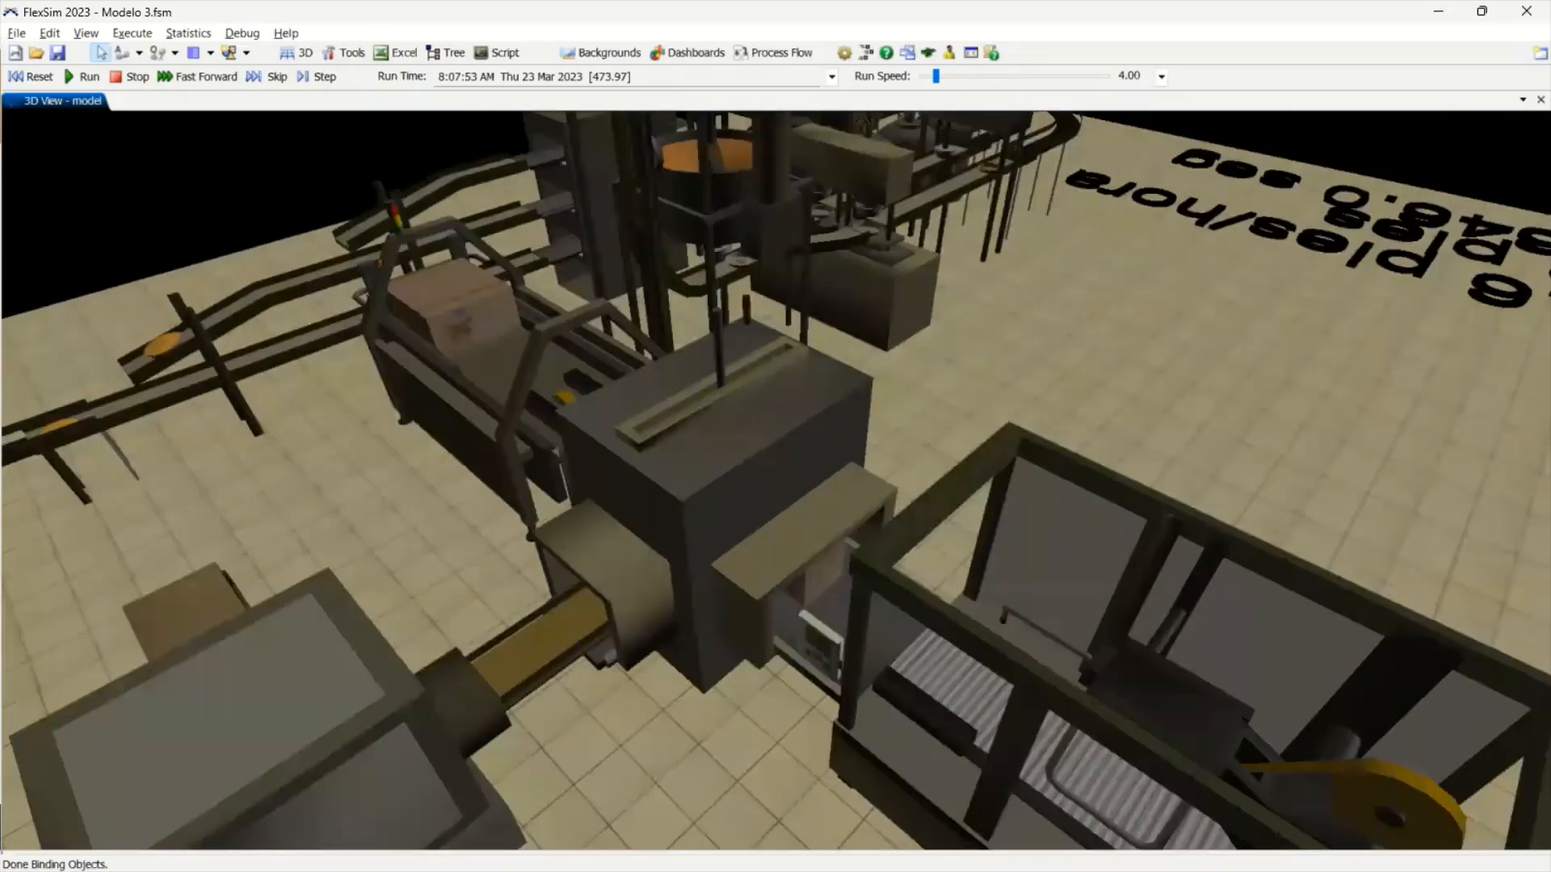
# Return to Modelo 3 and follow the line from the box sealer through the robot cell and white palletizing unit to the gantry-framed end machine
pyautogui.moveTo(775, 481); pyautogui.dragTo(565, 437, button='right')
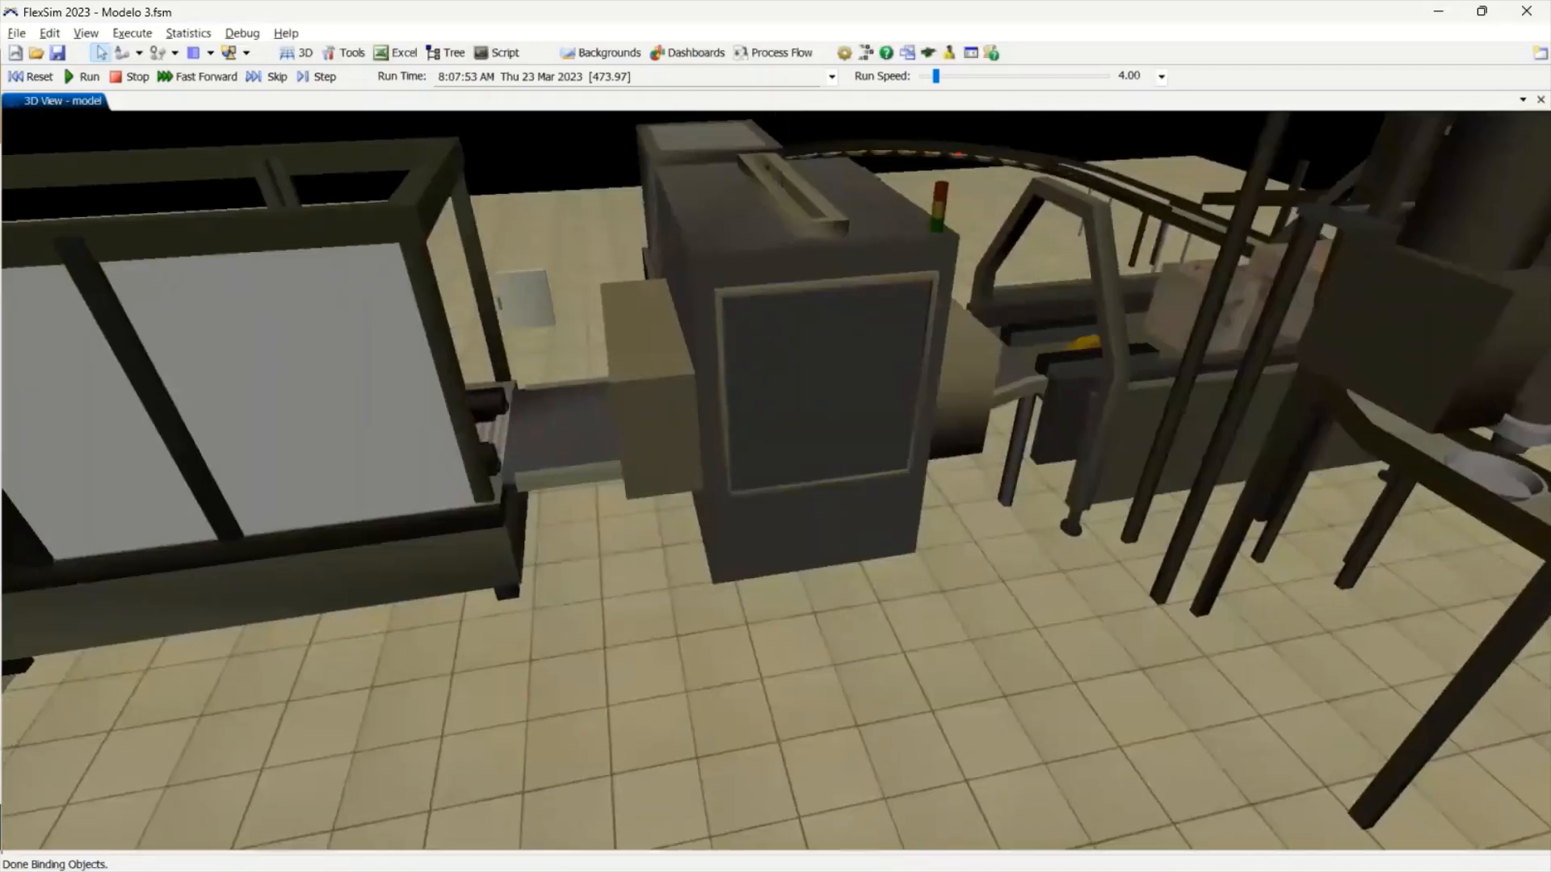
pyautogui.moveTo(775, 482); pyautogui.dragTo(1030, 478)
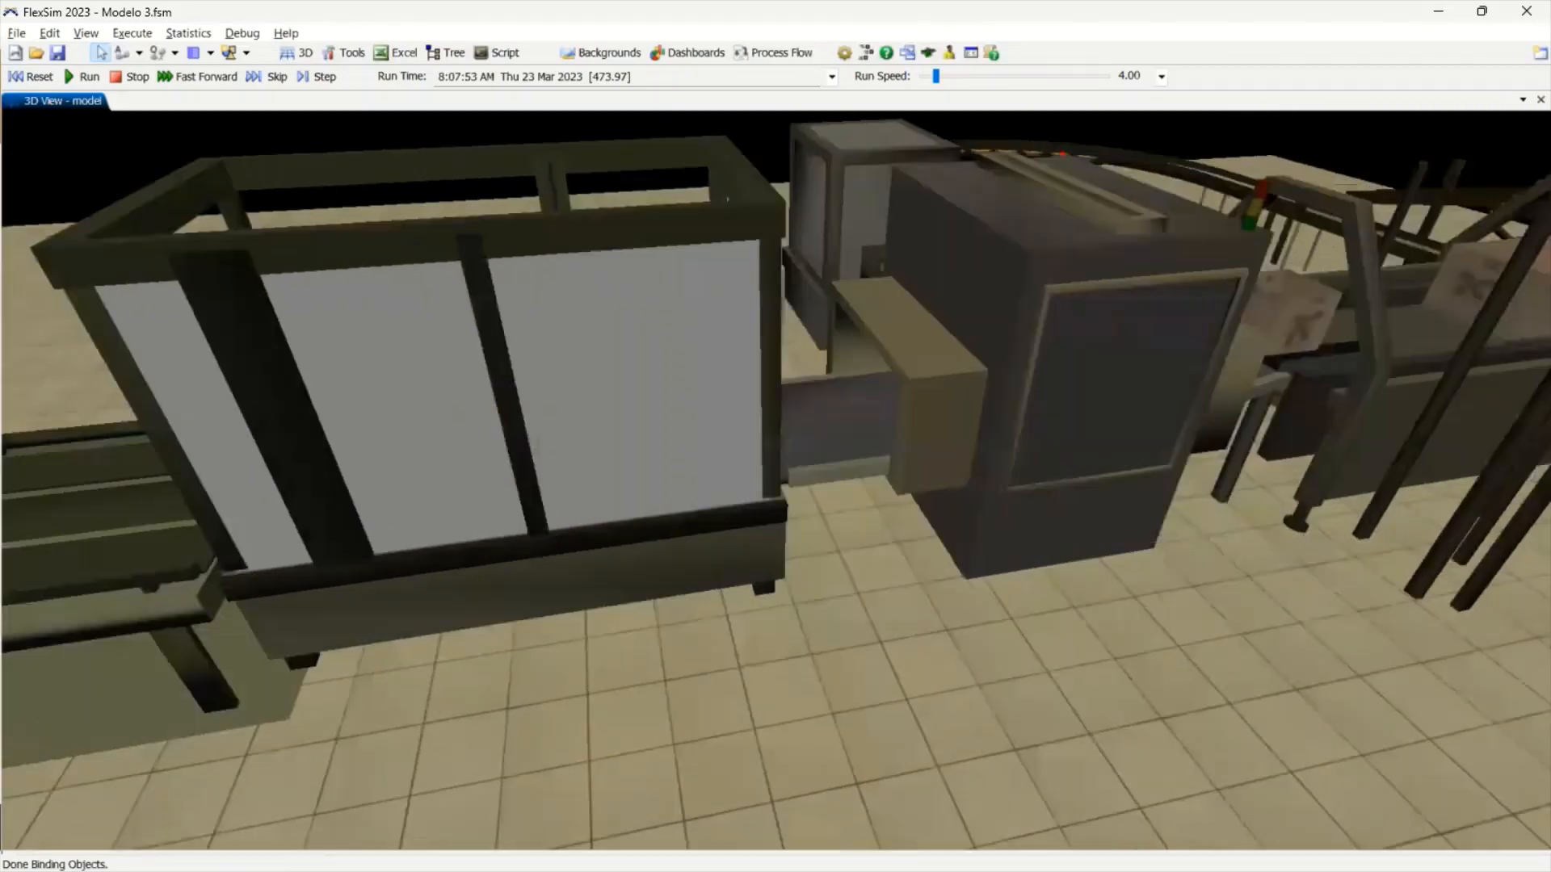
pyautogui.moveTo(775, 482); pyautogui.dragTo(1078, 477)
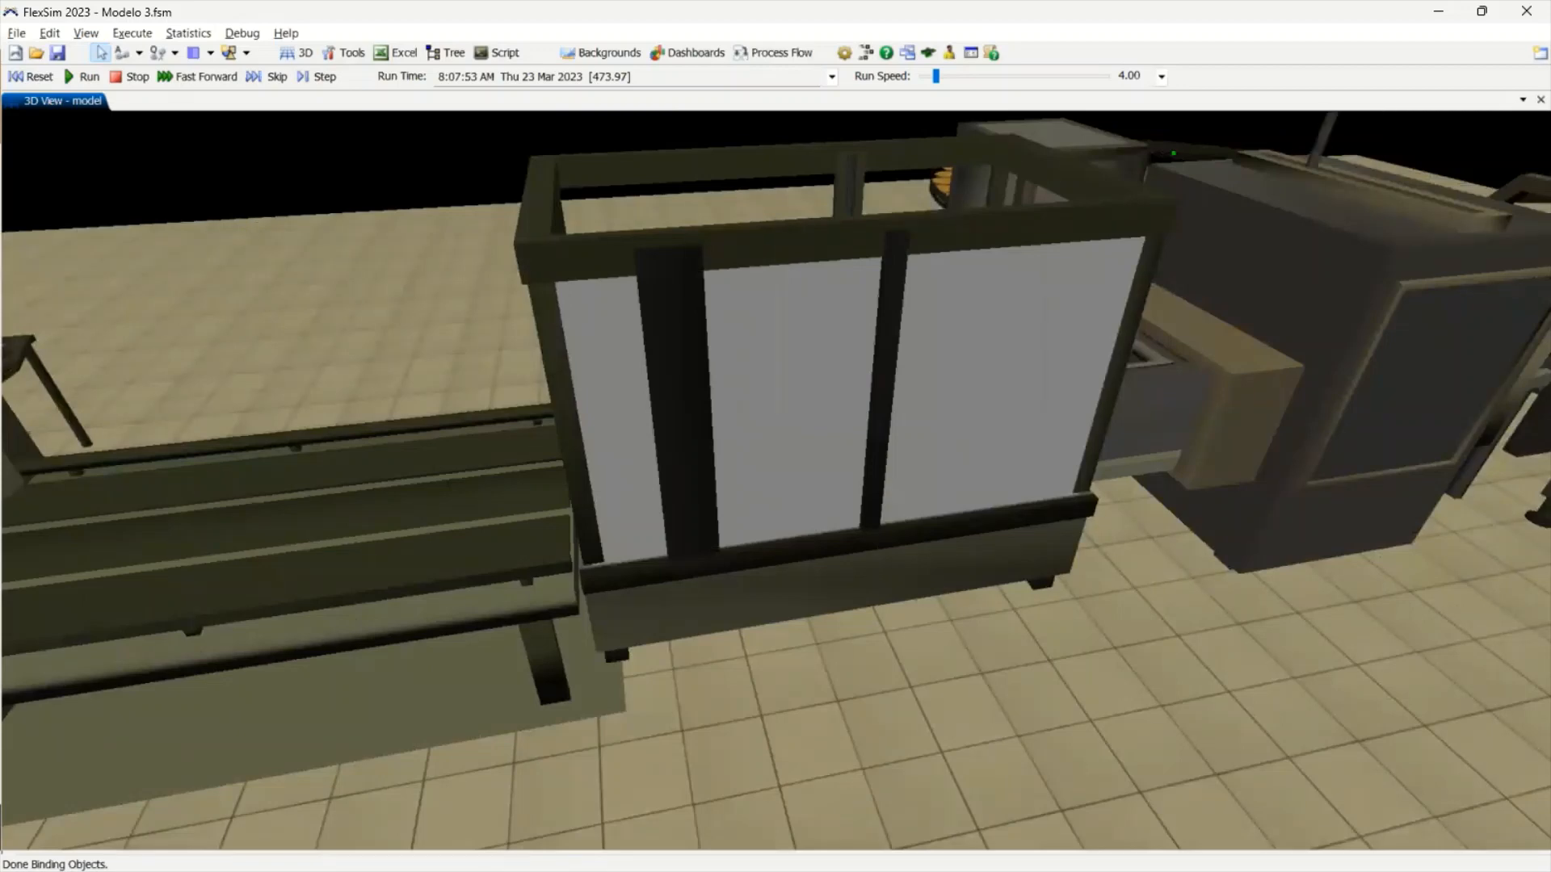
pyautogui.moveTo(776, 482); pyautogui.dragTo(852, 465)
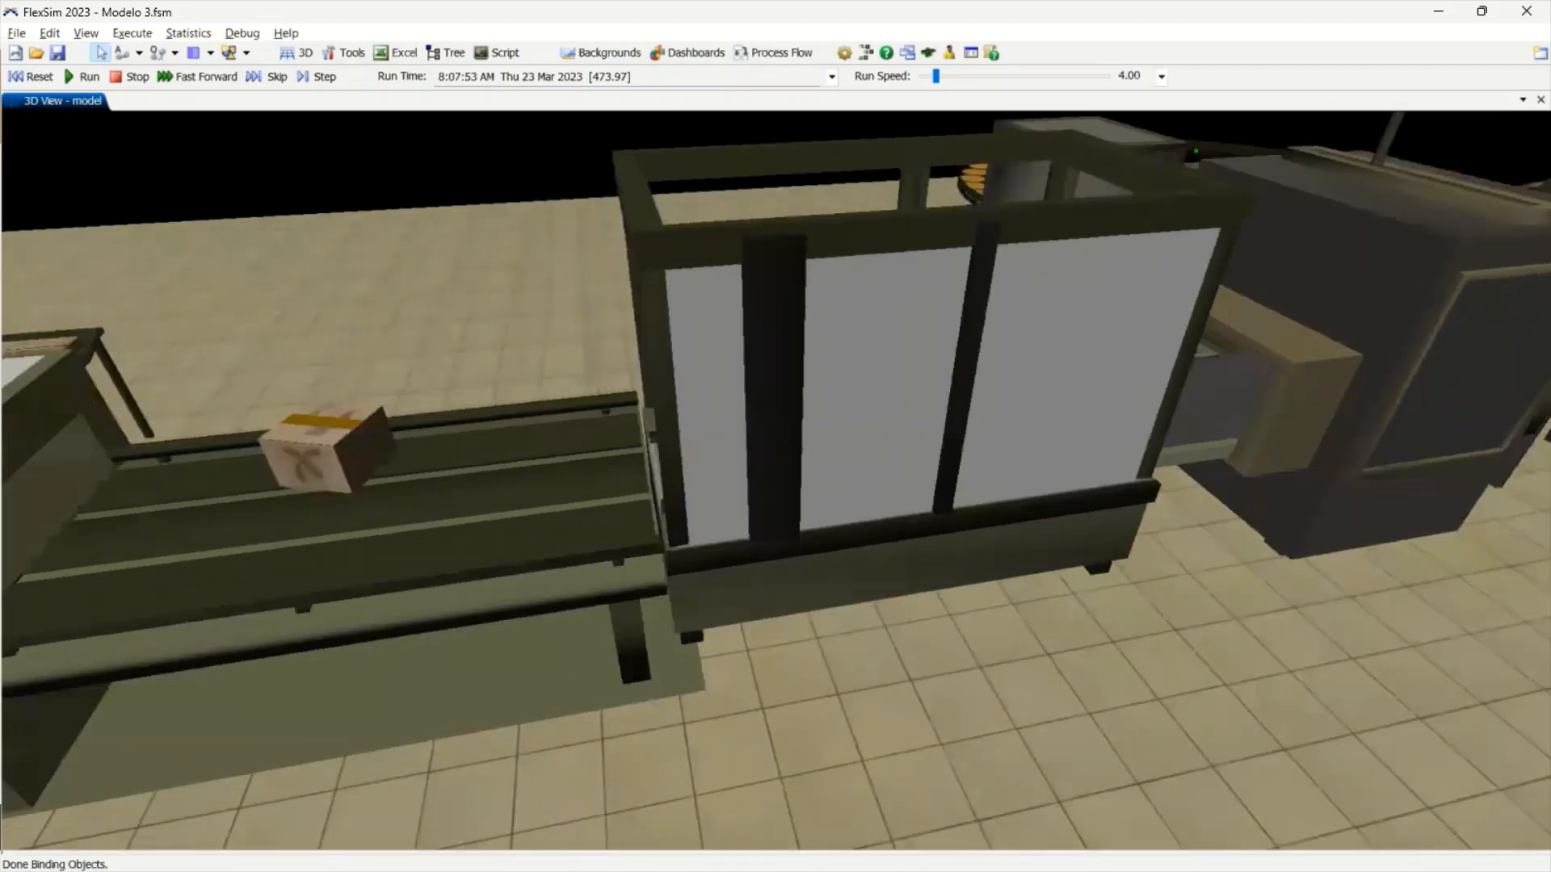
pyautogui.moveTo(727, 485); pyautogui.dragTo(1026, 412)
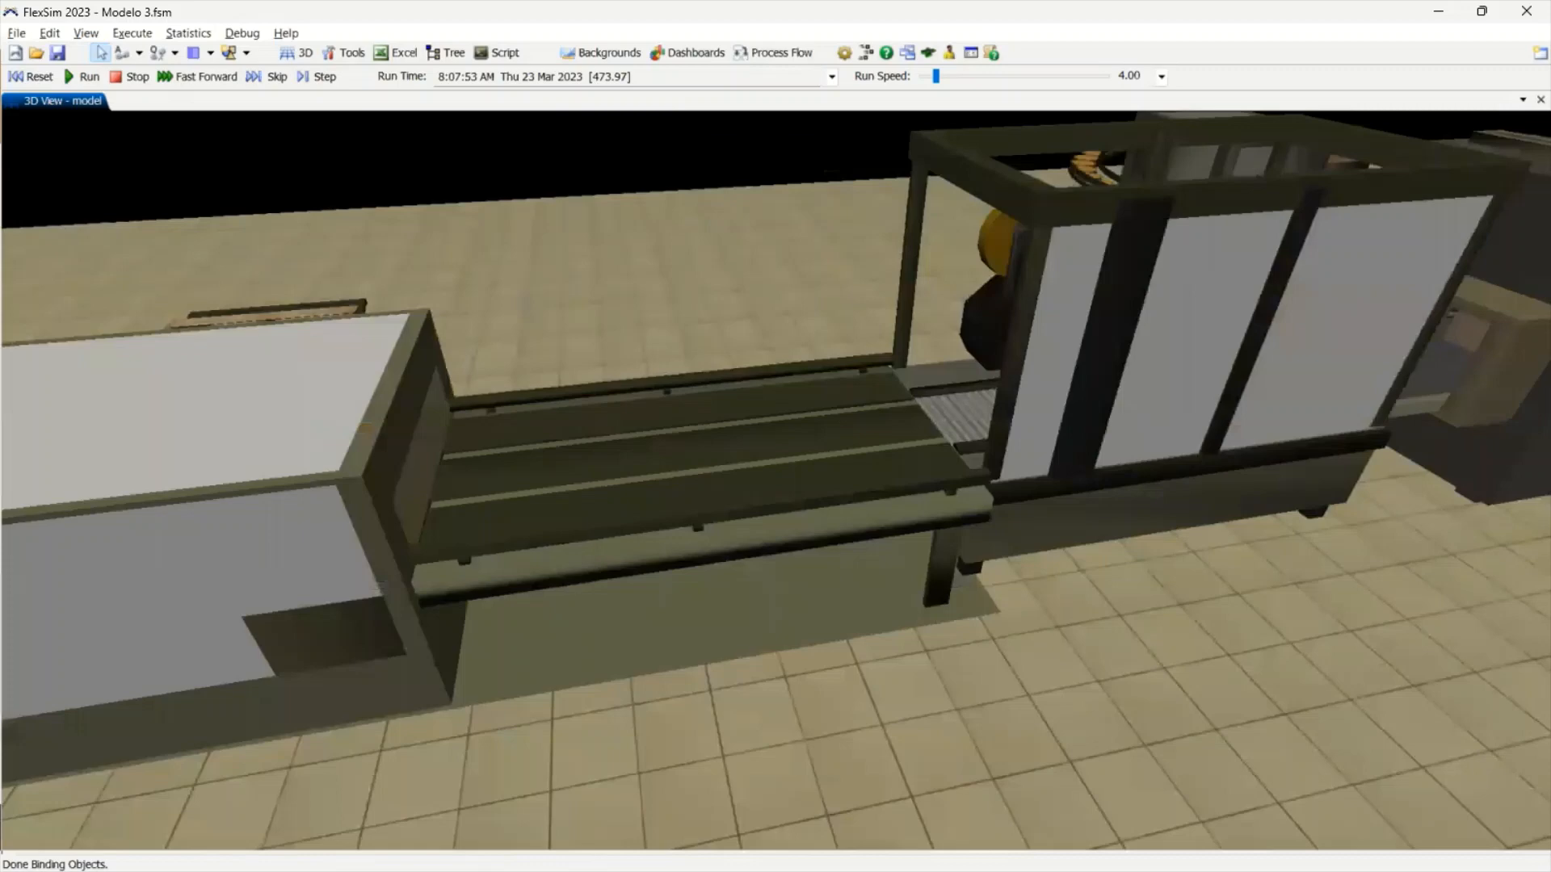
pyautogui.moveTo(646, 501); pyautogui.dragTo(1009, 416)
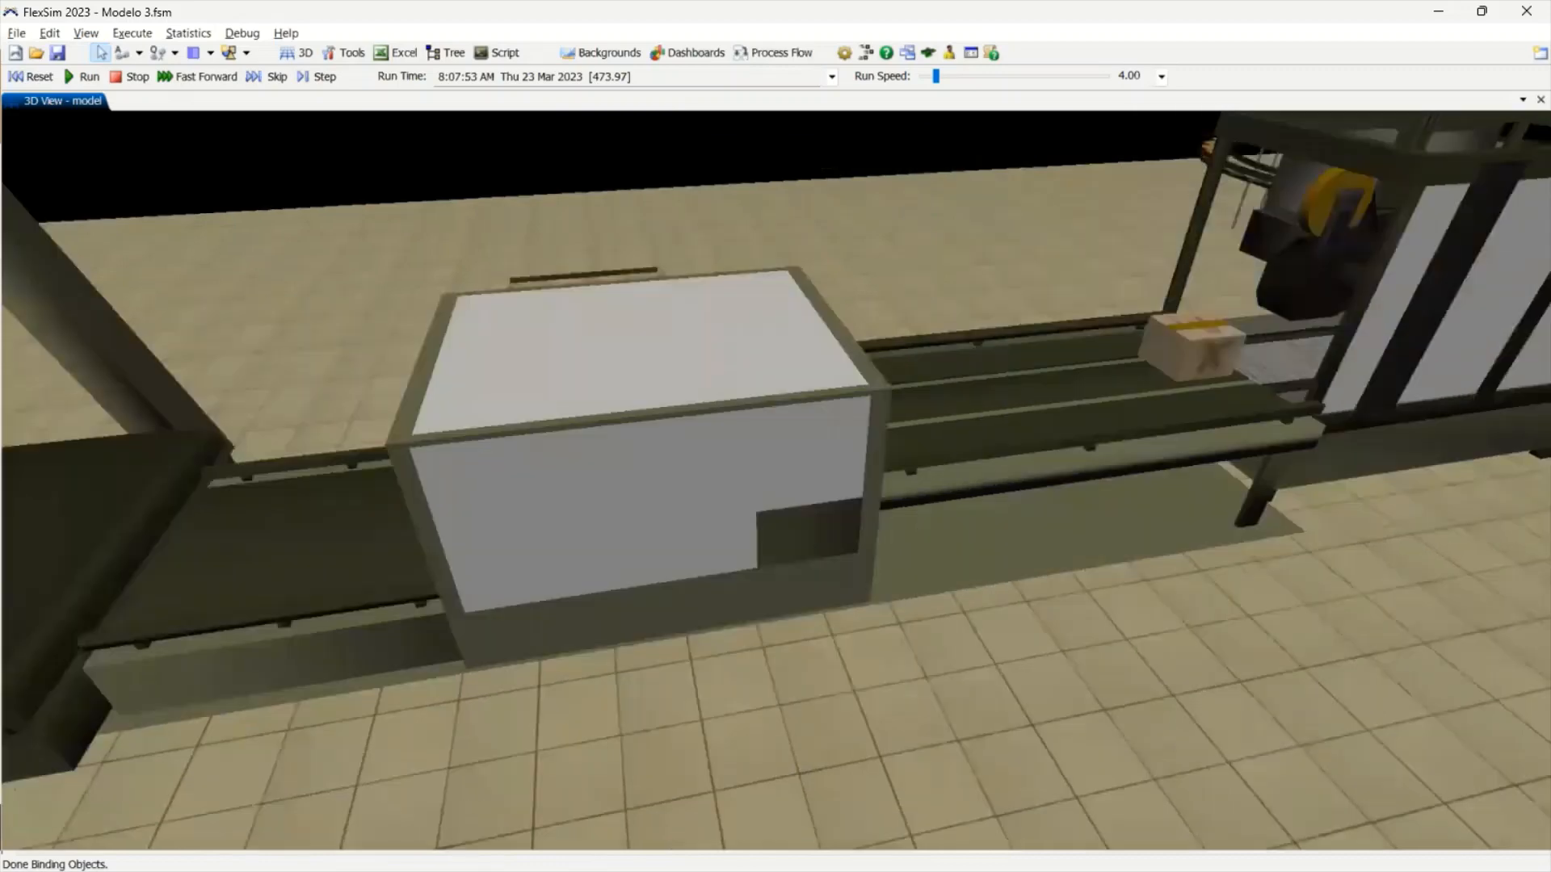
pyautogui.moveTo(686, 485); pyautogui.dragTo(864, 460)
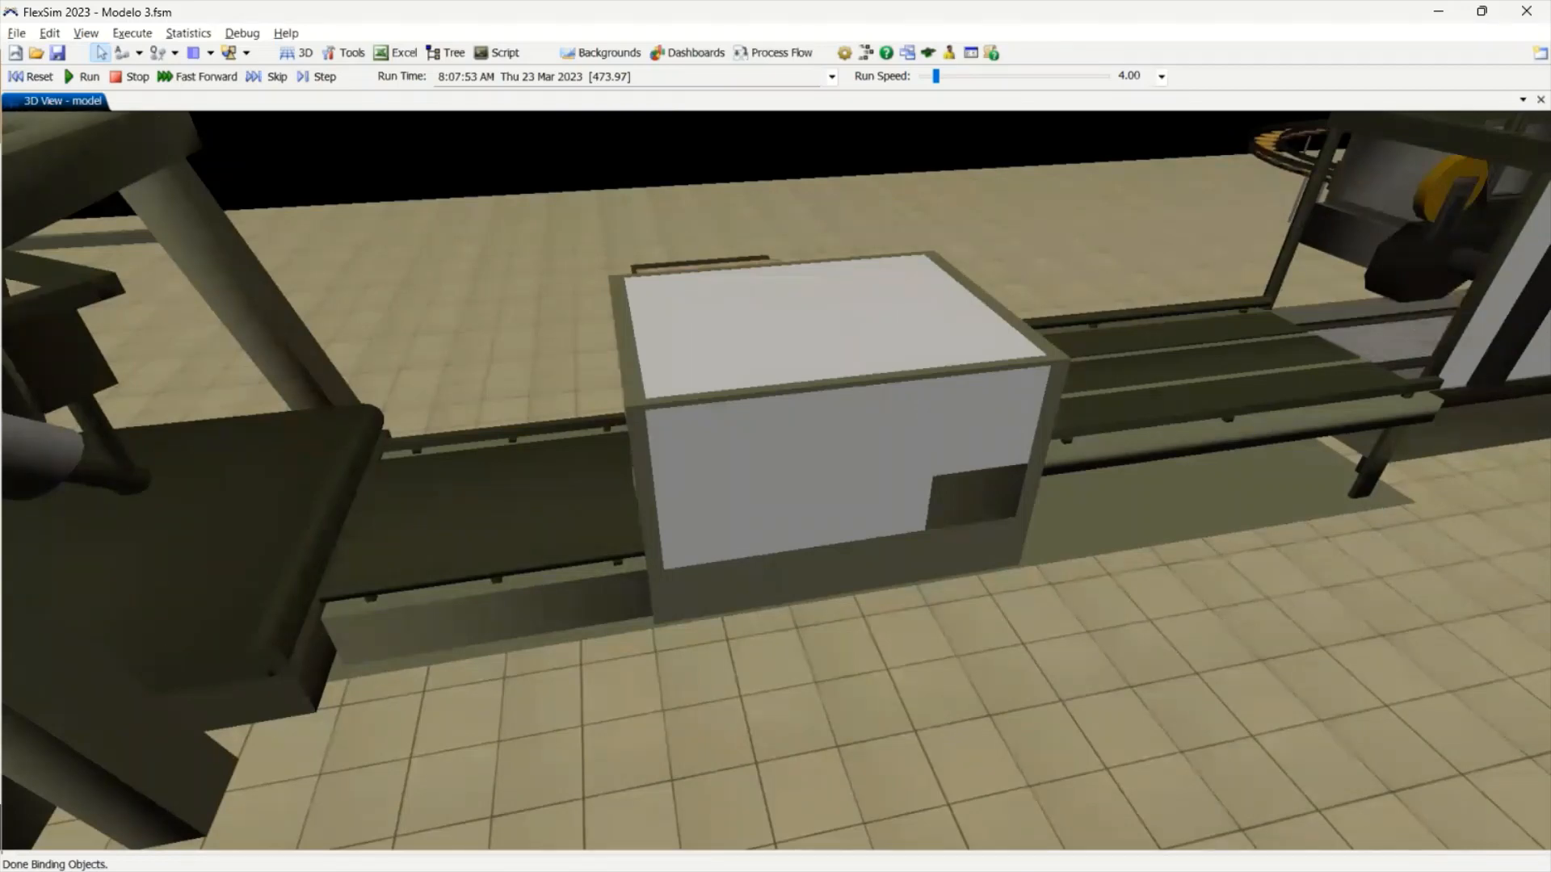
pyautogui.moveTo(776, 469); pyautogui.dragTo(880, 469, button='right')
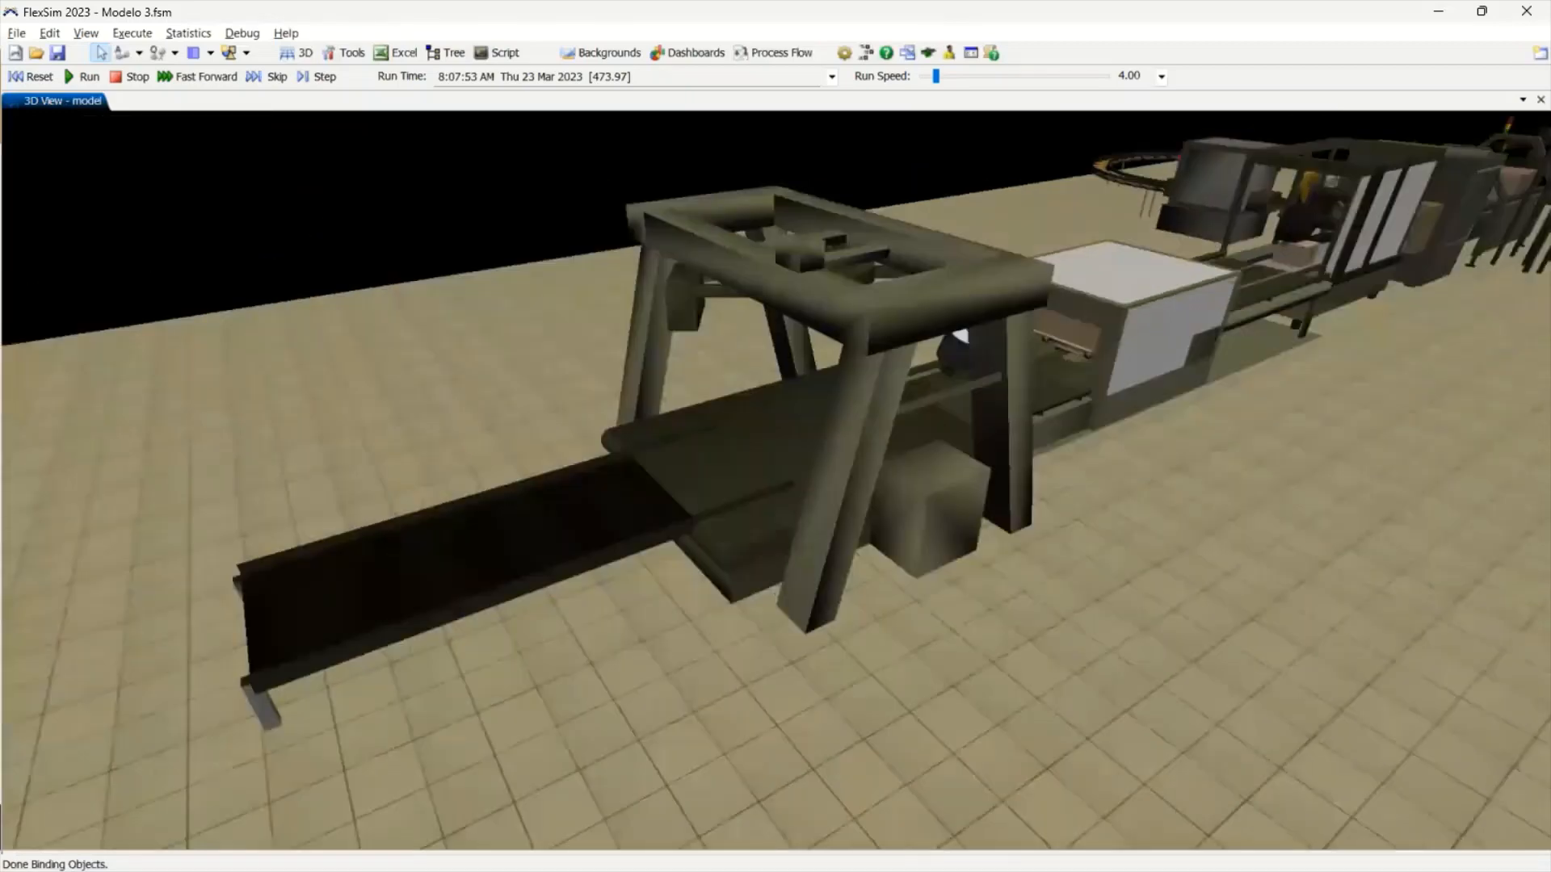
pyautogui.moveTo(775, 469); pyautogui.dragTo(782, 468, button='right')
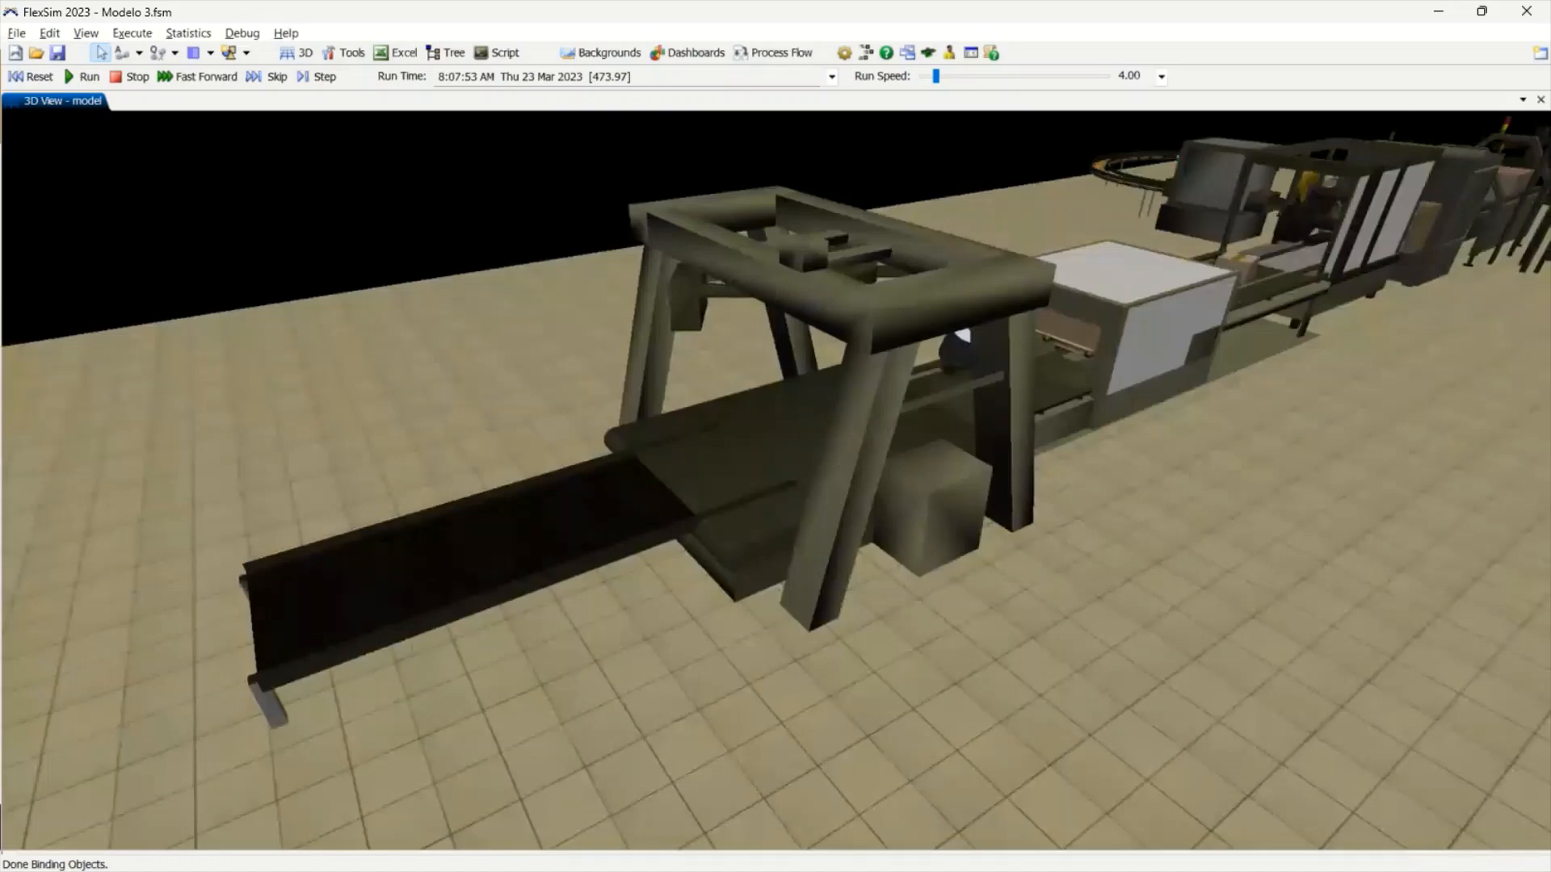
pyautogui.moveTo(775, 469); pyautogui.dragTo(929, 473, button='right')
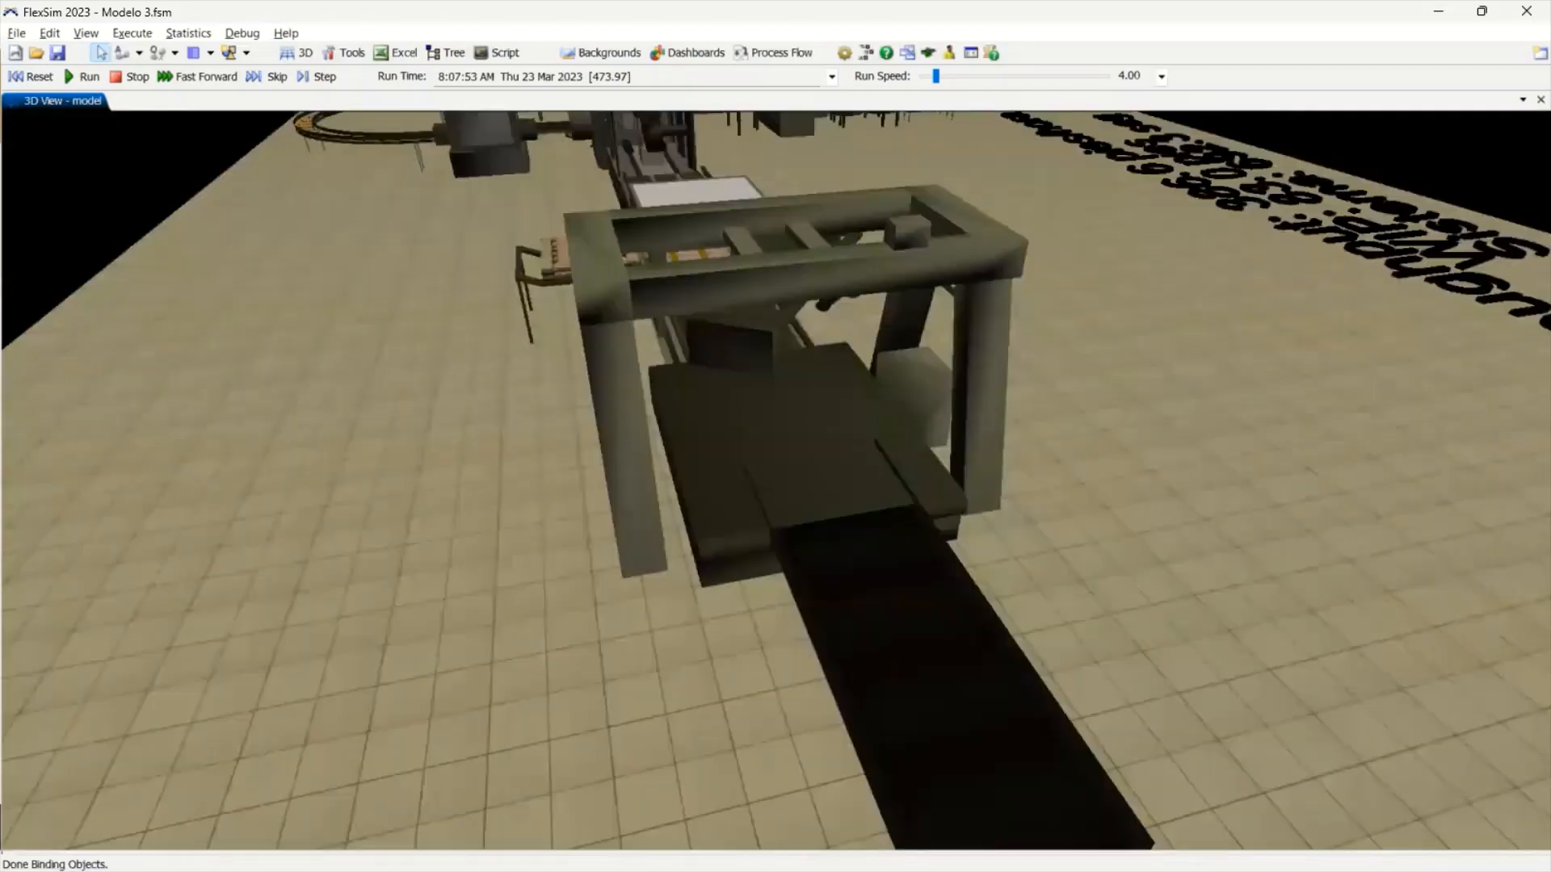
pyautogui.moveTo(775, 468); pyautogui.dragTo(937, 472, button='right')
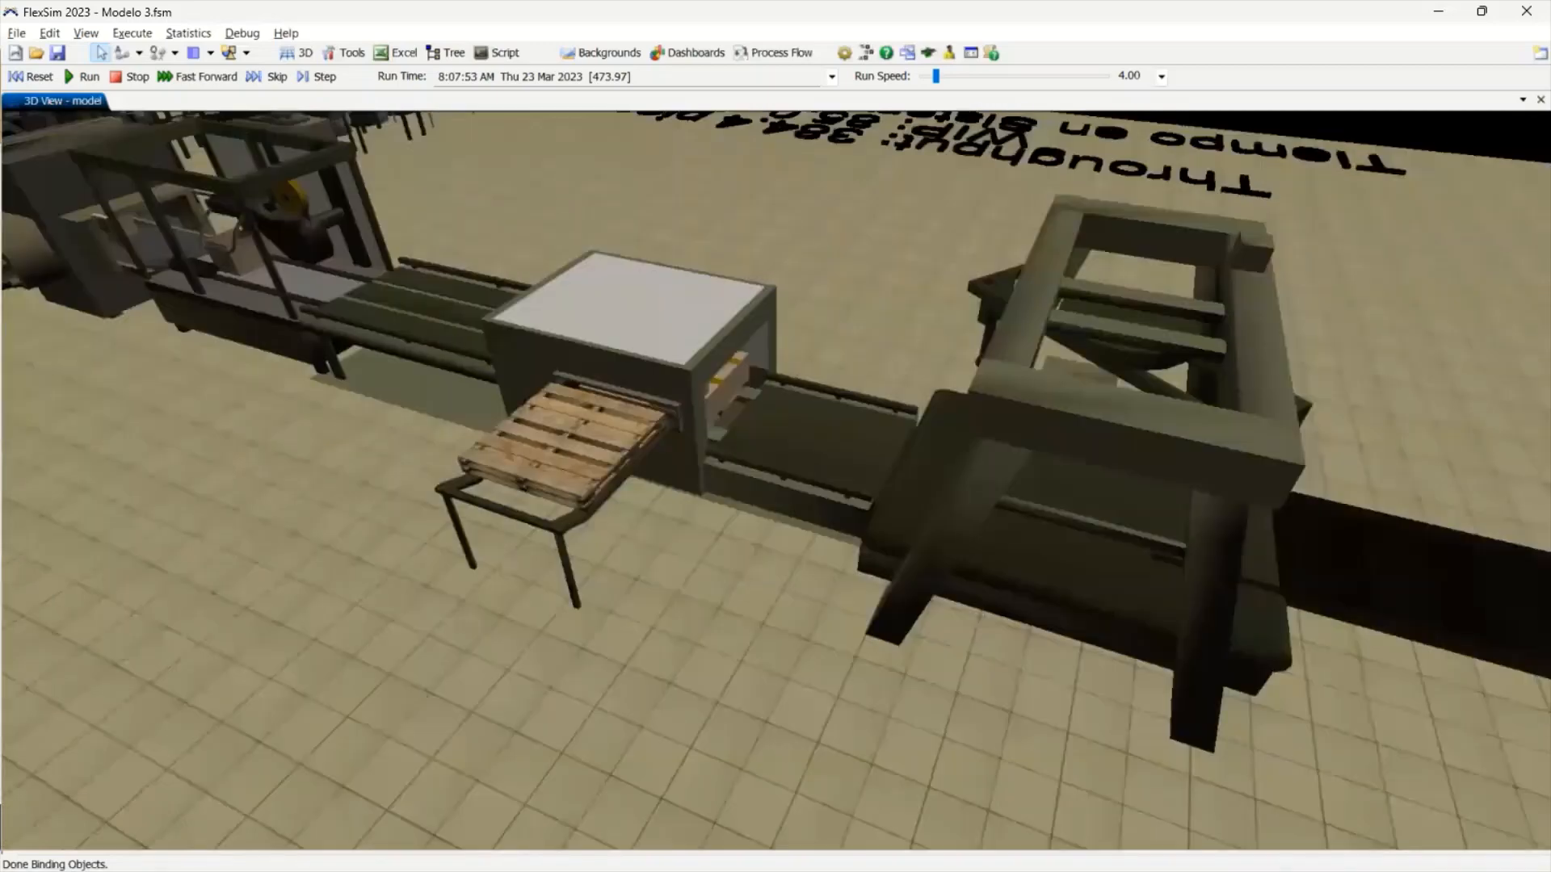
# Review the whole pie line from the pallet feeder back to the tanks, including the Throughput, WIP and time-in-system text on the floor
pyautogui.moveTo(501, 453); pyautogui.dragTo(1131, 517)
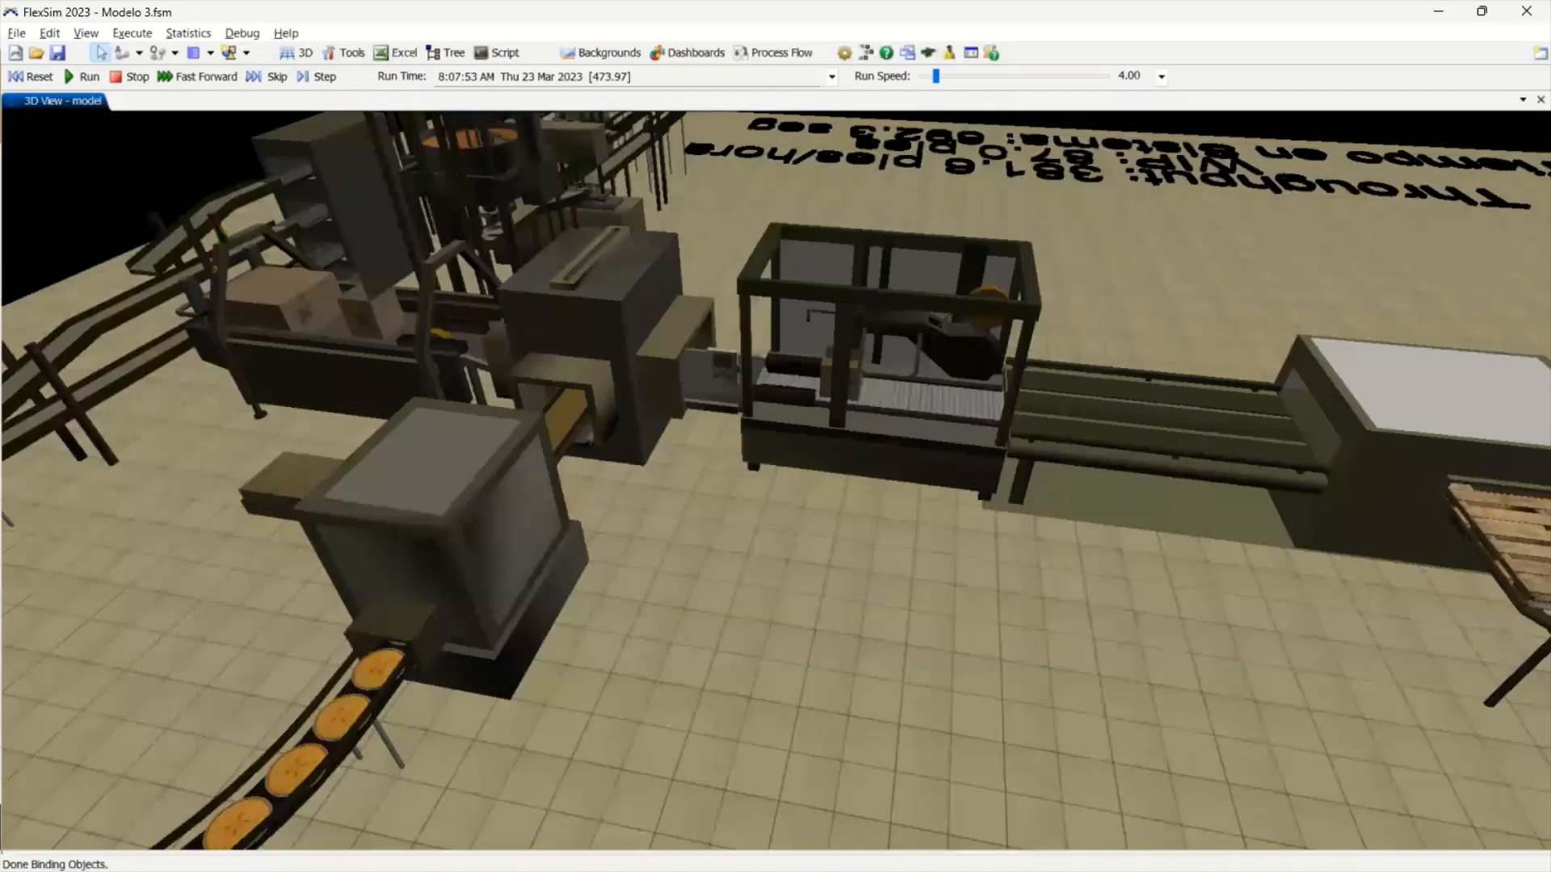
pyautogui.moveTo(775, 484); pyautogui.dragTo(1131, 468, button='right')
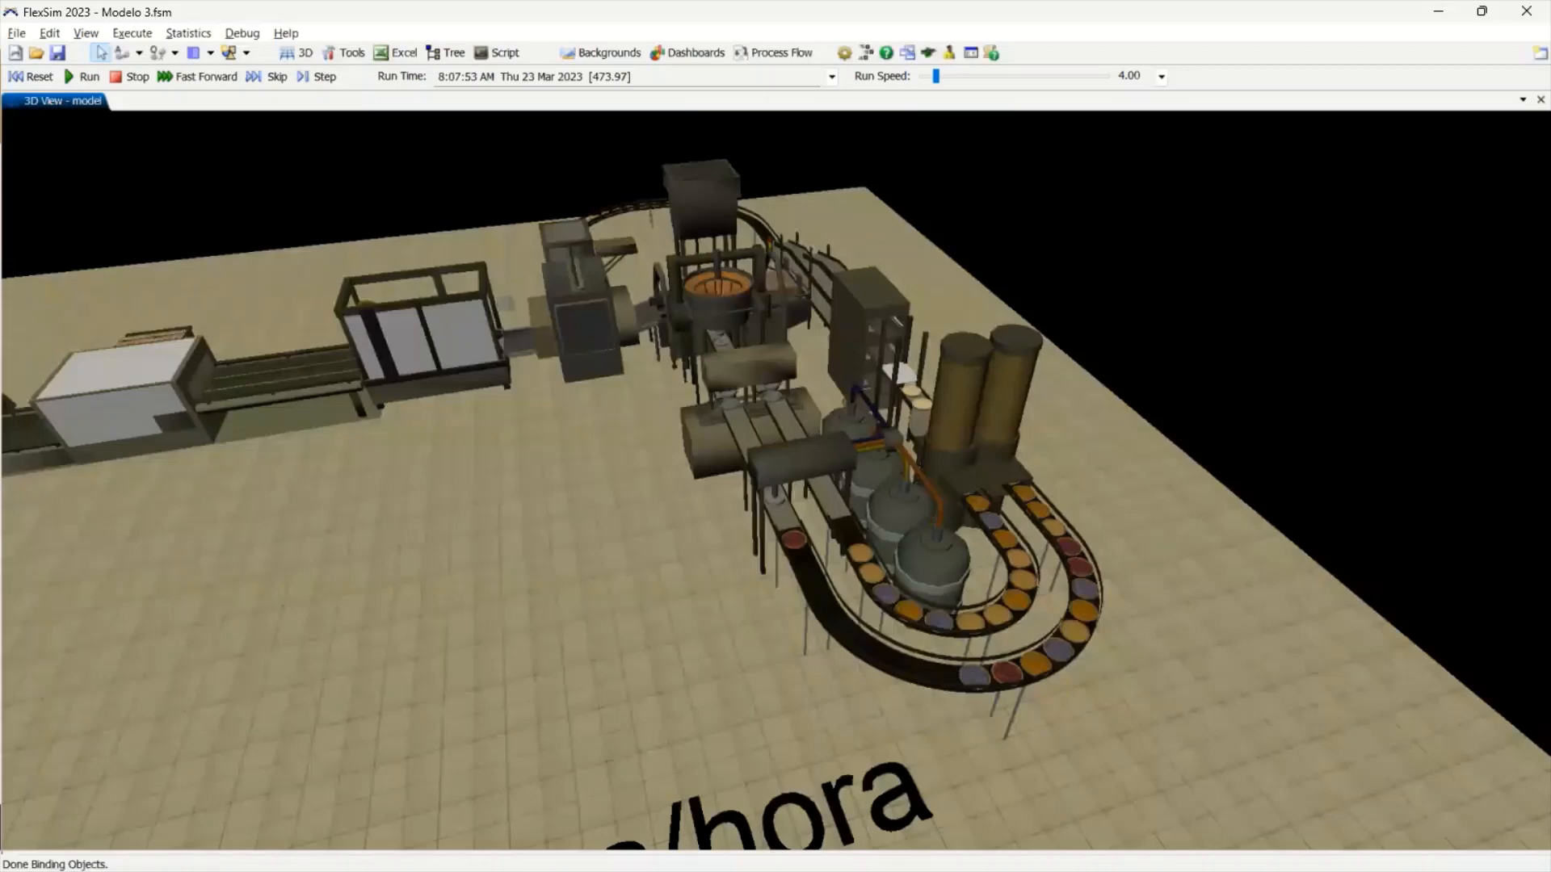
pyautogui.moveTo(775, 485); pyautogui.dragTo(848, 517, button='right')
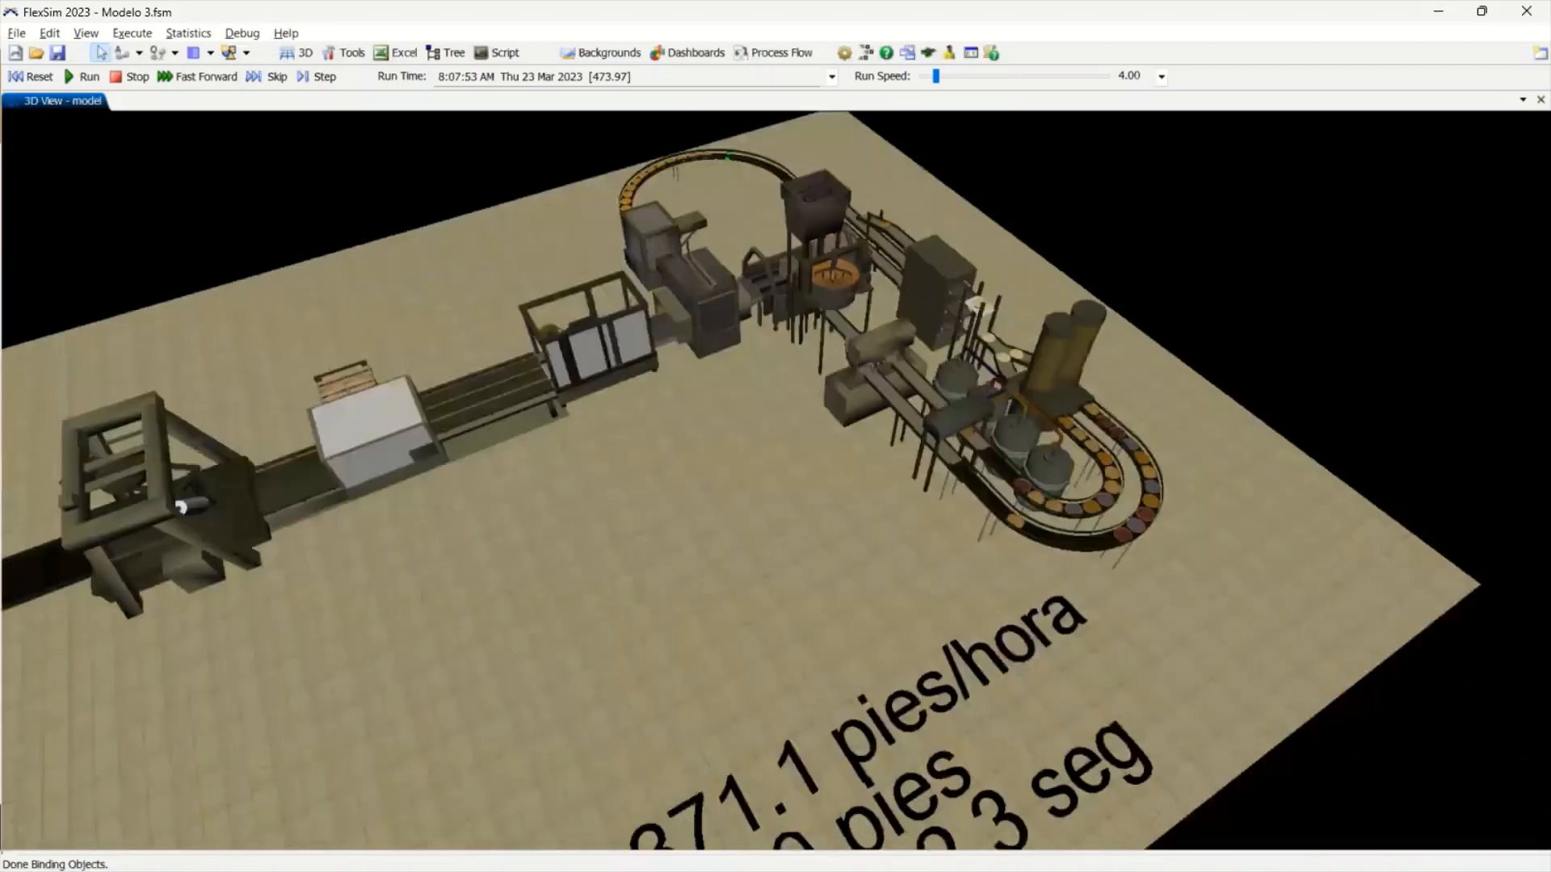
pyautogui.moveTo(775, 484); pyautogui.dragTo(679, 525, button='right')
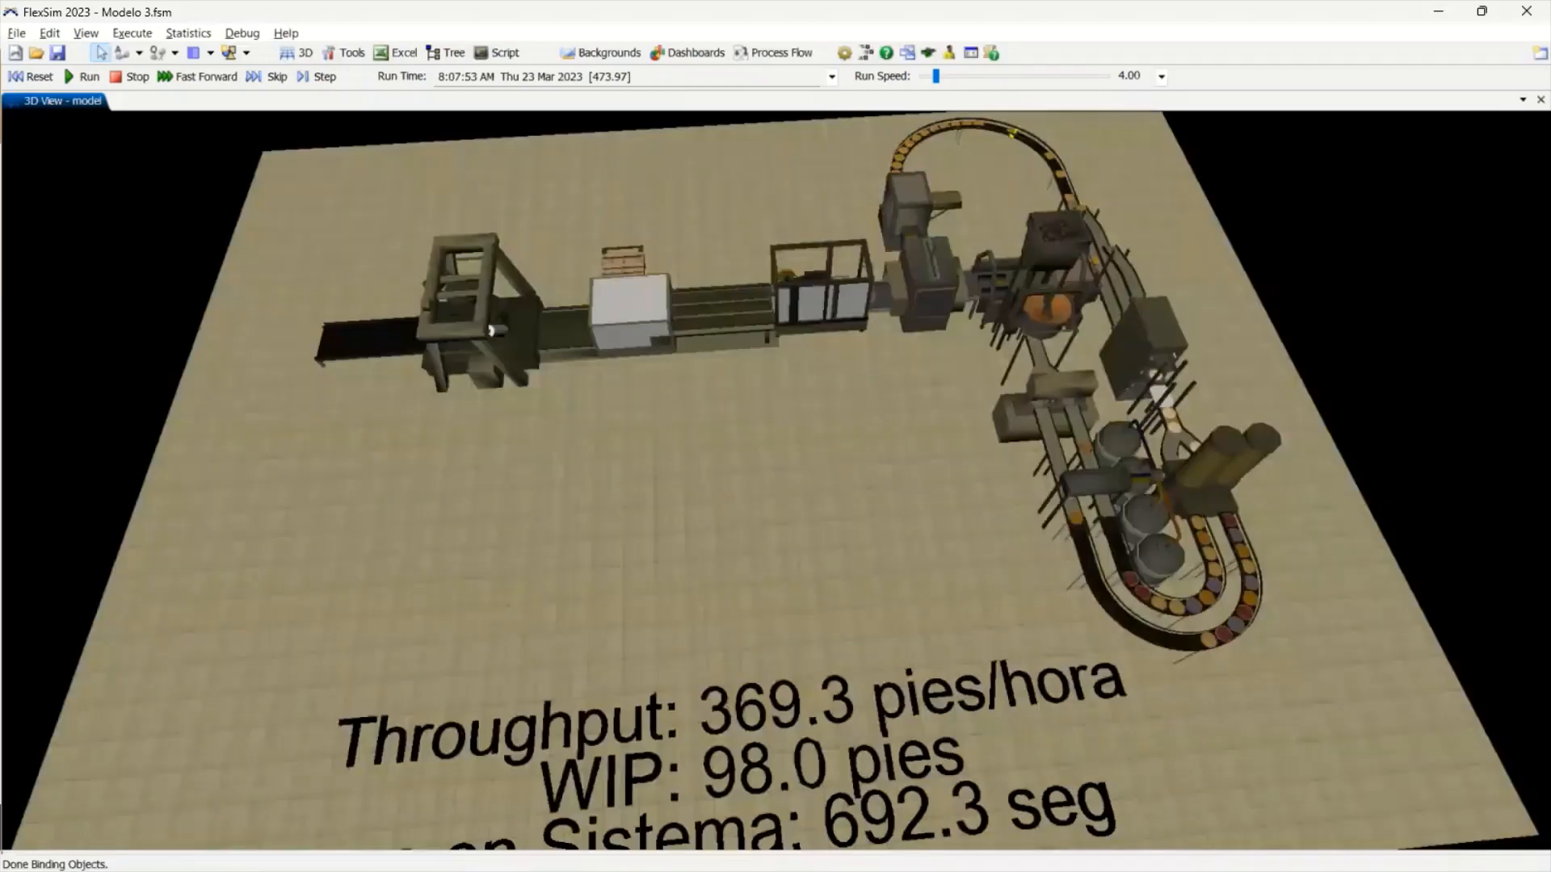
# Examine the filling mixer vat, the merging conveyors beneath it and the adjoining twin-lane pie machine up close
pyautogui.scroll(8, 775, 484)
pyautogui.moveTo(776, 485); pyautogui.dragTo(872, 445, button='right')
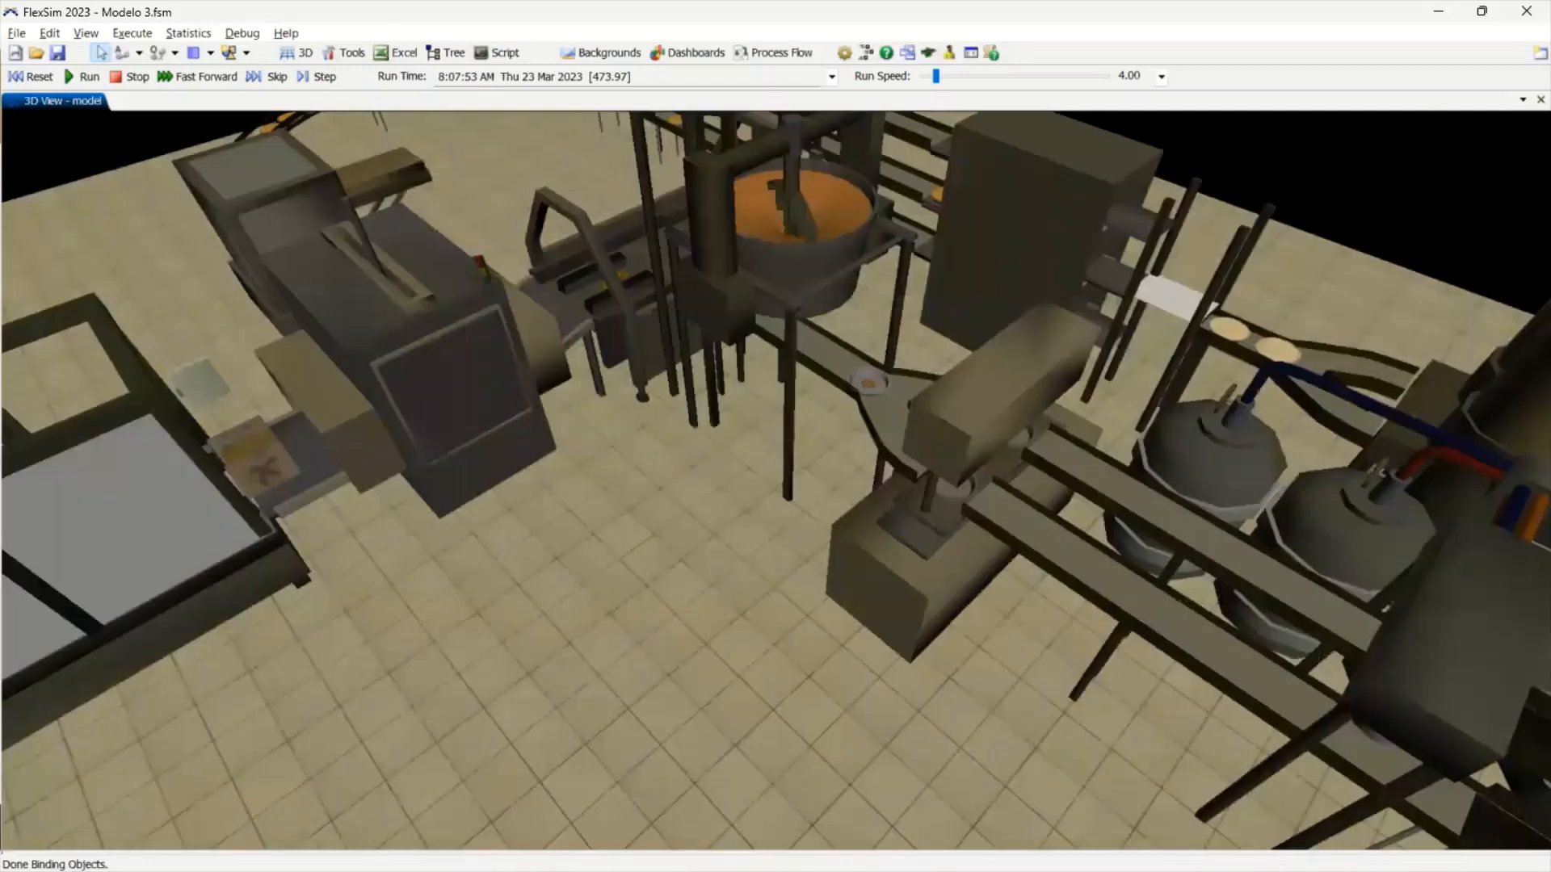
pyautogui.scroll(4, 775, 484)
pyautogui.moveTo(775, 485); pyautogui.dragTo(856, 420, button='right')
pyautogui.moveTo(776, 485); pyautogui.dragTo(848, 436, button='right')
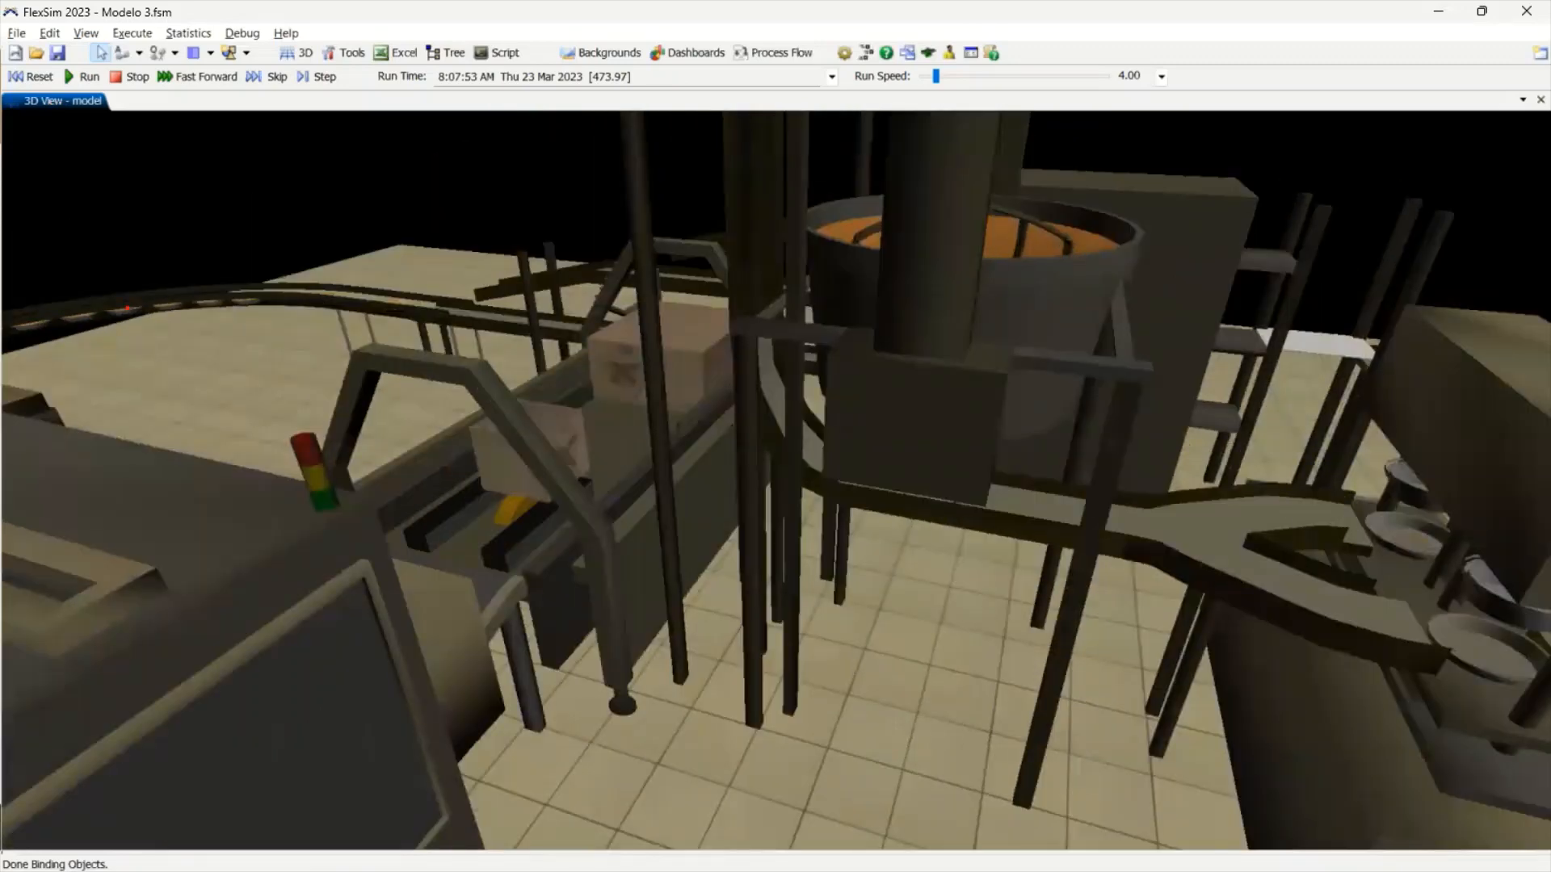
pyautogui.moveTo(775, 484); pyautogui.dragTo(695, 525, button='right')
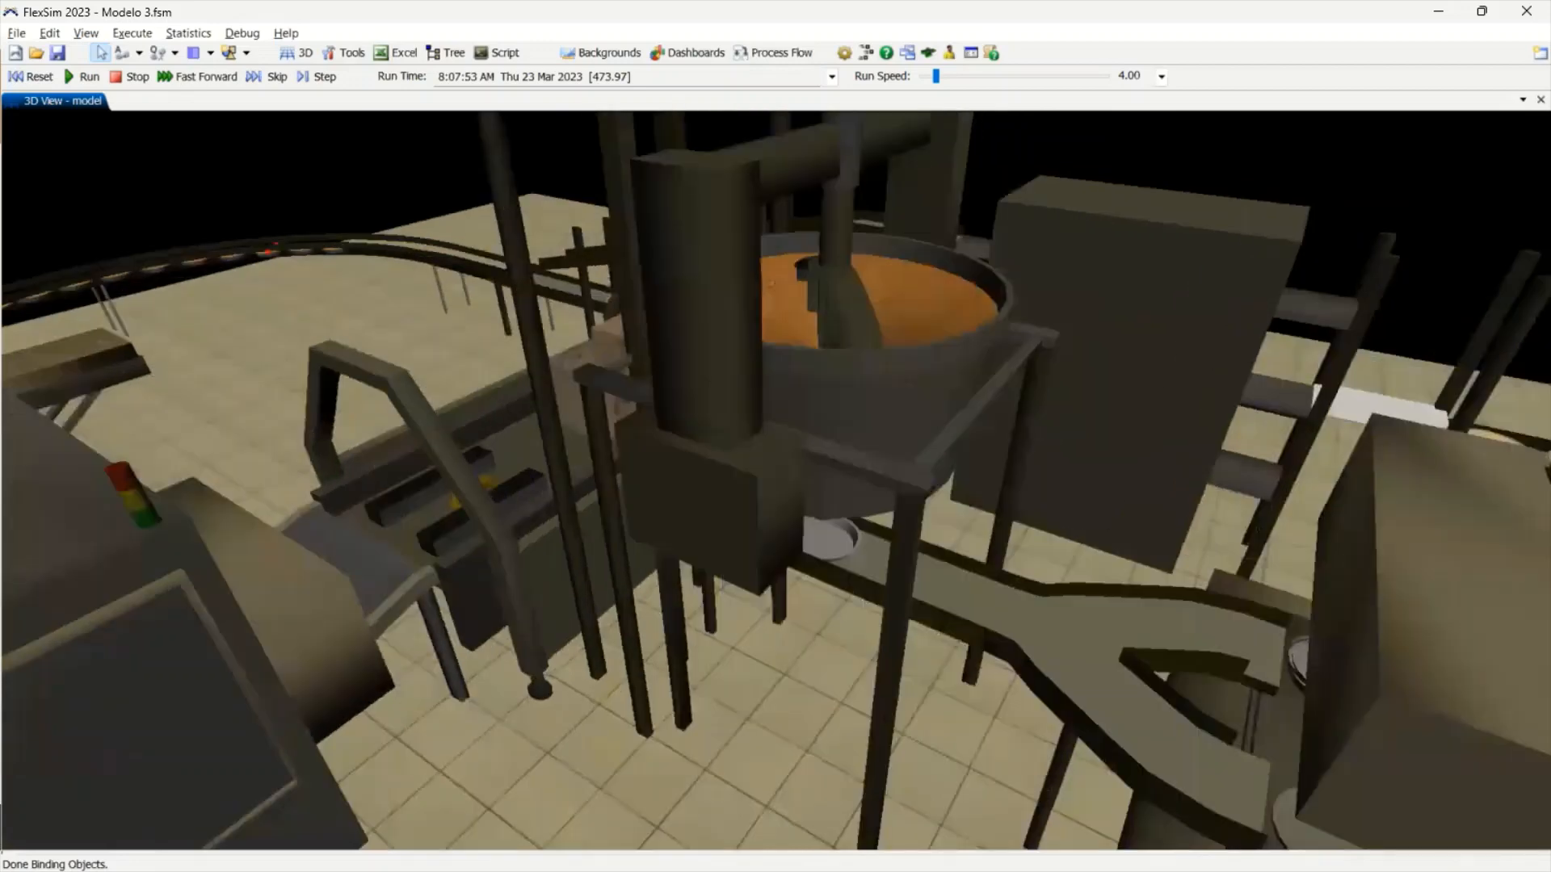
pyautogui.moveTo(771, 284); pyautogui.dragTo(510, 308, button='right')
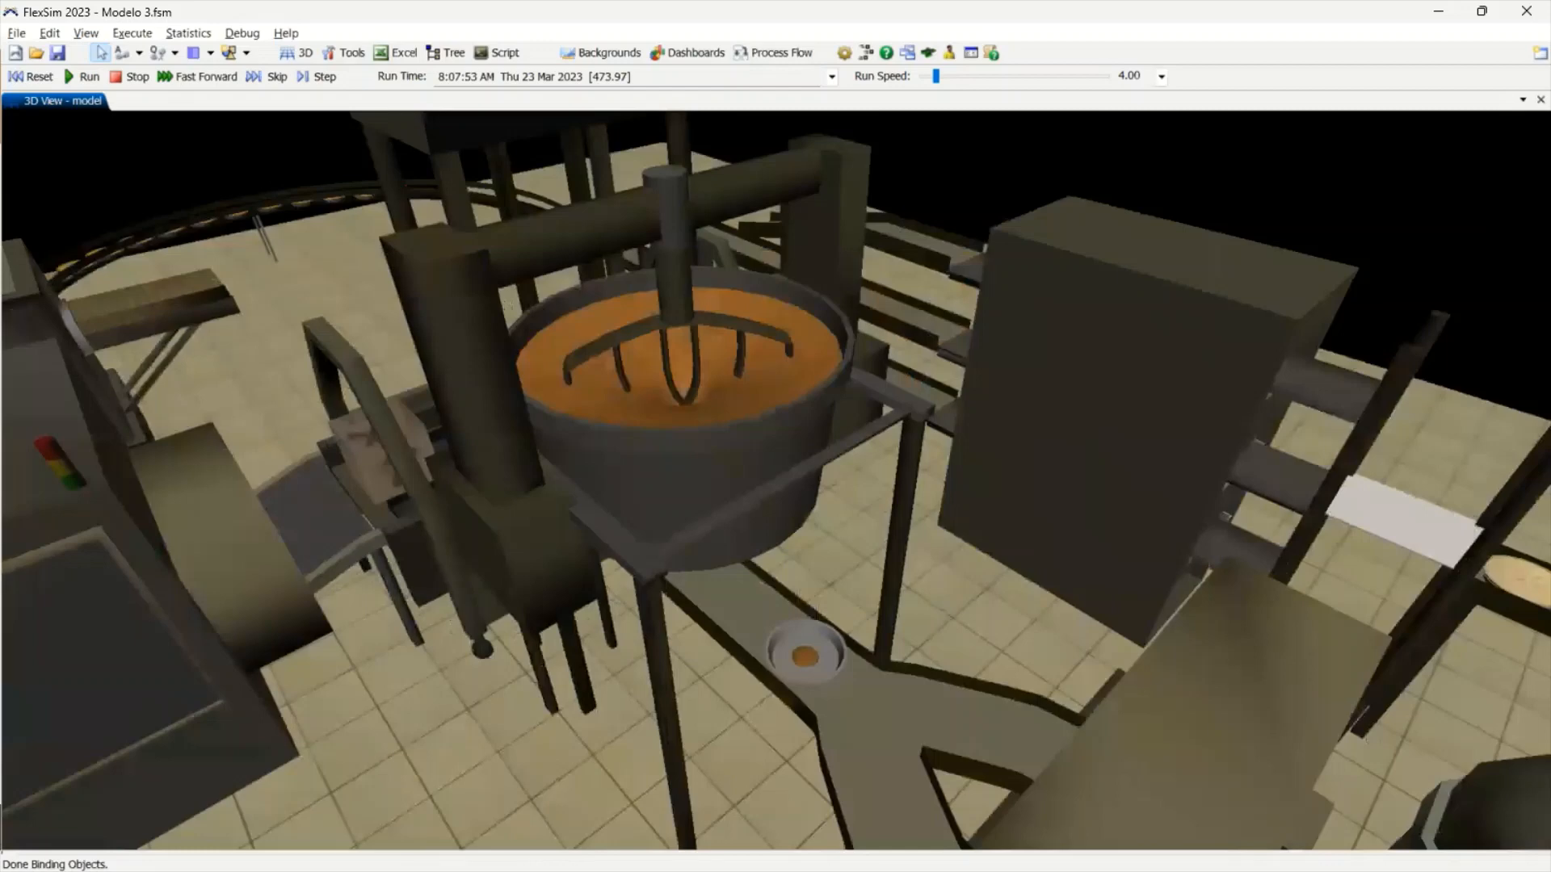
pyautogui.moveTo(776, 525); pyautogui.dragTo(650, 363)
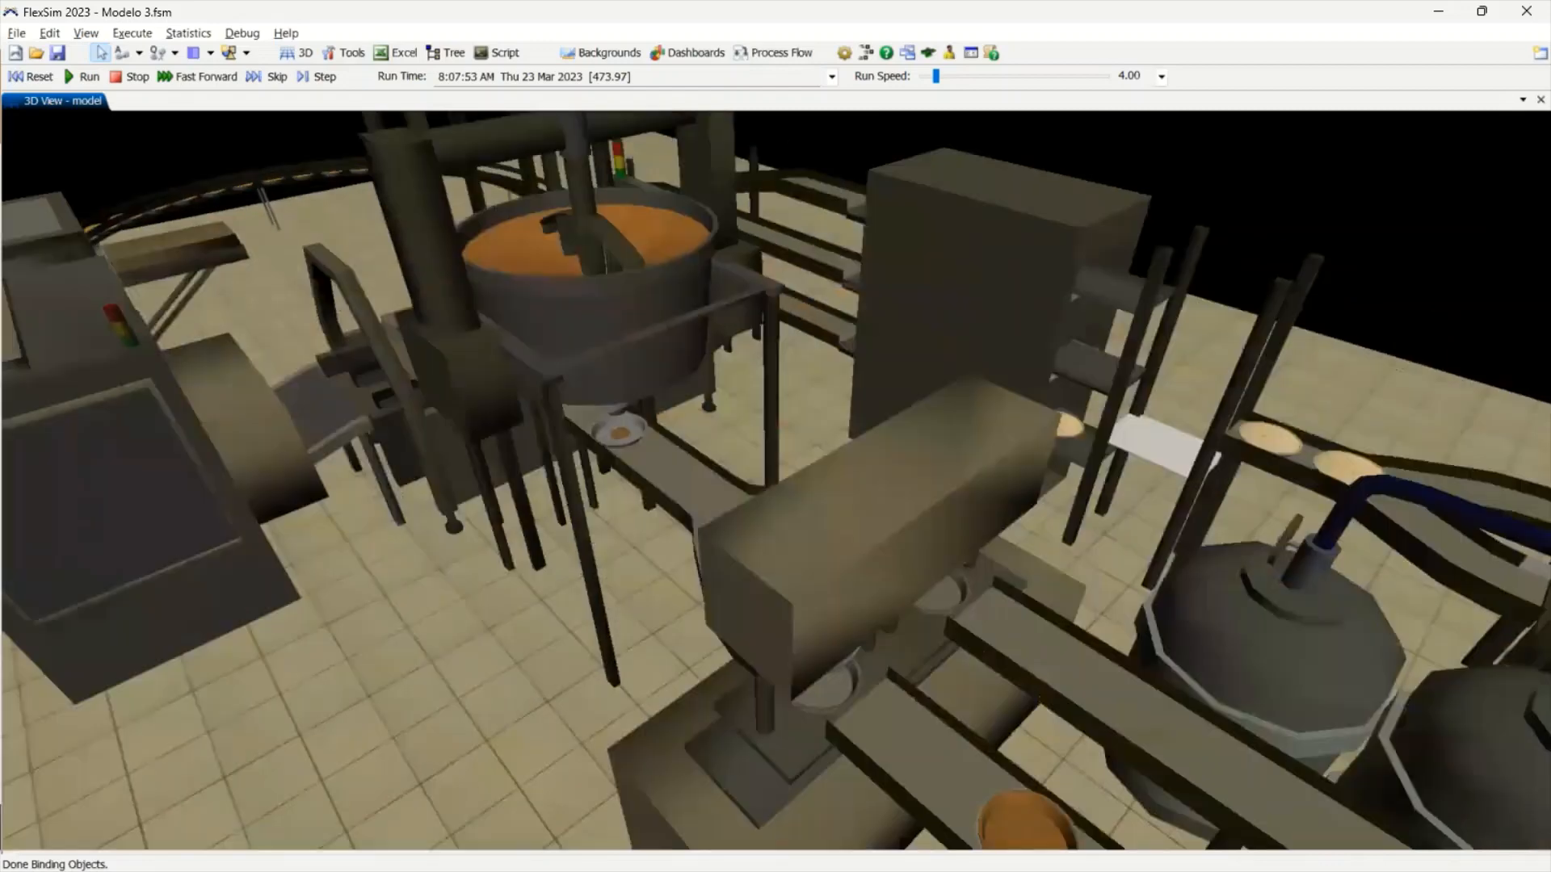
pyautogui.moveTo(775, 525); pyautogui.dragTo(698, 420)
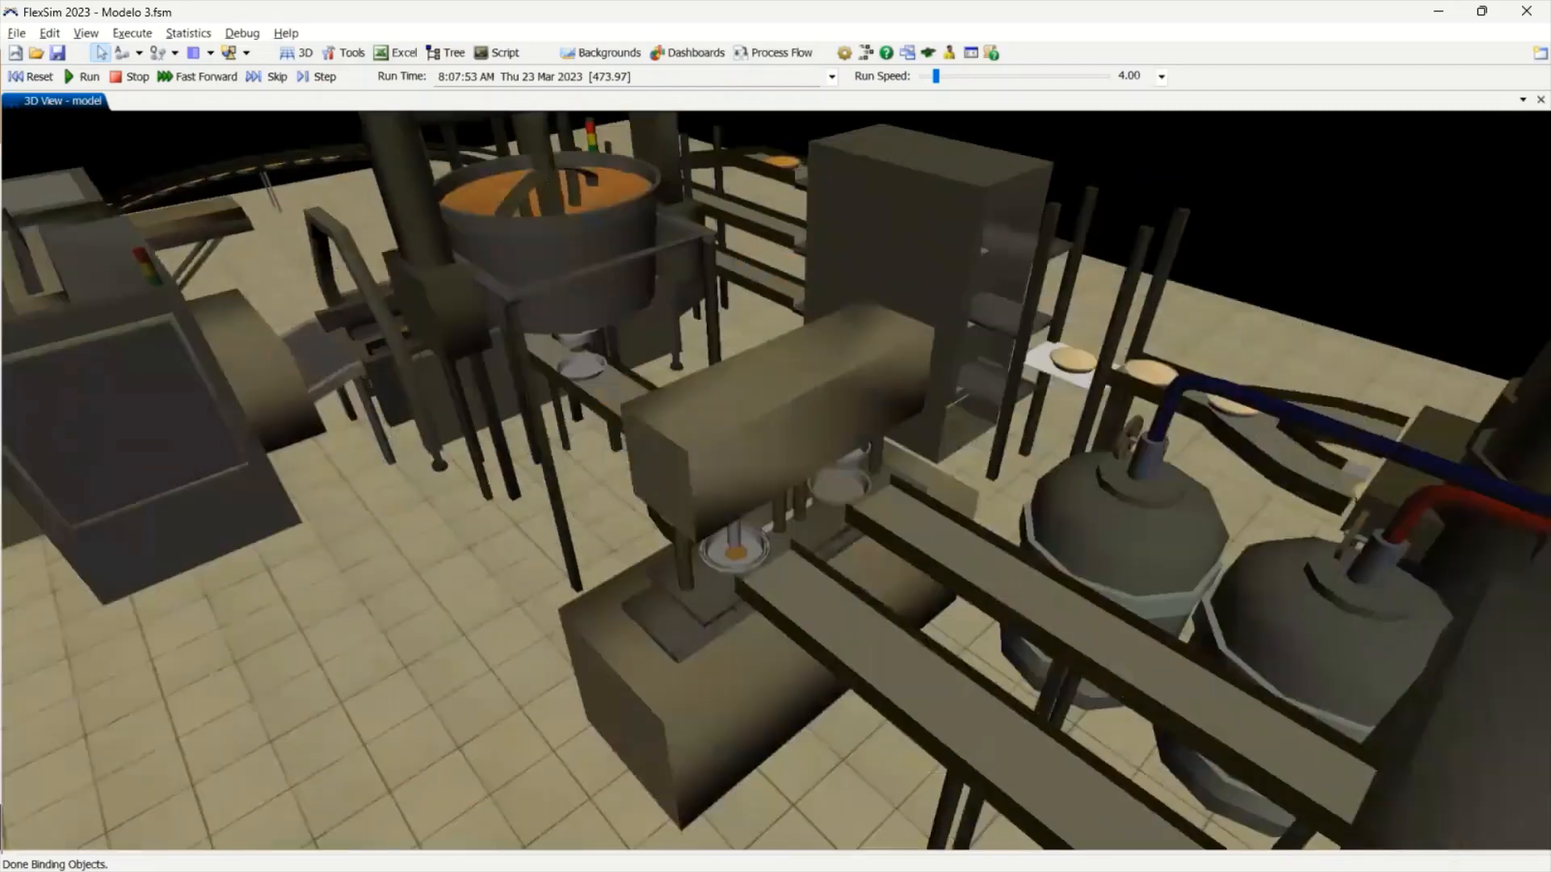